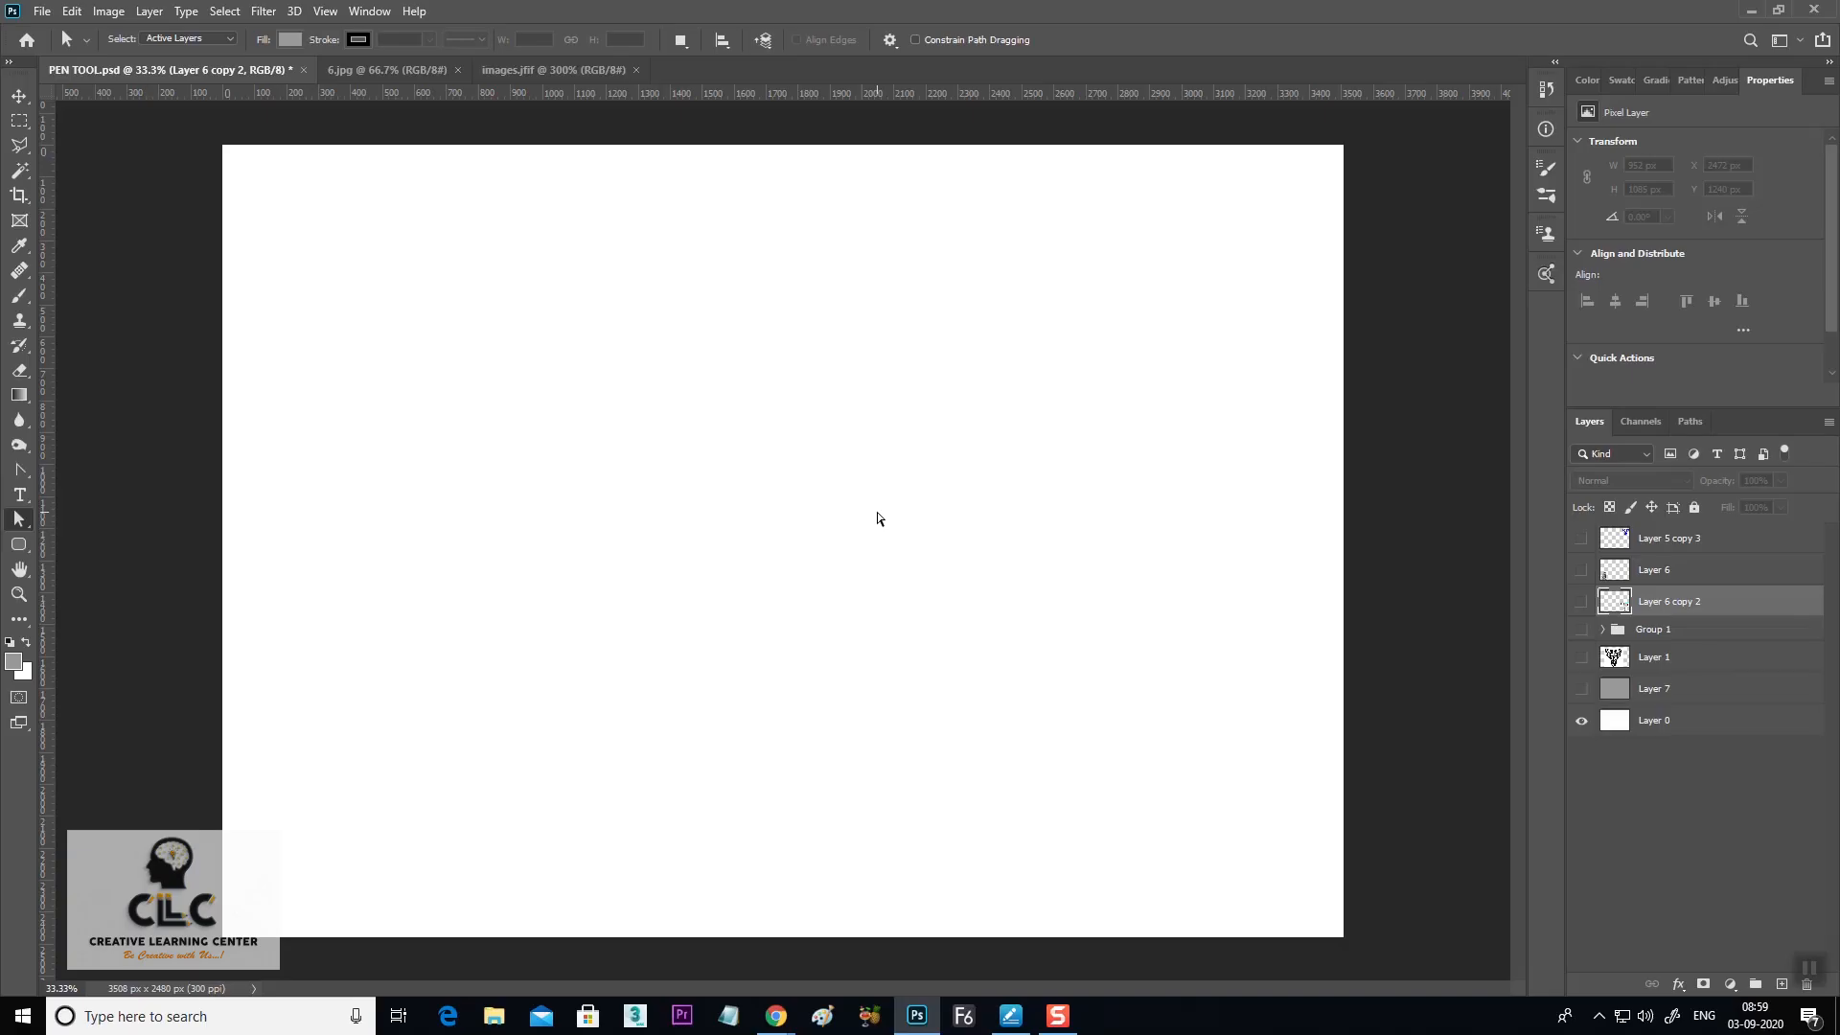
Add a new layer at the top of the layer stack and choose the Hard Round brush
left_click(1686, 545)
left_click(1779, 984)
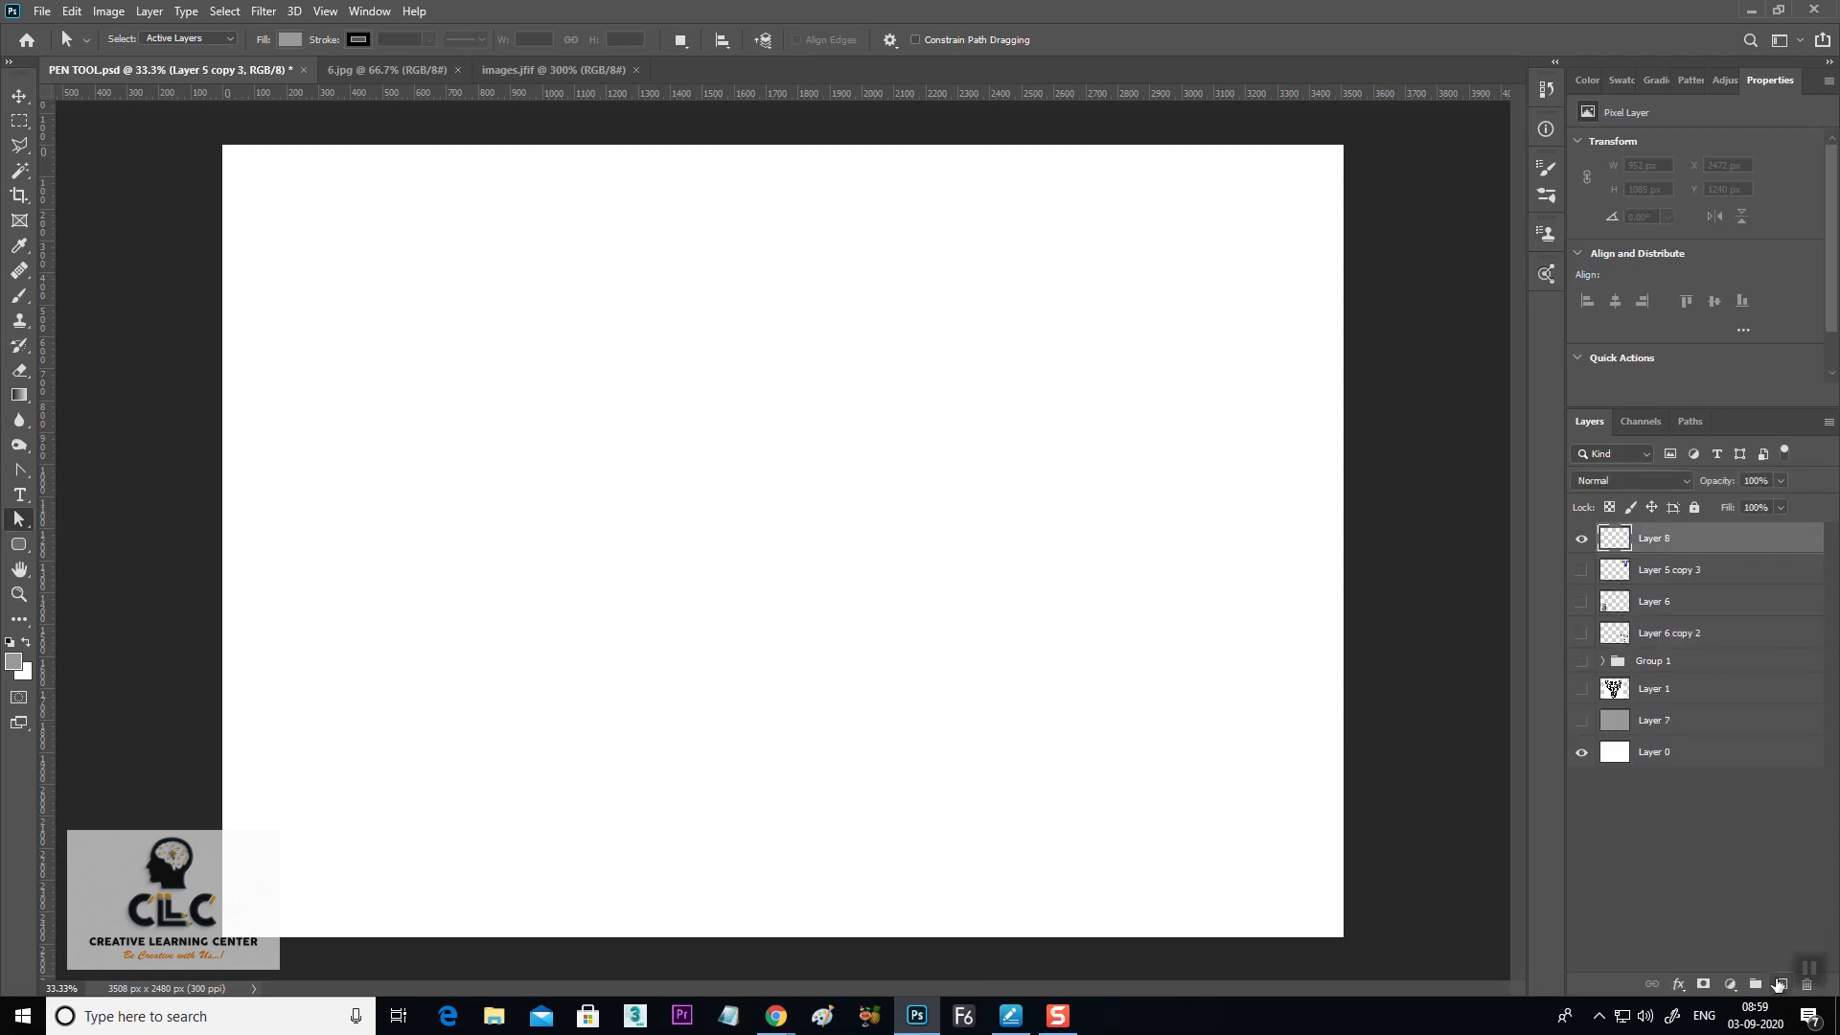
key("b")
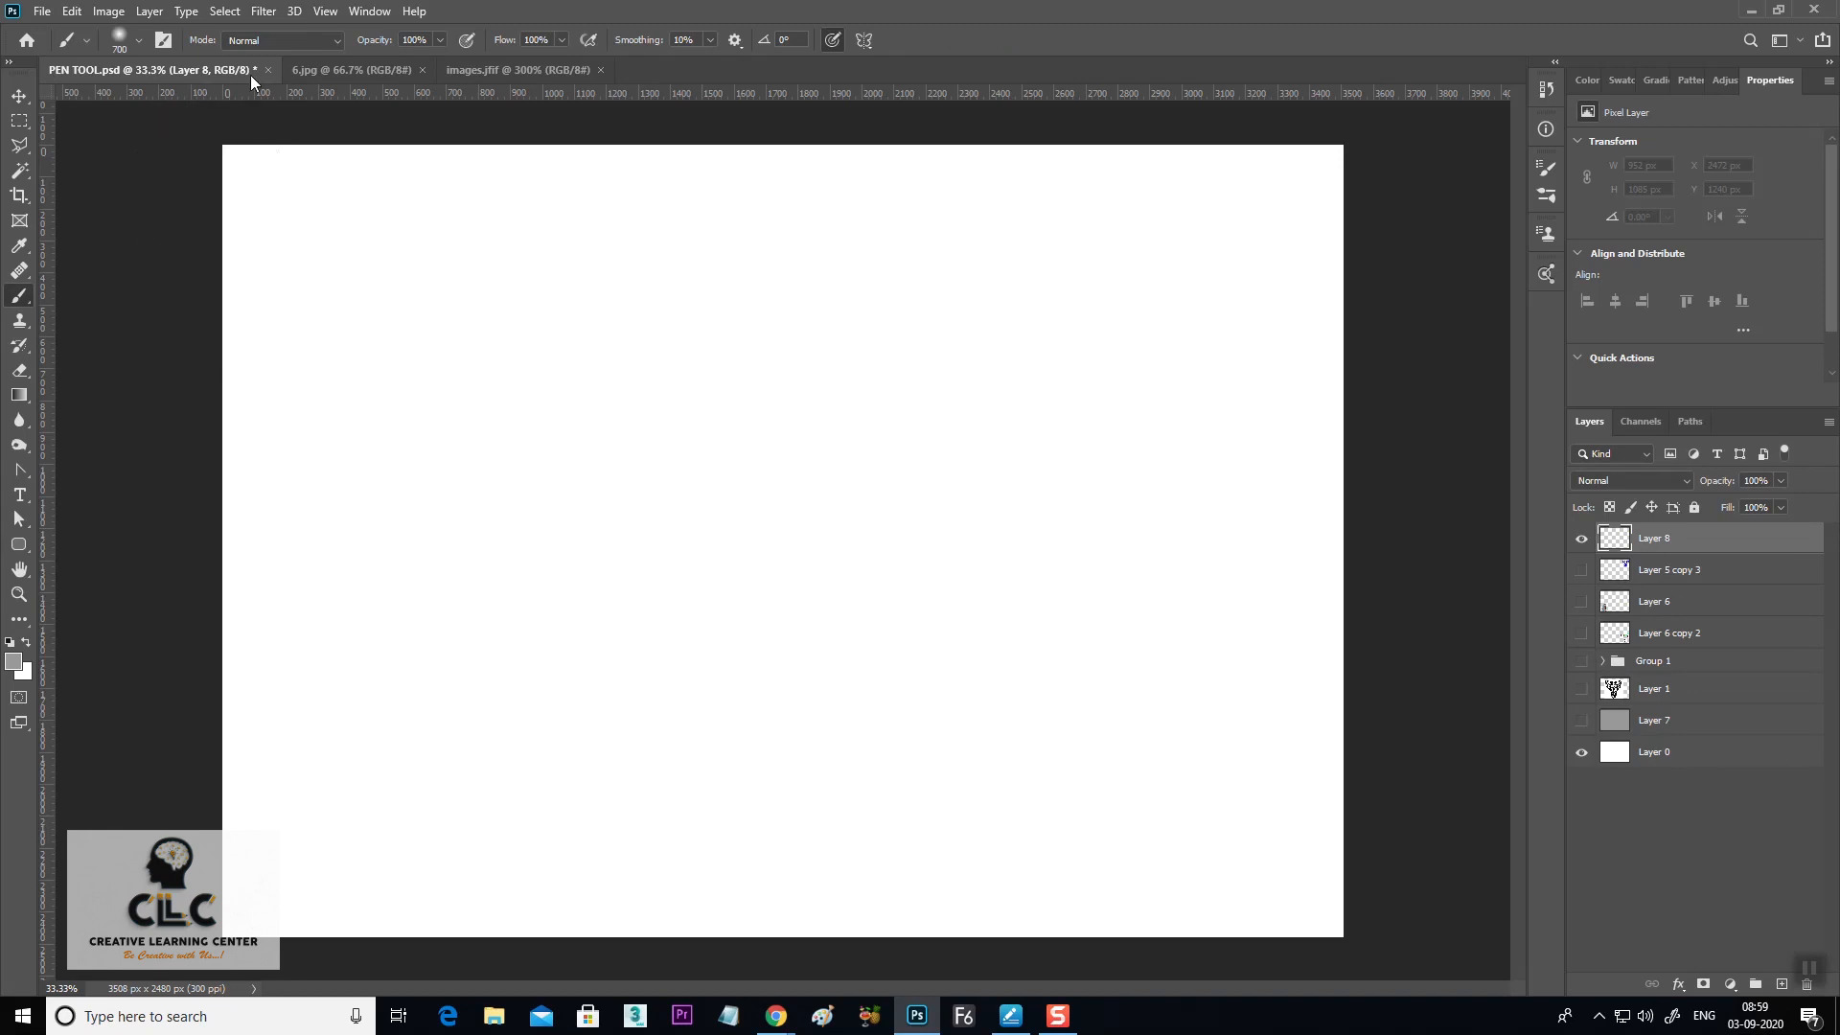
left_click(138, 41)
left_click(163, 305)
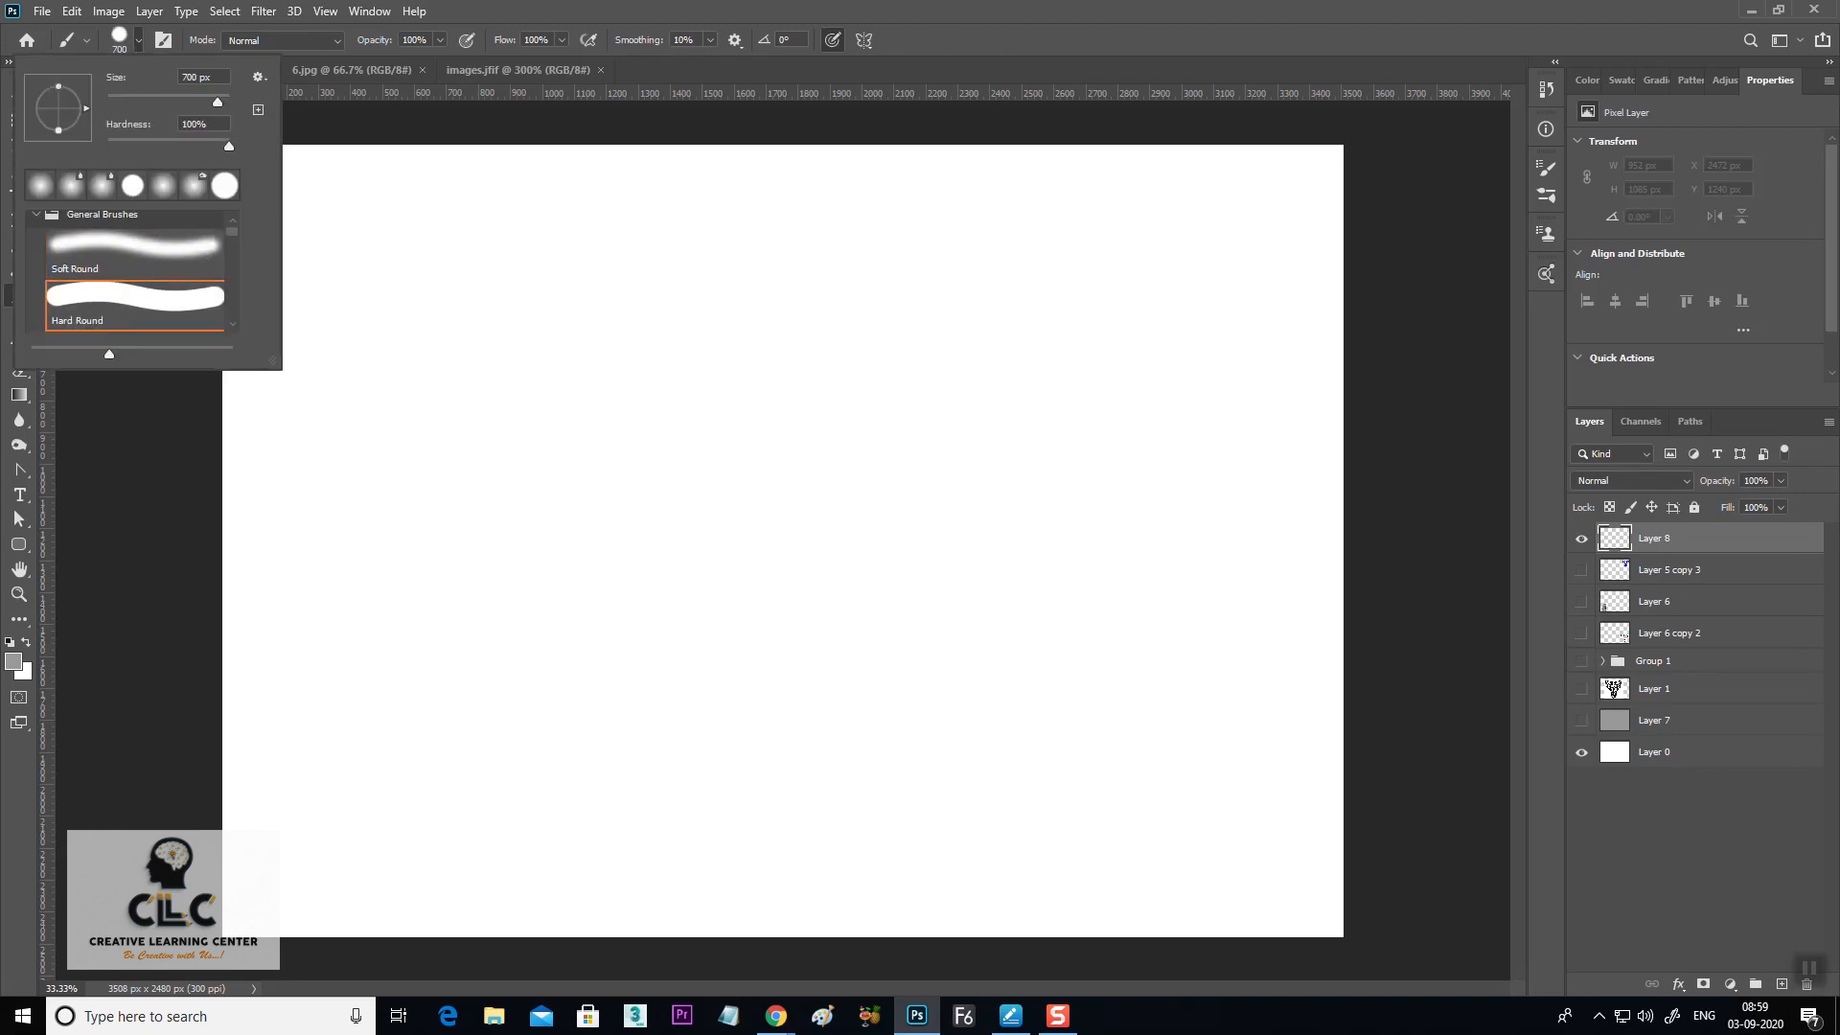
key("Return")
Reduce the brush size to 15 px and set the foreground colour to bright red
key("bracketleft")
key("bracketleft")
key("bracketleft")
key("bracketleft")
key("bracketleft")
key("bracketleft")
key("bracketleft")
key("bracketleft")
key("bracketleft")
key("bracketleft")
key("bracketleft")
key("bracketleft")
key("bracketleft")
key("bracketleft")
key("bracketleft")
key("bracketleft")
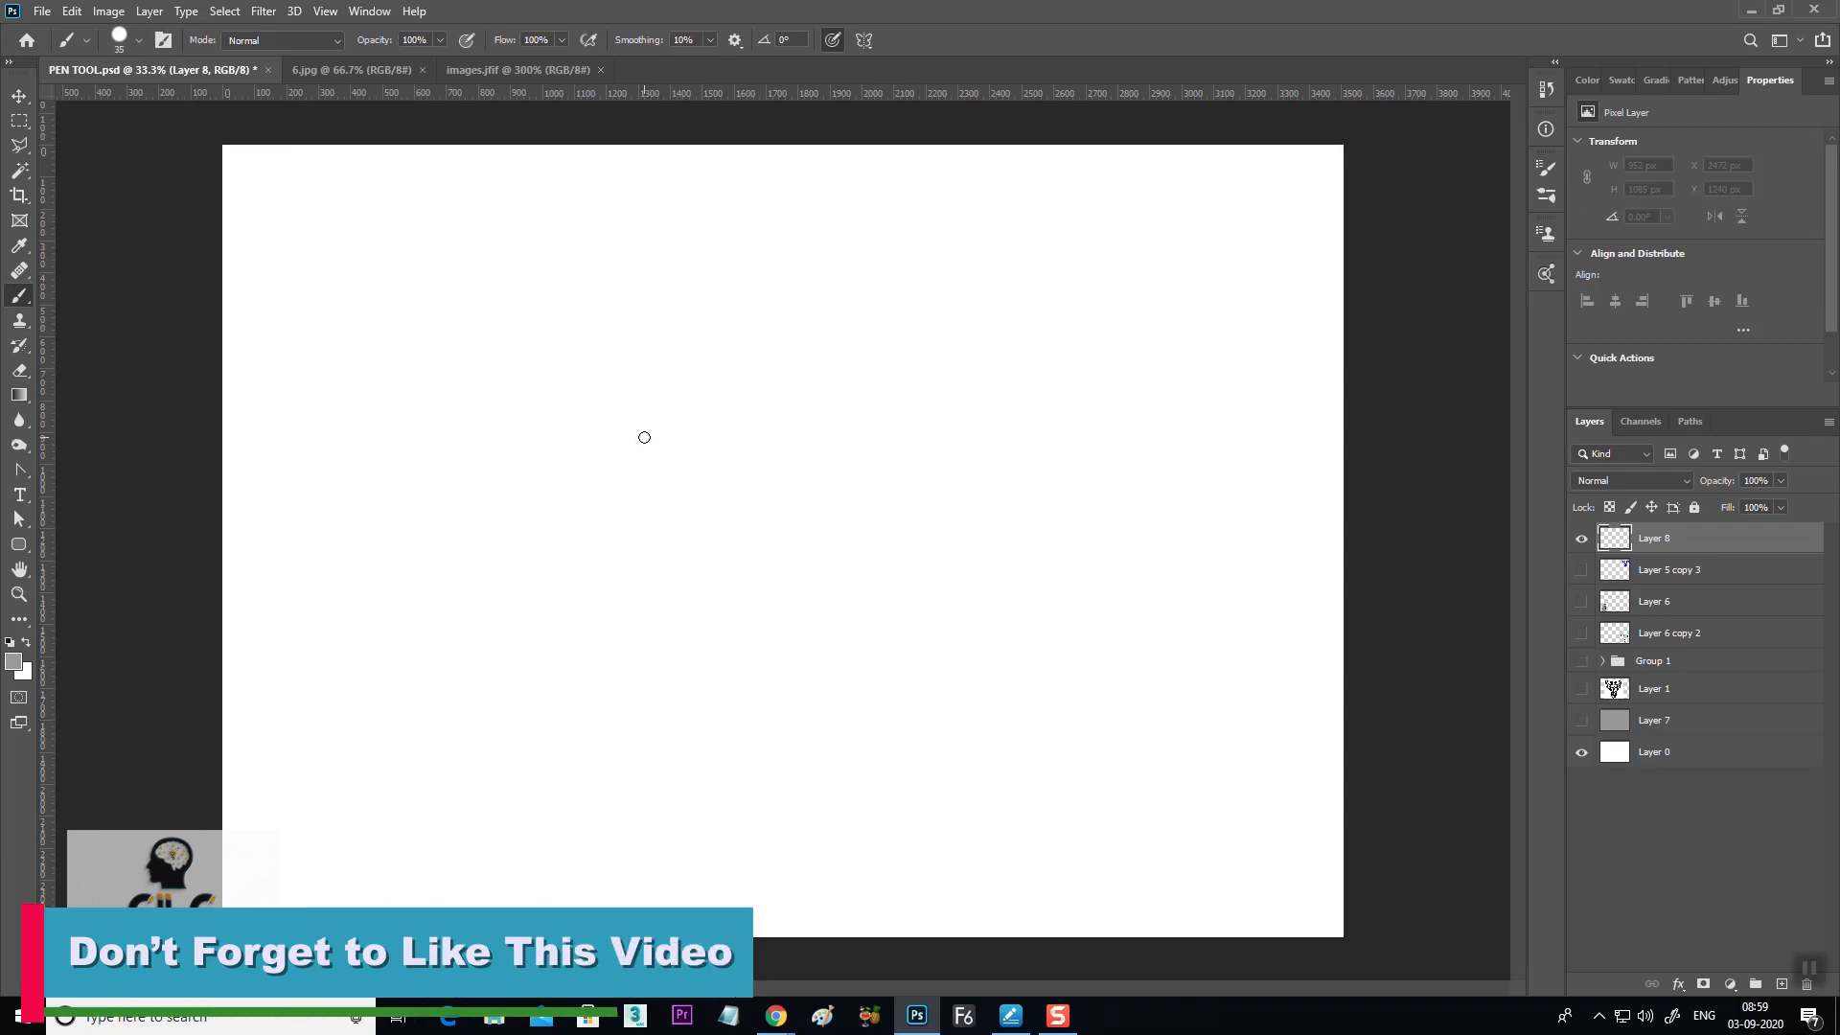
key("bracketleft")
key("bracketleft")
key("bracketleft")
key("bracketleft")
key("bracketleft")
left_click(14, 661)
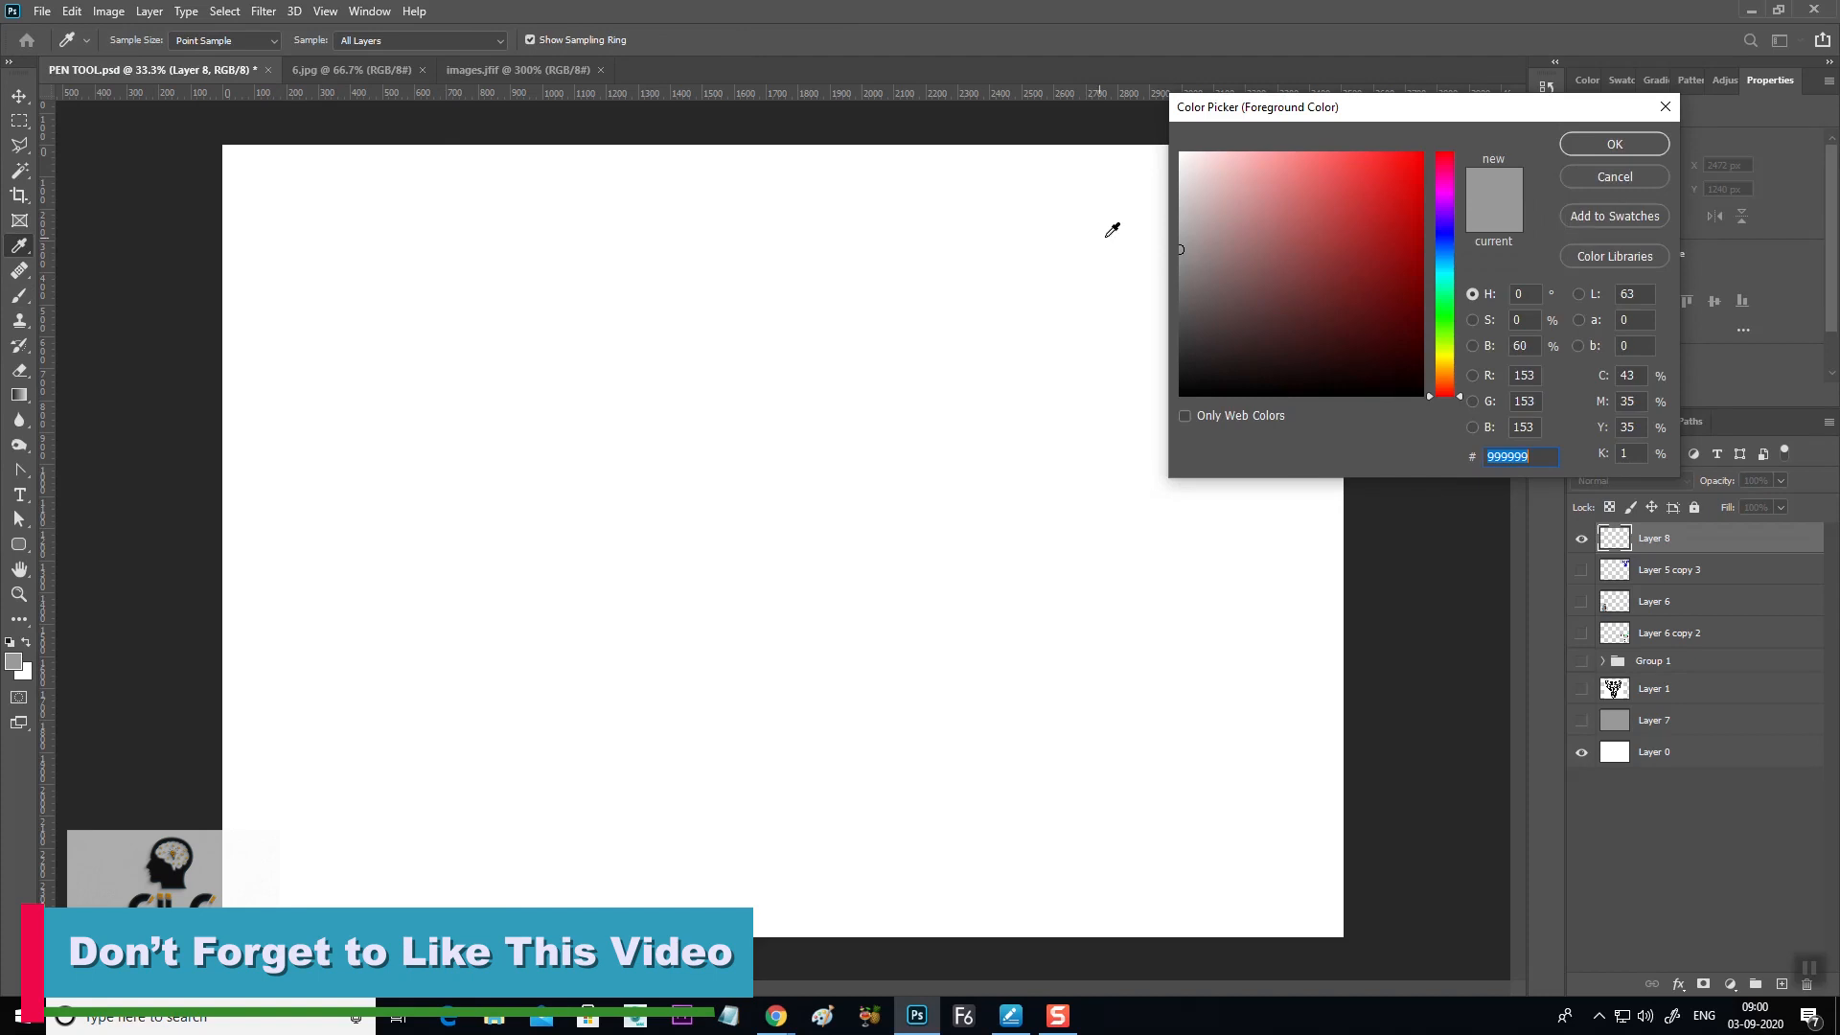
left_click_drag(1340, 155, 1497, 148)
left_click(1614, 143)
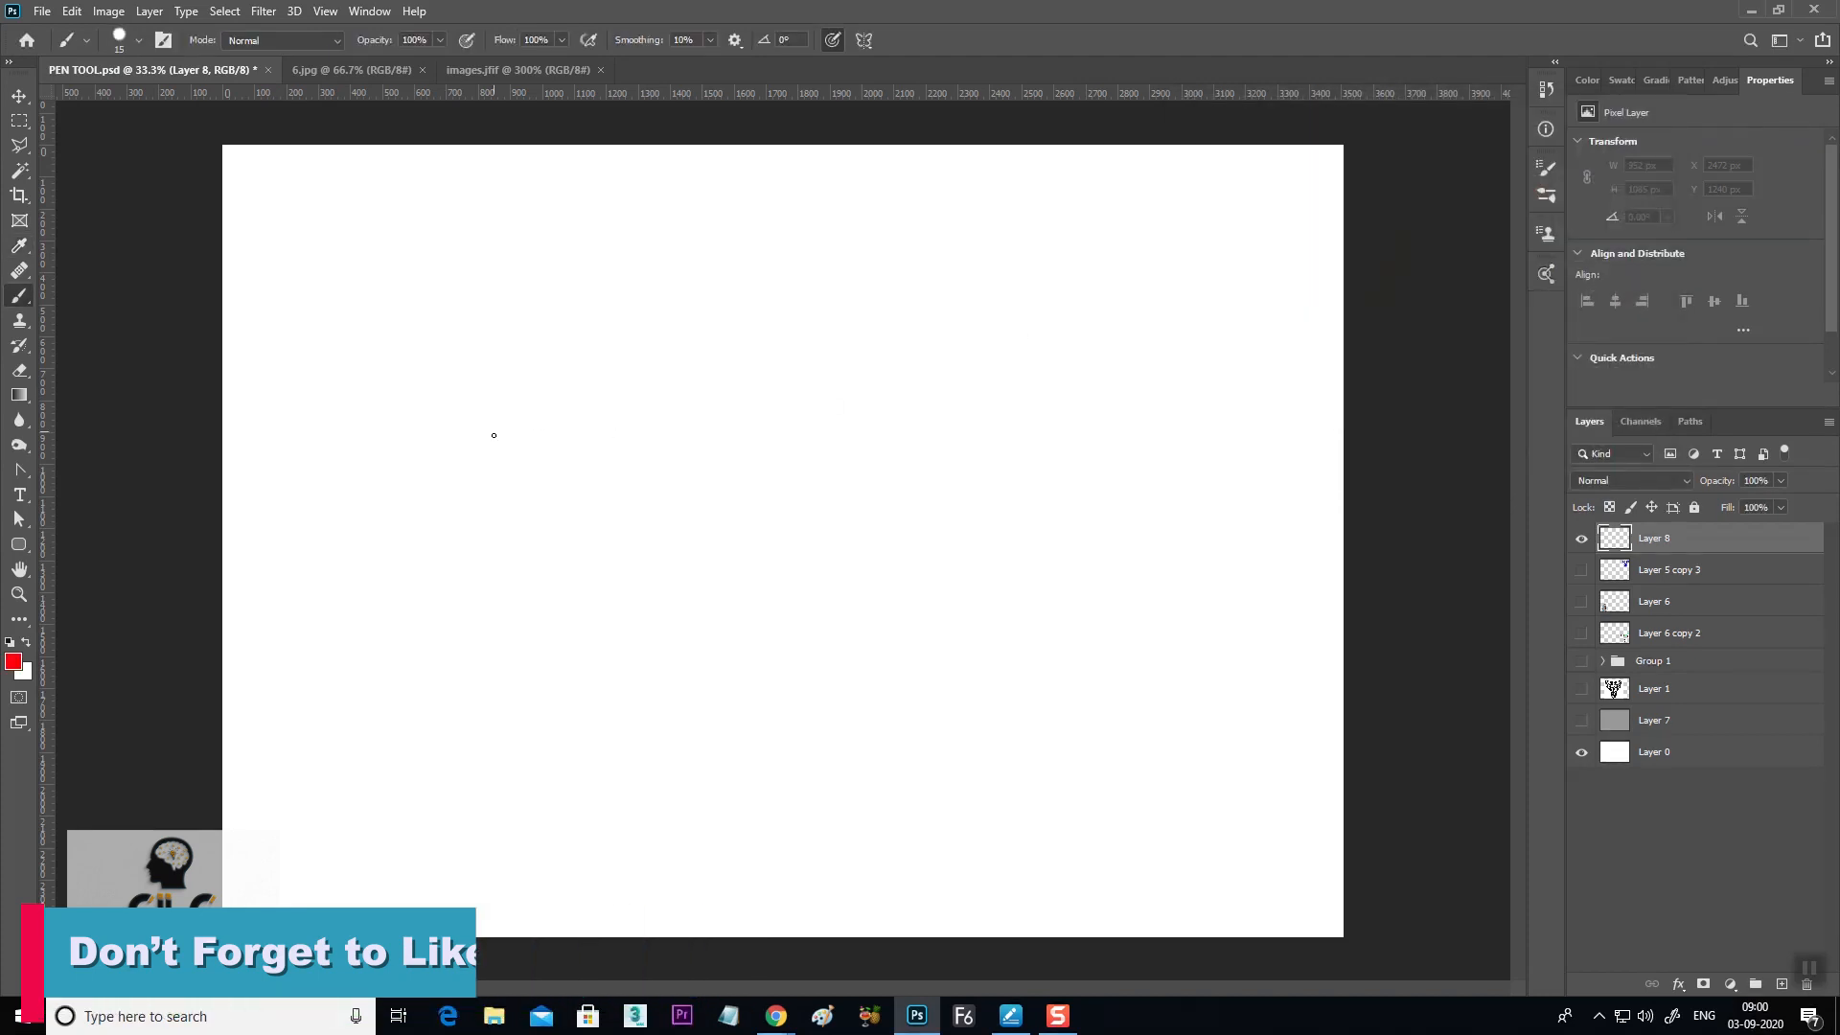
Handwrite "Logo" near the top of the canvas, frame it with lines, and draw a downward arrow beneath it
mouse_move(664, 226)
left_mouse_down()
mouse_move(701, 272)
mouse_move(741, 238)
mouse_move(721, 303)
left_mouse_up()
left_click_drag(771, 232, 770, 234)
left_click_drag(624, 330, 813, 295)
mouse_move(629, 224)
left_mouse_down()
mouse_move(625, 307)
mouse_move(791, 189)
left_mouse_up()
left_click_drag(791, 172, 781, 314)
mouse_move(677, 341)
left_mouse_down()
mouse_move(675, 379)
mouse_move(703, 369)
left_mouse_up()
Handwrite "Company & Brand" below the arrow under the framed "Logo"
mouse_move(613, 428)
left_mouse_down()
mouse_move(596, 448)
mouse_move(614, 457)
left_mouse_up()
left_click_drag(638, 431, 635, 430)
left_click_drag(650, 428, 701, 460)
mouse_move(701, 426)
left_mouse_down()
mouse_move(785, 400)
mouse_move(776, 450)
left_mouse_up()
mouse_move(860, 363)
left_mouse_down()
mouse_move(842, 412)
mouse_move(868, 393)
left_mouse_up()
mouse_move(911, 343)
left_mouse_down()
mouse_move(909, 385)
mouse_move(927, 379)
left_mouse_up()
left_click_drag(931, 372, 1010, 334)
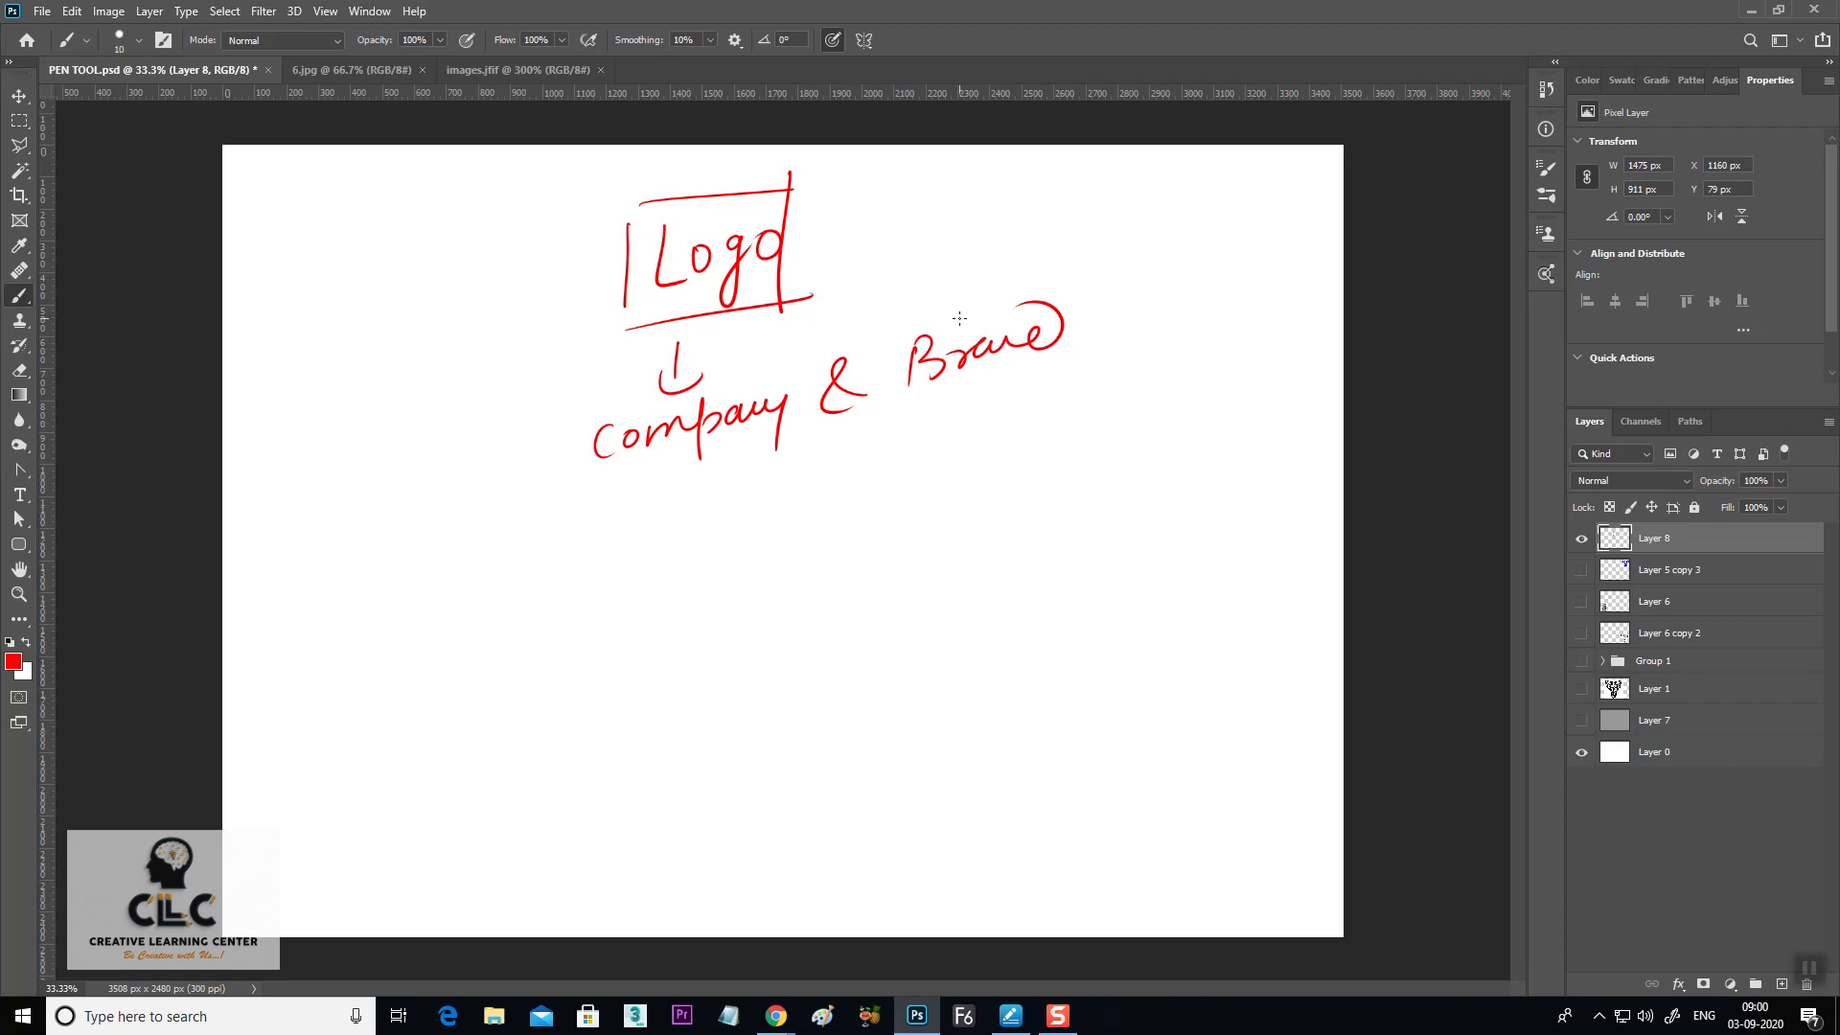
Handwrite "Firm" beneath "Company & Brand" and add an underlined "Business" further down
mouse_move(830, 447)
left_mouse_down()
mouse_move(829, 514)
mouse_move(854, 437)
left_mouse_up()
mouse_move(837, 479)
left_mouse_down()
mouse_move(863, 499)
mouse_move(860, 481)
mouse_move(900, 464)
mouse_move(982, 459)
left_mouse_up()
left_click_drag(521, 586, 523, 632)
mouse_move(517, 575)
left_mouse_down()
mouse_move(535, 621)
mouse_move(604, 584)
mouse_move(601, 560)
mouse_move(638, 581)
mouse_move(646, 552)
mouse_move(701, 542)
left_mouse_up()
left_click_drag(500, 692, 759, 570)
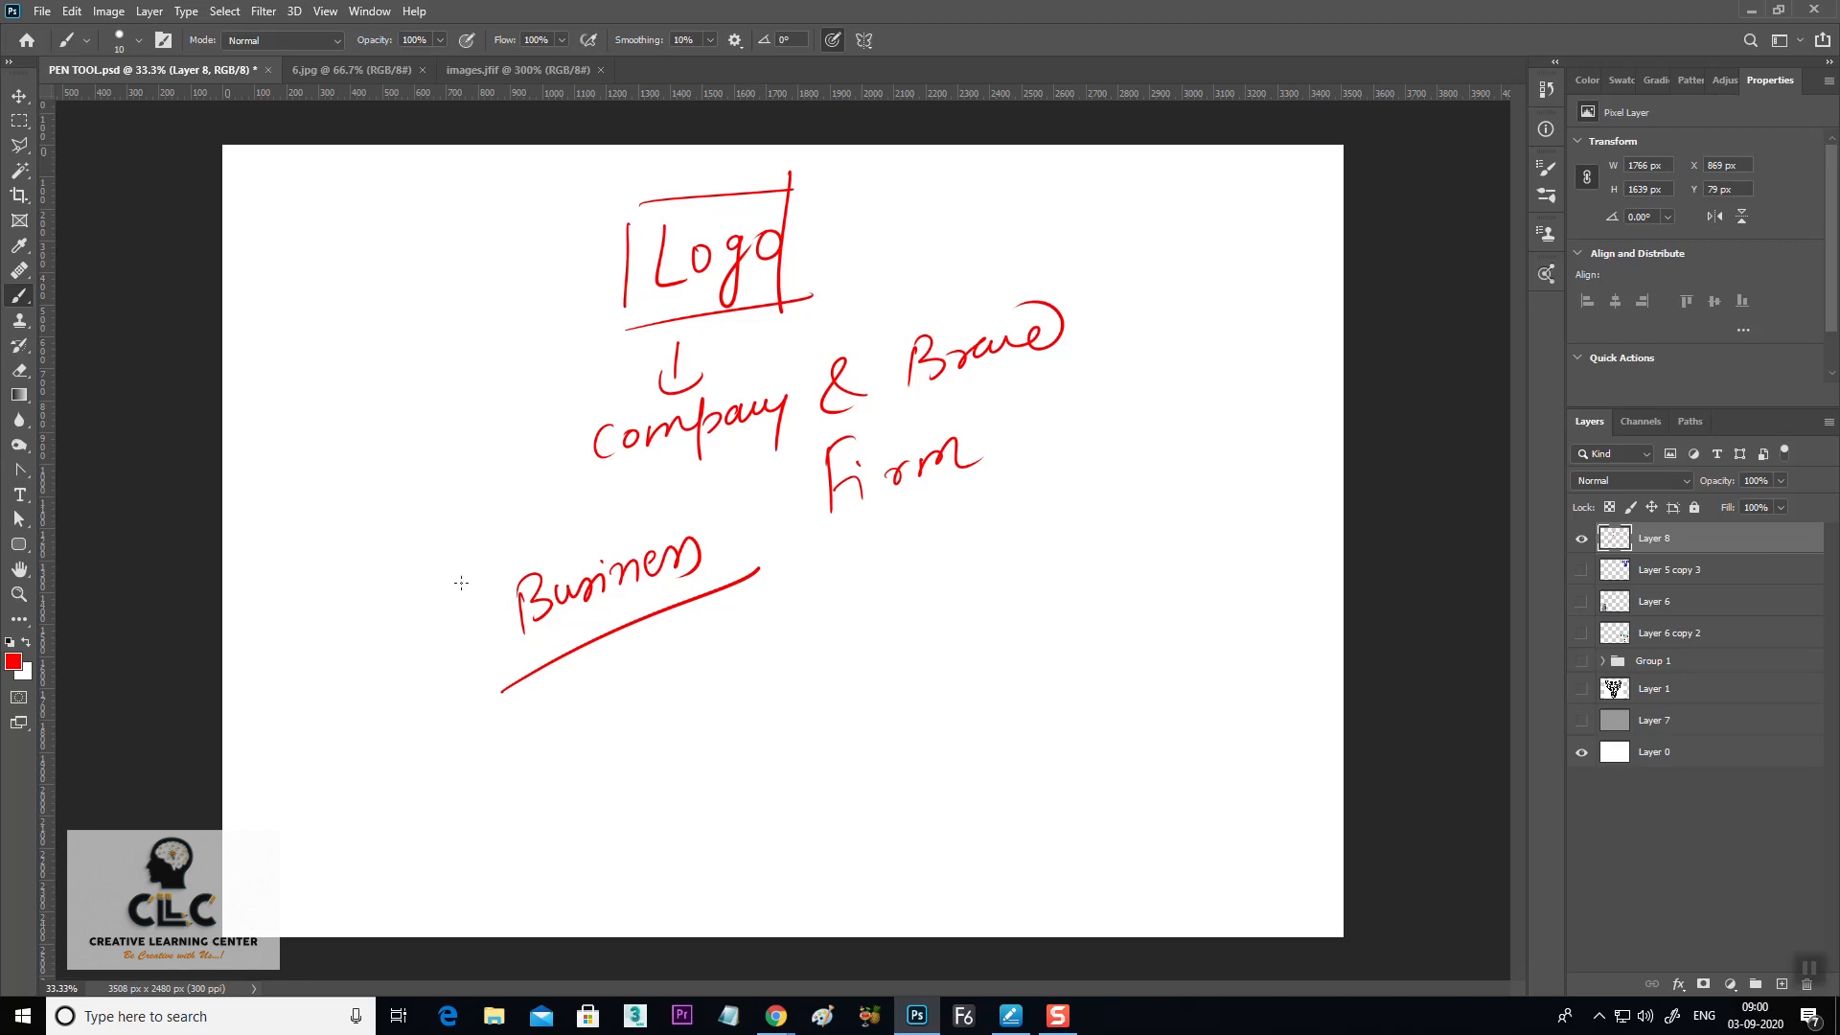
Erase all the handwriting below the arrow with an enlarged eraser, keeping the framed "Logo"
left_click(23, 372)
key("bracketright")
key("bracketright")
mouse_move(559, 607)
left_mouse_down()
mouse_move(433, 613)
mouse_move(538, 626)
mouse_move(495, 682)
mouse_move(653, 605)
mouse_move(810, 470)
mouse_move(991, 428)
mouse_move(877, 472)
mouse_move(931, 365)
mouse_move(1073, 319)
mouse_move(638, 457)
mouse_move(583, 449)
mouse_move(707, 430)
mouse_move(783, 378)
mouse_move(756, 464)
left_mouse_up()
Brush "client" in thick red strokes below the arrow, followed by a thinner sideways arrow and the word "Basic"
left_click(19, 295)
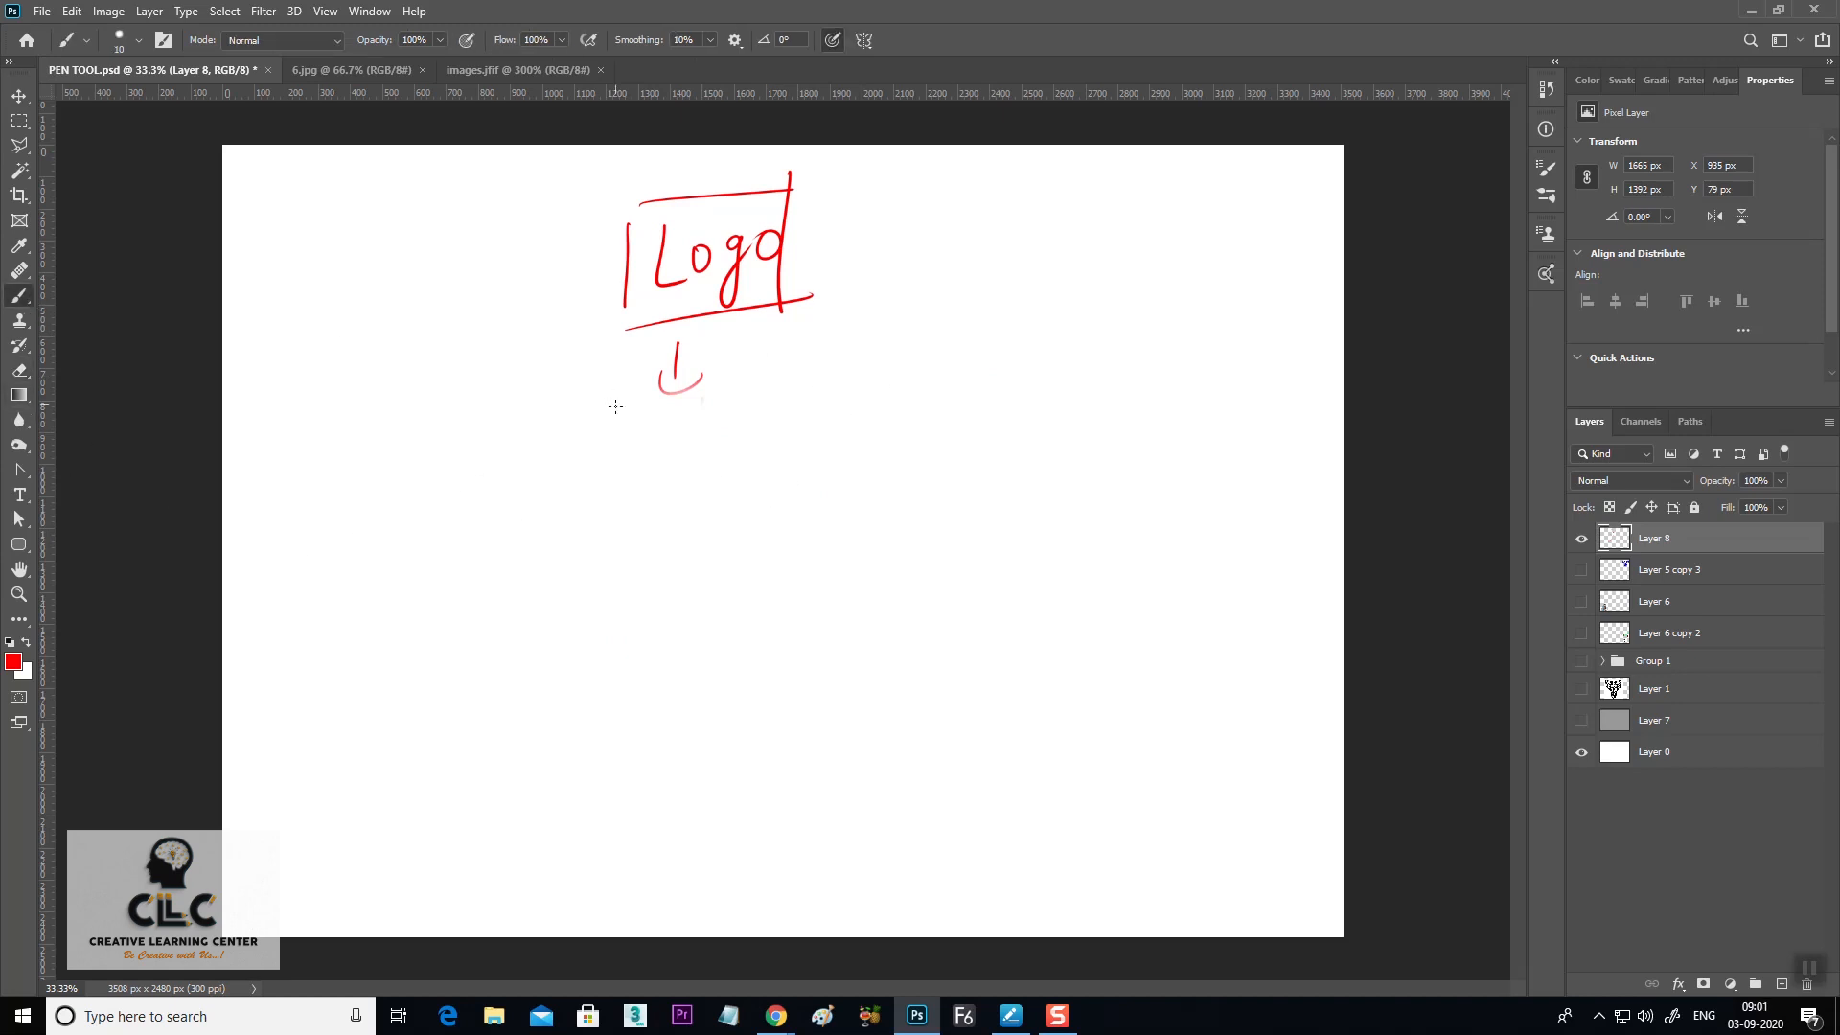
key("bracketright")
left_click(601, 425)
mouse_move(592, 429)
left_mouse_down()
mouse_move(650, 437)
mouse_move(773, 395)
mouse_move(850, 414)
left_mouse_up()
key("bracketleft")
key("bracketleft")
mouse_move(932, 367)
left_mouse_down()
mouse_move(1038, 349)
mouse_move(1089, 352)
left_mouse_up()
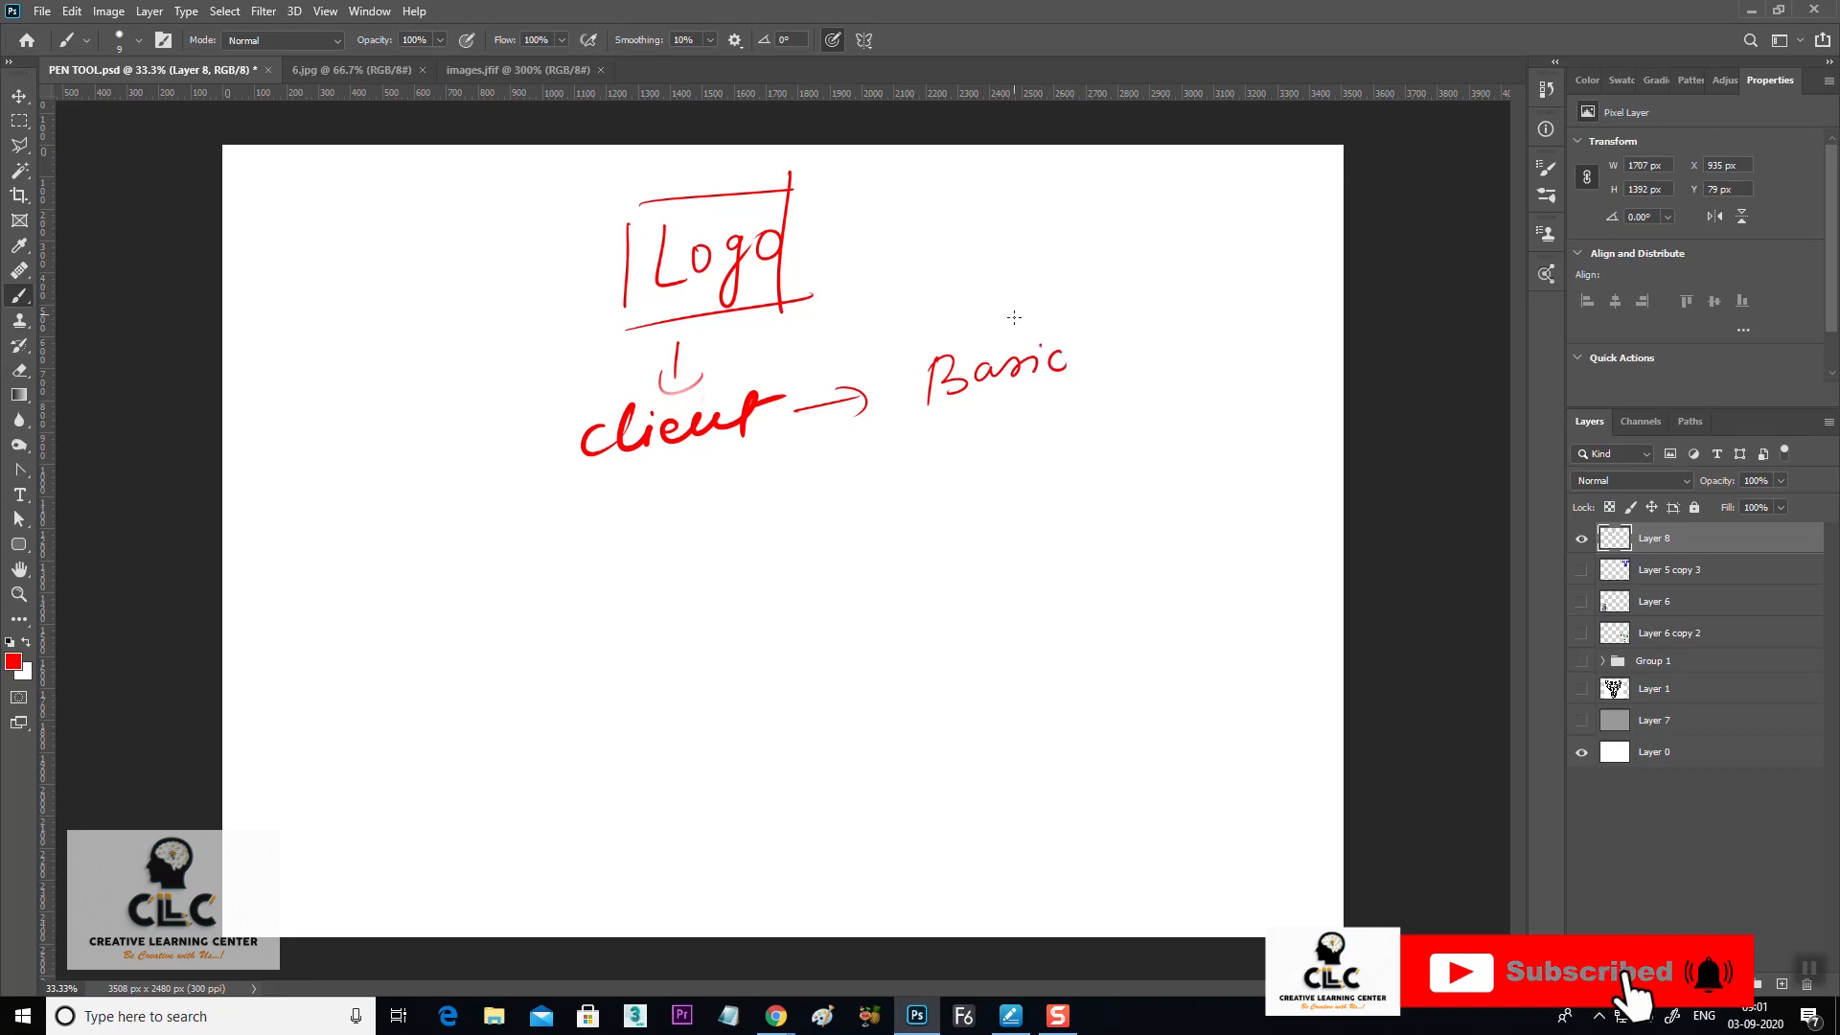
Write "Brief" above "Basic", link it to "client" with arrows and "comp", and add an underlined "Idea" after "Basic"
mouse_move(961, 286)
left_mouse_down()
mouse_move(1038, 288)
mouse_move(1056, 310)
mouse_move(1084, 280)
left_mouse_up()
left_click(1034, 288)
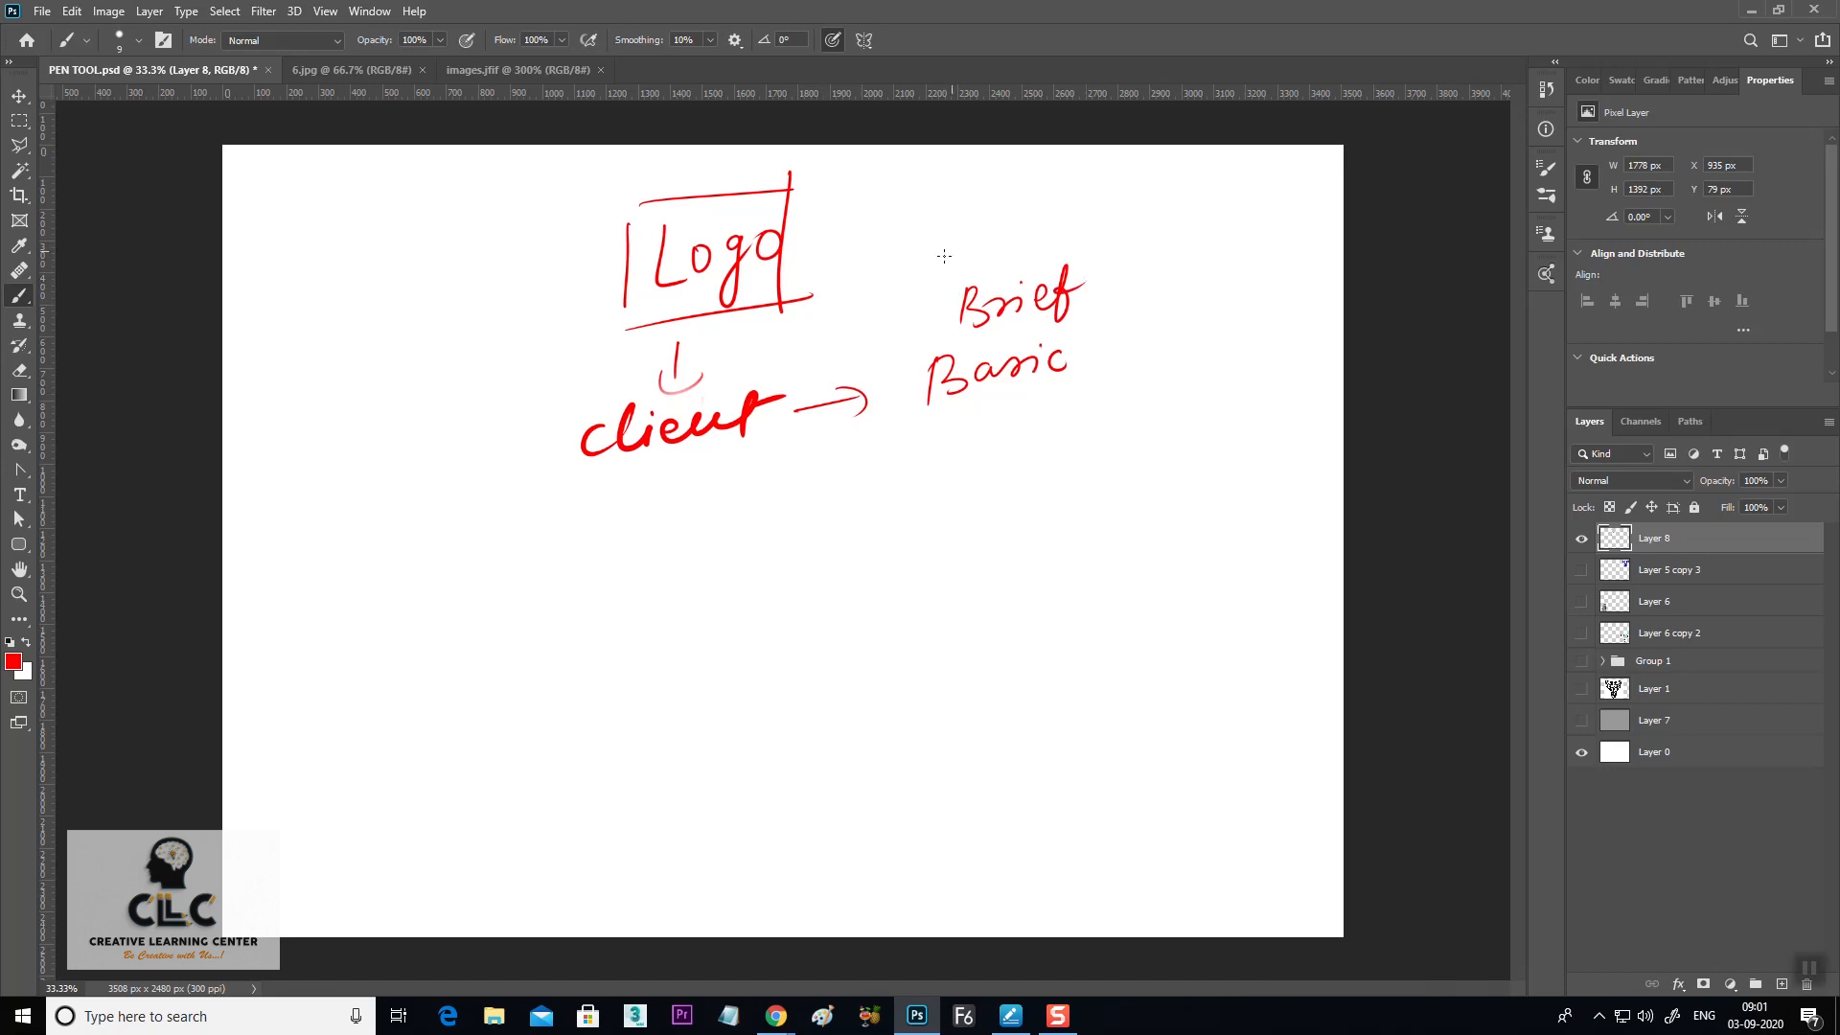
mouse_move(795, 359)
left_mouse_down()
mouse_move(784, 383)
mouse_move(824, 326)
mouse_move(929, 289)
mouse_move(912, 318)
left_mouse_up()
mouse_move(1095, 299)
left_mouse_down()
mouse_move(1092, 324)
mouse_move(1121, 320)
mouse_move(1103, 373)
left_mouse_up()
mouse_move(1097, 375)
left_mouse_down()
mouse_move(1126, 372)
mouse_move(1125, 337)
left_mouse_up()
mouse_move(1142, 353)
left_mouse_down()
mouse_move(1151, 329)
mouse_move(1213, 351)
left_mouse_up()
left_click_drag(1115, 381, 1270, 339)
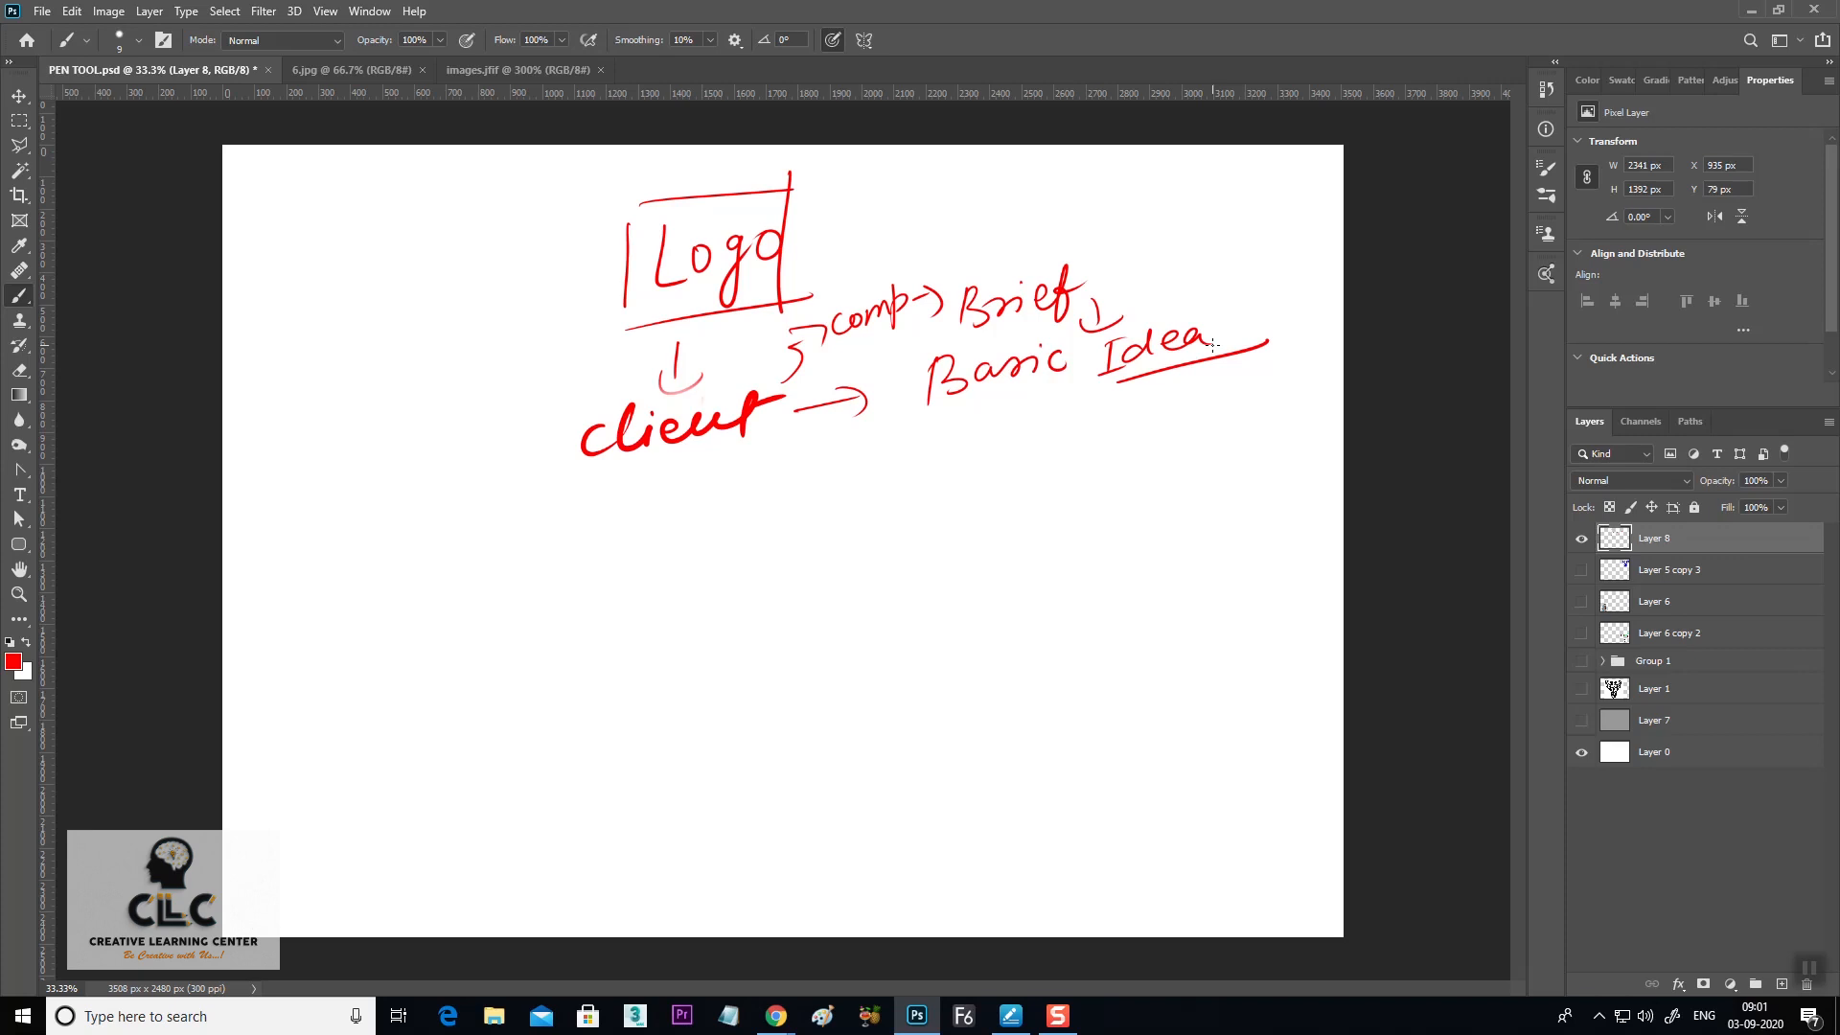
Draw an arrow below "client" and write "Digital Learning" beside it, outlined and with its own downward arrow
mouse_move(753, 454)
left_mouse_down()
mouse_move(753, 502)
mouse_move(772, 484)
left_mouse_up()
left_click_drag(391, 519, 393, 562)
mouse_move(389, 518)
left_mouse_down()
mouse_move(394, 562)
mouse_move(441, 542)
mouse_move(446, 573)
mouse_move(453, 515)
mouse_move(499, 523)
mouse_move(517, 494)
mouse_move(532, 565)
mouse_move(615, 505)
mouse_move(628, 553)
left_mouse_up()
mouse_move(534, 495)
left_mouse_down()
mouse_move(481, 448)
mouse_move(363, 507)
mouse_move(373, 585)
mouse_move(453, 554)
mouse_move(489, 605)
mouse_move(679, 515)
mouse_move(647, 478)
mouse_move(529, 494)
left_mouse_up()
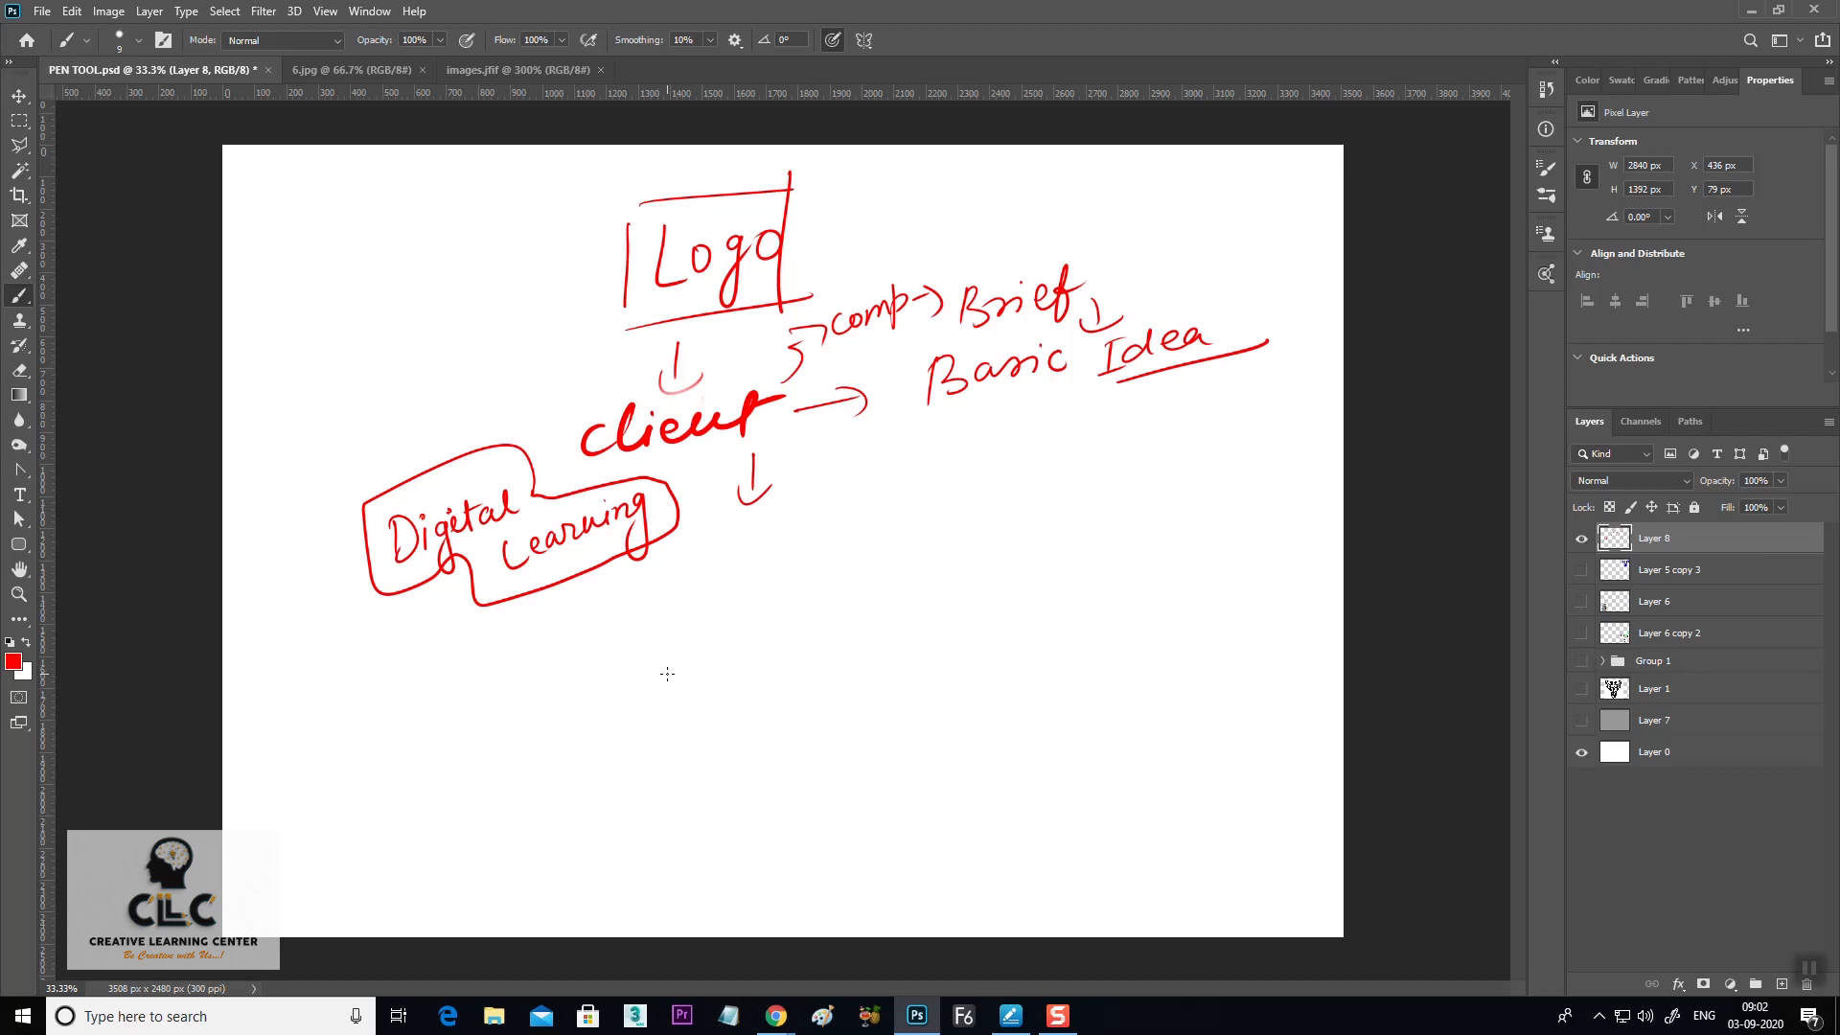
mouse_move(597, 595)
left_mouse_down()
mouse_move(640, 605)
mouse_move(641, 644)
left_mouse_up()
Set the foreground colour to black (000000) and add a new layer on top for sketching
left_click(13, 662)
type("000000")
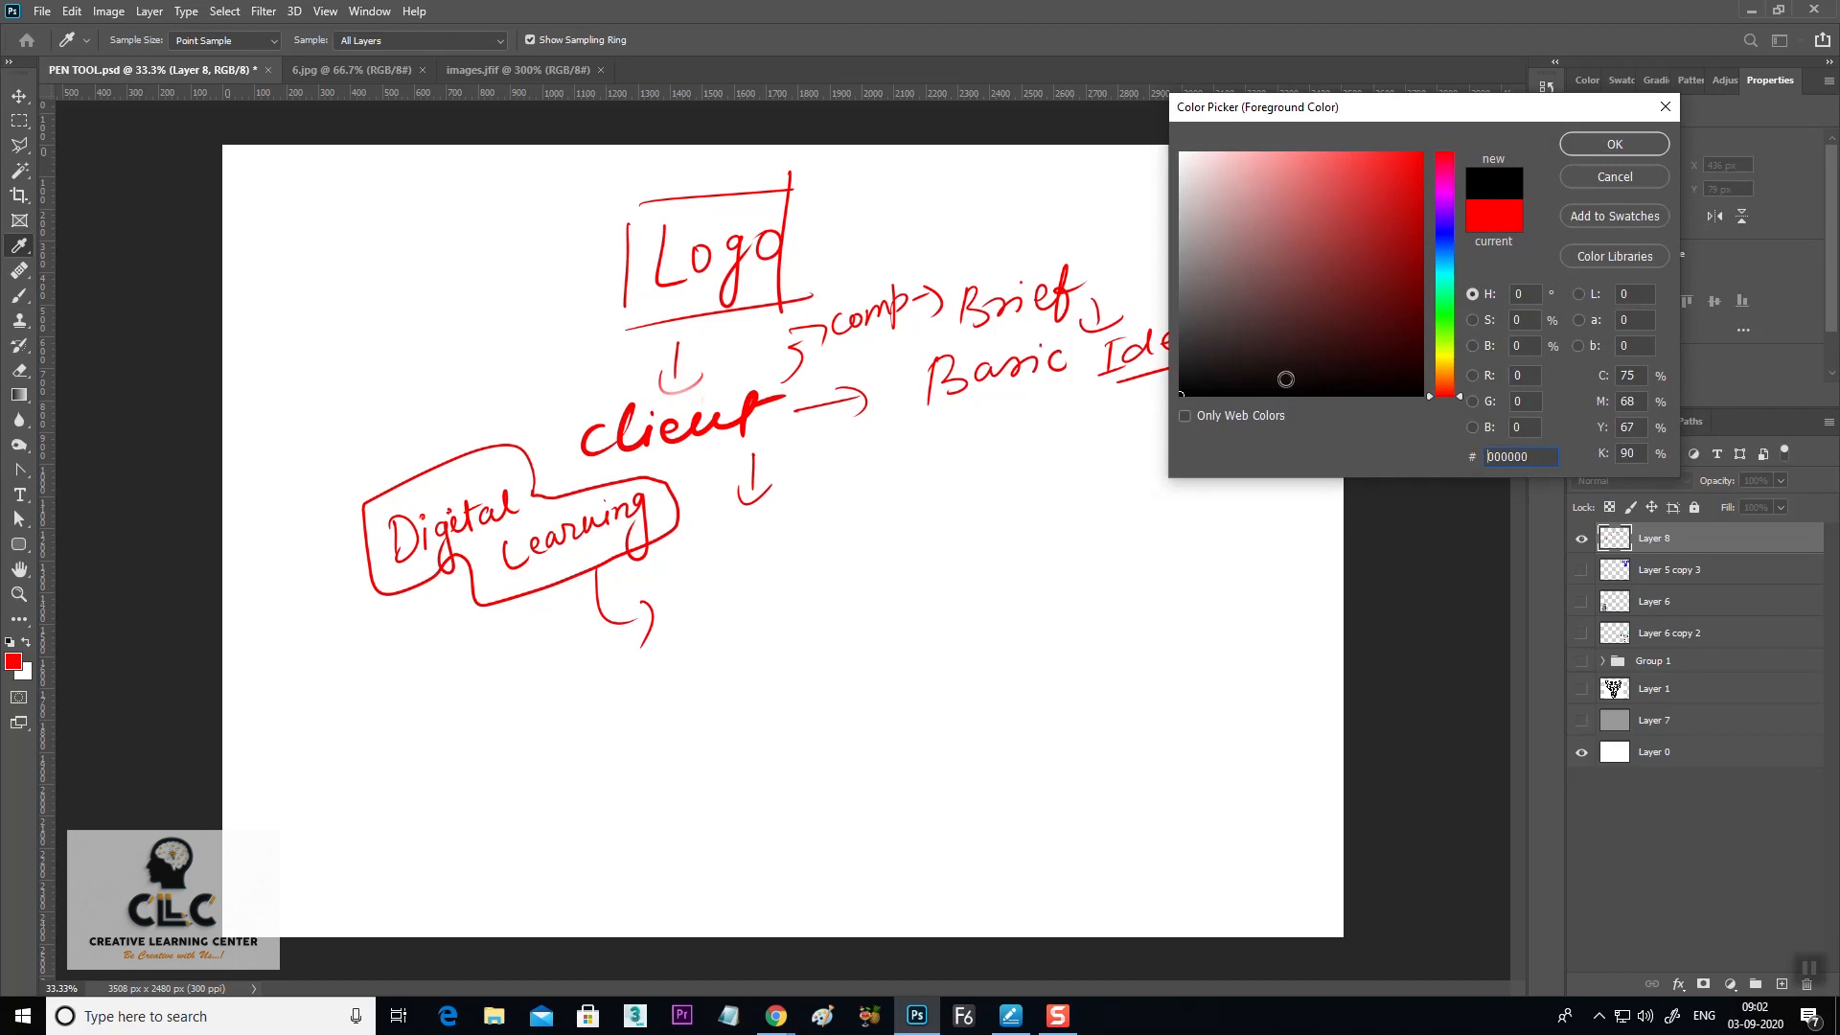
left_click(1602, 144)
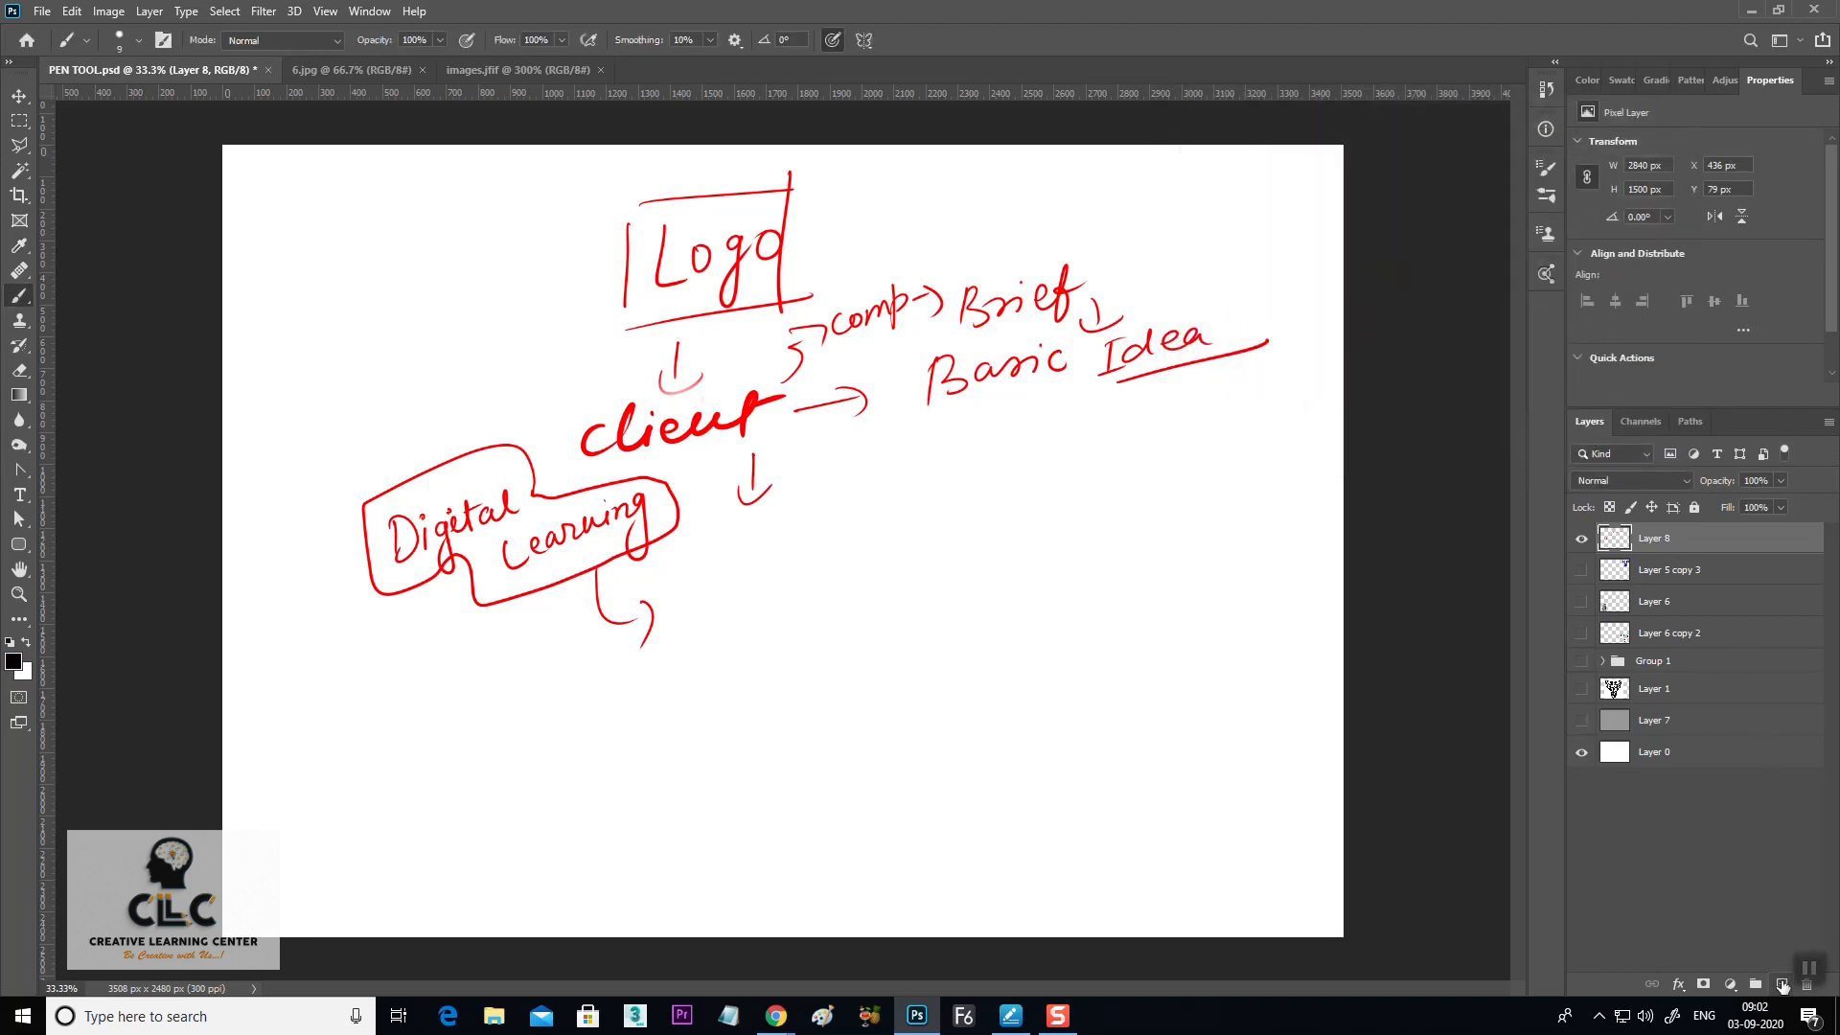
left_click(1782, 985)
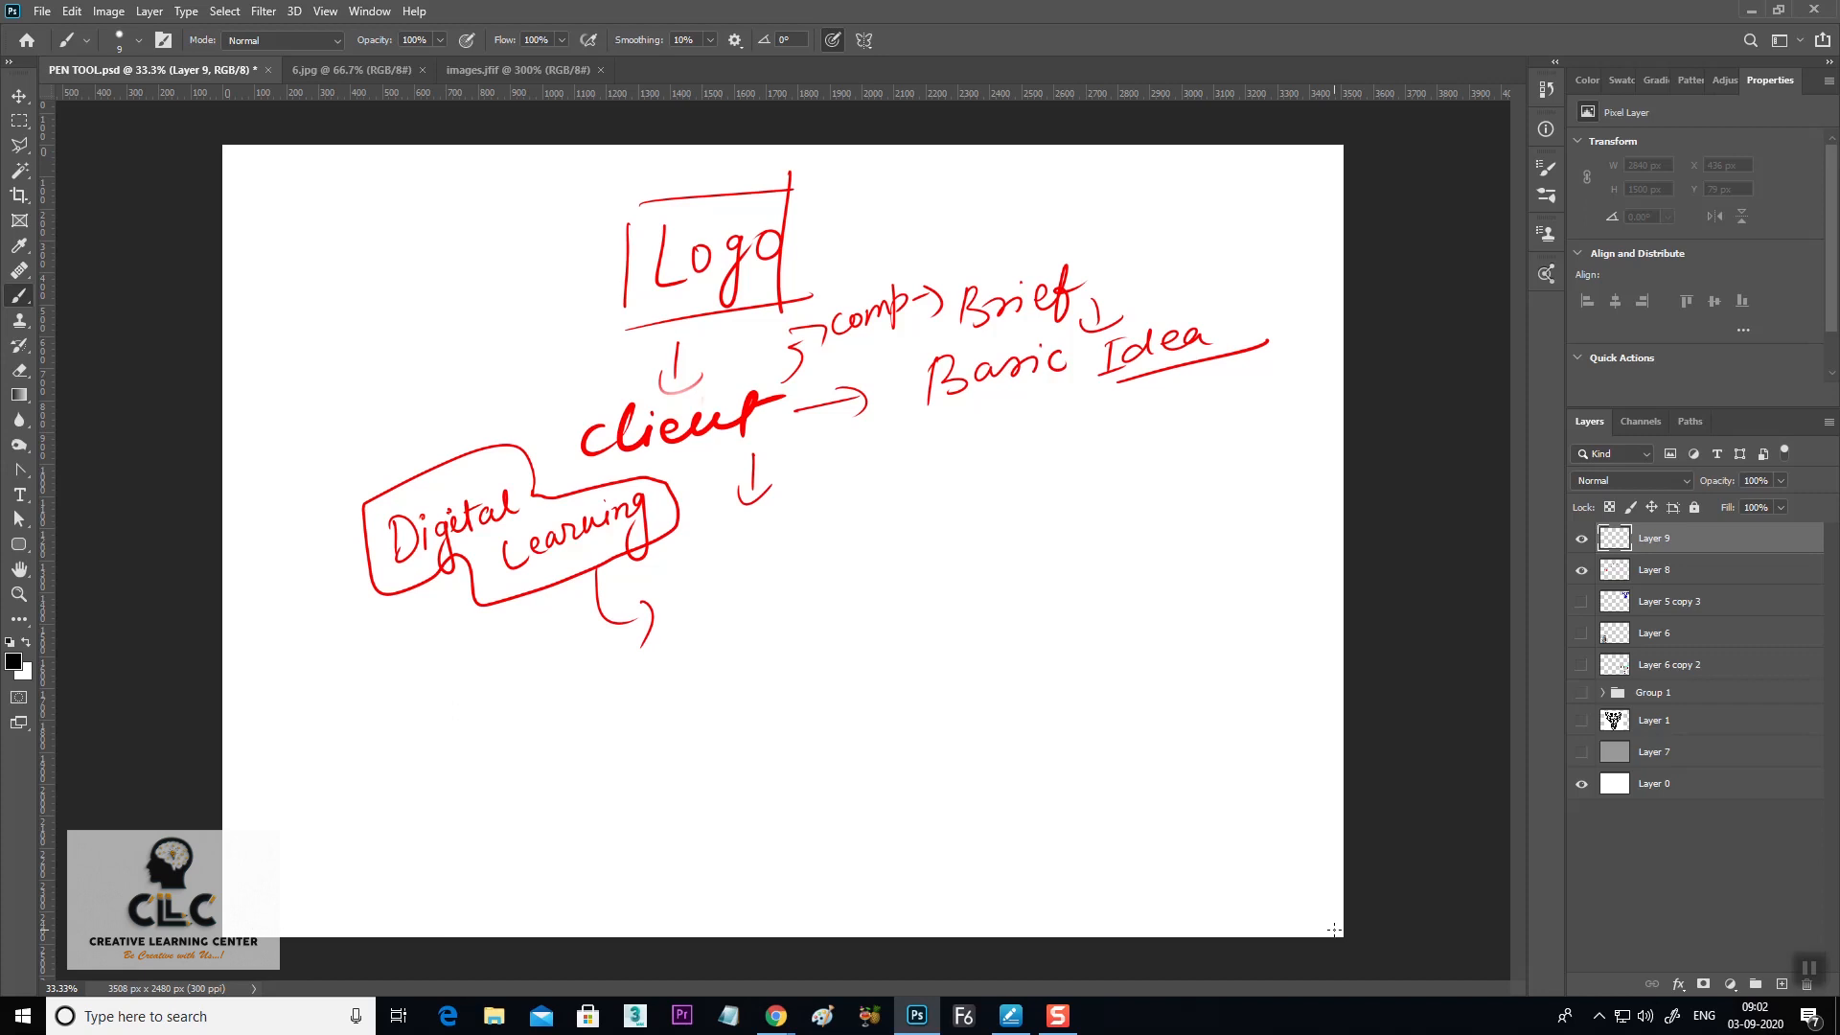
Sketch a round emblem with a computer and a book below "Digital Learning", with a tick and an outgoing arrow
mouse_move(476, 665)
left_mouse_down()
mouse_move(427, 714)
mouse_move(501, 781)
mouse_move(553, 723)
mouse_move(499, 656)
mouse_move(458, 666)
mouse_move(481, 679)
mouse_move(462, 715)
mouse_move(491, 686)
mouse_move(469, 742)
mouse_move(509, 724)
mouse_move(468, 746)
mouse_move(504, 737)
mouse_move(466, 674)
mouse_move(493, 666)
mouse_move(531, 730)
mouse_move(518, 720)
mouse_move(503, 755)
mouse_move(533, 736)
mouse_move(516, 786)
left_mouse_up()
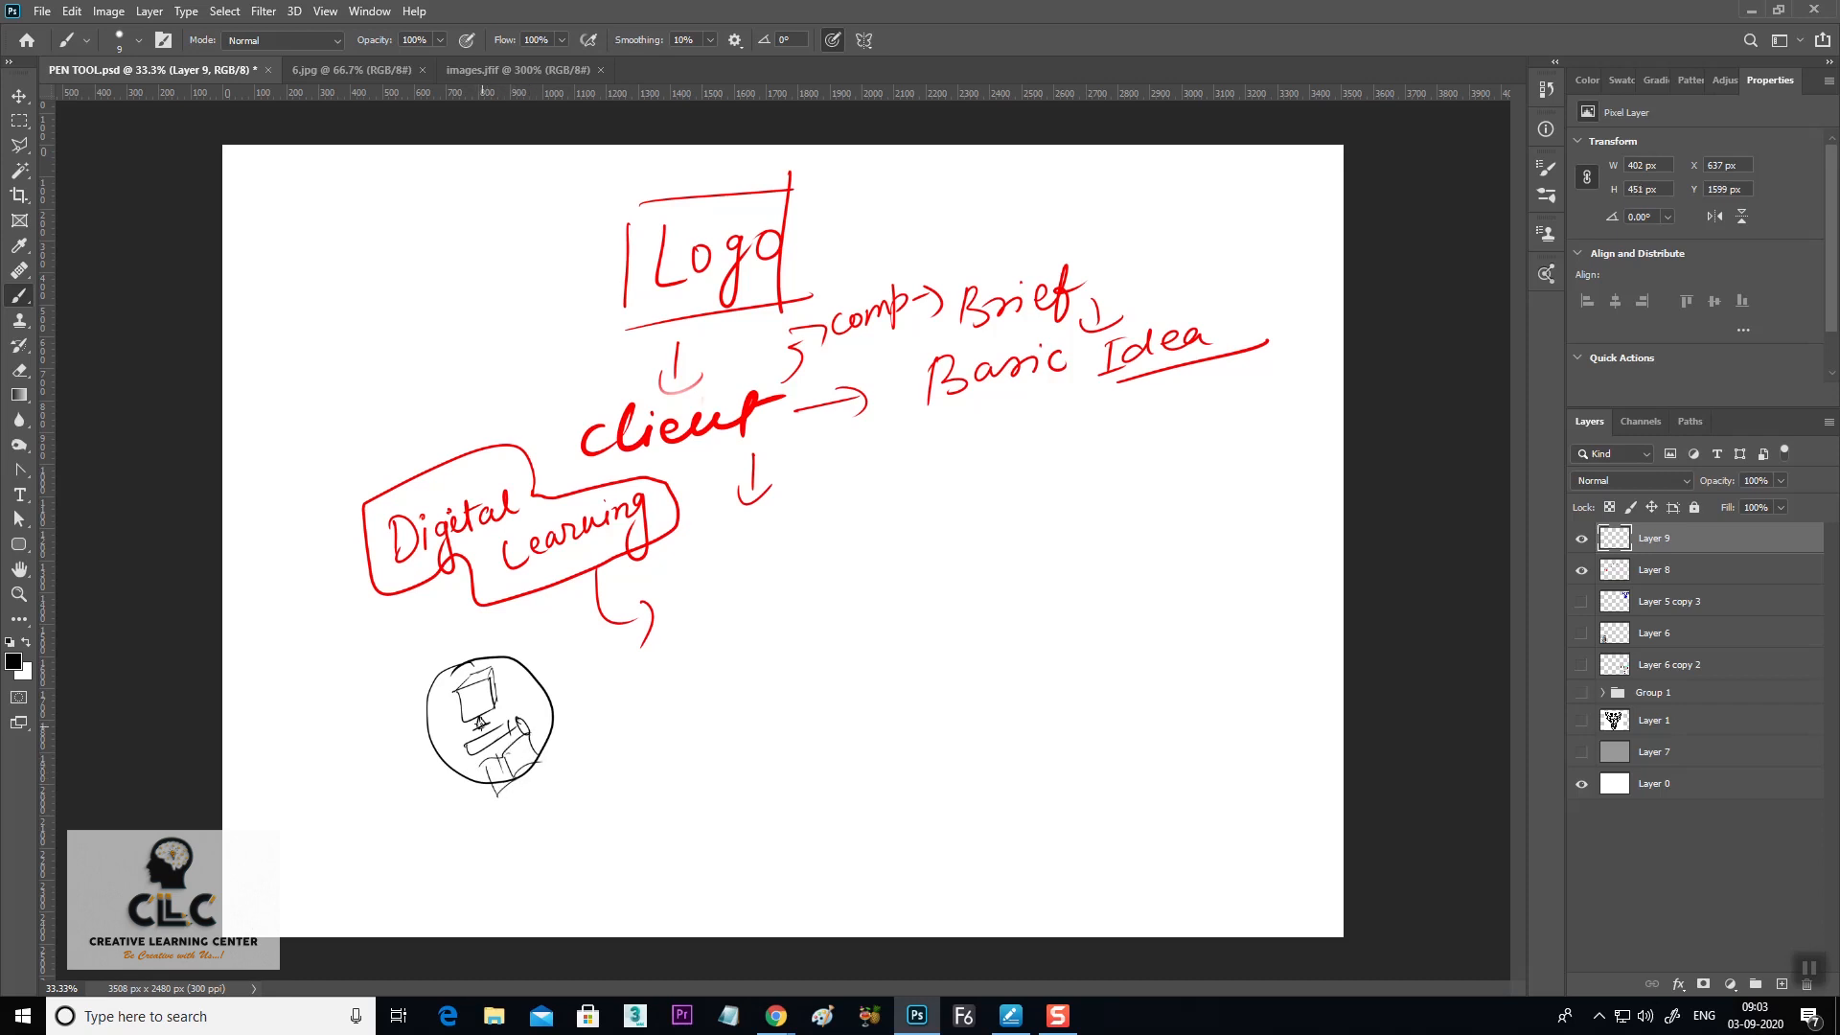
mouse_move(454, 674)
left_mouse_down()
mouse_move(425, 734)
mouse_move(492, 794)
left_mouse_up()
mouse_move(485, 661)
left_mouse_down()
mouse_move(581, 733)
mouse_move(520, 790)
mouse_move(619, 675)
left_mouse_up()
mouse_move(611, 665)
left_mouse_down()
mouse_move(620, 702)
mouse_move(552, 669)
left_mouse_up()
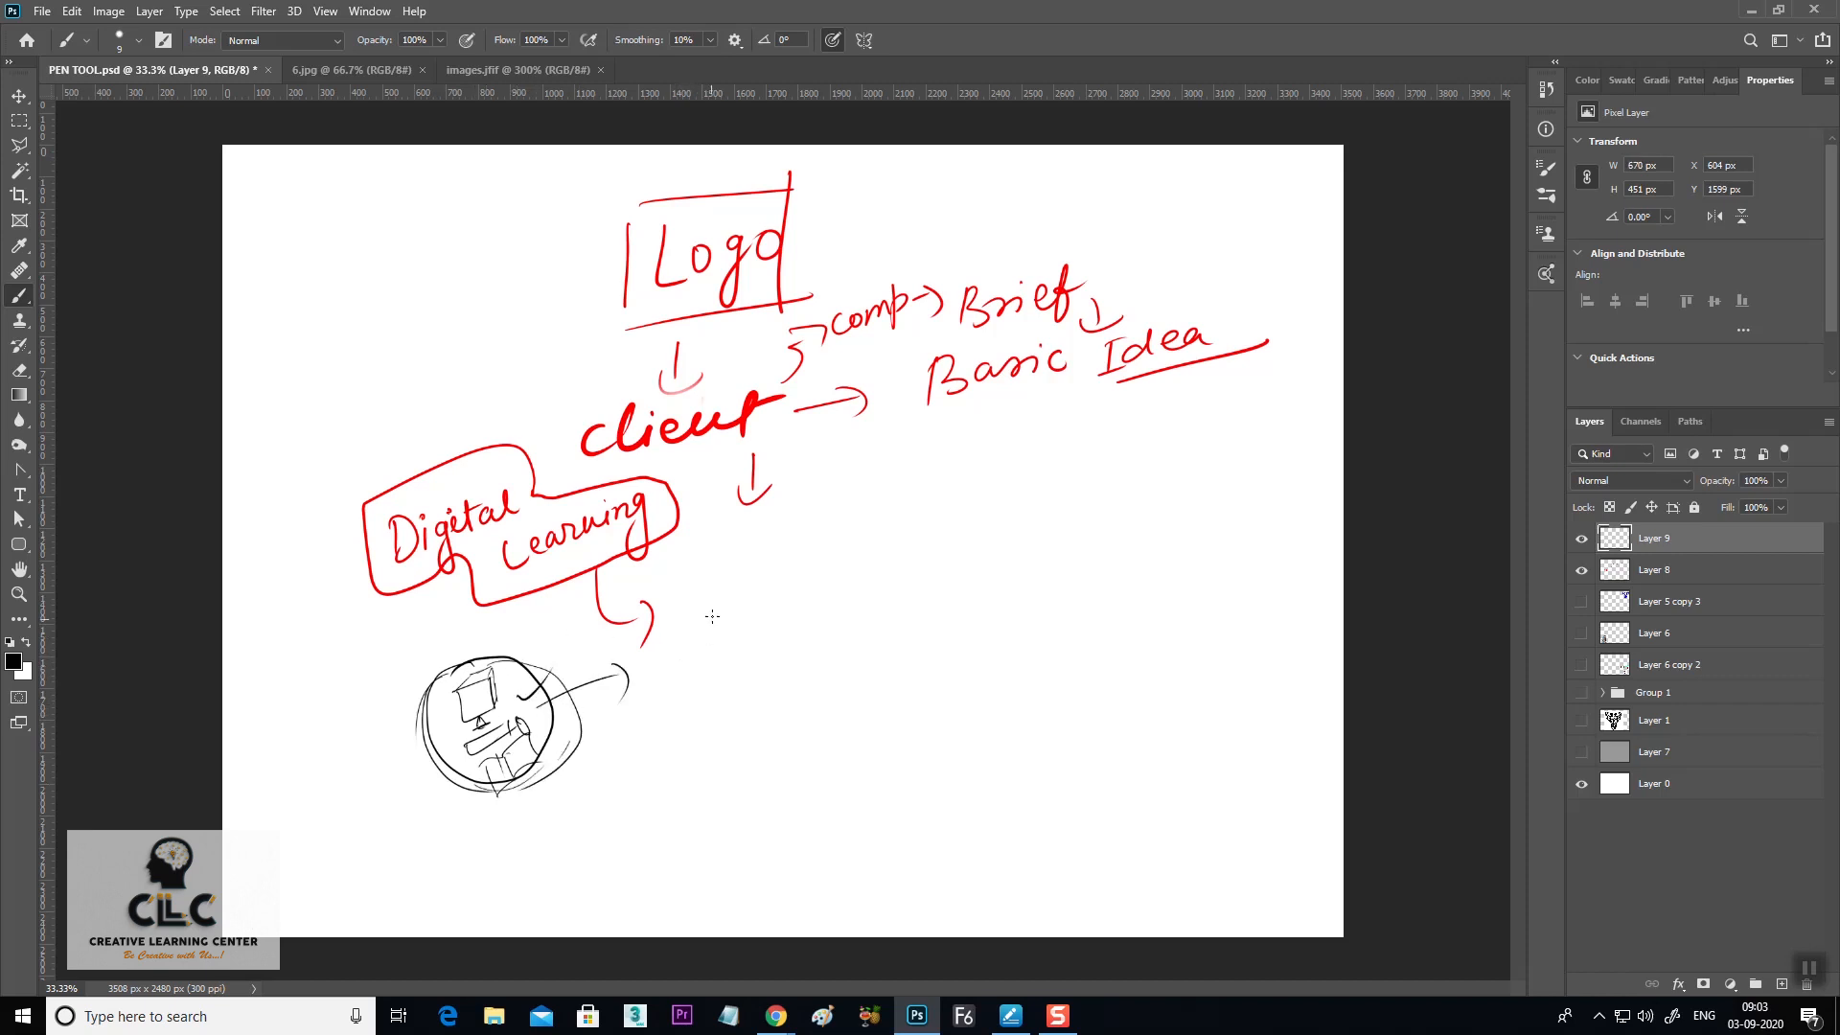
Sketch a second, rectangular emblem beside the round one, with a tick mark and an outgoing arrow
left_click_drag(676, 633, 685, 704)
mouse_move(675, 634)
left_mouse_down()
mouse_move(728, 610)
mouse_move(742, 685)
mouse_move(692, 721)
left_mouse_up()
mouse_move(687, 688)
left_mouse_down()
mouse_move(689, 717)
mouse_move(689, 631)
mouse_move(715, 654)
mouse_move(689, 665)
mouse_move(712, 669)
mouse_move(699, 693)
mouse_move(728, 683)
left_mouse_up()
mouse_move(712, 631)
left_mouse_down()
mouse_move(723, 687)
mouse_move(691, 656)
mouse_move(724, 661)
left_mouse_up()
left_click_drag(724, 727, 777, 700)
mouse_move(759, 628)
left_mouse_down()
mouse_move(792, 601)
mouse_move(799, 618)
left_mouse_up()
Handwrite "5 to 7 sketch" in black beside the emblem sketches and underline it
mouse_move(943, 542)
left_mouse_down()
mouse_move(923, 581)
mouse_move(996, 546)
mouse_move(997, 575)
mouse_move(1006, 548)
mouse_move(1054, 565)
left_mouse_up()
left_click_drag(1051, 544, 1080, 524)
left_click_drag(1022, 609, 1001, 651)
left_click_drag(1027, 601, 1023, 635)
mouse_move(1045, 605)
left_mouse_down()
mouse_move(1046, 636)
mouse_move(1075, 593)
mouse_move(1074, 619)
left_mouse_up()
left_click_drag(1067, 598, 1099, 606)
left_click_drag(1114, 564, 1143, 604)
left_click_drag(1011, 679, 1204, 591)
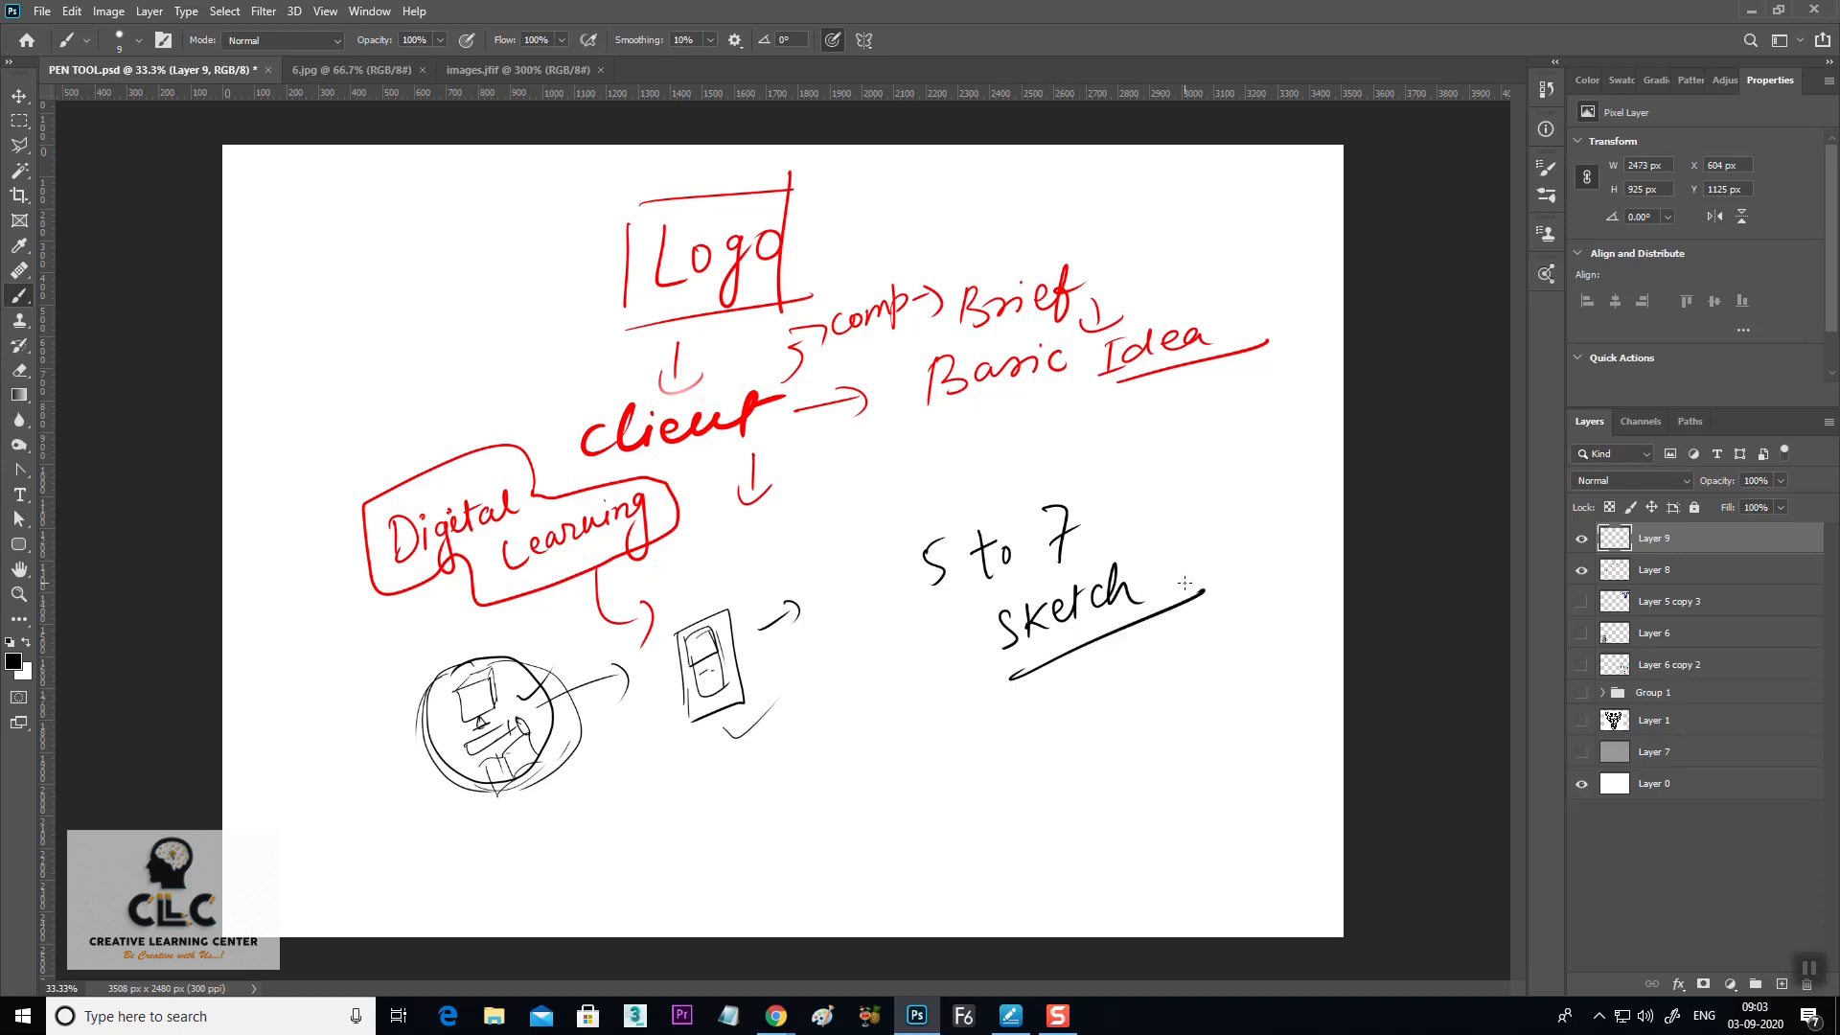
Handwrite "client" below the "5 to 7 sketch" note and underline it
mouse_move(857, 742)
left_mouse_down()
mouse_move(845, 771)
mouse_move(868, 771)
left_mouse_up()
mouse_move(885, 745)
left_mouse_down()
mouse_move(891, 762)
mouse_move(944, 728)
left_mouse_up()
mouse_move(958, 705)
left_mouse_down()
mouse_move(951, 745)
mouse_move(974, 698)
left_mouse_up()
left_click_drag(922, 785, 1042, 717)
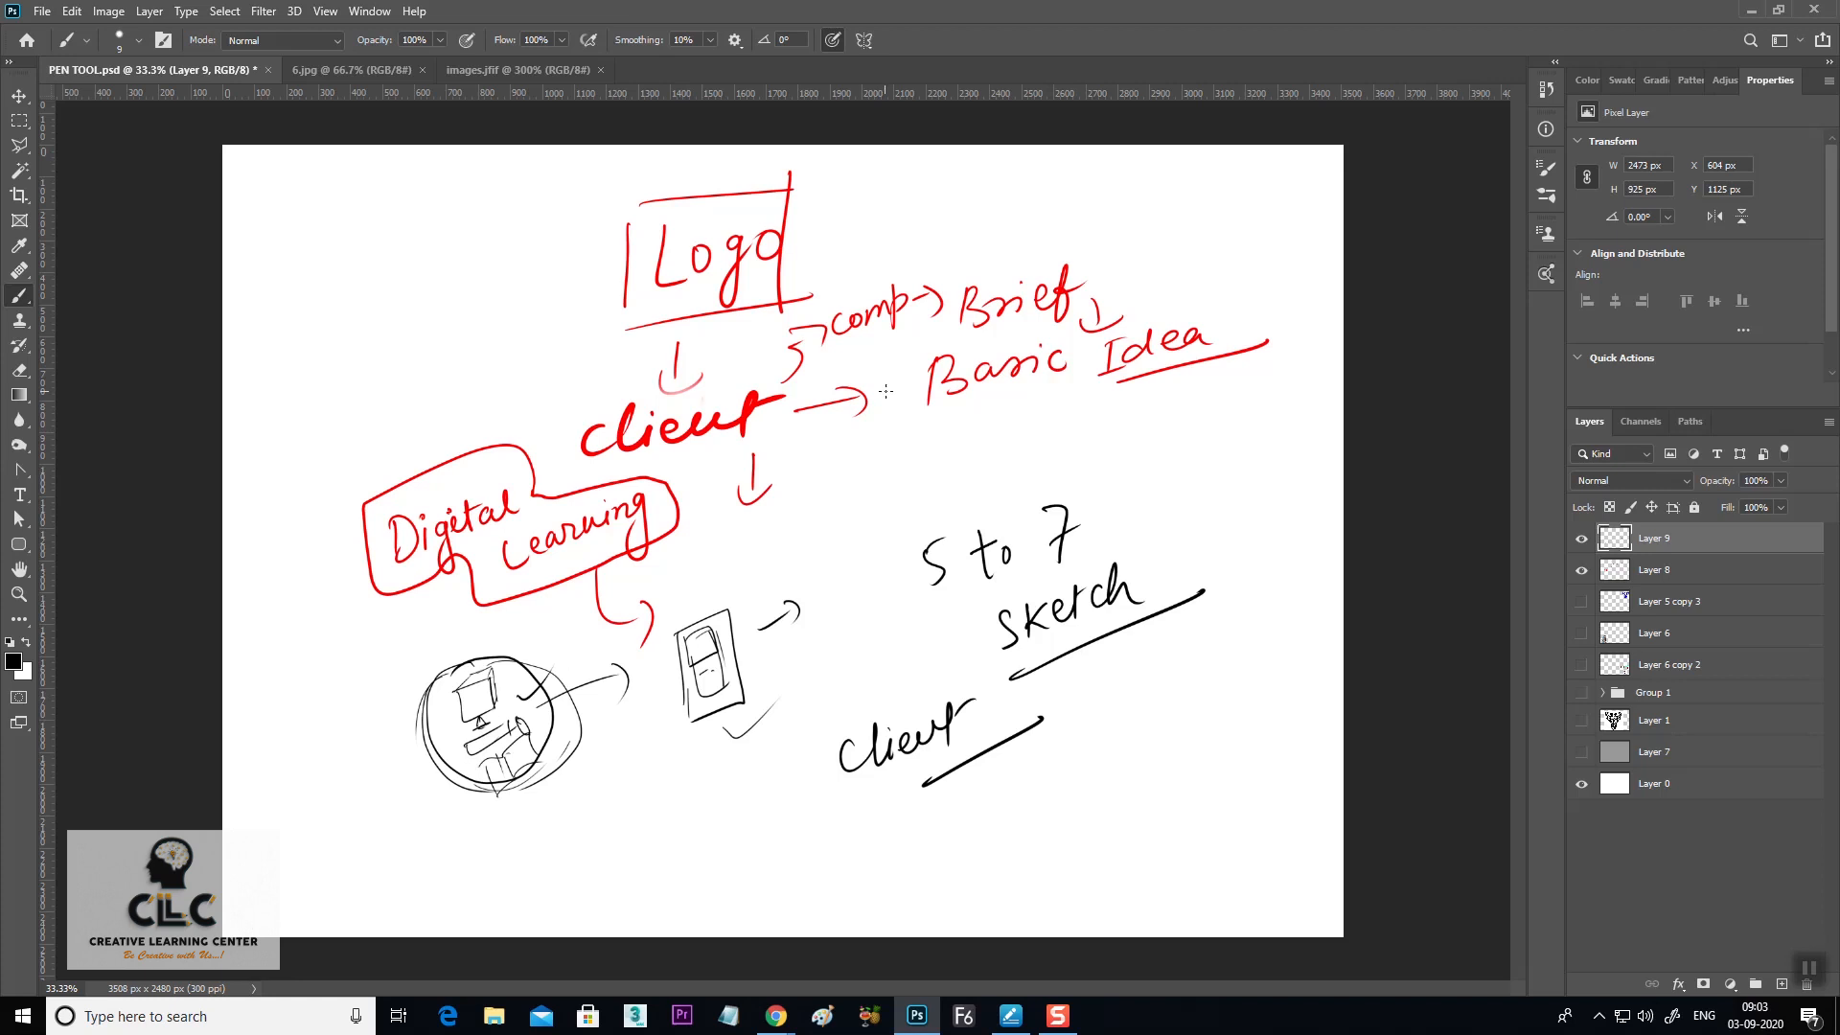
Draw circled numbers 3 and 4 below "Idea" and join them with converging lines to an empty circle
mouse_move(1090, 422)
left_mouse_down()
mouse_move(1101, 462)
mouse_move(1093, 410)
left_mouse_up()
left_click_drag(1181, 445, 1261, 426)
left_click_drag(1255, 403, 1200, 517)
mouse_move(1228, 464)
left_mouse_down()
mouse_move(1198, 539)
mouse_move(1223, 587)
left_mouse_up()
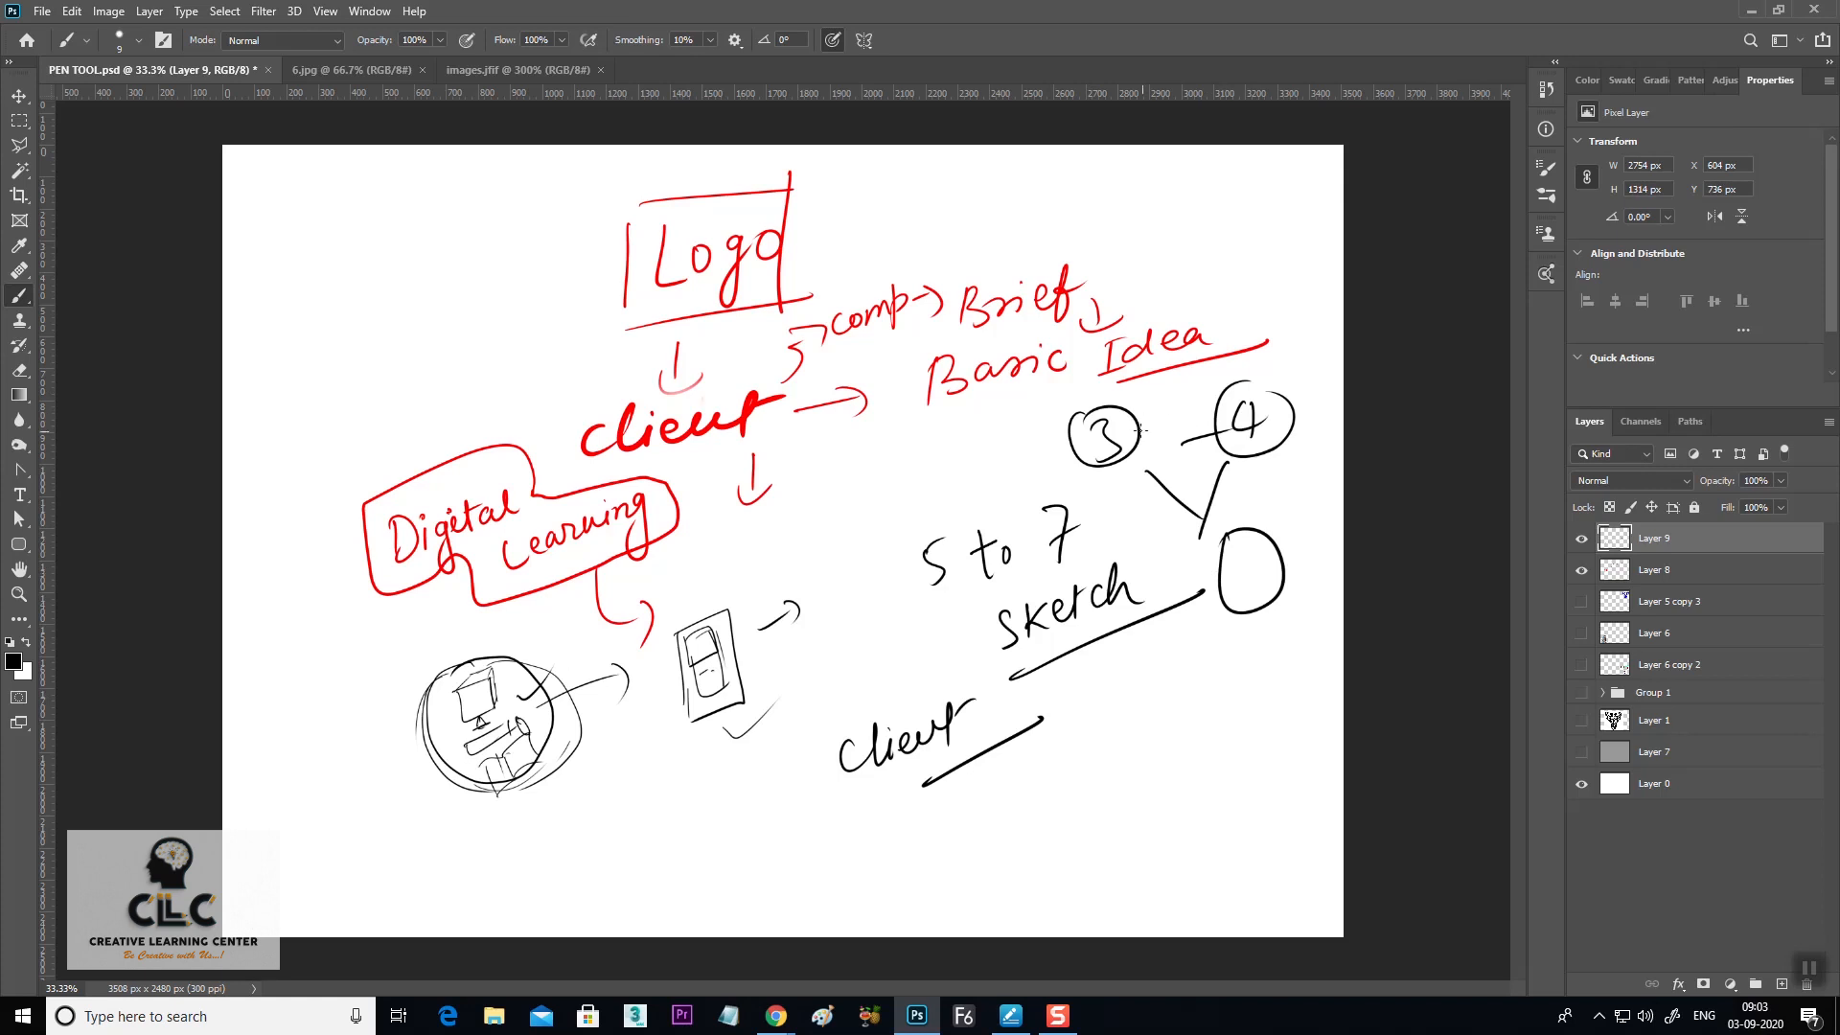
Merge the two emblem sketches with lines into a new round sketch below, and branch lines from "Digital Learning" to them
left_click_drag(553, 754, 664, 792)
mouse_move(679, 714)
left_mouse_down()
mouse_move(629, 814)
mouse_move(648, 865)
mouse_move(705, 877)
mouse_move(727, 791)
mouse_move(675, 811)
mouse_move(721, 827)
left_mouse_up()
mouse_move(707, 861)
left_mouse_down()
mouse_move(763, 792)
mouse_move(762, 814)
left_mouse_up()
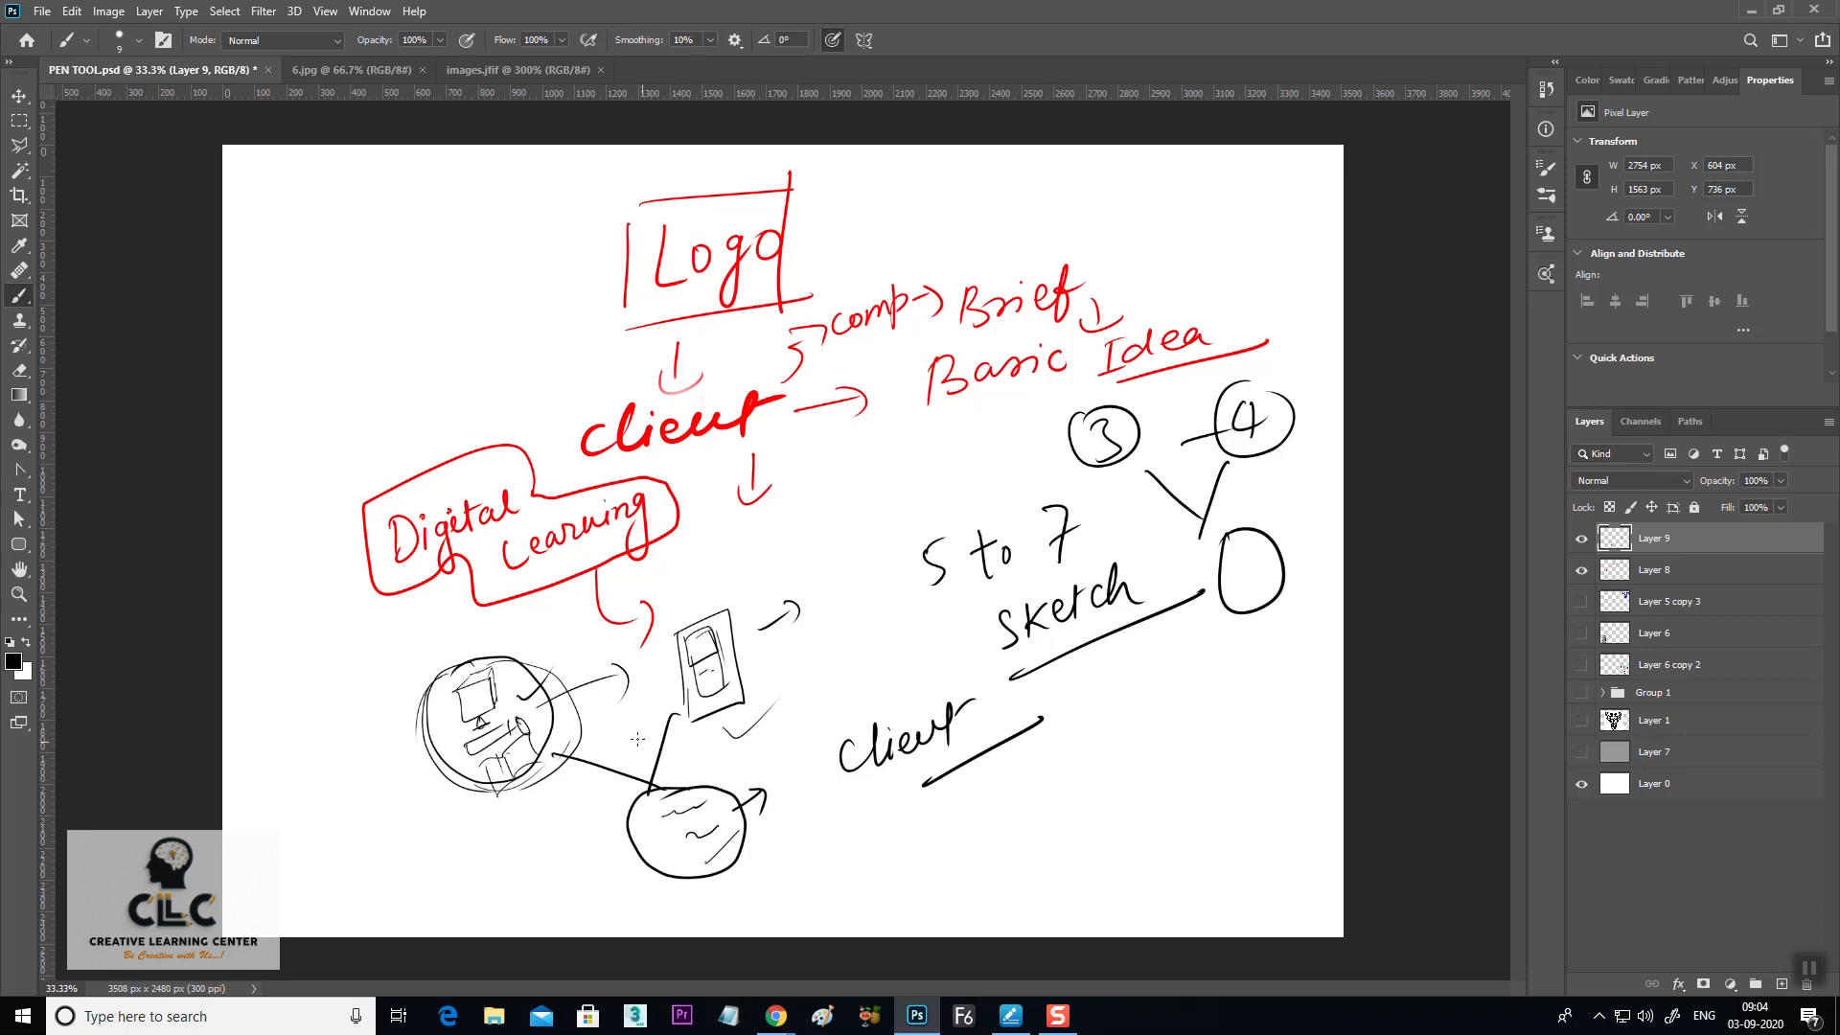
mouse_move(530, 659)
left_mouse_down()
mouse_move(591, 589)
mouse_move(687, 603)
left_mouse_up()
Handwrite "REF" above the "Digital Learning" note and circle it
mouse_move(369, 370)
left_mouse_down()
mouse_move(381, 414)
mouse_move(398, 405)
left_mouse_up()
left_click_drag(396, 360, 418, 365)
mouse_move(391, 360)
left_mouse_down()
mouse_move(414, 348)
mouse_move(438, 377)
left_mouse_up()
left_click_drag(428, 359, 438, 354)
left_click_drag(422, 345, 474, 308)
Draw an arrow from "REF" up to an underlined "Google", and add strokes from the merged round sketch towards "client"
left_click_drag(372, 364, 351, 275)
mouse_move(335, 309)
left_mouse_down()
mouse_move(376, 287)
mouse_move(352, 251)
mouse_move(387, 236)
left_mouse_up()
left_click_drag(408, 216, 395, 261)
left_click_drag(412, 230, 448, 216)
left_click_drag(398, 271, 520, 212)
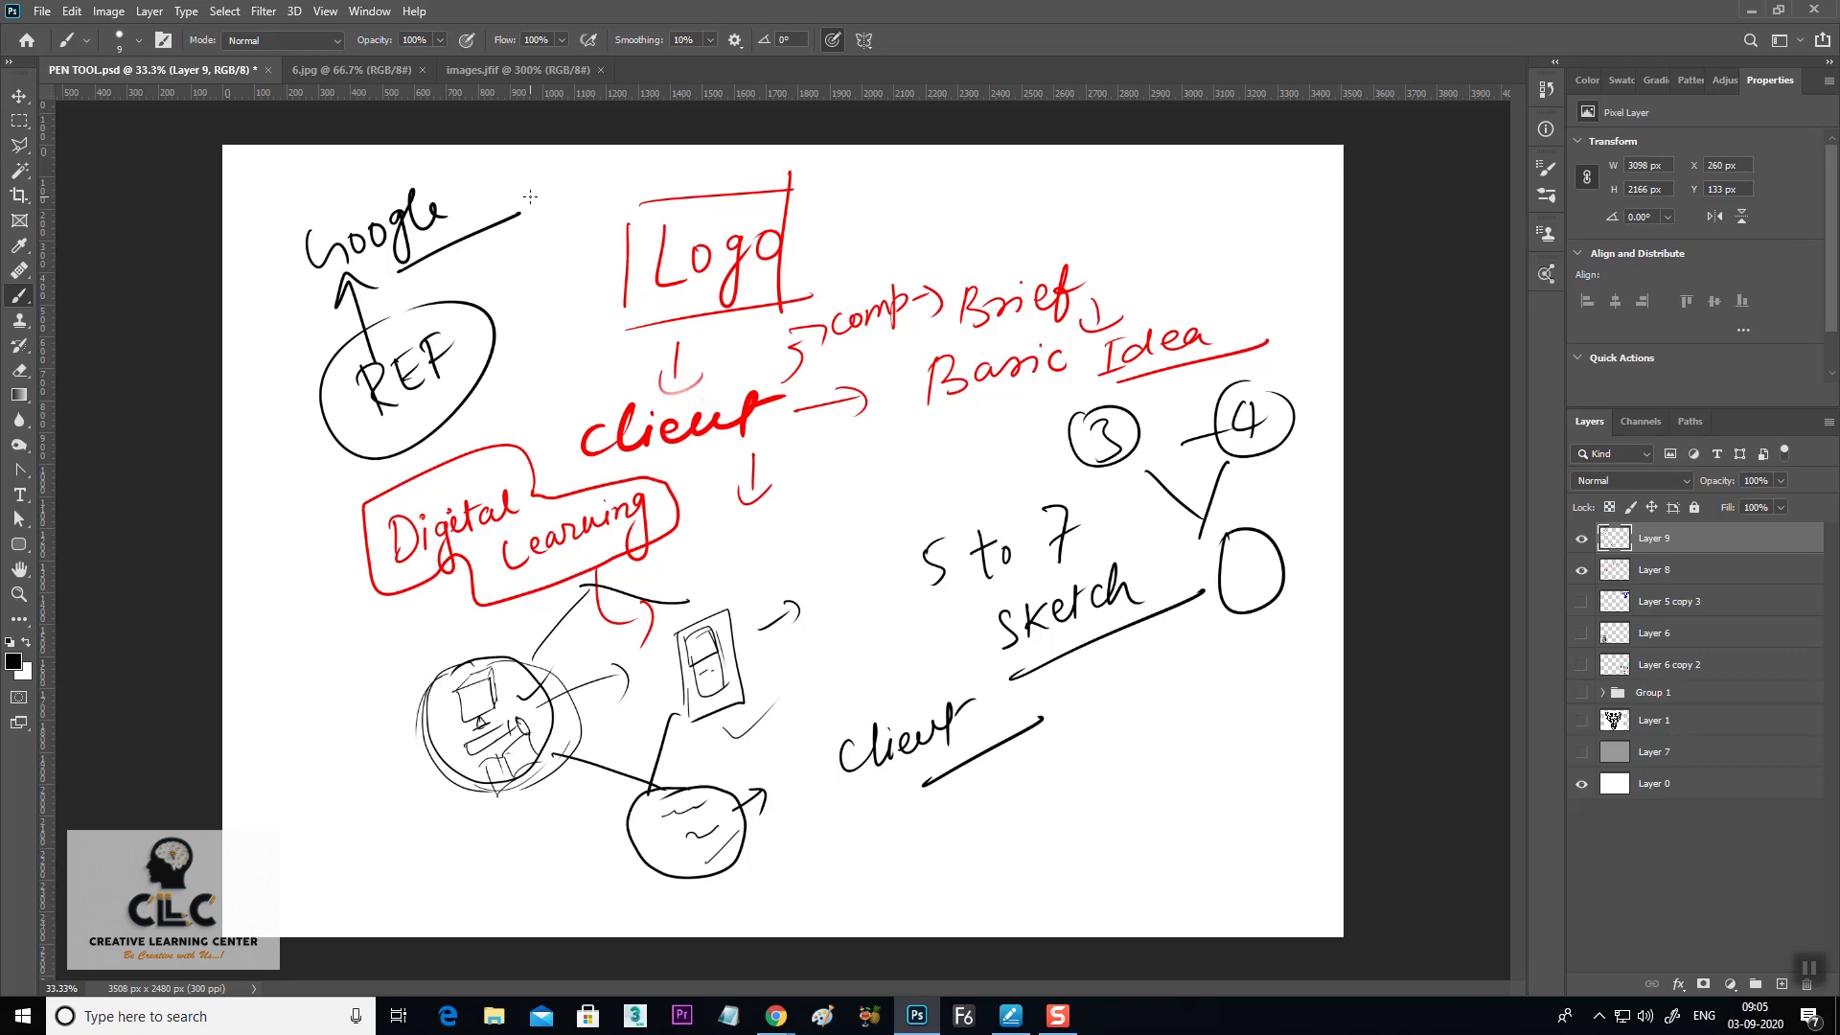
left_click_drag(747, 840, 865, 774)
left_click_drag(794, 872, 867, 788)
Examine the dragon head pencil sketch in images.jfif, both close up and as a whole
left_click(523, 69)
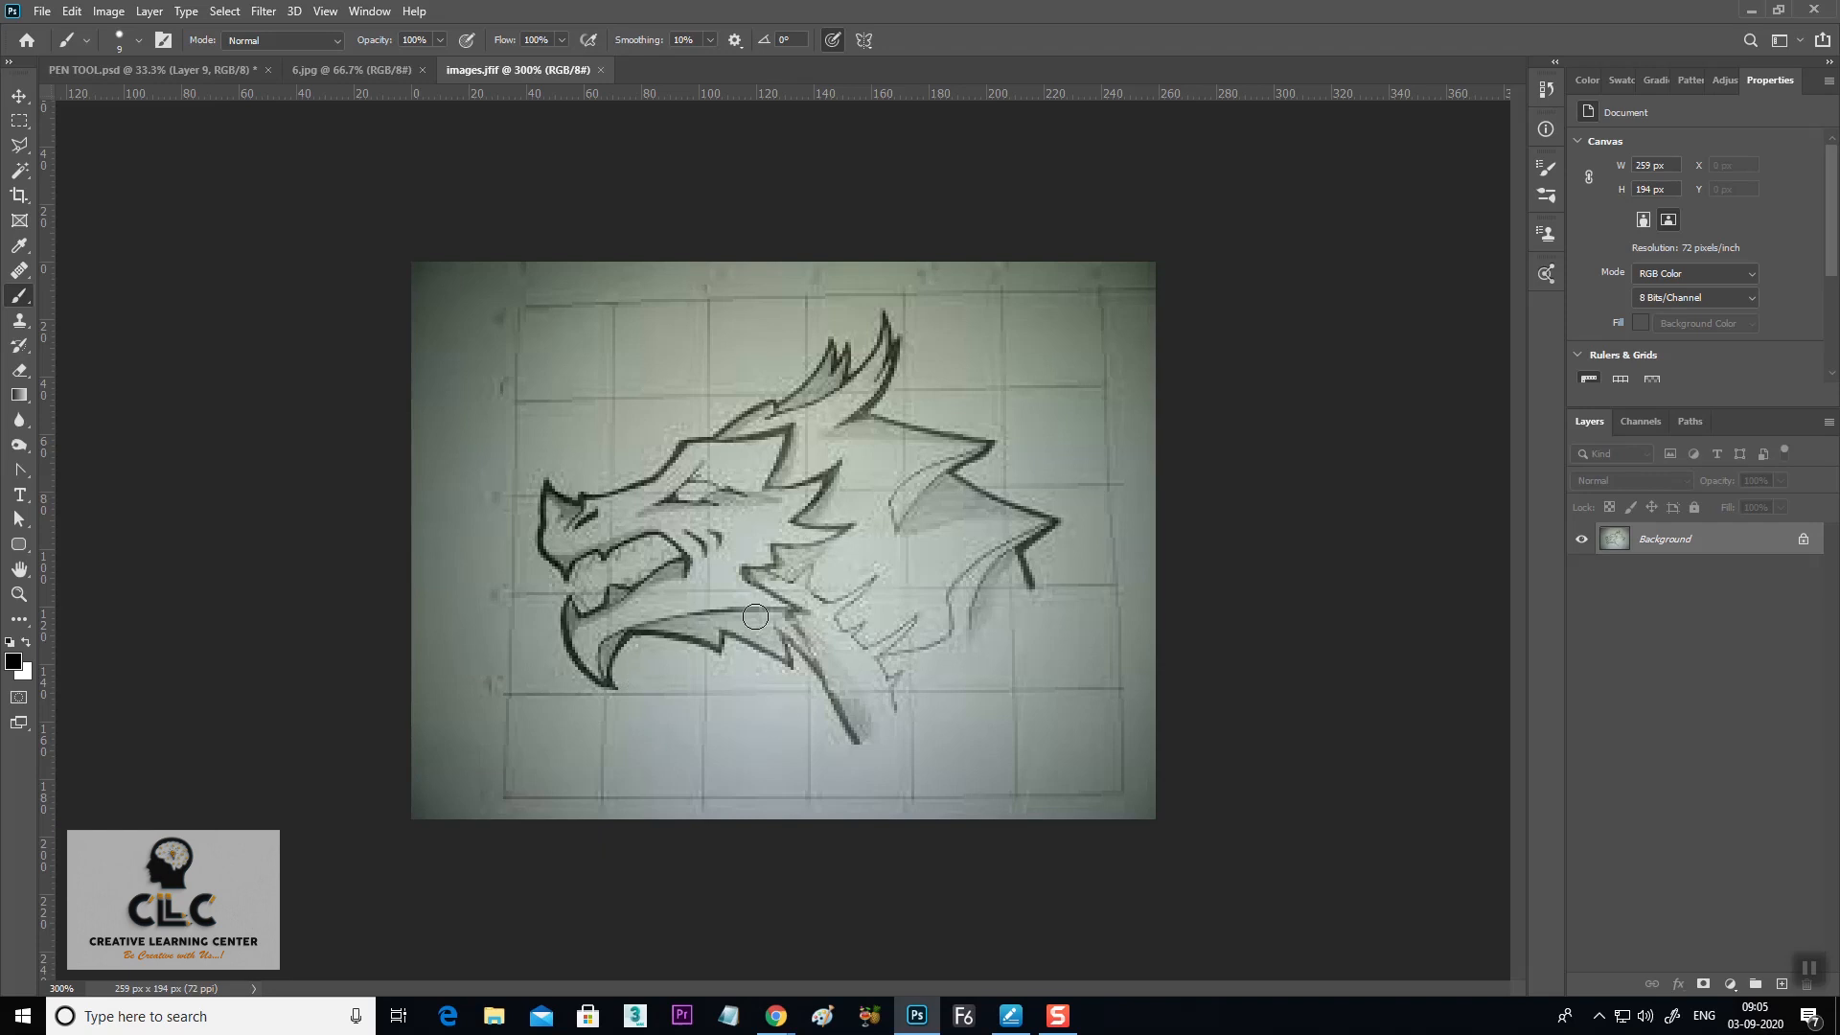
key("ctrl+plus")
key("ctrl+plus")
key("ctrl+plus")
key("ctrl+plus")
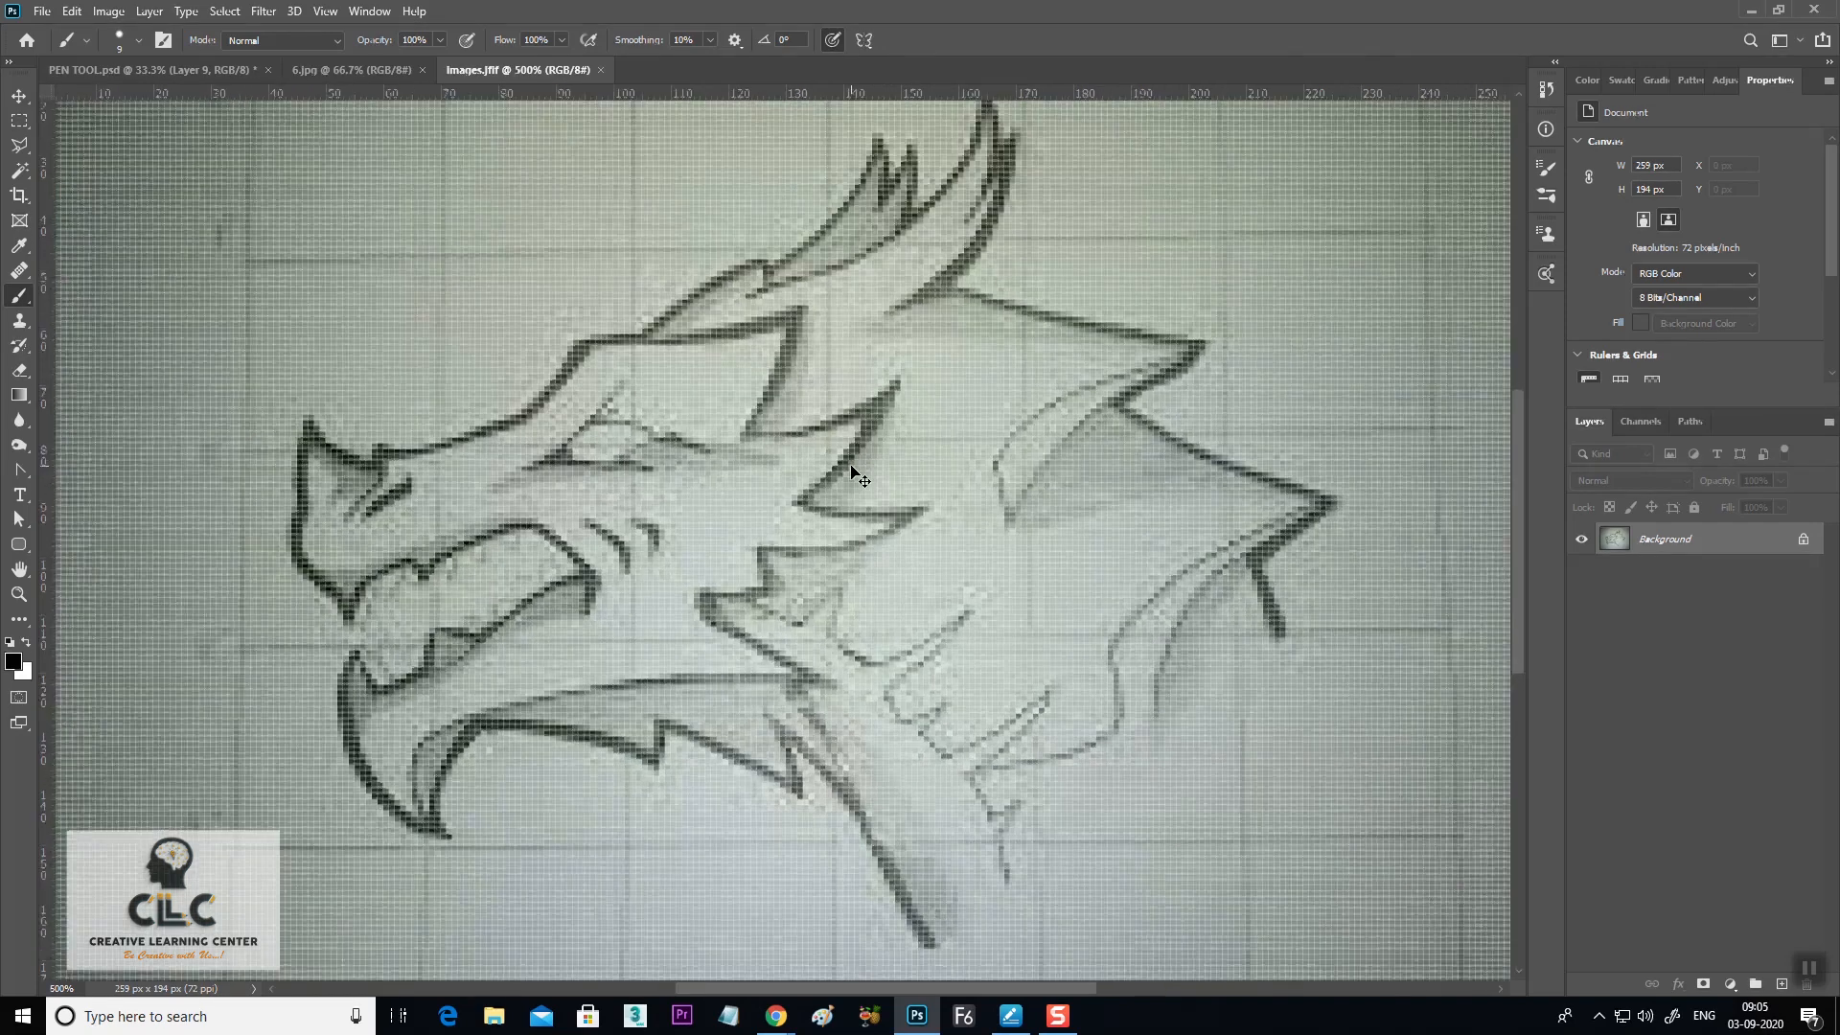
key("ctrl+minus")
key("ctrl+minus")
key("ctrl+minus")
key("ctrl+minus")
key("ctrl+minus")
key("ctrl+minus")
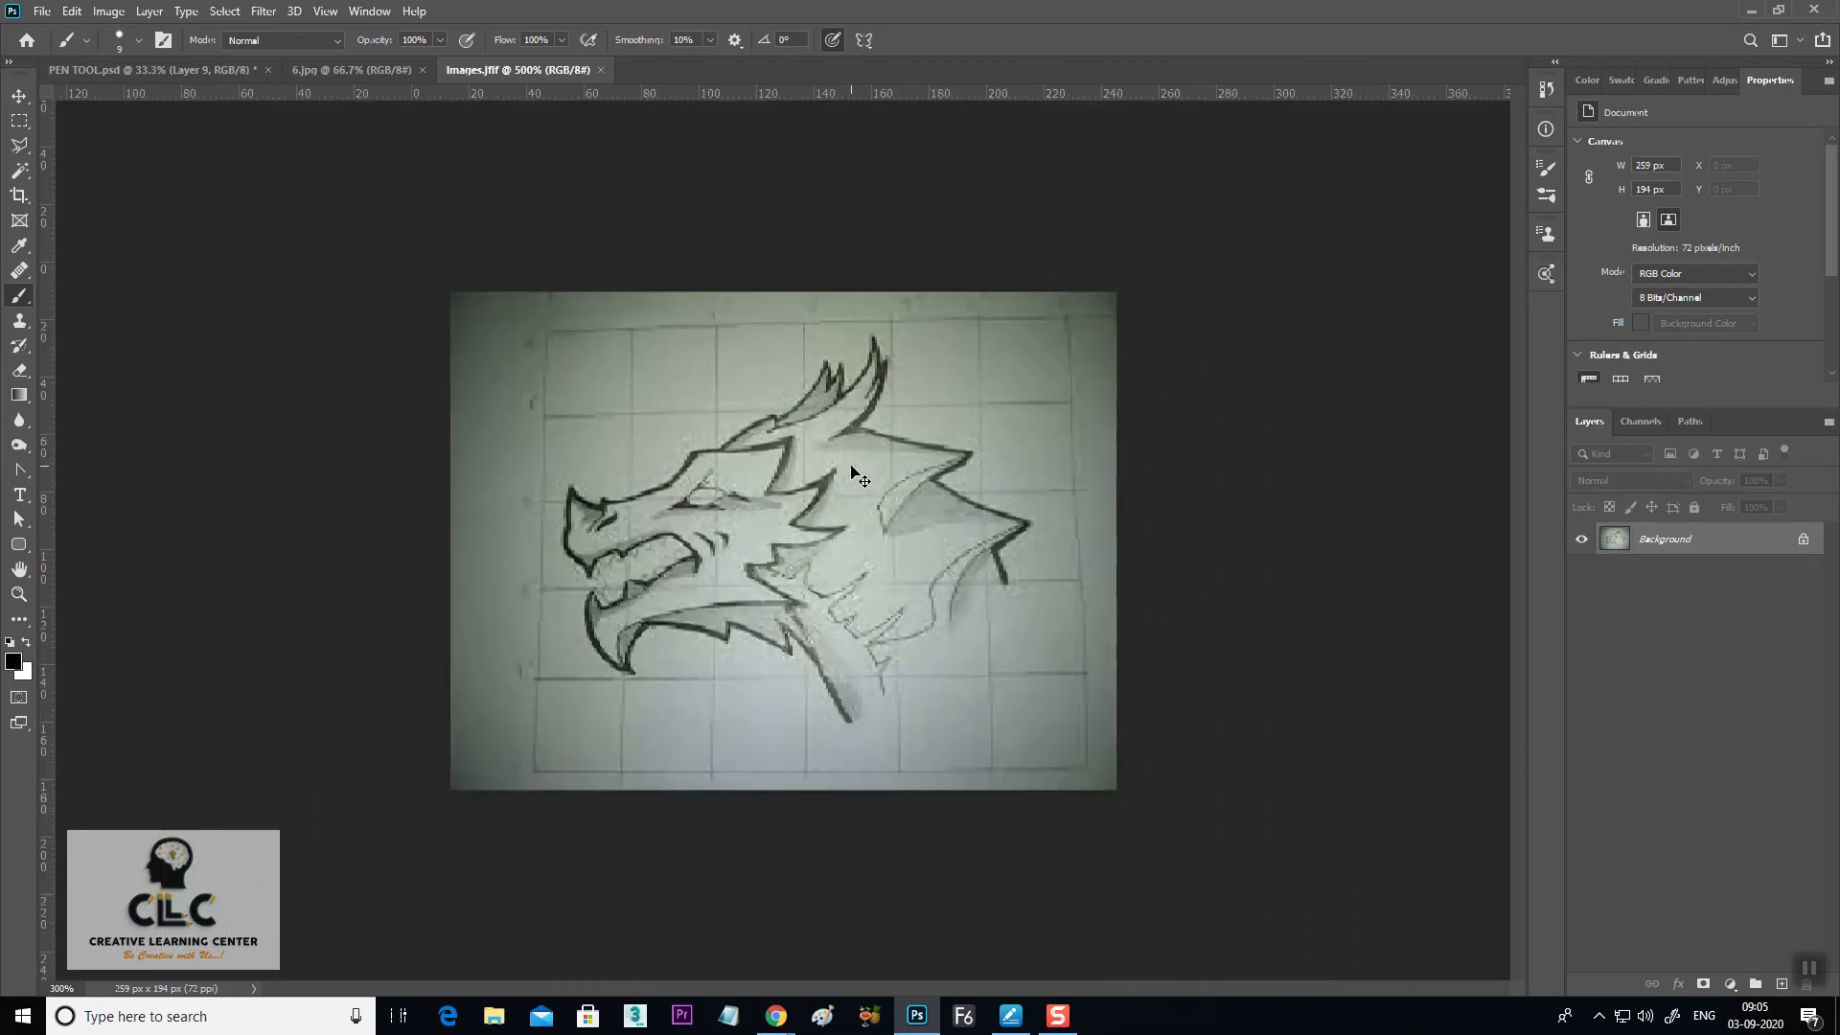
key("ctrl+plus")
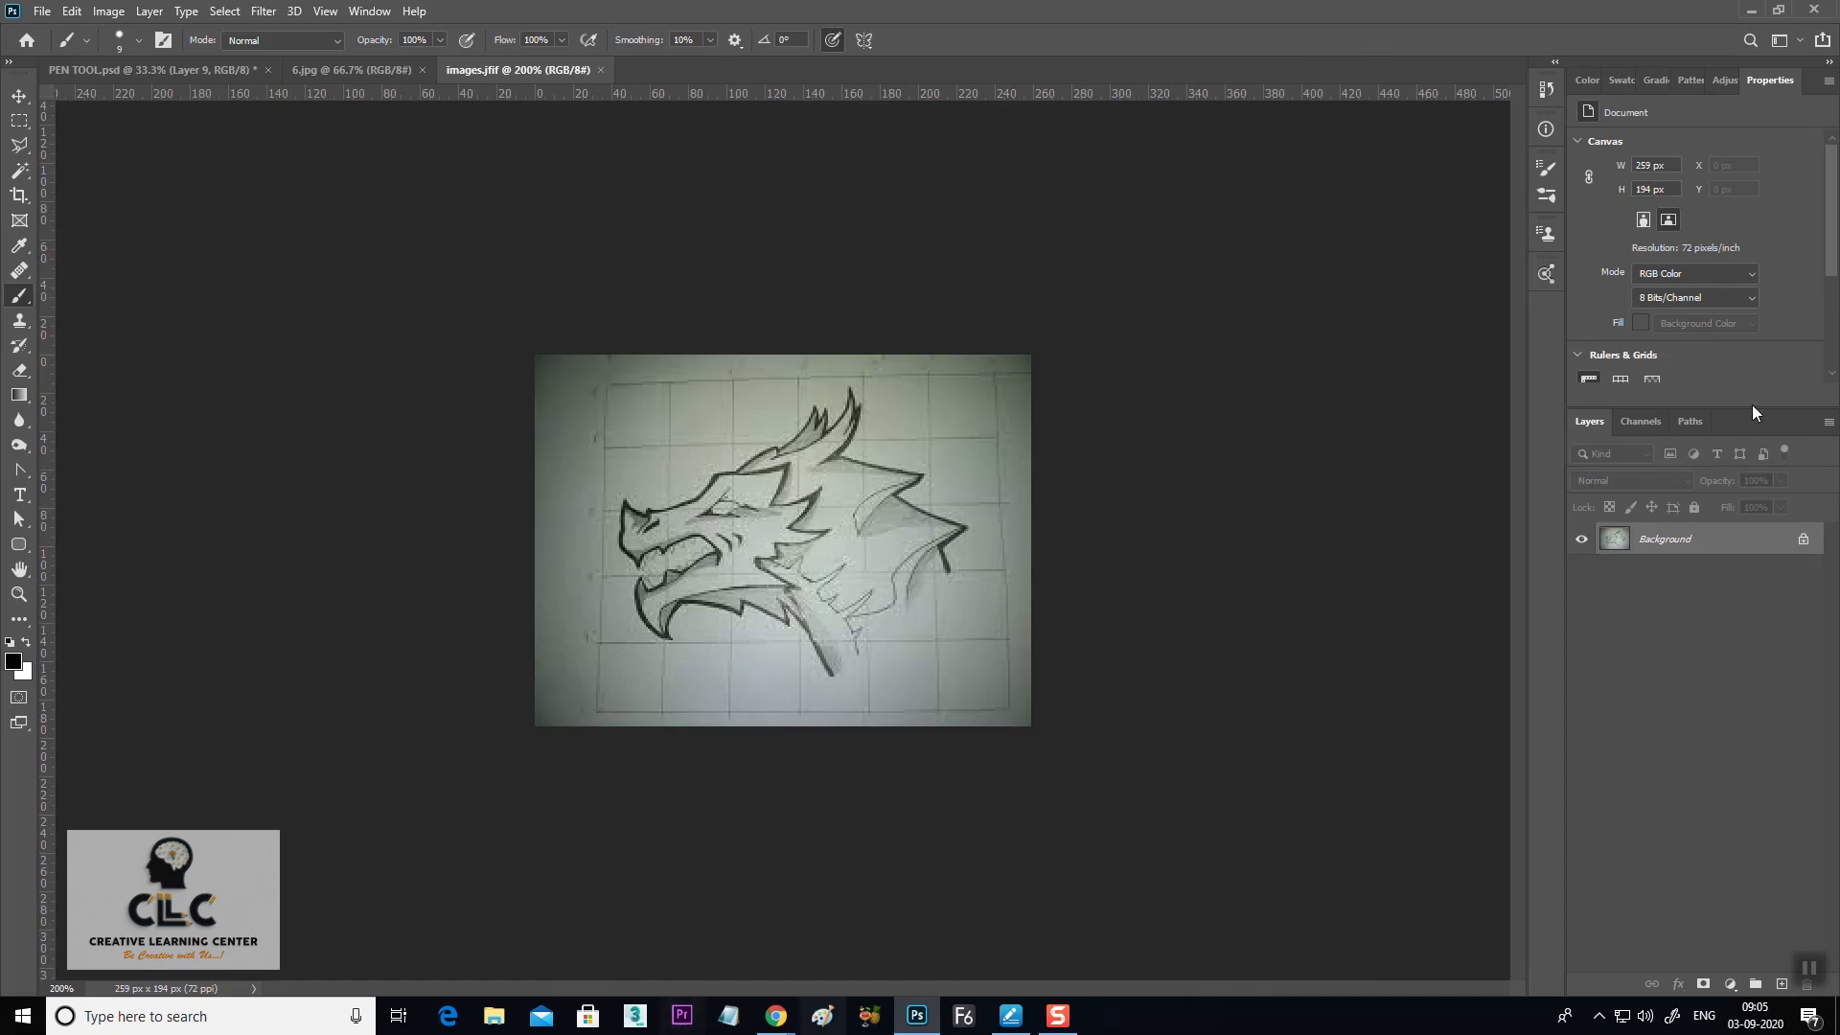
Create a new 2000 x 2000 pixel RGB document at 300 pixels/inch with a white background
left_click(42, 12)
left_click(57, 32)
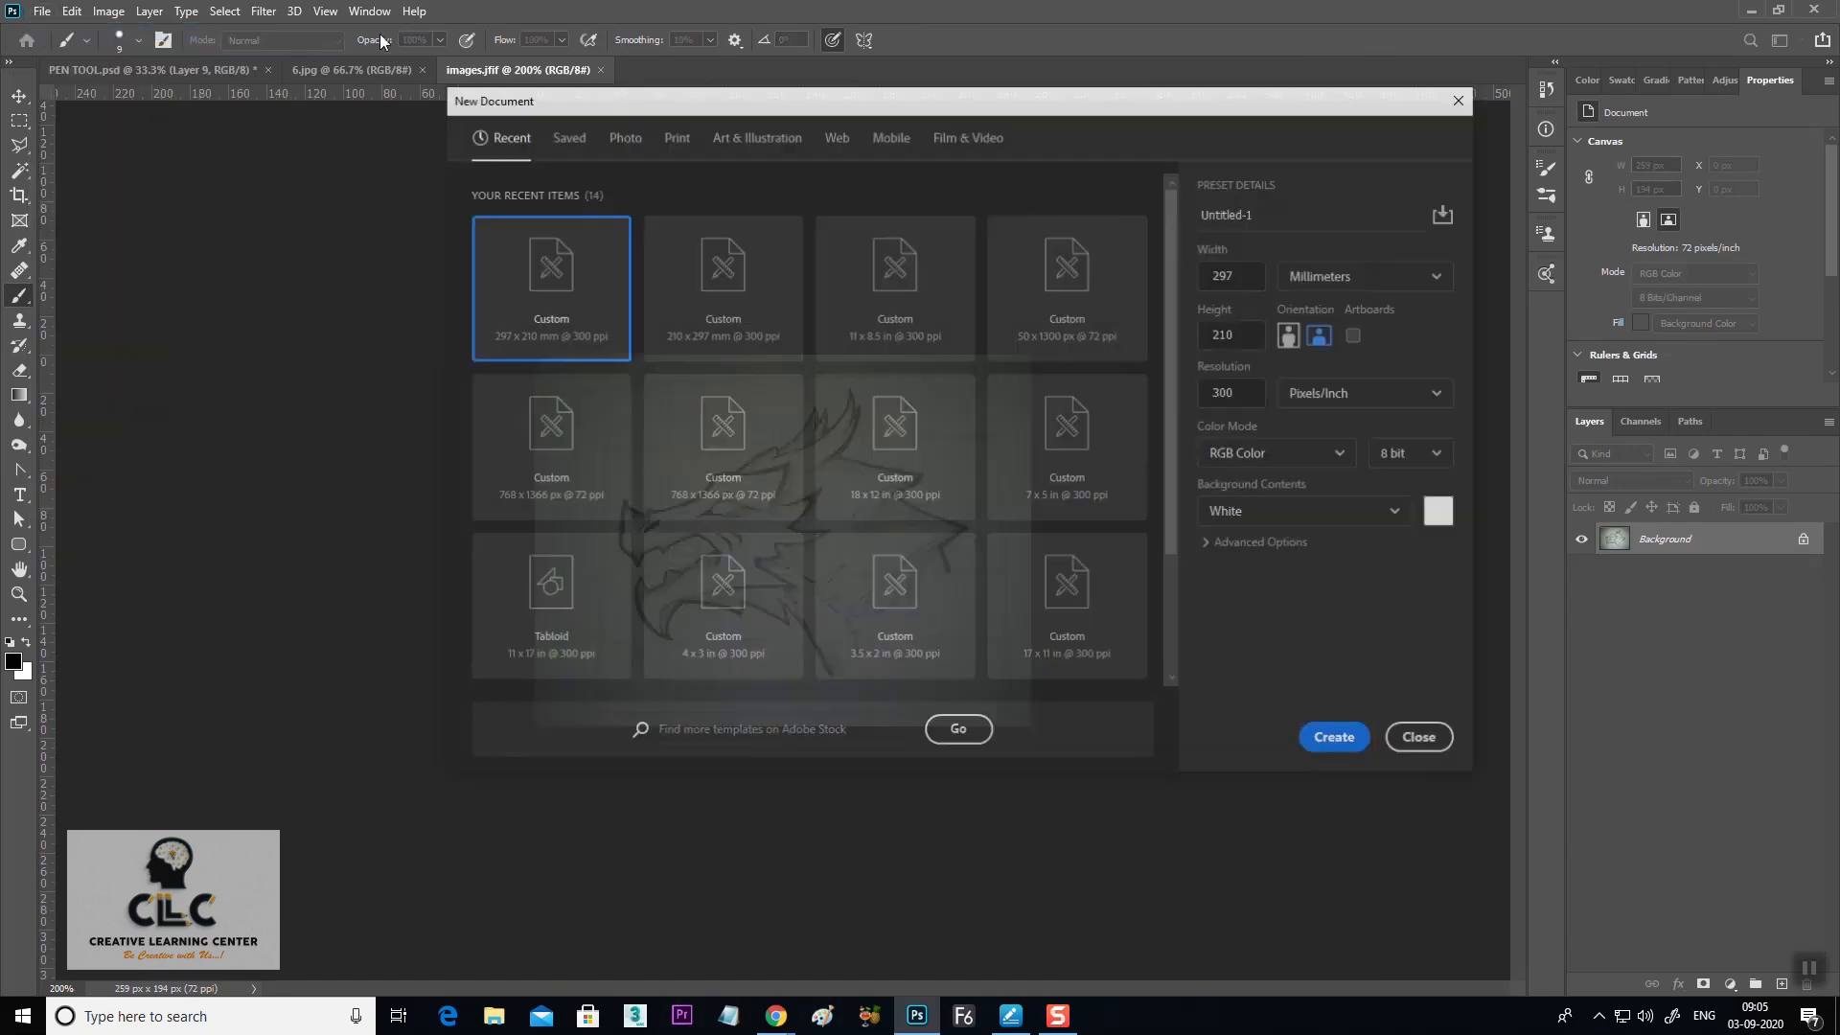
left_click(1370, 276)
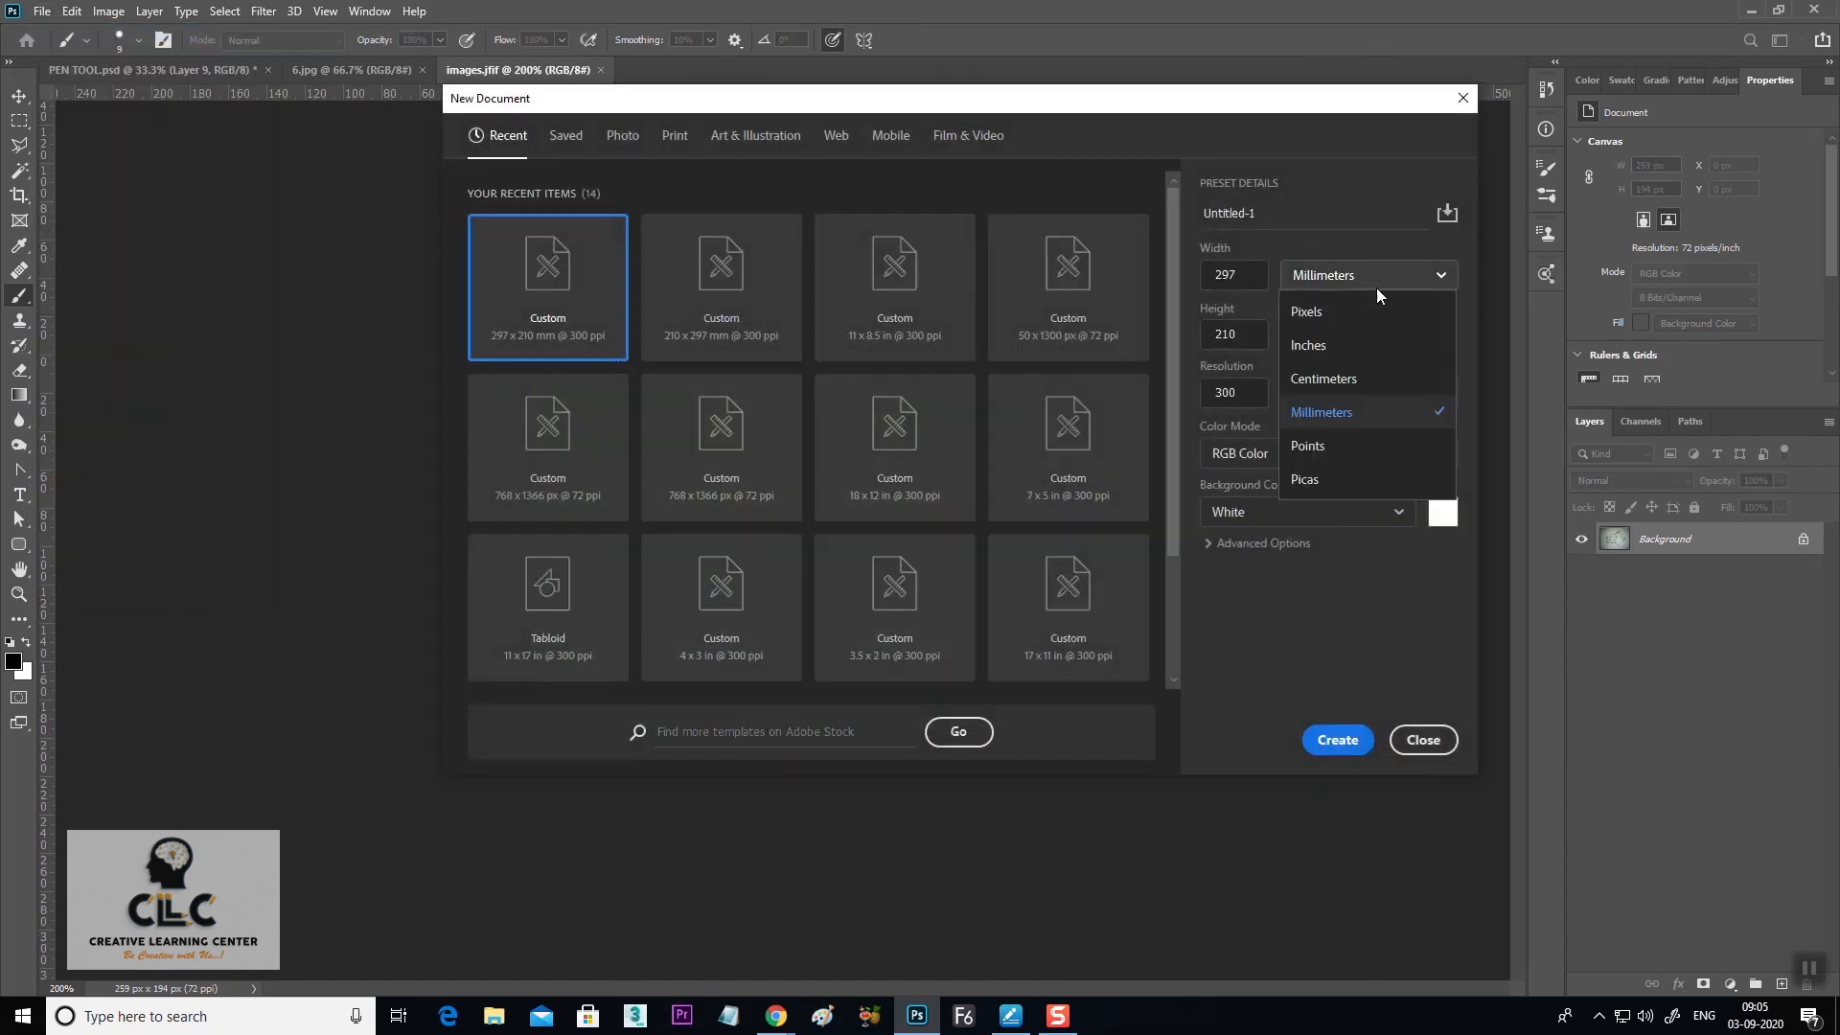
left_click(1315, 311)
left_click_drag(1242, 275, 1191, 275)
type("2")
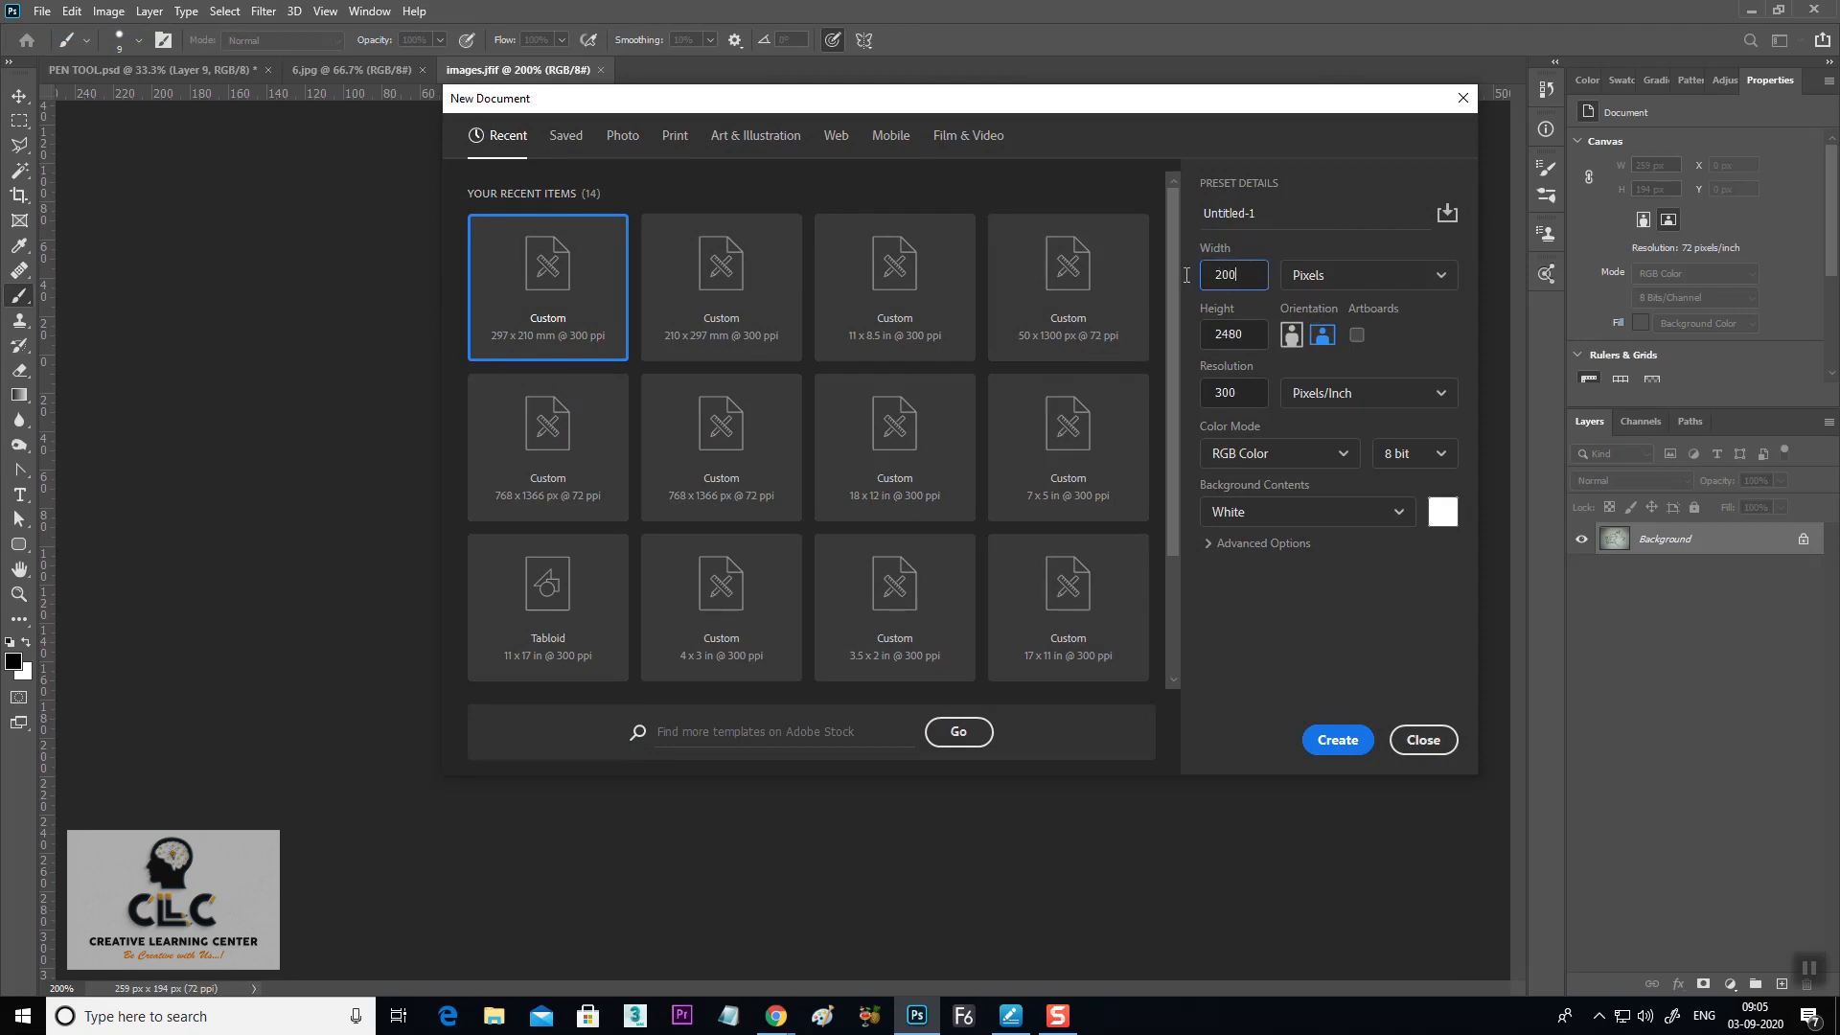
type("000")
key("Tab")
type("20")
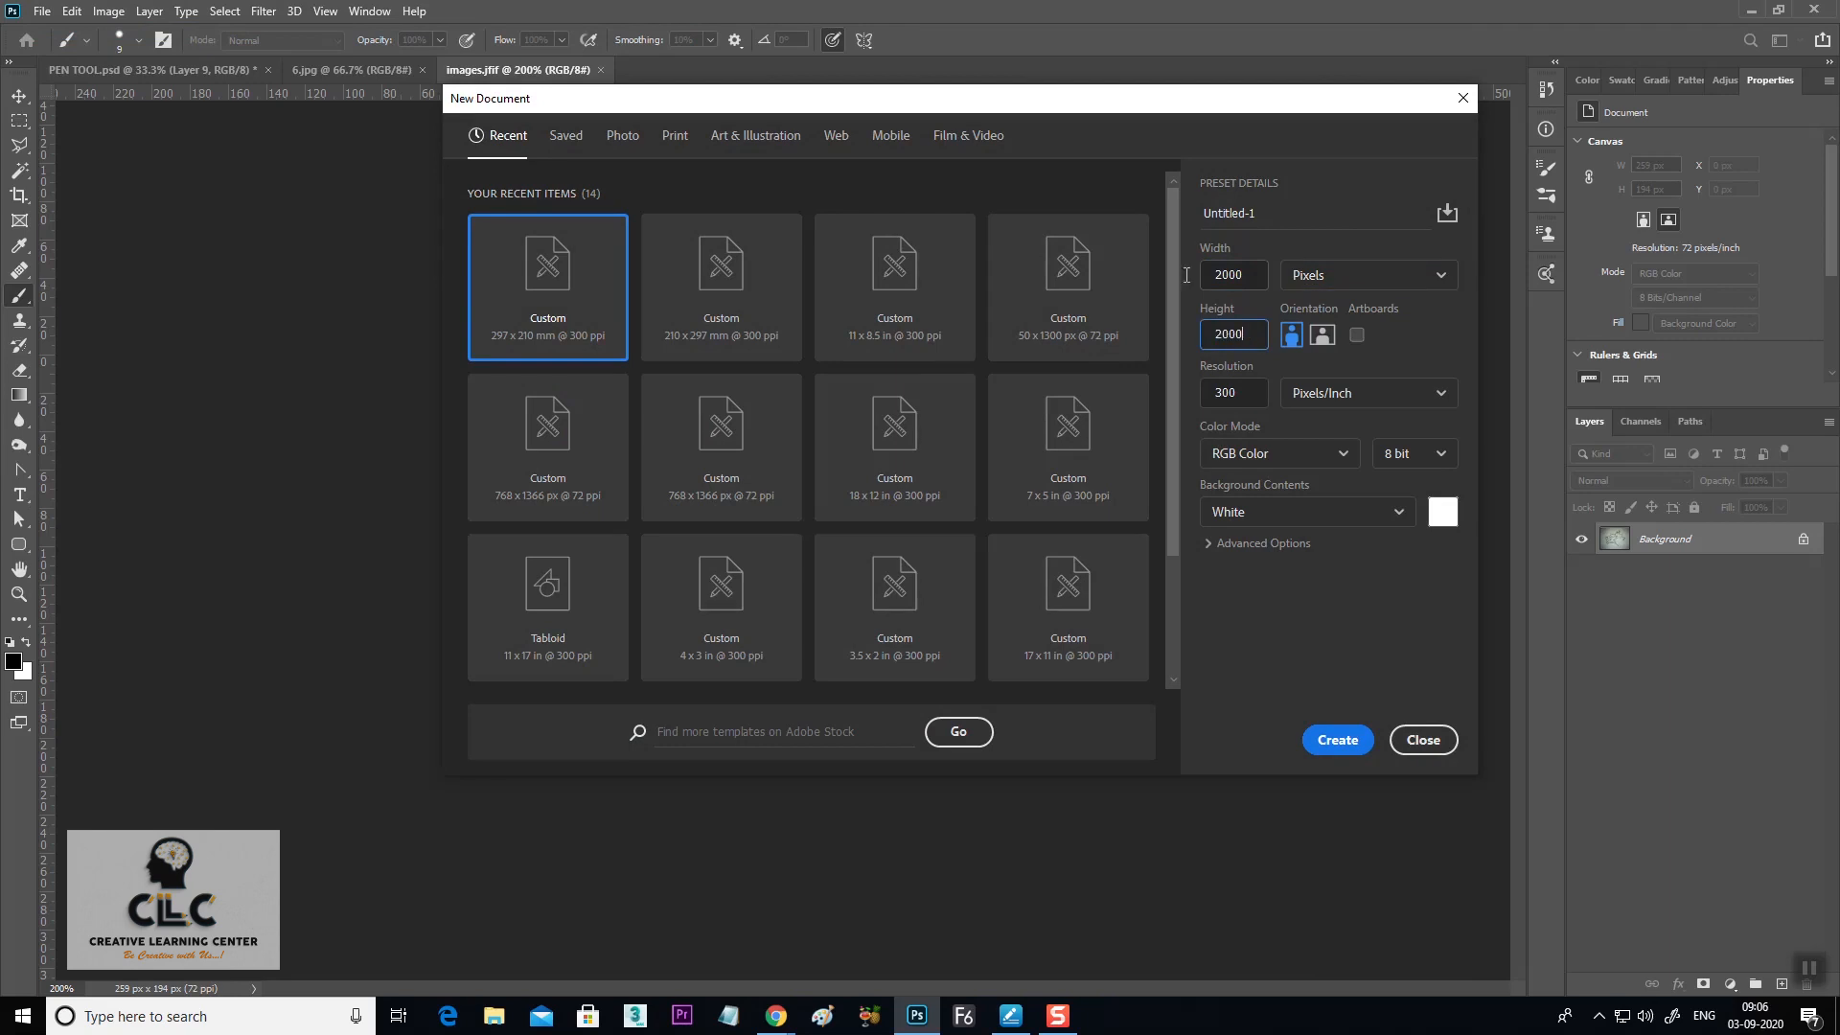
left_click(1249, 398)
left_click(1337, 740)
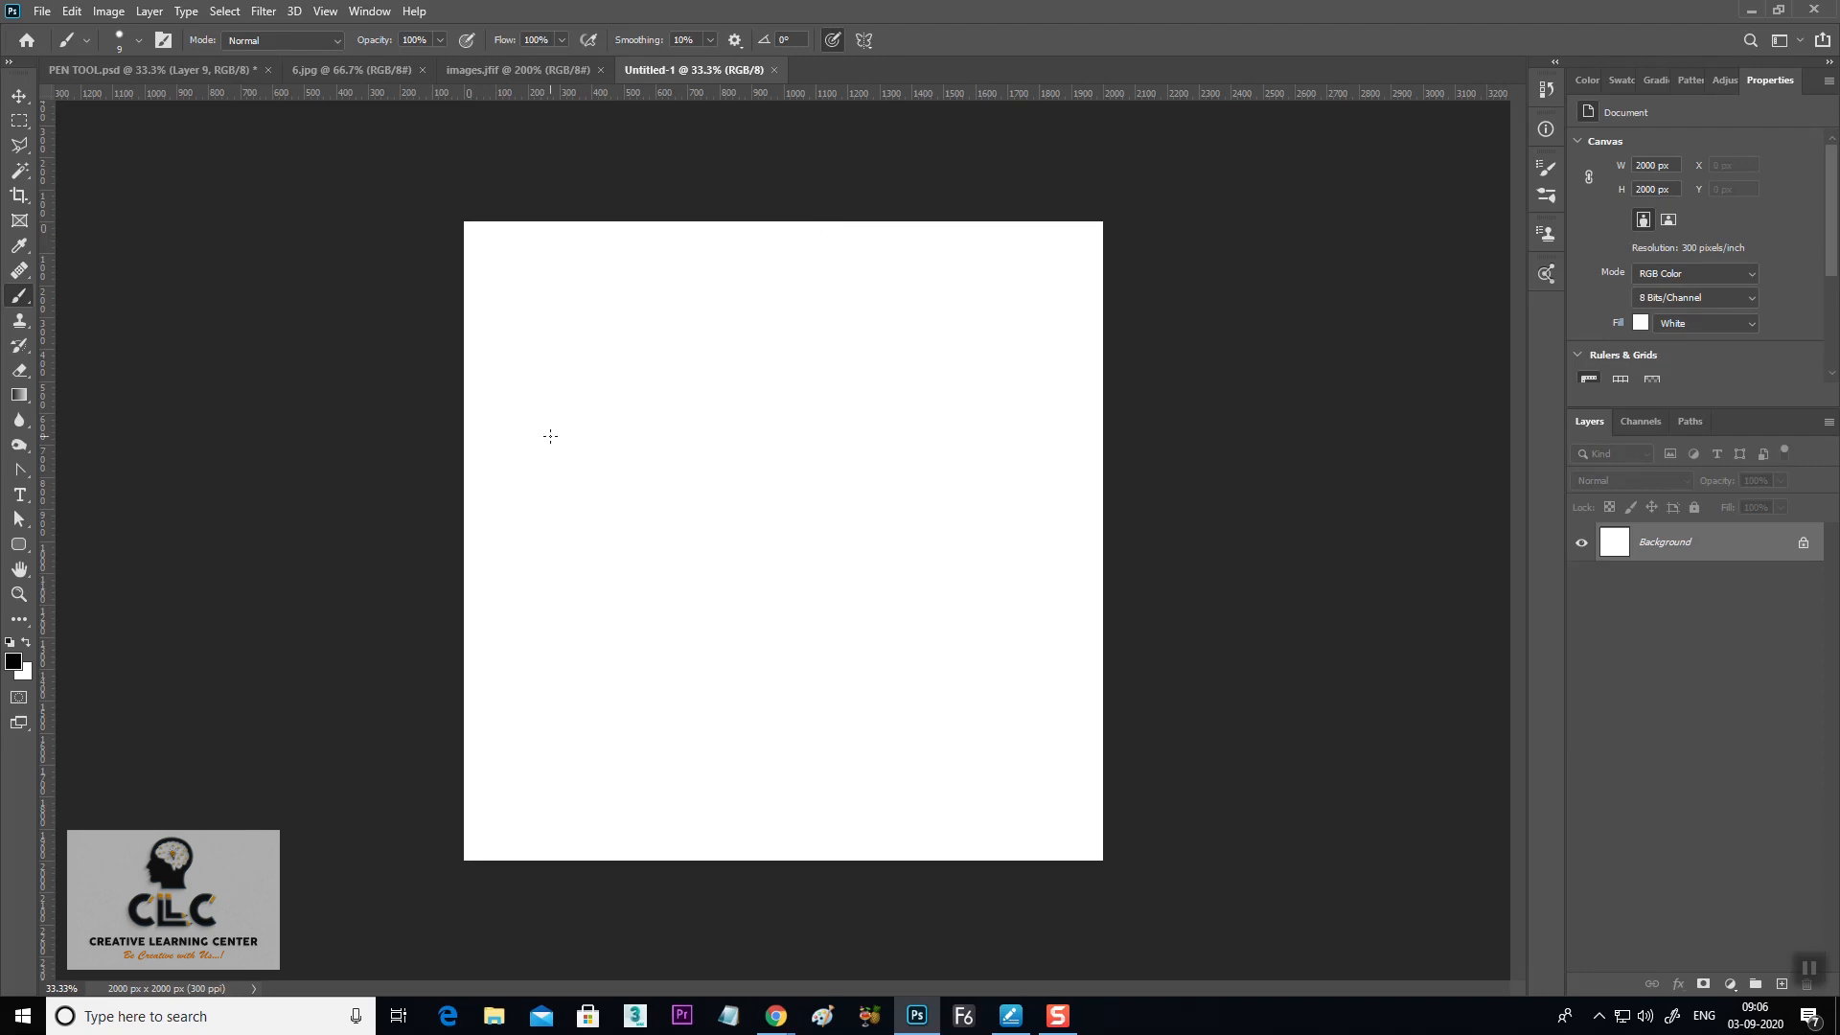
Copy the dragon sketch from images.jfif into the new document and convert its layer to a Smart Object
left_click(496, 71)
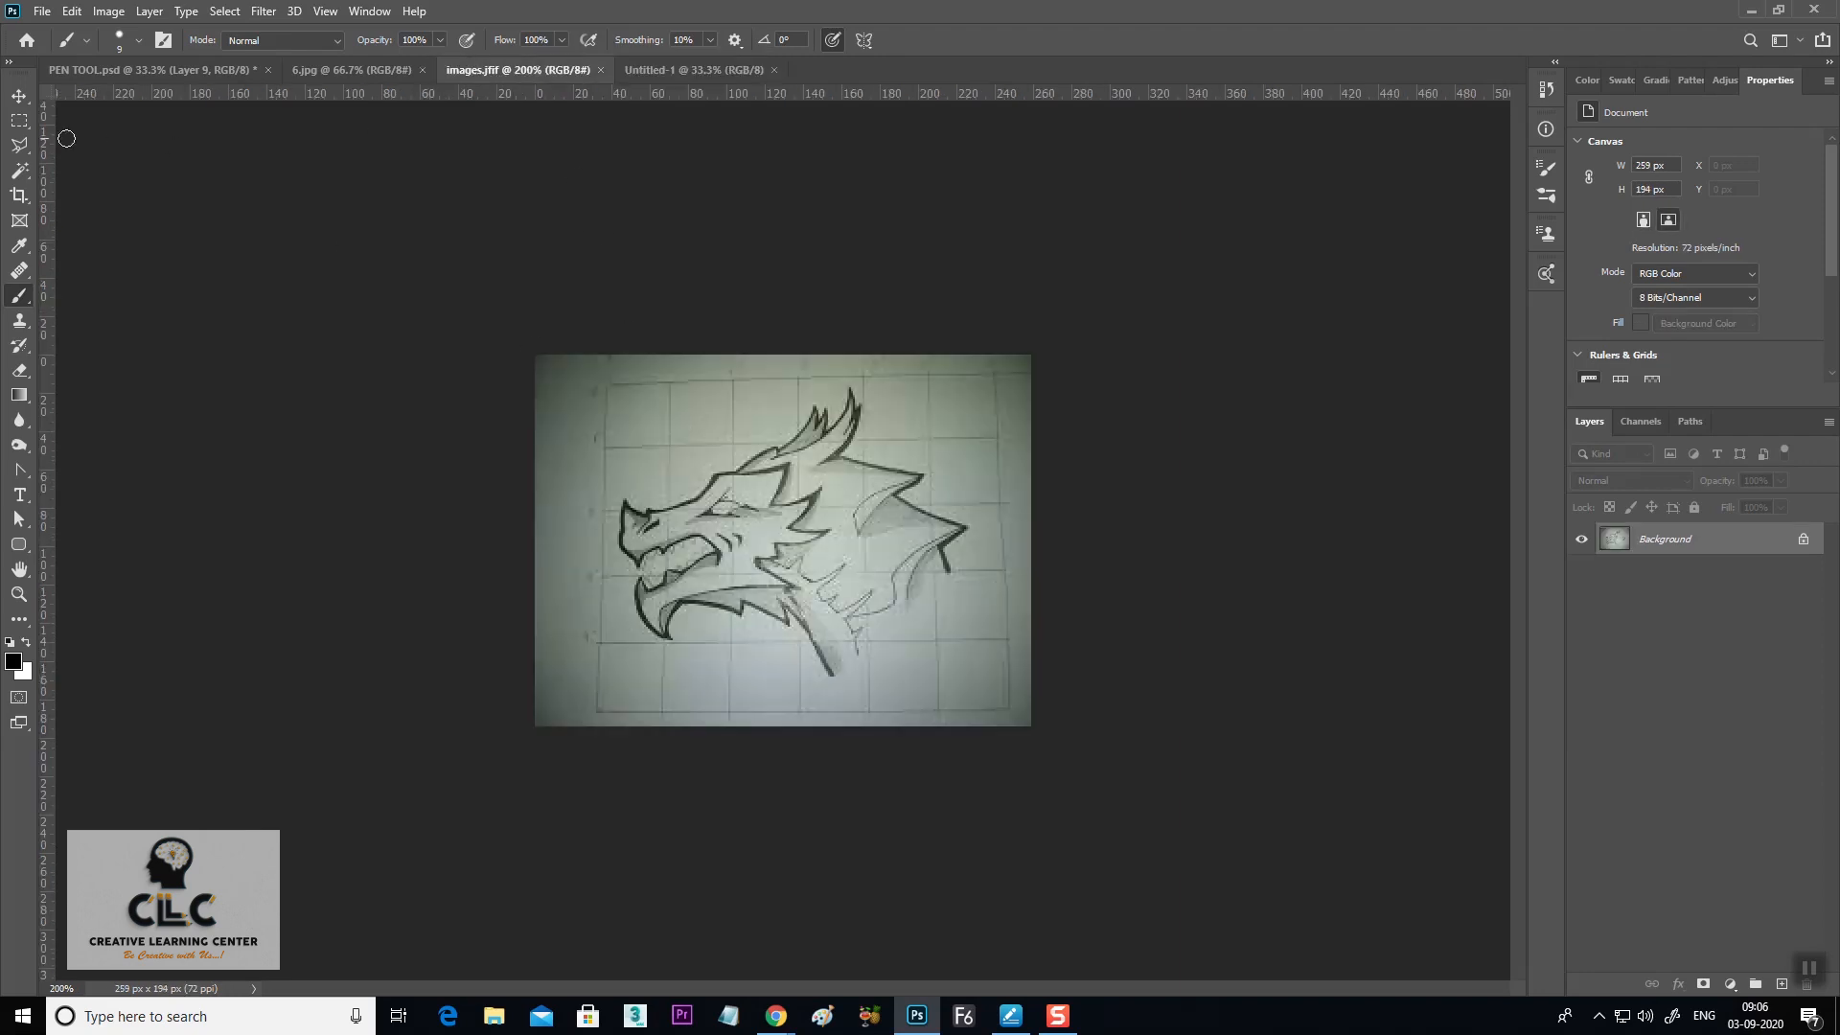
left_click(19, 96)
mouse_move(655, 500)
left_mouse_down()
mouse_move(678, 351)
mouse_move(676, 53)
mouse_move(673, 247)
mouse_move(721, 505)
mouse_move(760, 535)
left_mouse_up()
right_click(1748, 543)
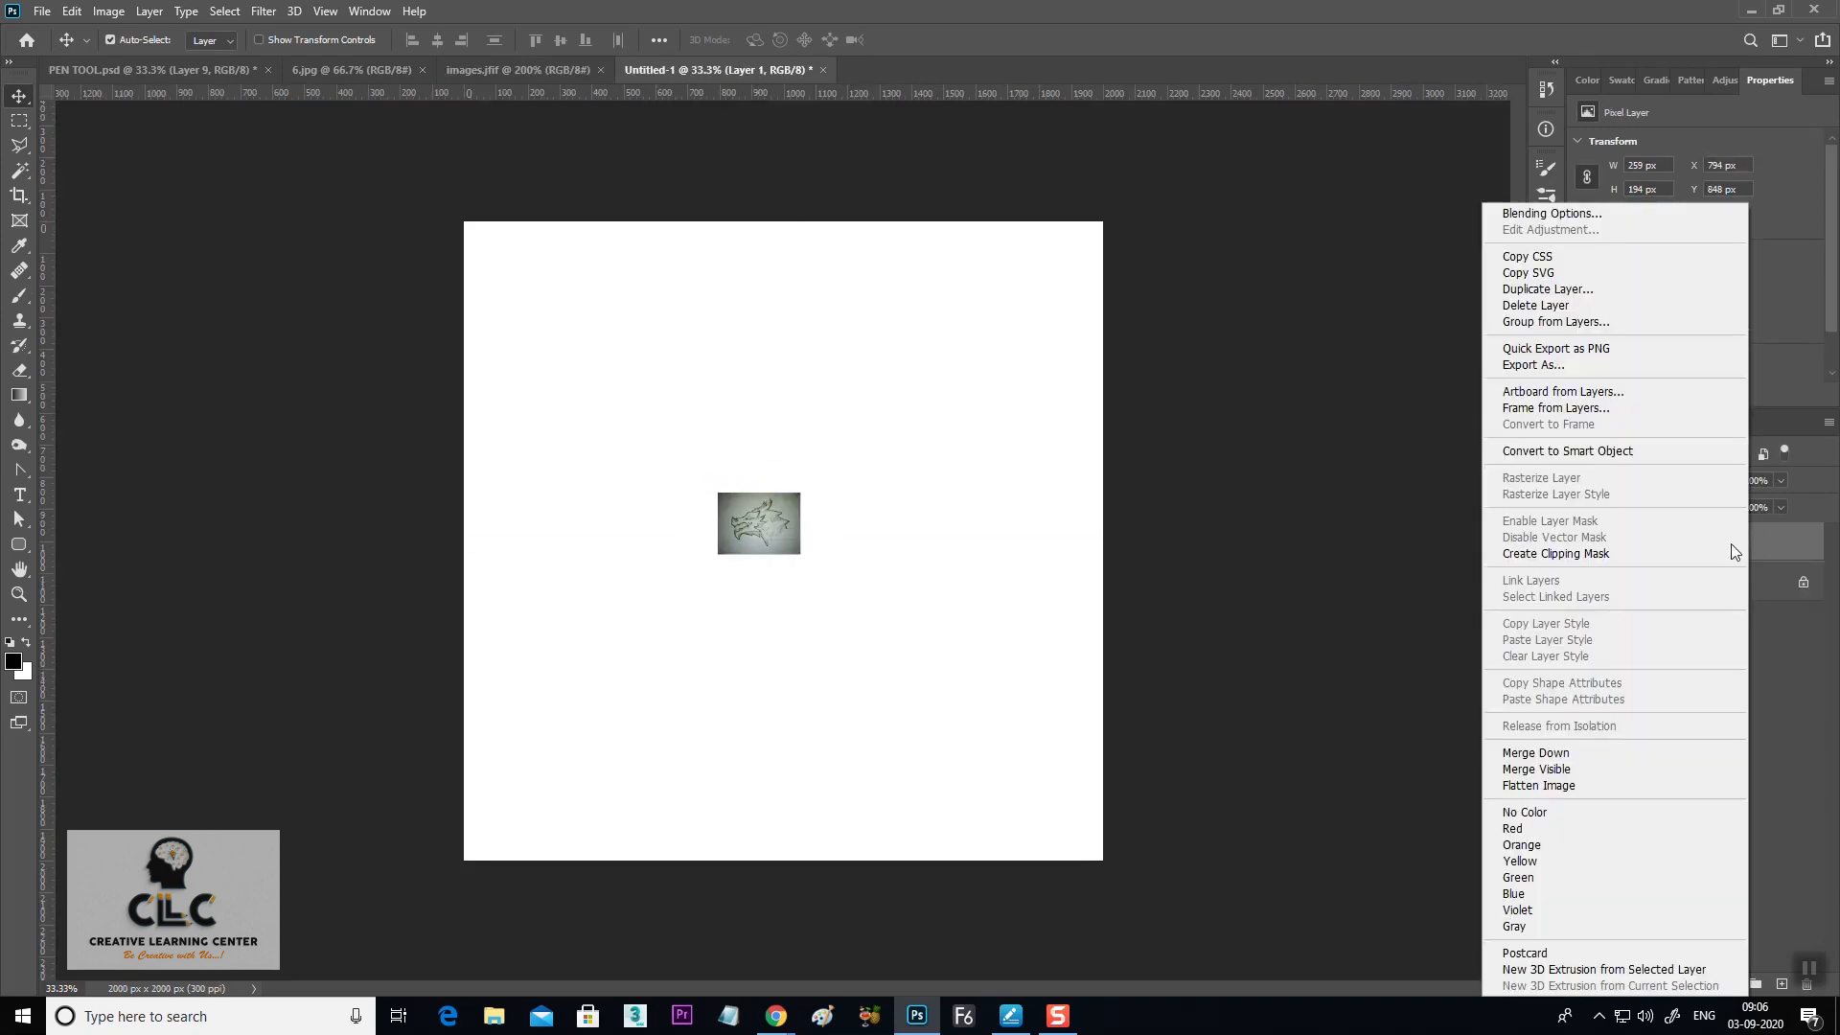
left_click(1550, 452)
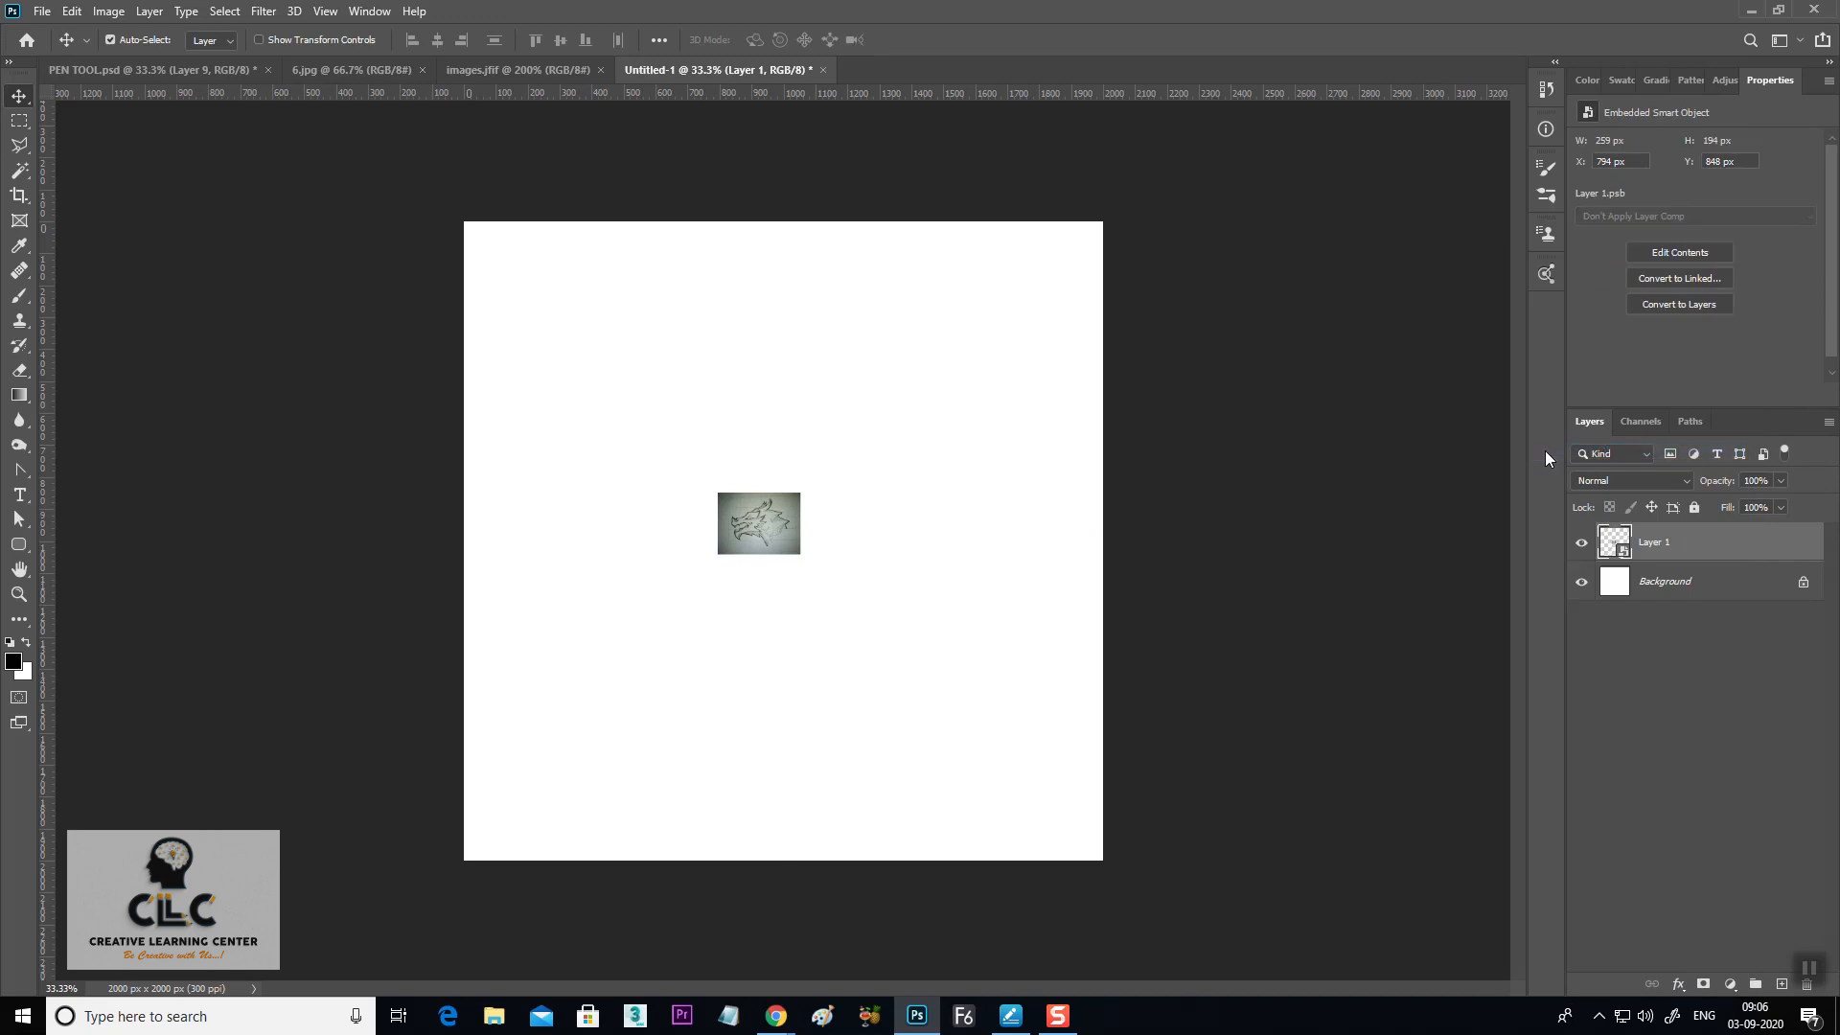
Enlarge the dragon sketch to about 1729 x 1296 px and place it in the middle of the canvas
key("ctrl+t")
left_click_drag(802, 484, 1019, 280)
left_click_drag(858, 380, 870, 382)
key("Return")
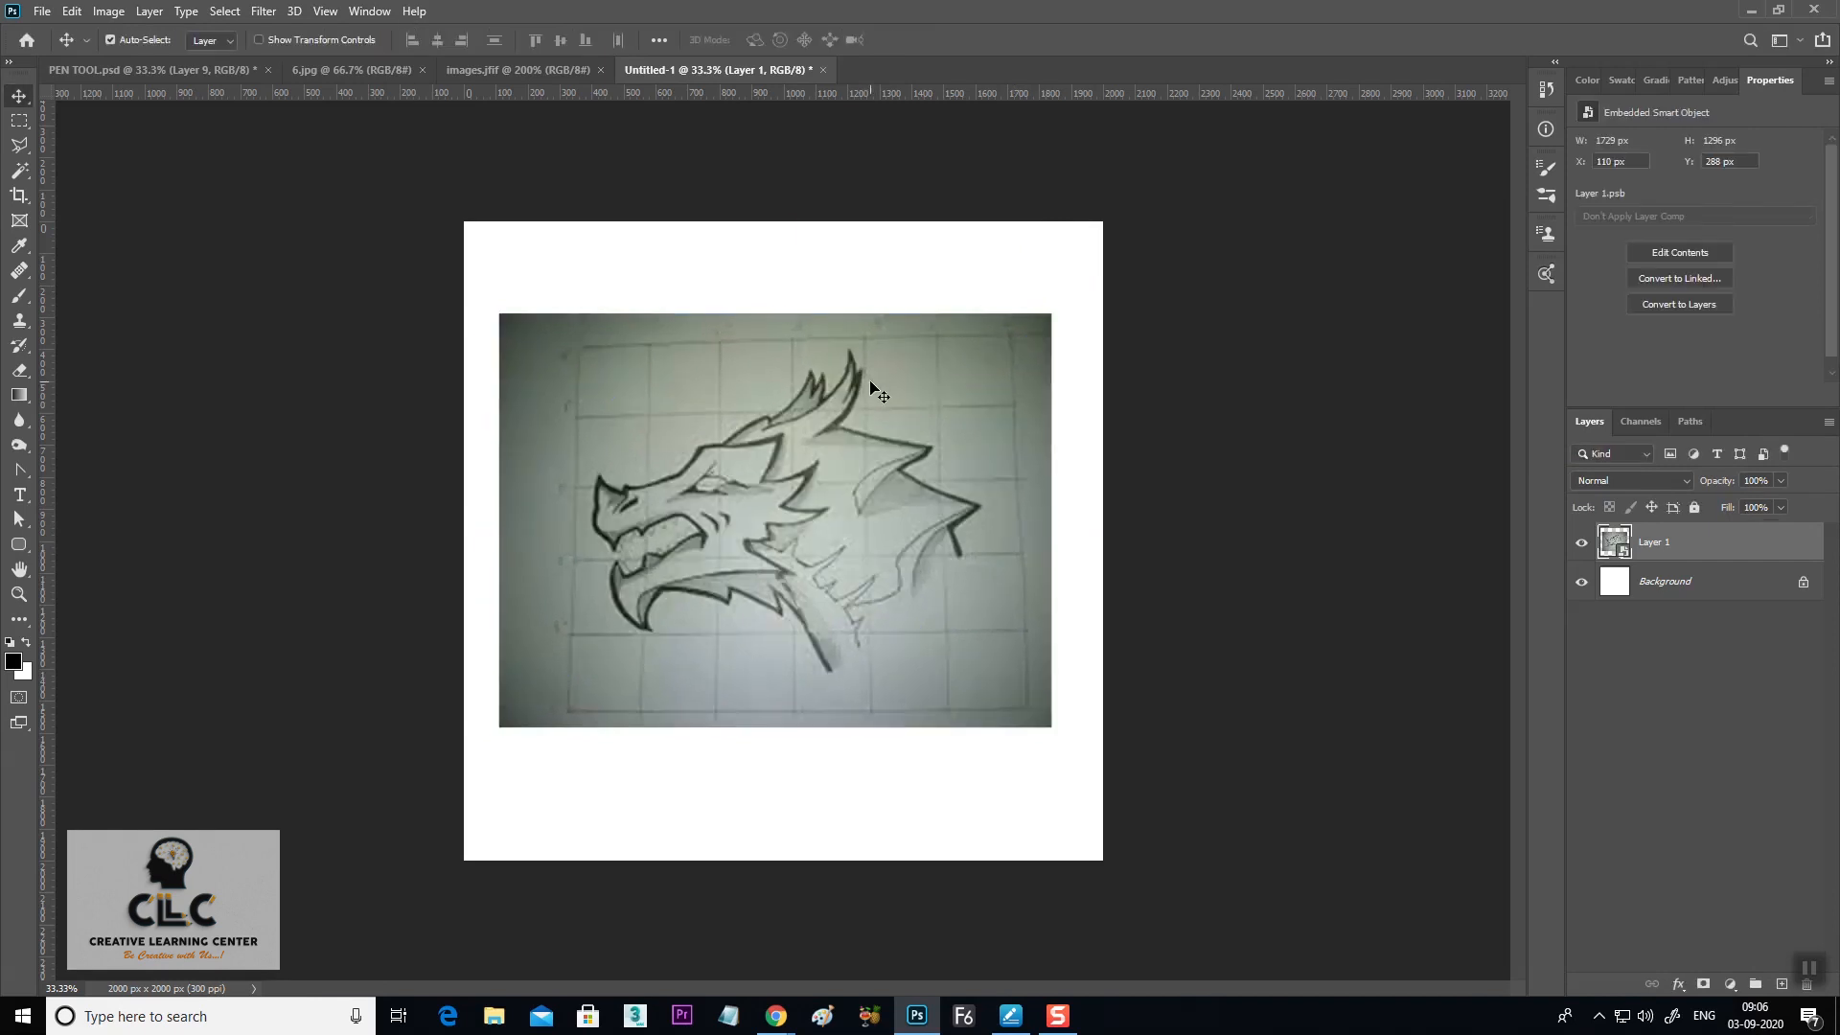
Compare the enlarged sketch with the original in images.jfif by viewing both close up
key("ctrl+plus")
key("ctrl+plus")
key("ctrl+minus")
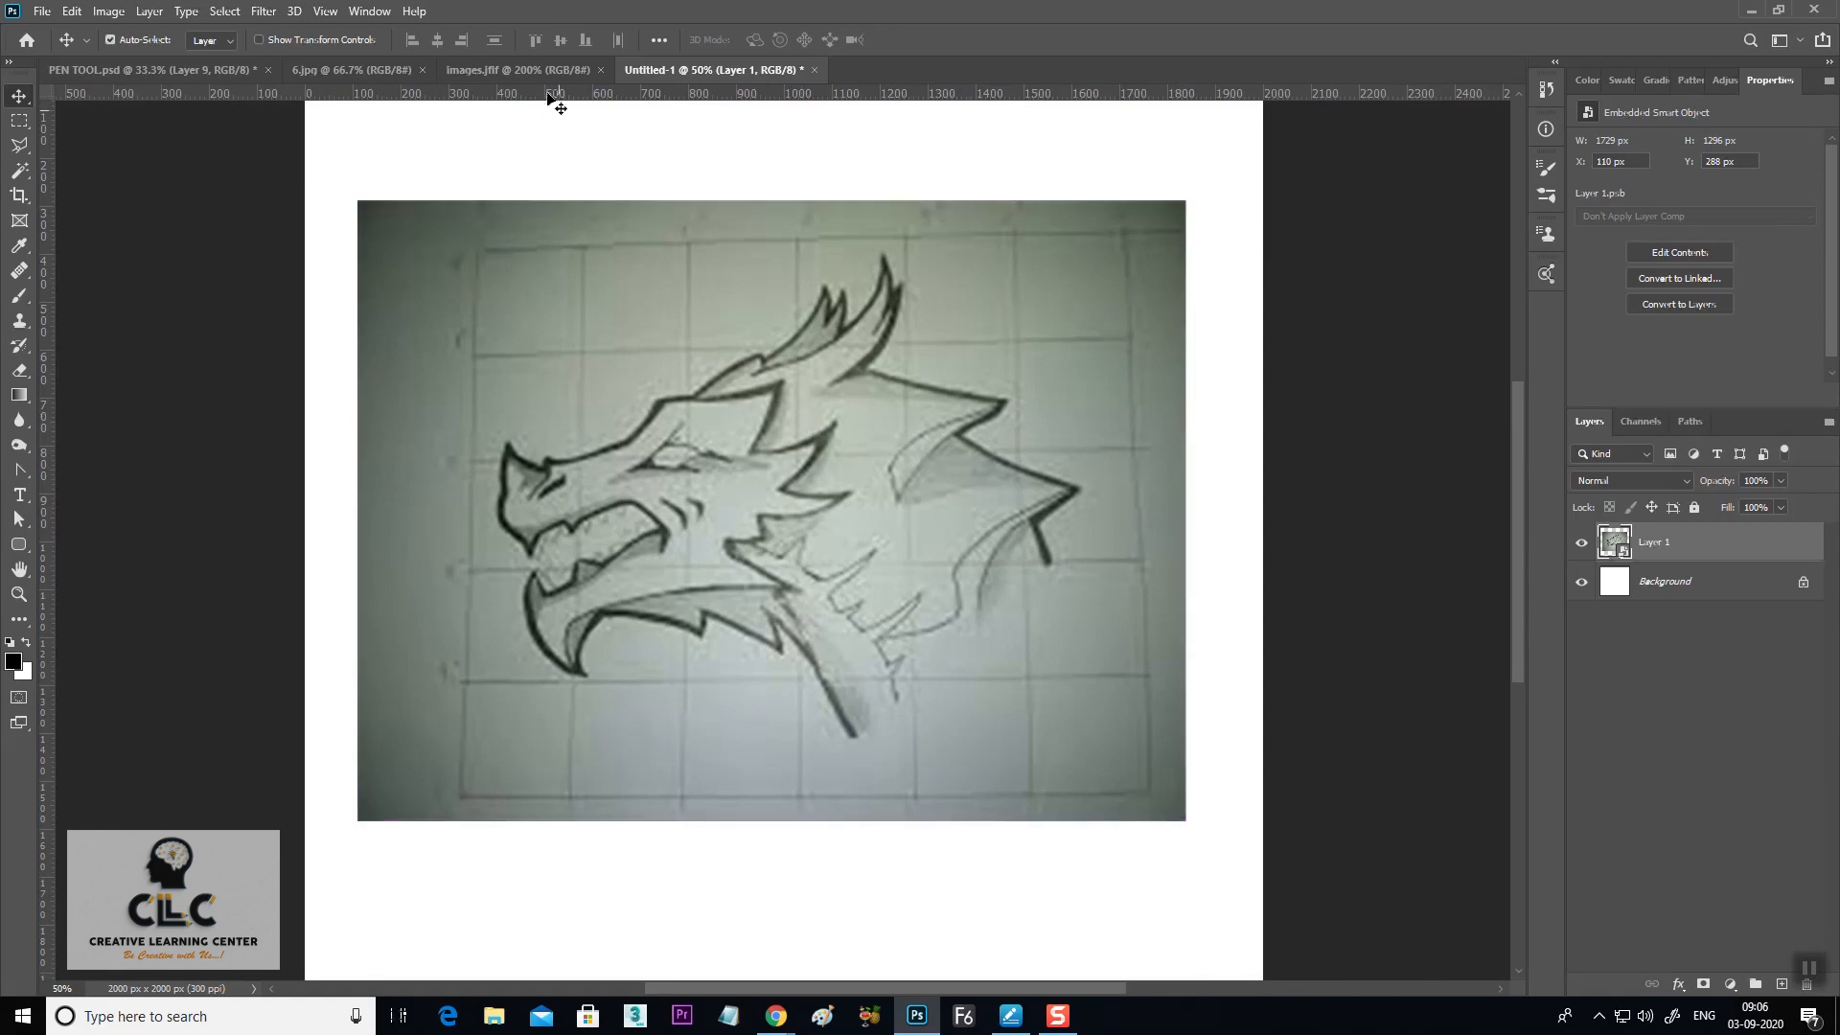
left_click(542, 69)
key("ctrl+plus")
key("ctrl+plus")
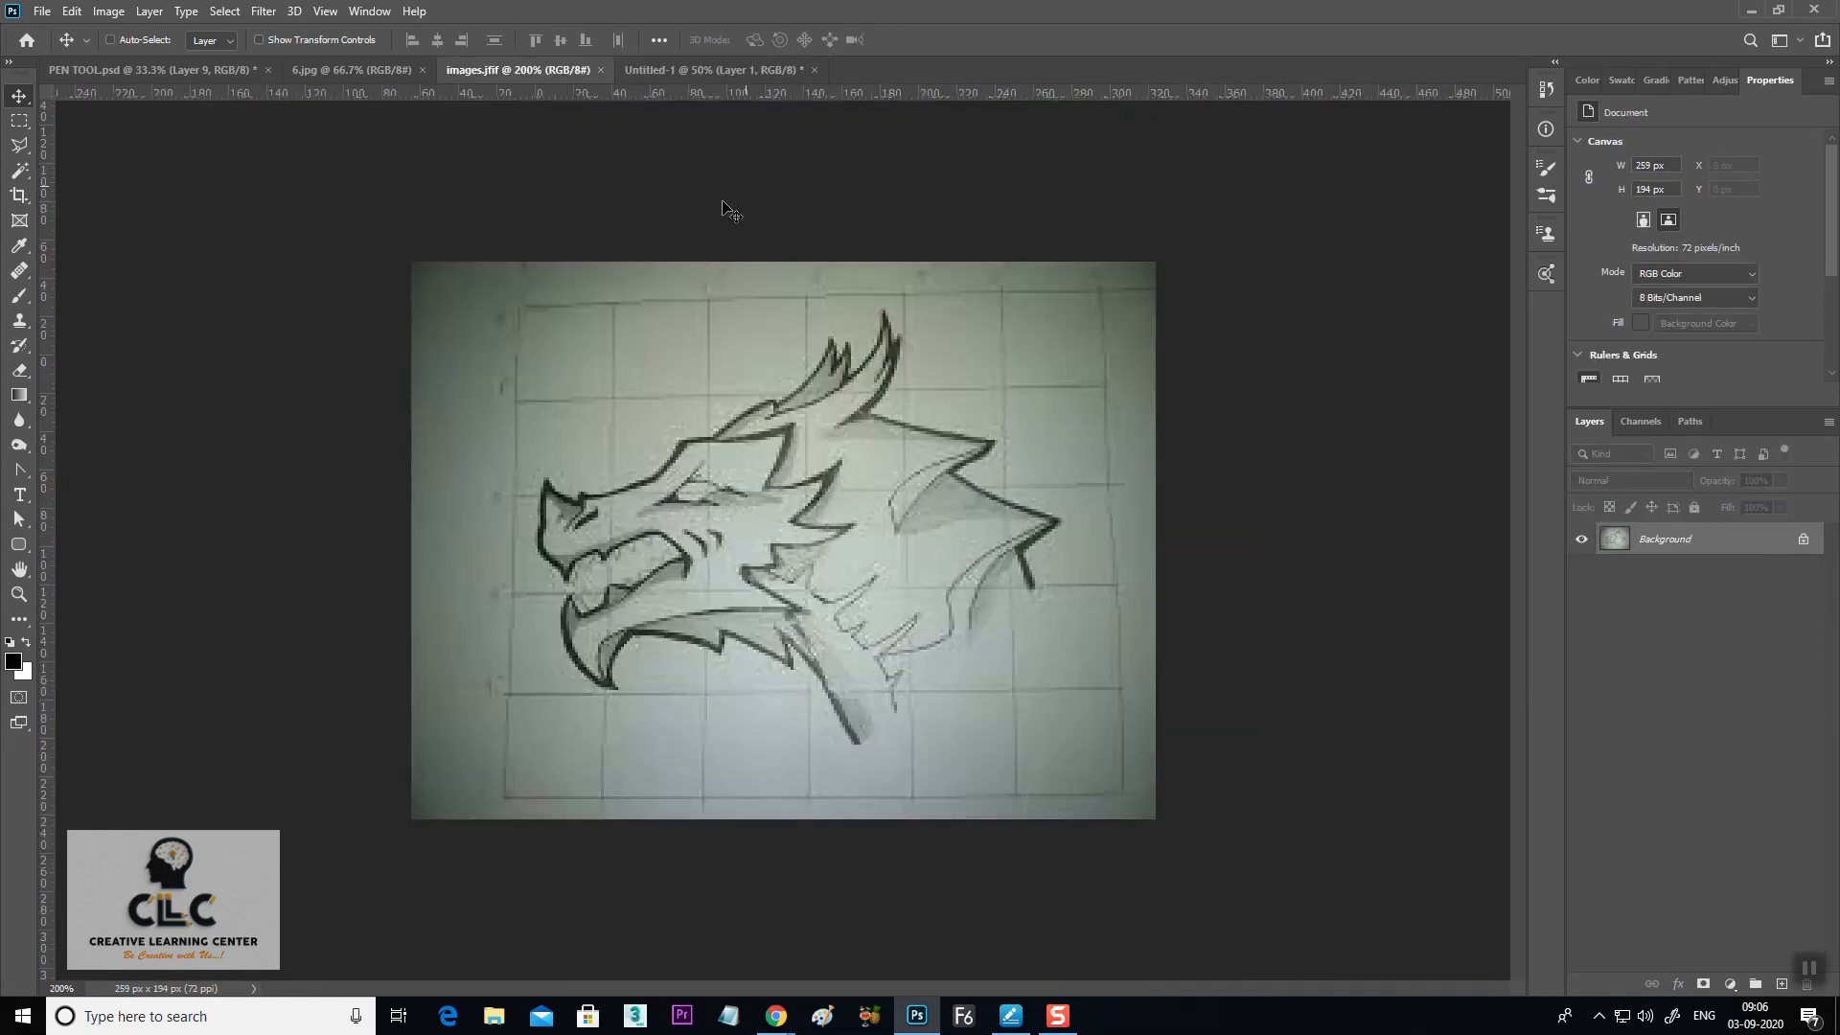
left_click(711, 73)
key("ctrl+plus")
key("ctrl+minus")
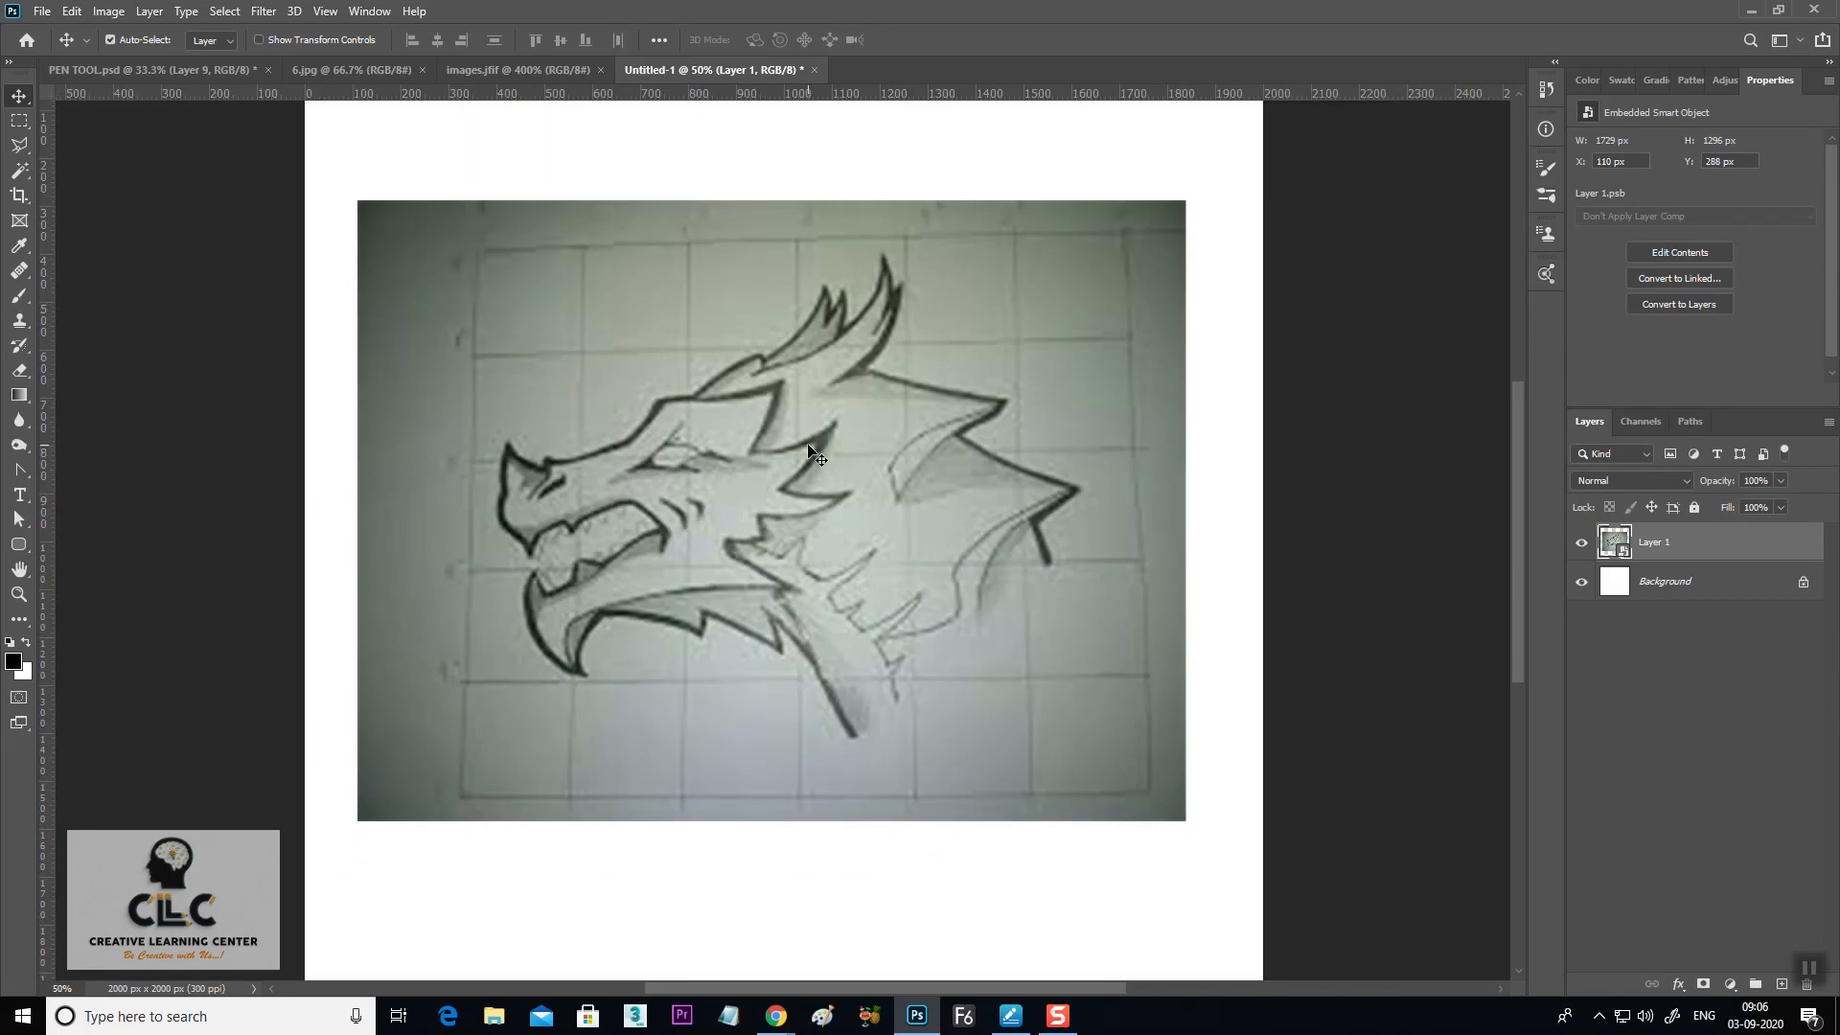
Rename the sketch layer as REF, lock it completely, and test the lock by trying to move the sketch
double_click(1656, 543)
type("REF")
key("Return")
left_click(1694, 507)
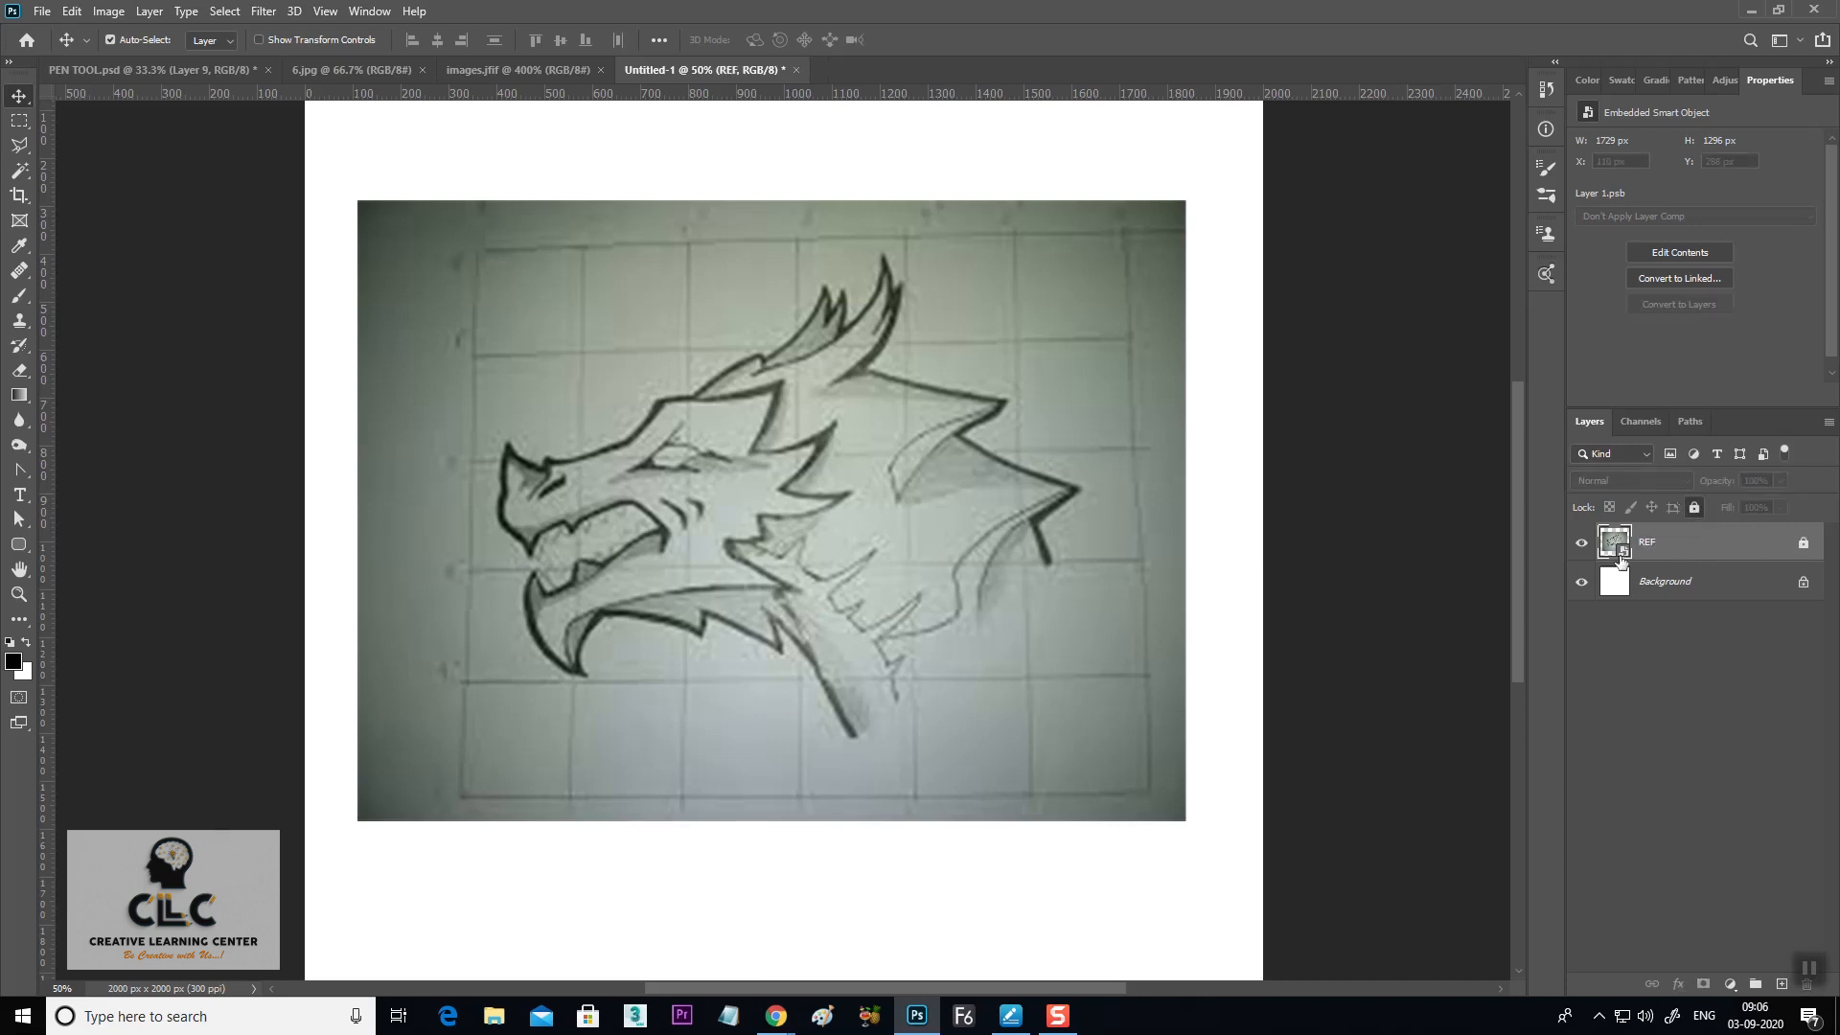
left_click_drag(688, 517, 804, 460)
mouse_move(661, 522)
left_mouse_down()
mouse_move(831, 515)
mouse_move(805, 483)
left_mouse_up()
left_click_drag(942, 453, 915, 484)
left_click(1704, 549)
Trace an open Pen tool path from the nostril along the snout and forehead to the brow spike and down its back edge
right_click(19, 475)
left_click(105, 473)
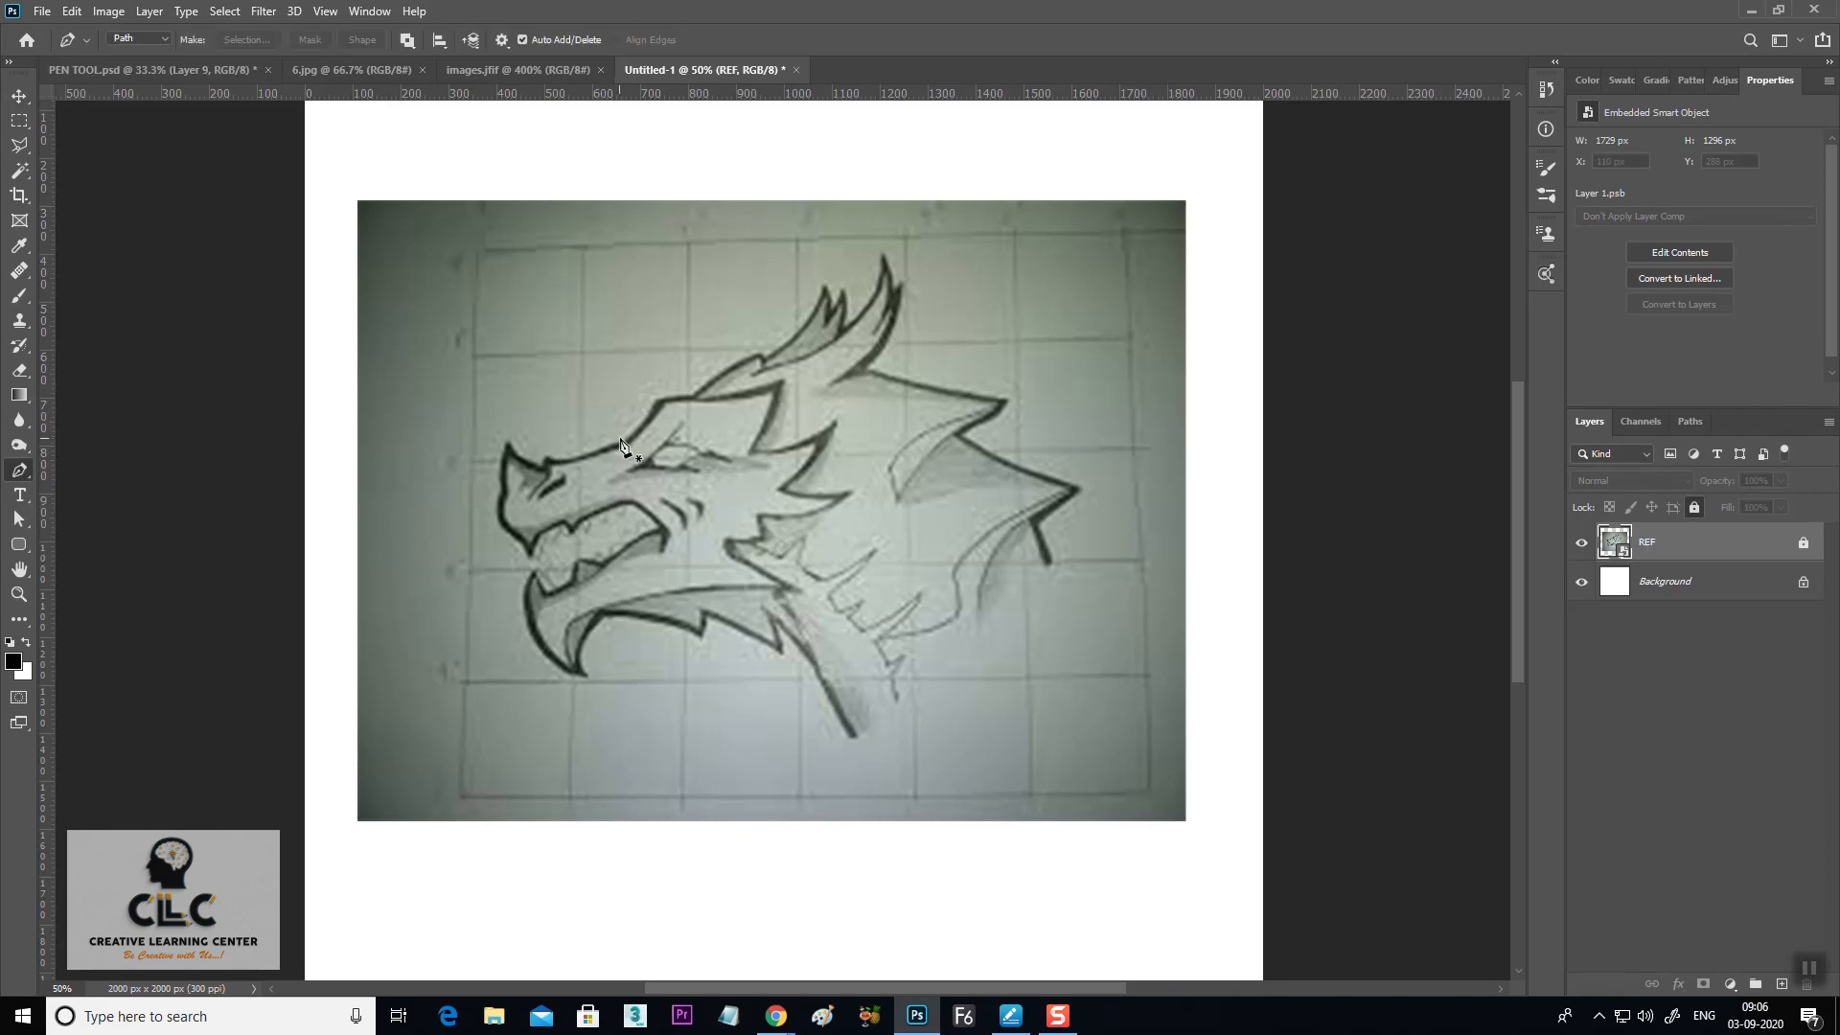
key("ctrl+plus")
key("ctrl+plus")
mouse_move(599, 326)
left_mouse_down()
mouse_move(717, 452)
mouse_move(699, 501)
mouse_move(676, 501)
left_mouse_up()
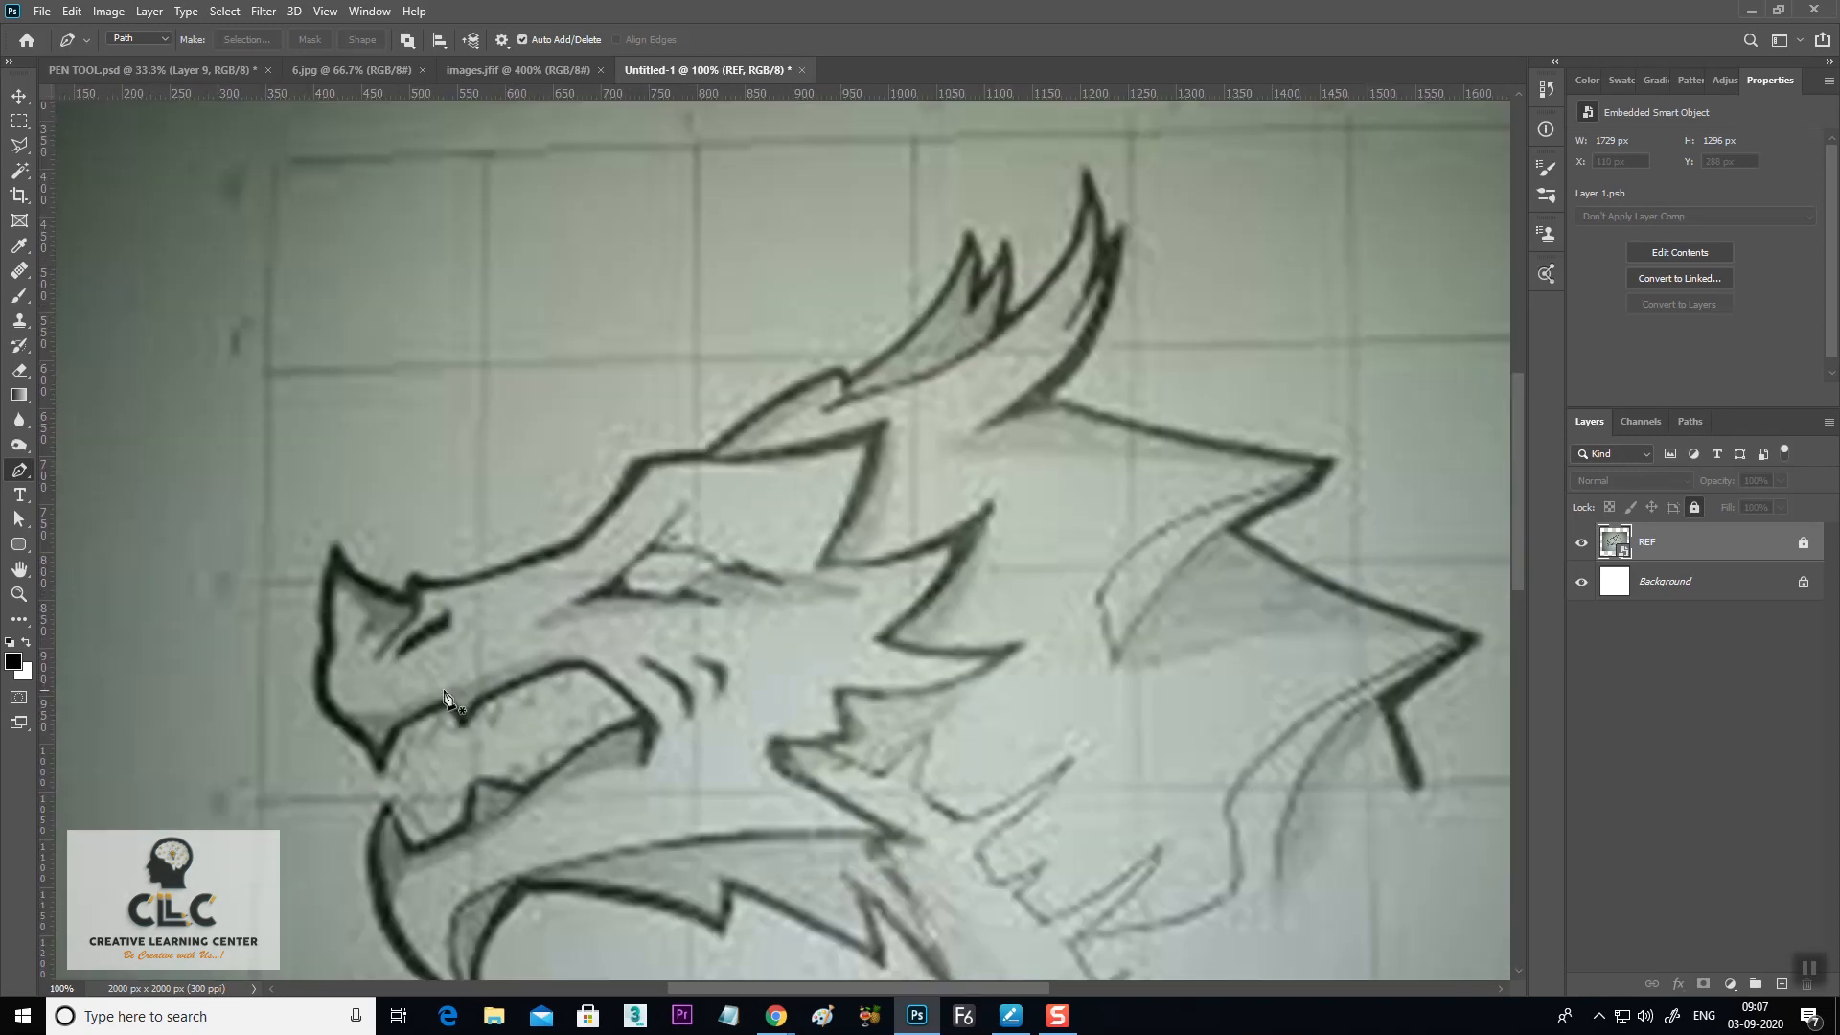
left_click_drag(734, 656, 746, 548)
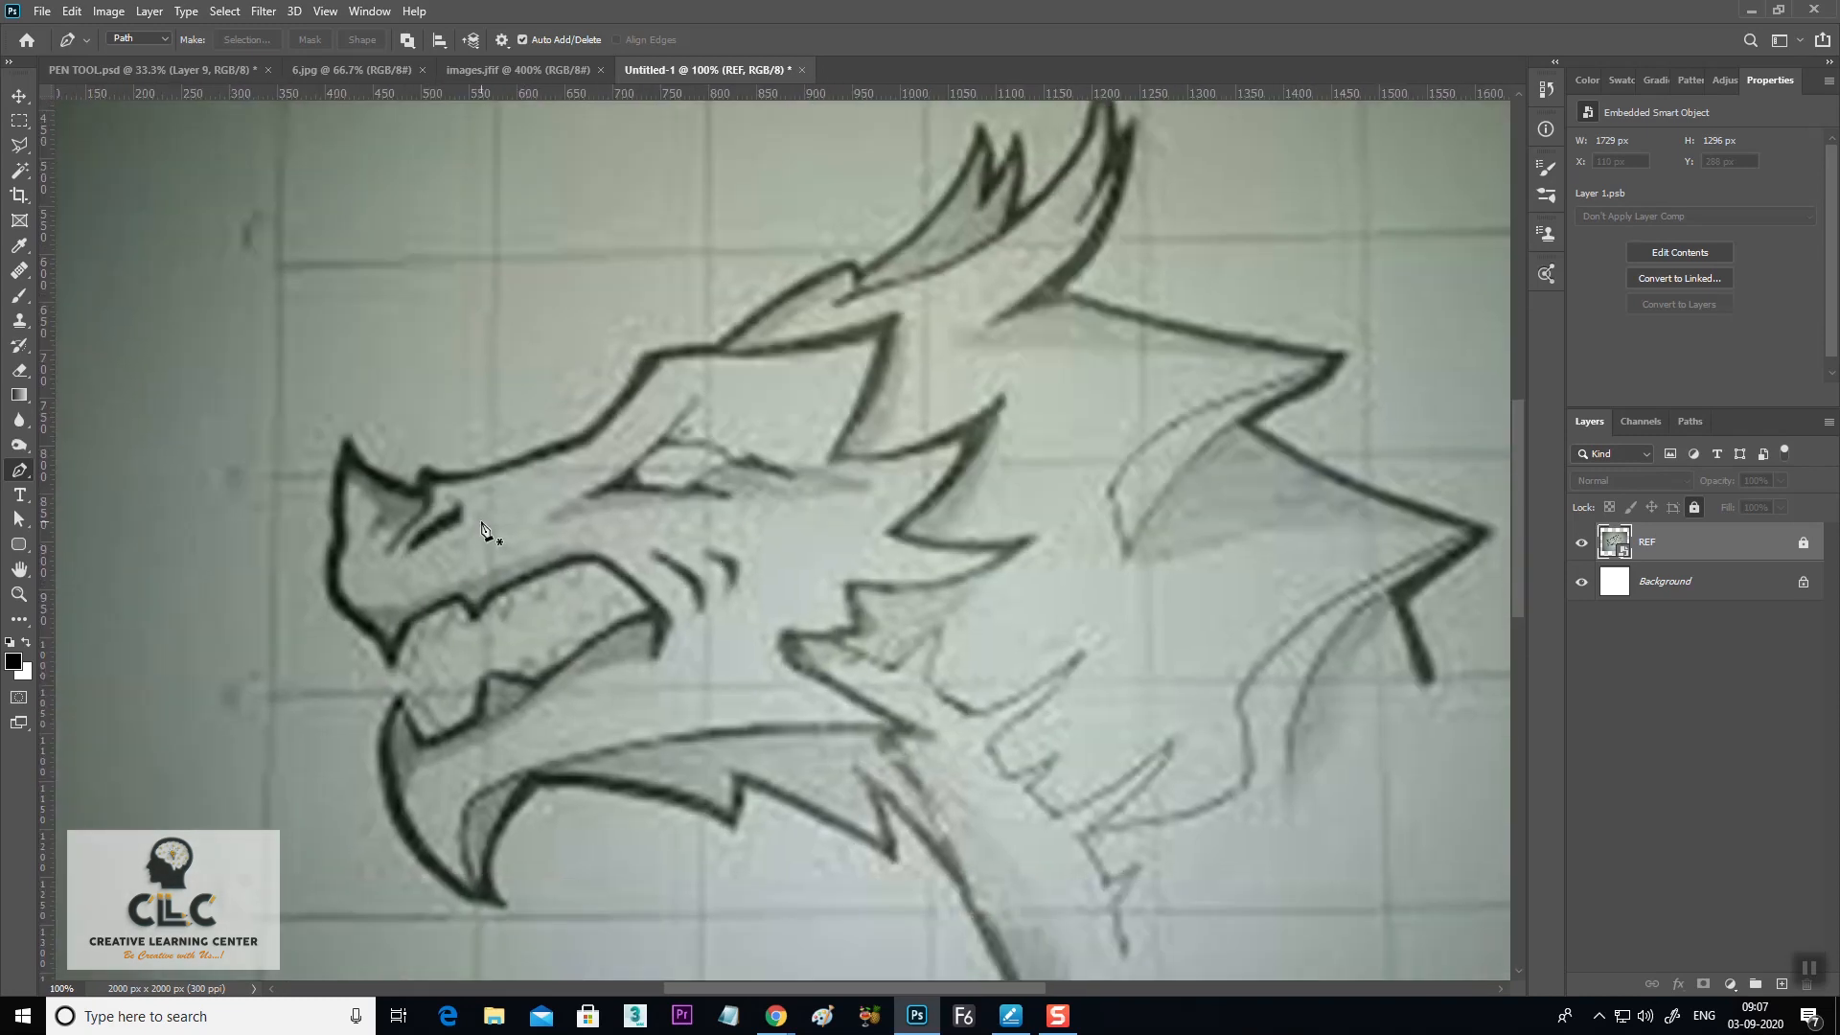
left_click_drag(948, 452, 948, 466)
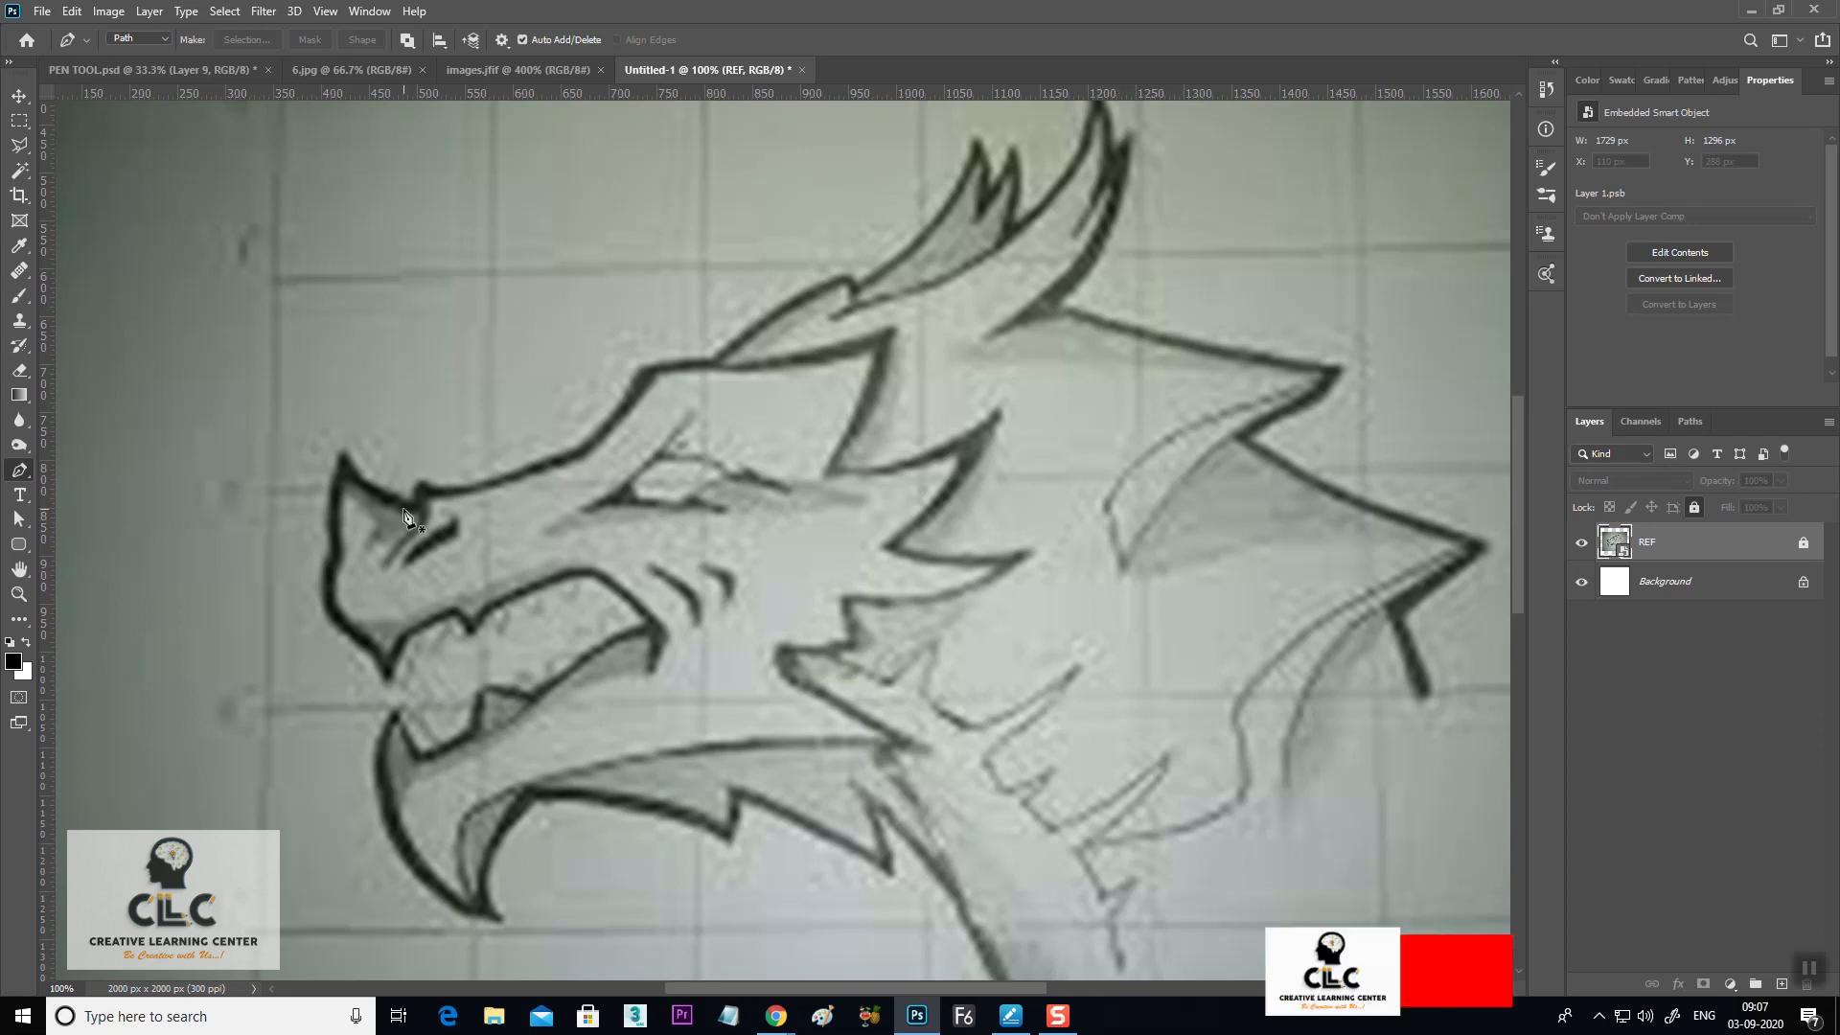
left_click(387, 564)
left_click_drag(409, 529, 436, 522)
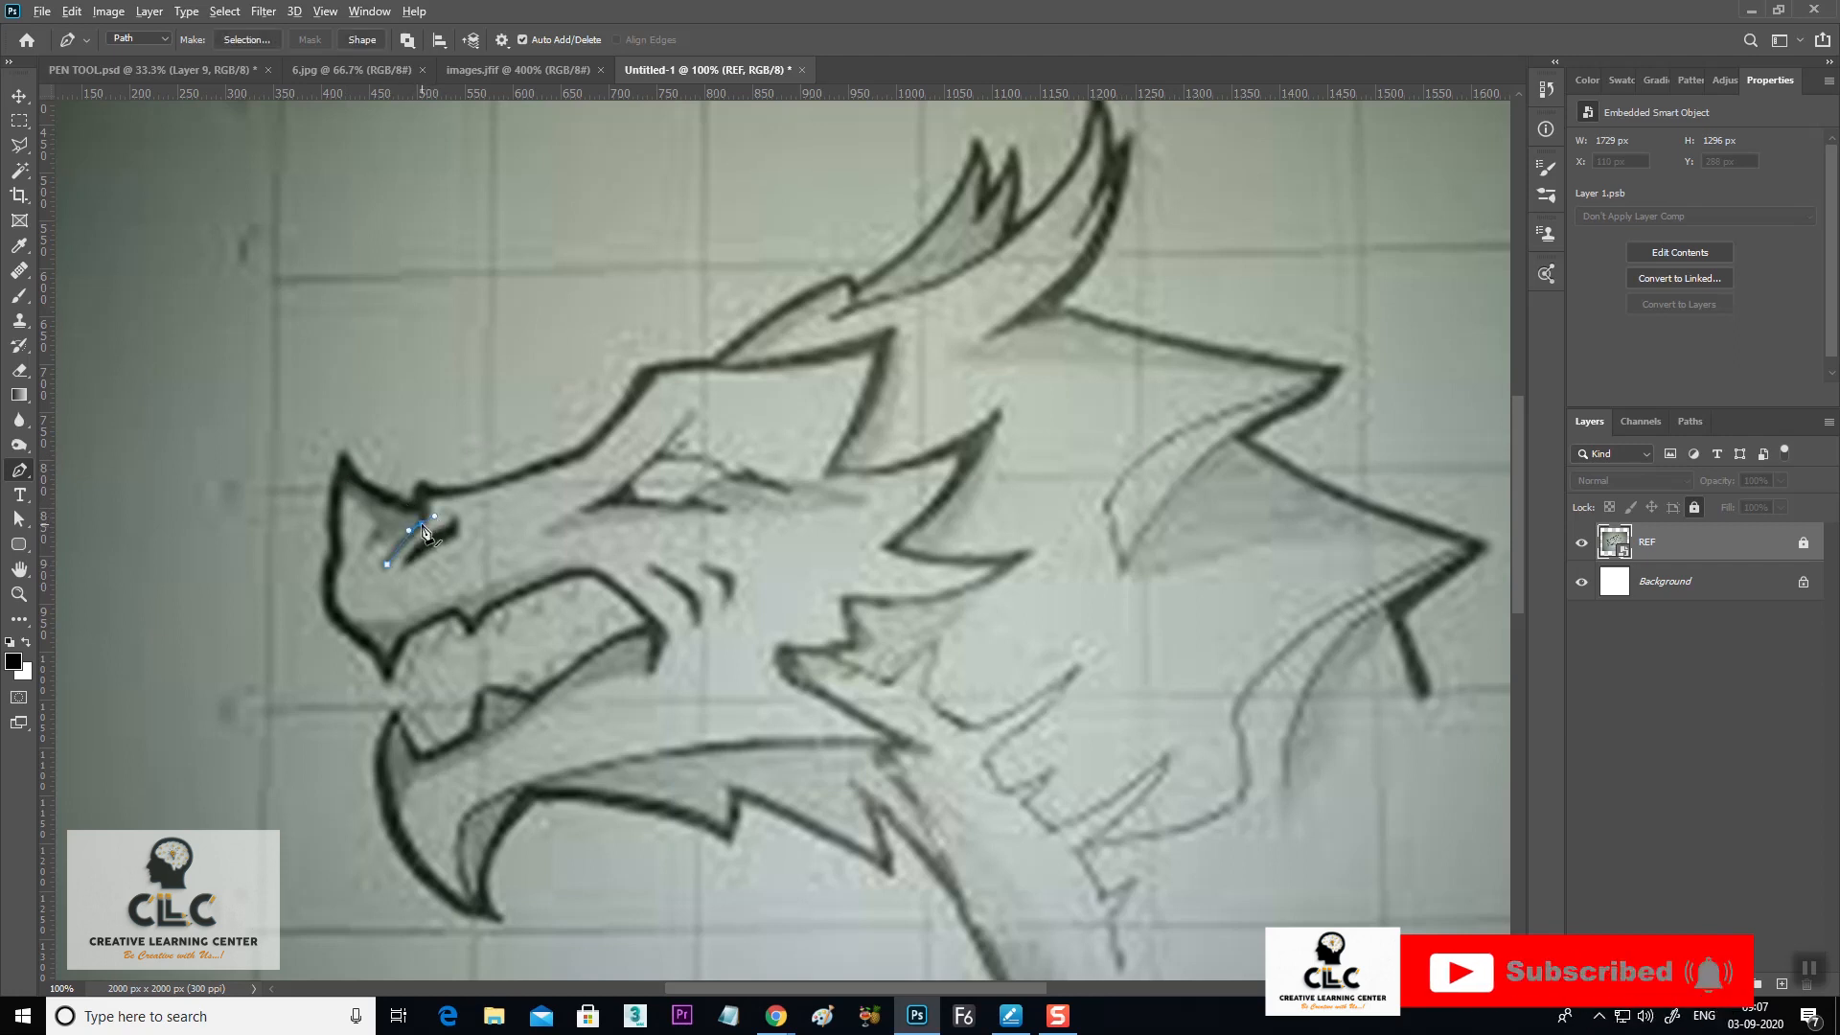
left_click_drag(415, 483, 423, 478)
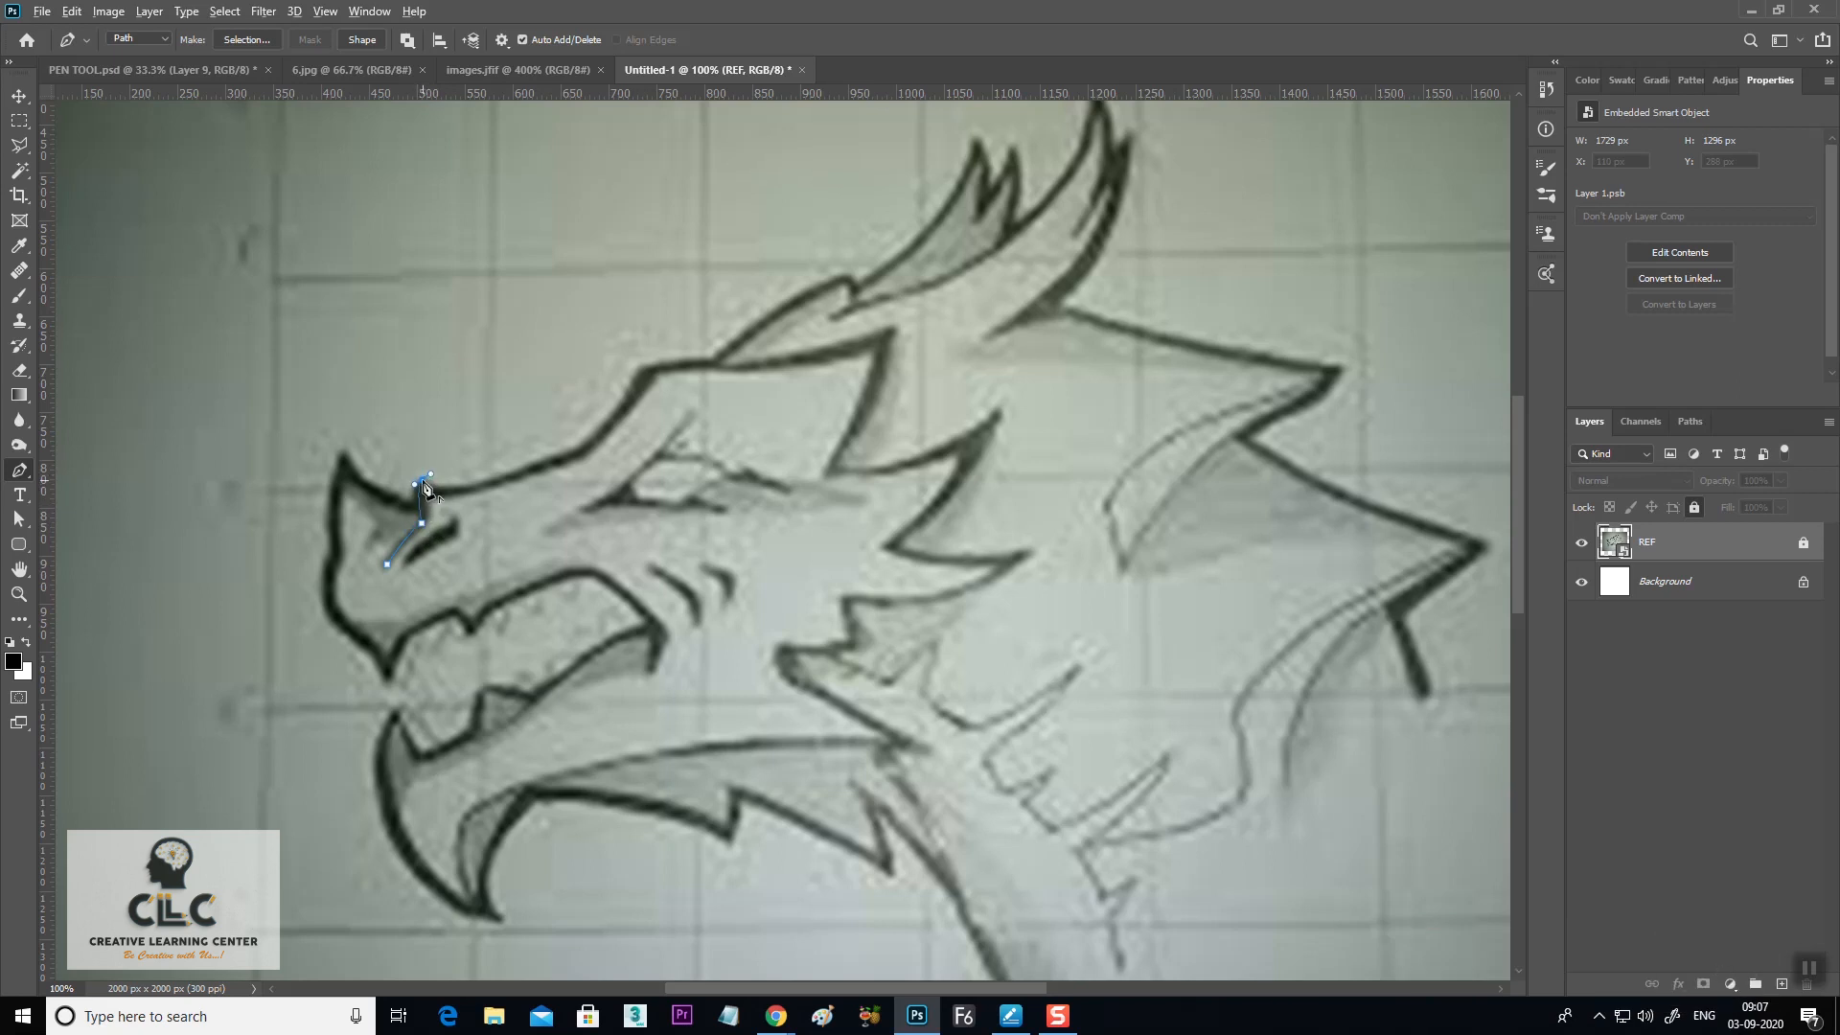
left_click_drag(560, 458, 731, 374)
left_click(639, 376, "alt")
left_click_drag(889, 335, 900, 317)
left_click(890, 338, "alt")
left_click(828, 469)
Stroke the open path with a tapering black line on a new layer, and hide the REF sketch
left_click(1780, 985)
right_click(883, 350)
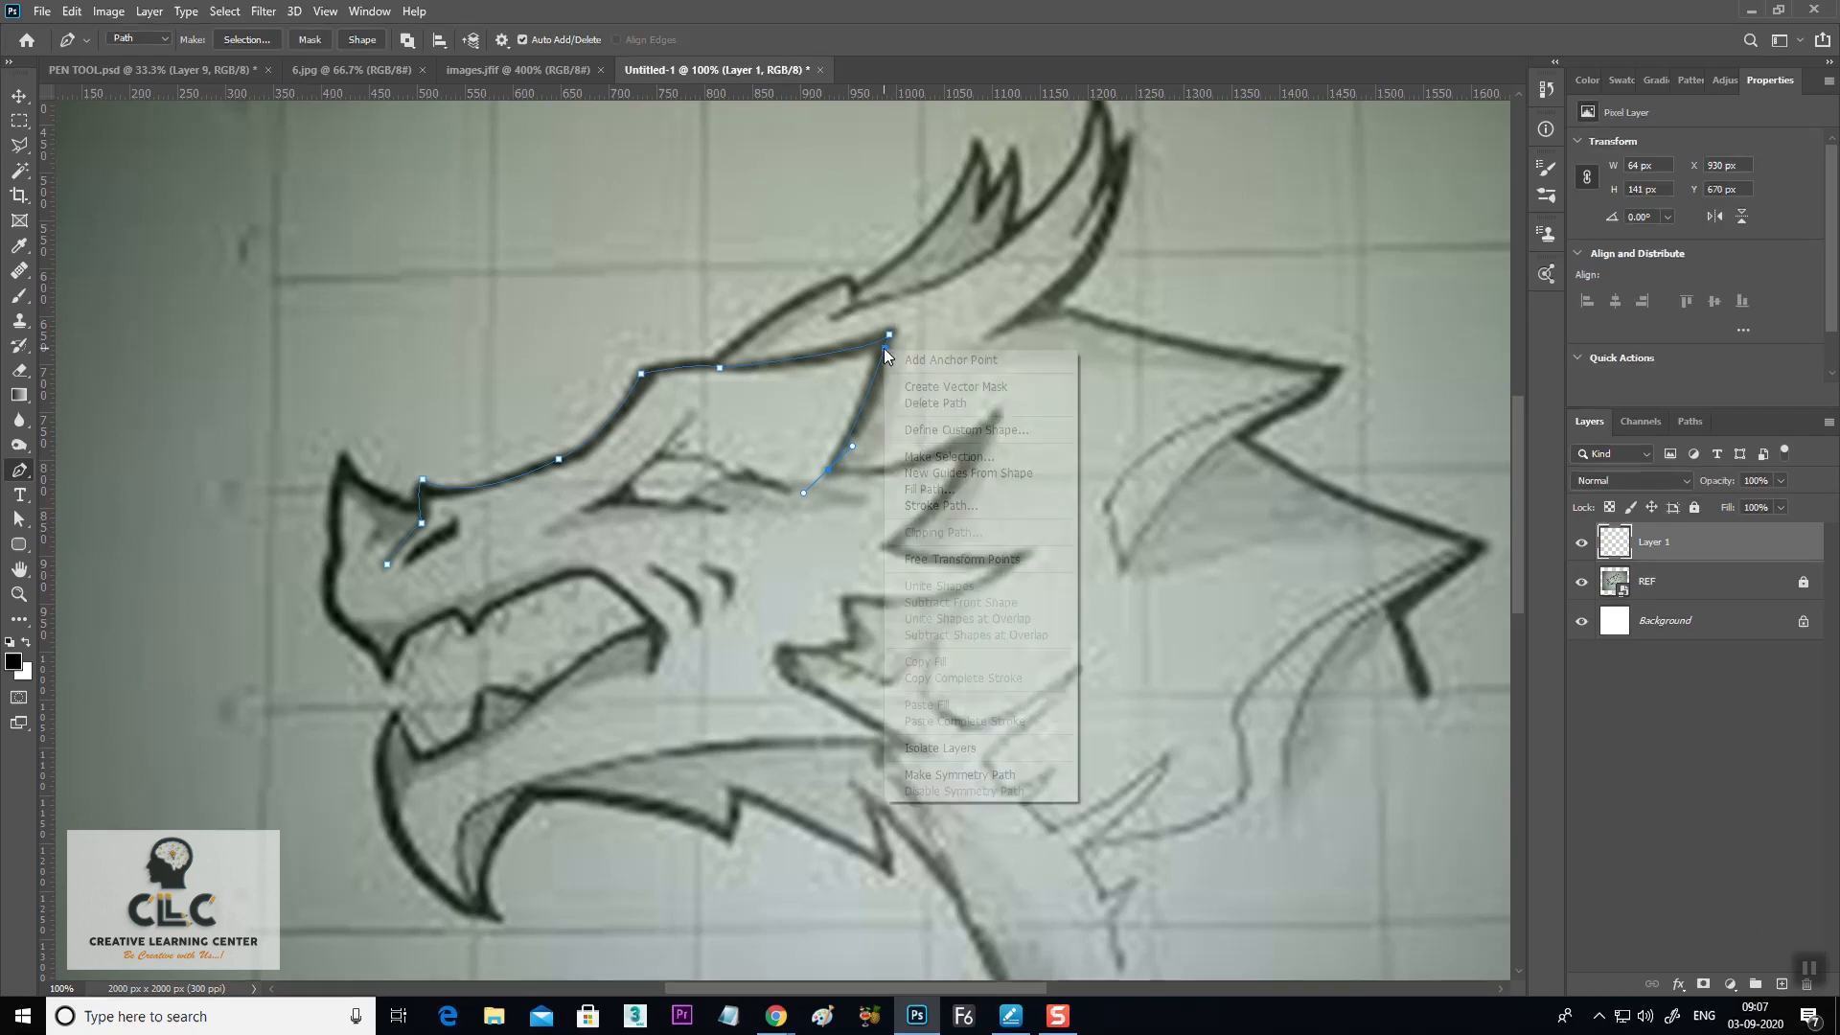
left_click(938, 503)
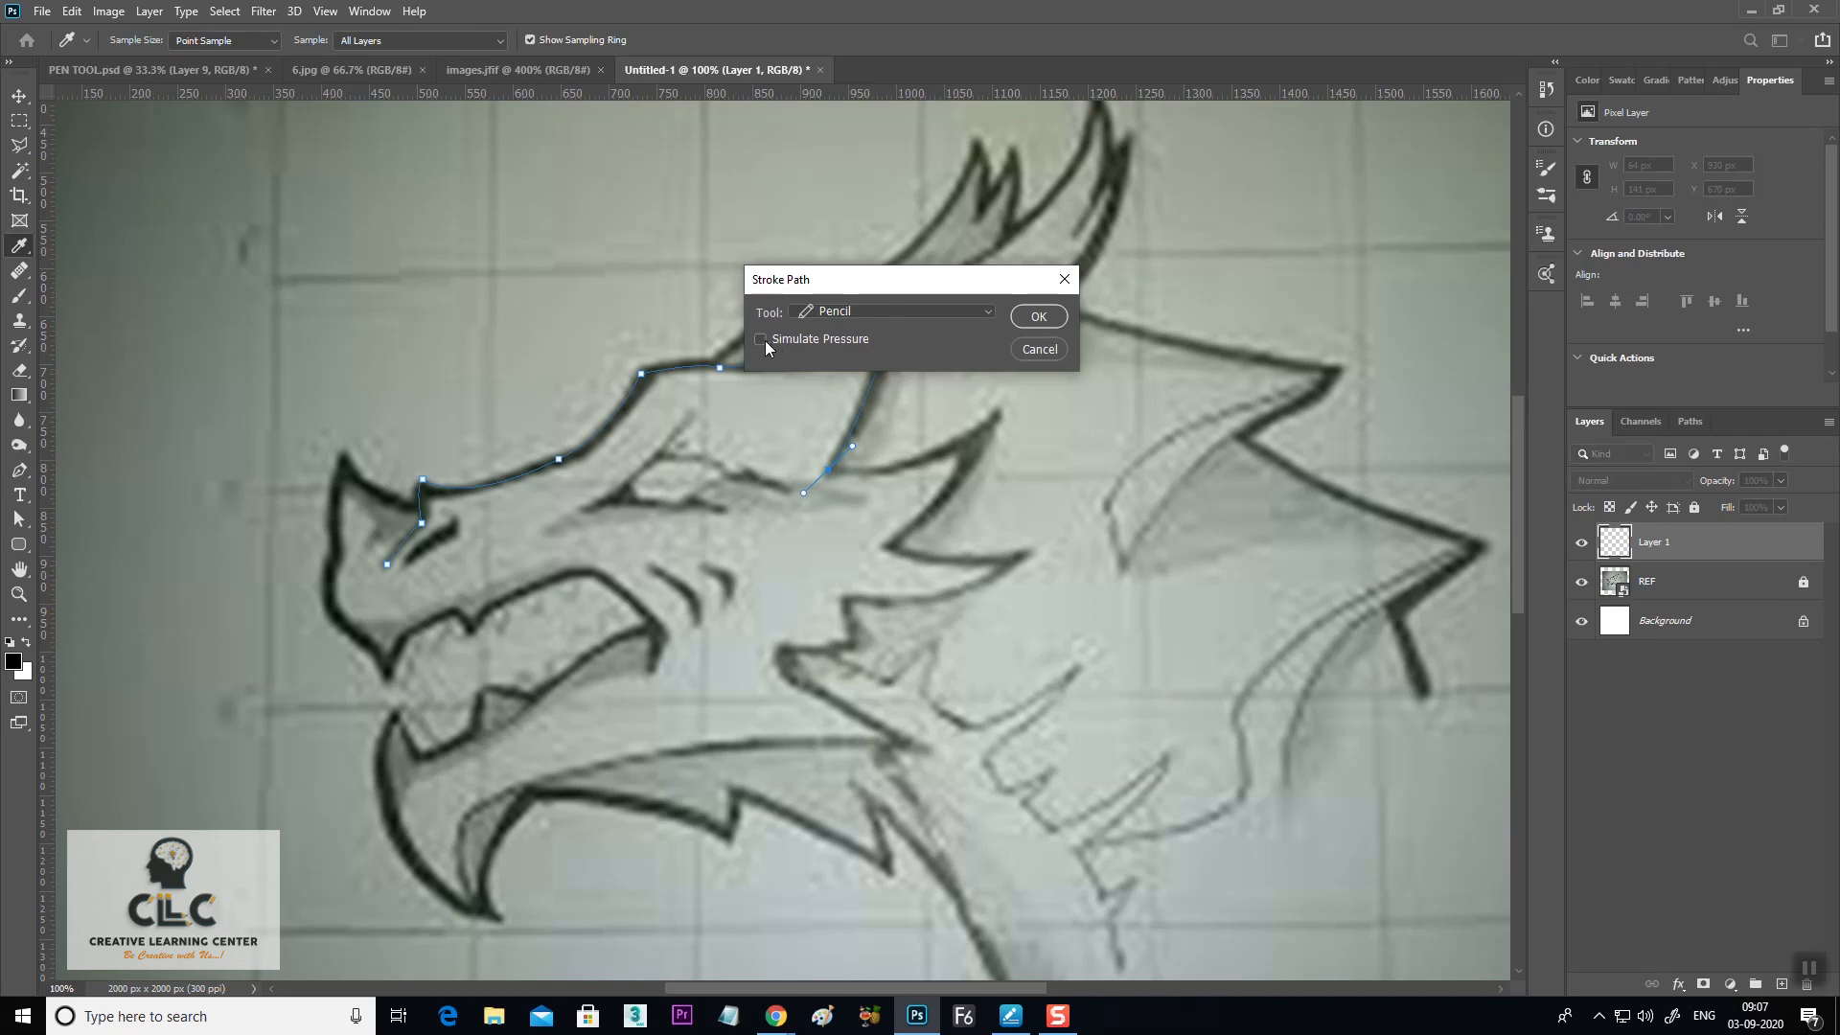
left_click(876, 315)
left_click(905, 348)
left_click(1028, 318)
left_click(1581, 585)
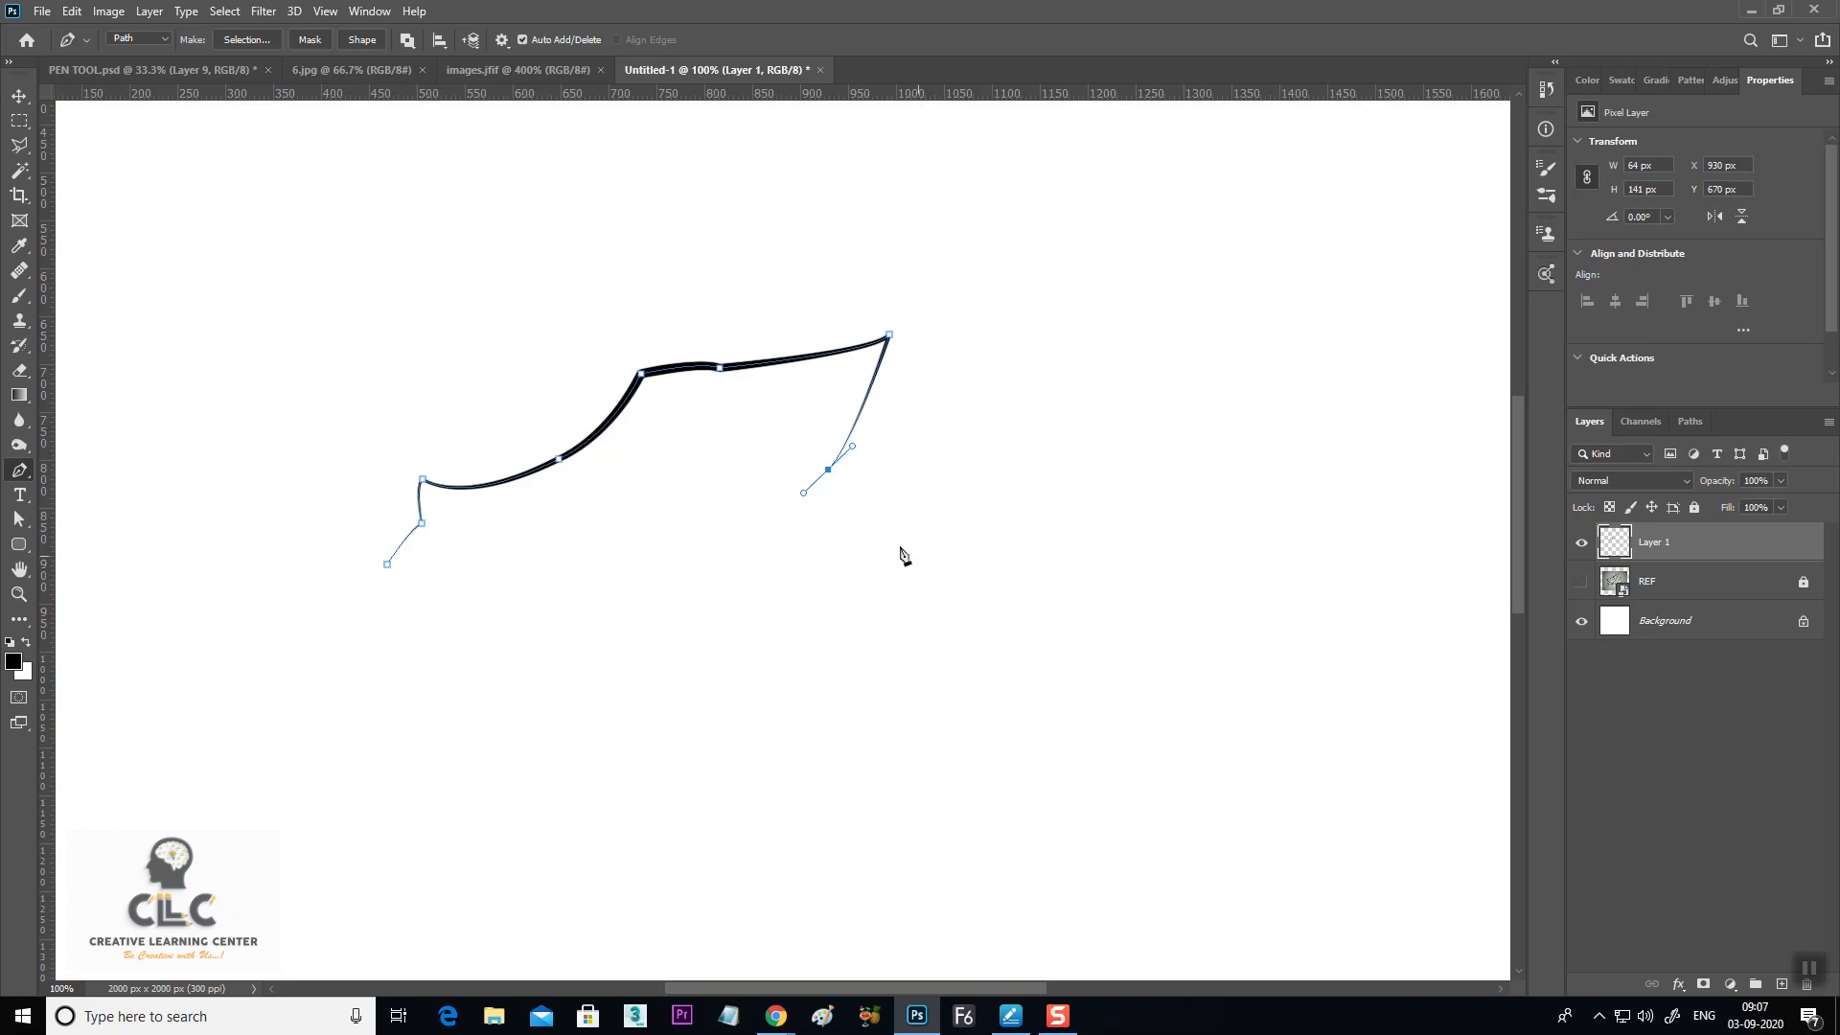
Discard the path, show the REF sketch again, and delete the layer with the stroked line
key("ctrl+Return")
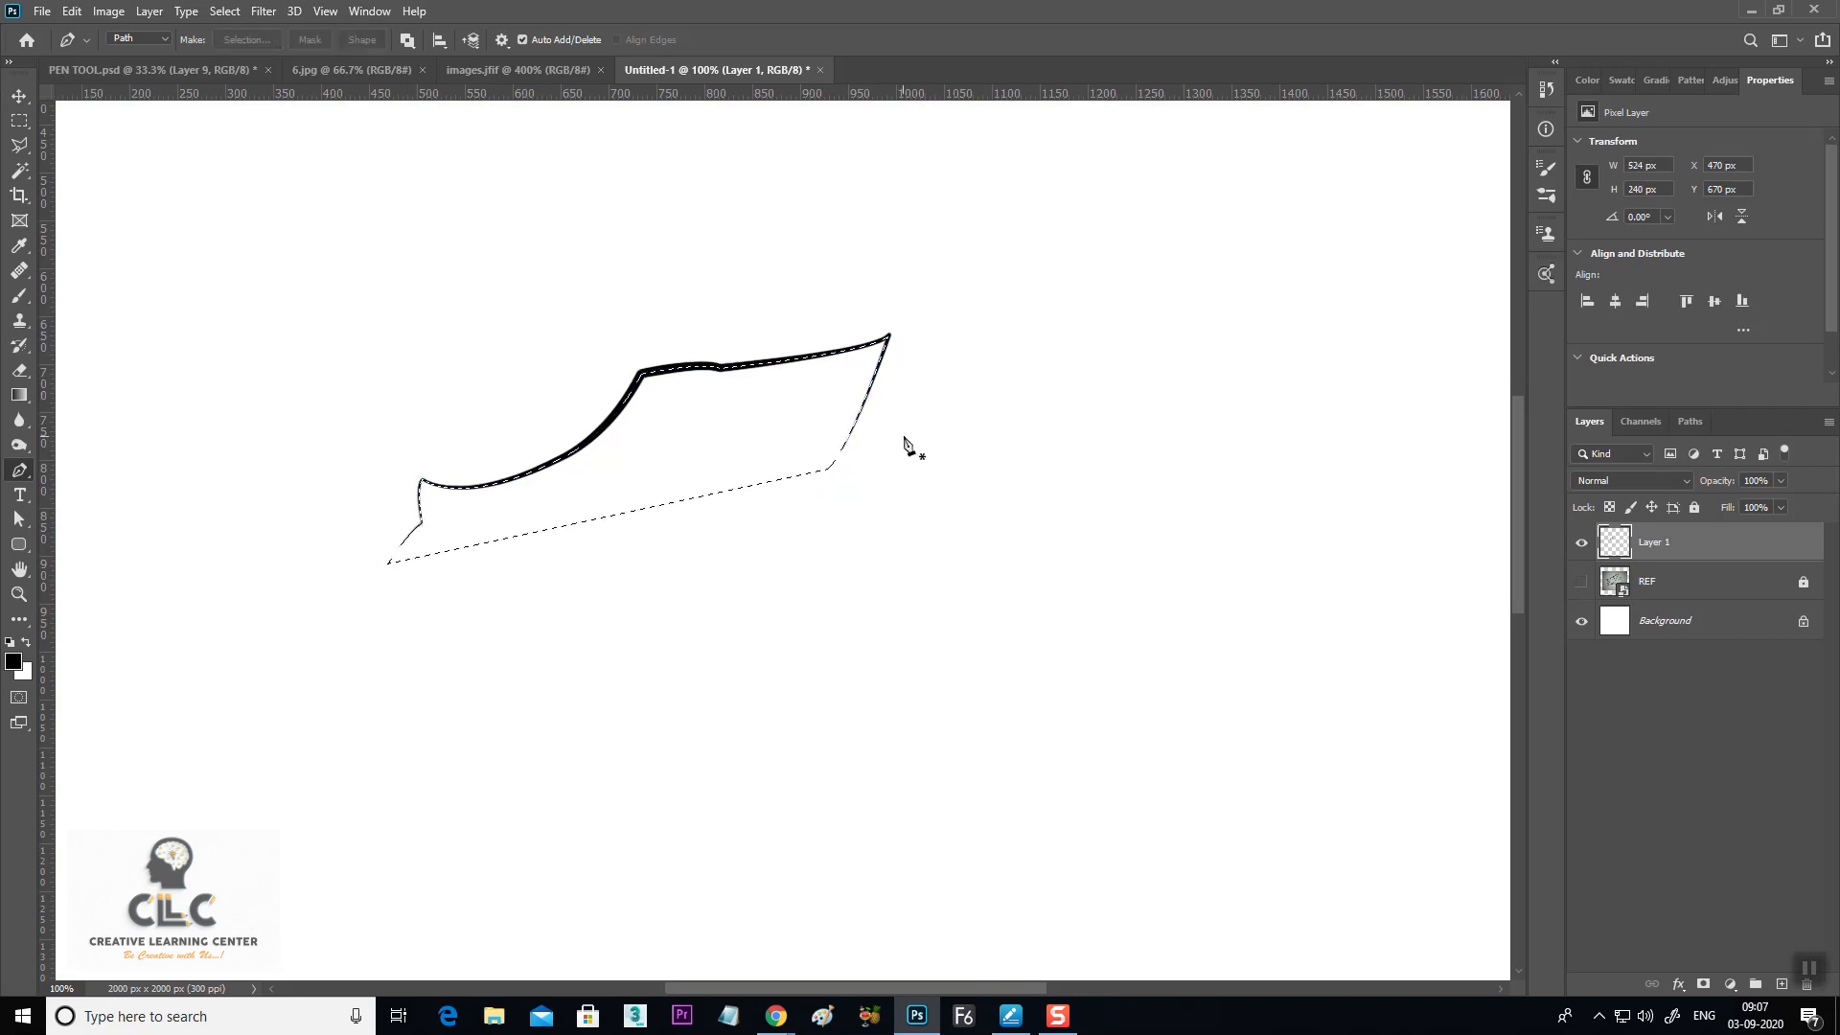
key("ctrl+d")
left_click(1582, 581)
left_click(1581, 544)
key("Delete")
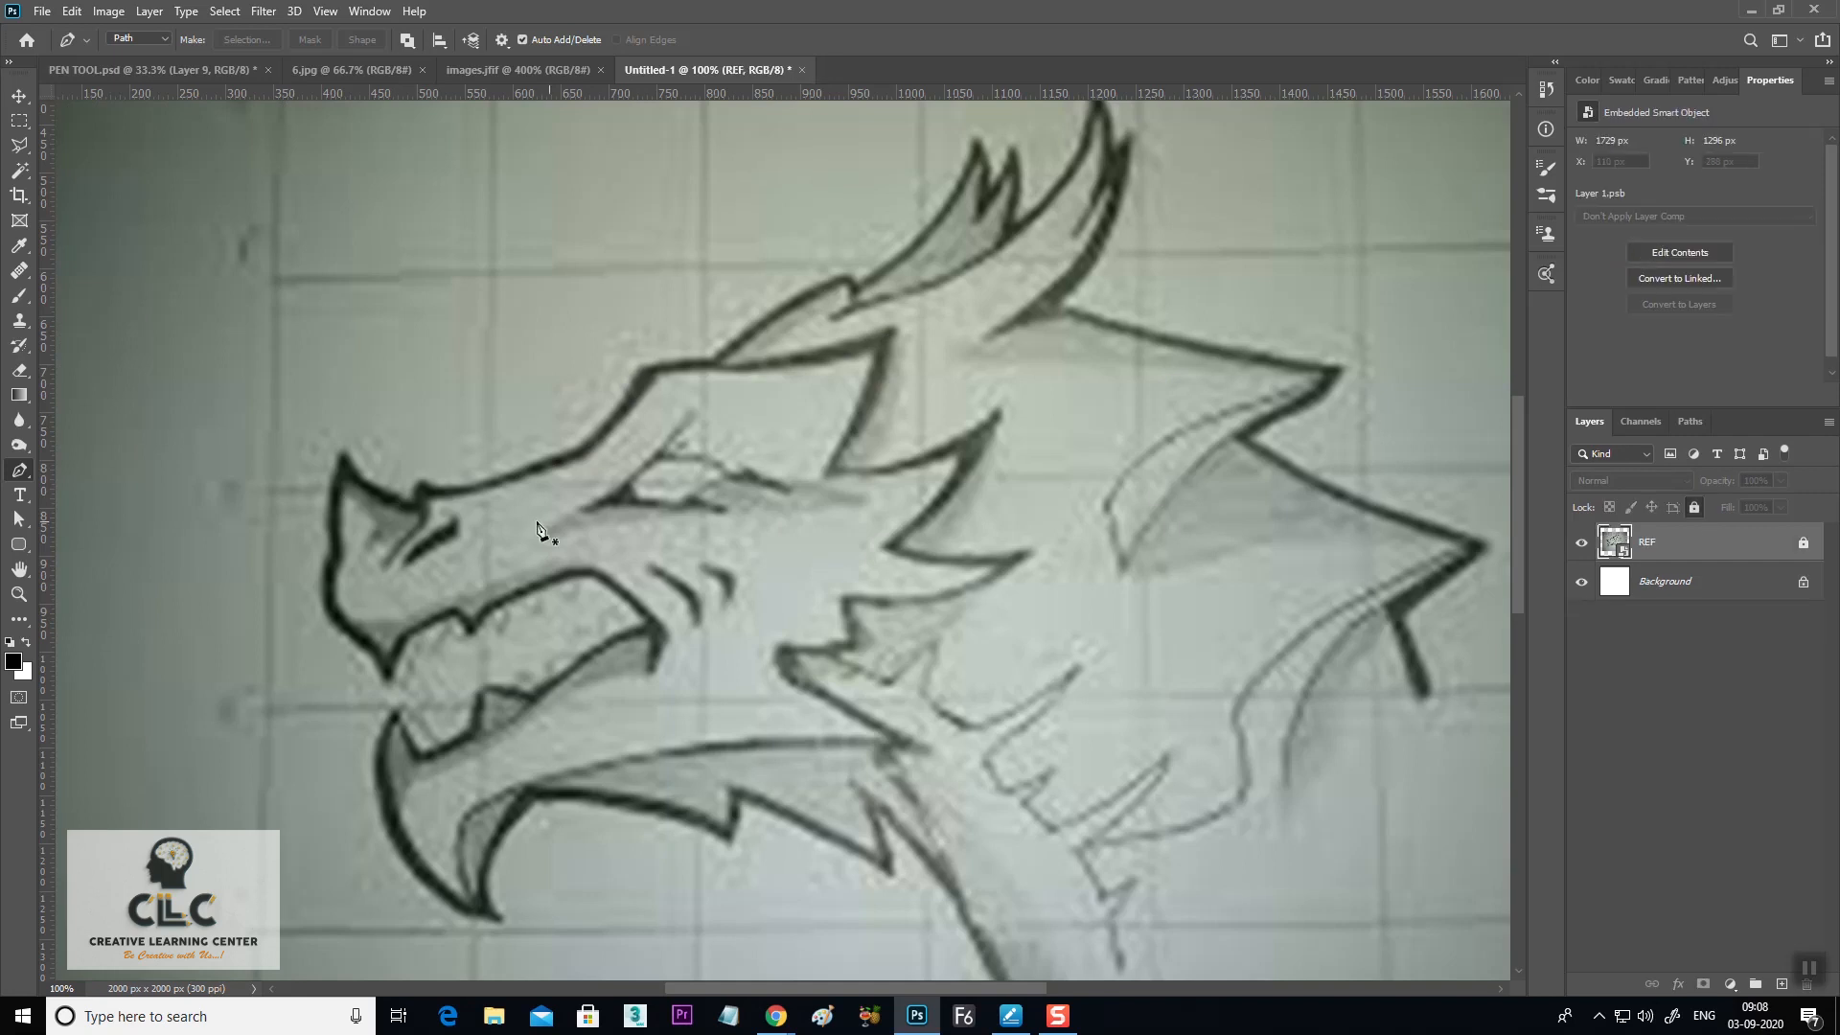
Start a Pen tool outline of the thick brow line, from the nostril over the nose bump and along the snout's upper edge
key("ctrl+plus")
left_click_drag(692, 468, 1021, 469)
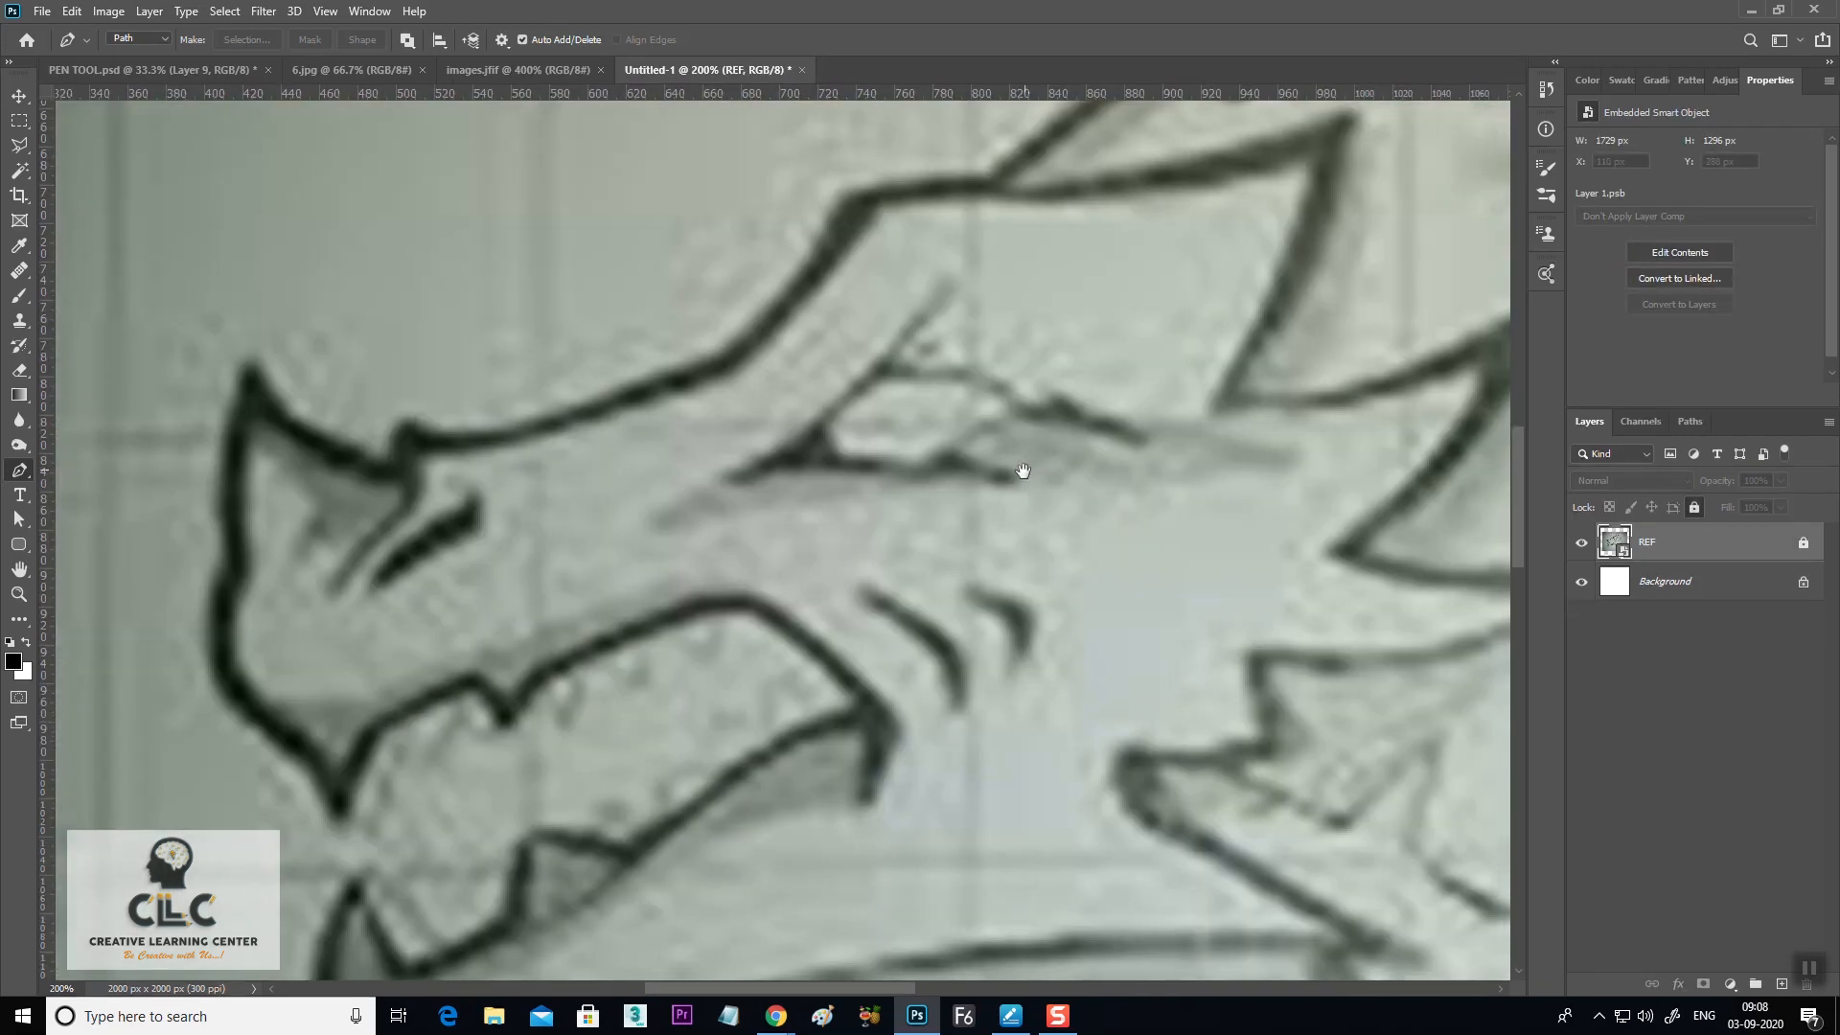
key("ctrl+minus")
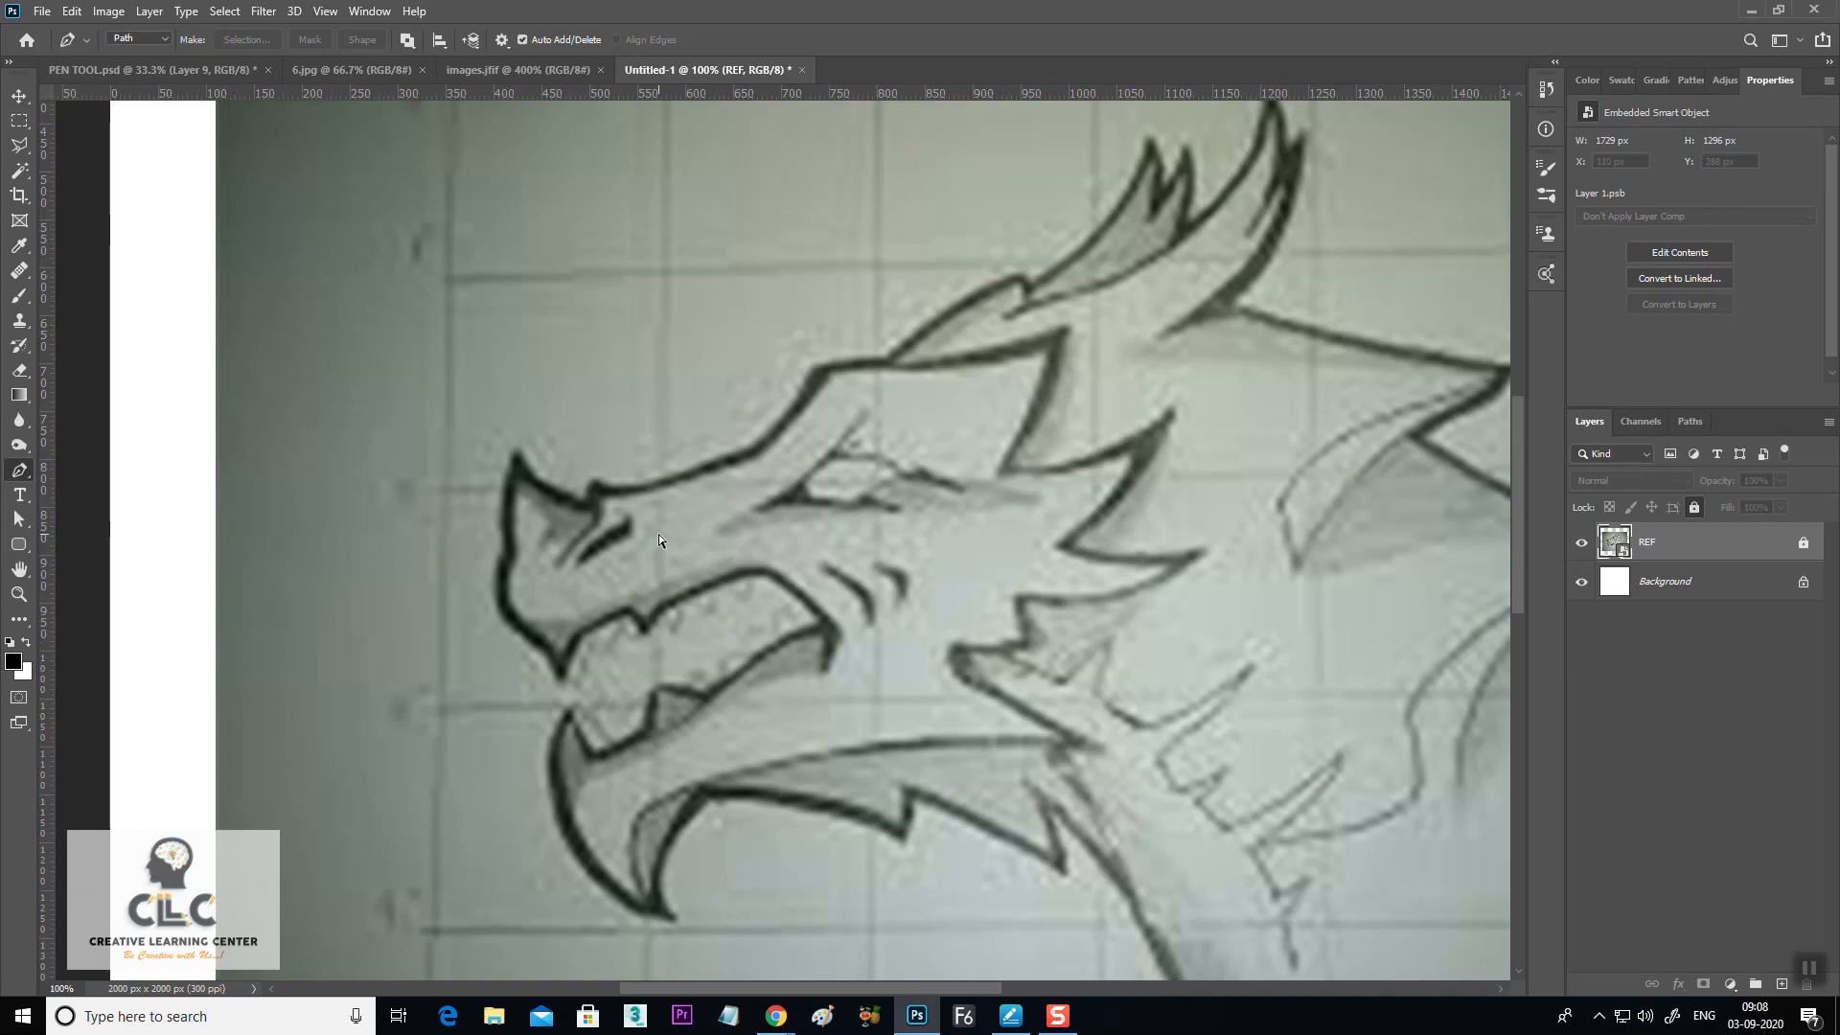
key("ctrl+plus")
left_click(389, 638)
mouse_move(458, 555)
left_mouse_down()
mouse_move(490, 549)
mouse_move(496, 521)
mouse_move(459, 554)
left_mouse_up()
left_click_drag(460, 477, 800, 387)
left_click(462, 525)
left_click(459, 518, "alt")
left_click(710, 430, "alt")
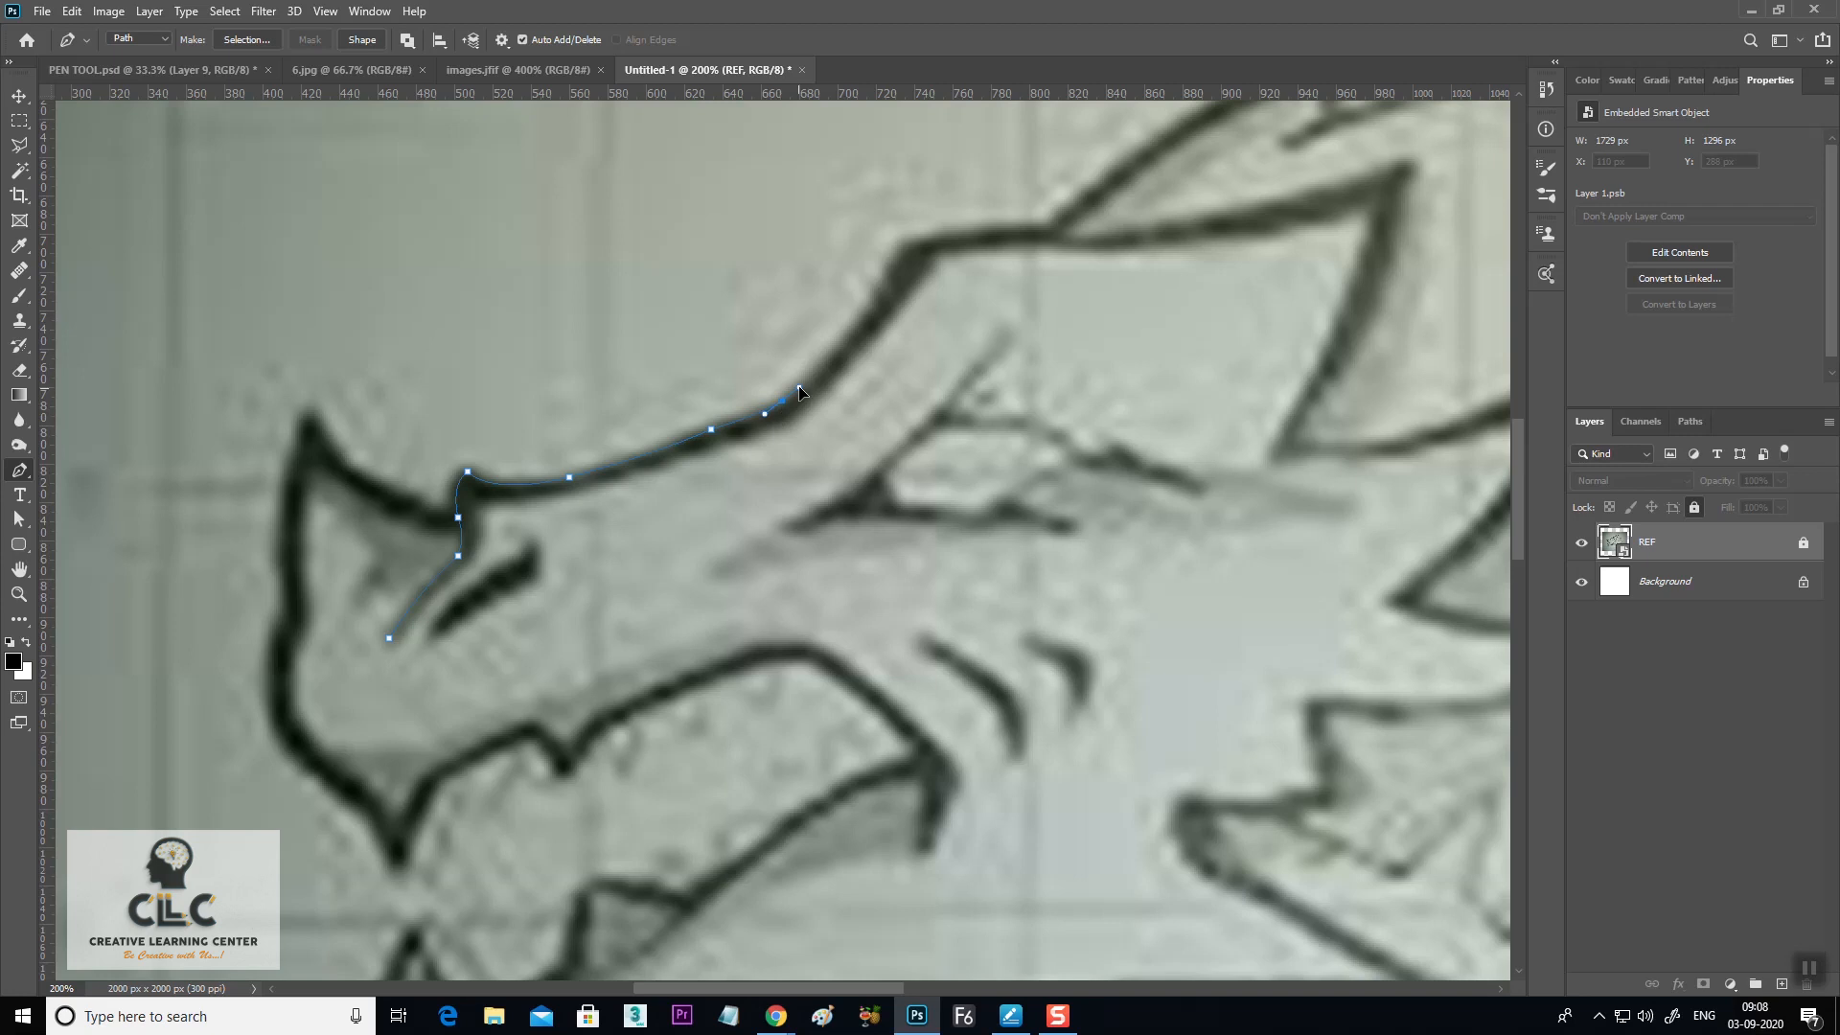
Continue the outline up the forehead and along the upper edge of the brow to the tip of the spike
left_click_drag(960, 397, 900, 431)
left_click_drag(840, 280, 885, 185)
left_click(840, 279, "alt")
left_click(988, 264)
left_click_drag(996, 265, 1066, 267)
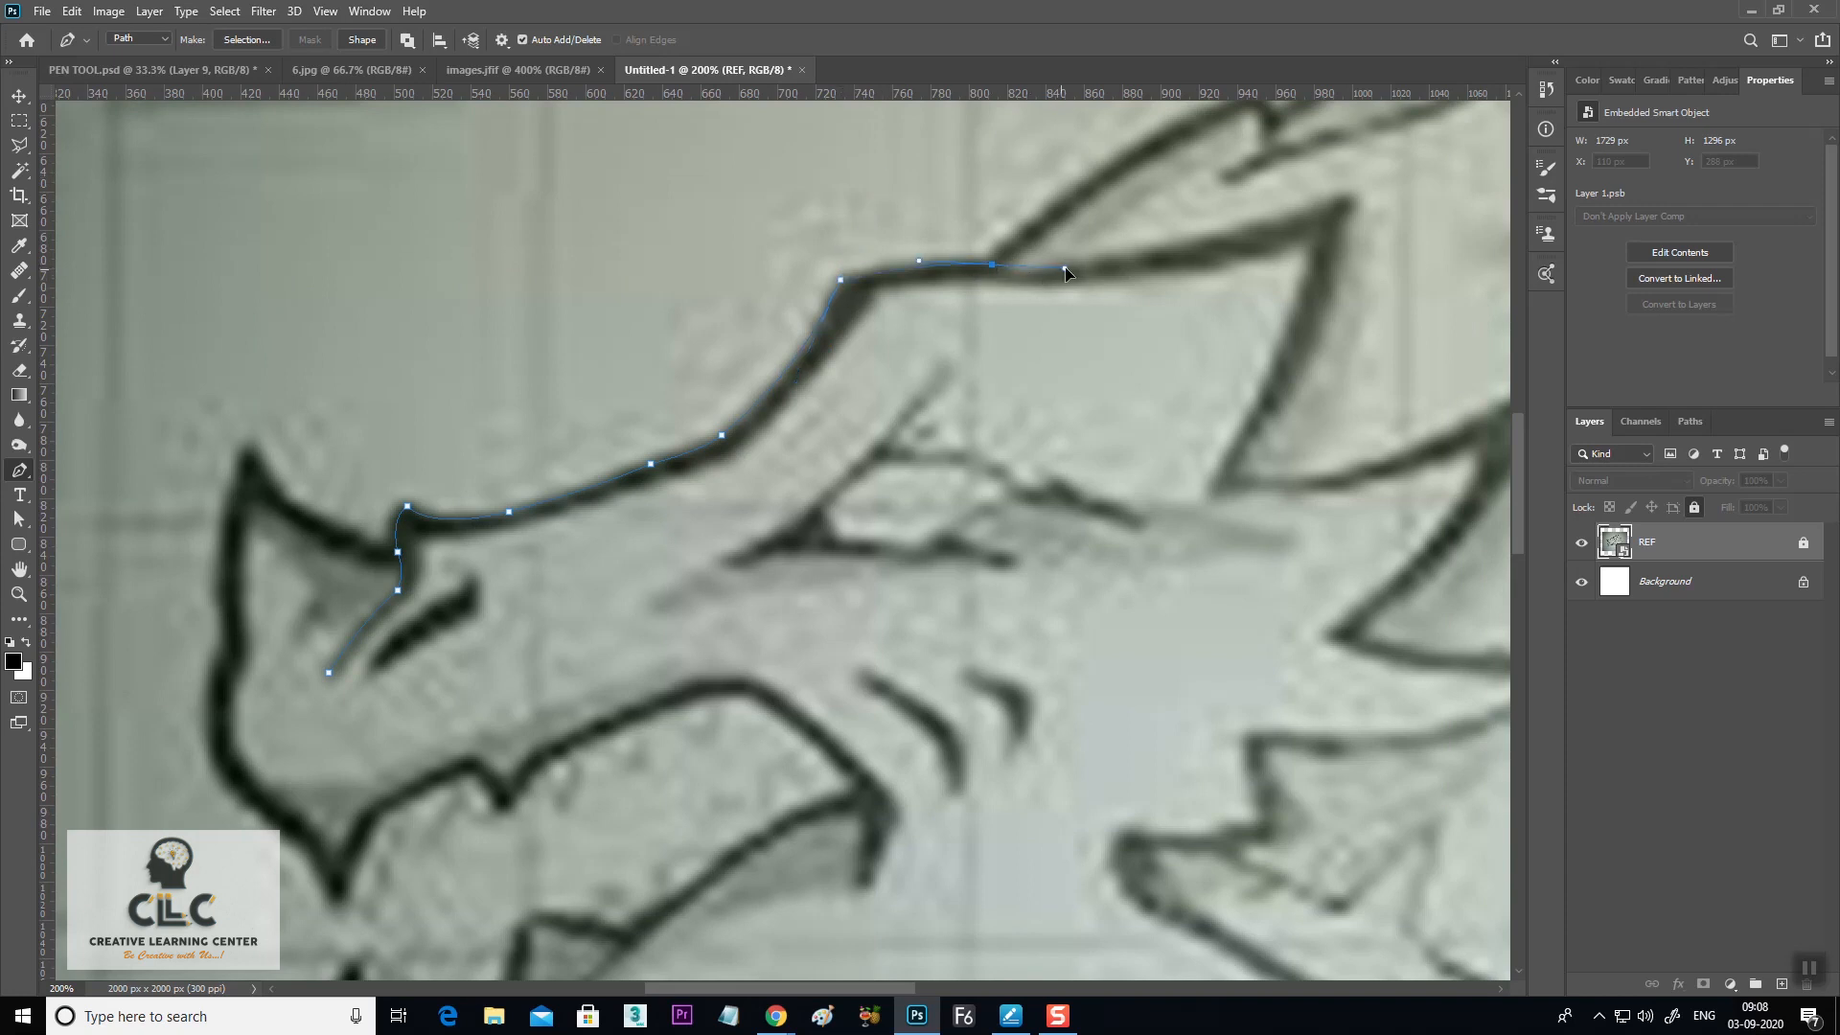
left_click(992, 265, "alt")
left_click_drag(1118, 260, 1209, 240)
left_click_drag(1323, 209, 1388, 171)
left_click(1343, 197)
Carry the outline down the brow spike's back edge to its lower end and back up its inner edge
left_click_drag(1297, 364, 1297, 359)
left_click(1327, 287)
left_click_drag(1198, 505, 1148, 579)
left_click_drag(1217, 492, 1209, 512)
left_click(1219, 493, "alt")
left_click_drag(1263, 388, 1294, 341)
left_click_drag(1316, 237, 1319, 218)
Run the outline back along the lower edge of the brow, forehead and snout line towards the nostril
left_click_drag(1112, 284, 1023, 292)
left_click_drag(878, 293, 832, 310)
left_click(876, 292, "alt")
left_click_drag(698, 471, 591, 519)
left_click(698, 471, "alt")
left_click(505, 529)
left_click_drag(466, 537, 459, 535)
left_click(417, 534)
left_click_drag(412, 597, 399, 613)
Fill the brow outline with black on a new layer, and check the shape with the REF sketch temporarily hidden
key("ctrl+minus")
key("ctrl+Return")
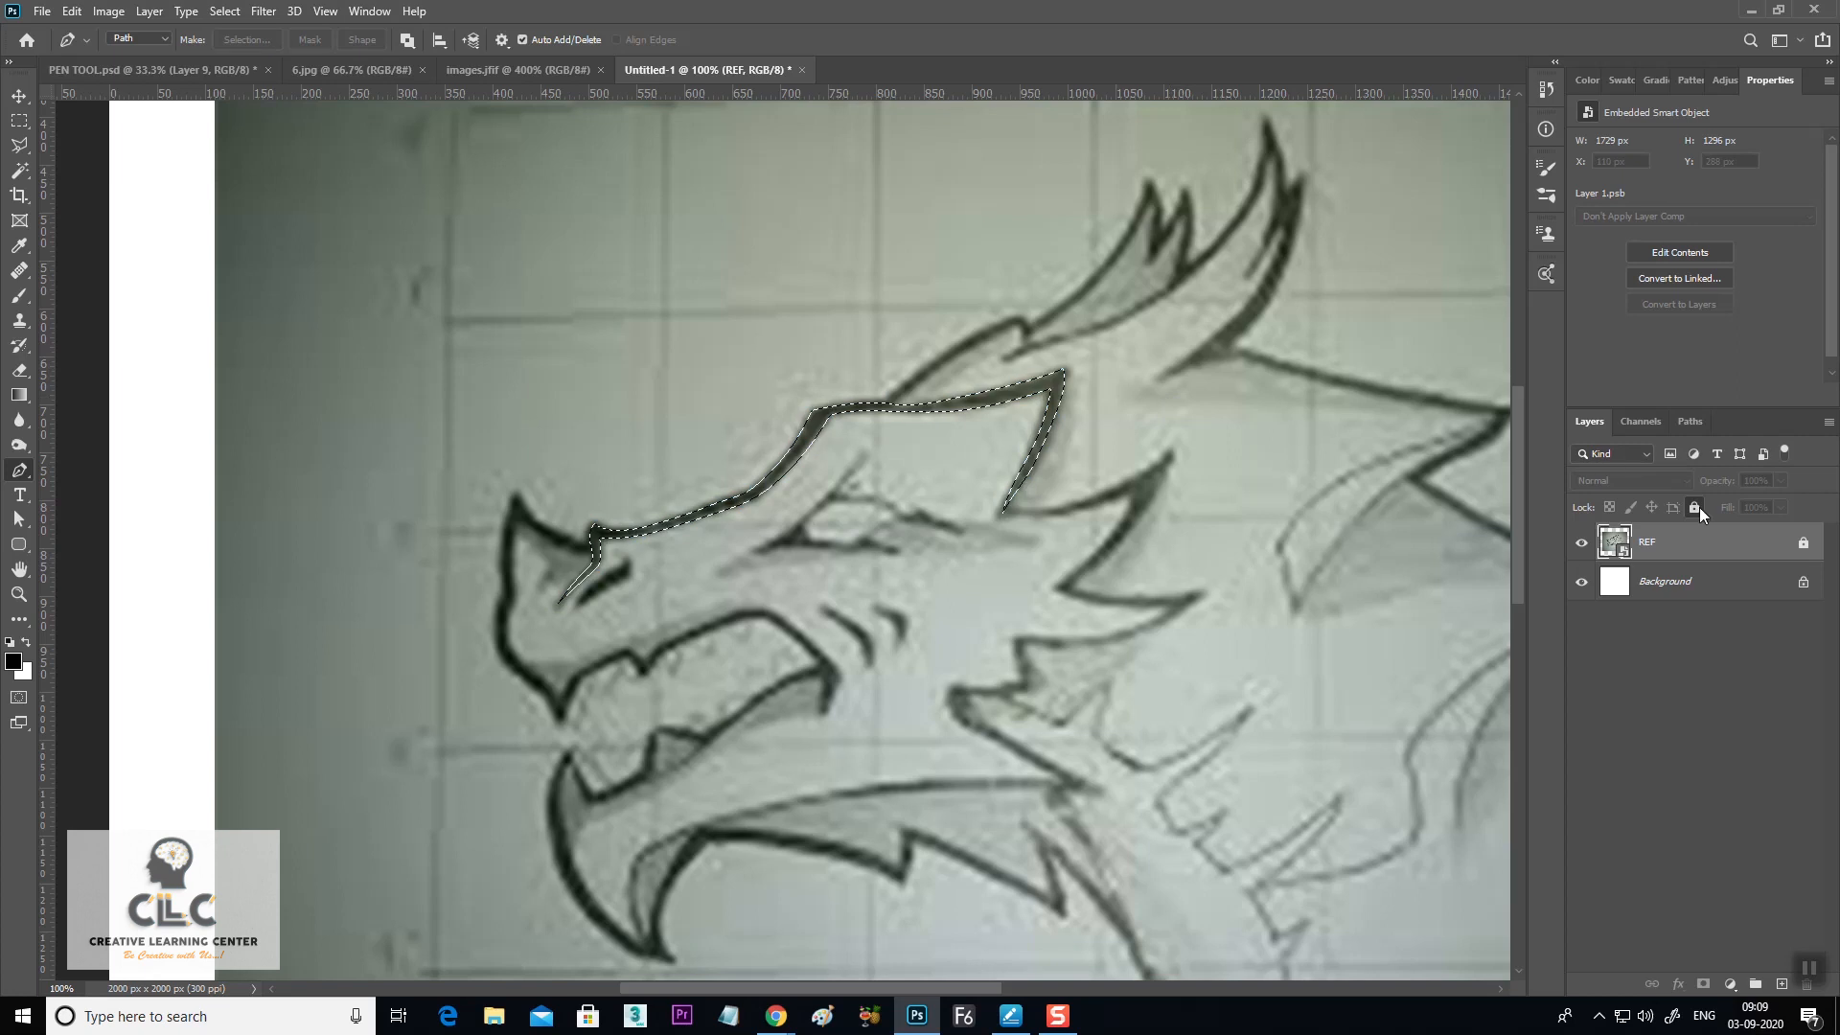
left_click(1781, 984)
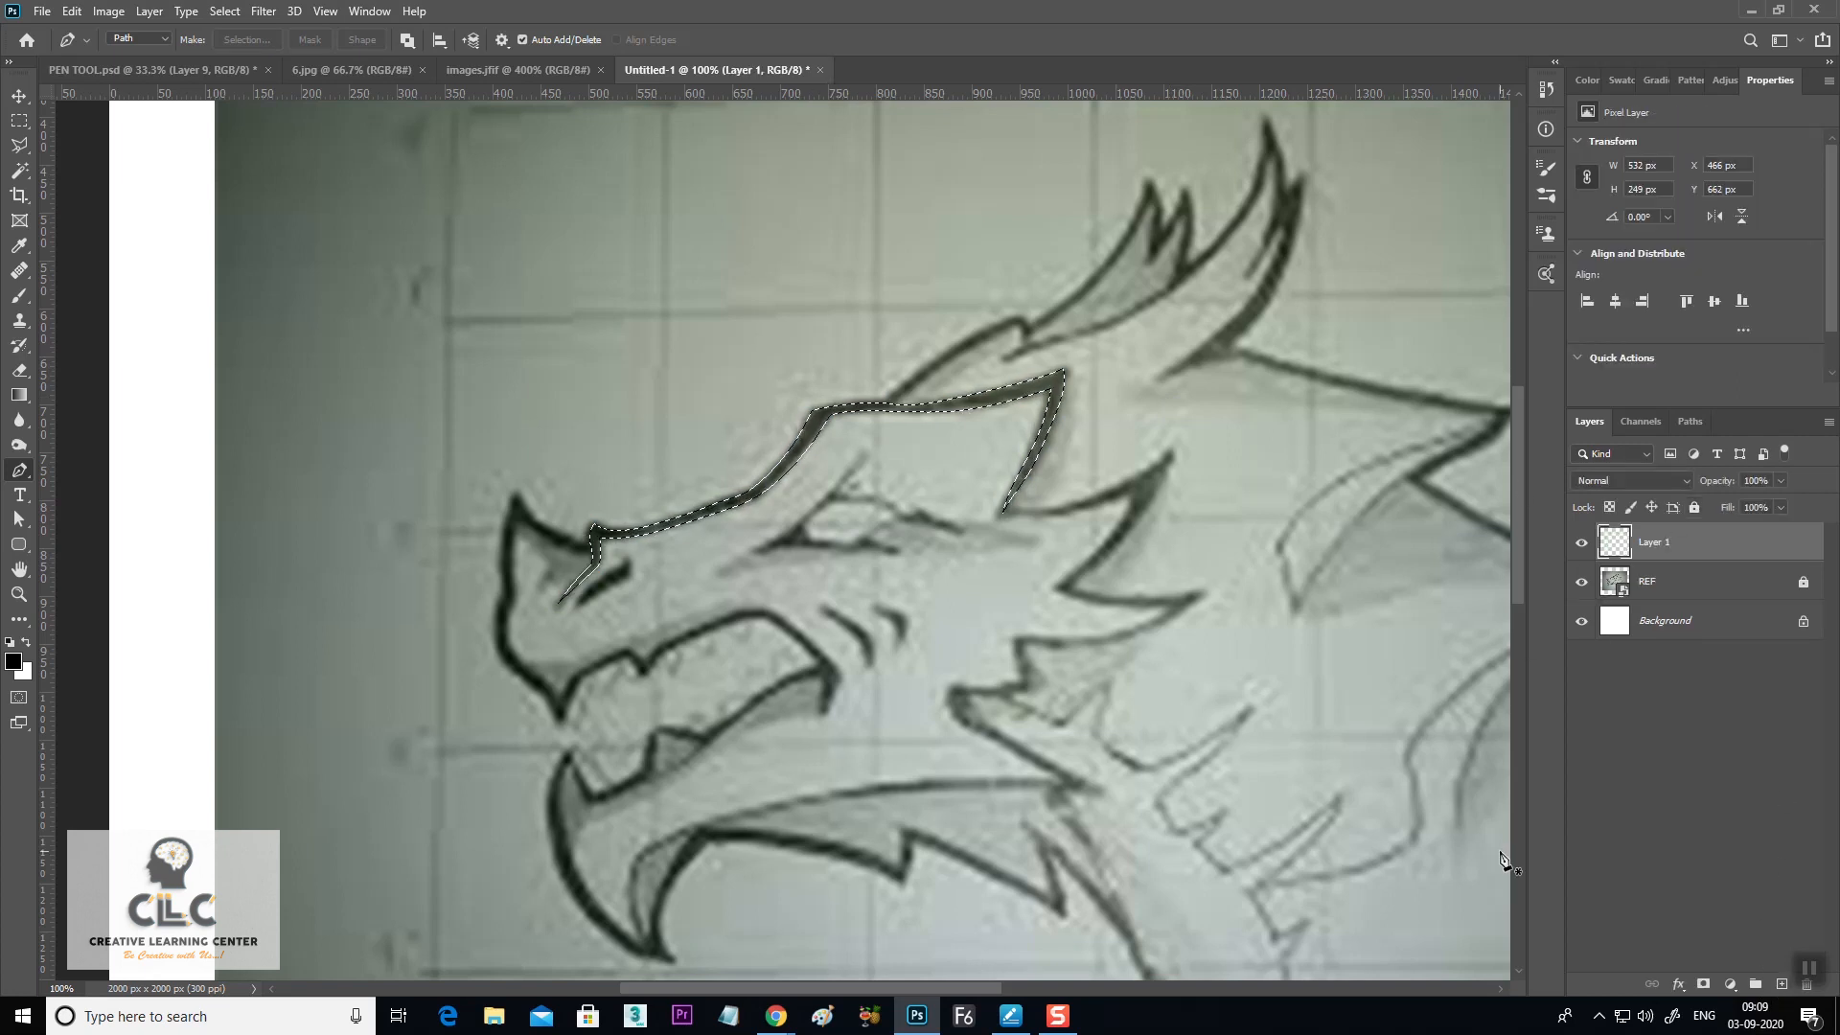
key("alt+BackSpace")
key("ctrl+d")
left_click(1581, 582)
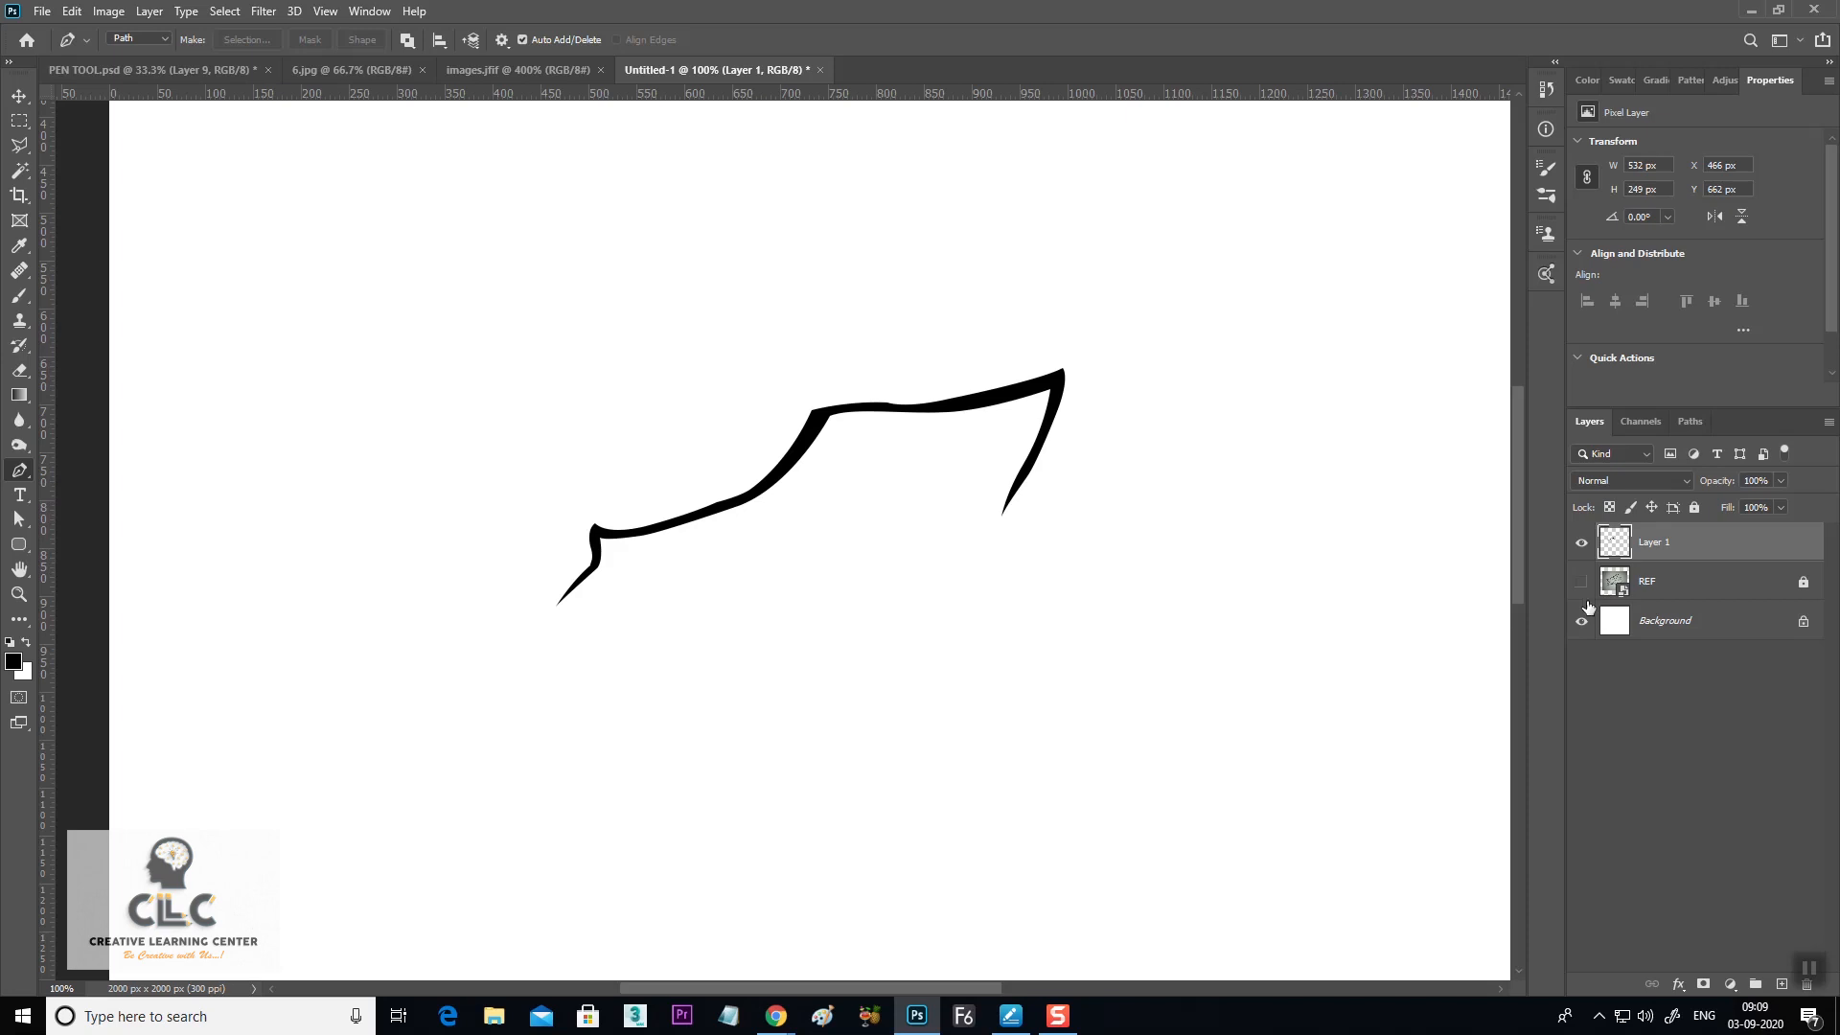
left_click(1581, 585)
Start a Pen tool outline at the brow spike's lower end and trace around the two cheek spikes with sharp corners
mouse_move(1026, 519)
left_mouse_down()
mouse_move(724, 509)
mouse_move(628, 464)
left_mouse_up()
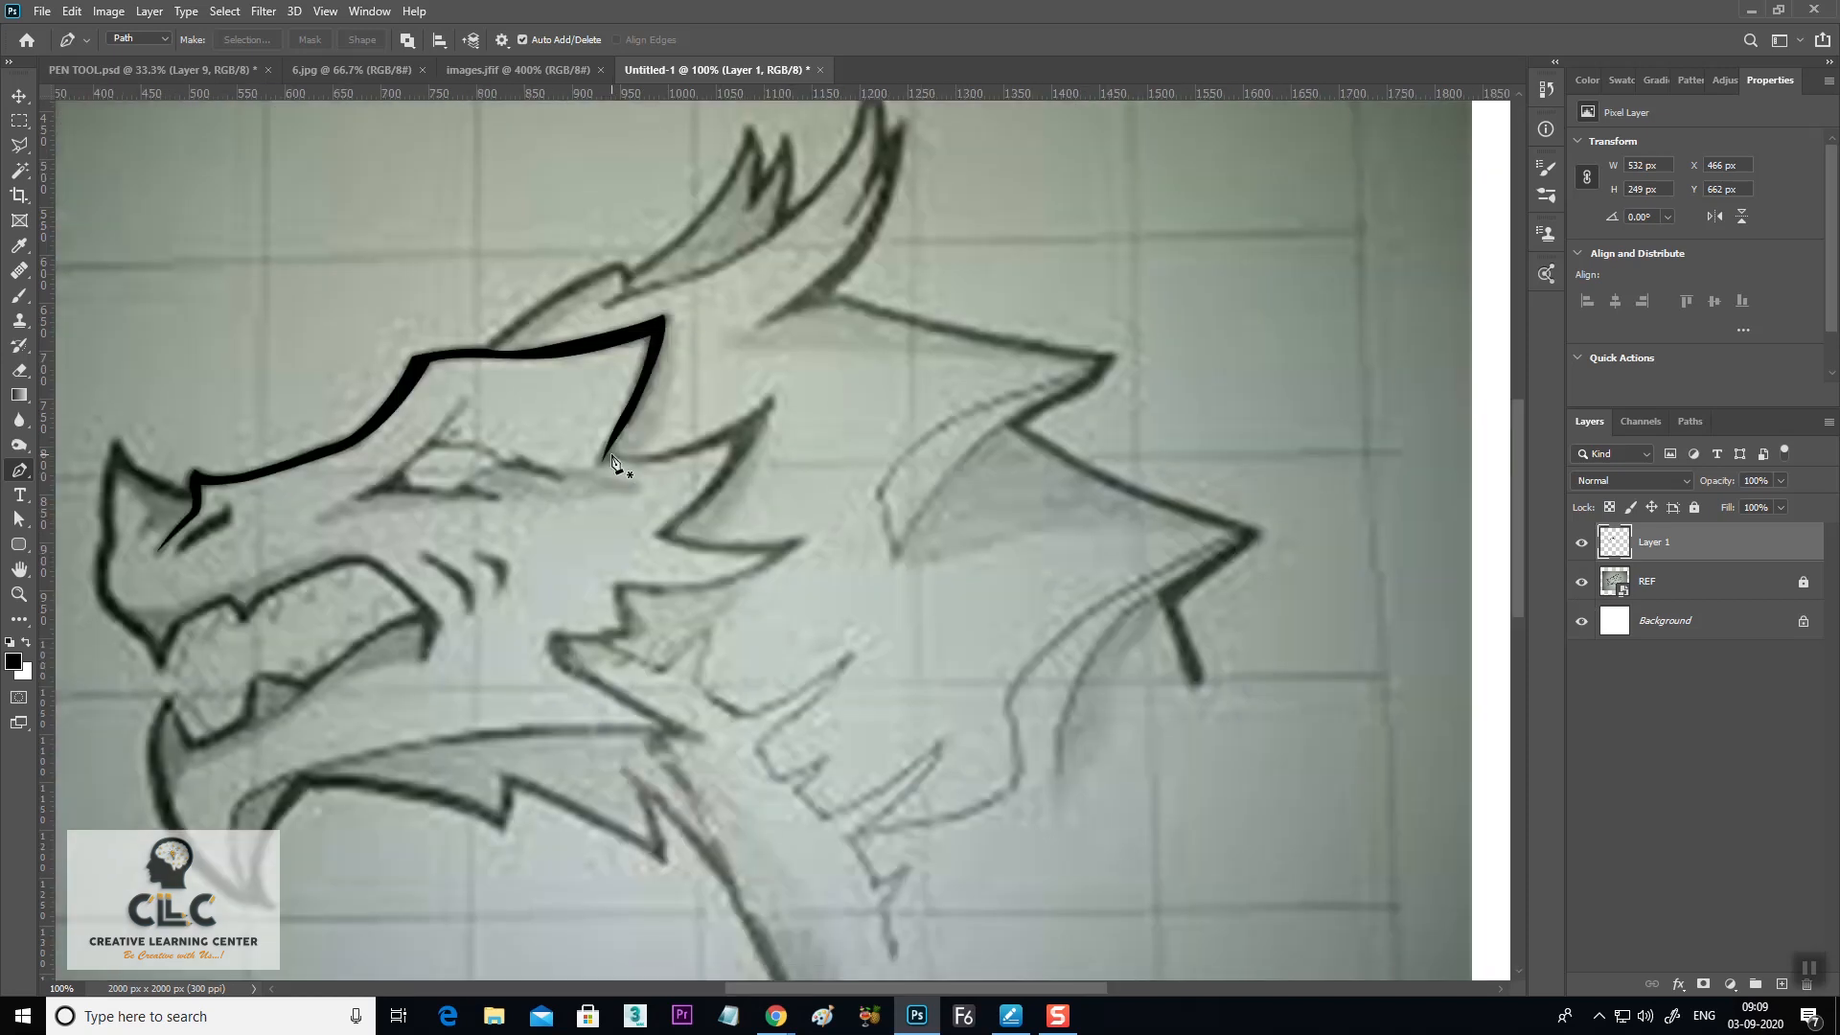
left_click(610, 454)
left_click_drag(772, 401, 871, 324)
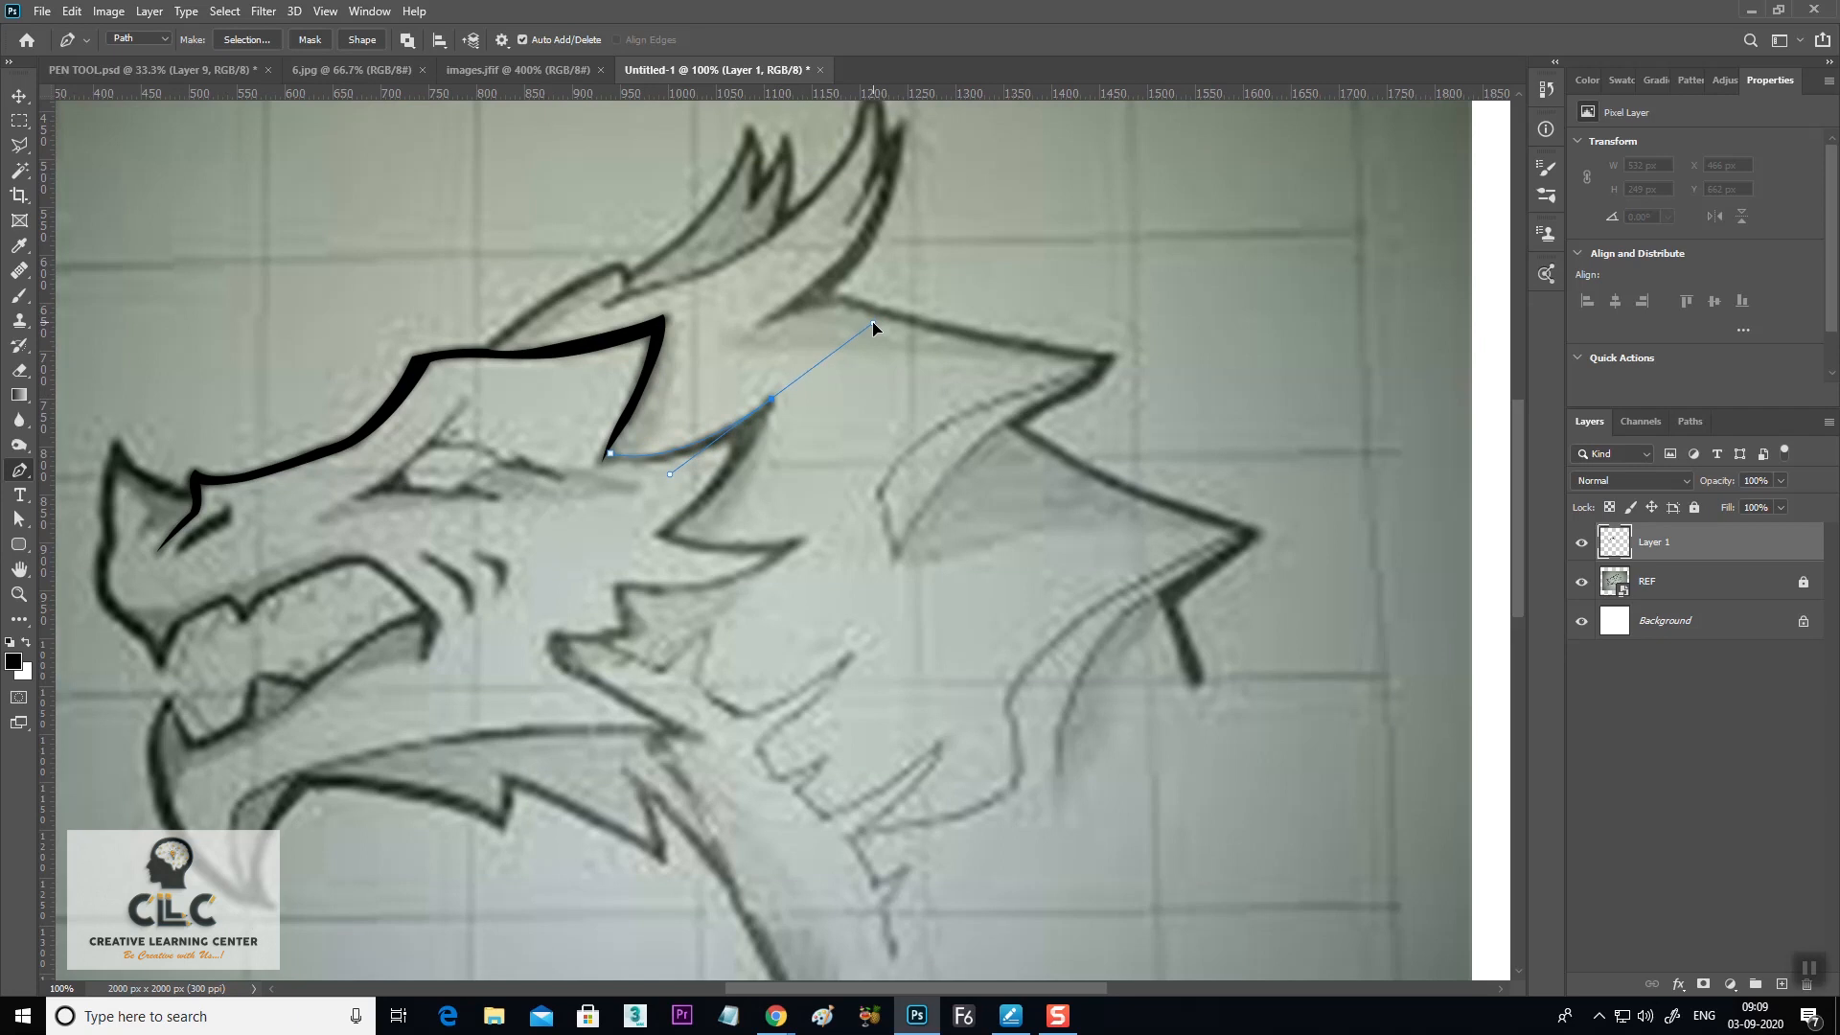
left_click(773, 403, "alt")
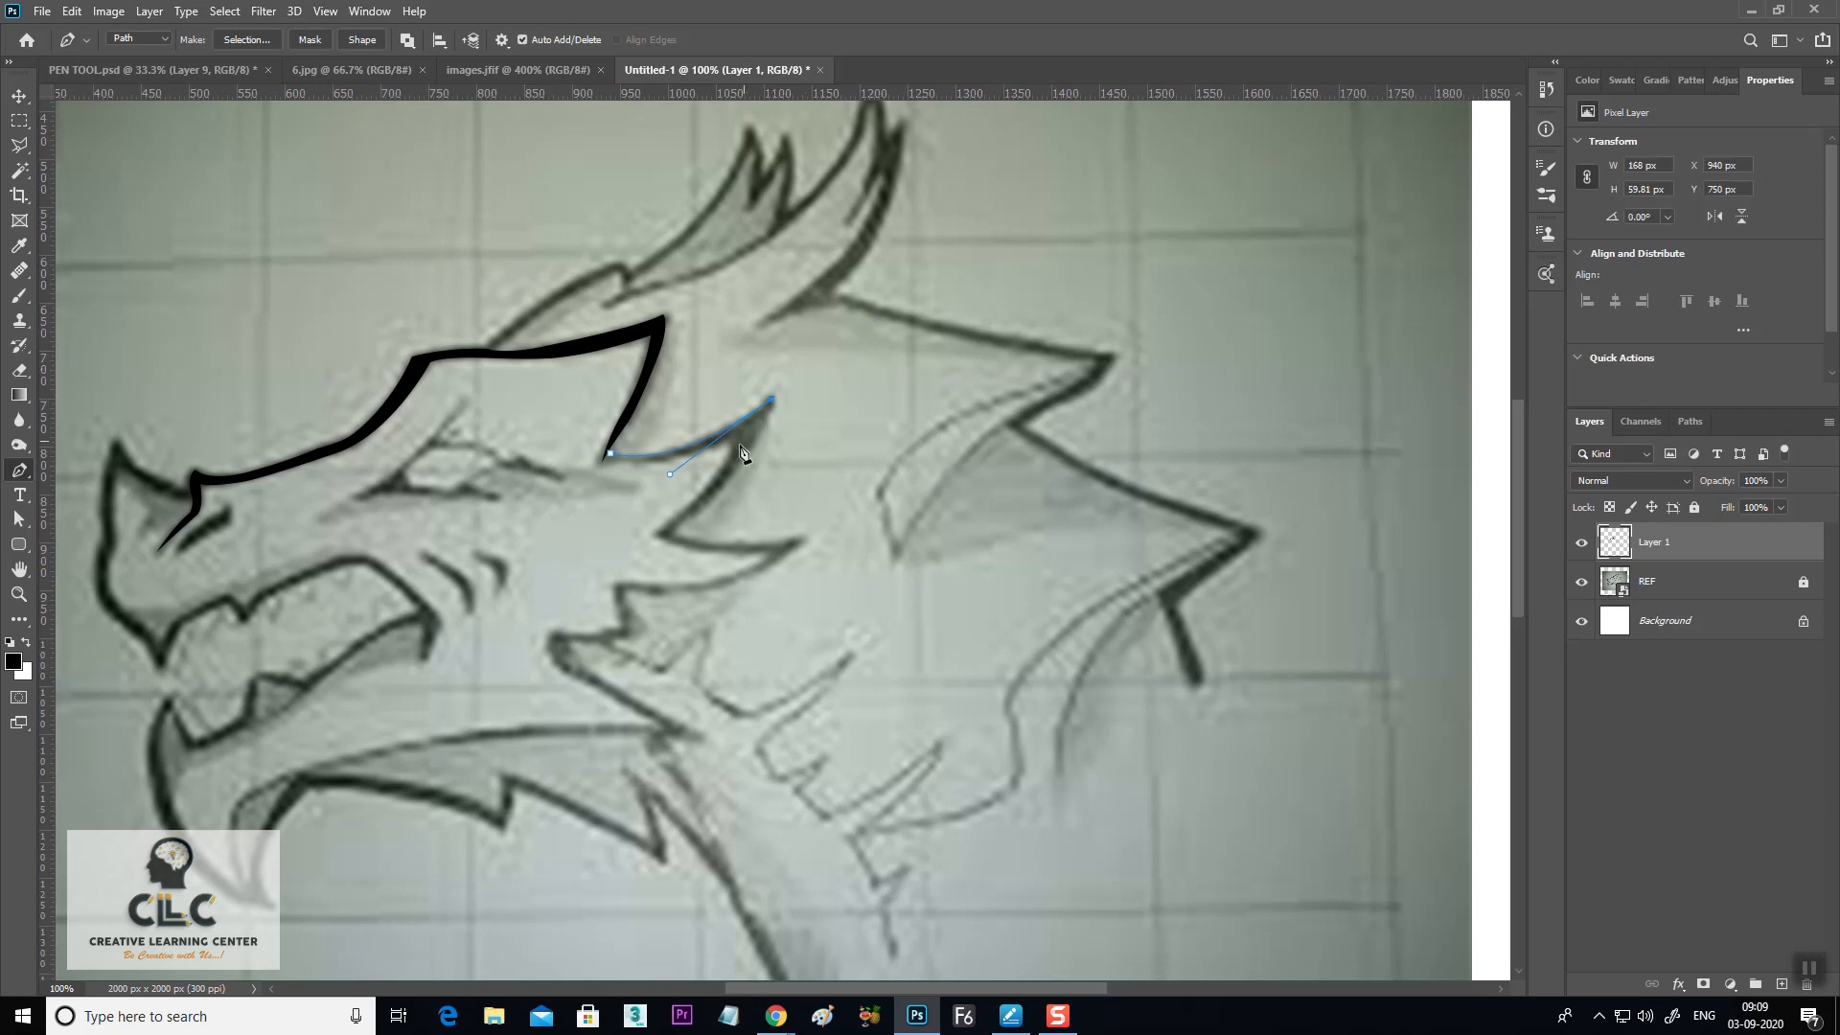
left_click_drag(675, 533, 597, 592)
left_click(676, 534, "alt")
left_click_drag(801, 539, 855, 521)
left_click(803, 539, "alt")
Extend the cheek outline from the second spike around the lower cheek point and down to the neck corner
left_click_drag(604, 591, 486, 582)
left_click(561, 639)
left_click_drag(564, 650, 538, 639)
left_click(561, 640, "alt")
left_click_drag(562, 658, 626, 698)
left_click(632, 694)
left_click_drag(686, 729, 710, 741)
left_click(698, 733, "alt")
Turn the outline back from the neck corner around the lower cheek point, following the other edge of the thick line
left_click_drag(889, 710, 936, 638)
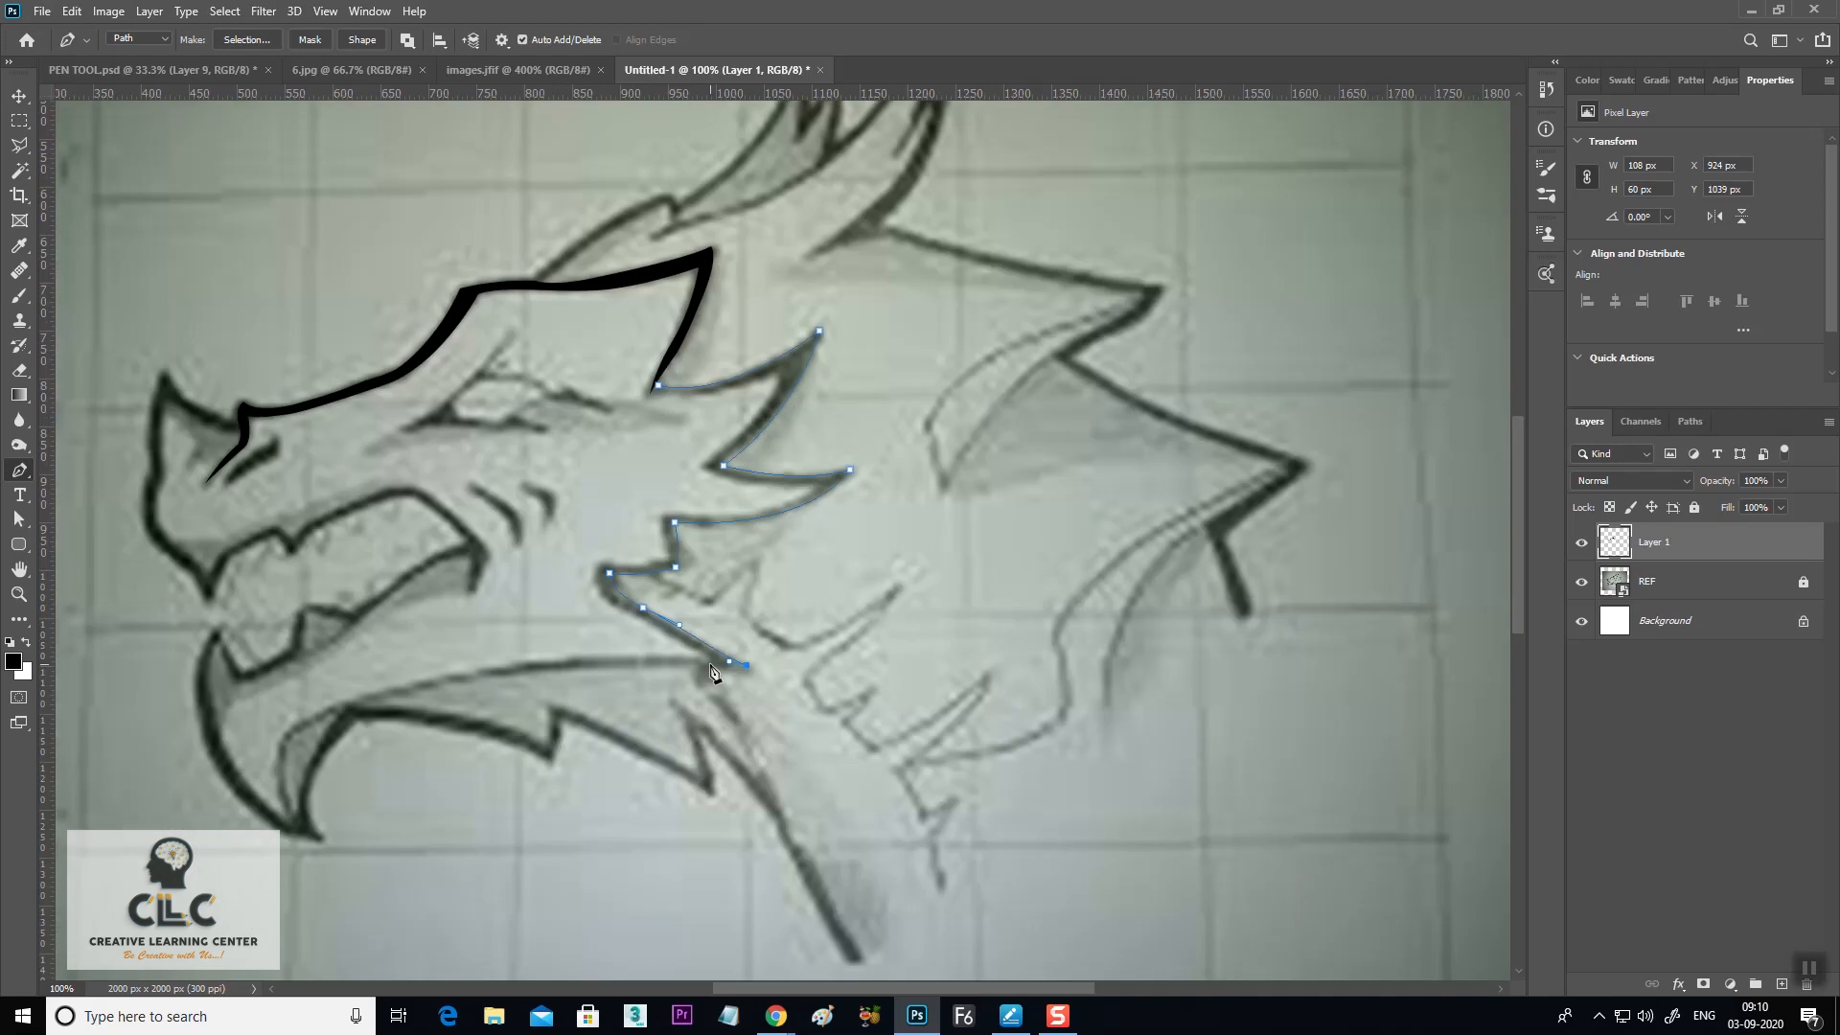
left_click(717, 665)
left_click_drag(623, 610, 843, 470)
left_click(613, 605, "alt")
left_click(608, 562, "alt")
left_click(668, 554, "alt")
left_click(664, 516)
Finish the outline back around the two cheek spikes to its starting point at the brow spike
left_click(812, 487, "alt")
left_click_drag(702, 467, 674, 457)
left_click(702, 468, "alt")
mouse_move(779, 373)
left_mouse_down()
mouse_move(764, 360)
mouse_move(781, 346)
left_mouse_up()
left_click(779, 374, "alt")
left_click_drag(659, 388, 613, 373)
Convert the cheek outline to a selection, fill it with black on a new layer, and deselect it
key("ctrl+Return")
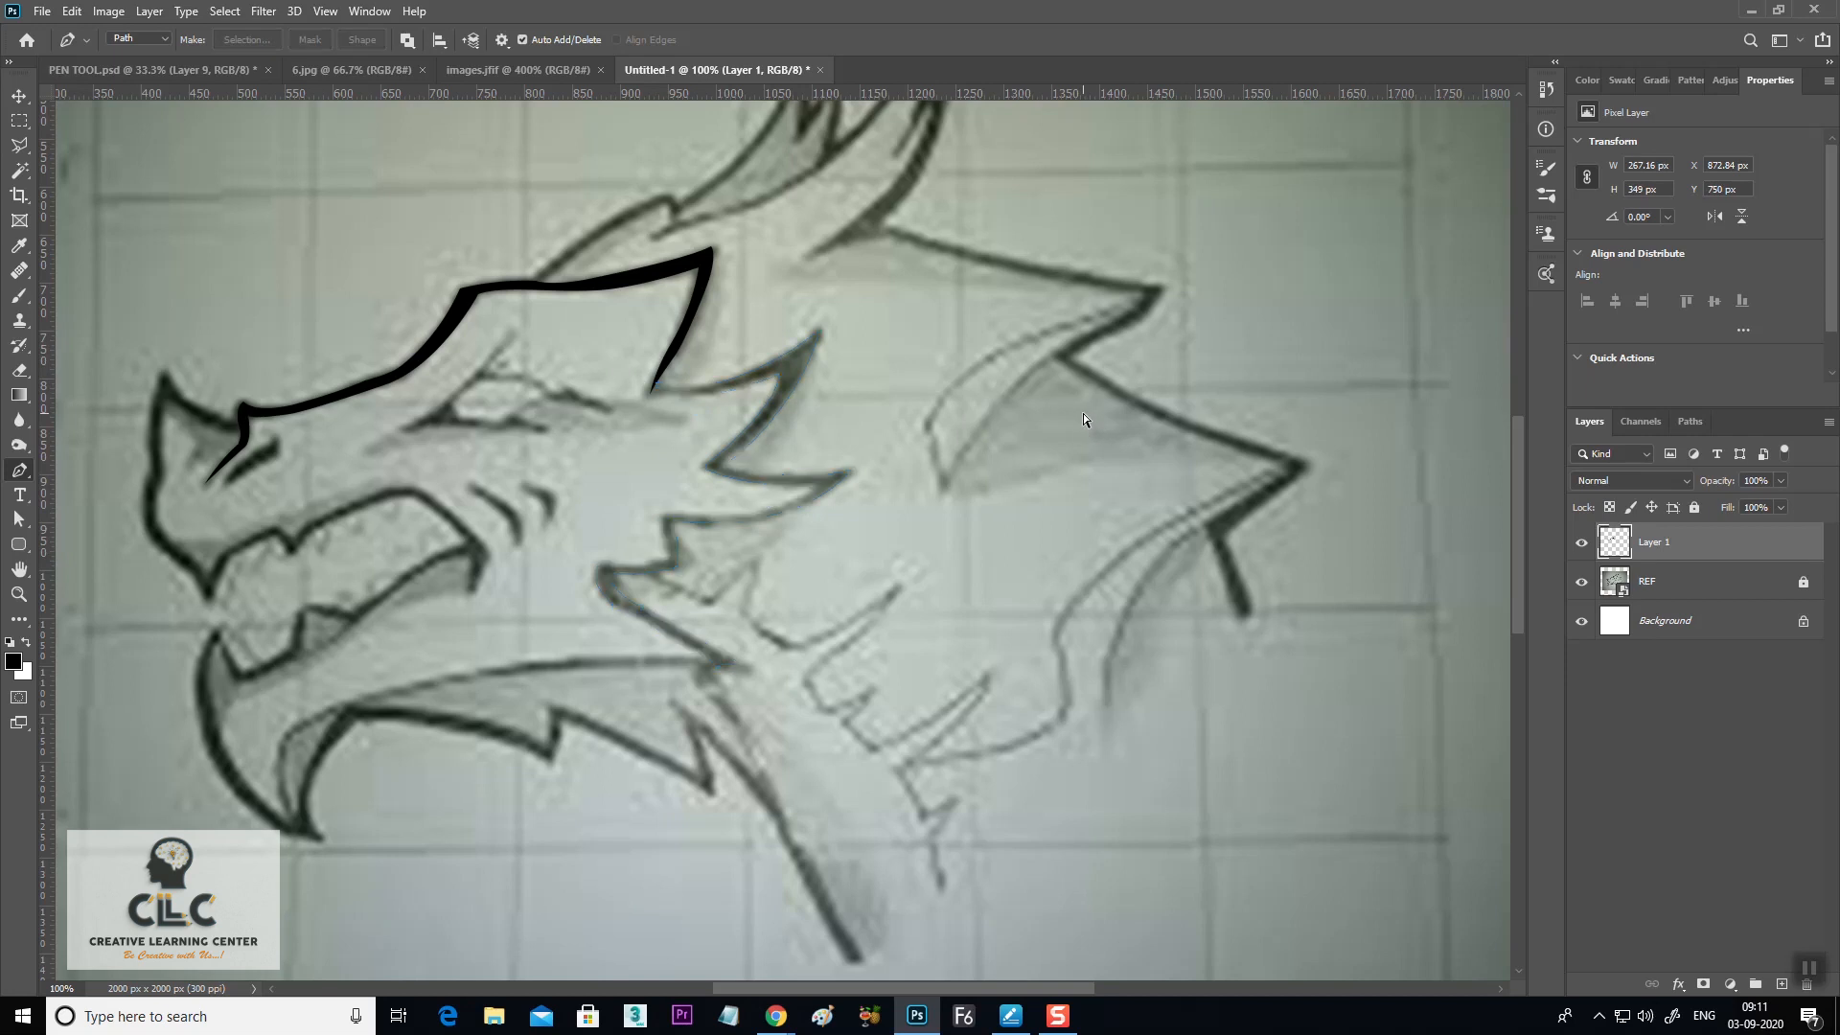
left_click(1780, 984)
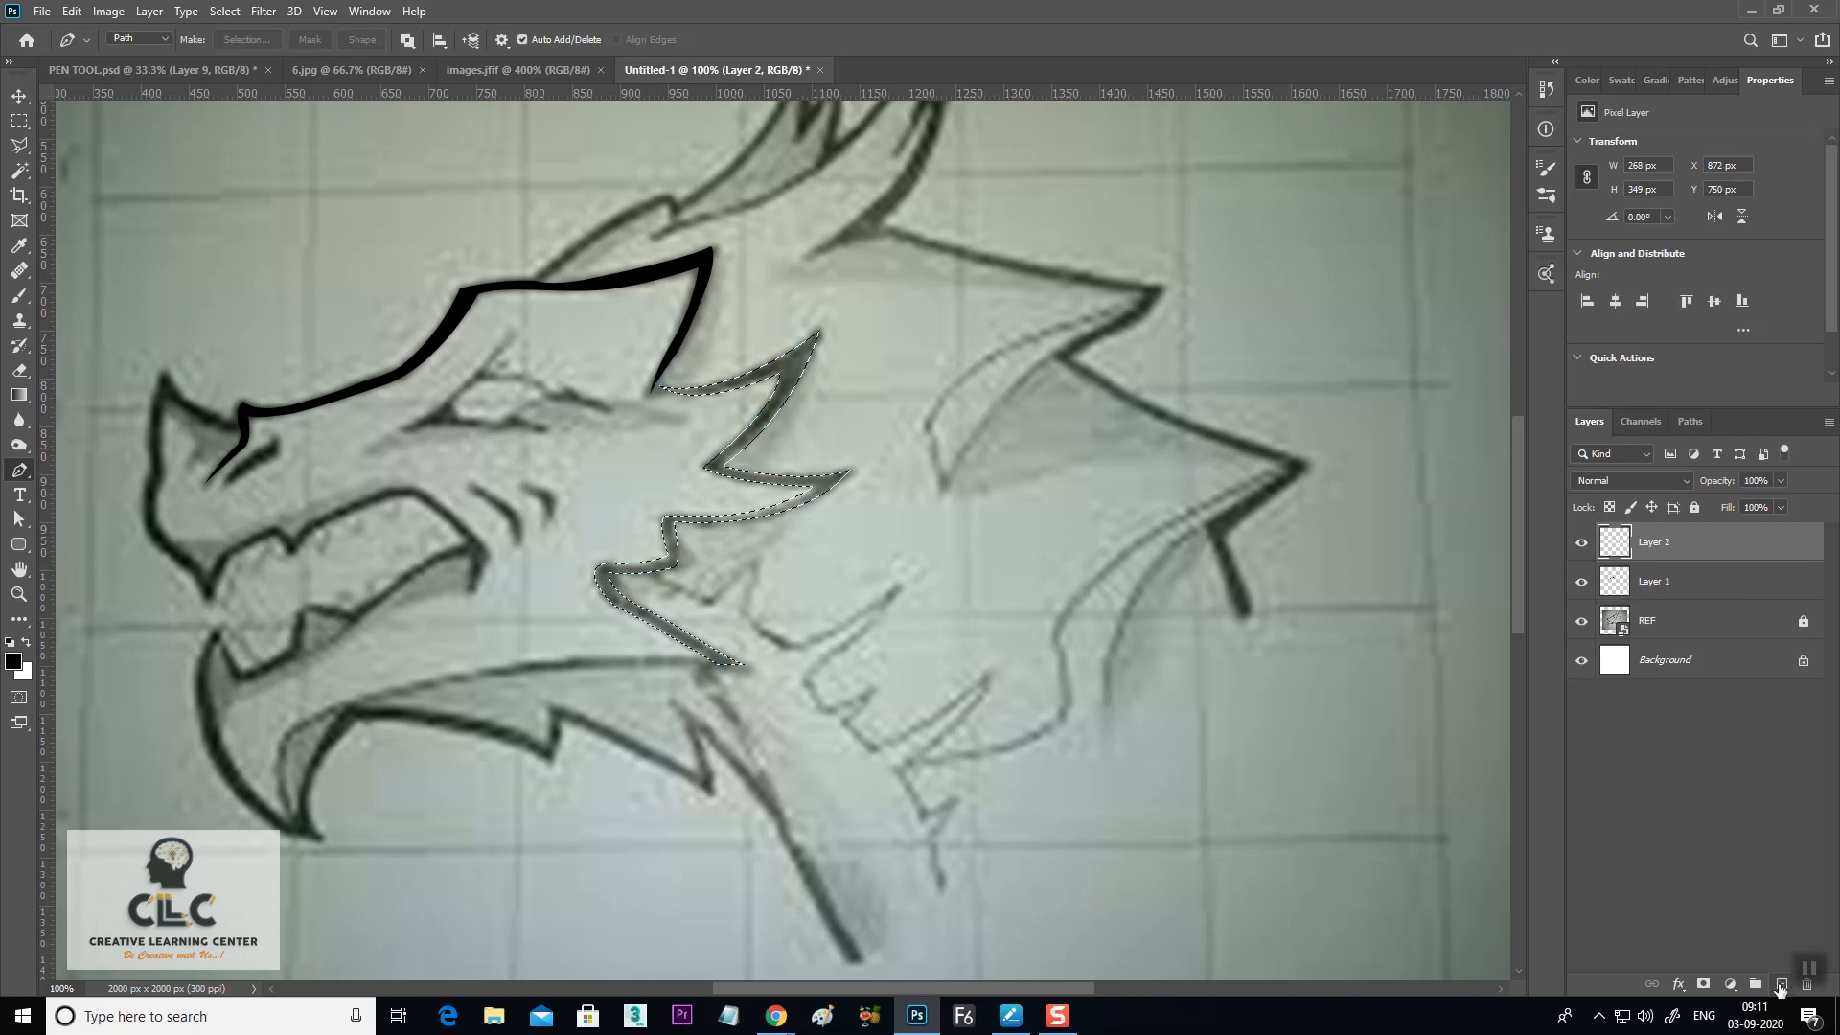
key("alt+BackSpace")
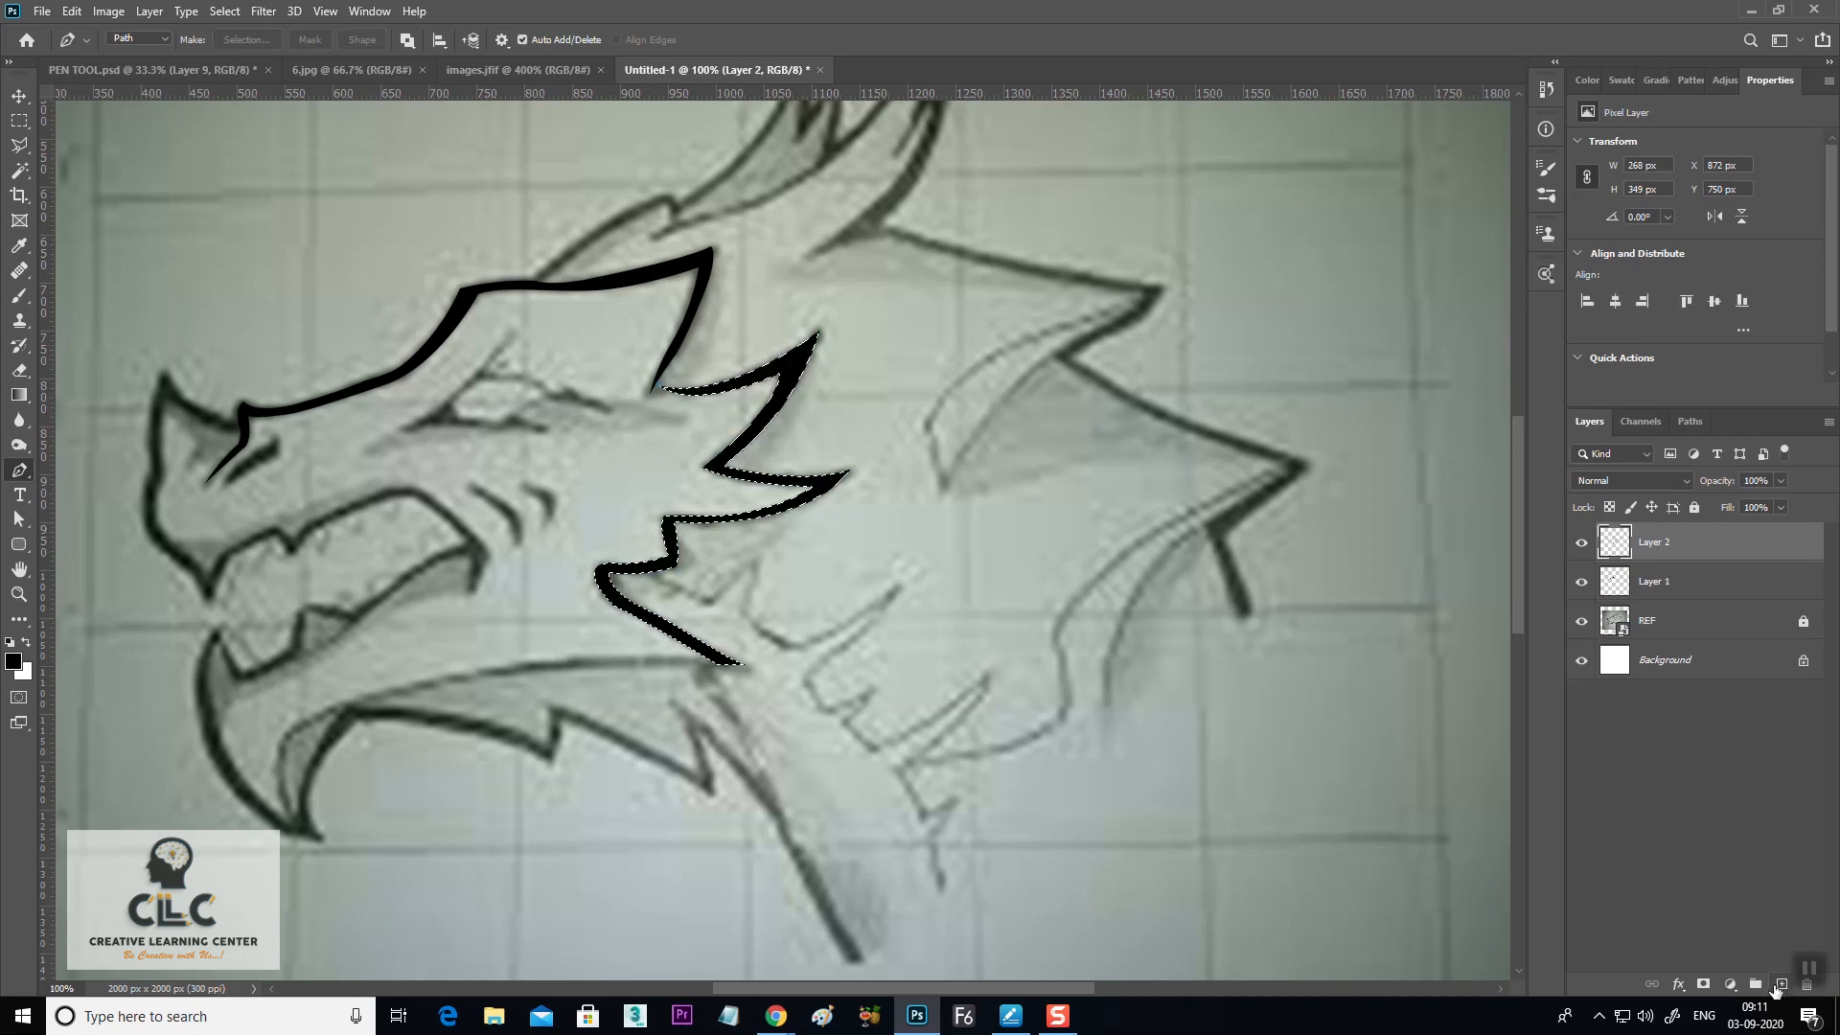
key("ctrl+d")
Trace an open Pen tool path from the chin's hooked tip along the lower jaw's inner curve to the neck corner
left_click_drag(836, 617, 965, 478)
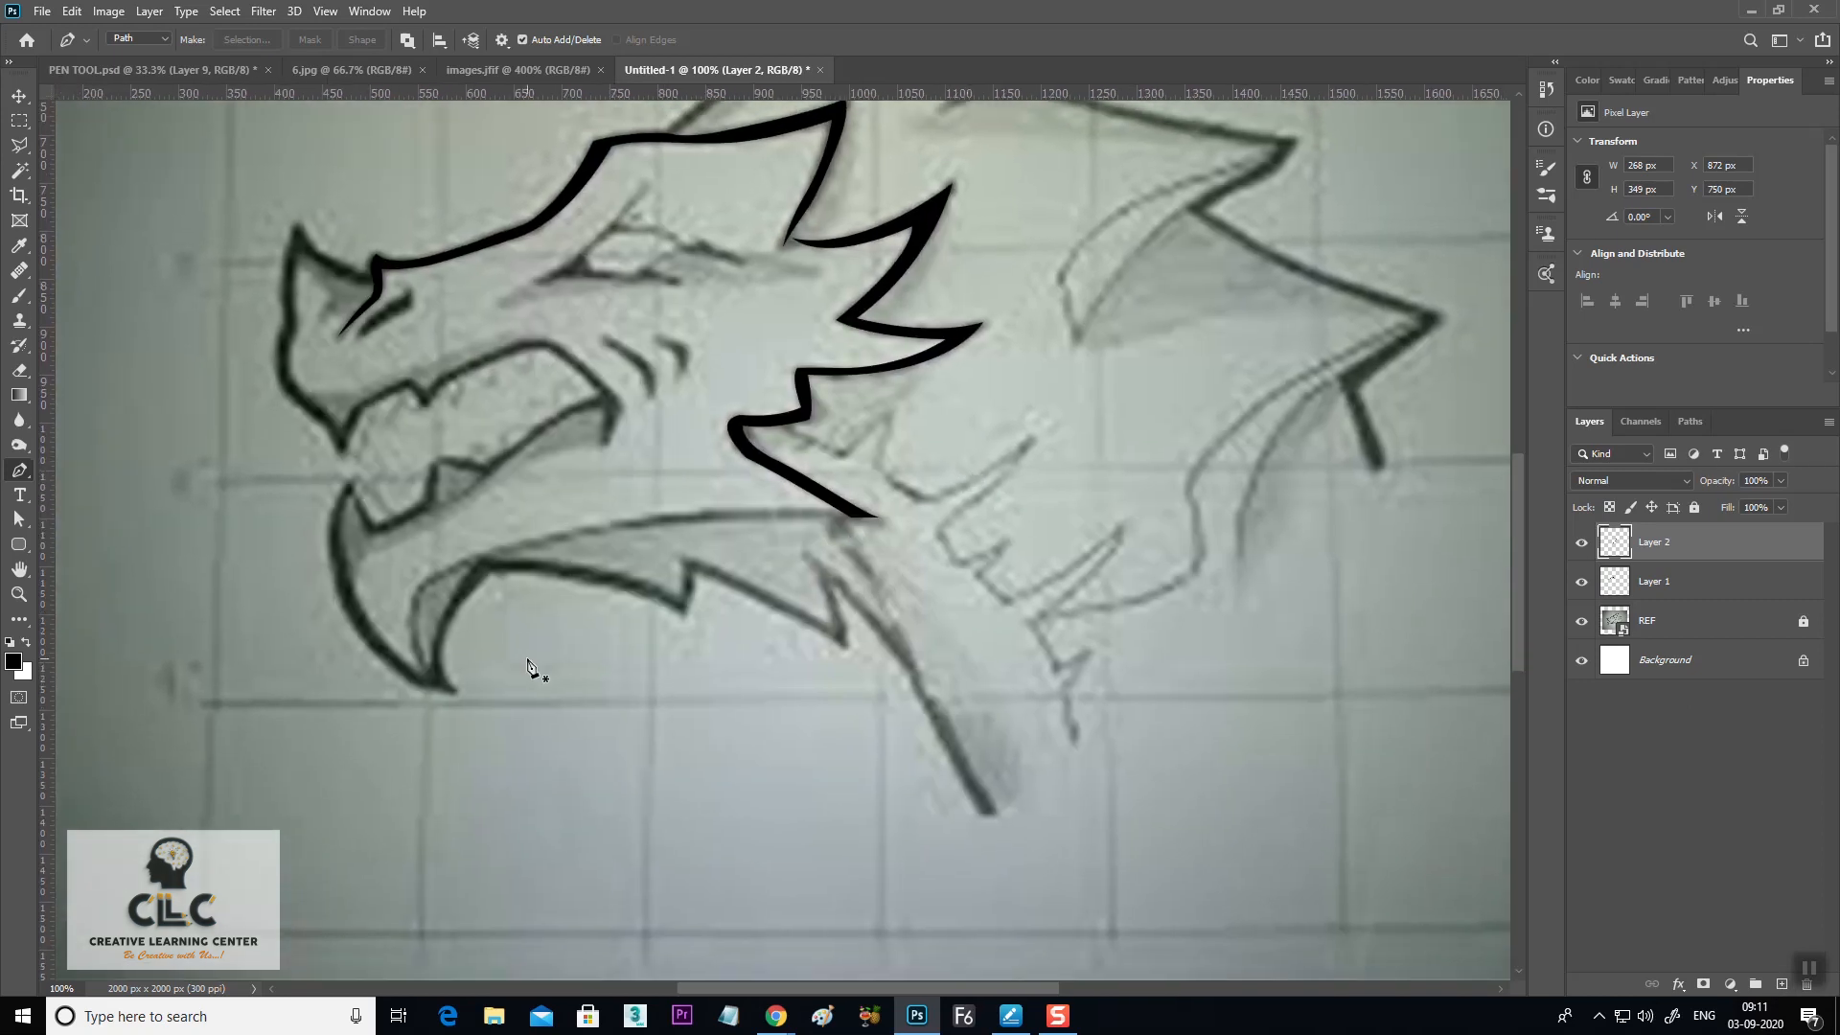
left_click(422, 671)
left_click_drag(461, 575, 485, 554)
left_click_drag(851, 518, 1115, 527)
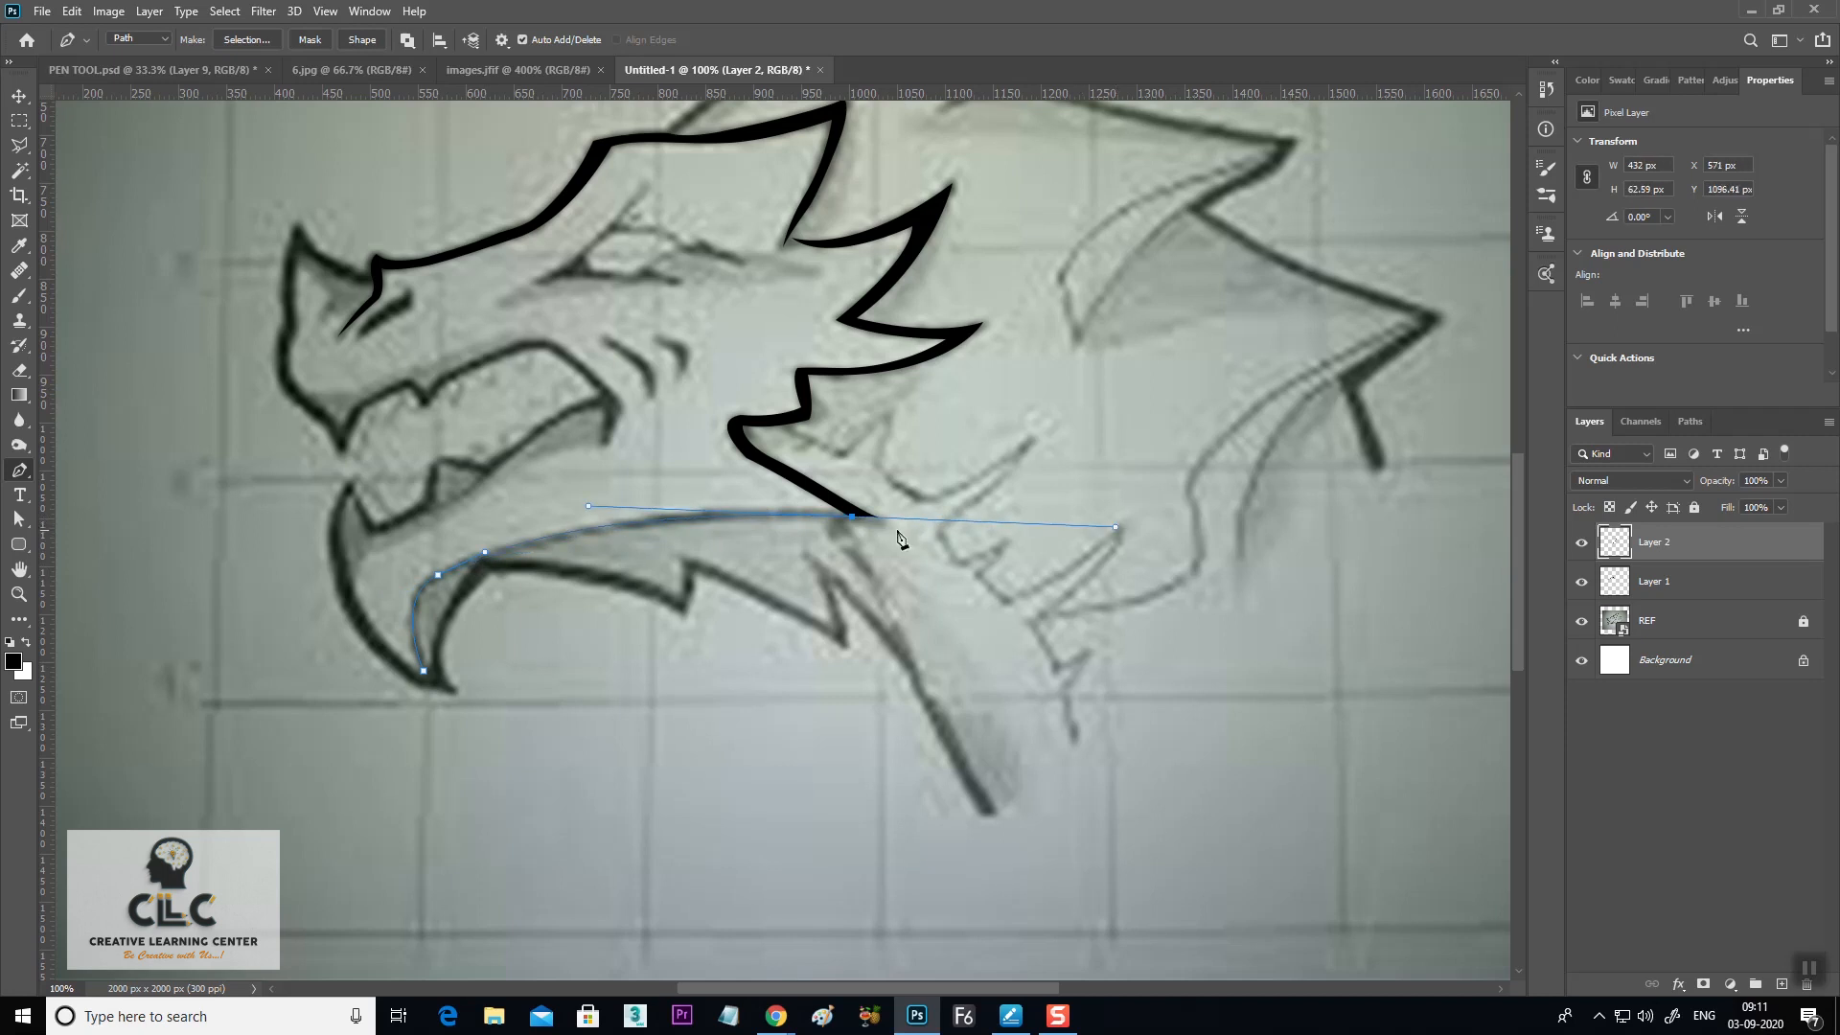
left_click(854, 520)
Add a new layer for the jaw line and set the Brush tool's size to 15 px
left_click(1782, 984)
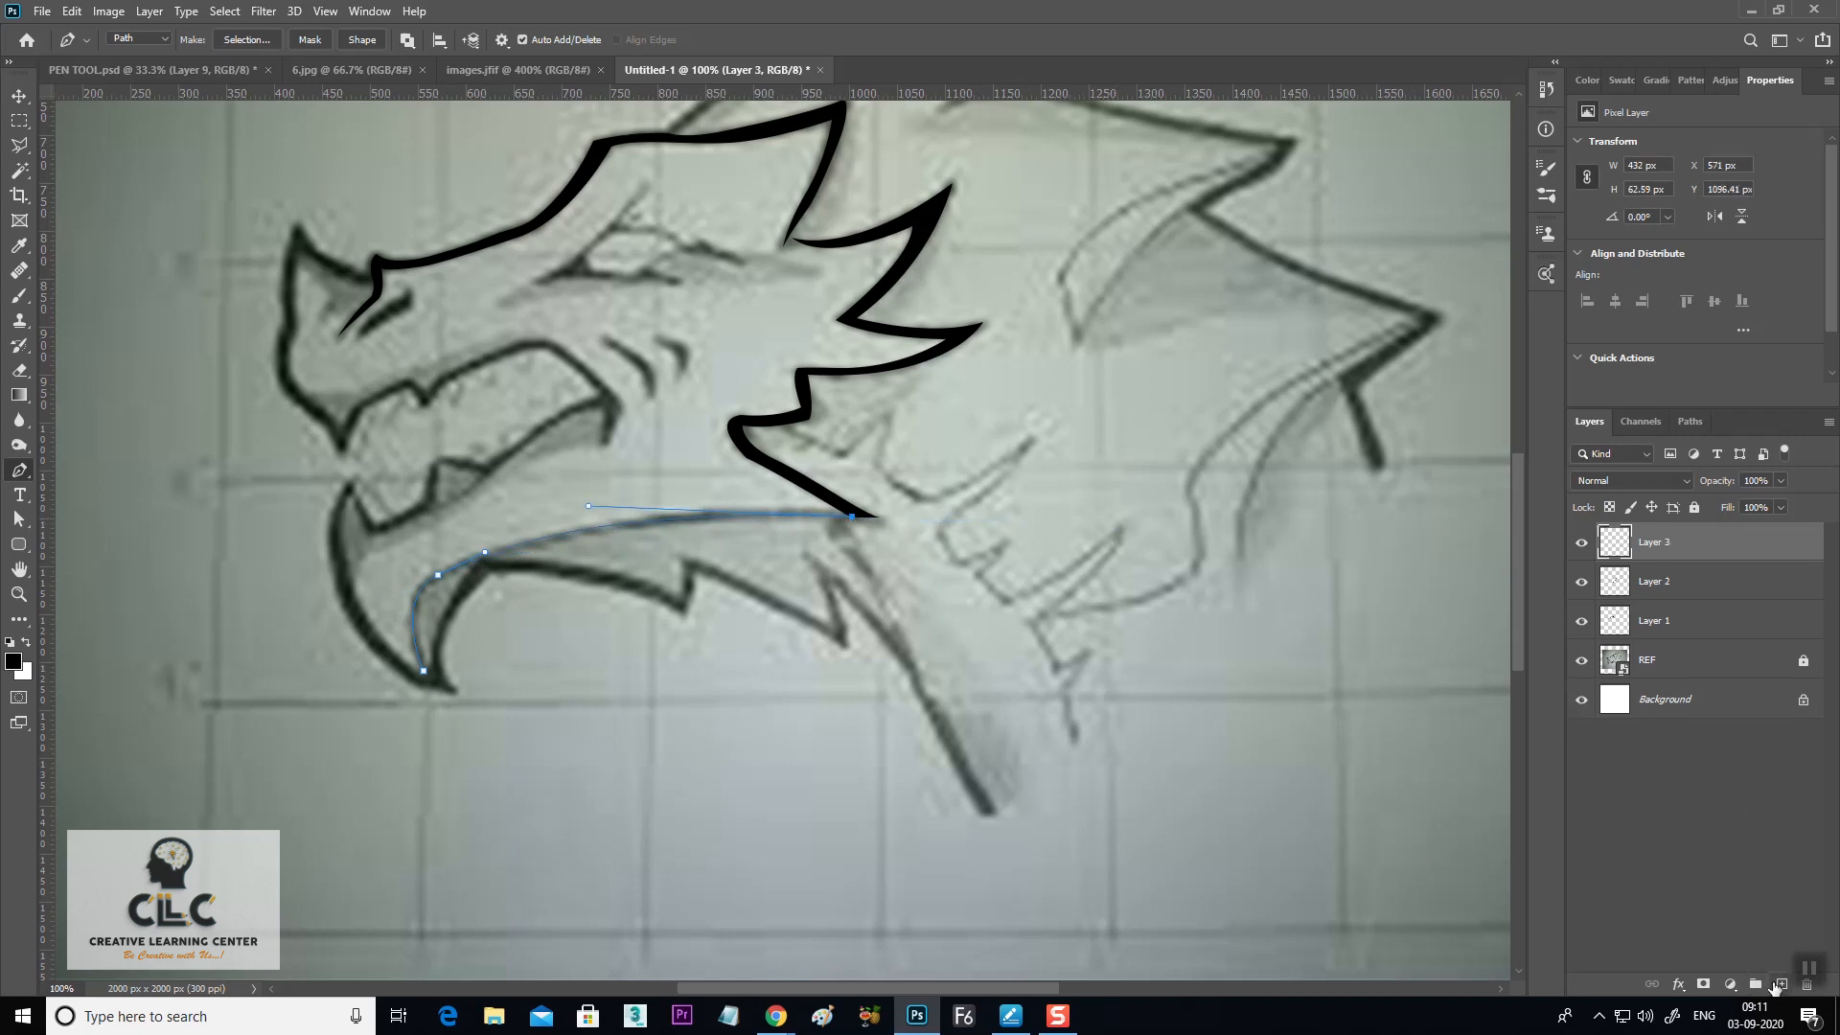
right_click(722, 522)
left_click(729, 528)
left_click(19, 295)
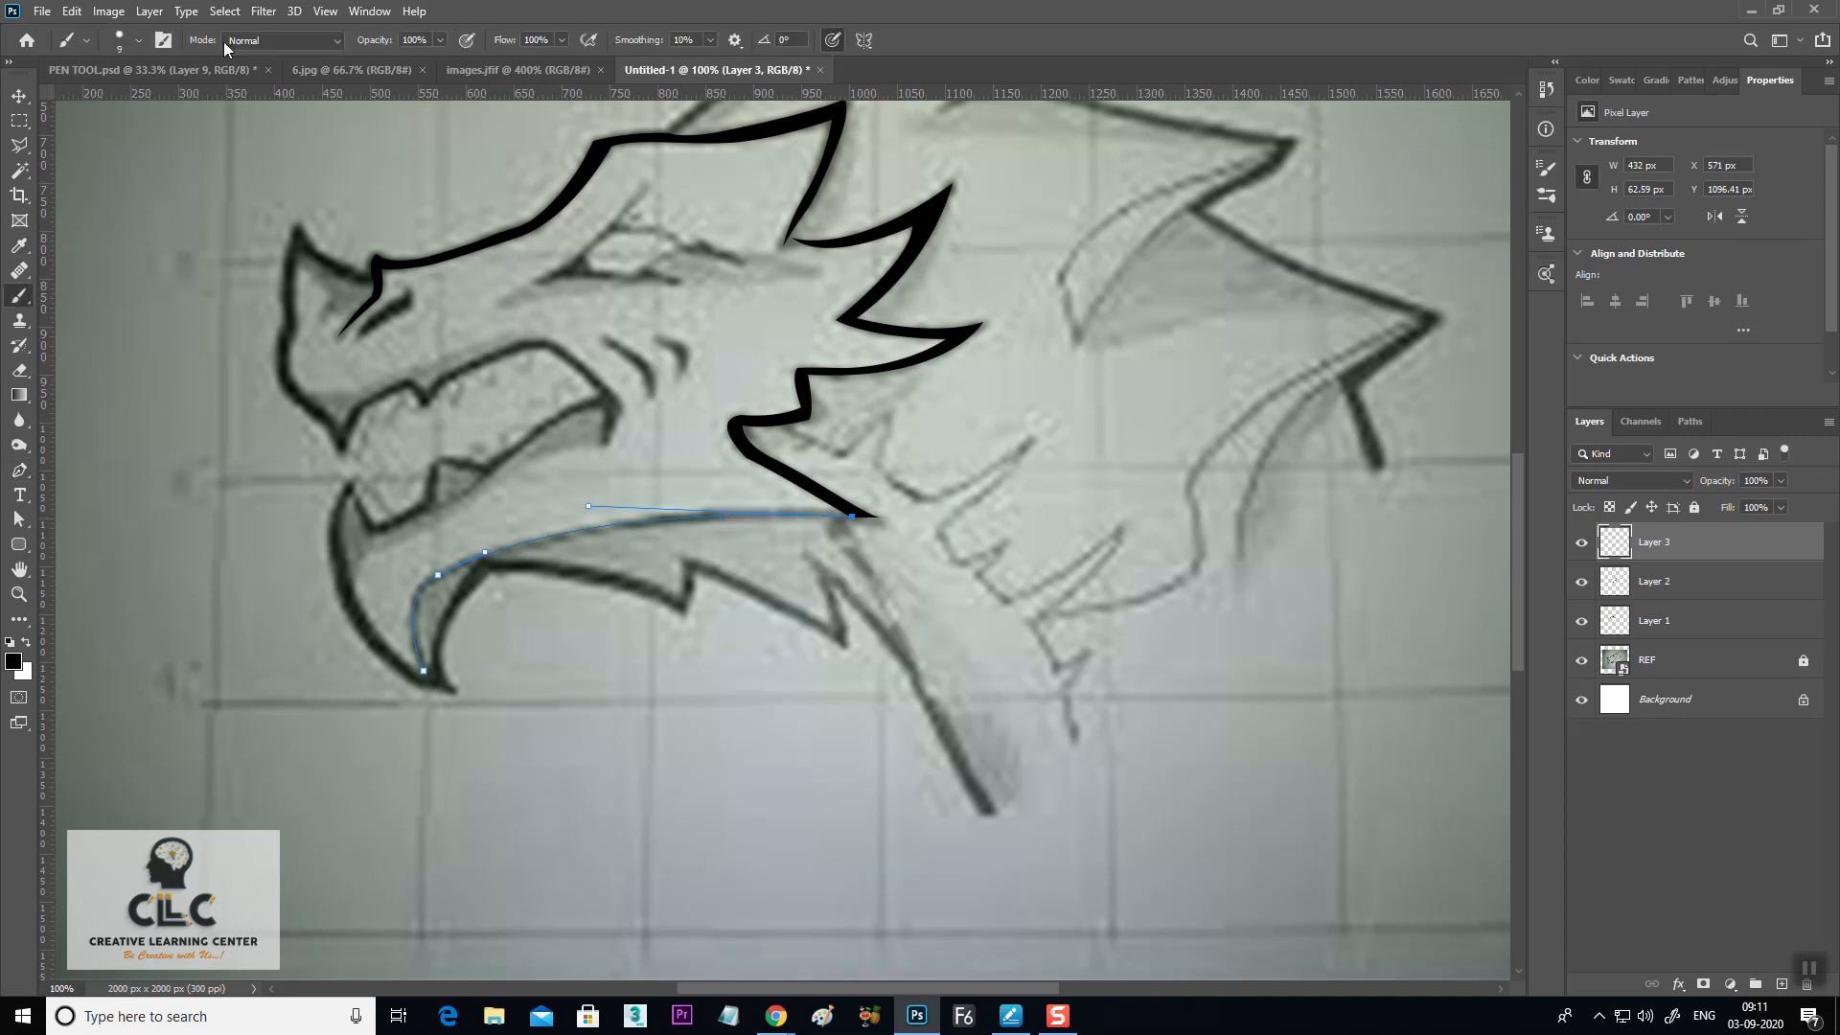
left_click(138, 40)
left_click_drag(113, 101, 116, 101)
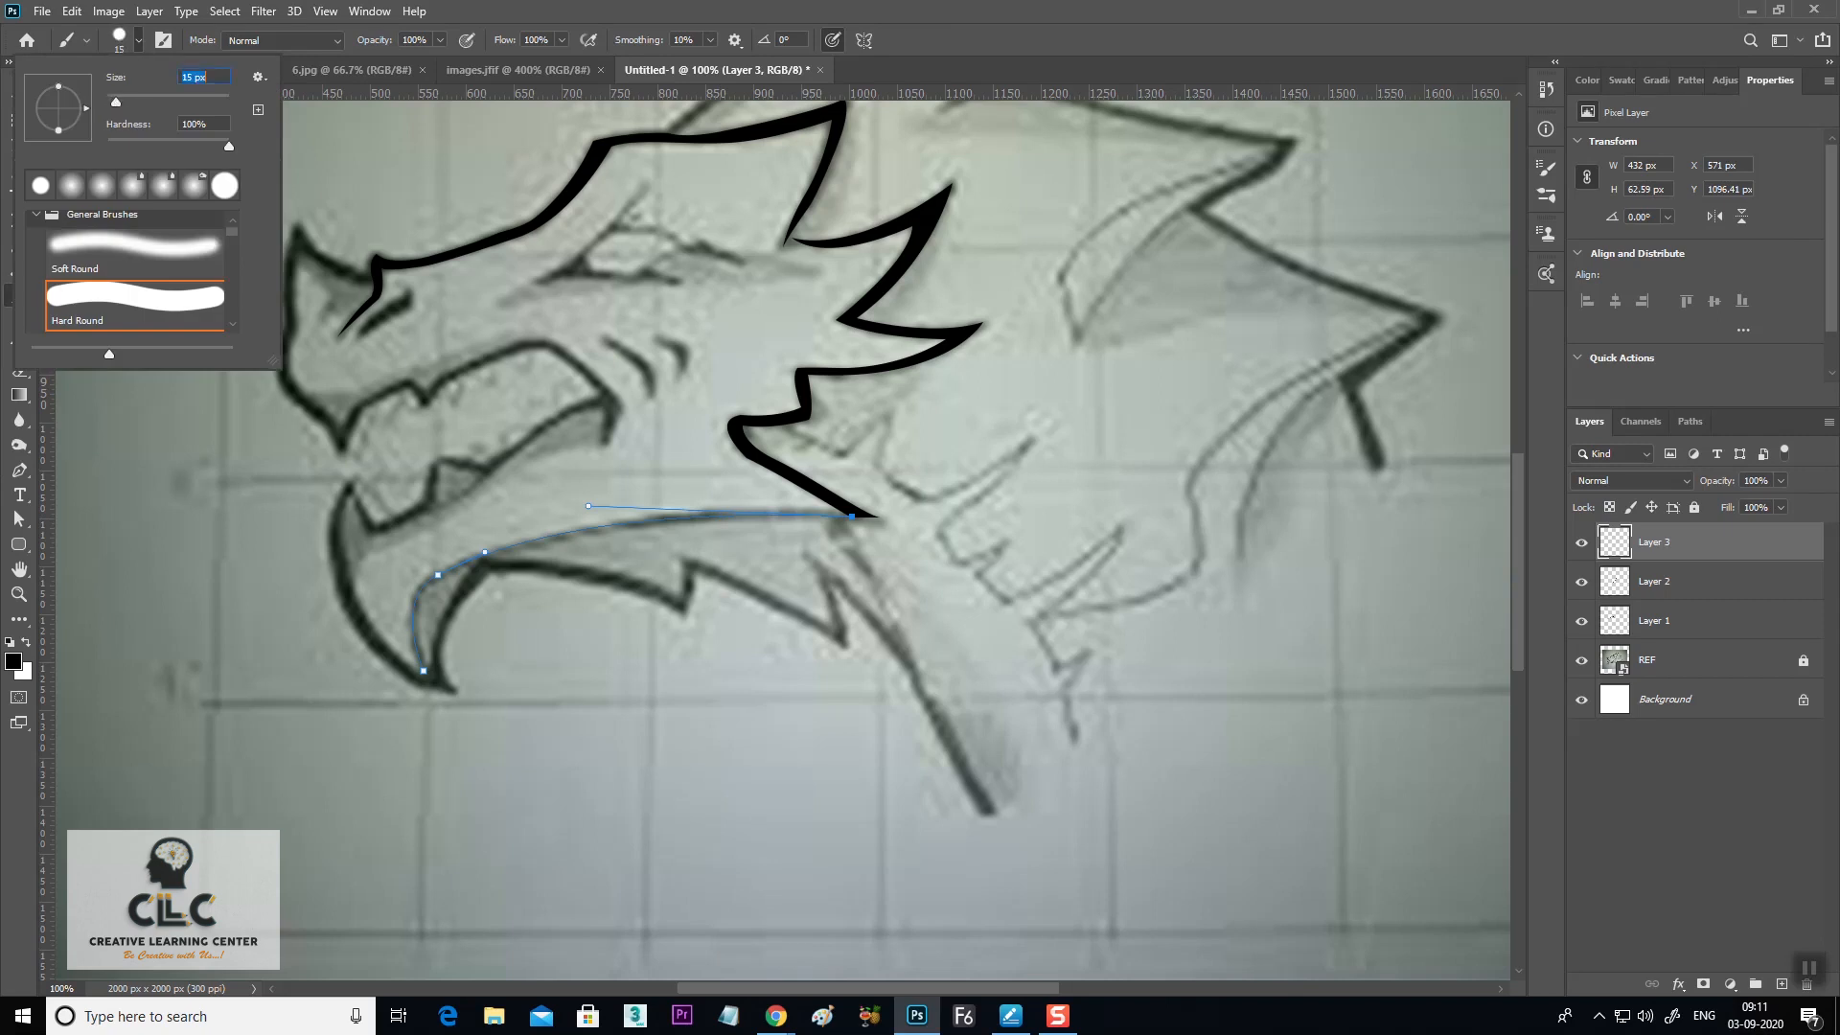
Try stroking the jaw path with the 15 px brush and simulated pressure, hide the path, and undo the stroke
left_click(581, 15)
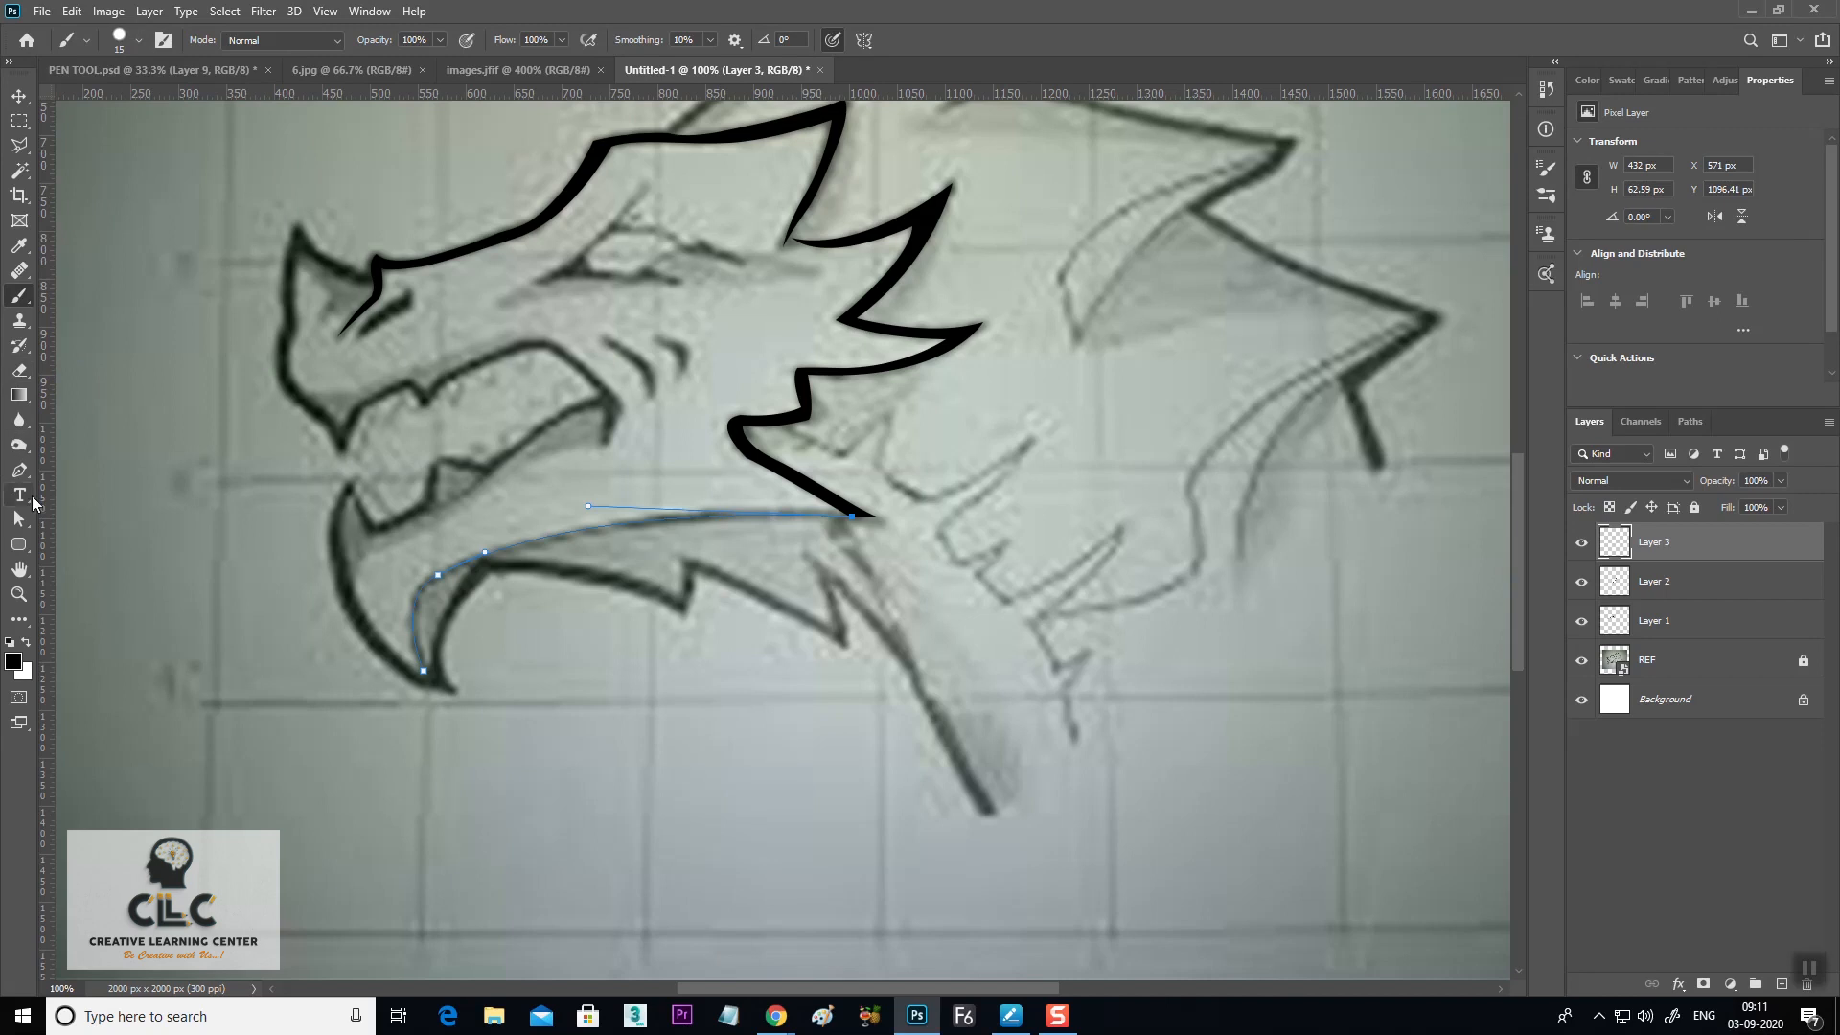
left_click(19, 469)
right_click(734, 518)
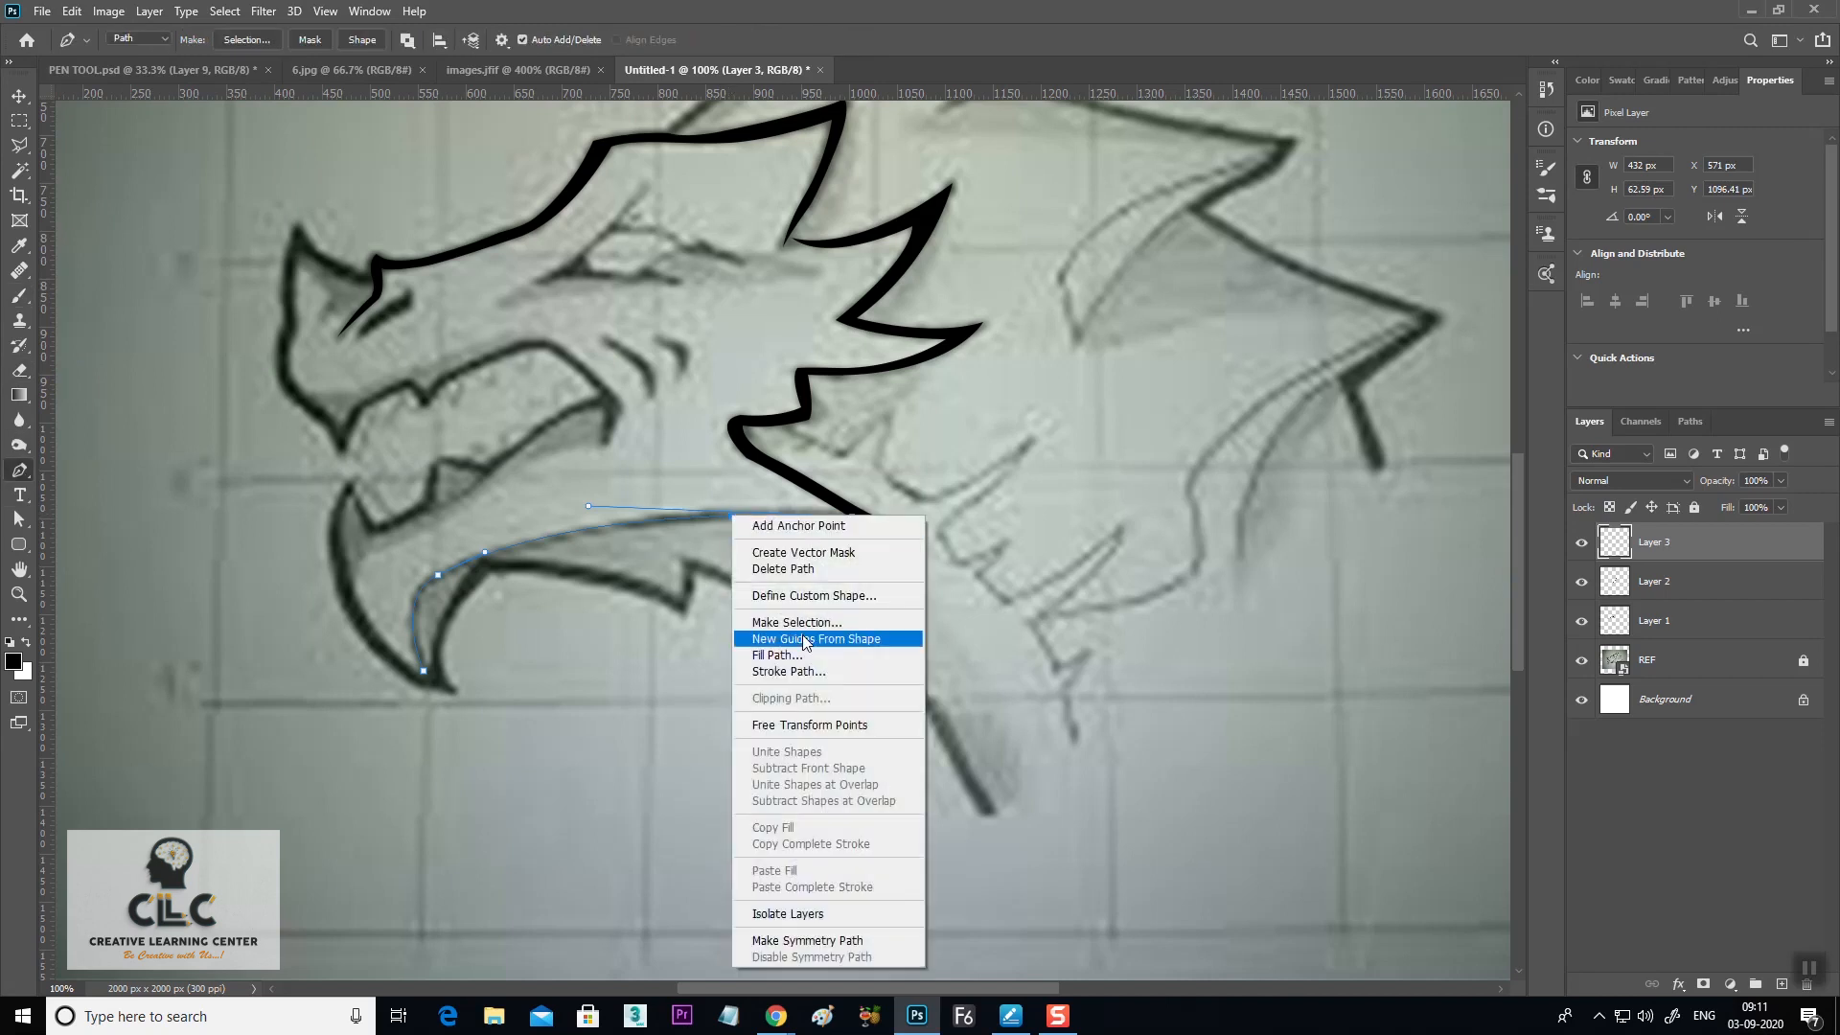
left_click(788, 670)
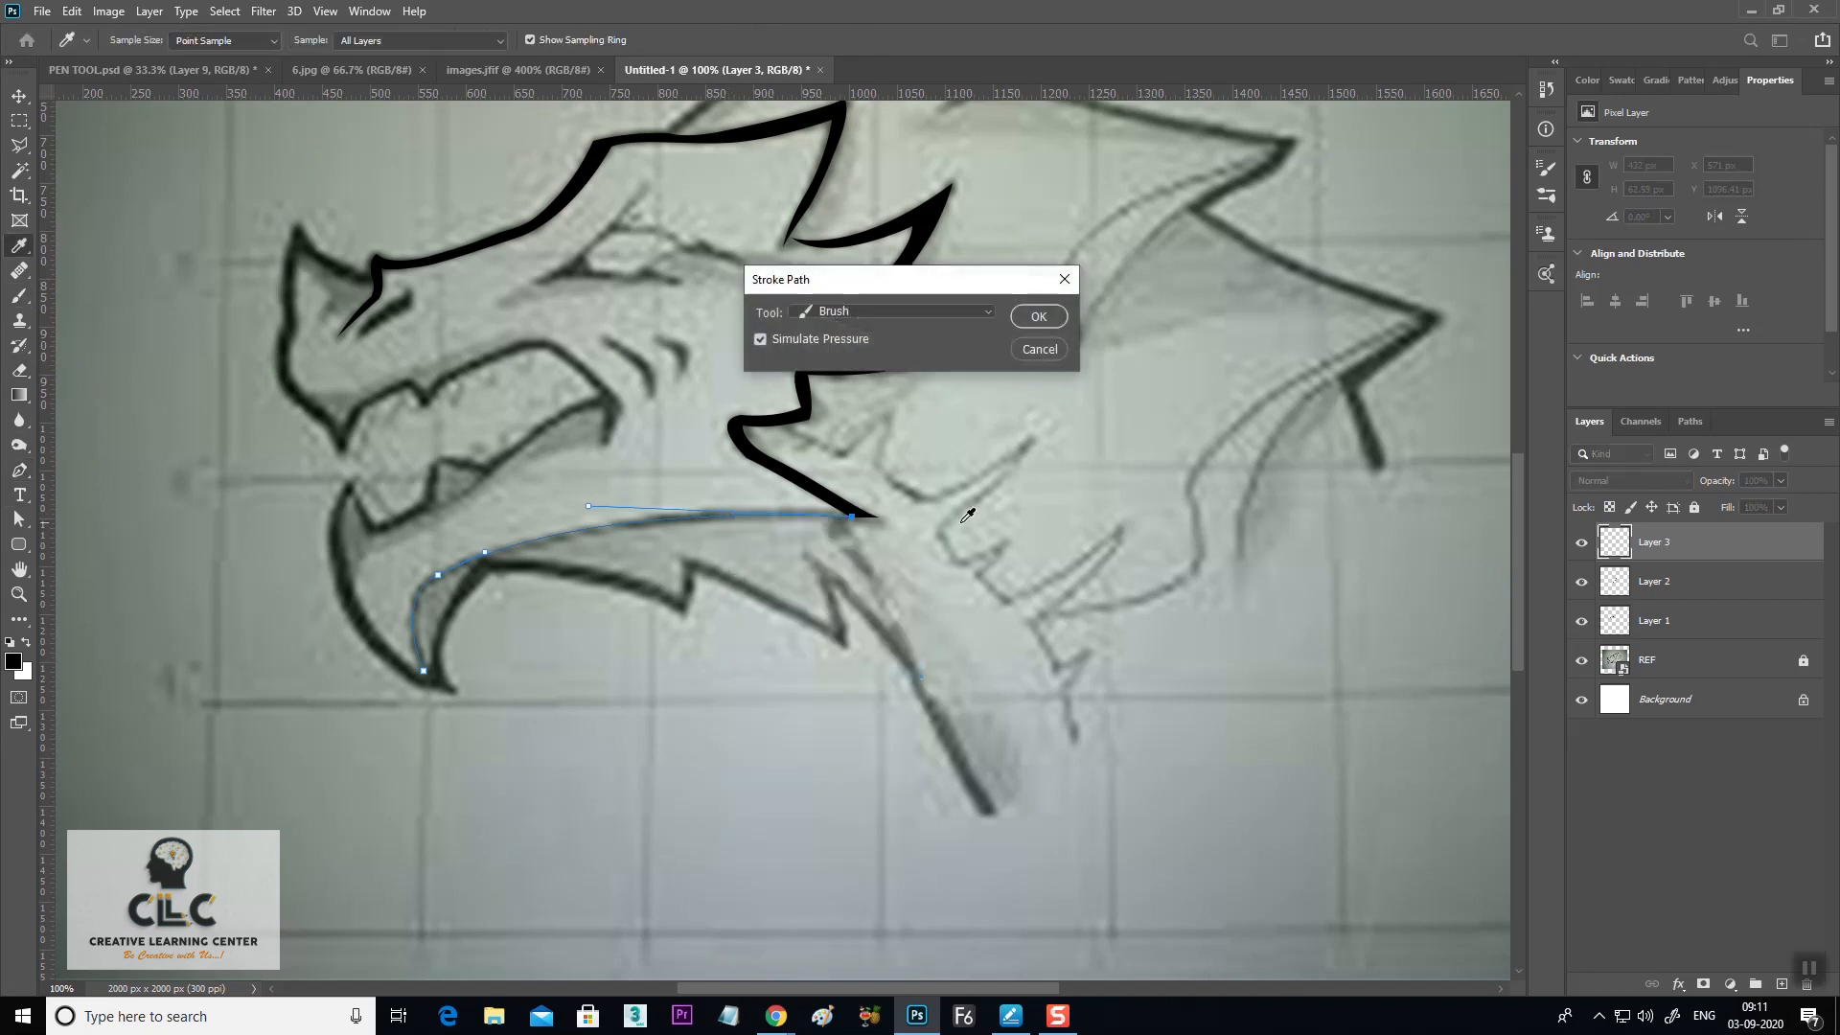
left_click(1034, 329)
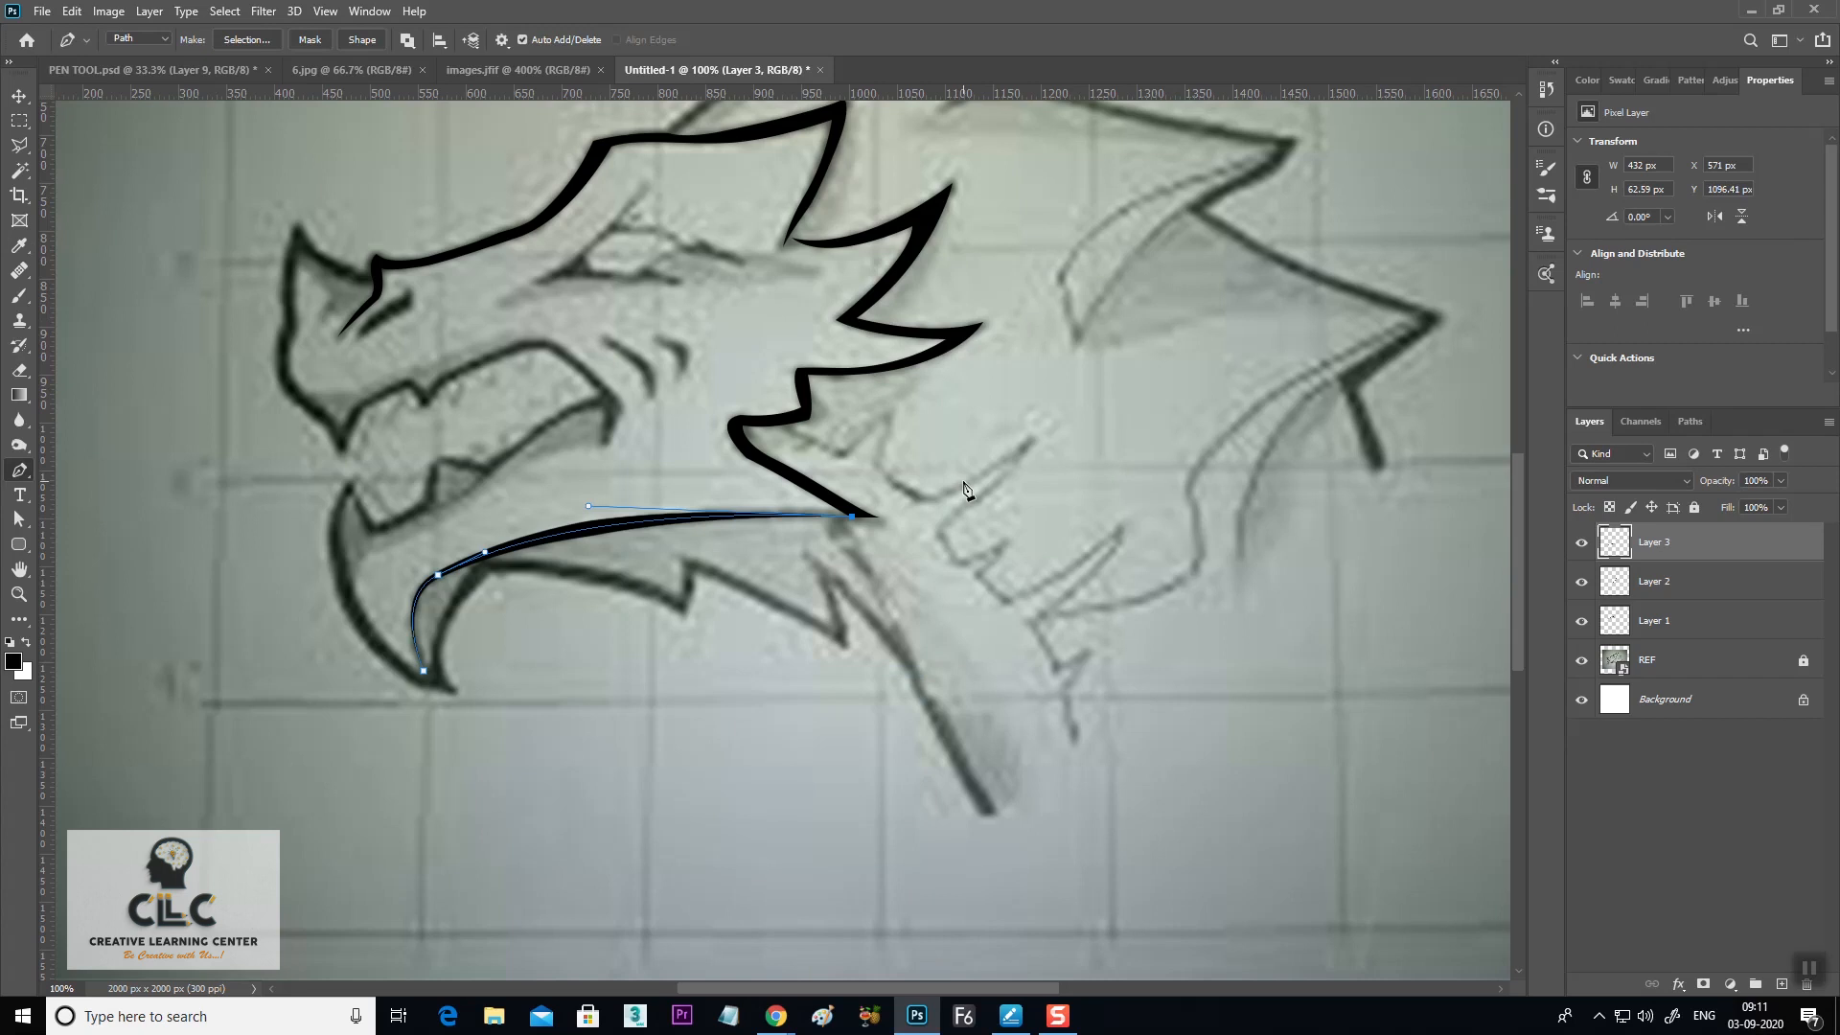
key("ctrl+Return")
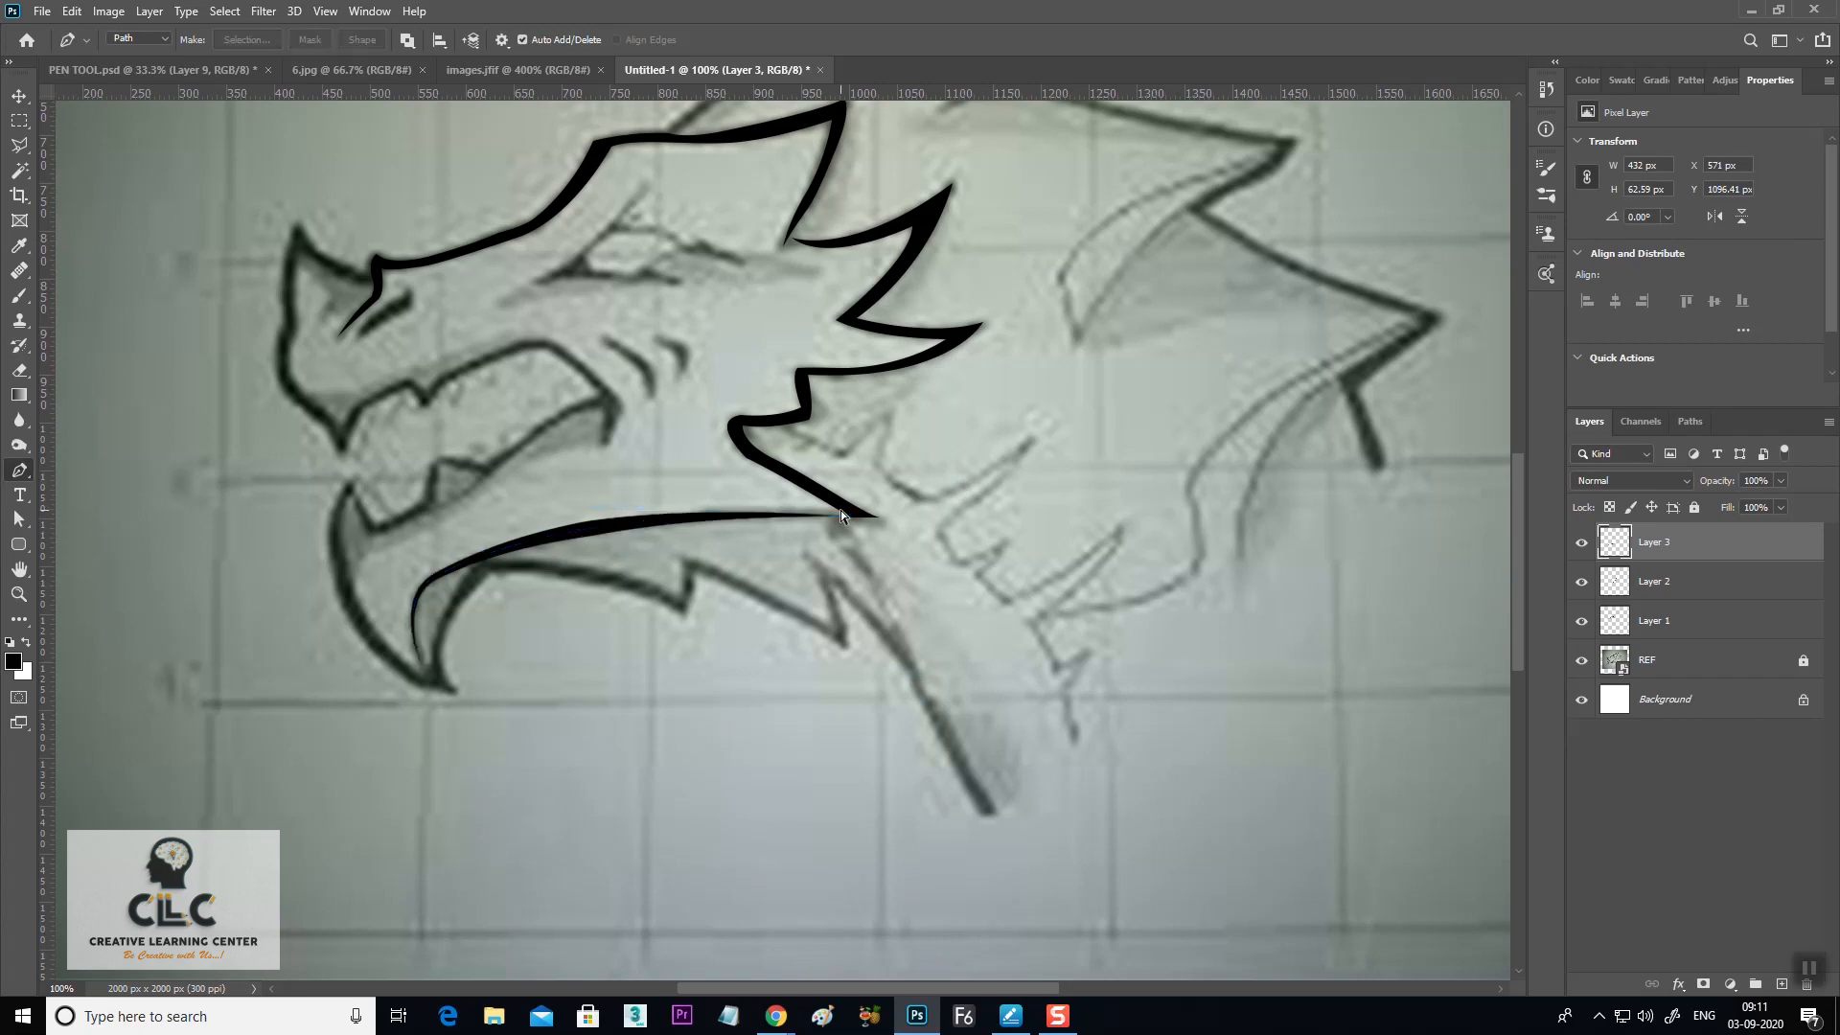
key("Delete")
key("ctrl+d")
key("ctrl+z")
key("ctrl+z")
key("ctrl+z")
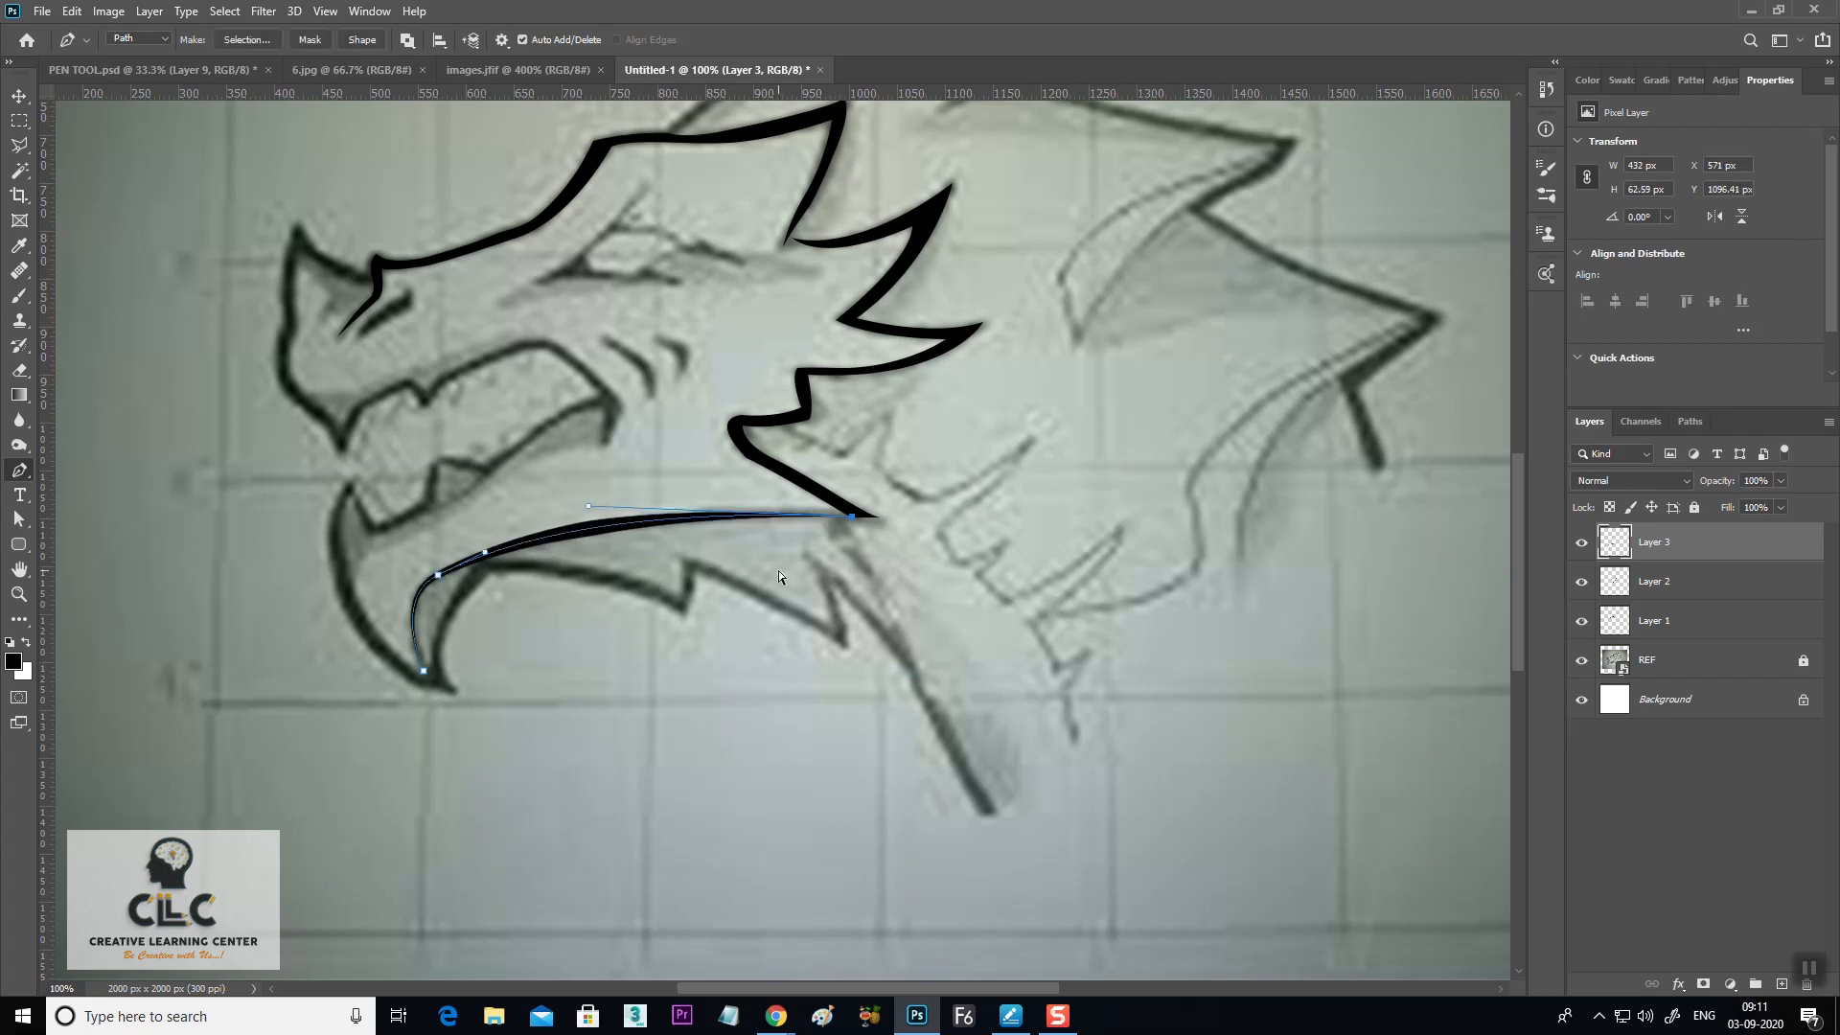
key("ctrl+z")
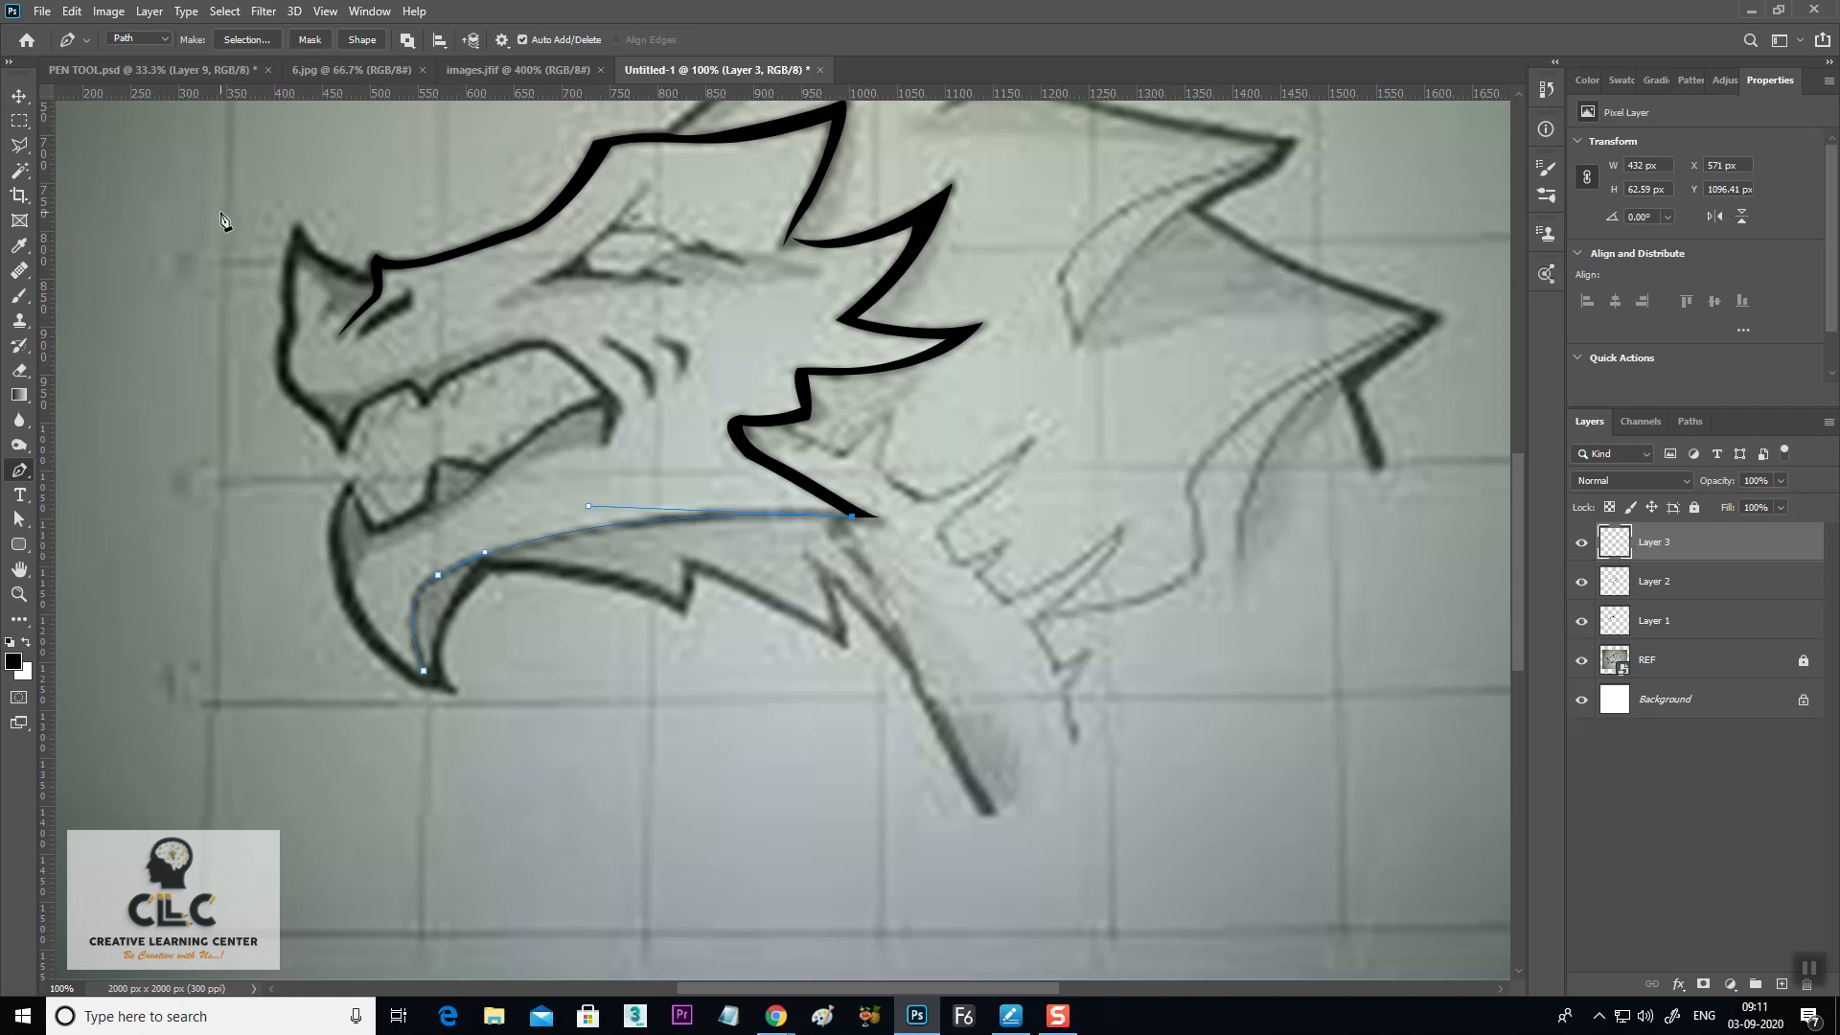
Turn off pressure control for the brush size and set the Brush tool to 10 px
left_click(19, 295)
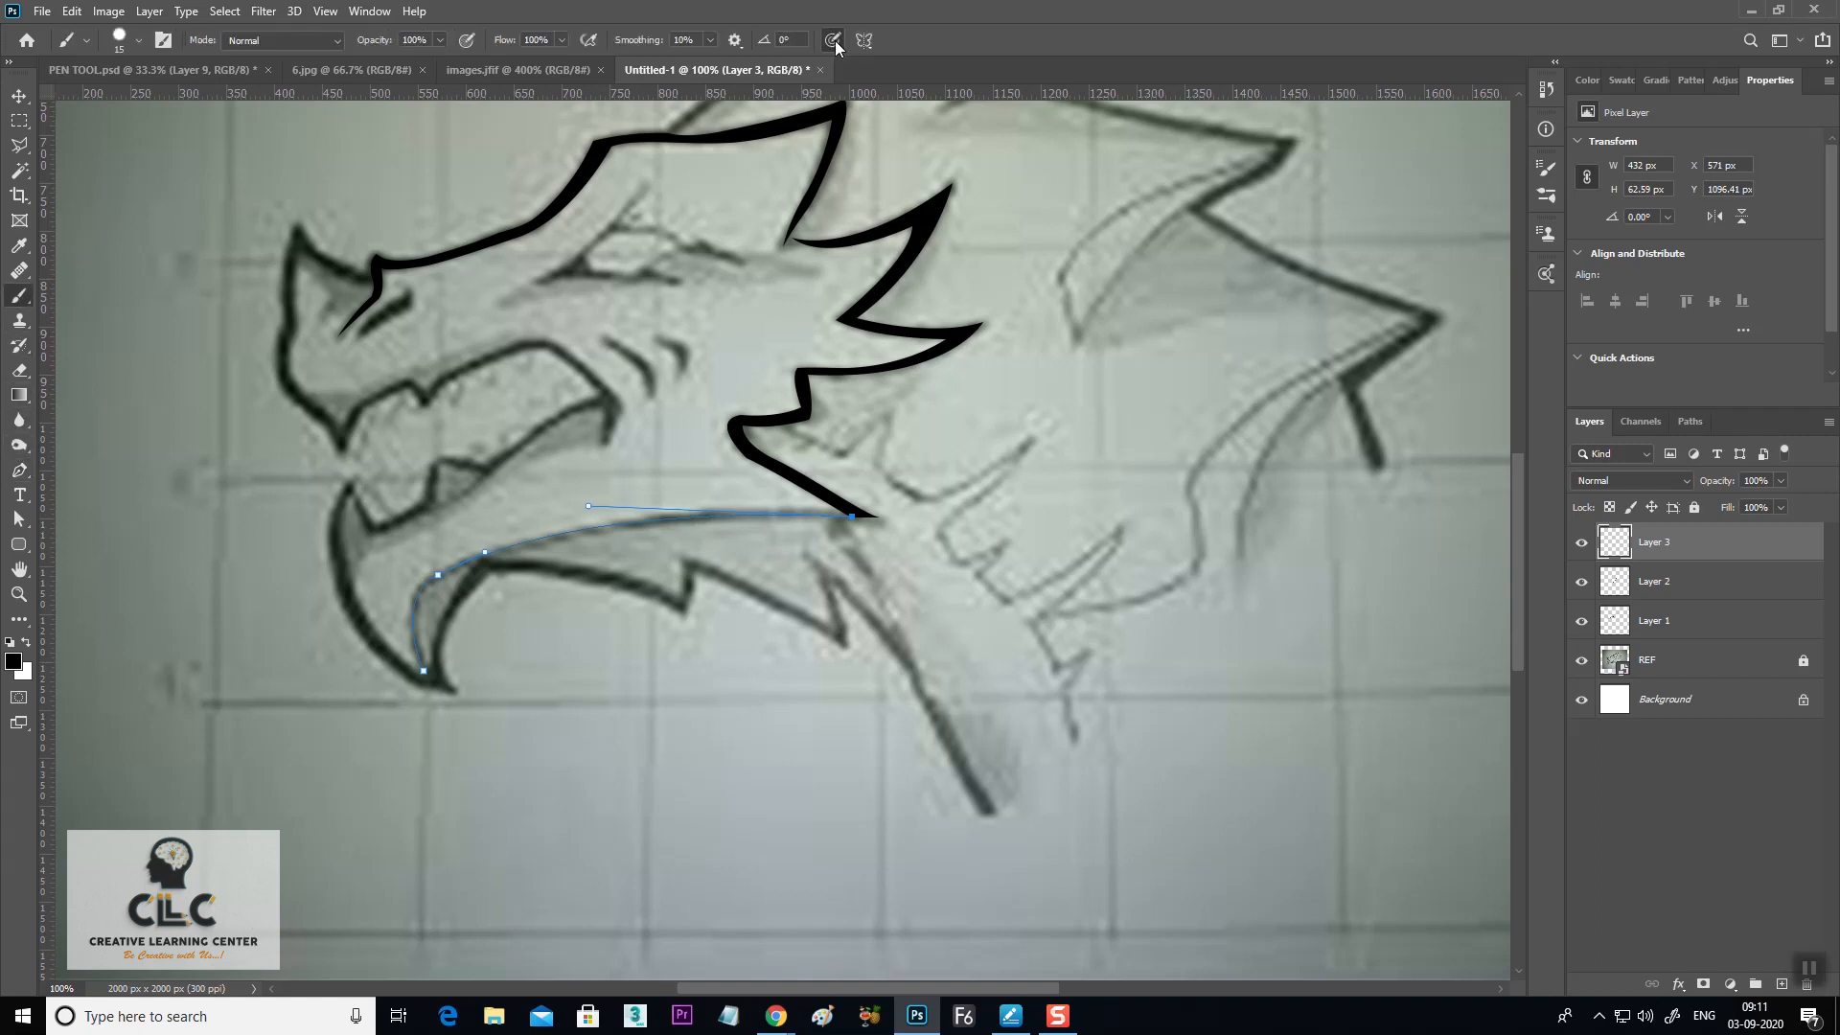
left_click(20, 470)
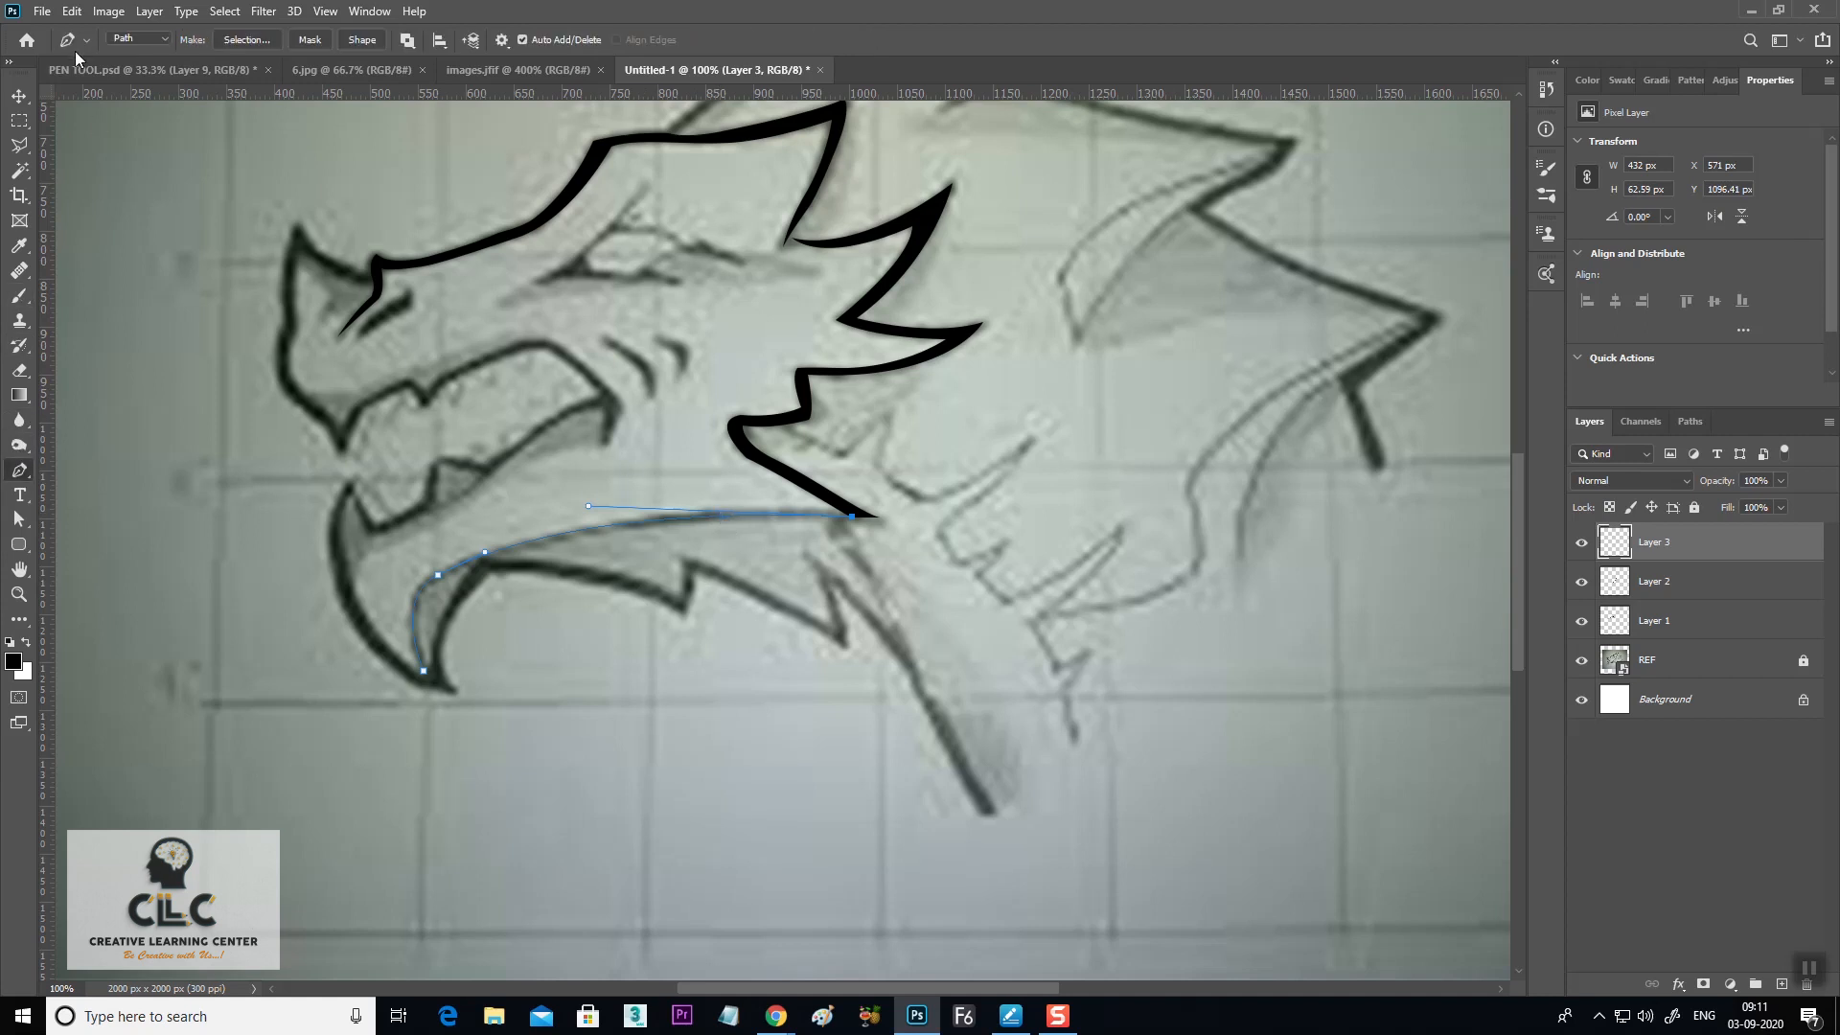
key("b")
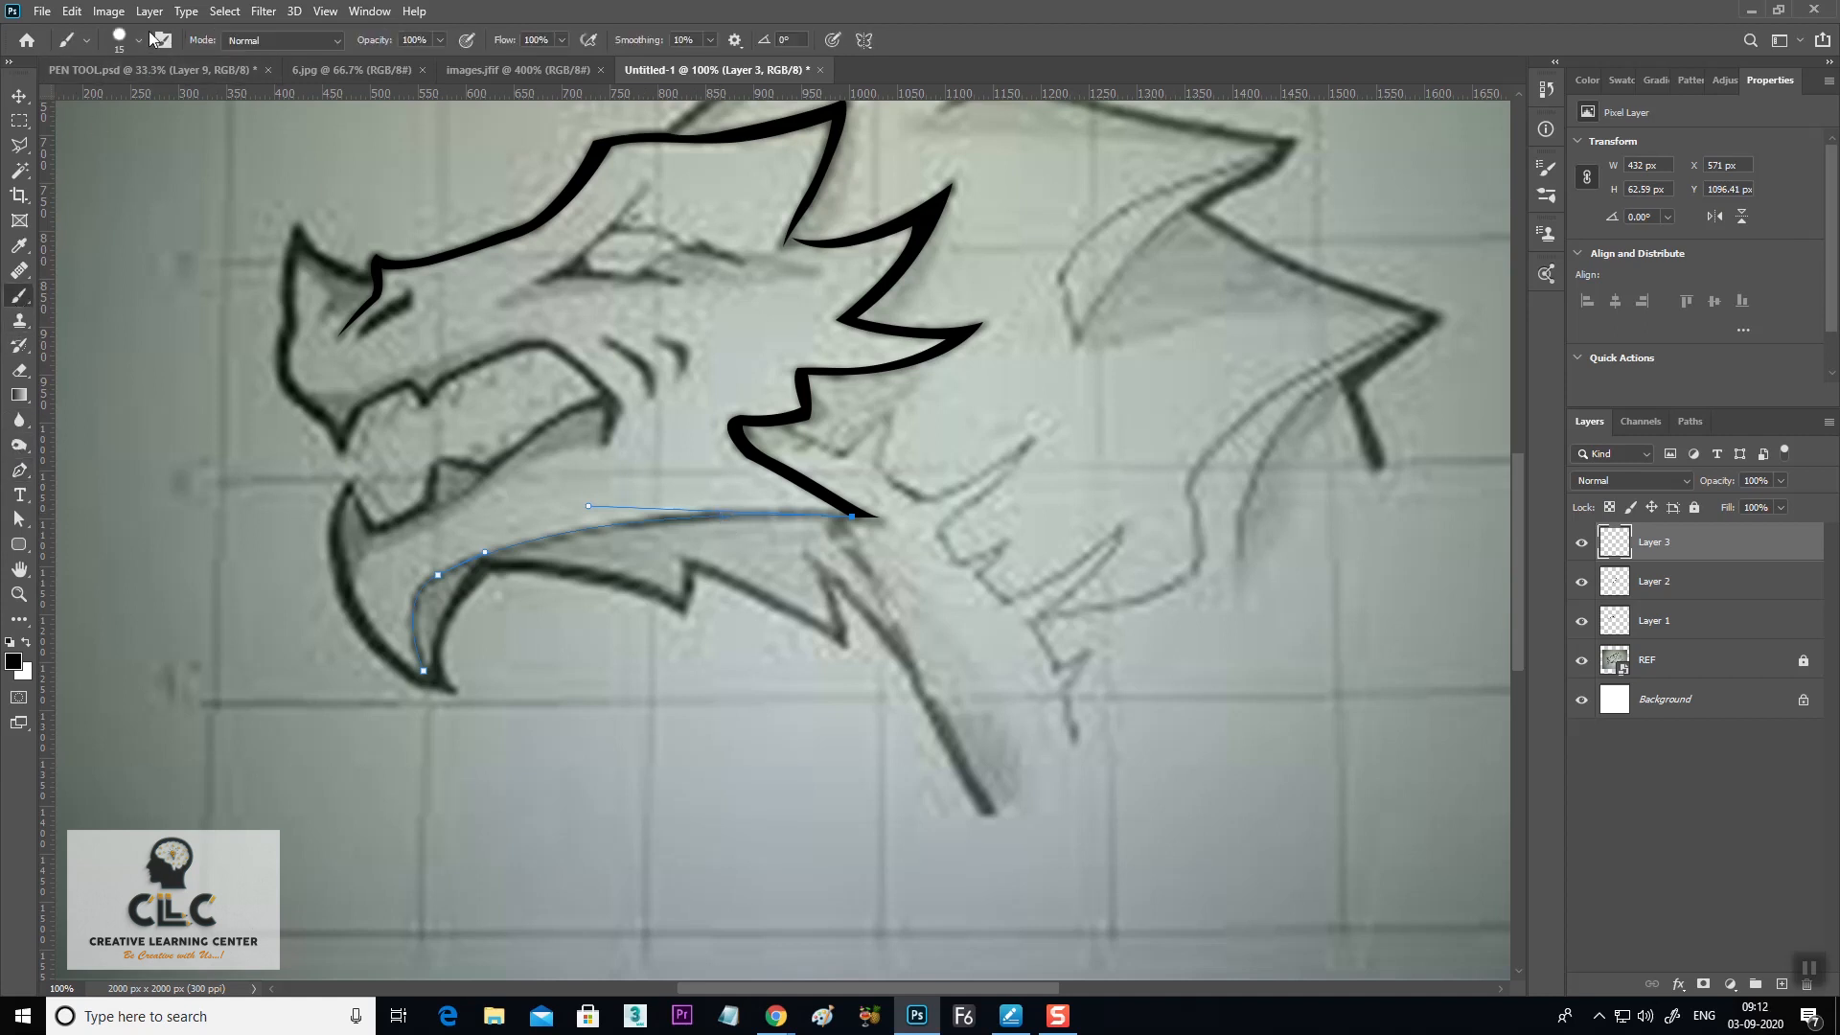
left_click(138, 39)
left_click_drag(115, 102, 113, 101)
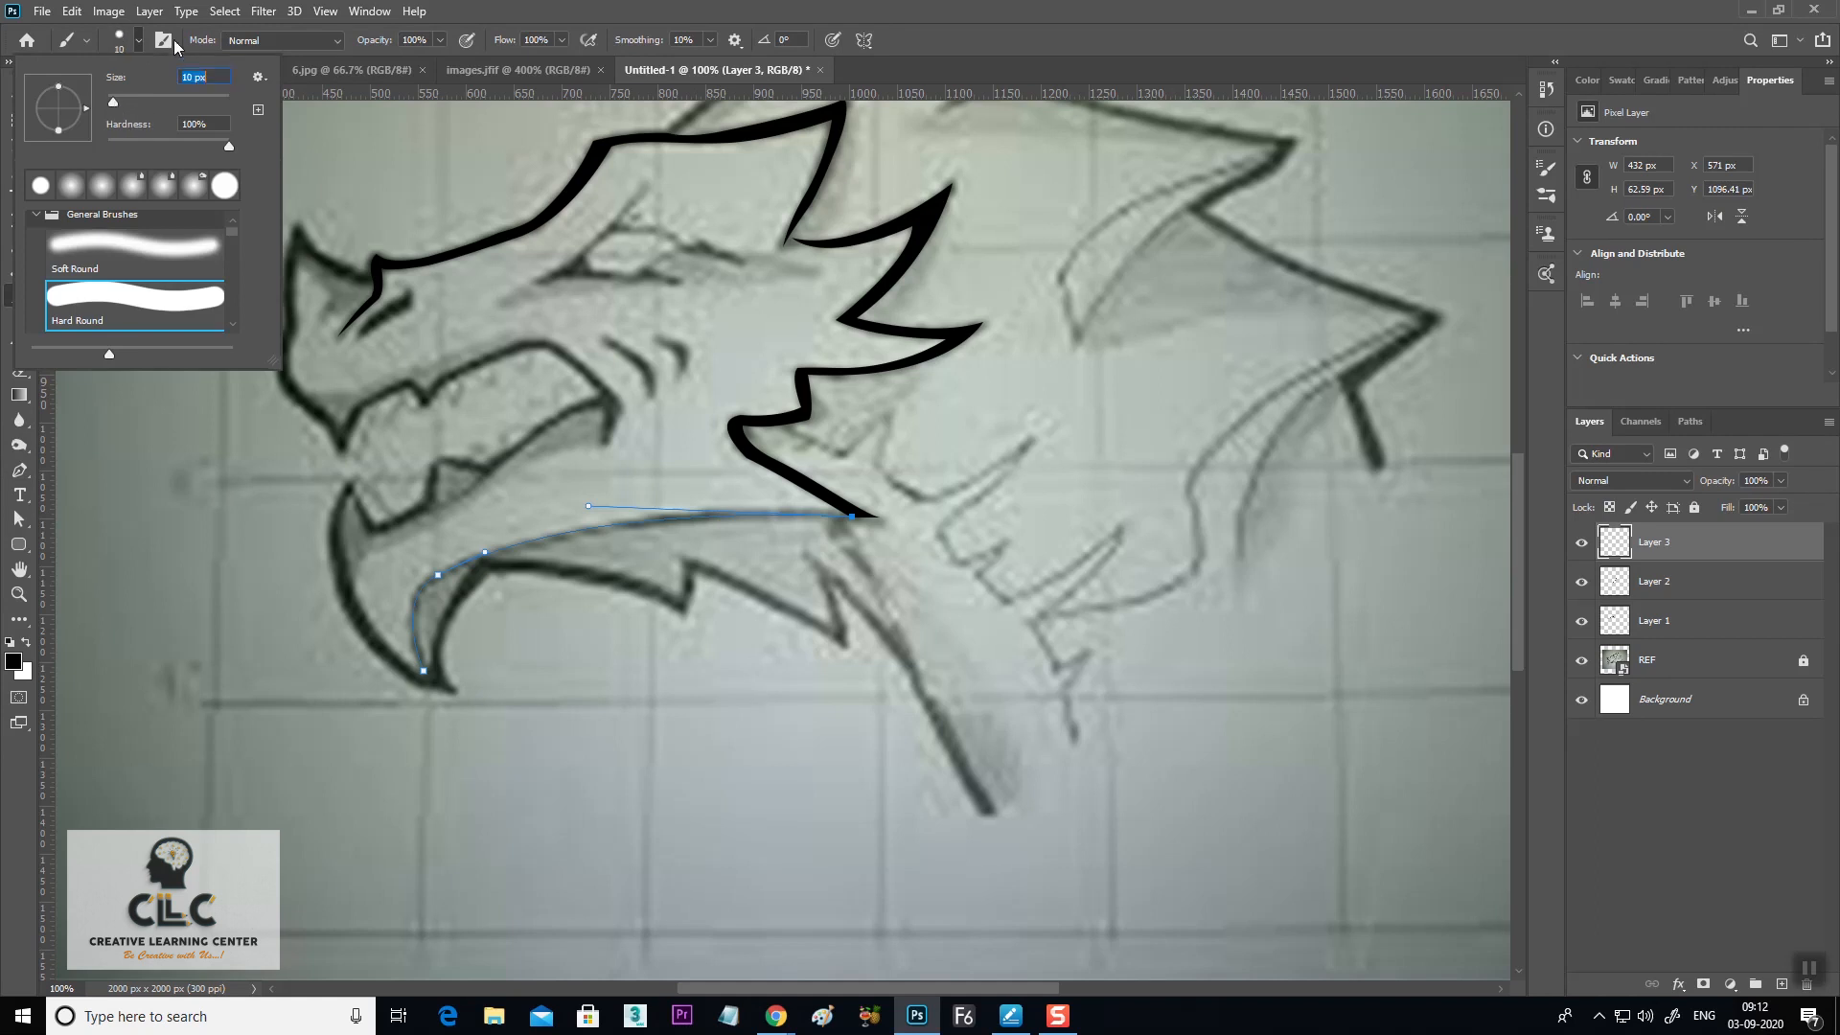
left_click(752, 13)
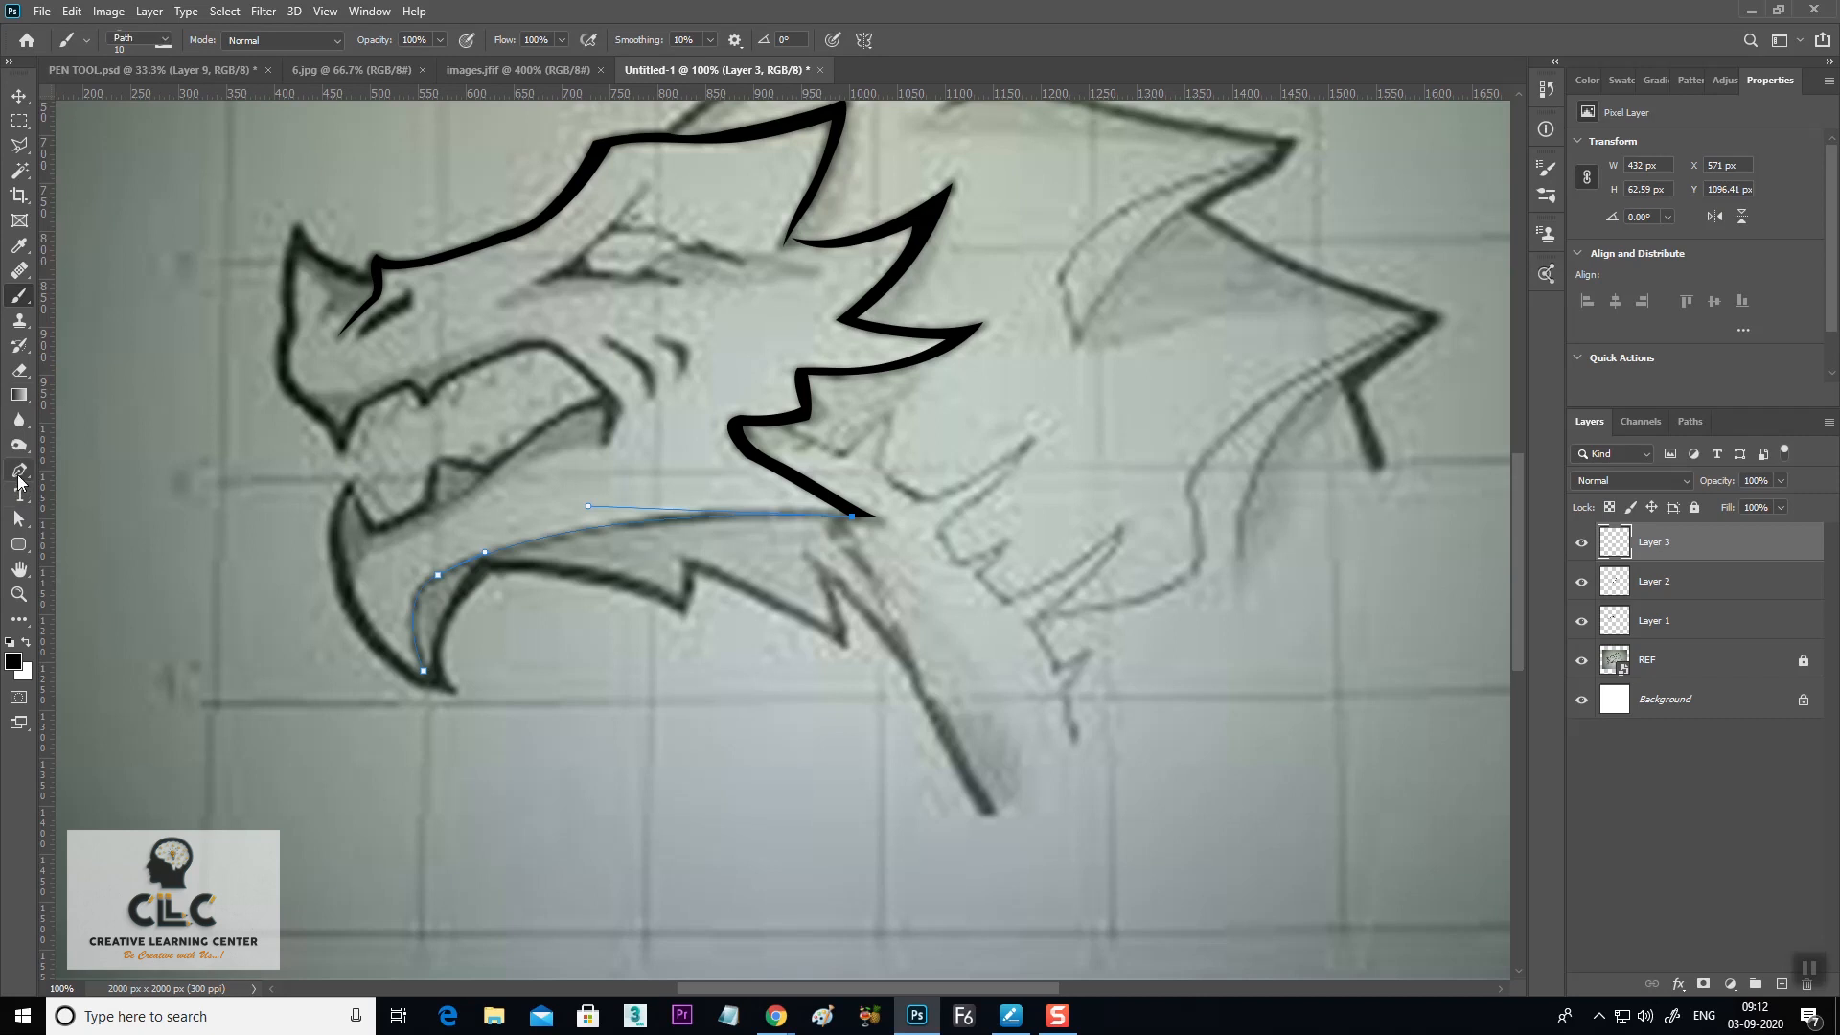
Try stroking the jaw path with the 10 px brush and undo the stroke
left_click(19, 470)
right_click(709, 524)
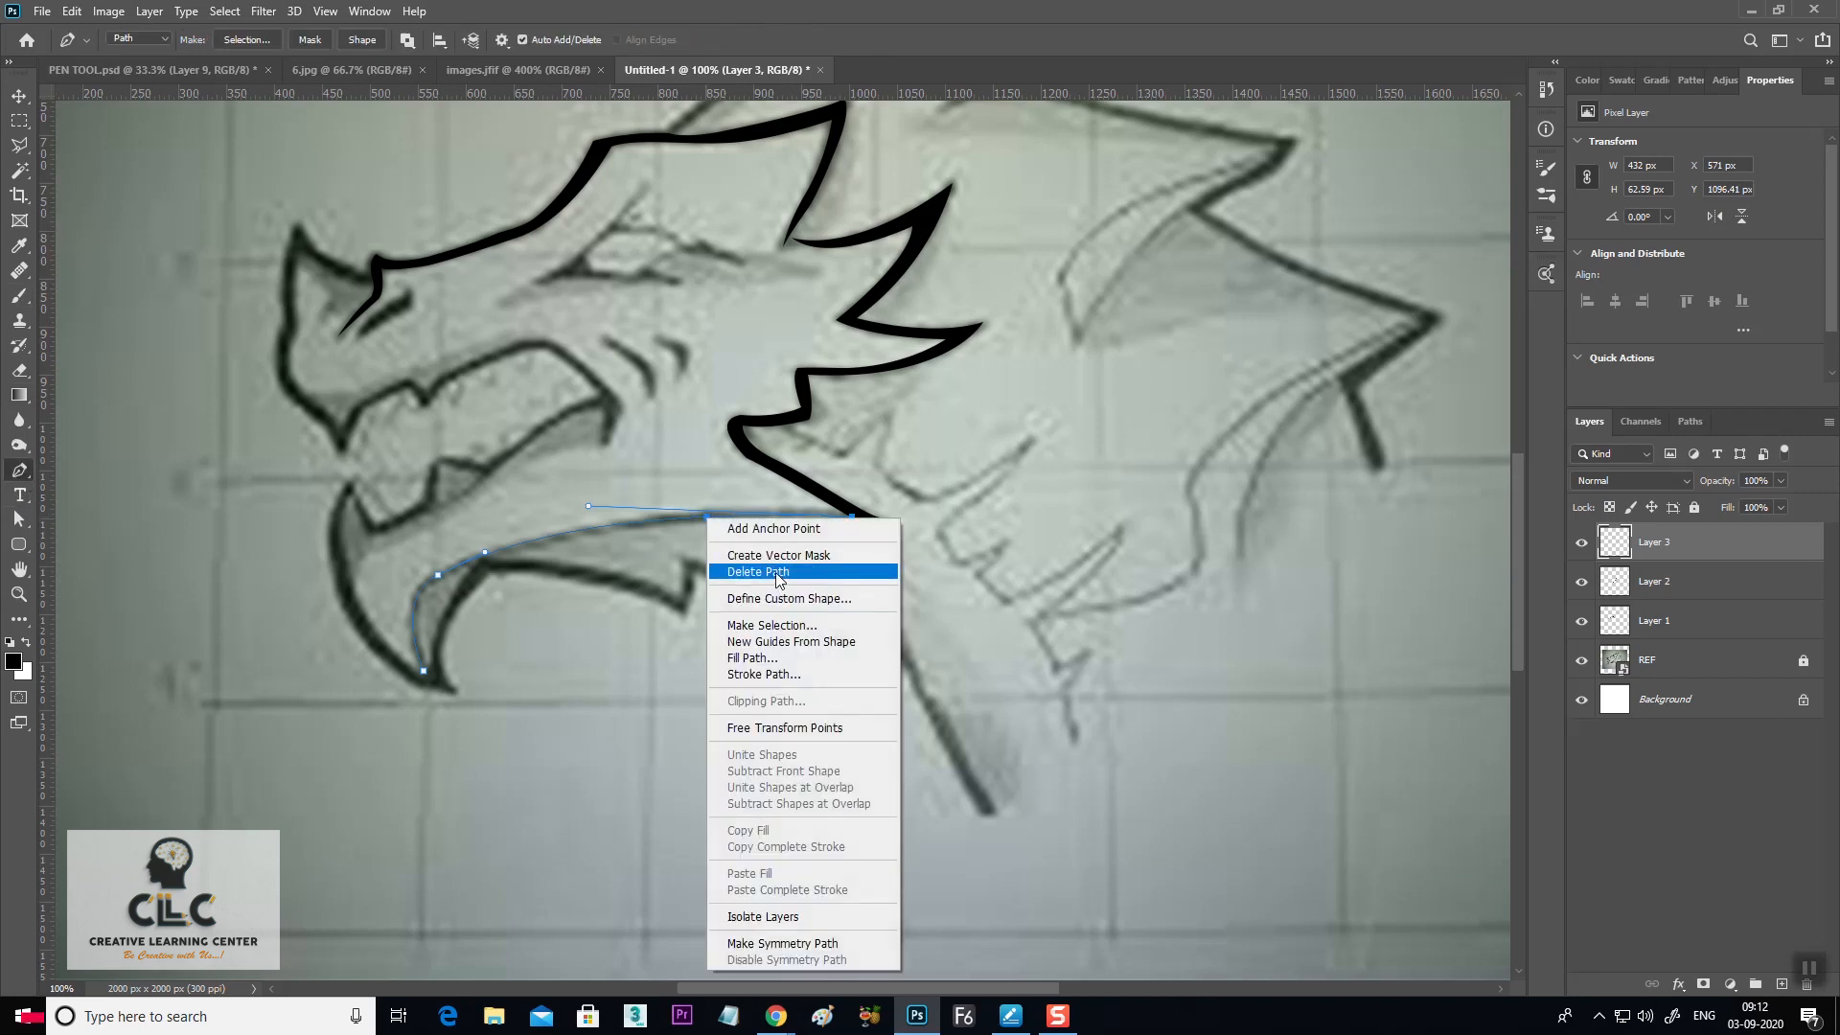
left_click(767, 676)
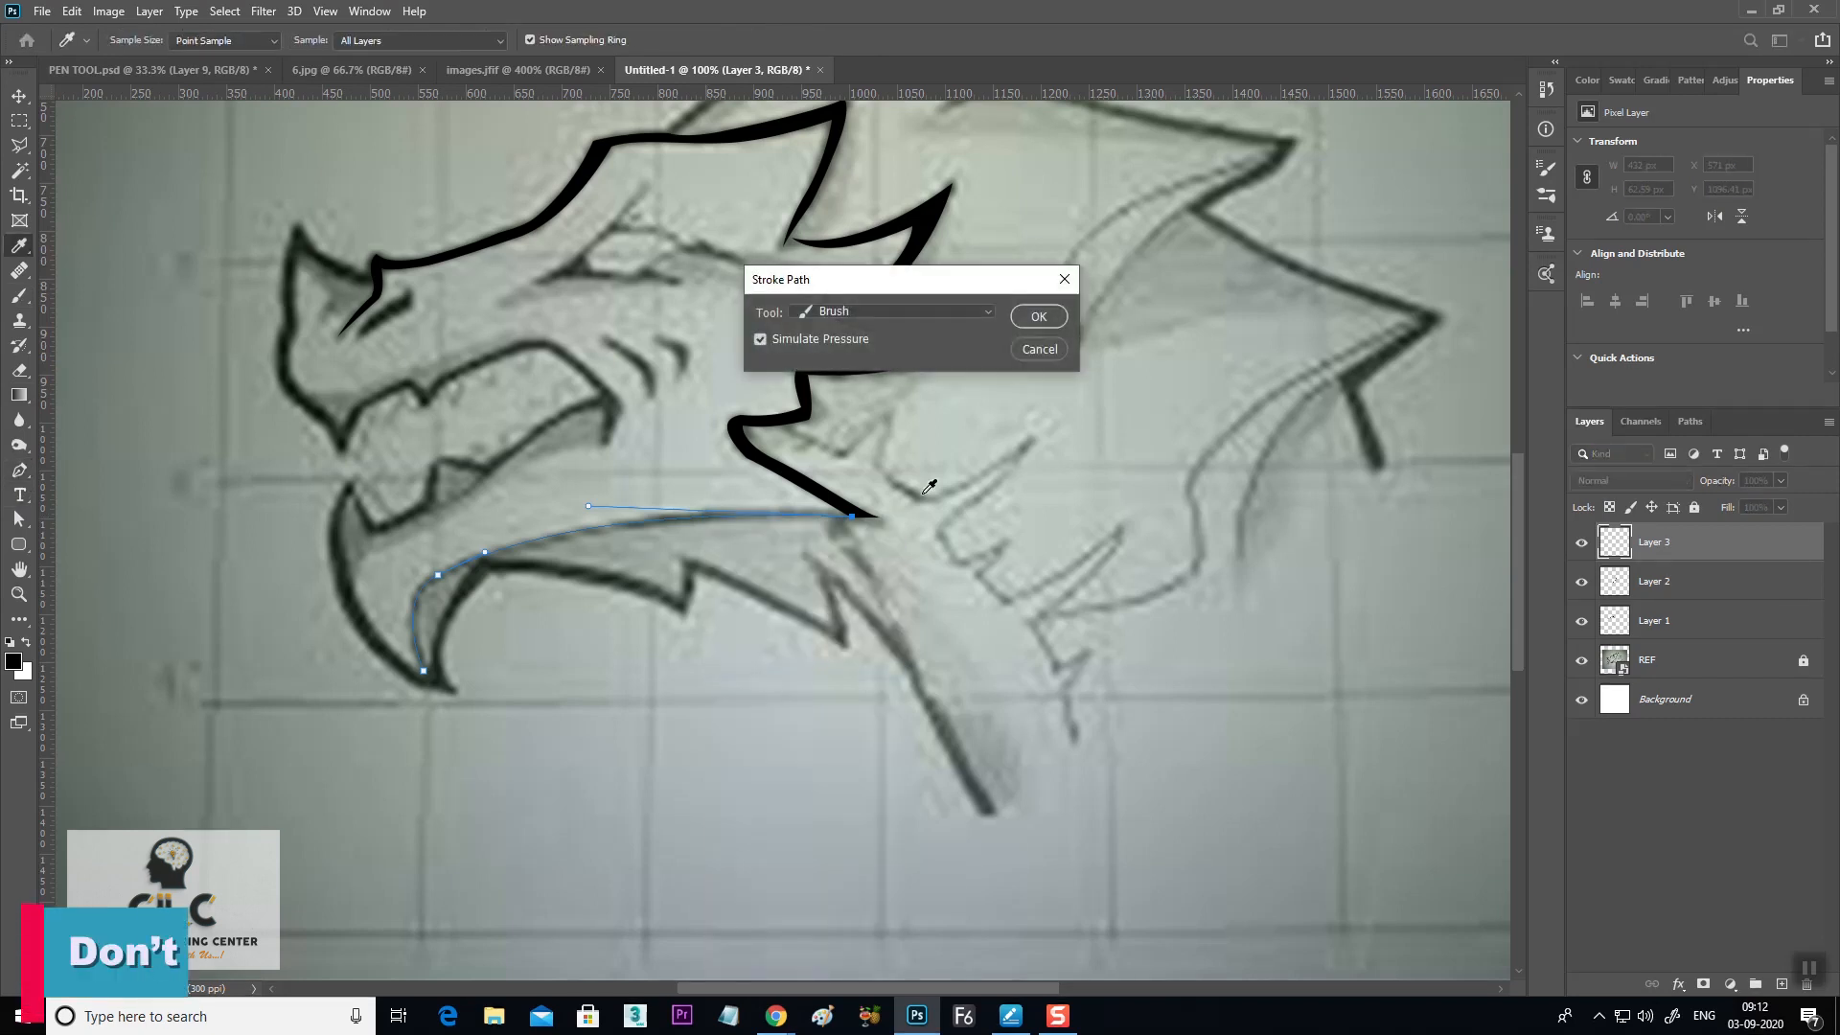
left_click(1036, 318)
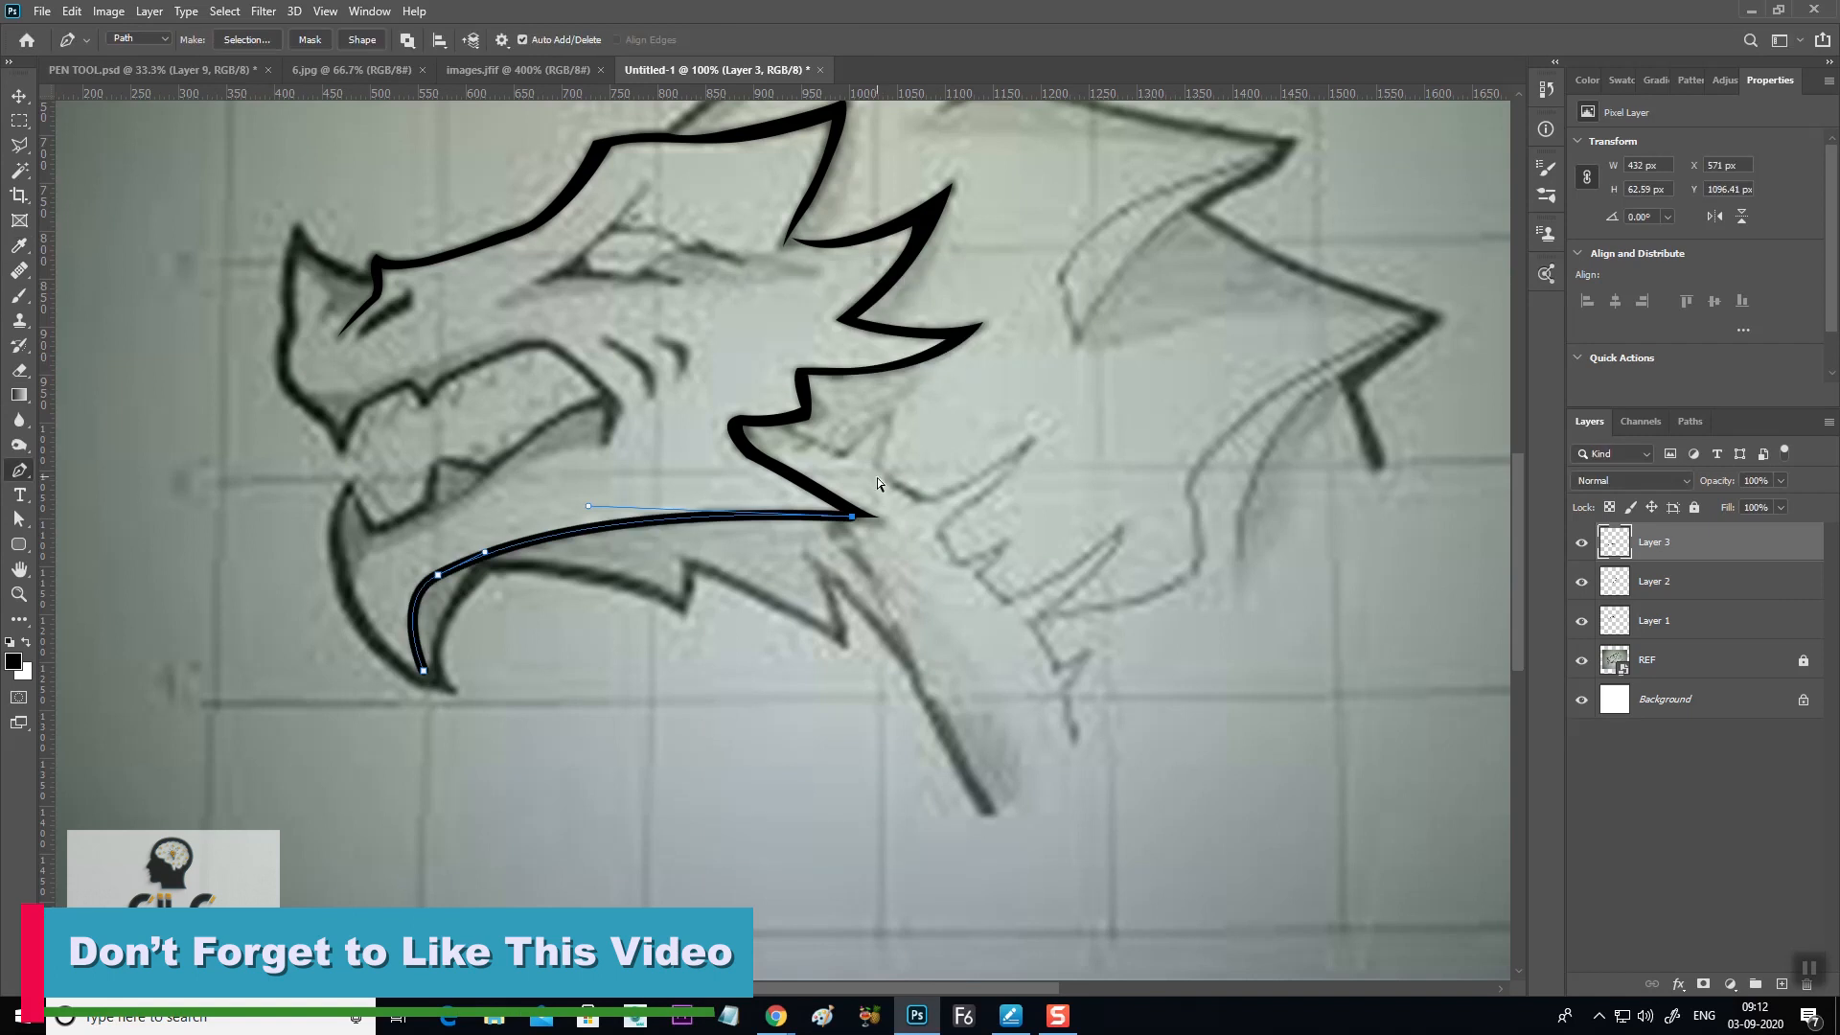
key("Return")
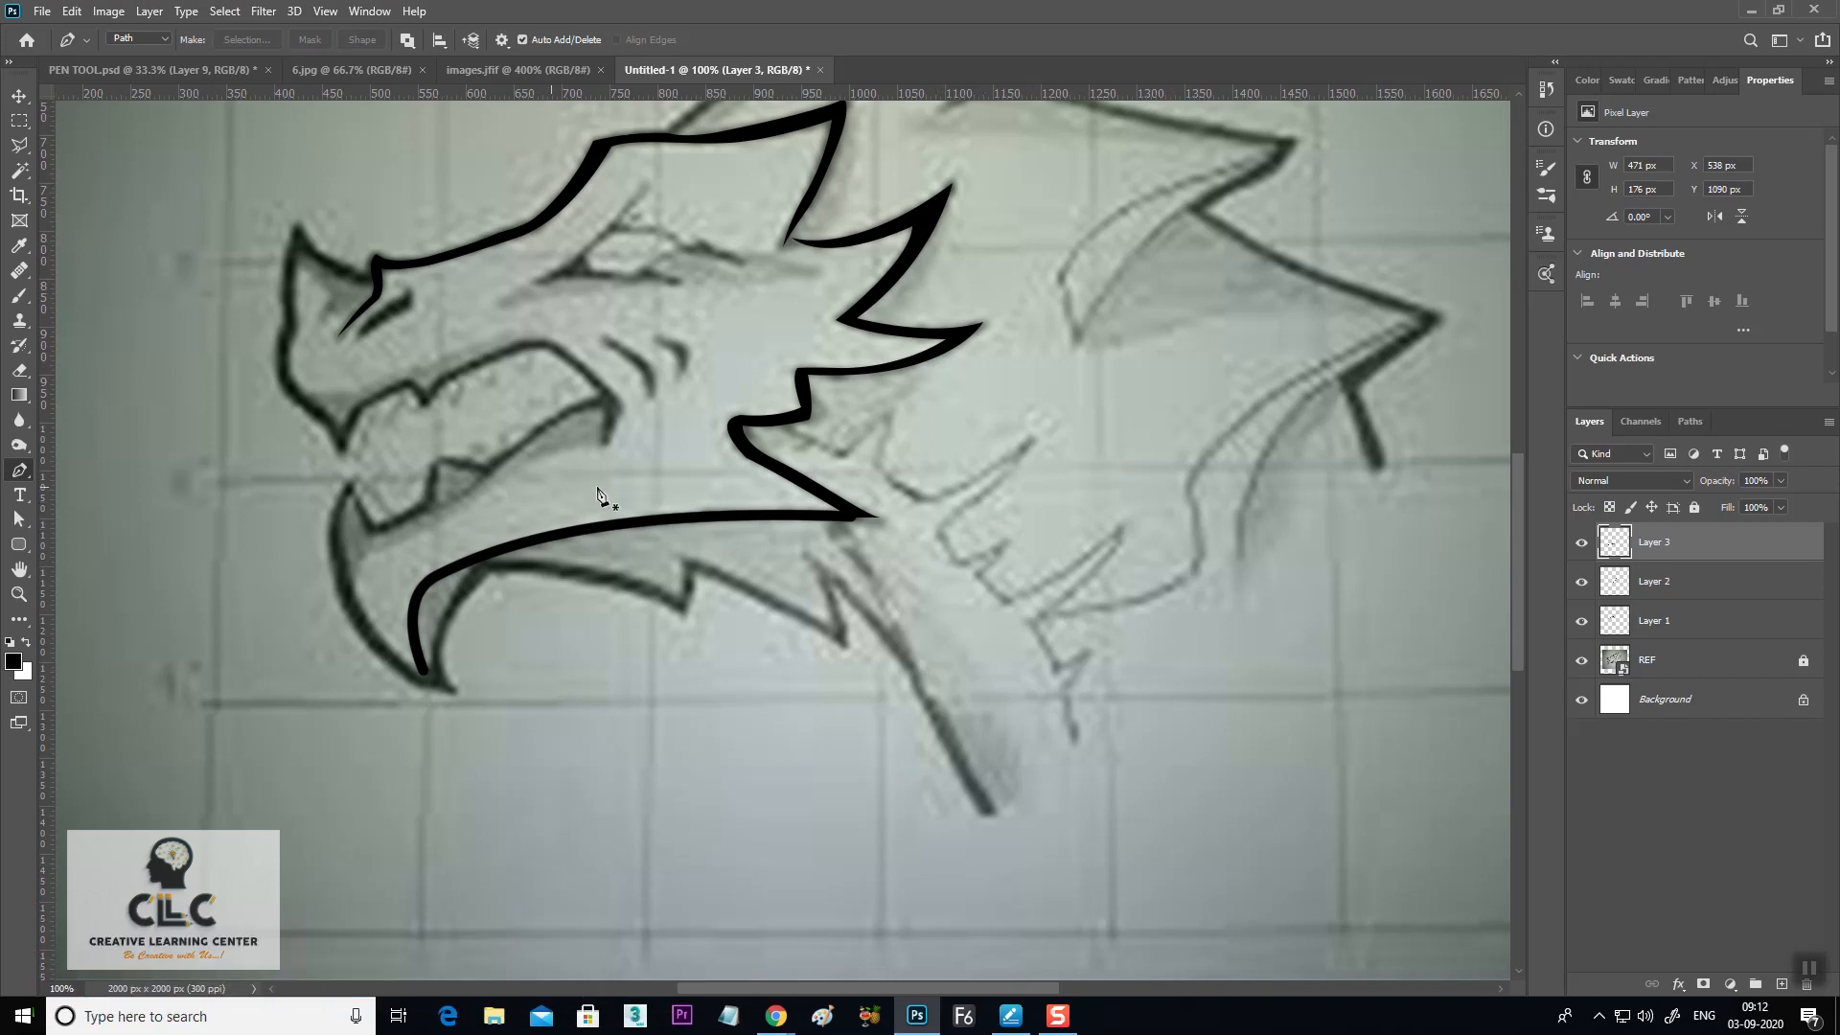
key("ctrl+Return")
key("ctrl+z")
key("ctrl+z")
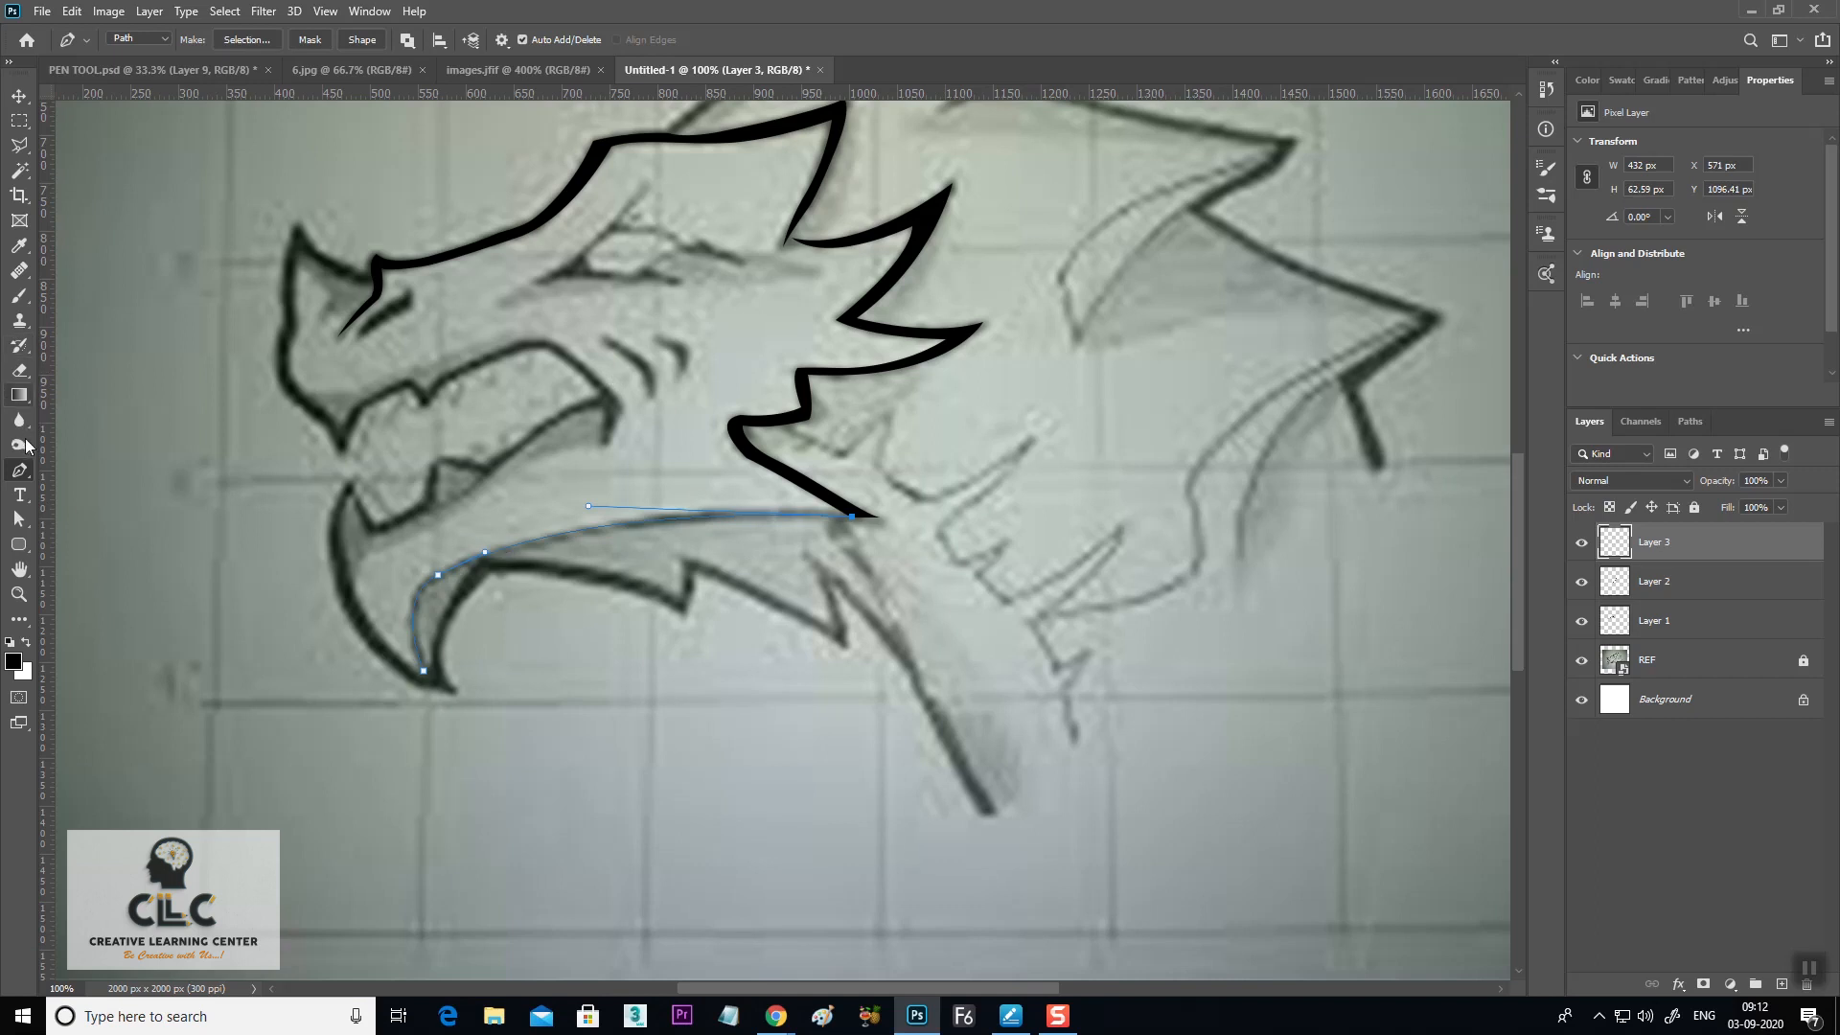
Stroke the jaw path in black with the Brush tool at a size below 10 px and clear the path
left_click(20, 296)
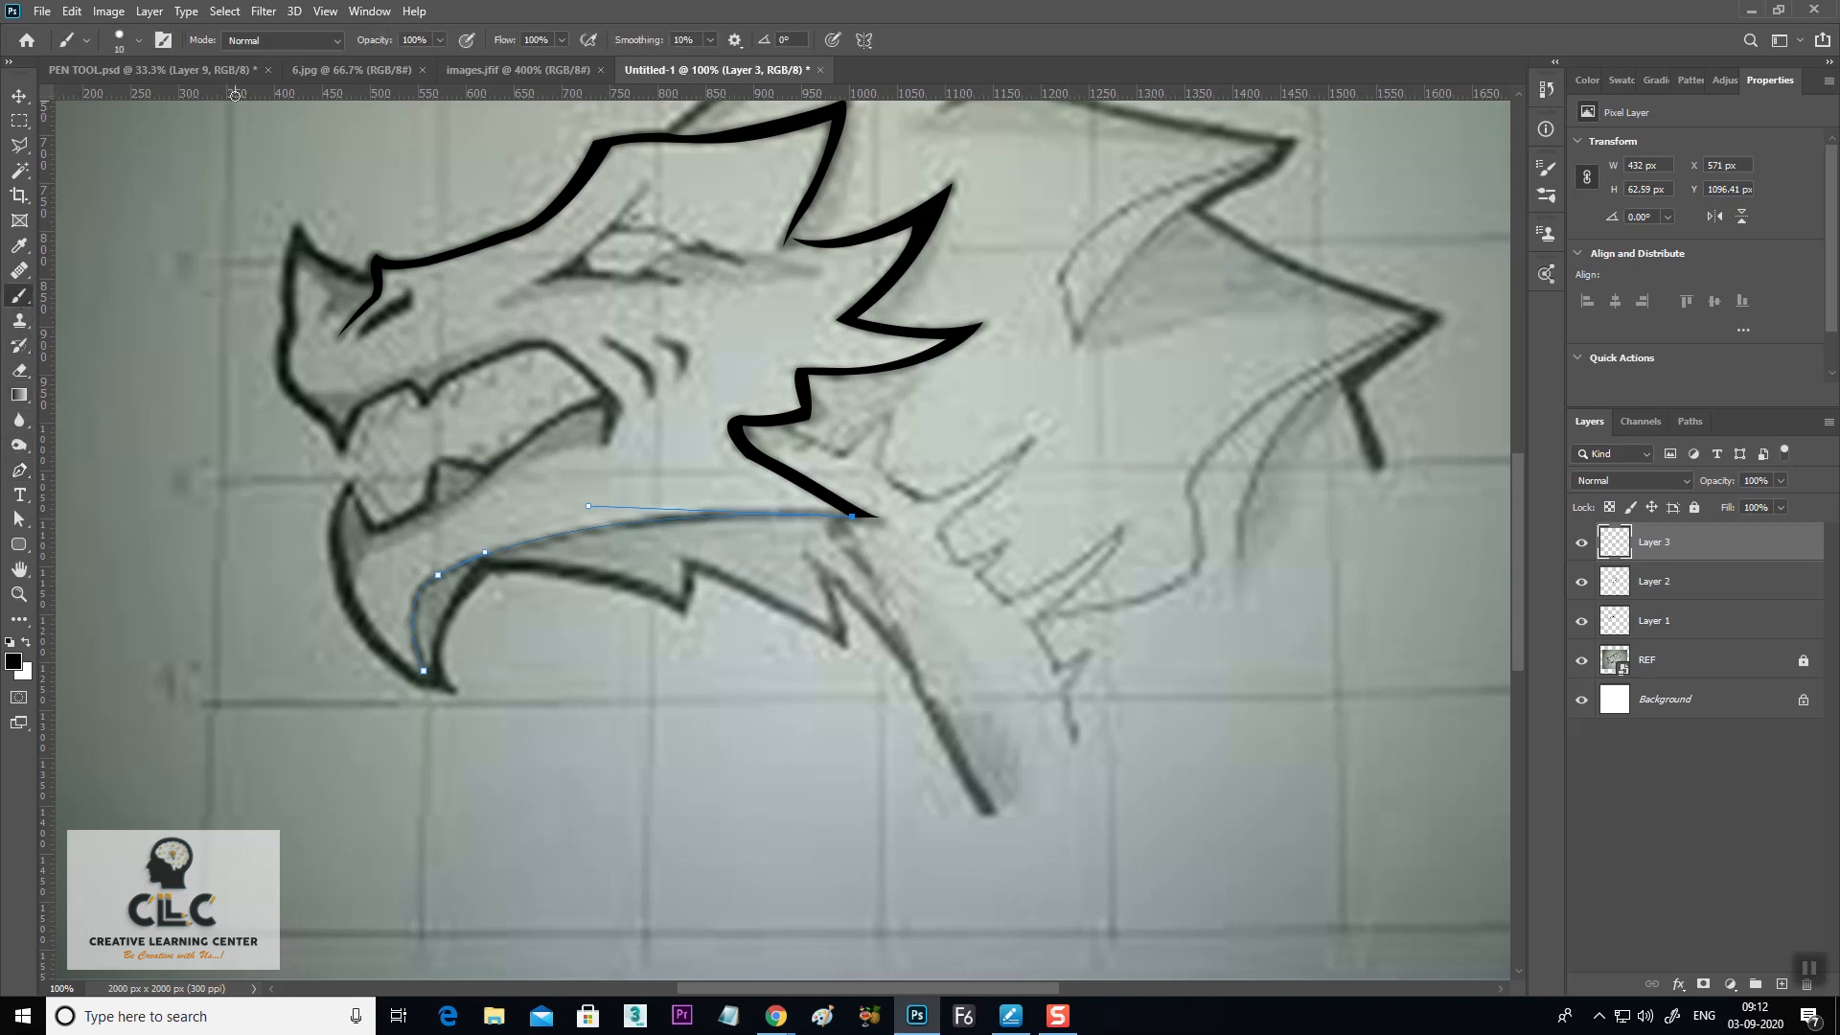
left_click(140, 41)
left_click_drag(113, 103, 110, 103)
key("Return")
left_click(19, 470)
right_click(724, 520)
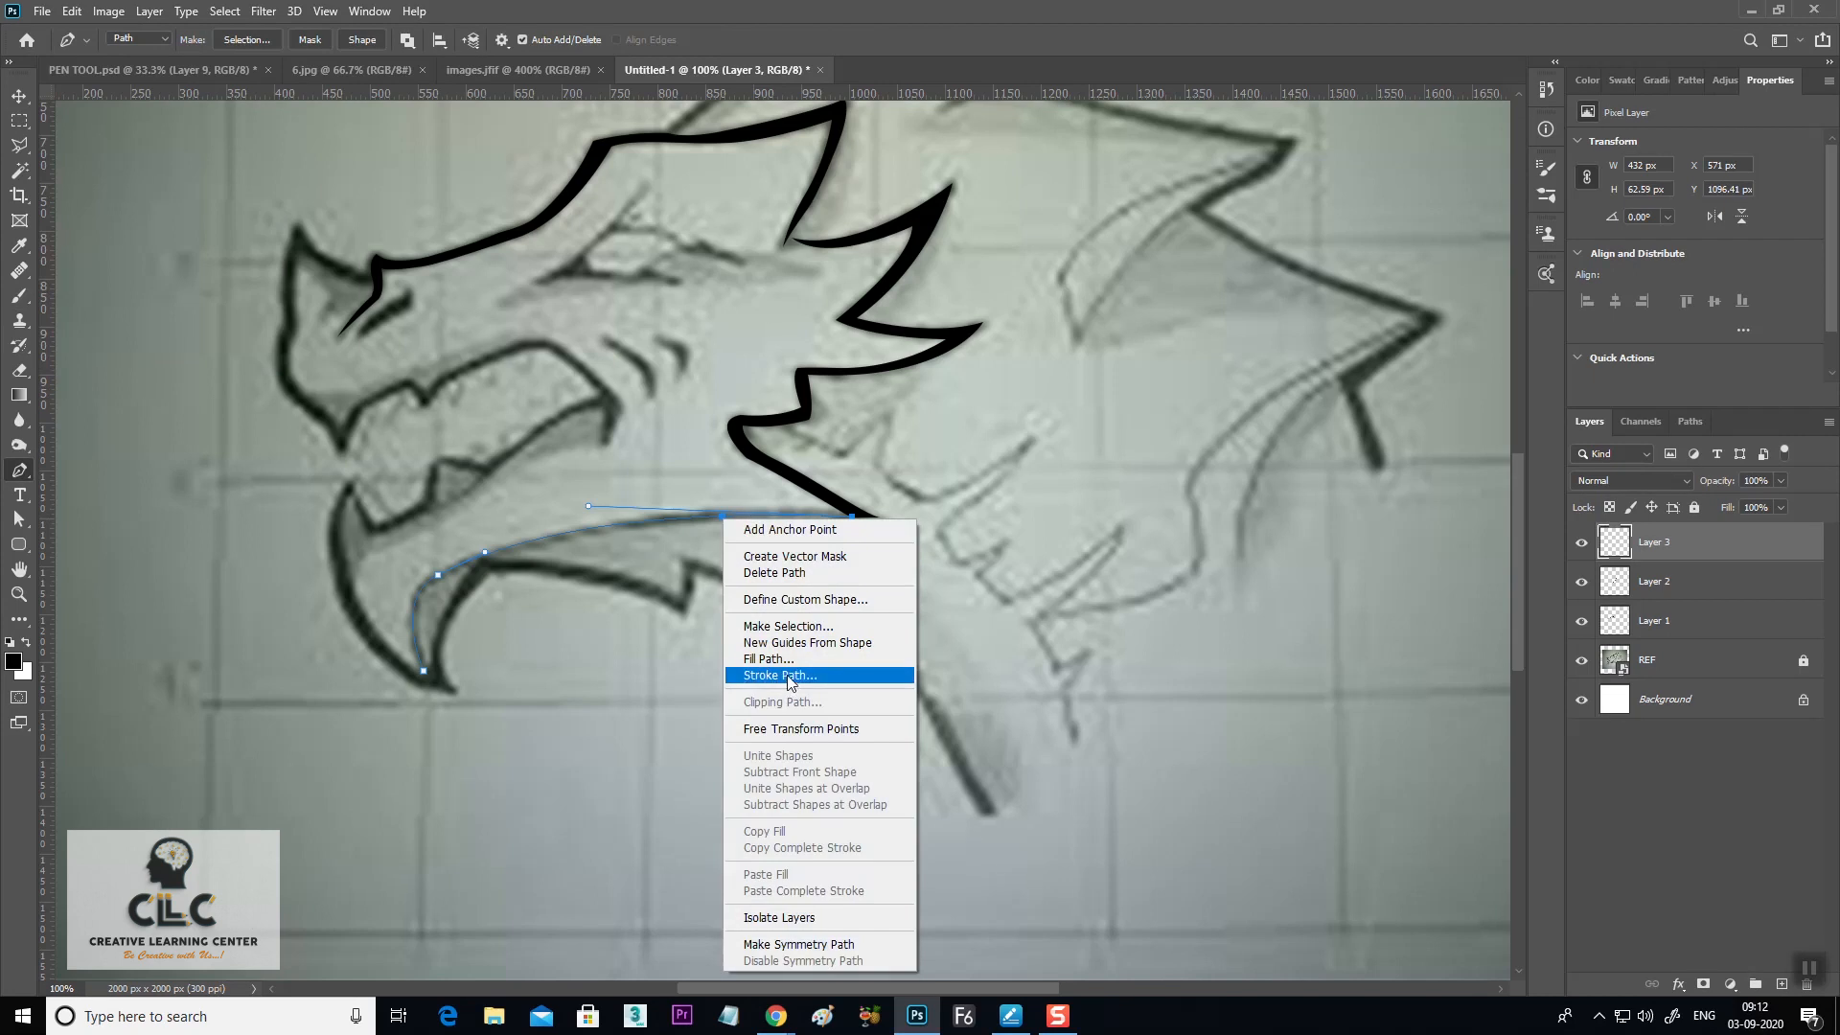
left_click(785, 682)
left_click(1021, 320)
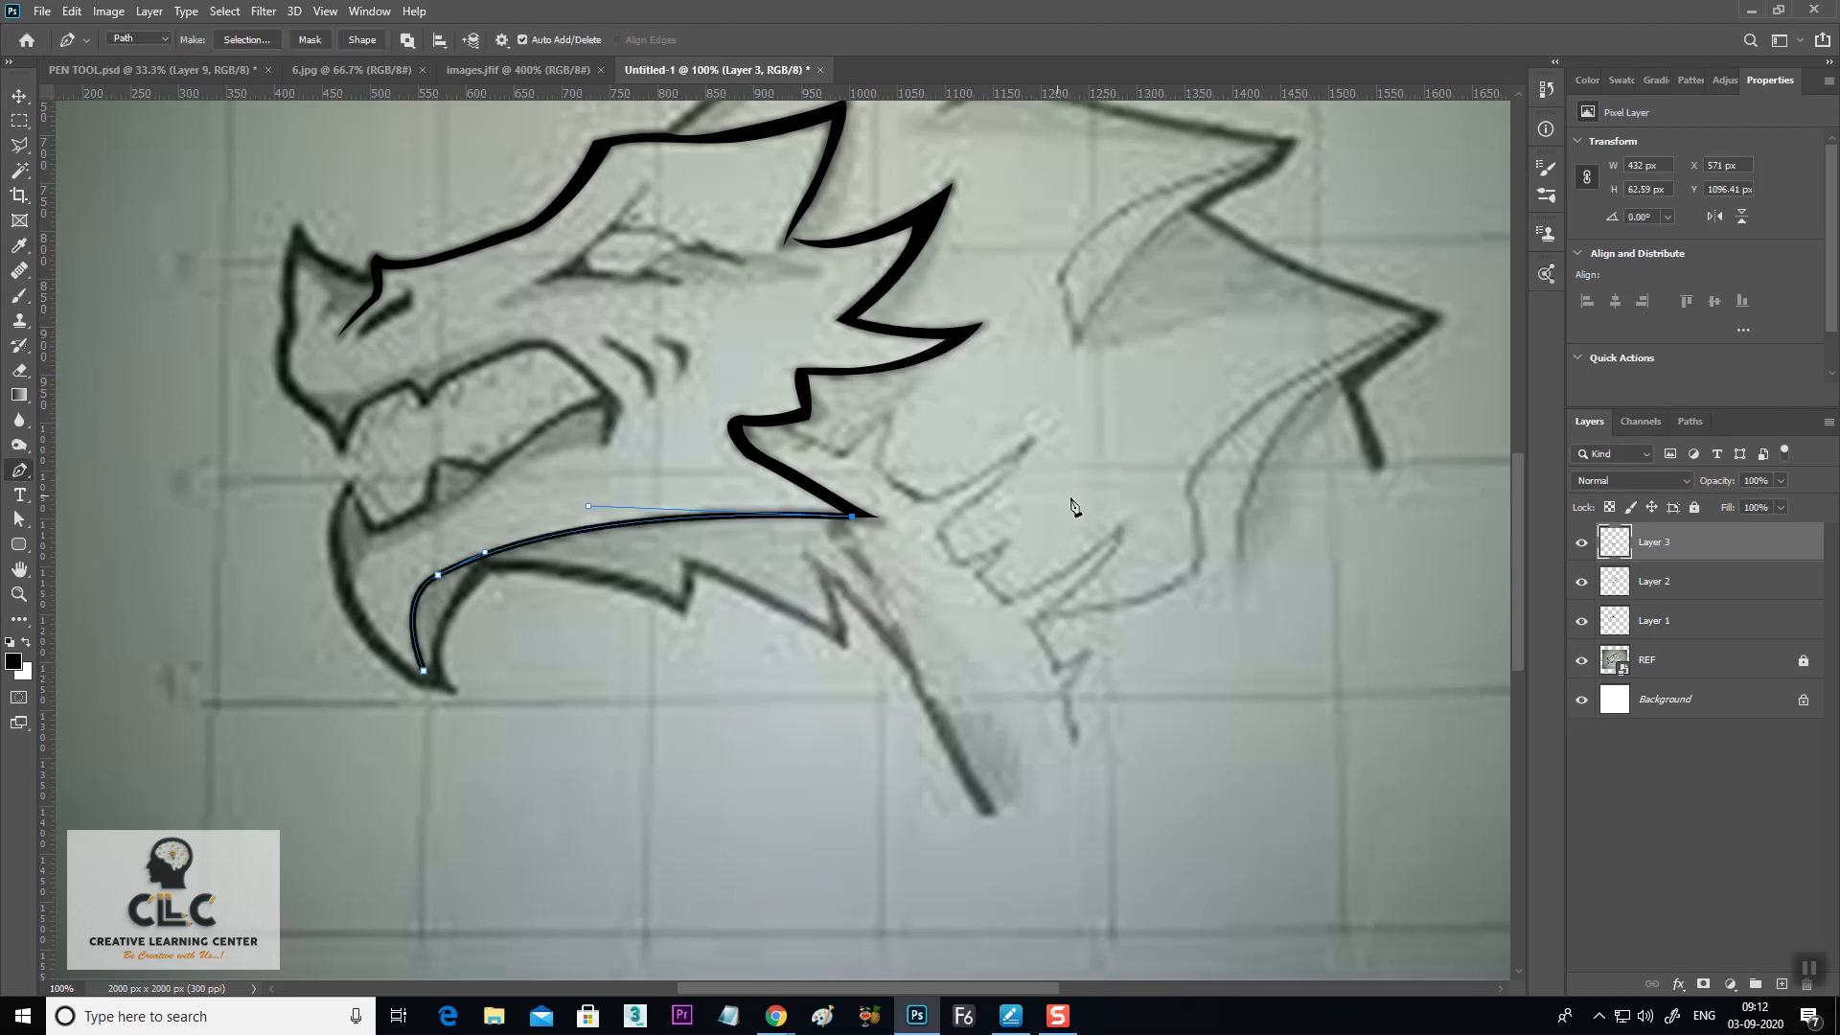
left_click(20, 95)
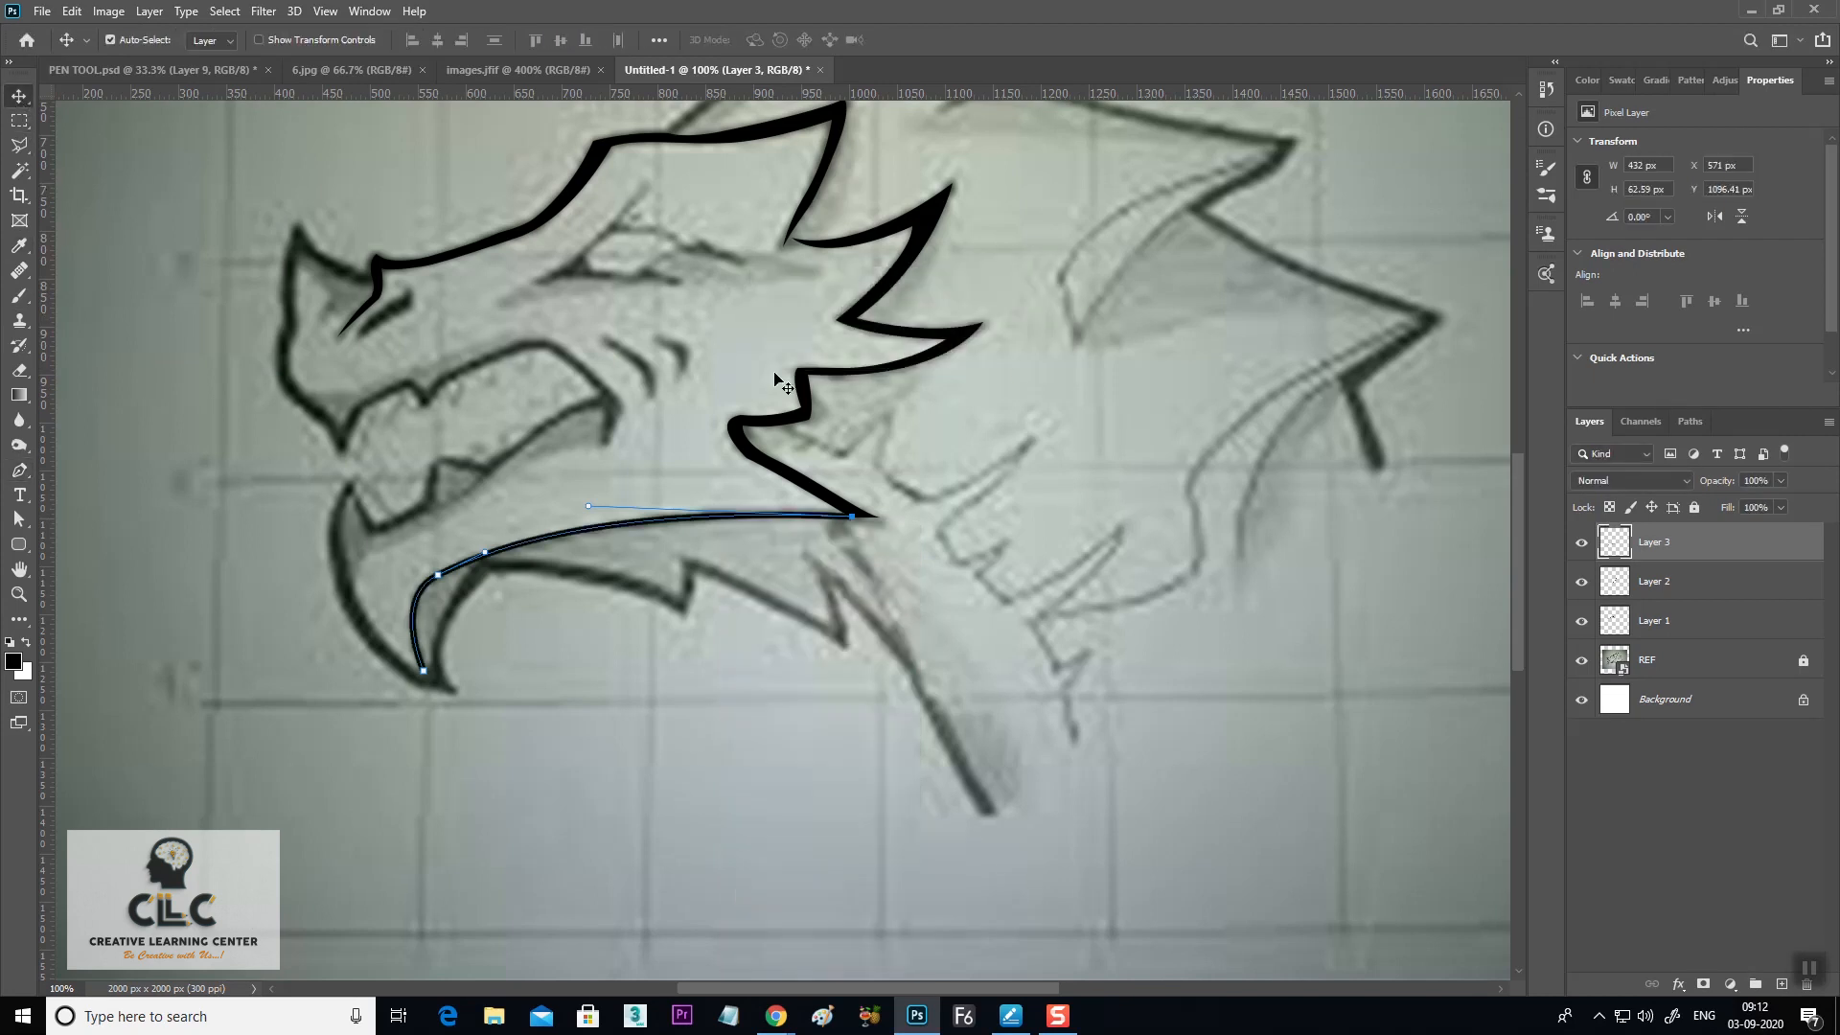
left_click(1583, 548)
key("ctrl+Return")
key("ctrl+d")
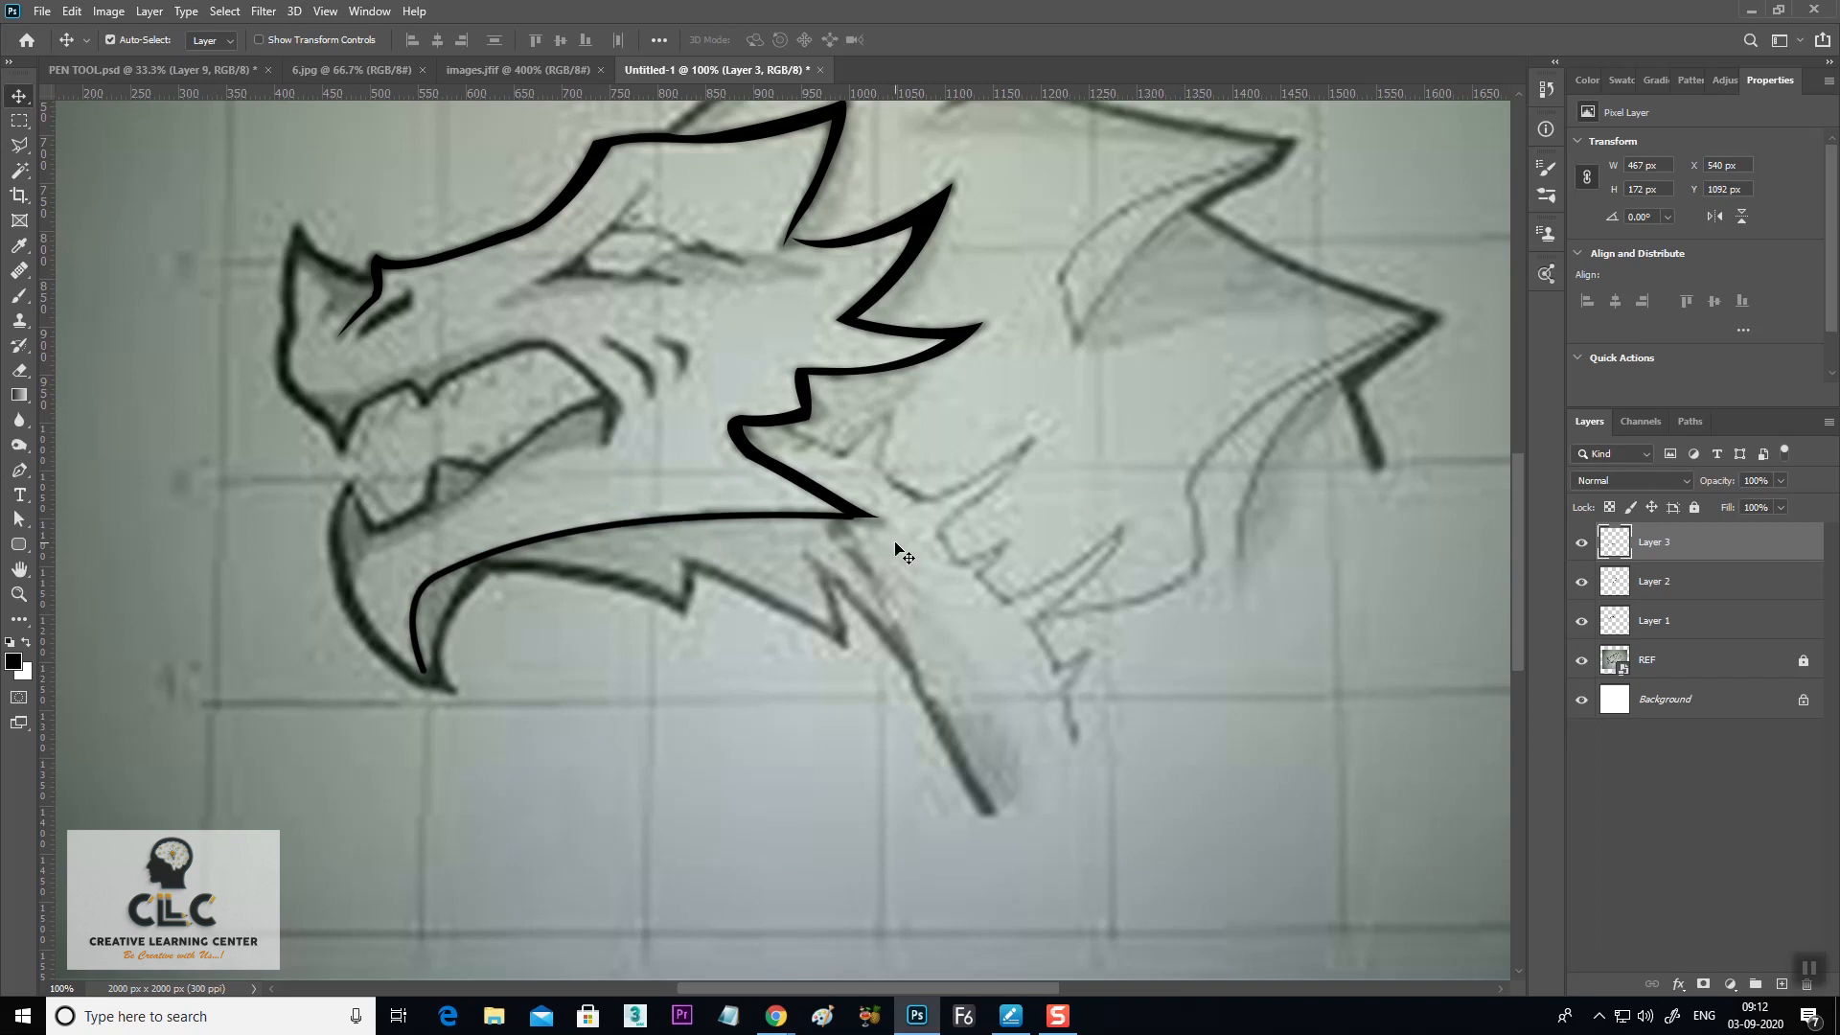
Add a new layer and start a Pen tool path from the chin's hooked tip up the hook's outer curve
left_click_drag(798, 756, 781, 637)
left_click_drag(745, 508, 783, 610)
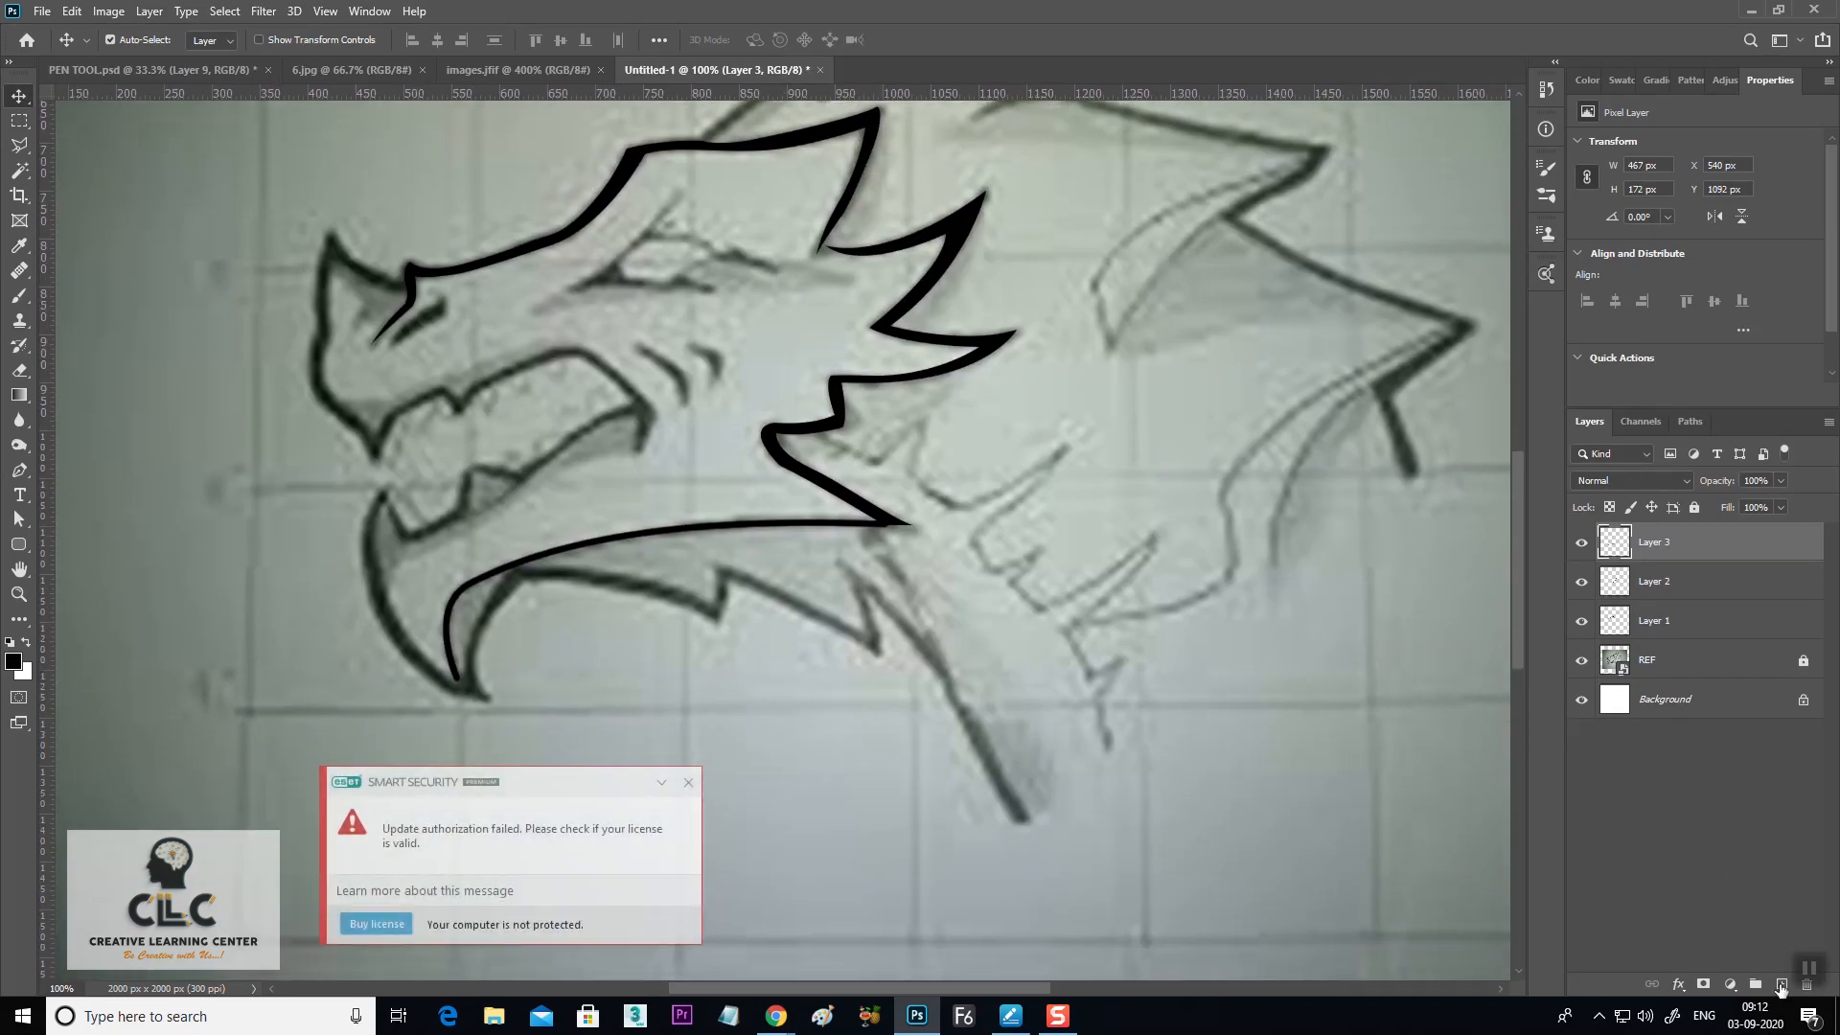
left_click(1780, 984)
left_click(19, 469)
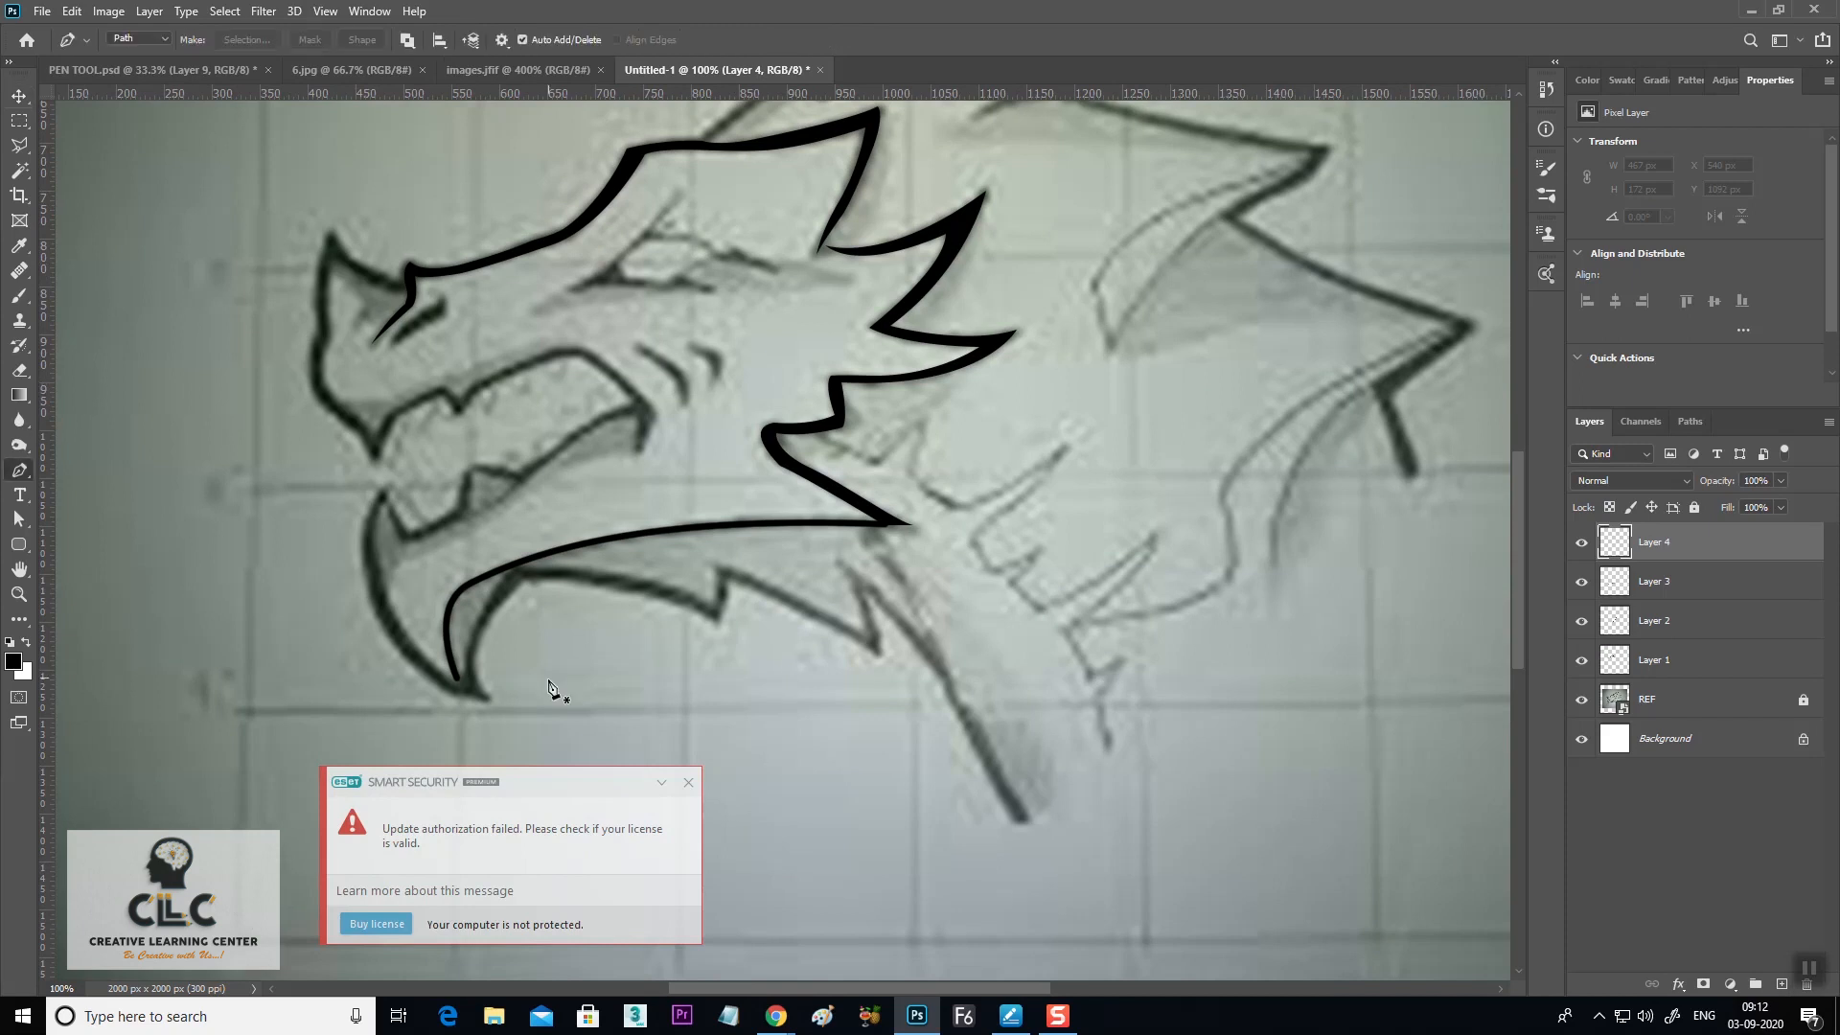
left_click(487, 699)
left_click_drag(524, 581, 600, 520)
left_click(523, 581, "alt")
Continue the path along the lower edge of the two throat spikes and down to the end of the neck line
left_click_drag(716, 625, 806, 674)
left_click(716, 624, "alt")
left_click(730, 581)
left_click(878, 657)
left_click(866, 592)
left_click_drag(943, 687, 961, 720)
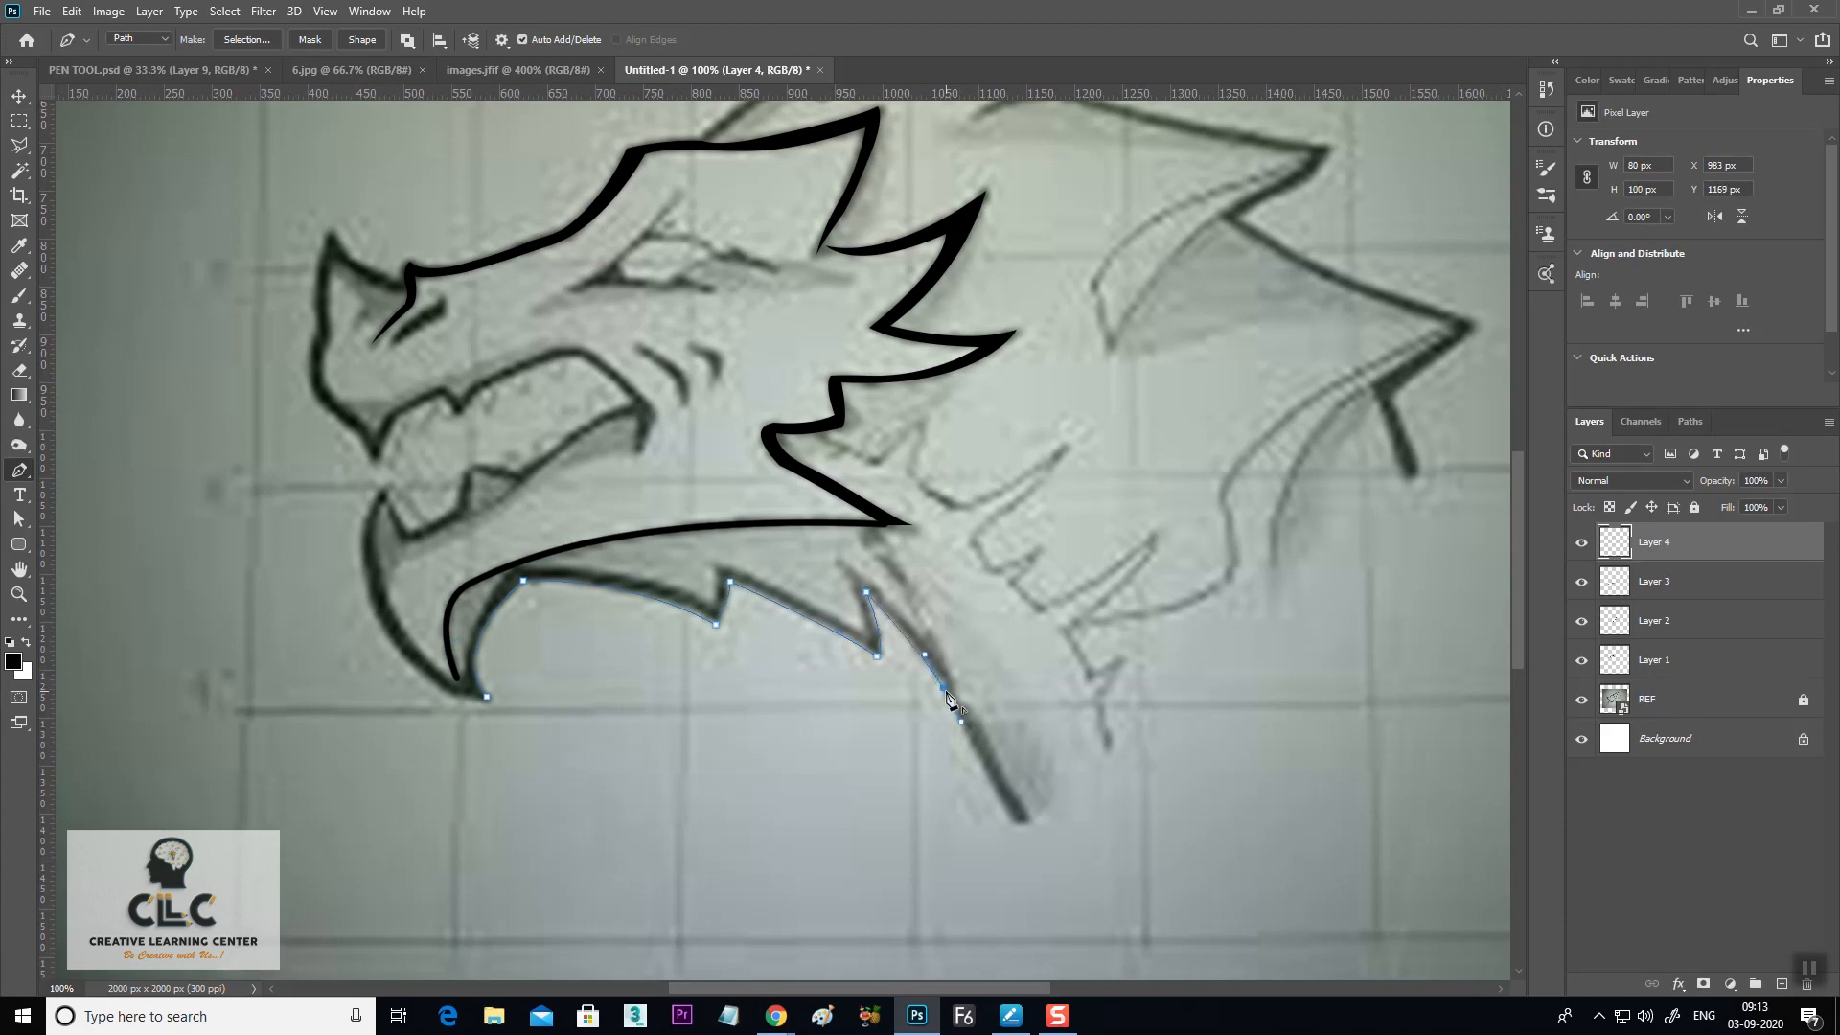
left_click(1030, 819)
Trace back along the upper edge of the neck line and throat spikes, closing the path at the chin tip
left_click(936, 640)
left_click_drag(925, 641, 927, 642)
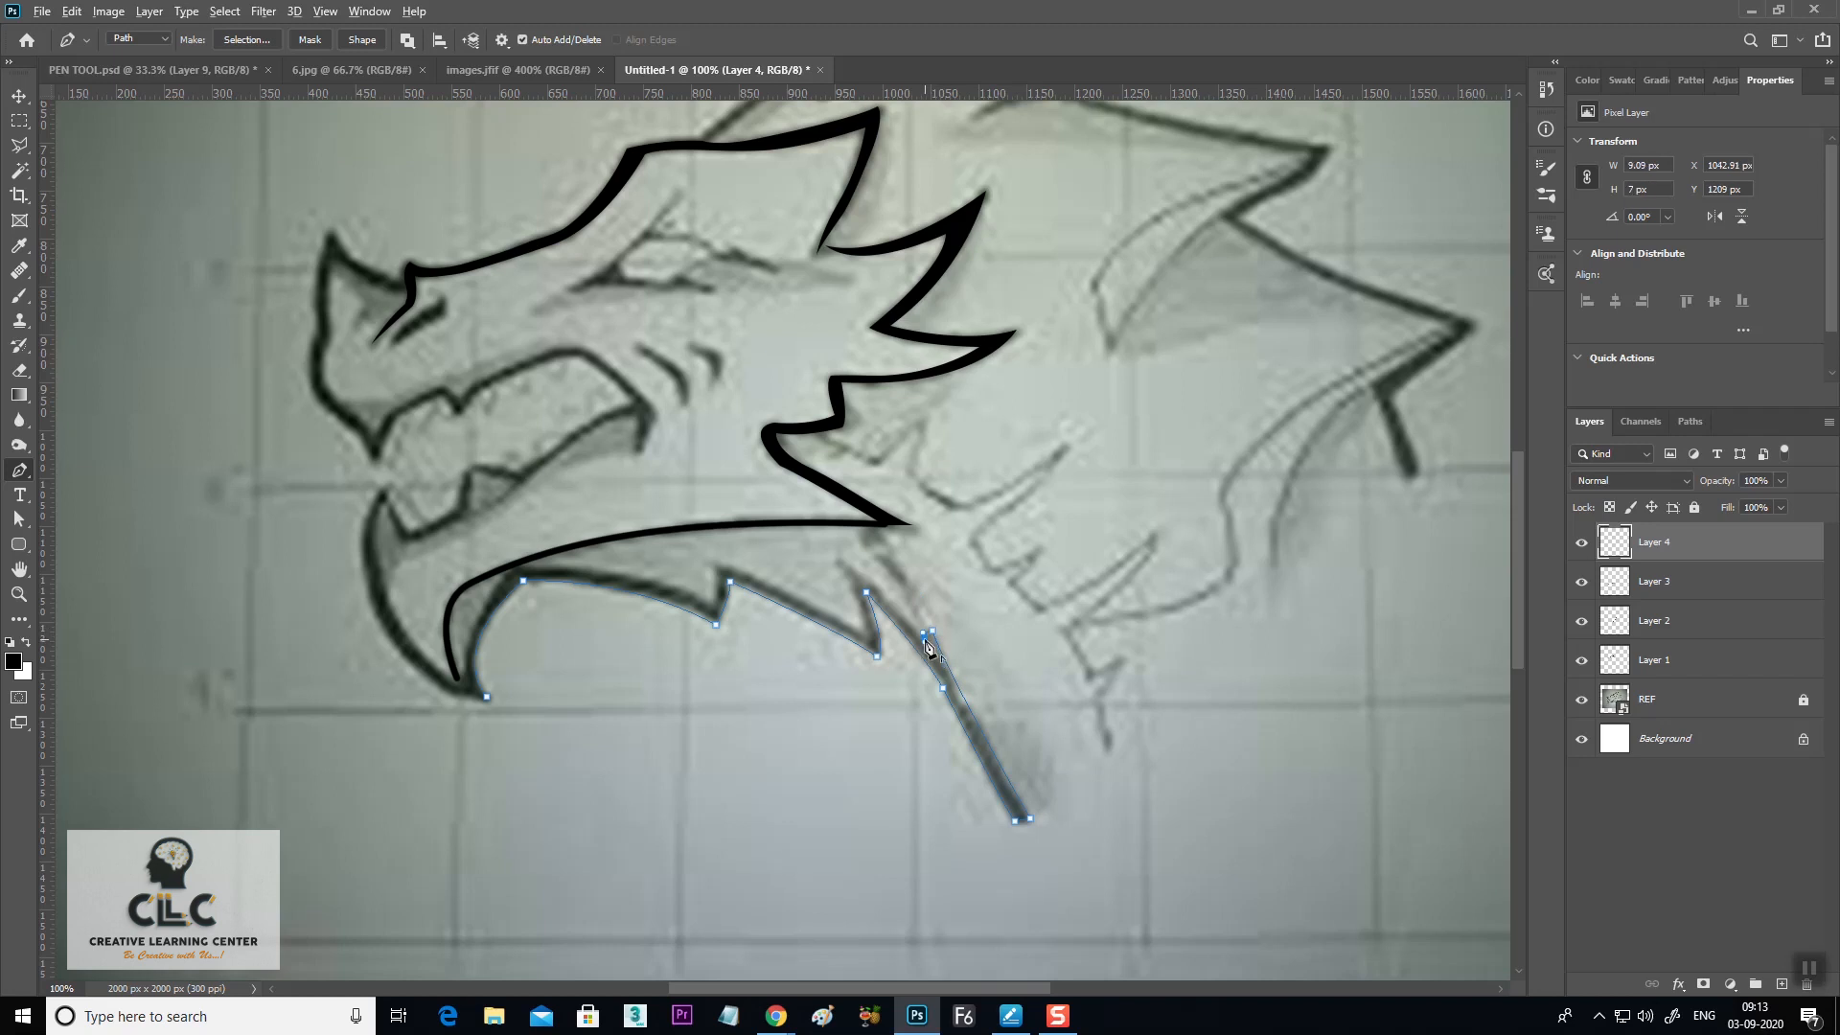
left_click(837, 560)
left_click_drag(714, 563, 690, 564)
left_click(515, 567)
left_click_drag(467, 681, 480, 732)
left_click(488, 700)
Convert the throat outline to a selection, fill it with black, and deselect it
key("ctrl+Return")
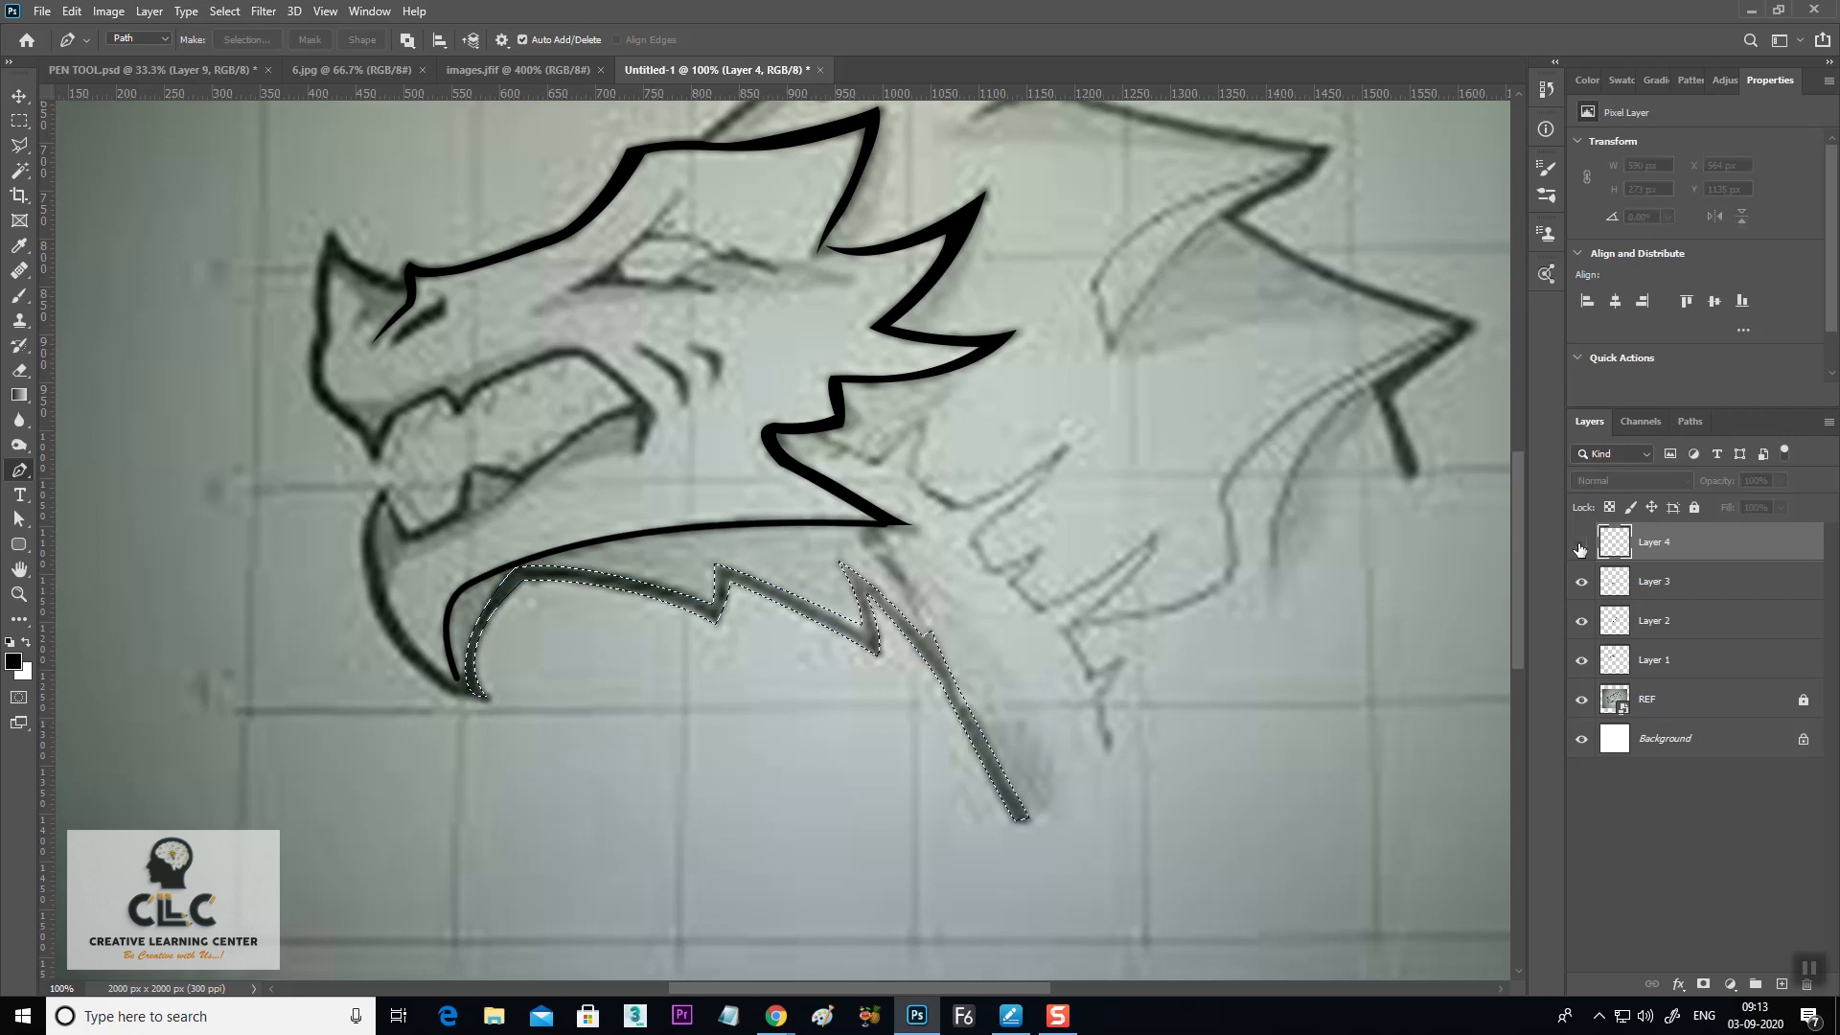
key("alt+BackSpace")
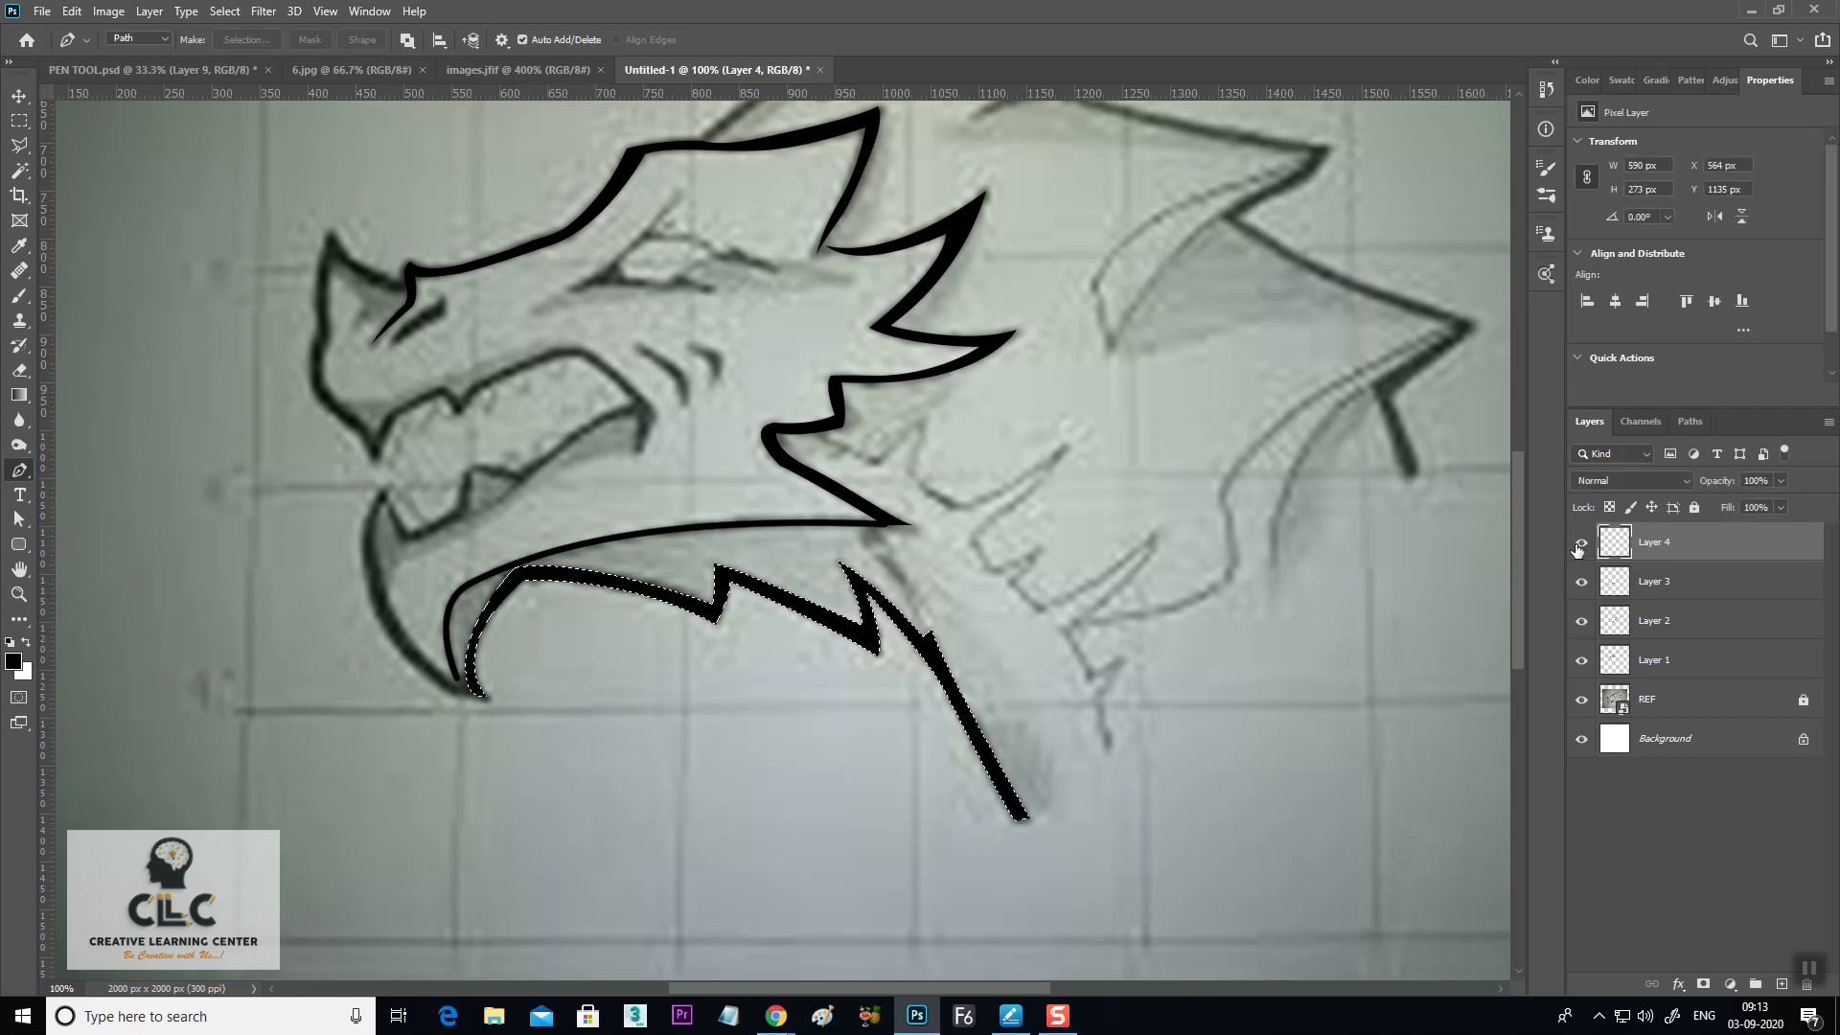
key("ctrl+d")
Start a Pen tool path at the brow line's start, over the nose horn and down the snout to the beak tip
left_click_drag(790, 554, 825, 624)
left_click(443, 353)
left_click_drag(367, 305, 352, 389)
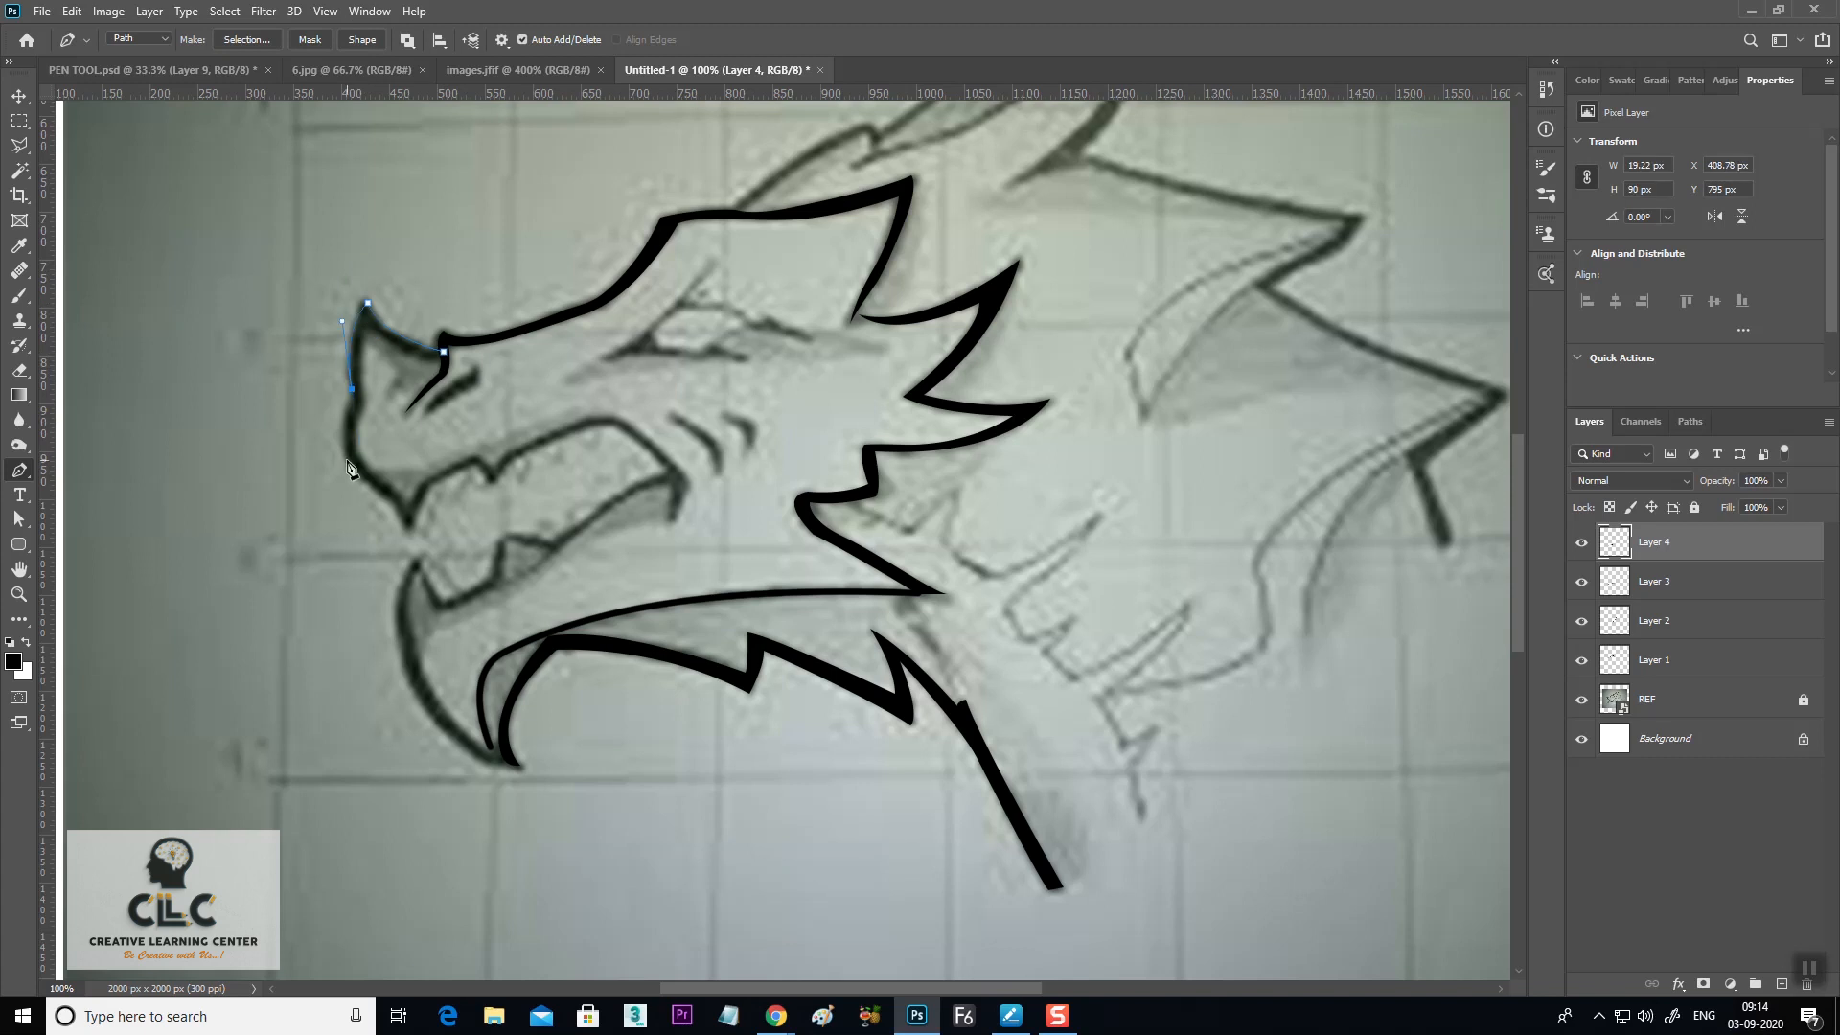
left_click(408, 526)
Continue the snout path along the upper mouth's lower edge, past the tooth notch, and around the mouth corner
left_click(430, 491)
left_click(476, 469)
left_click(510, 462)
left_click(602, 426)
left_click(669, 470)
left_click(674, 502)
left_click(661, 532)
left_click(667, 517, "alt")
left_click(677, 523)
left_click(692, 479)
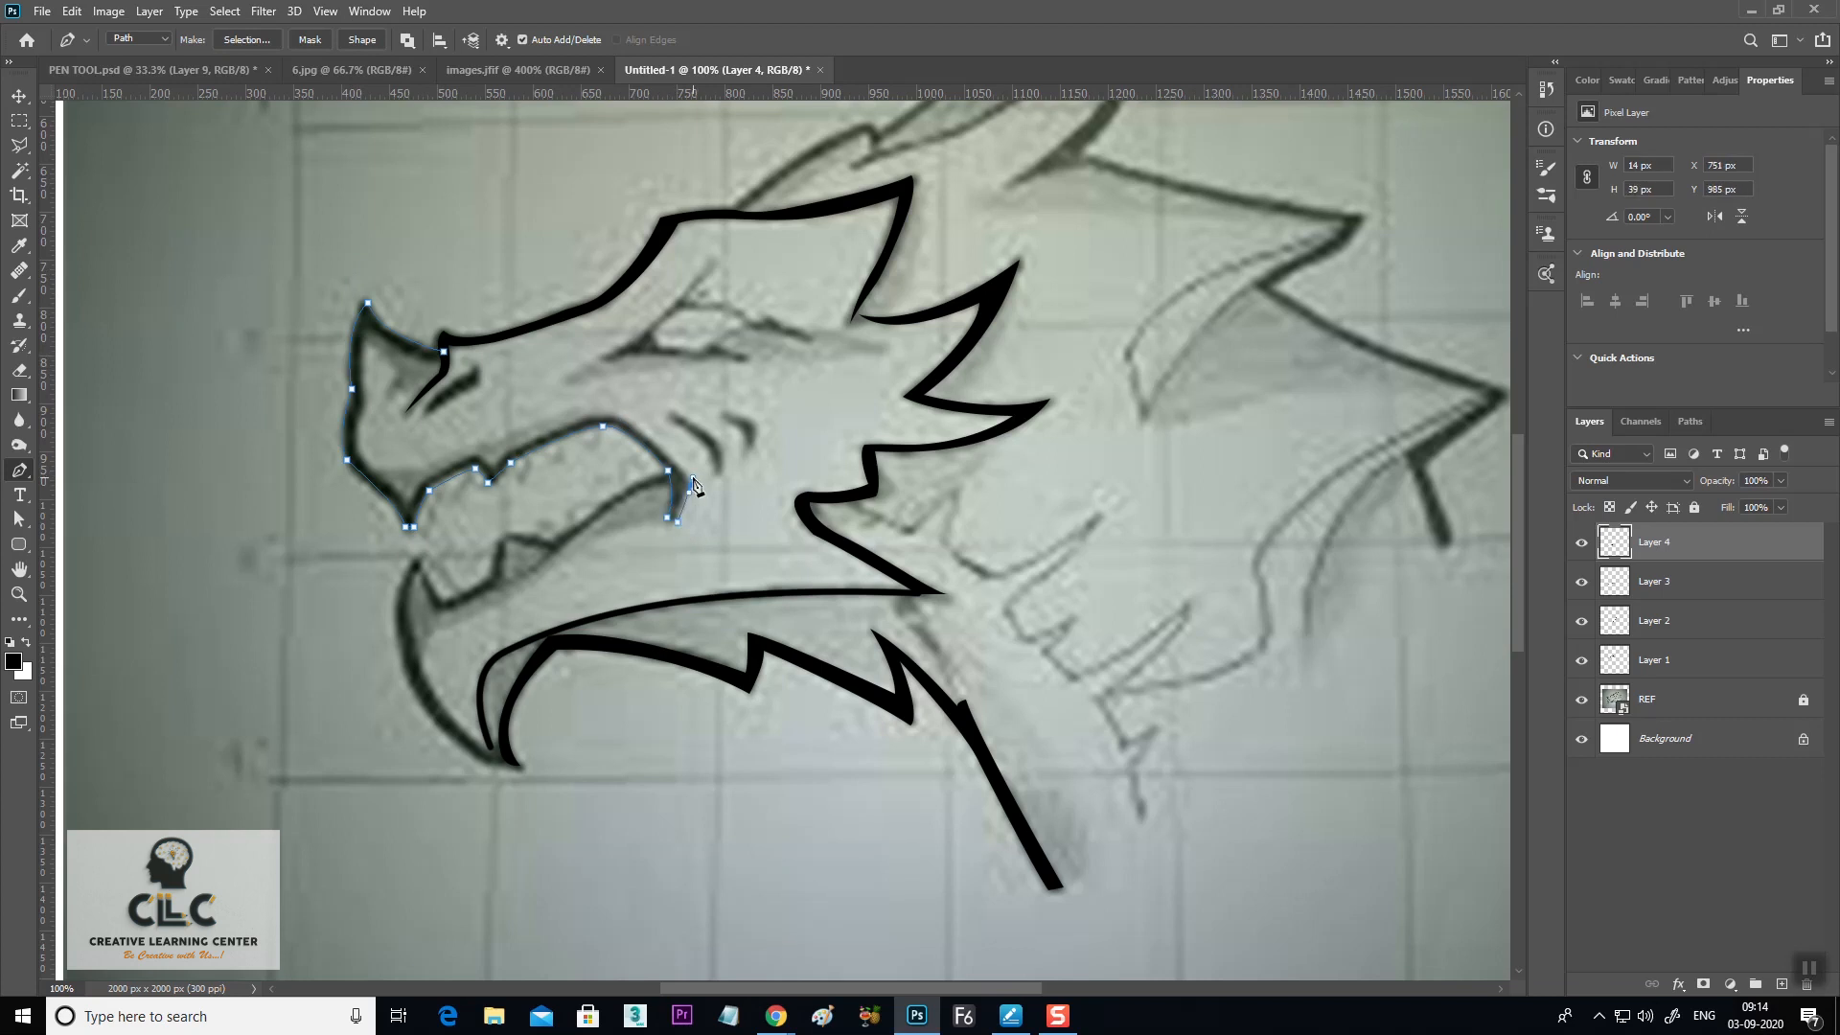
Trace back along the upper mouth's top edge and tooth notch toward the inside of the beak tip
left_click(598, 414)
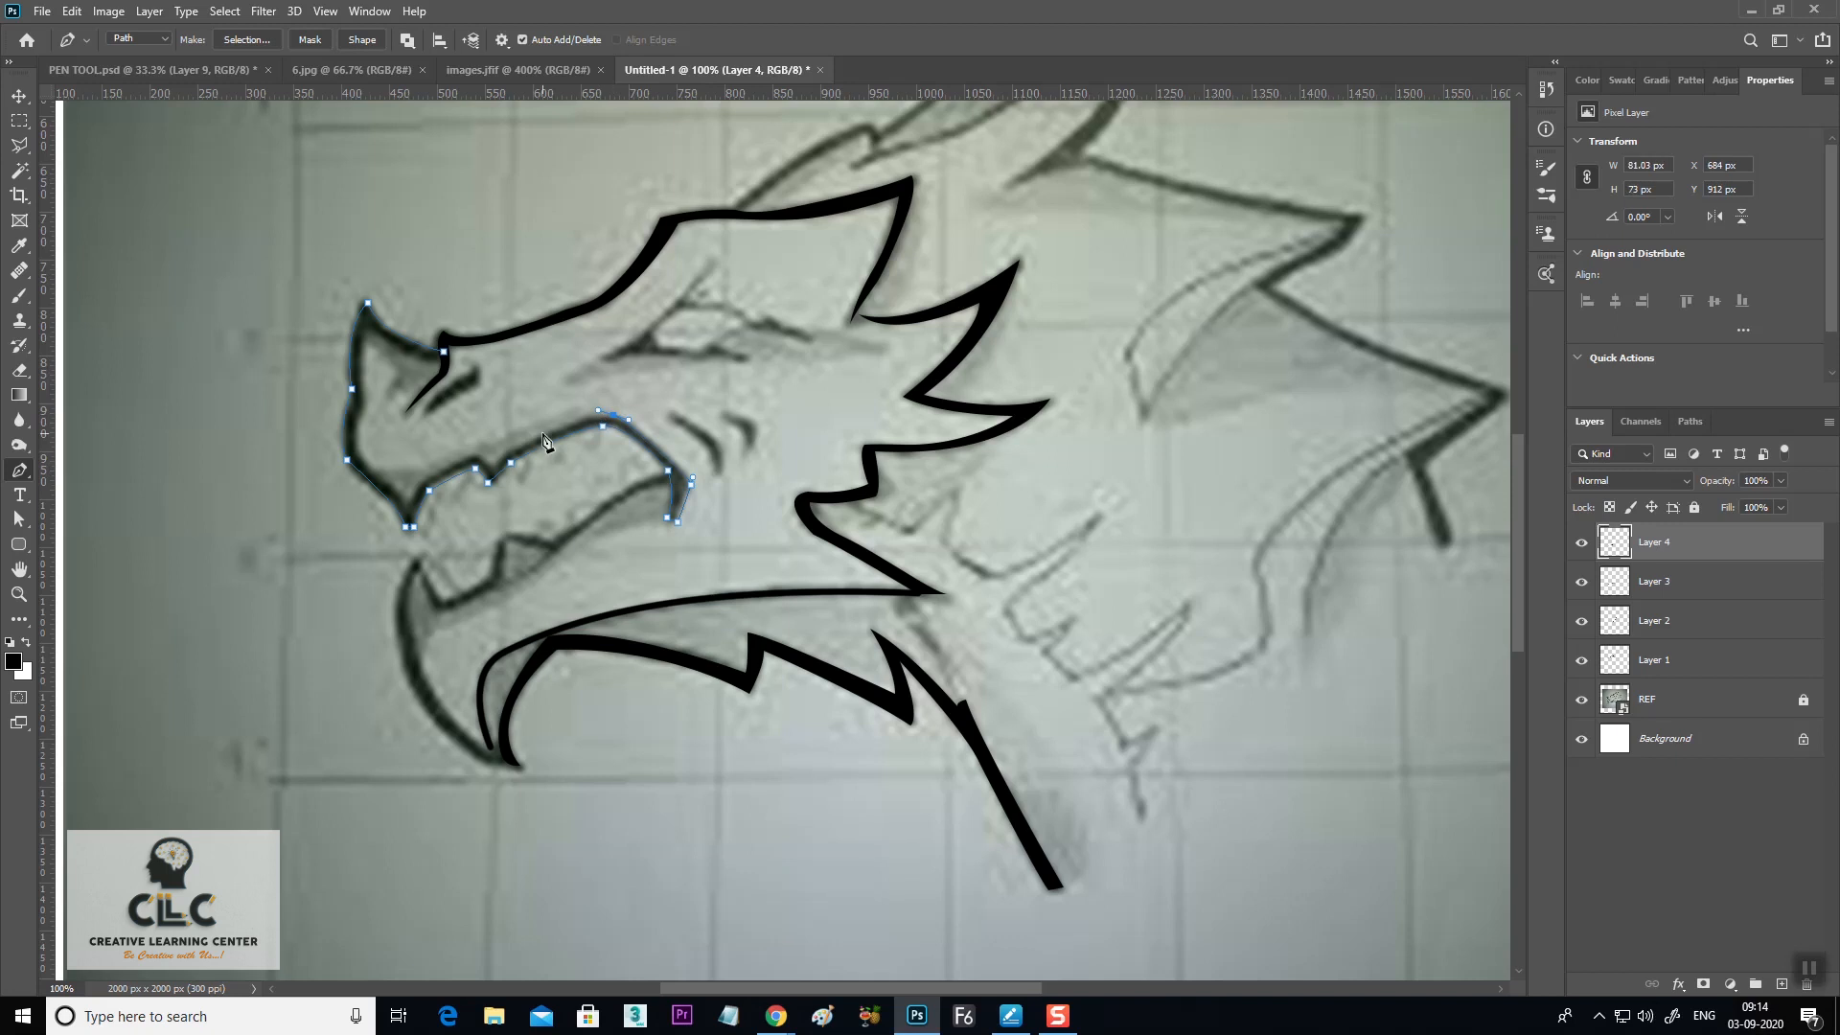
left_click(496, 463)
key("ctrl+plus")
key("ctrl+plus")
left_click_drag(327, 376, 955, 463)
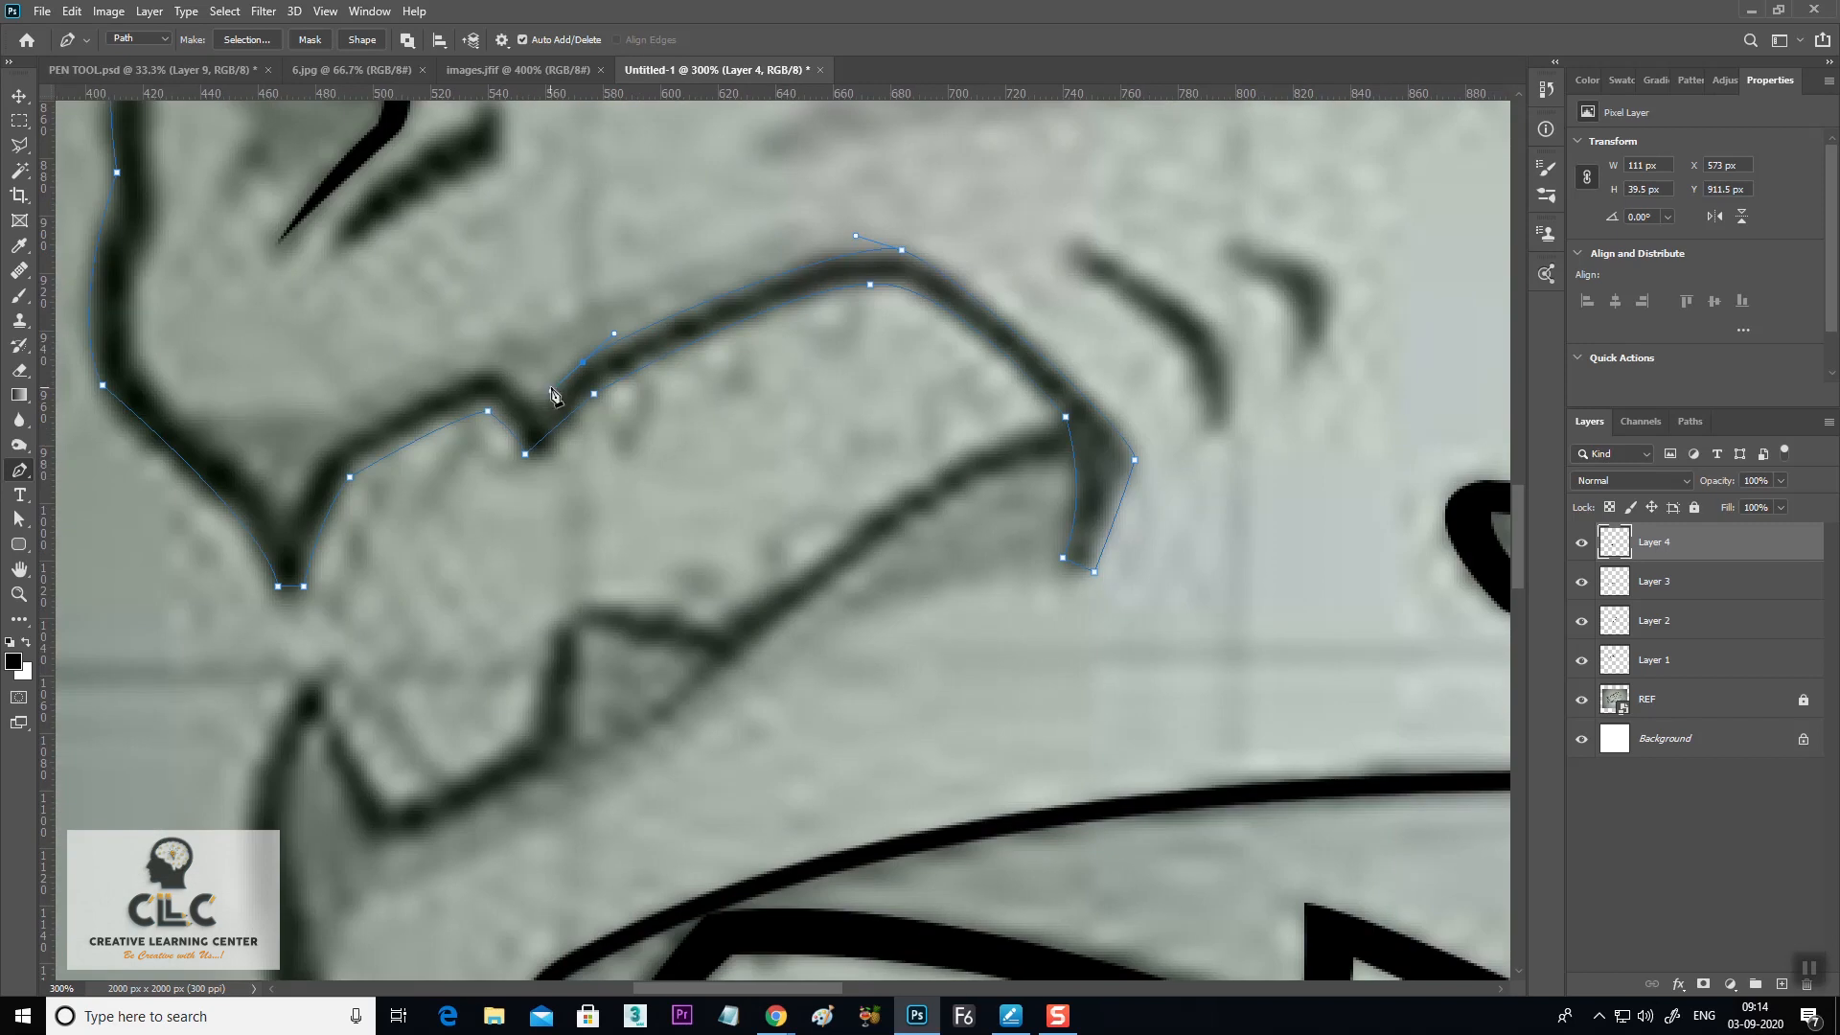
left_click_drag(544, 414, 536, 427)
left_click(544, 415)
left_click(494, 373)
left_click_drag(333, 451, 312, 464)
left_click(332, 451, "alt")
left_click_drag(286, 534, 285, 558)
left_click(286, 535, "alt")
Trace the snout's inner edge upward from the beak tip to the nose horn, keeping corners sharp
left_click_drag(261, 360, 376, 520)
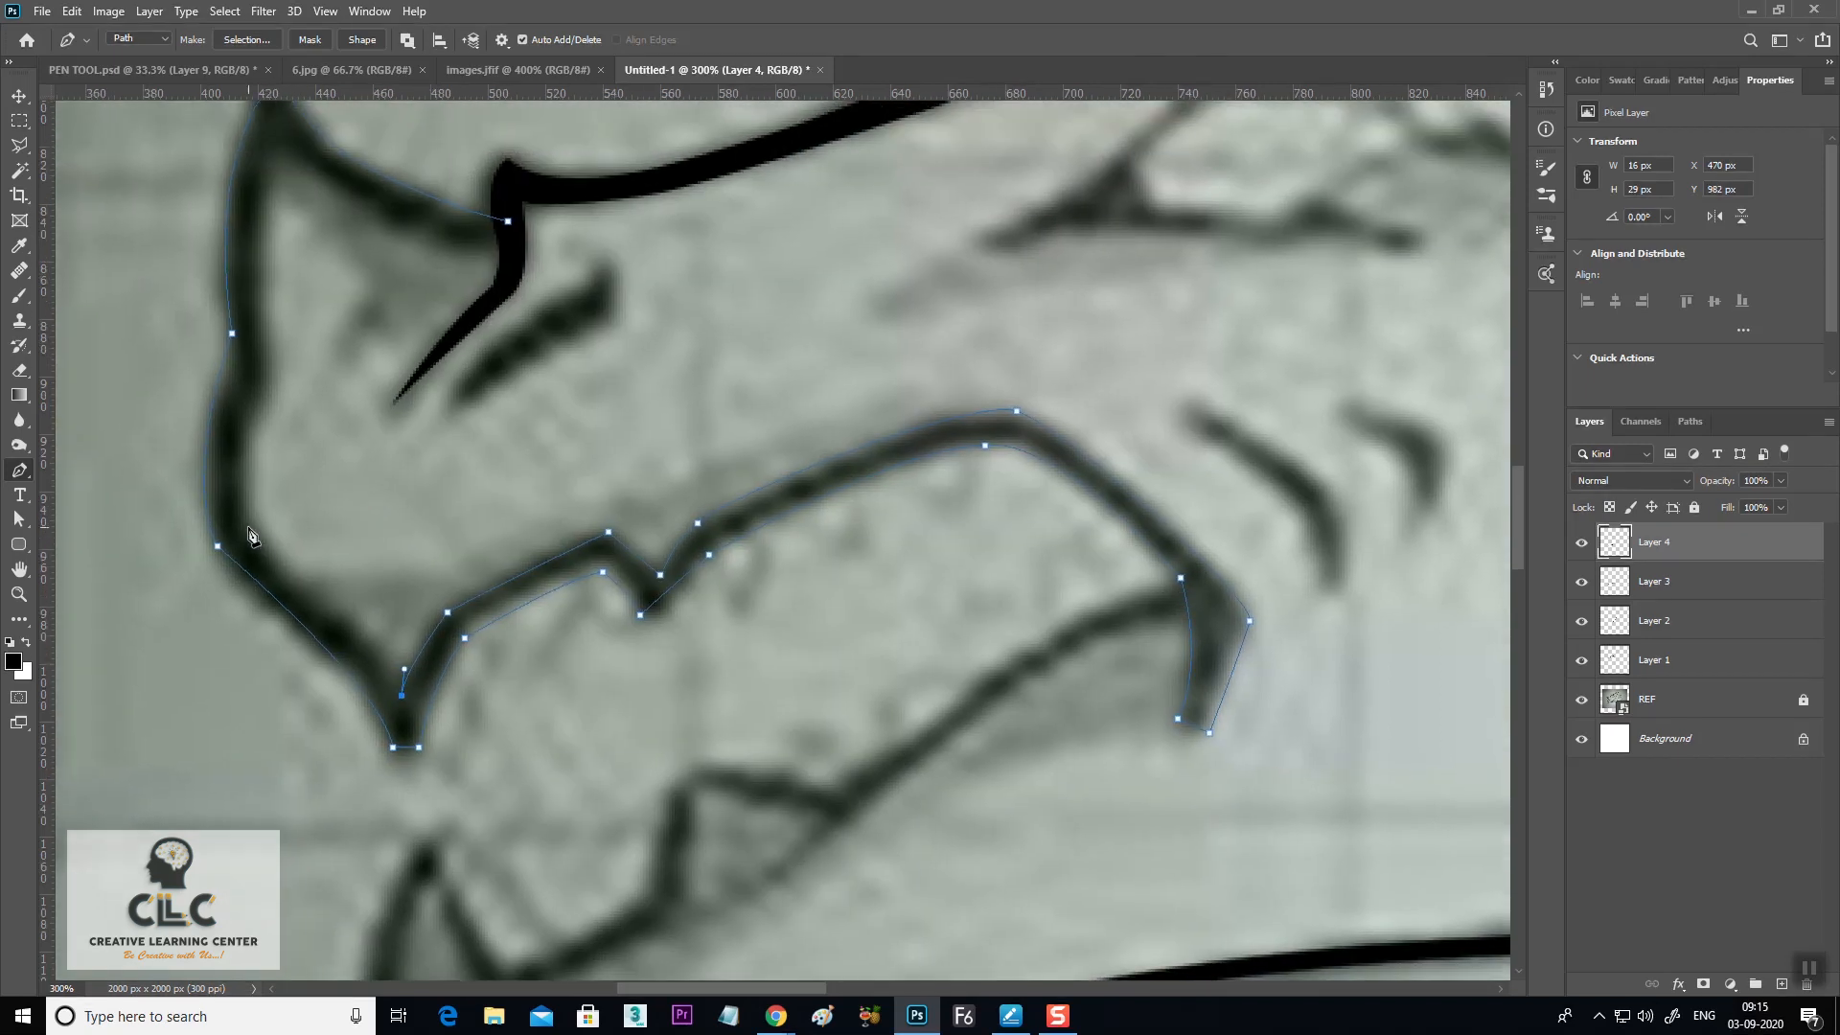
left_click_drag(301, 602, 260, 572)
left_click_drag(257, 413, 289, 346)
left_click_drag(256, 413, 268, 518)
left_click(253, 409, "alt")
left_click_drag(270, 336, 275, 233)
key("ctrl+z")
left_click_drag(265, 415, 255, 353)
left_click(265, 416, "alt")
left_click_drag(285, 249, 313, 219)
left_click(286, 249, "alt")
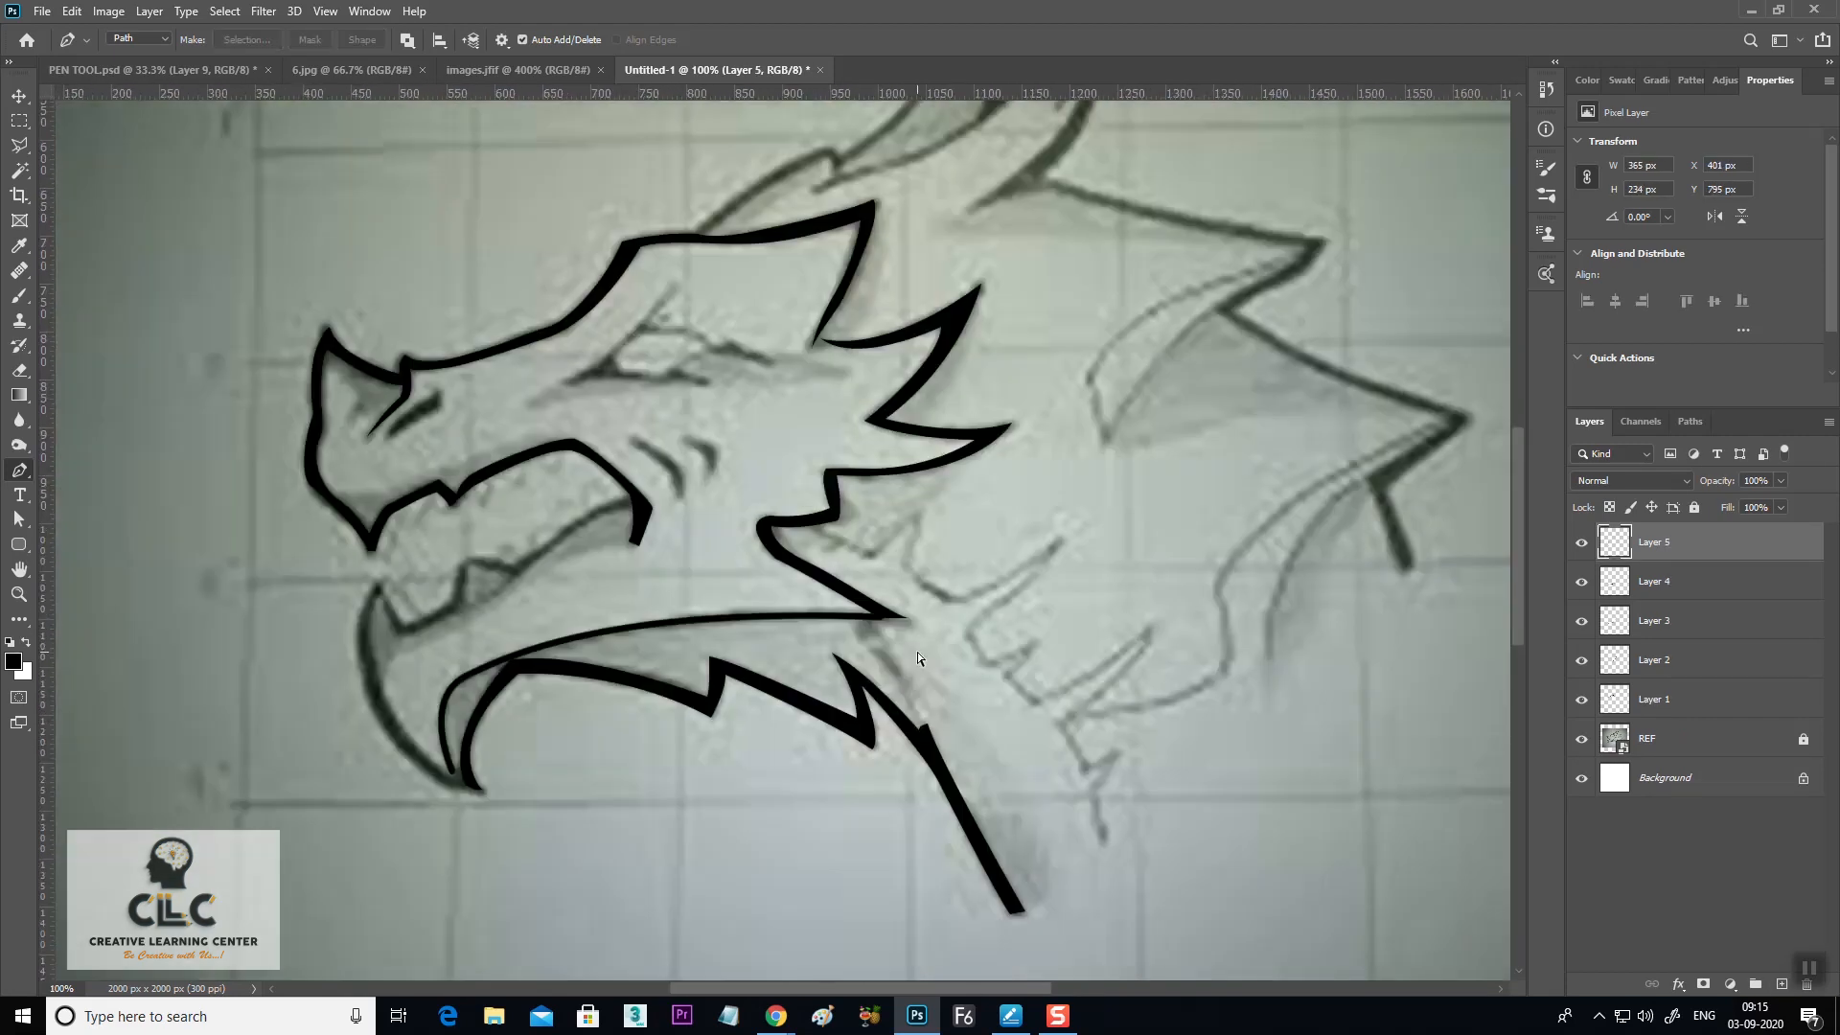
Start a Pen tool path at the chin tip, up the lower jaw's outer curve and over the front tooth to its base
scroll(336, 714, "up", 1)
left_click(607, 859)
left_click_drag(457, 778, 385, 704)
left_click(457, 778, "alt")
left_click_drag(417, 448, 530, 295)
left_click(417, 448, "alt")
left_click_drag(469, 535, 480, 552)
left_click(469, 534, "alt")
Continue the lower jaw path over the second tooth and along the mouth's lower edge to the mouth corner
left_click(566, 491)
left_click(586, 398)
left_click(691, 420)
left_click_drag(779, 350, 809, 325)
left_click_drag(928, 278, 971, 277)
left_click(928, 277, "alt")
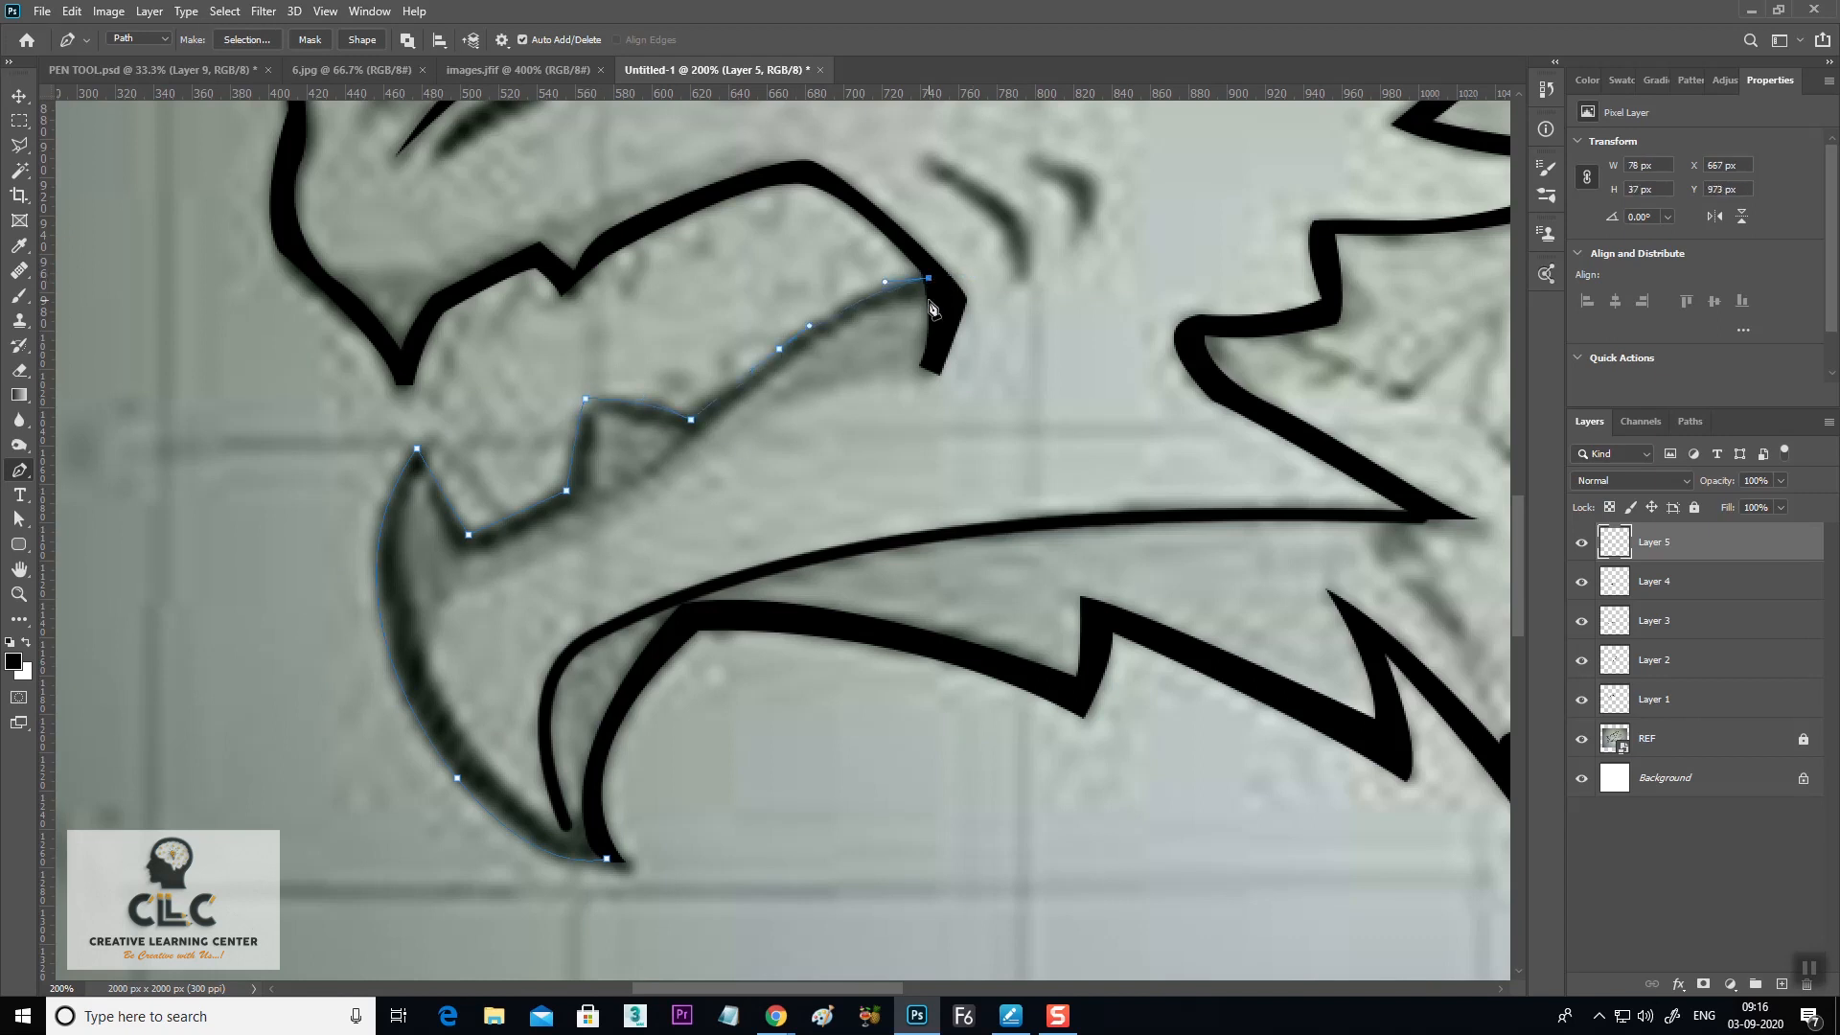
Trace the lower jaw's inner edge from the mouth corner under both teeth and down to the chin tip, closing the path
left_click(932, 294)
left_click_drag(696, 433, 584, 410)
left_click_drag(594, 525, 596, 527)
left_click(426, 484)
left_click_drag(714, 668, 638, 509)
left_click(361, 526)
left_click_drag(366, 539, 608, 677)
left_click(361, 526, "alt")
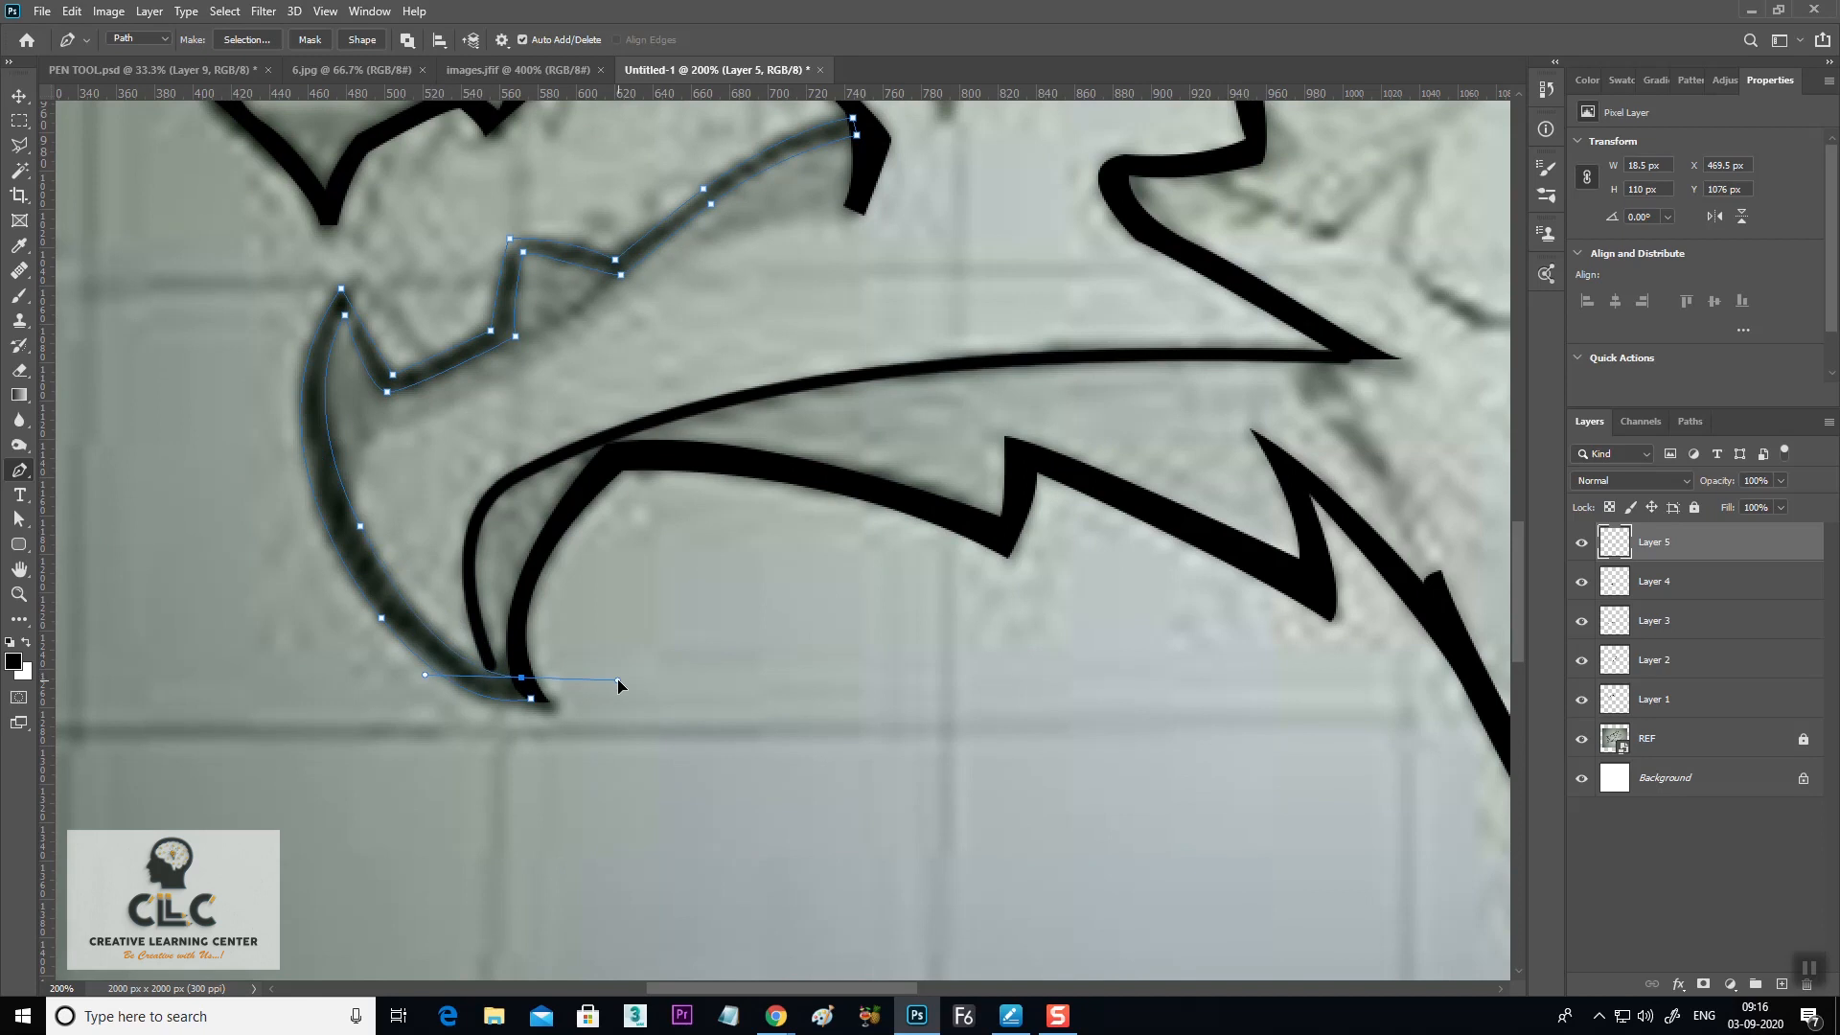
left_click(522, 678, "alt")
left_click(532, 700)
Convert the lower jaw path to a selection, fill it with black on a new layer, and deselect
key("ctrl+minus")
key("ctrl+Return")
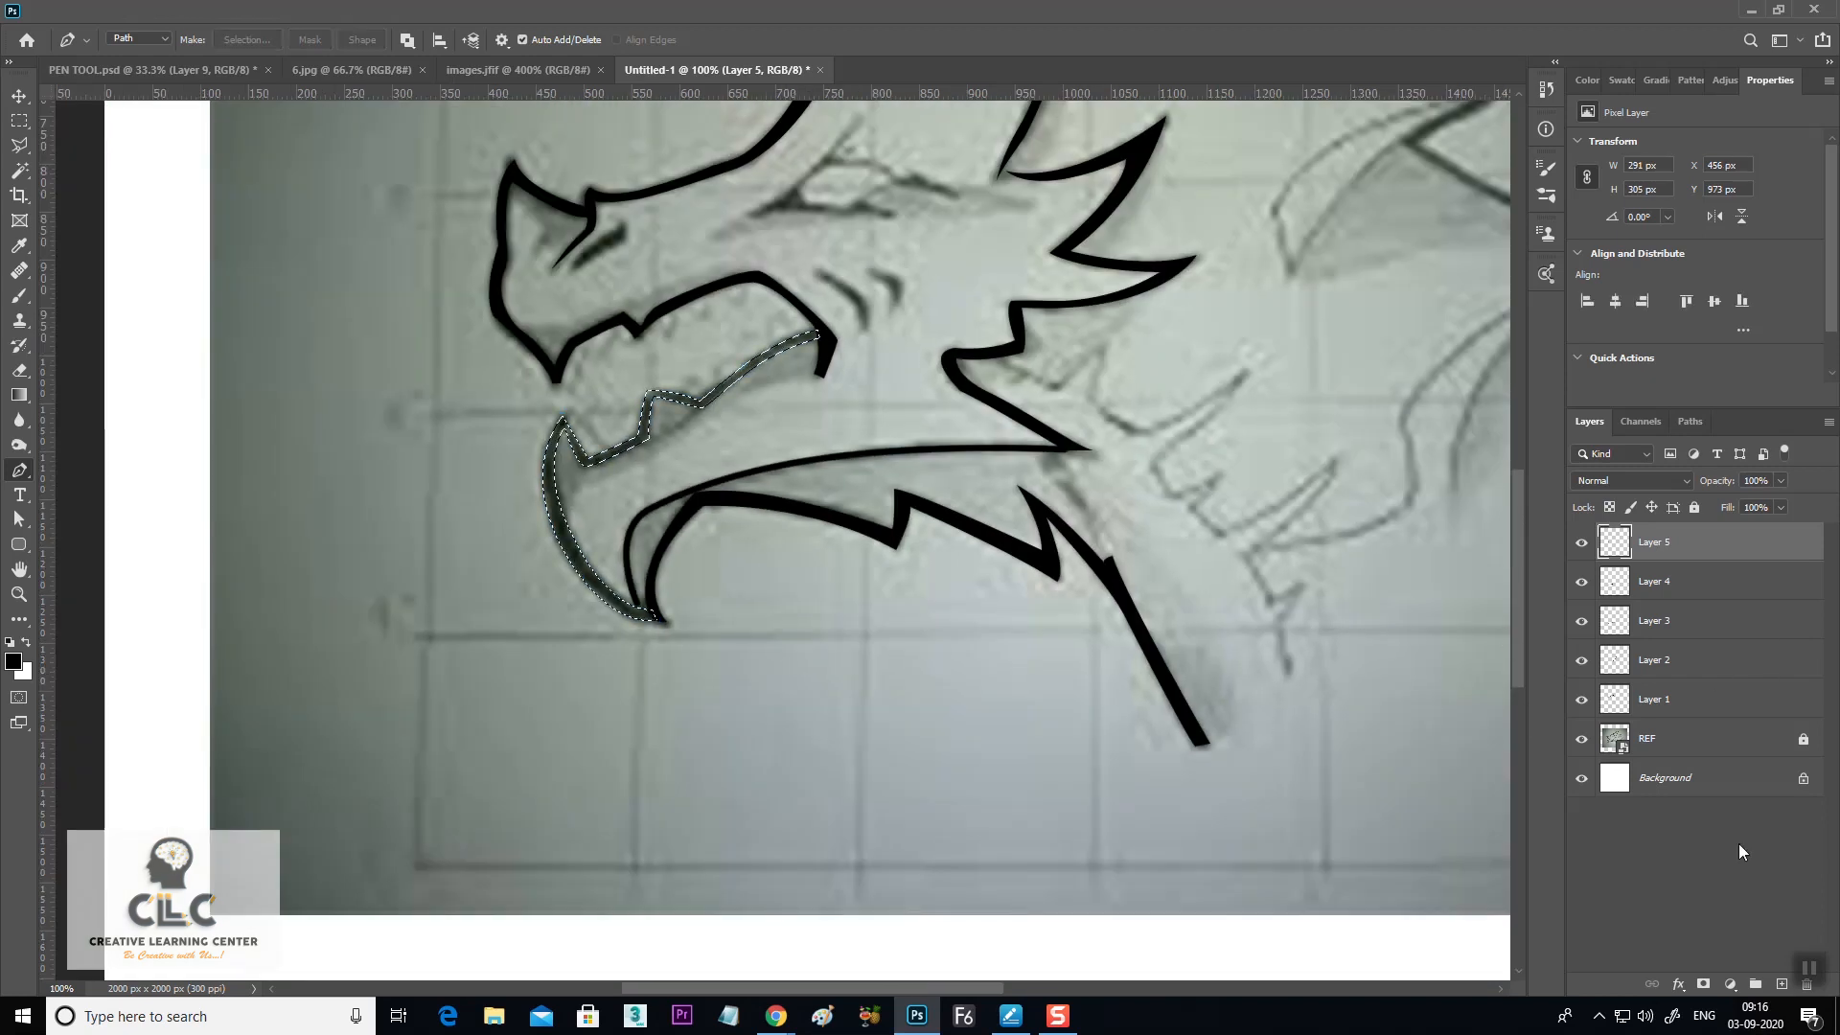
left_click(1781, 984)
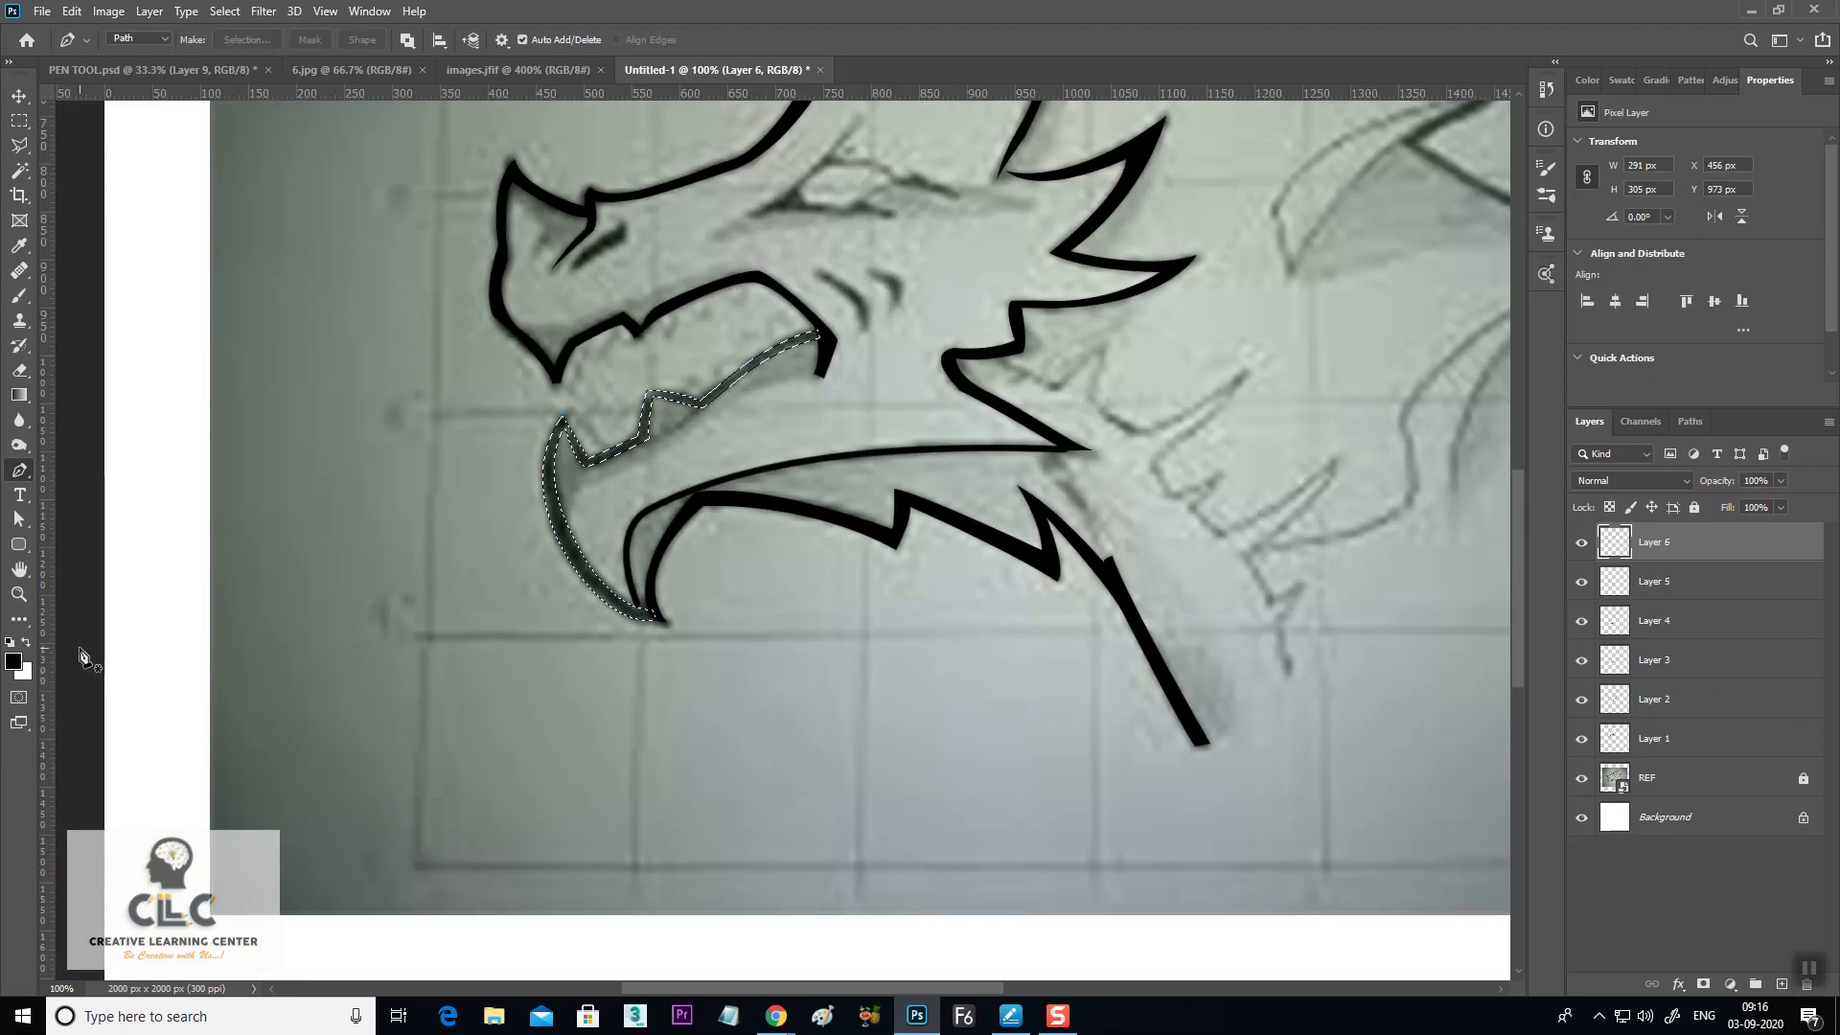
key("alt+BackSpace")
key("ctrl+d")
Start a Pen tool path on the forehead line and curve it up to the top of the small crest
left_click_drag(1215, 548, 852, 683)
left_click_drag(971, 519, 952, 670)
left_click_drag(1007, 593, 1056, 591)
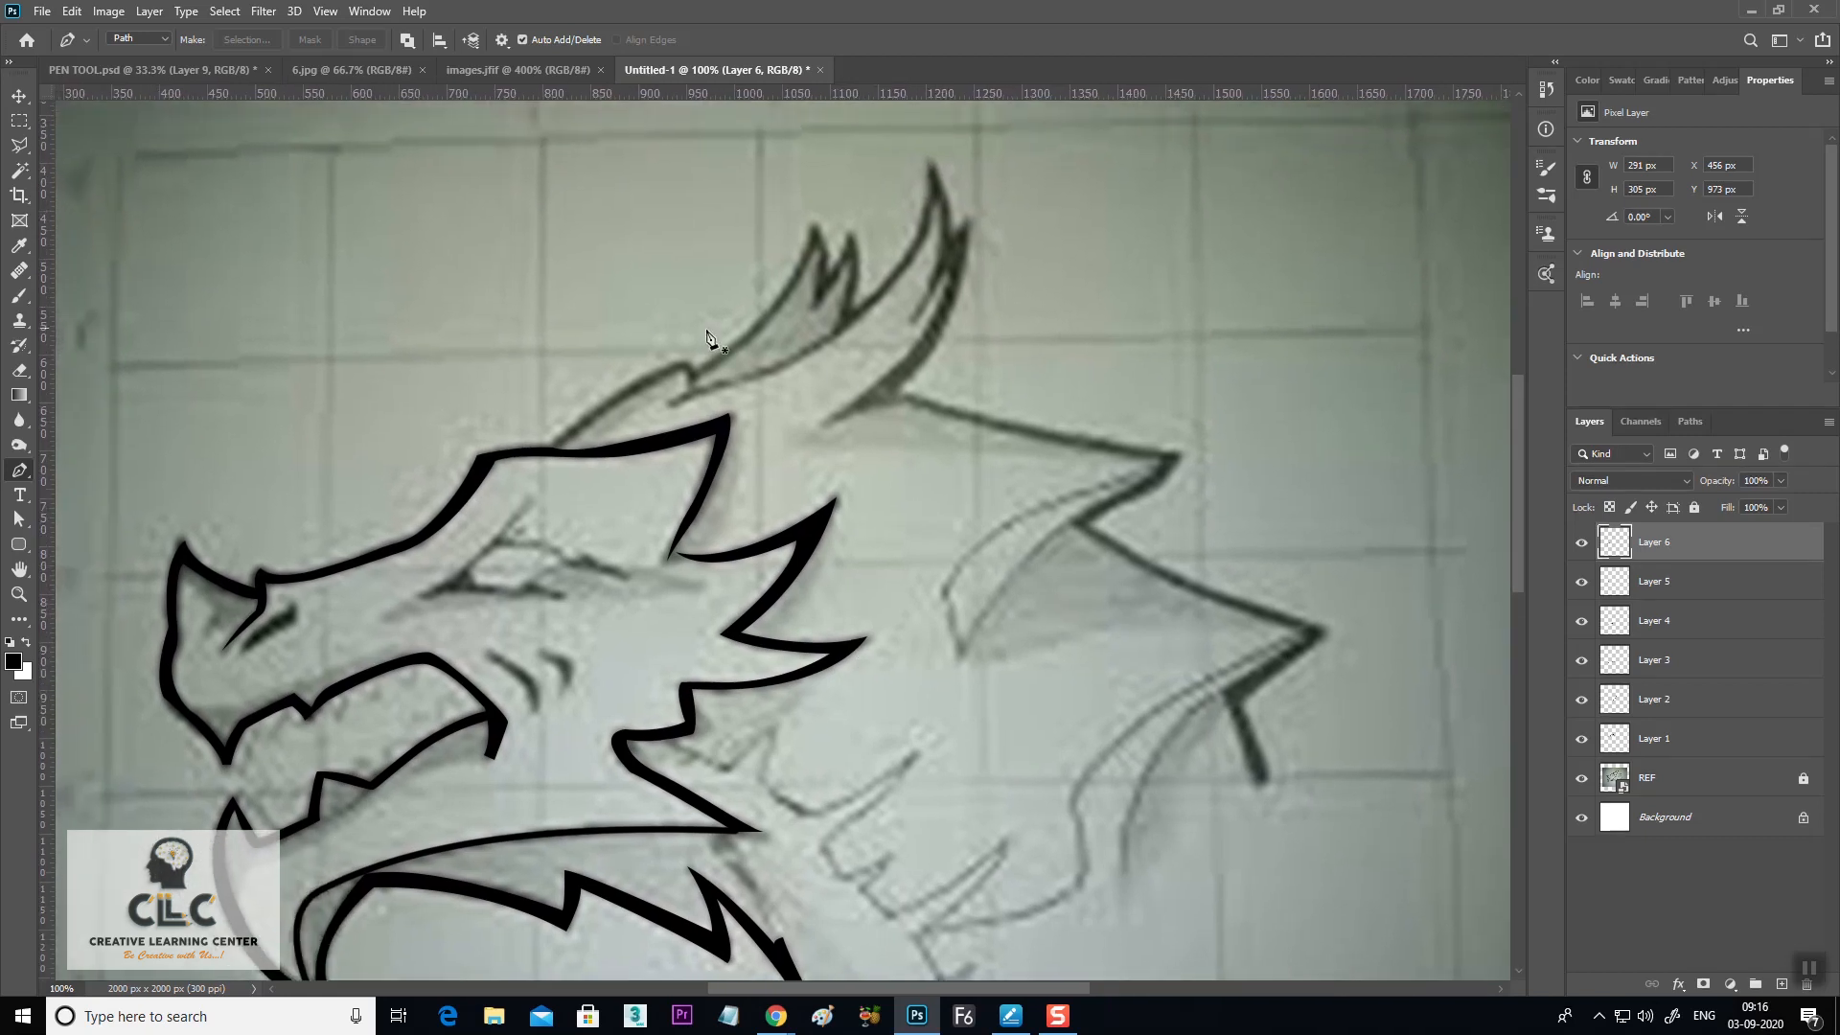
left_click(542, 448)
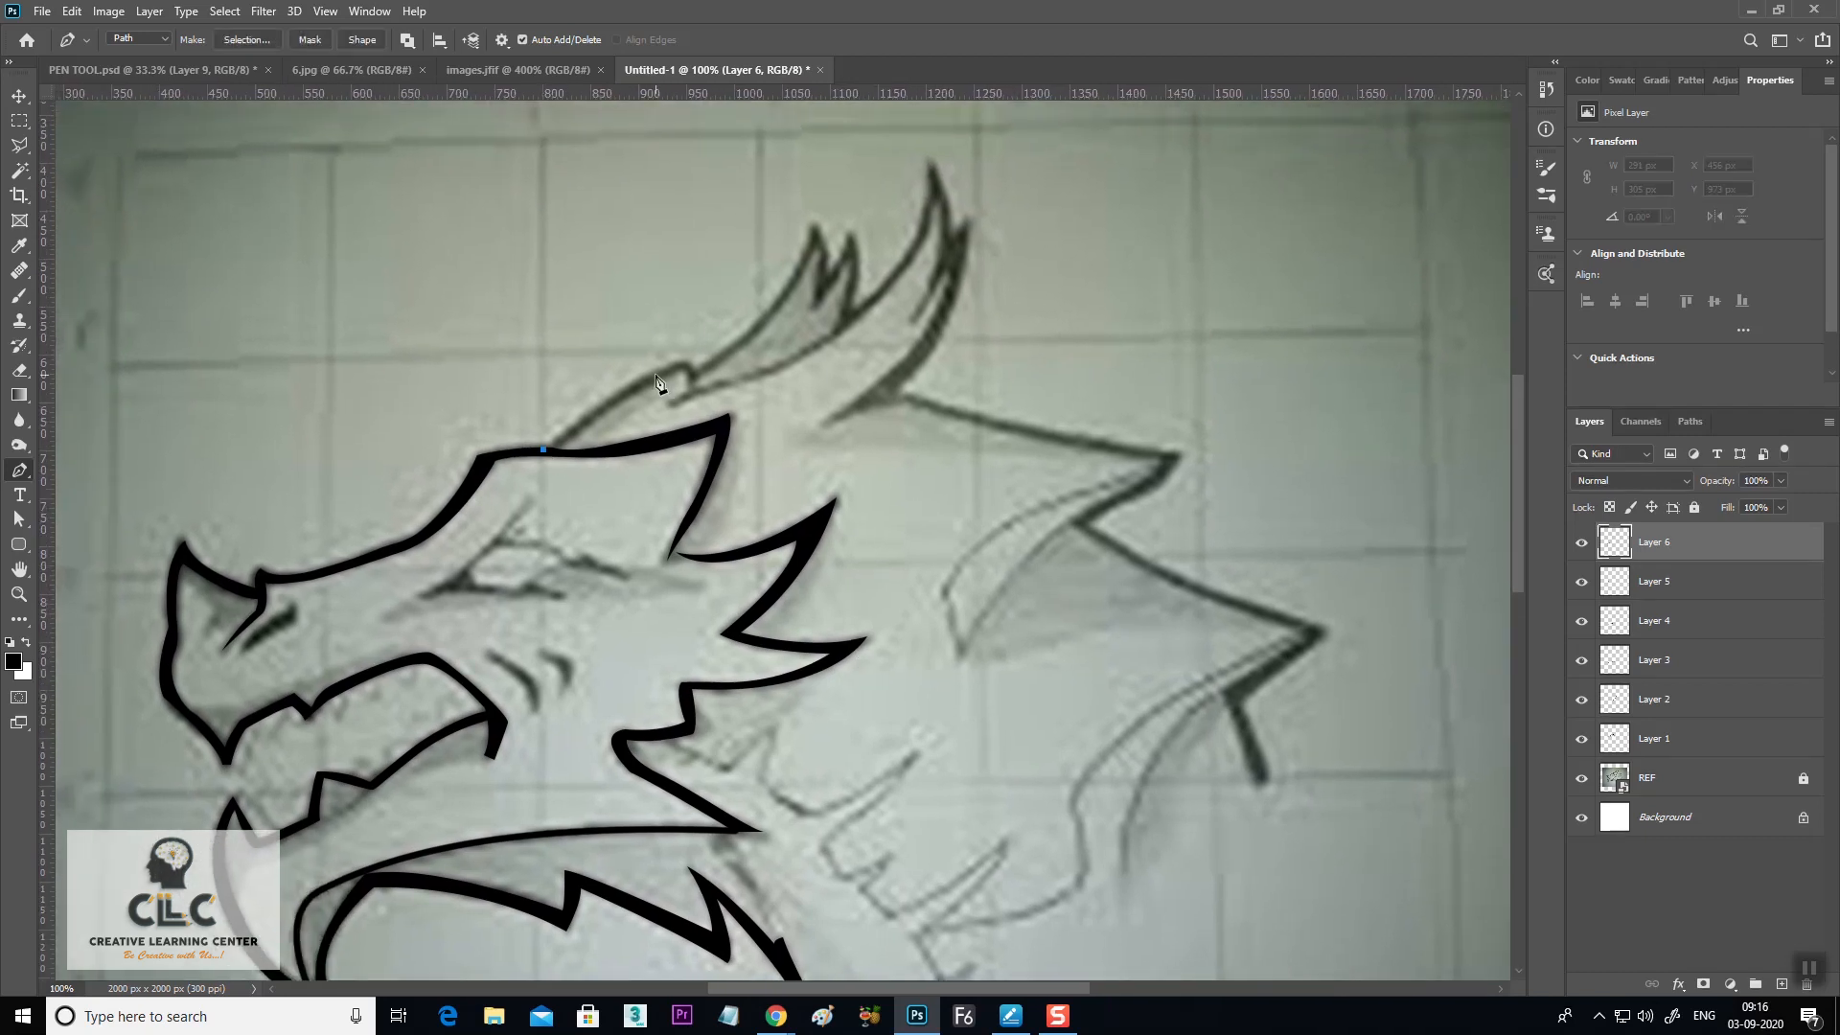
left_click_drag(674, 365, 714, 361)
key("ctrl+plus")
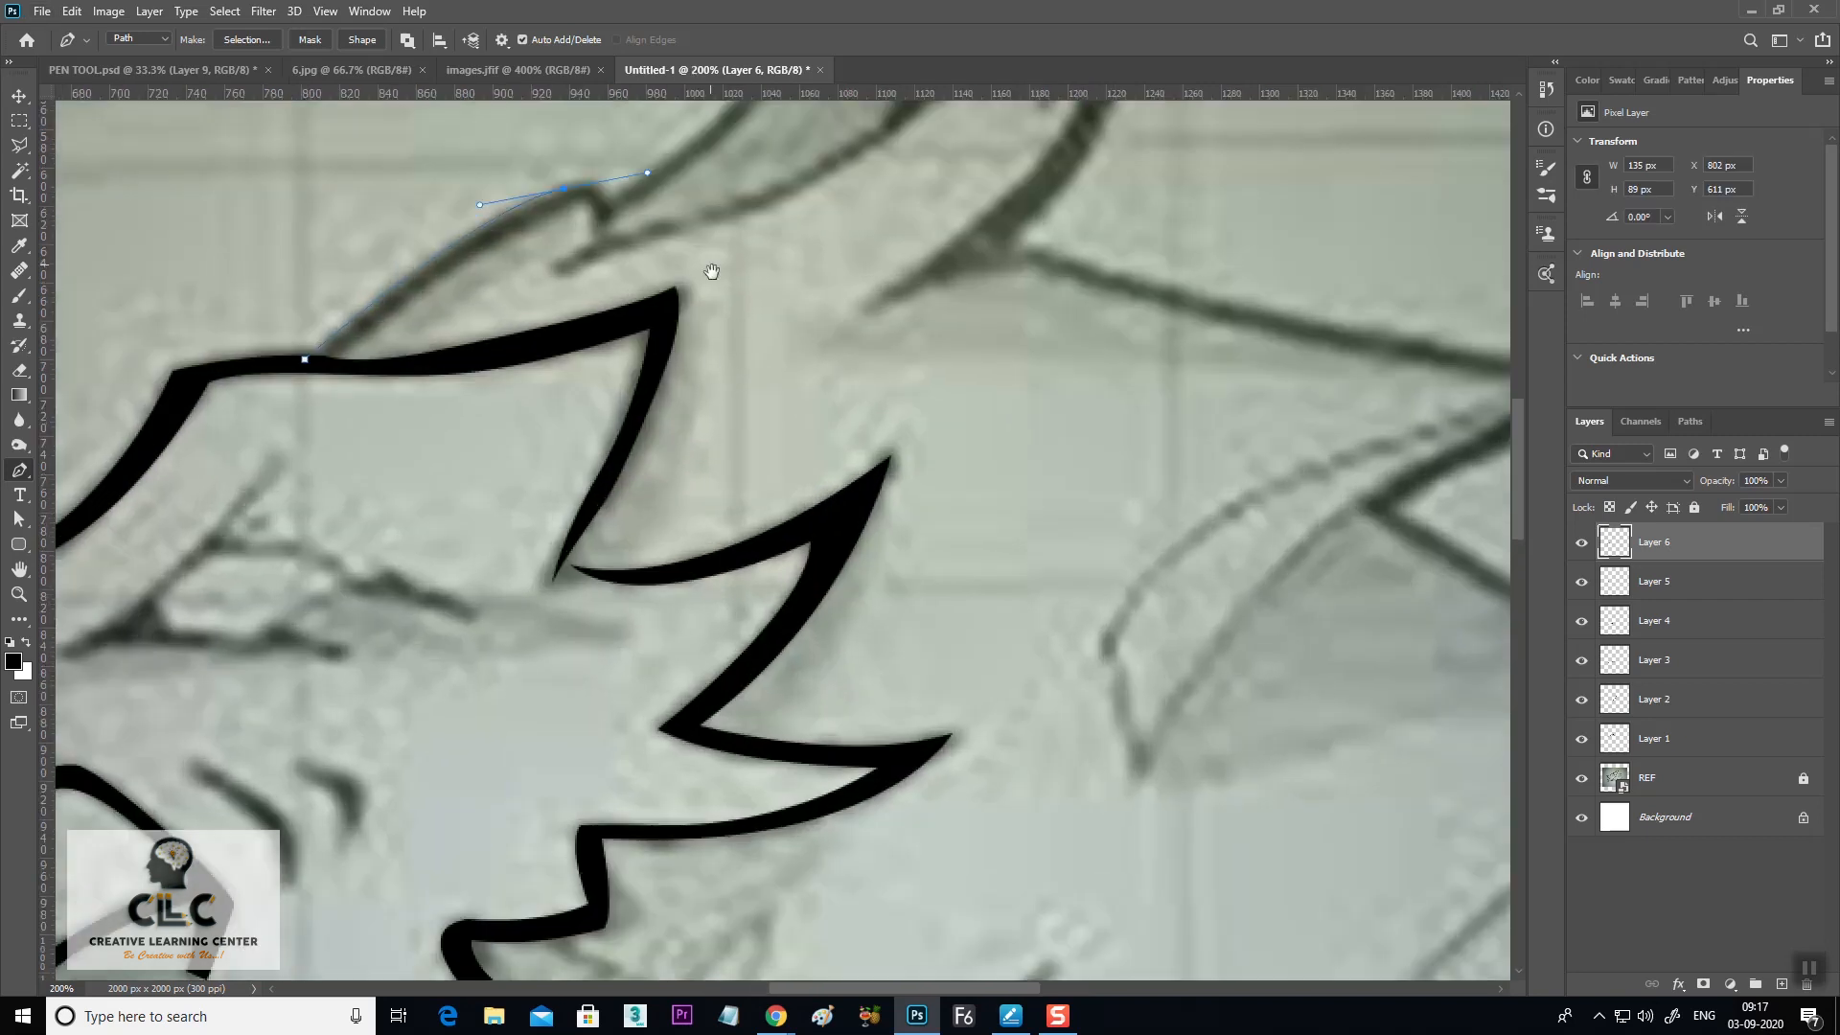
left_click_drag(712, 271, 760, 406)
Round the crest's hooked end and trace its inner edge back to the forehead, closing the path
left_click(654, 340)
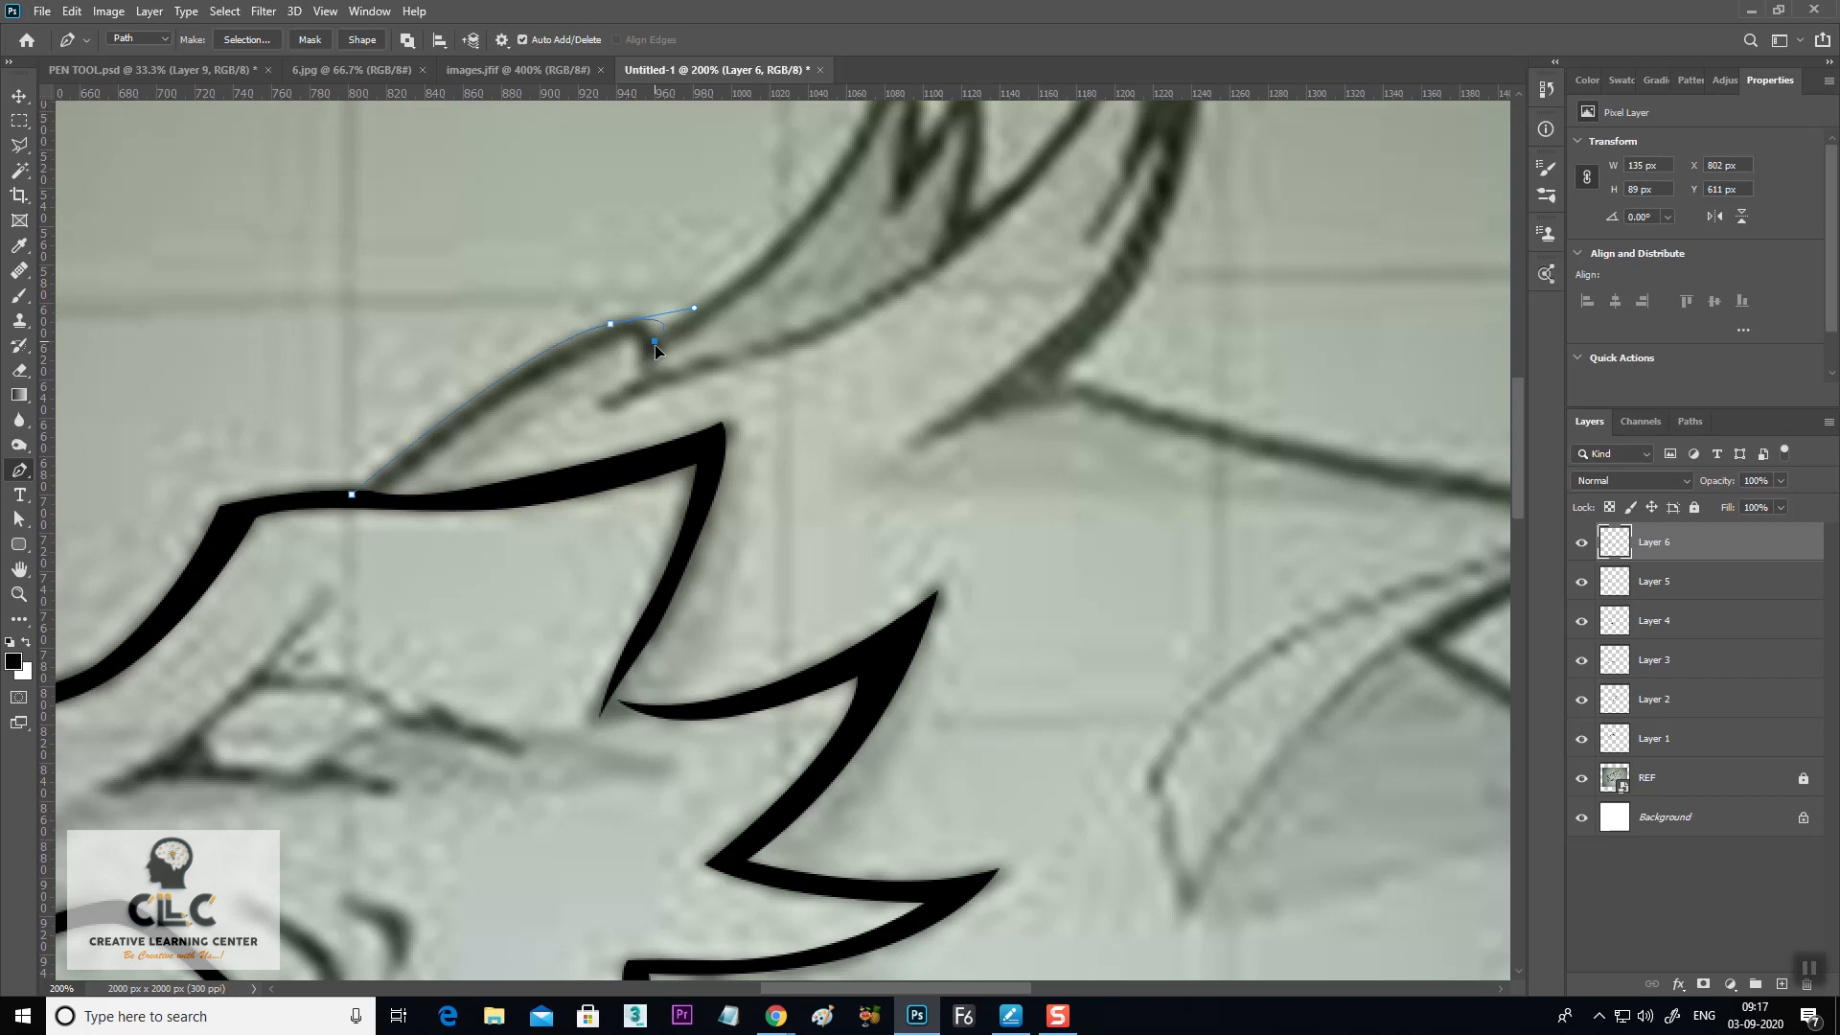
key("ctrl+z")
left_click(658, 345, "alt")
left_click_drag(639, 390, 581, 356)
left_click(639, 381)
left_click_drag(379, 495, 363, 518)
left_click(352, 494)
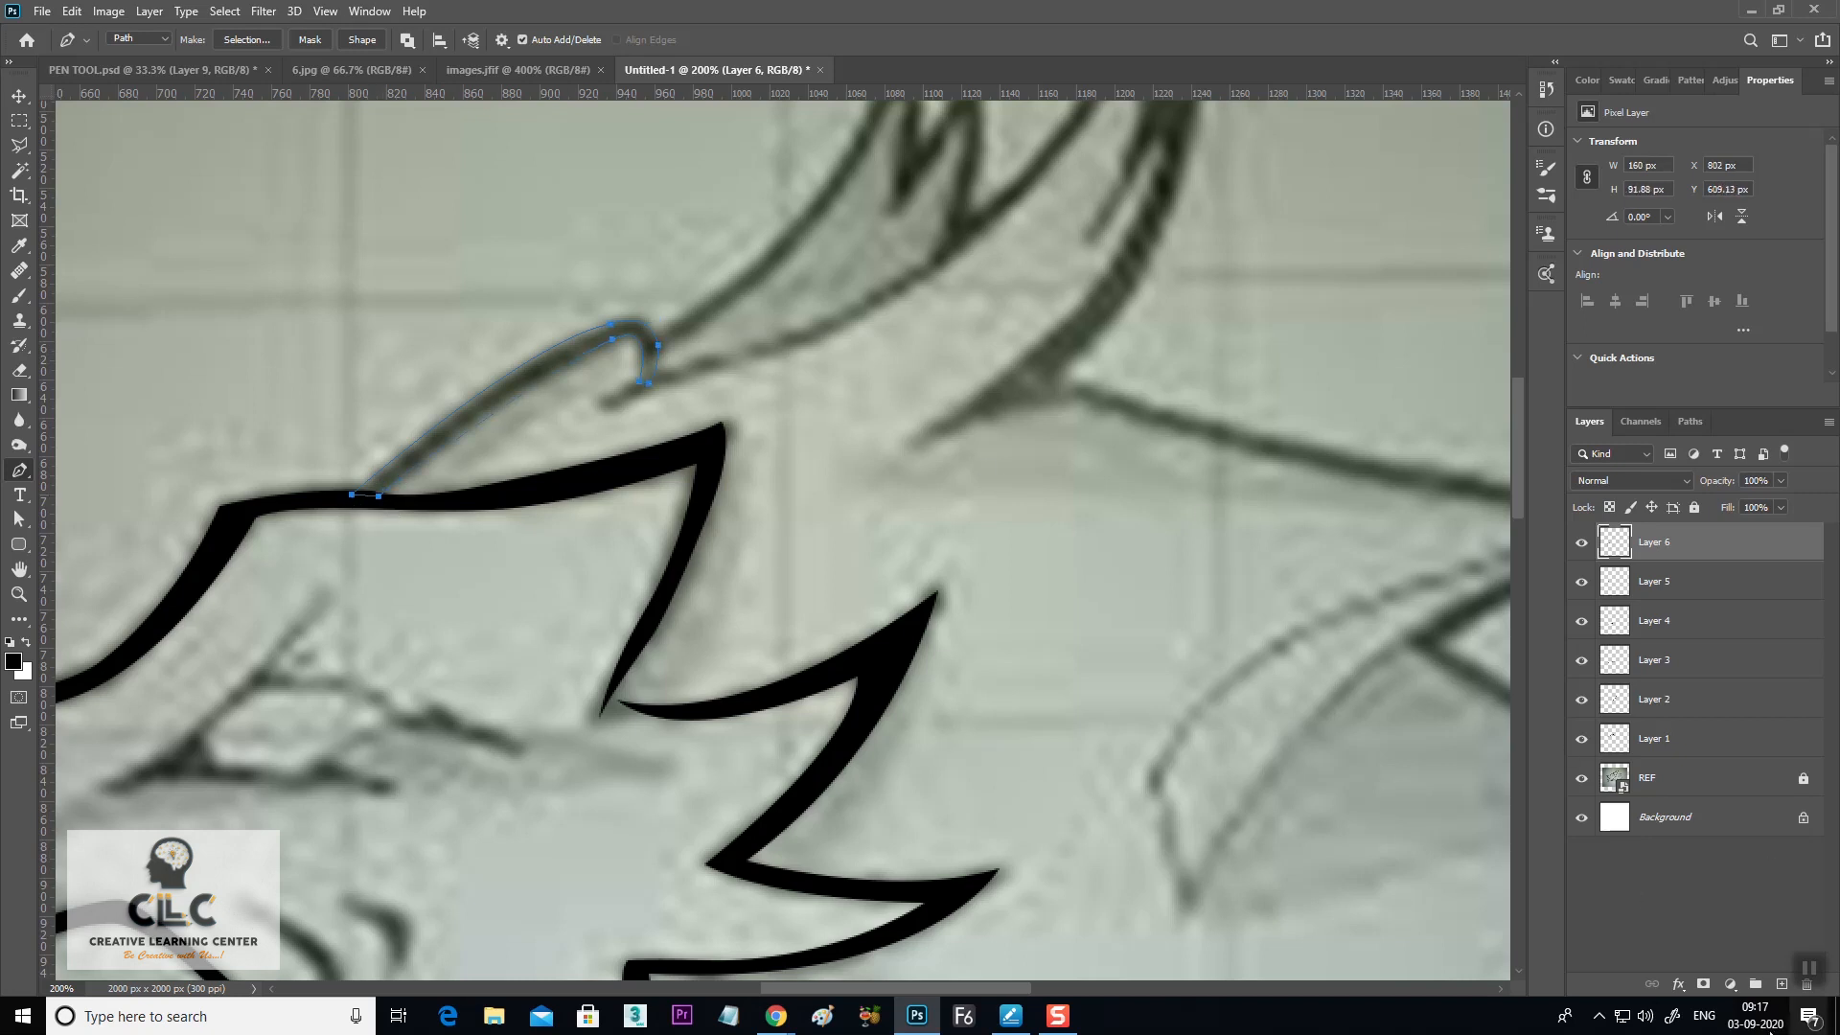
Convert the crest path to a selection, fill it with black on a new layer, and deselect
left_click(1780, 984)
key("ctrl+Return")
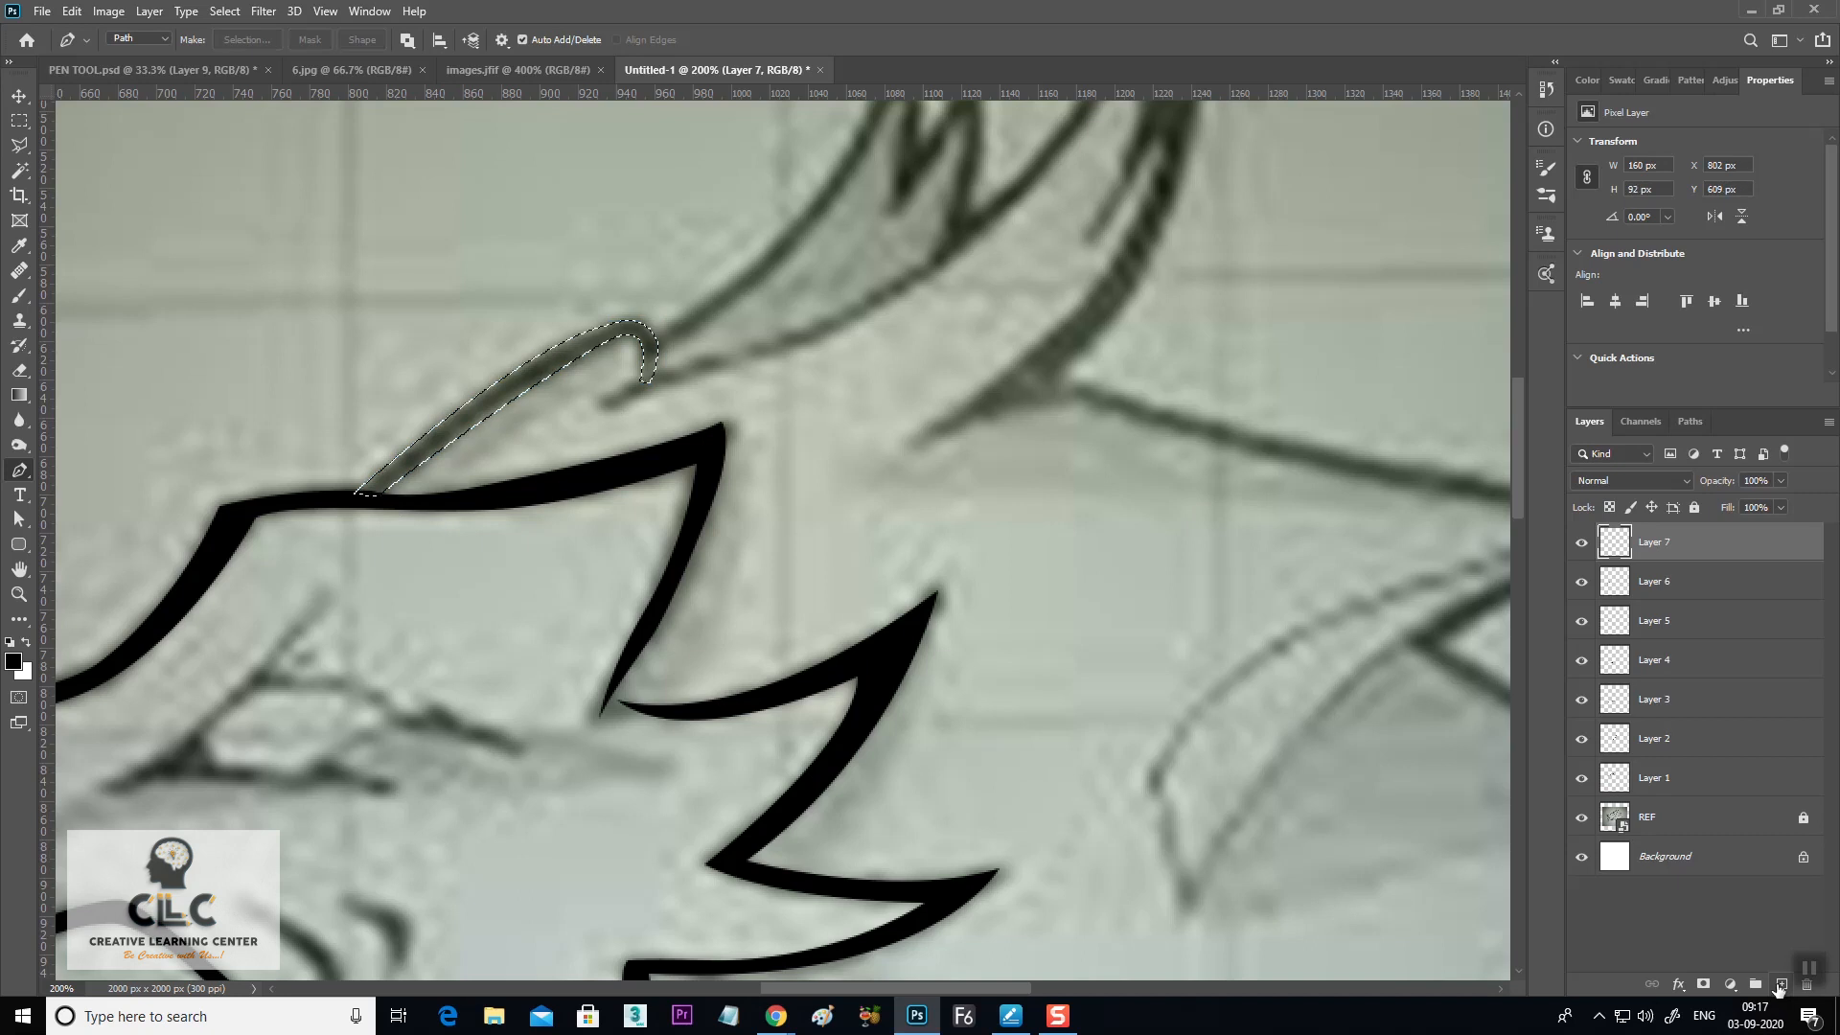
key("alt+BackSpace")
key("ctrl+d")
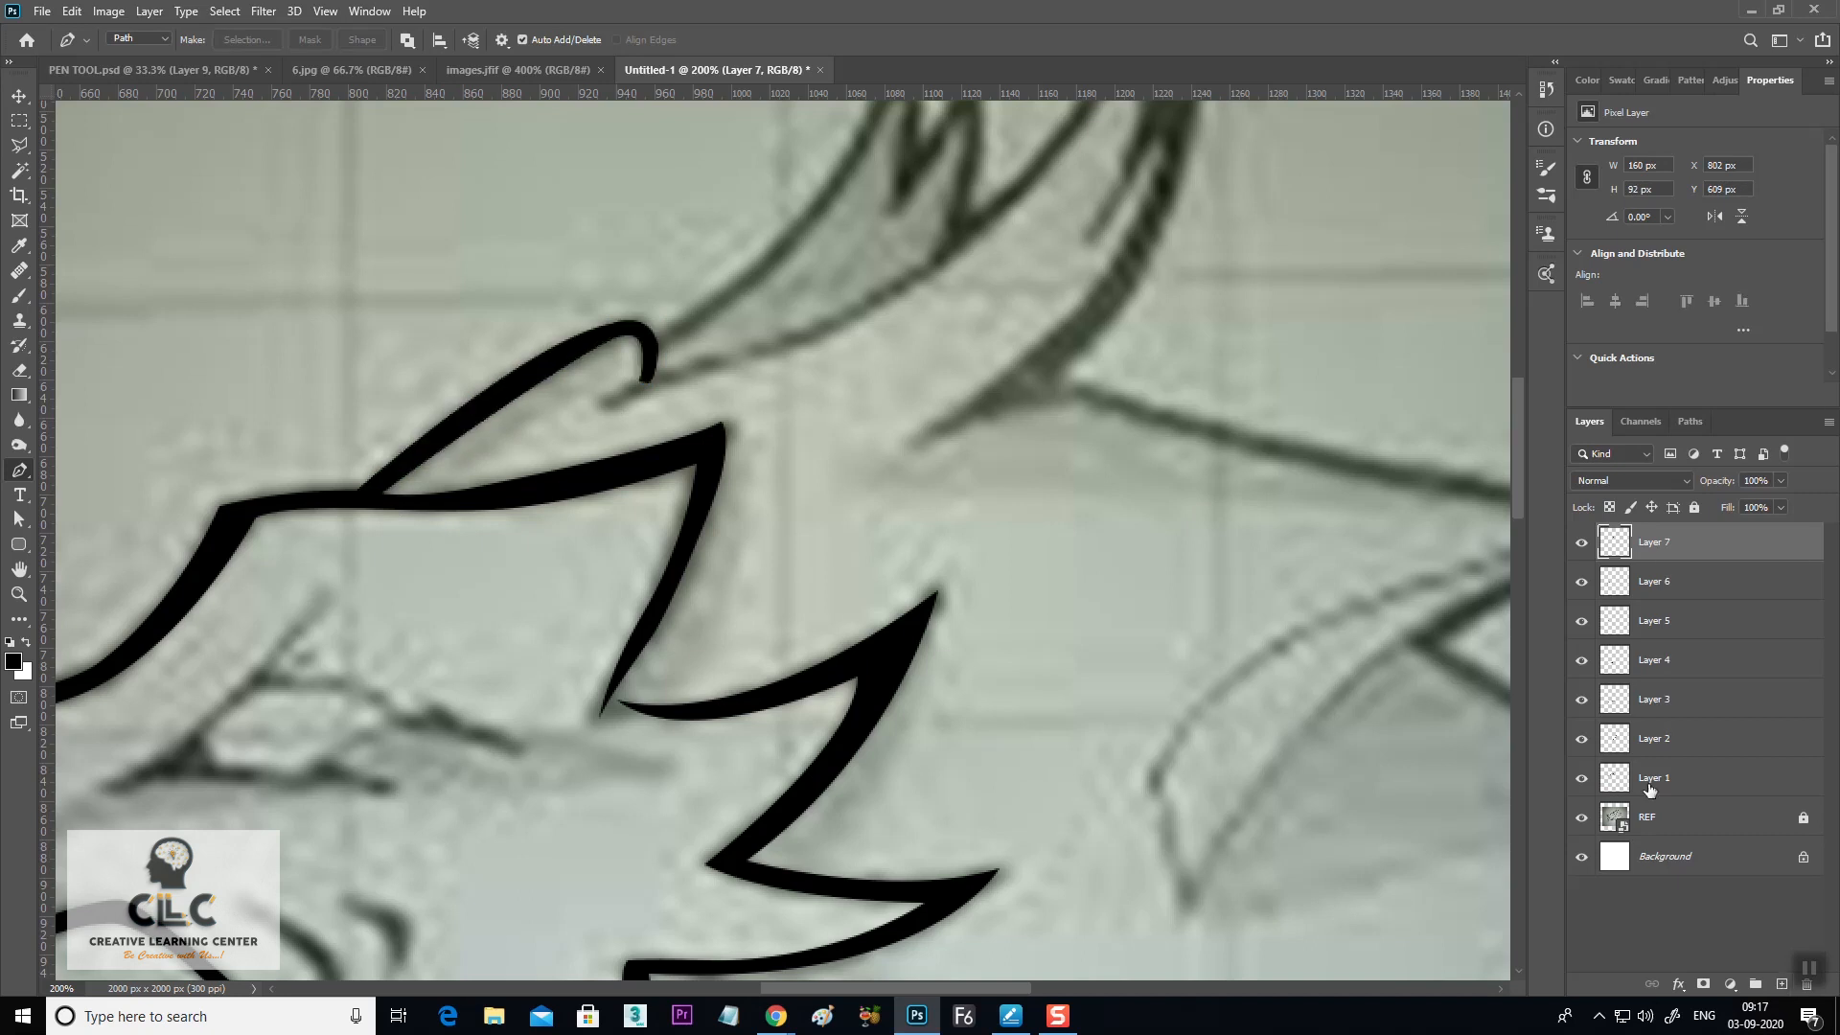
Trace the outer edge of the two-pointed tuft from the crest's hook over both sharp tips and down its rear side
left_click_drag(843, 336, 591, 613)
left_click(397, 613)
left_click_drag(637, 330, 690, 209)
left_click(637, 329, "alt")
left_click_drag(666, 428, 661, 489)
left_click(666, 427, "alt")
left_click_drag(711, 341, 716, 300)
left_click_drag(716, 494, 686, 595)
left_click(700, 531)
Trace the two-pointed tuft's inner edge back over both points to the crest's hook, closing the path
left_click(685, 534)
left_click_drag(714, 391, 724, 333)
left_click(714, 391, "alt")
left_click_drag(643, 491, 613, 519)
left_click_drag(643, 381, 635, 331)
left_click(642, 382, "alt")
left_click(398, 613)
Convert the tuft path to a selection, fill it with black on a new layer, and deselect
key("ctrl+Return")
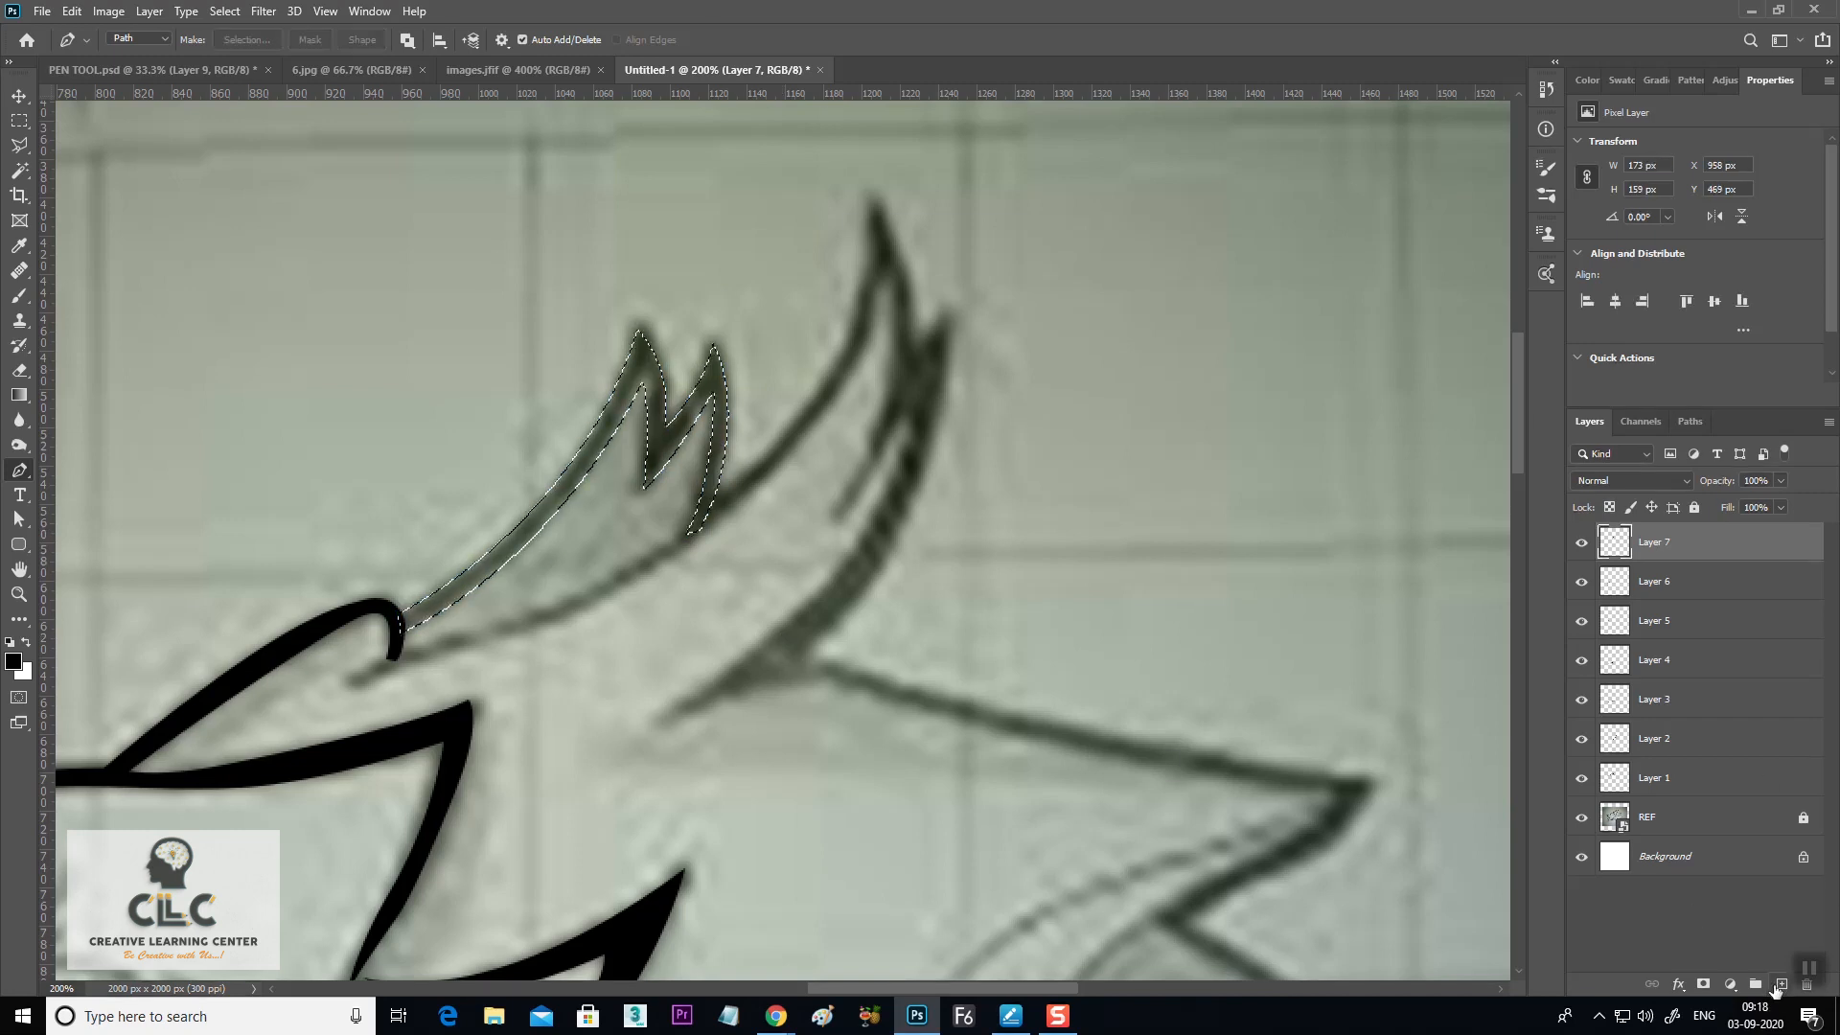
left_click(1777, 986)
key("alt+BackSpace")
key("ctrl+d")
Start a Pen tool path at the front end of the tall horn's lower line, below the crest's hook
left_click_drag(1260, 628, 1073, 637)
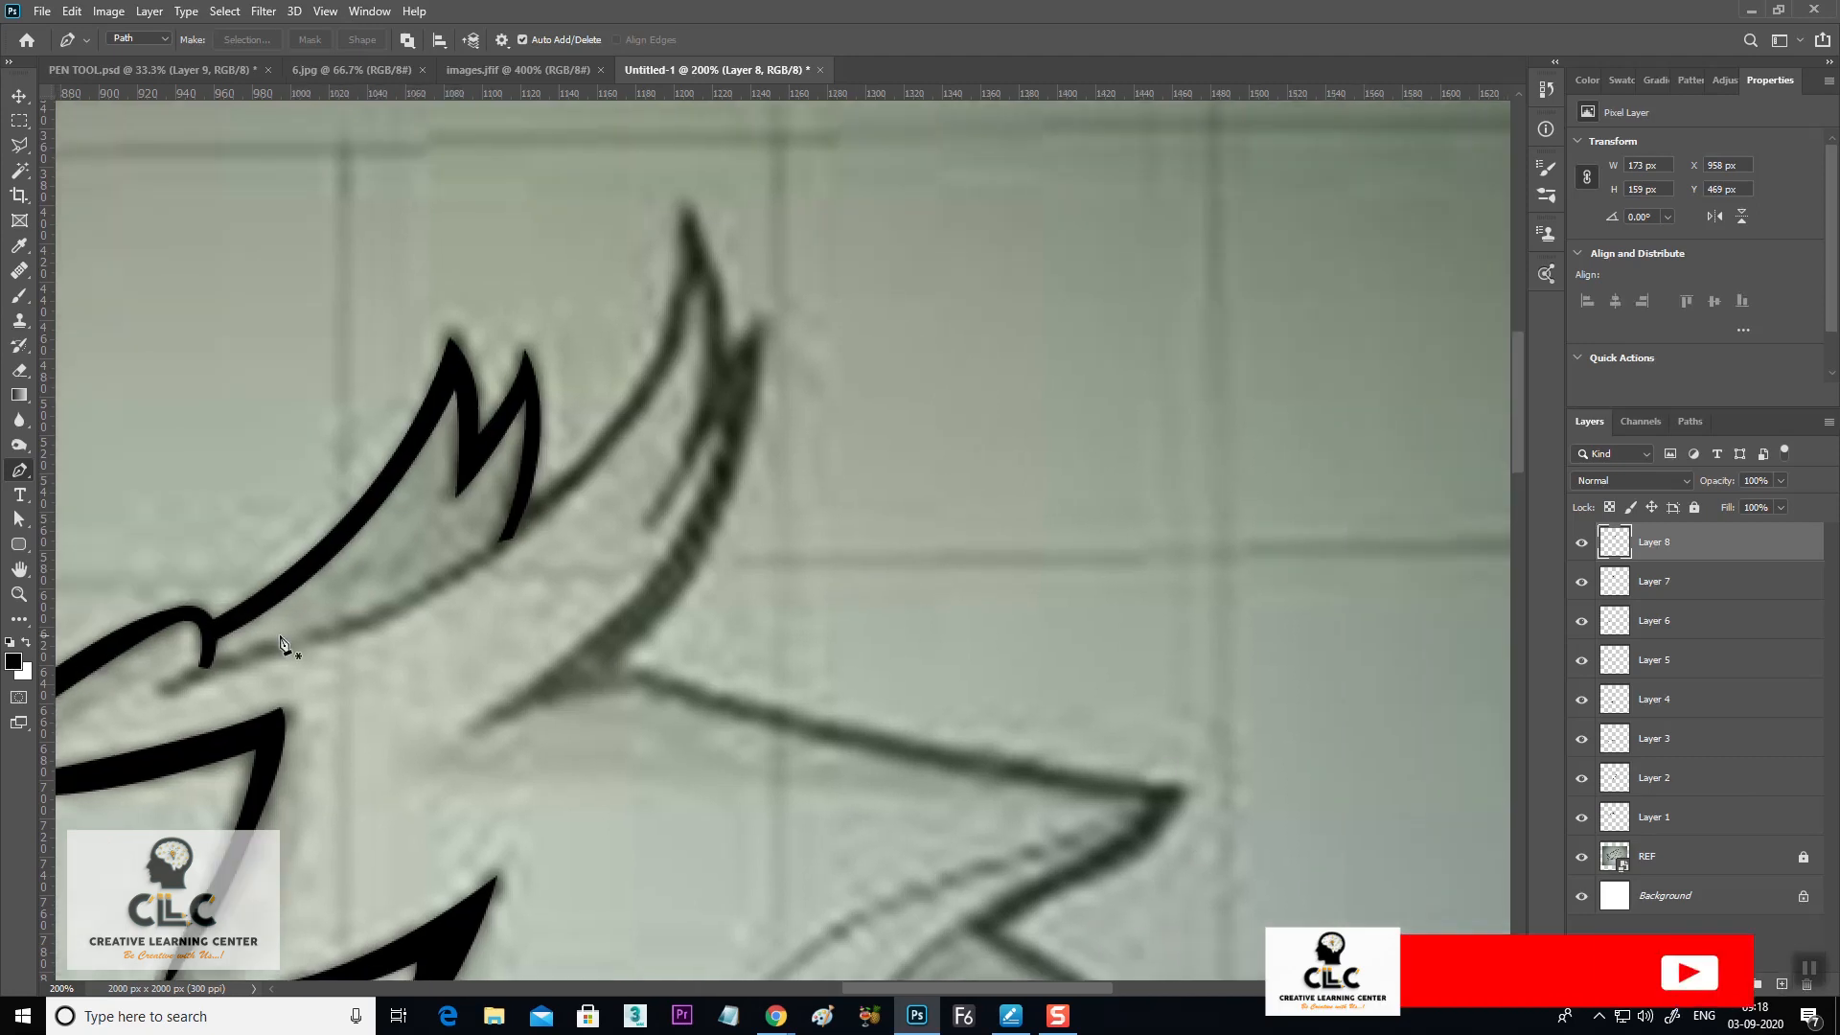
left_click(165, 692)
left_click_drag(349, 630, 428, 601)
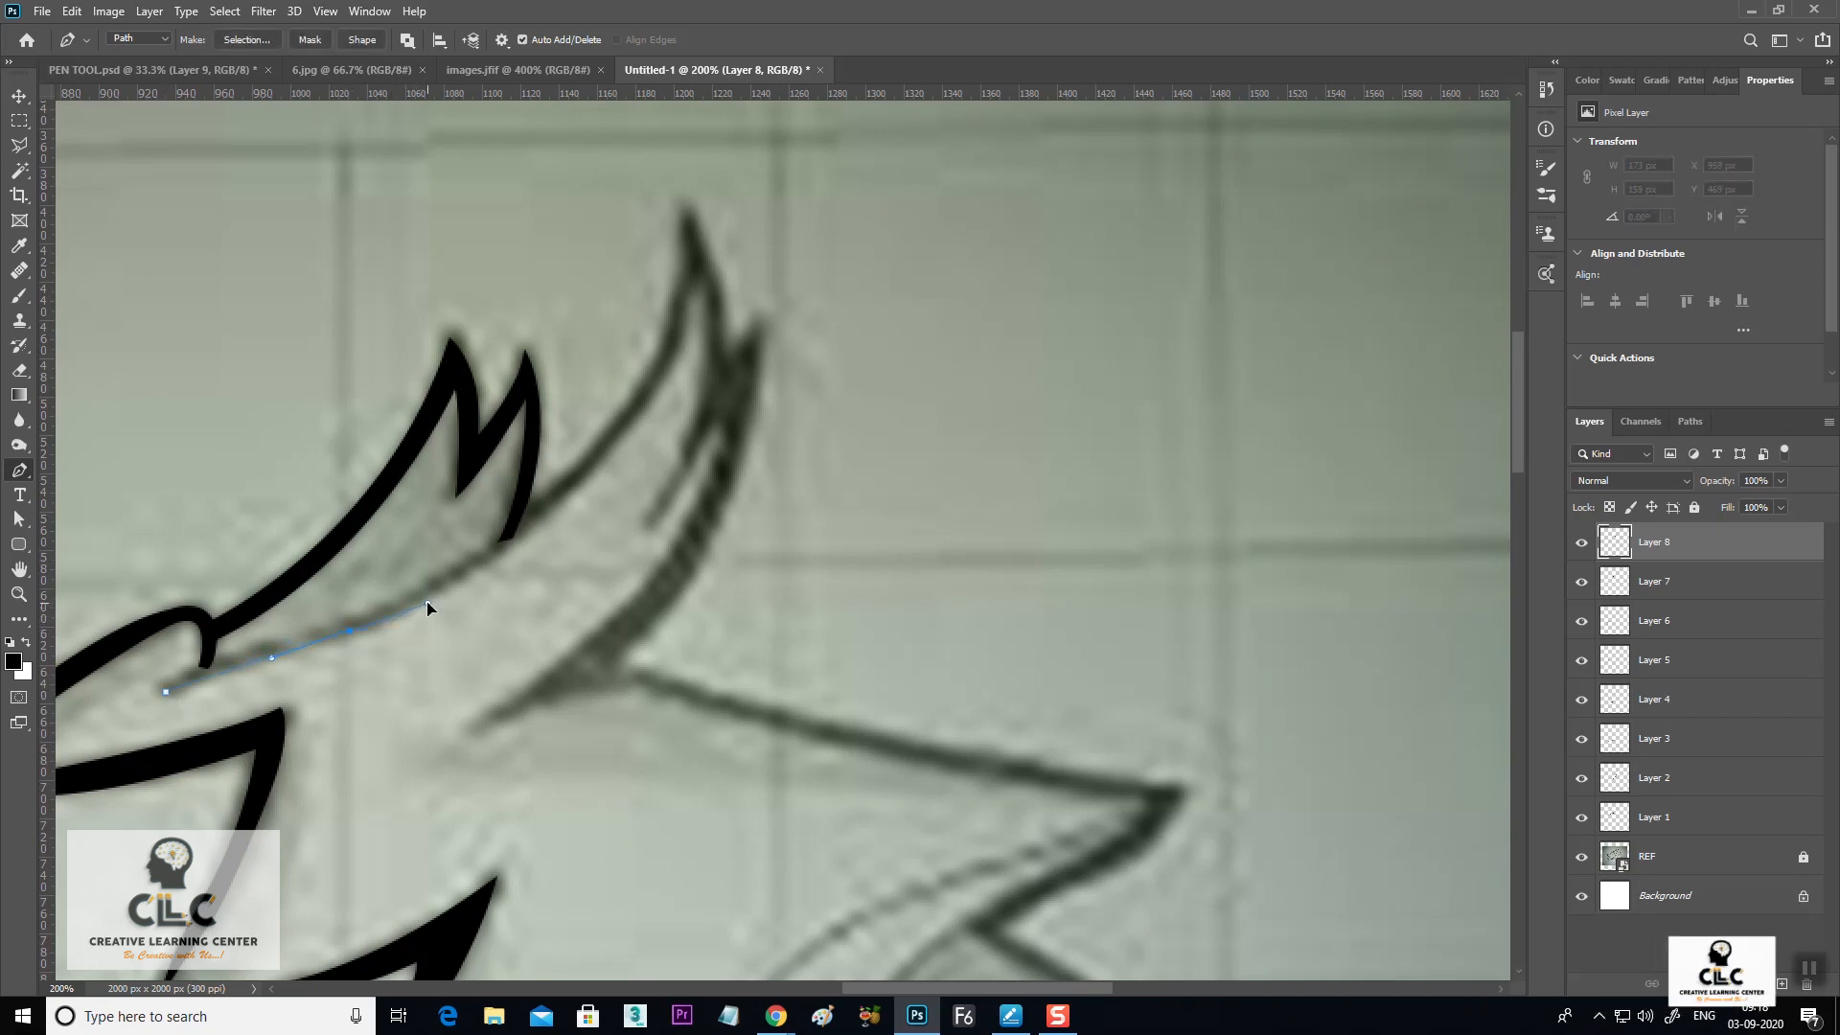
left_click_drag(596, 444, 656, 362)
left_click_drag(686, 206, 681, 129)
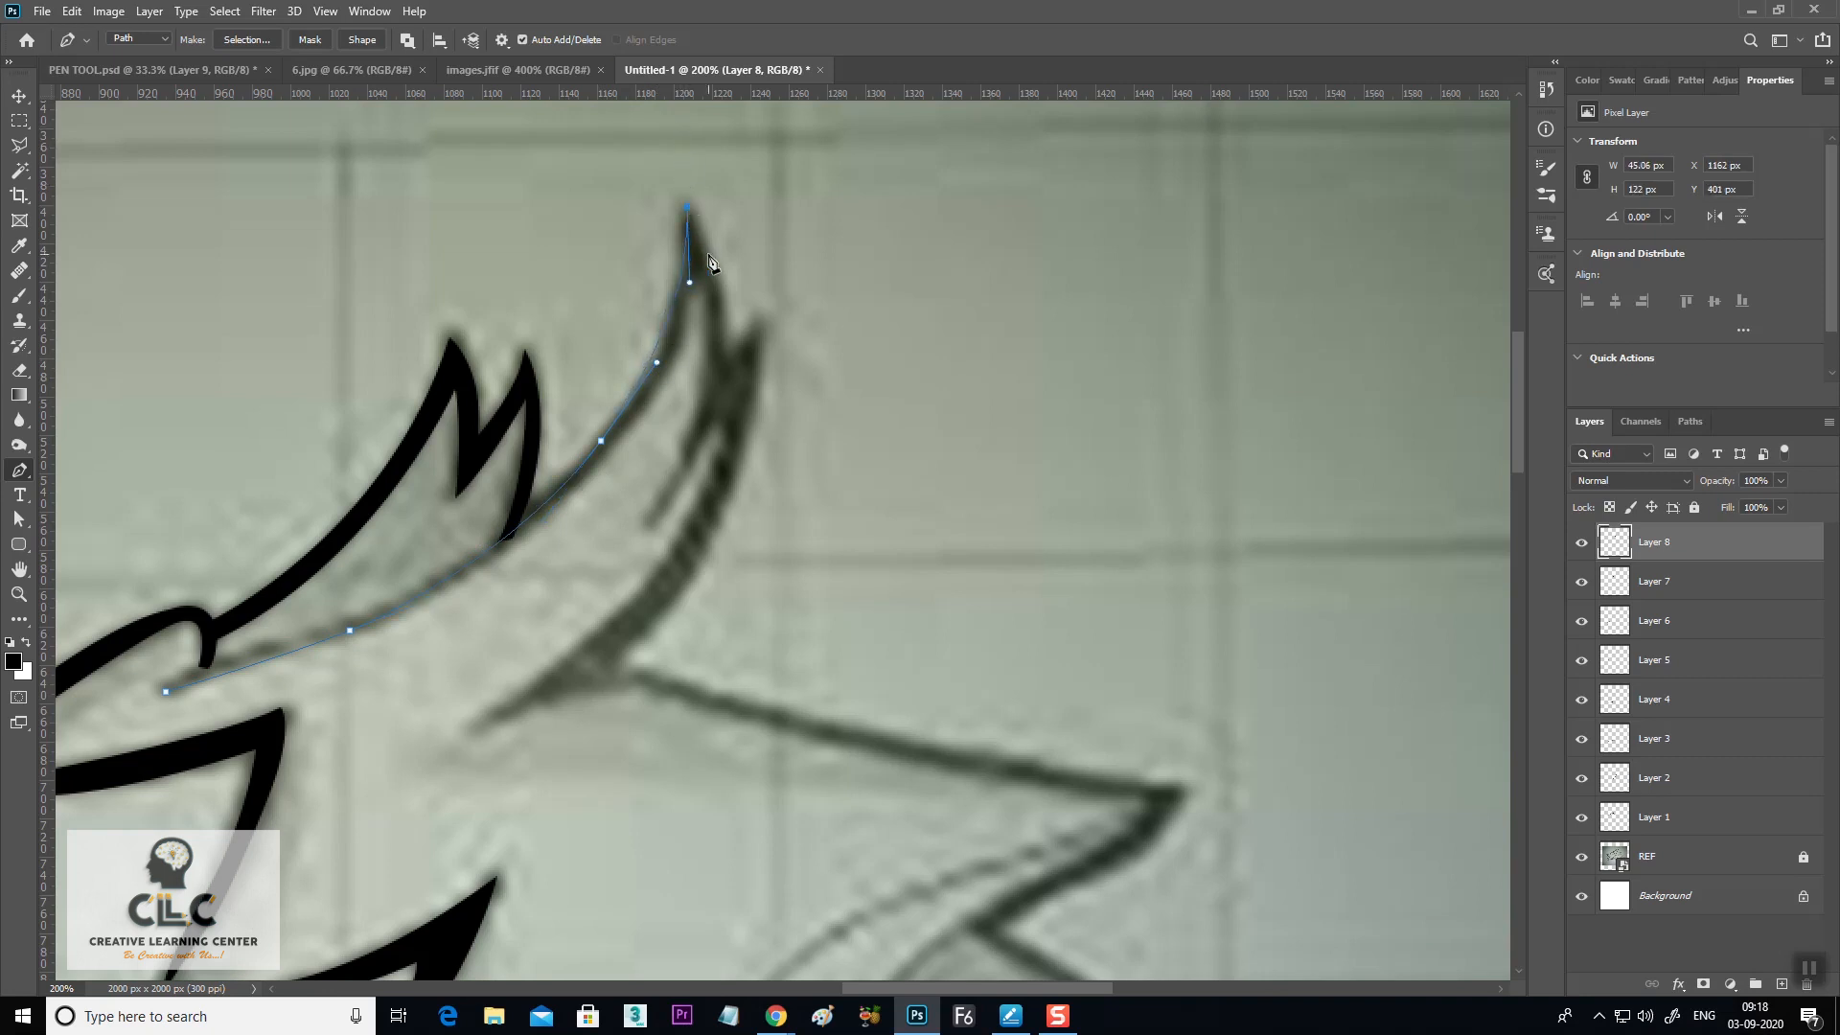
key("ctrl+z")
key("ctrl+z")
key("ctrl+z")
Trace the tall horn's front edge up to its tip, down to the notch and up to a sharp second tip
left_click_drag(232, 656, 274, 641)
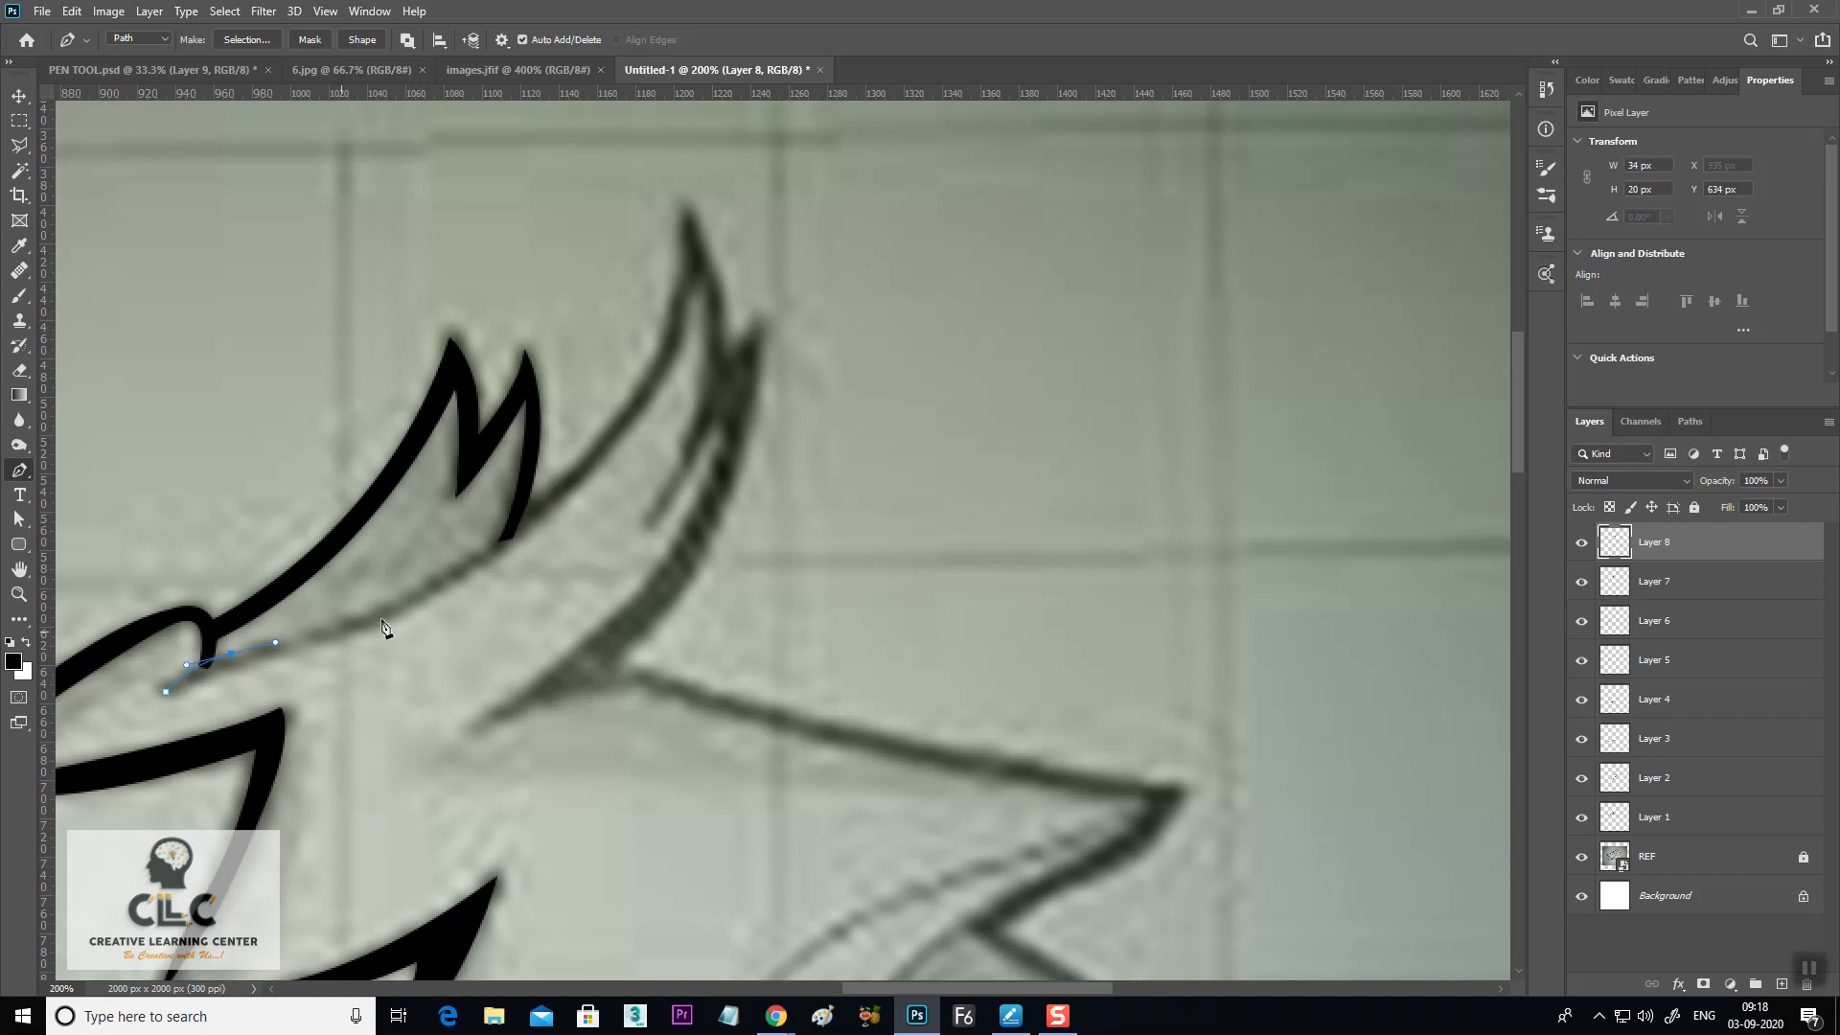
left_click_drag(577, 483, 660, 379)
left_click_drag(681, 242, 675, 112)
mouse_move(726, 367)
left_mouse_down()
mouse_move(714, 467)
mouse_move(738, 369)
left_mouse_up()
left_click(761, 318)
left_click_drag(767, 289, 768, 288)
left_click(762, 317, "alt")
Continue the path down the horn's rear edge to its base and along the neck line to the first back spike's tip
left_click_drag(624, 659, 470, 791)
left_click(624, 661, "alt")
left_click_drag(882, 735, 954, 746)
left_click_drag(1183, 791, 1209, 790)
left_click(1183, 790, "alt")
Trace under the first back spike to the notch and along the outer line to the second spike's tip
scroll(1274, 616, "down", 3)
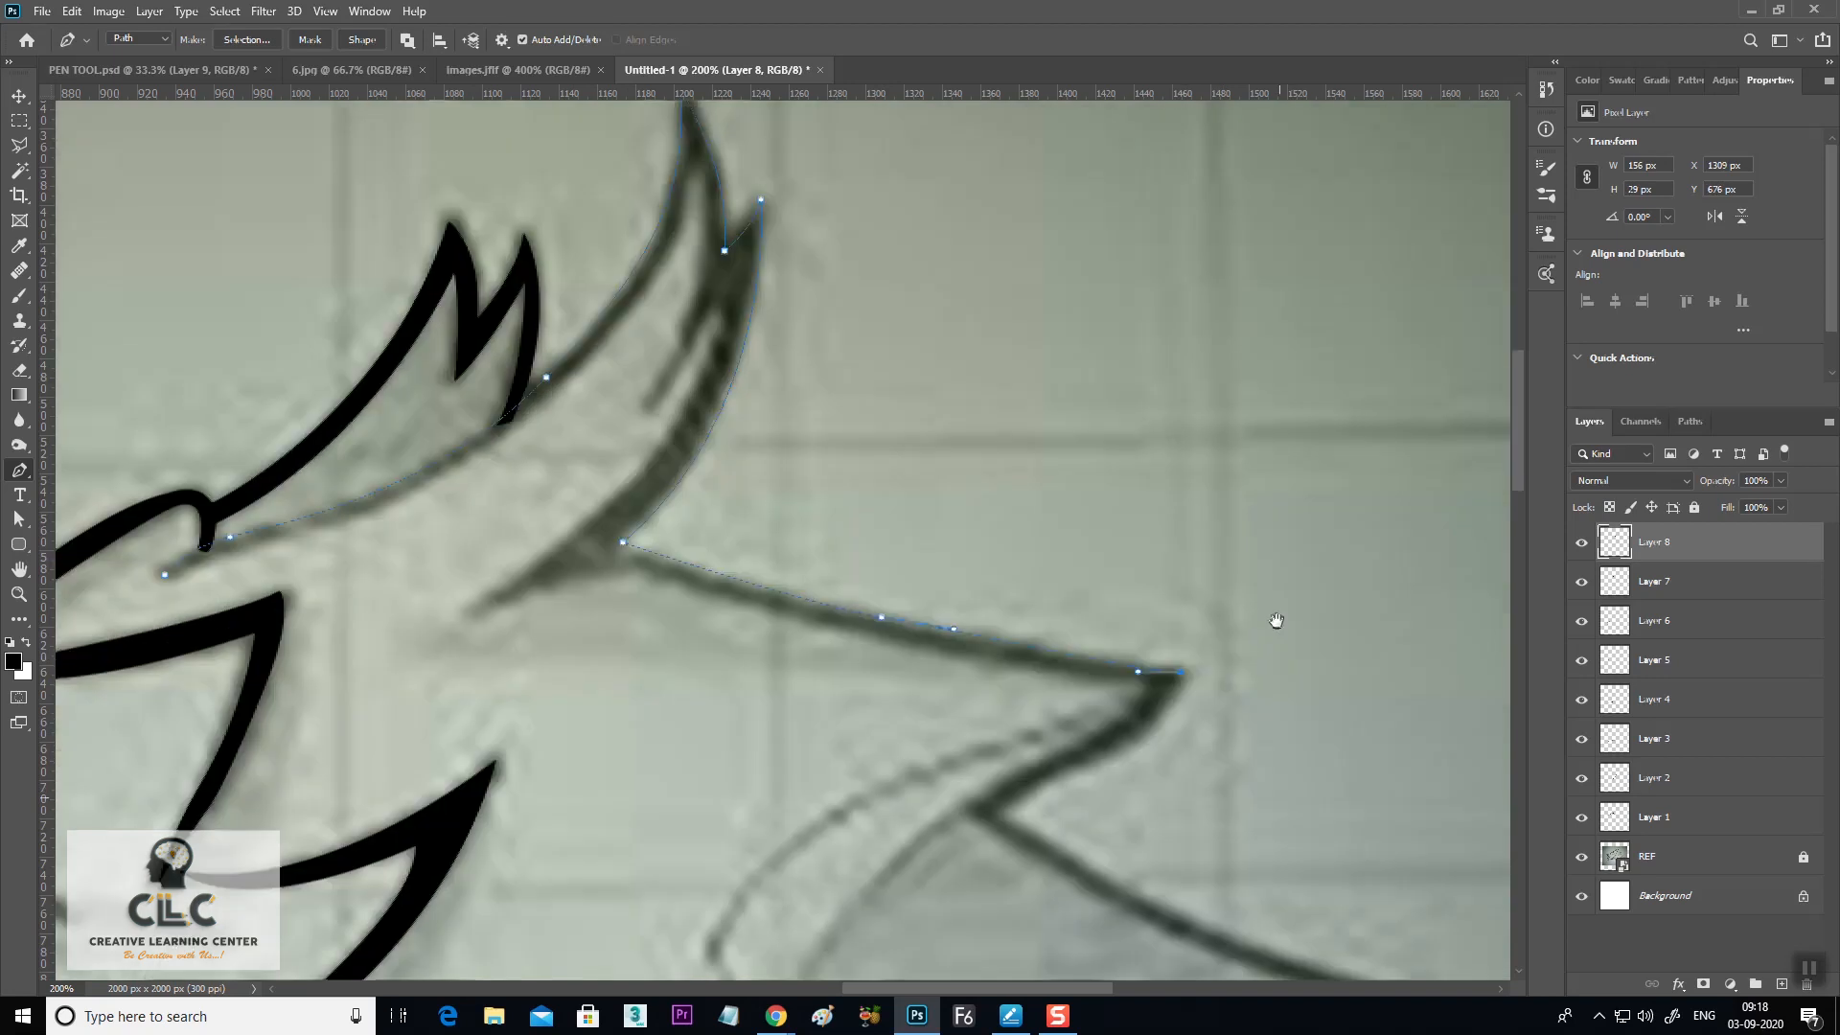
left_click_drag(975, 633, 803, 690)
left_click(982, 638, "alt")
left_click_drag(1387, 704, 997, 460)
left_click_drag(799, 517, 897, 540)
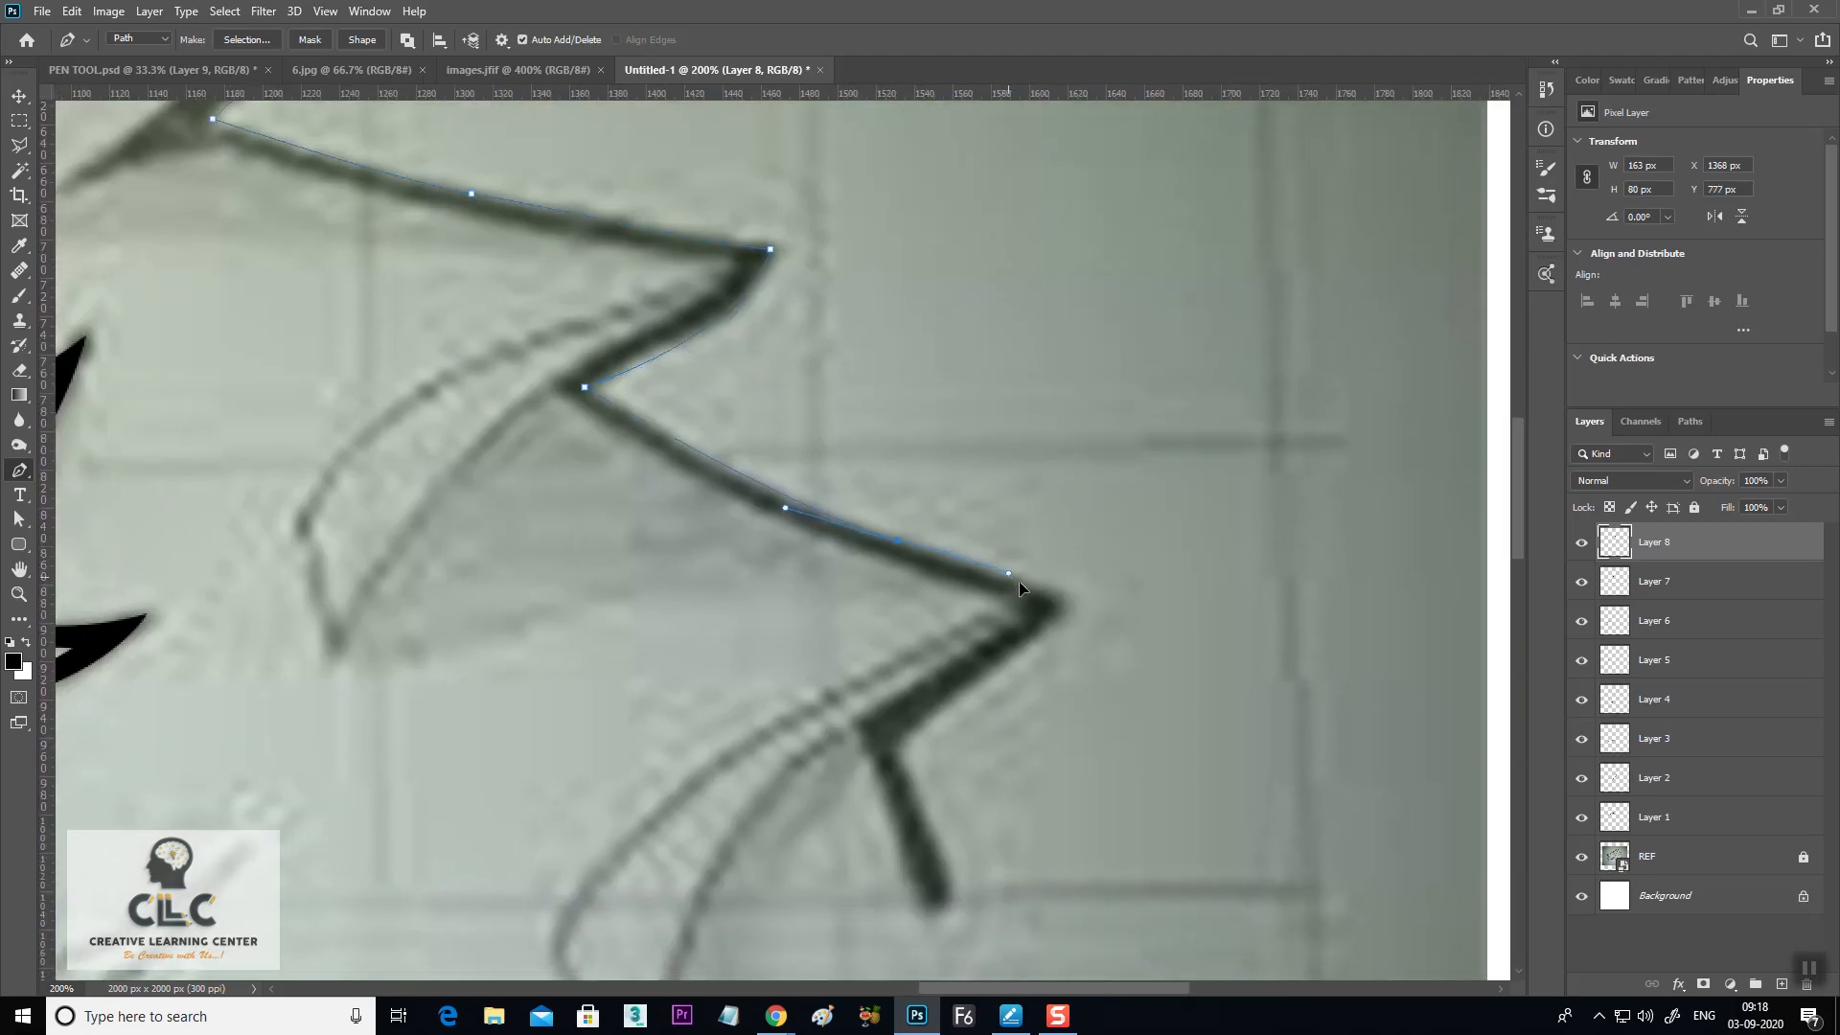
left_click(1054, 598)
Trace under the second back spike and down the short end line, turning back along its inner edge
left_click_drag(896, 741, 858, 757)
left_click_drag(978, 675, 1011, 666)
scroll(897, 752, "down", 3)
left_click(915, 752)
left_click_drag(632, 287, 630, 285)
left_click(538, 230)
Trace the inner edge of the back spikes and neck line back toward the tall horn's base
scroll(574, 259, "up", 3)
left_click_drag(720, 240, 751, 192)
left_click(721, 241, "alt")
scroll(713, 259, "up", 5)
left_click(457, 362)
left_click_drag(308, 408, 271, 442)
Trace the inner edges of the horn's base and both tips back to the starting point, closing the path
scroll(272, 441, "up", 3)
scroll(477, 374, "up", 5)
left_click_drag(537, 307, 531, 299)
left_click(550, 420, "alt")
left_click_drag(431, 613, 285, 614)
left_click(673, 433, "alt")
left_click(447, 548, "alt")
Convert the horn and back path to a selection, fill it with black on a new layer, and deselect
key("ctrl+Return")
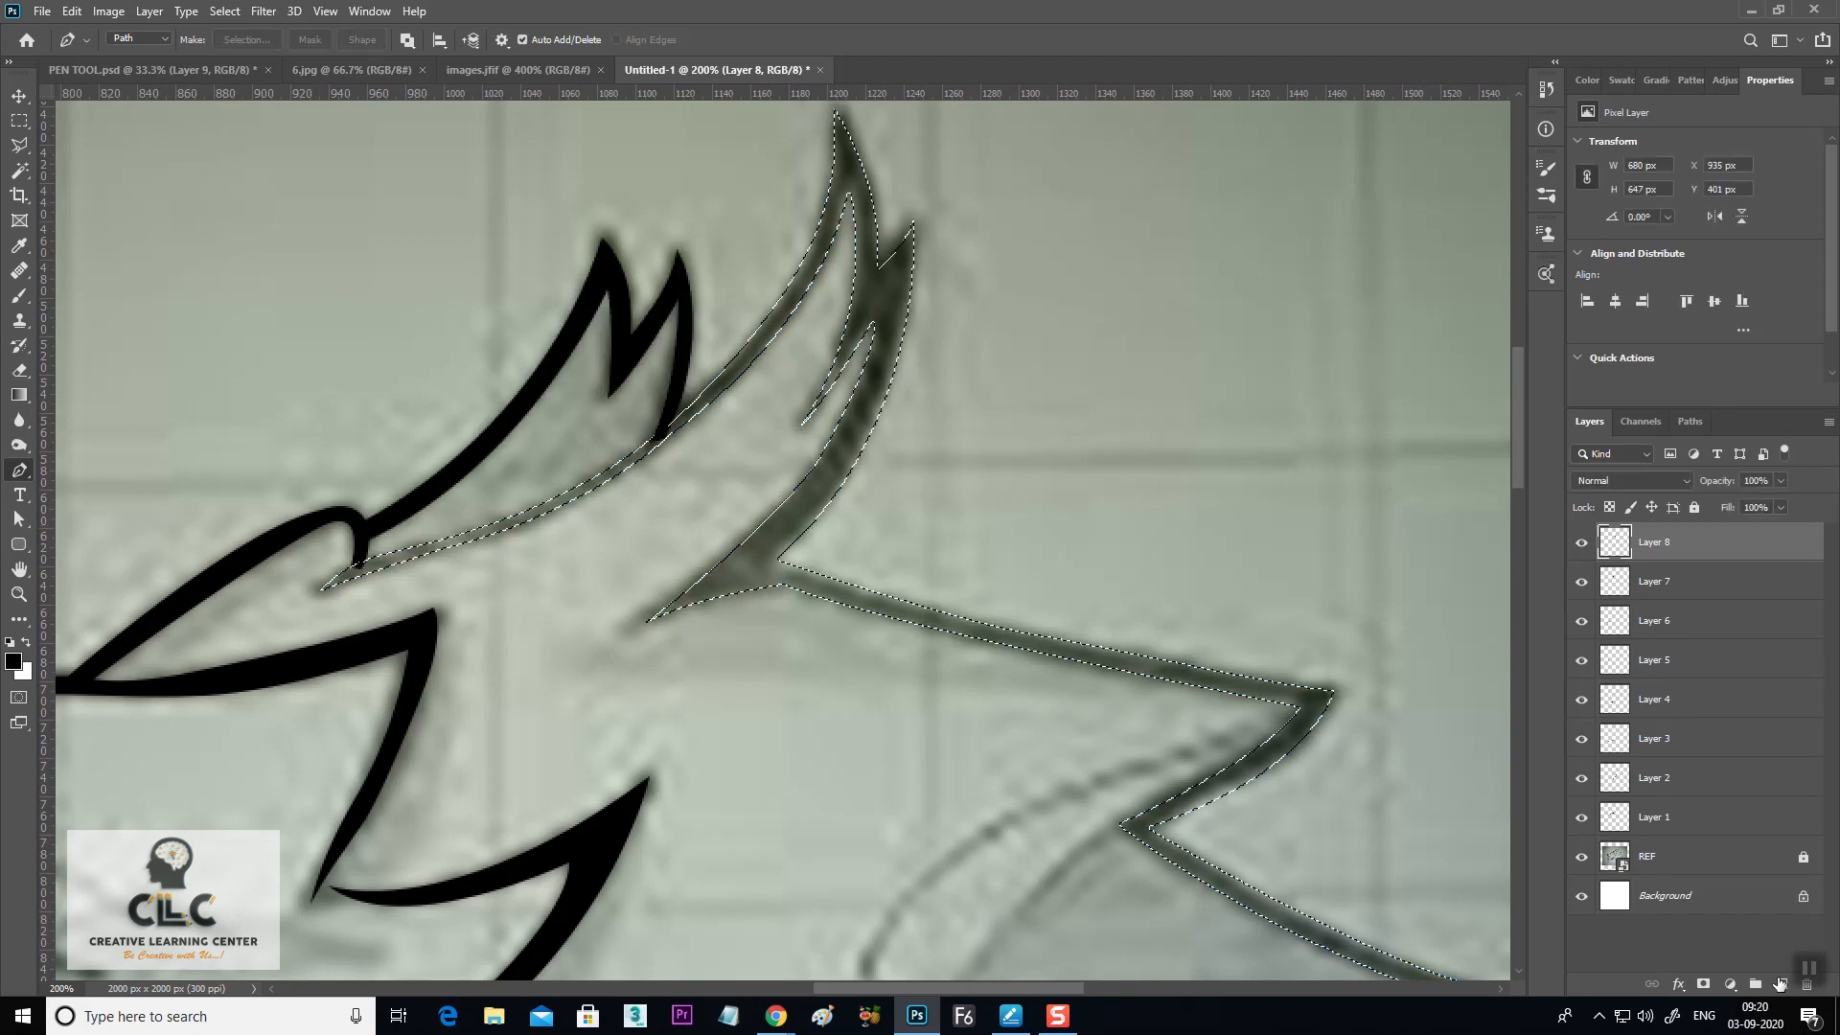
left_click(1779, 983)
key("alt+BackSpace")
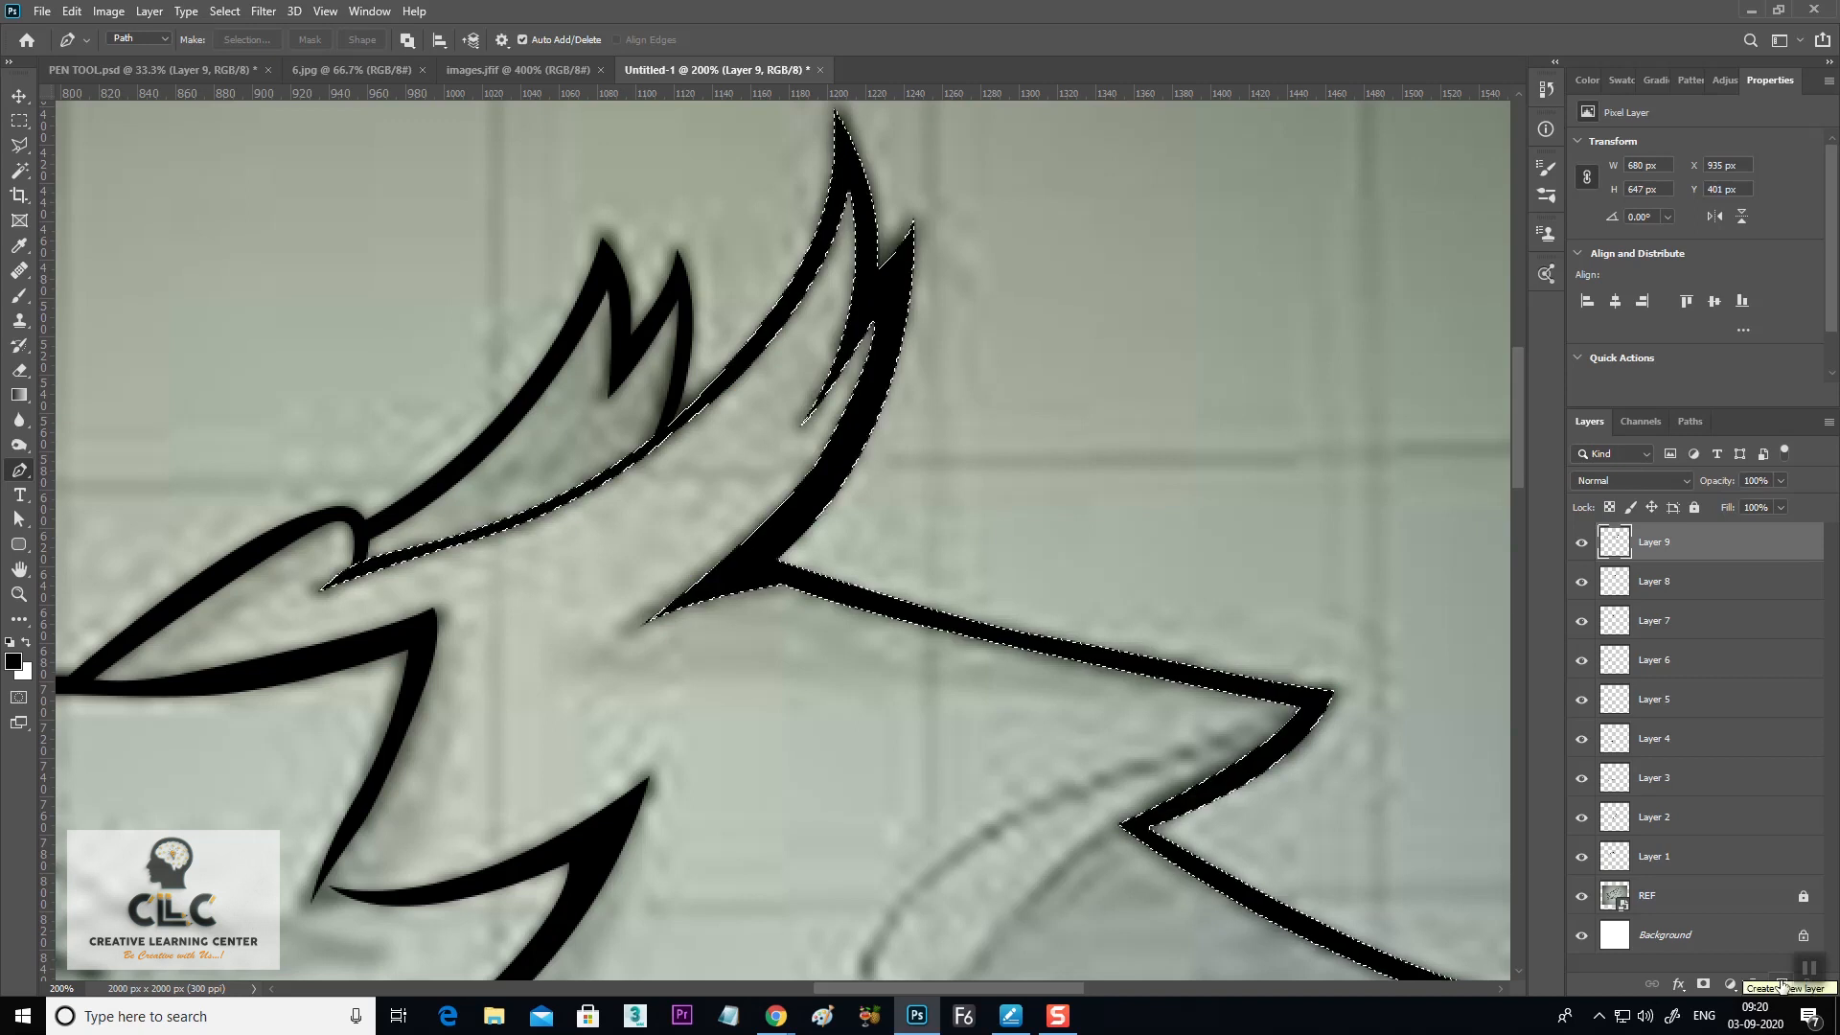
key("ctrl+minus")
key("ctrl+minus")
key("ctrl+minus")
key("ctrl+minus")
key("ctrl+plus")
left_click(19, 95)
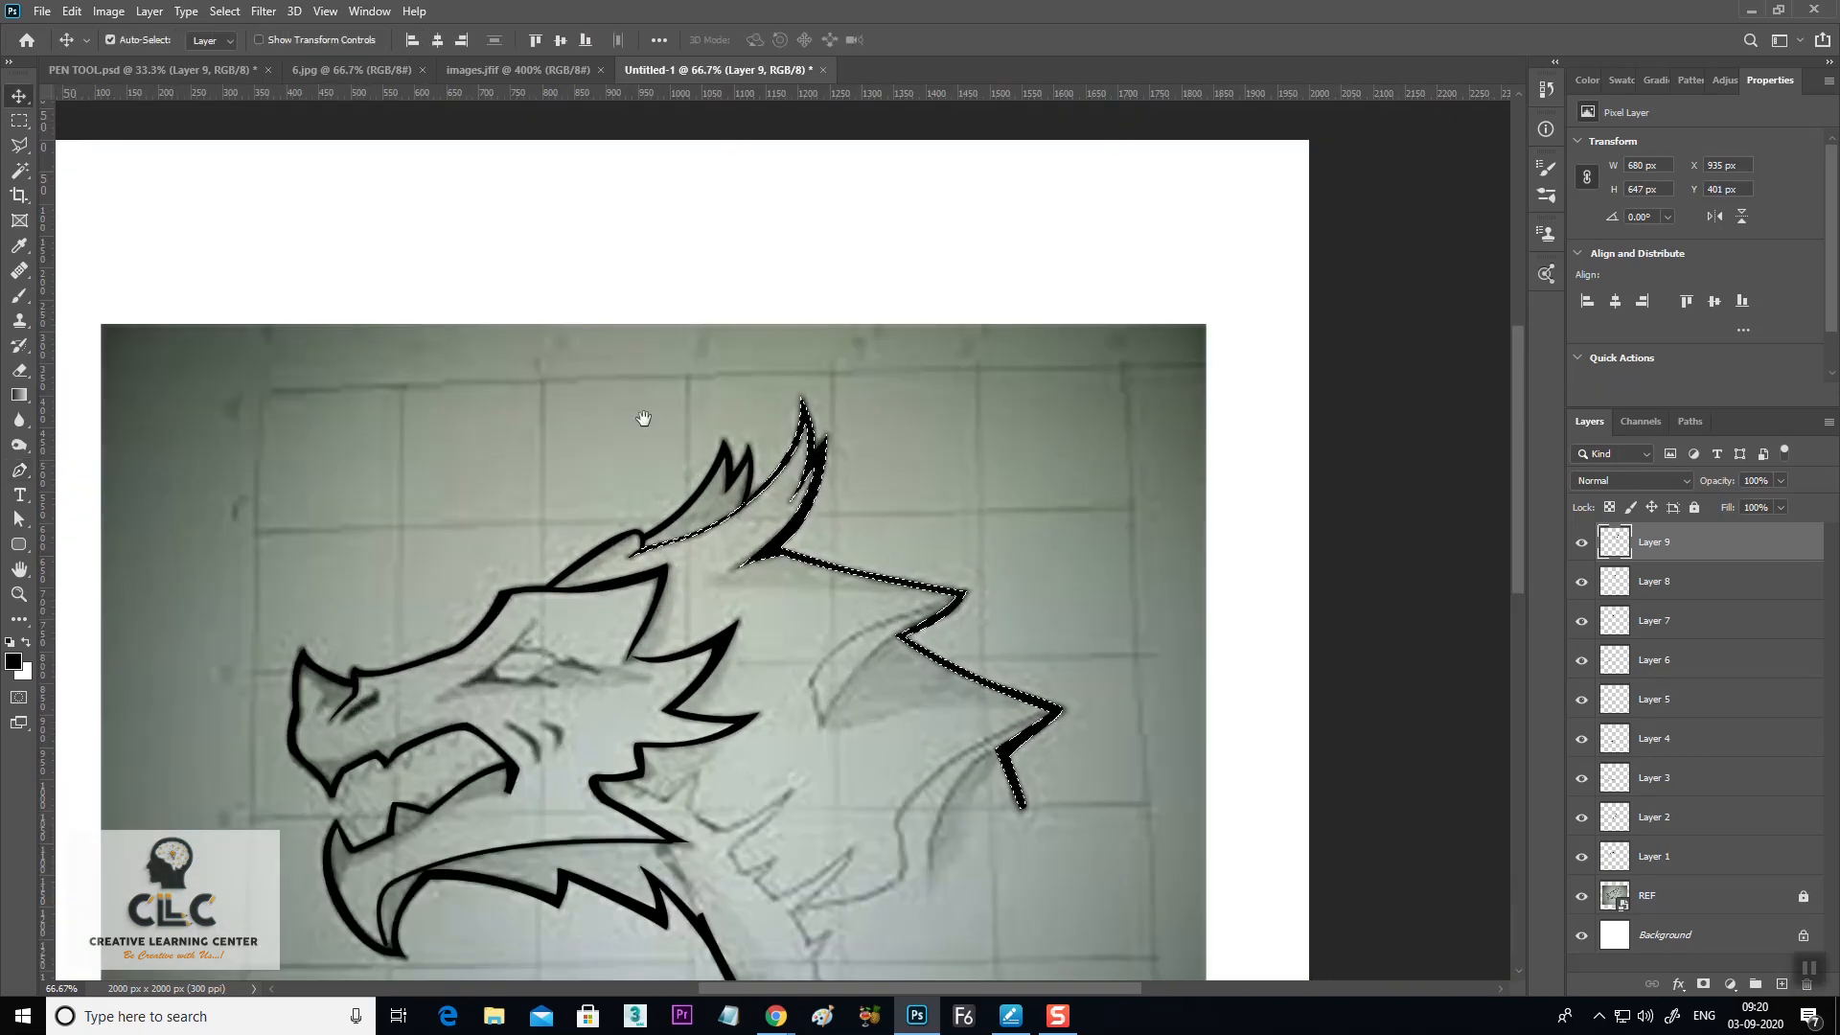
scroll(1081, 558, "down", 2)
key("ctrl+minus")
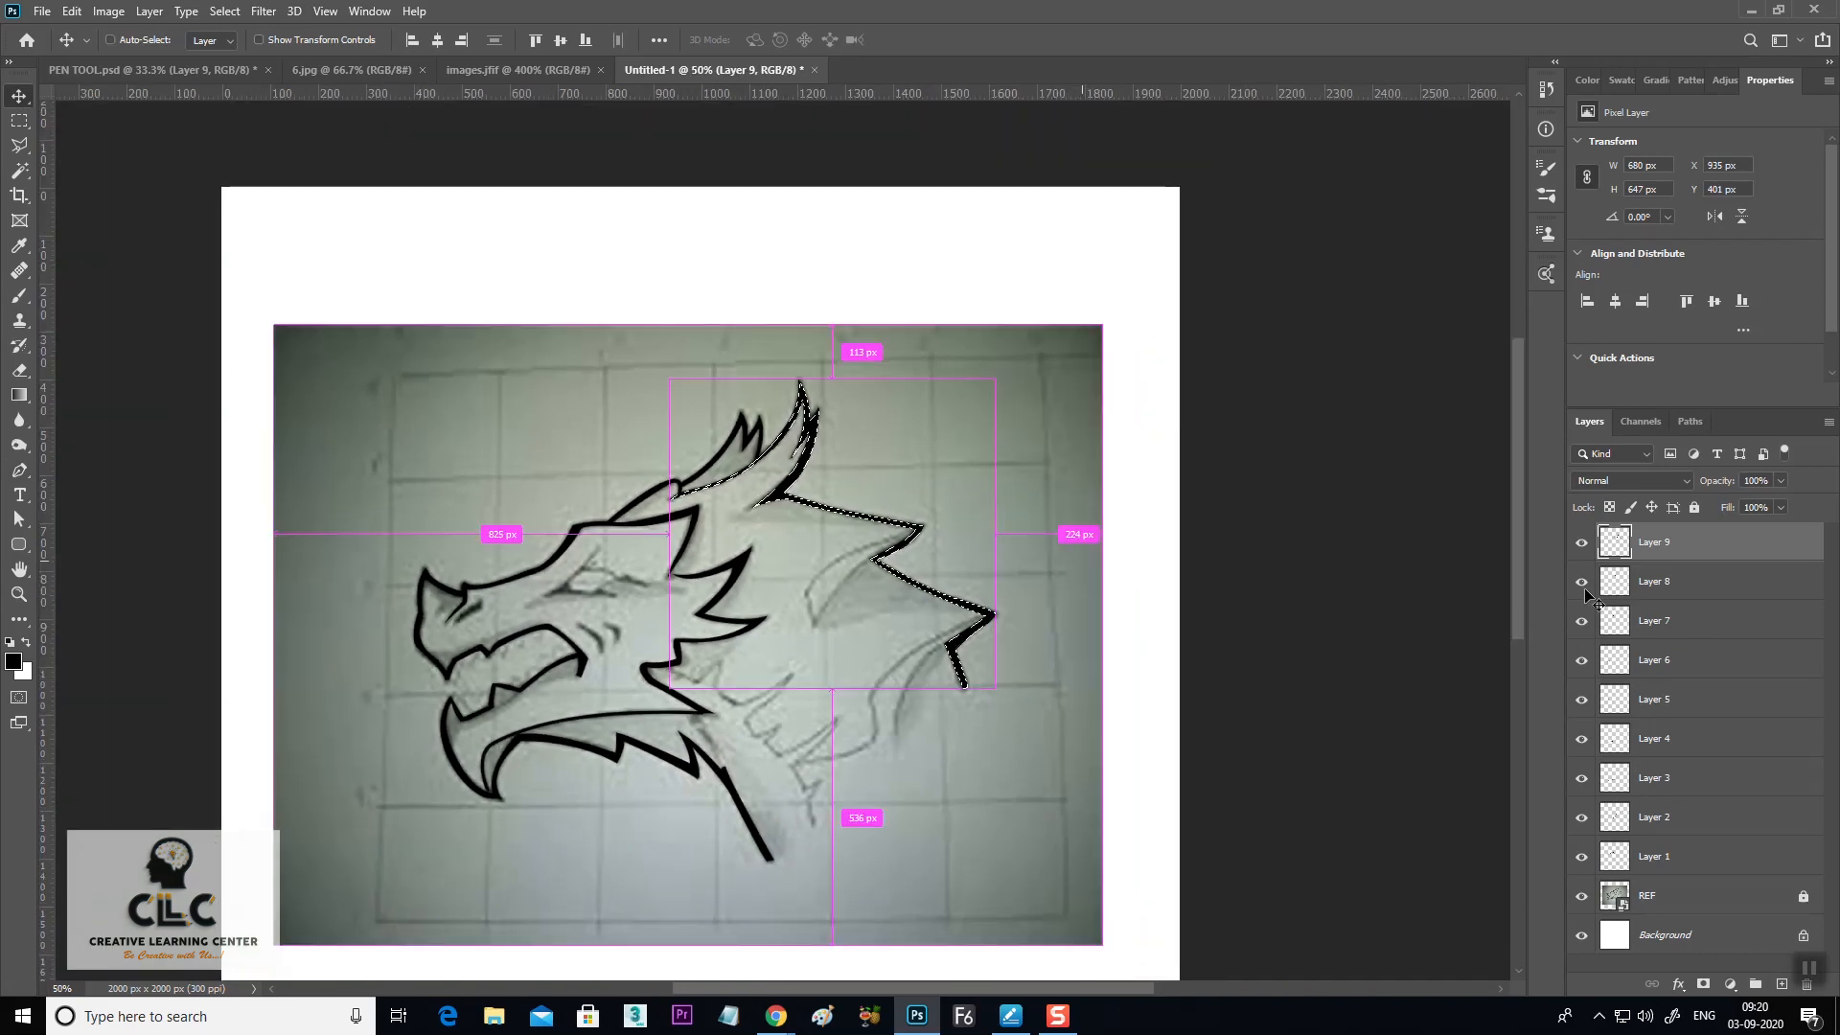
key("ctrl+d")
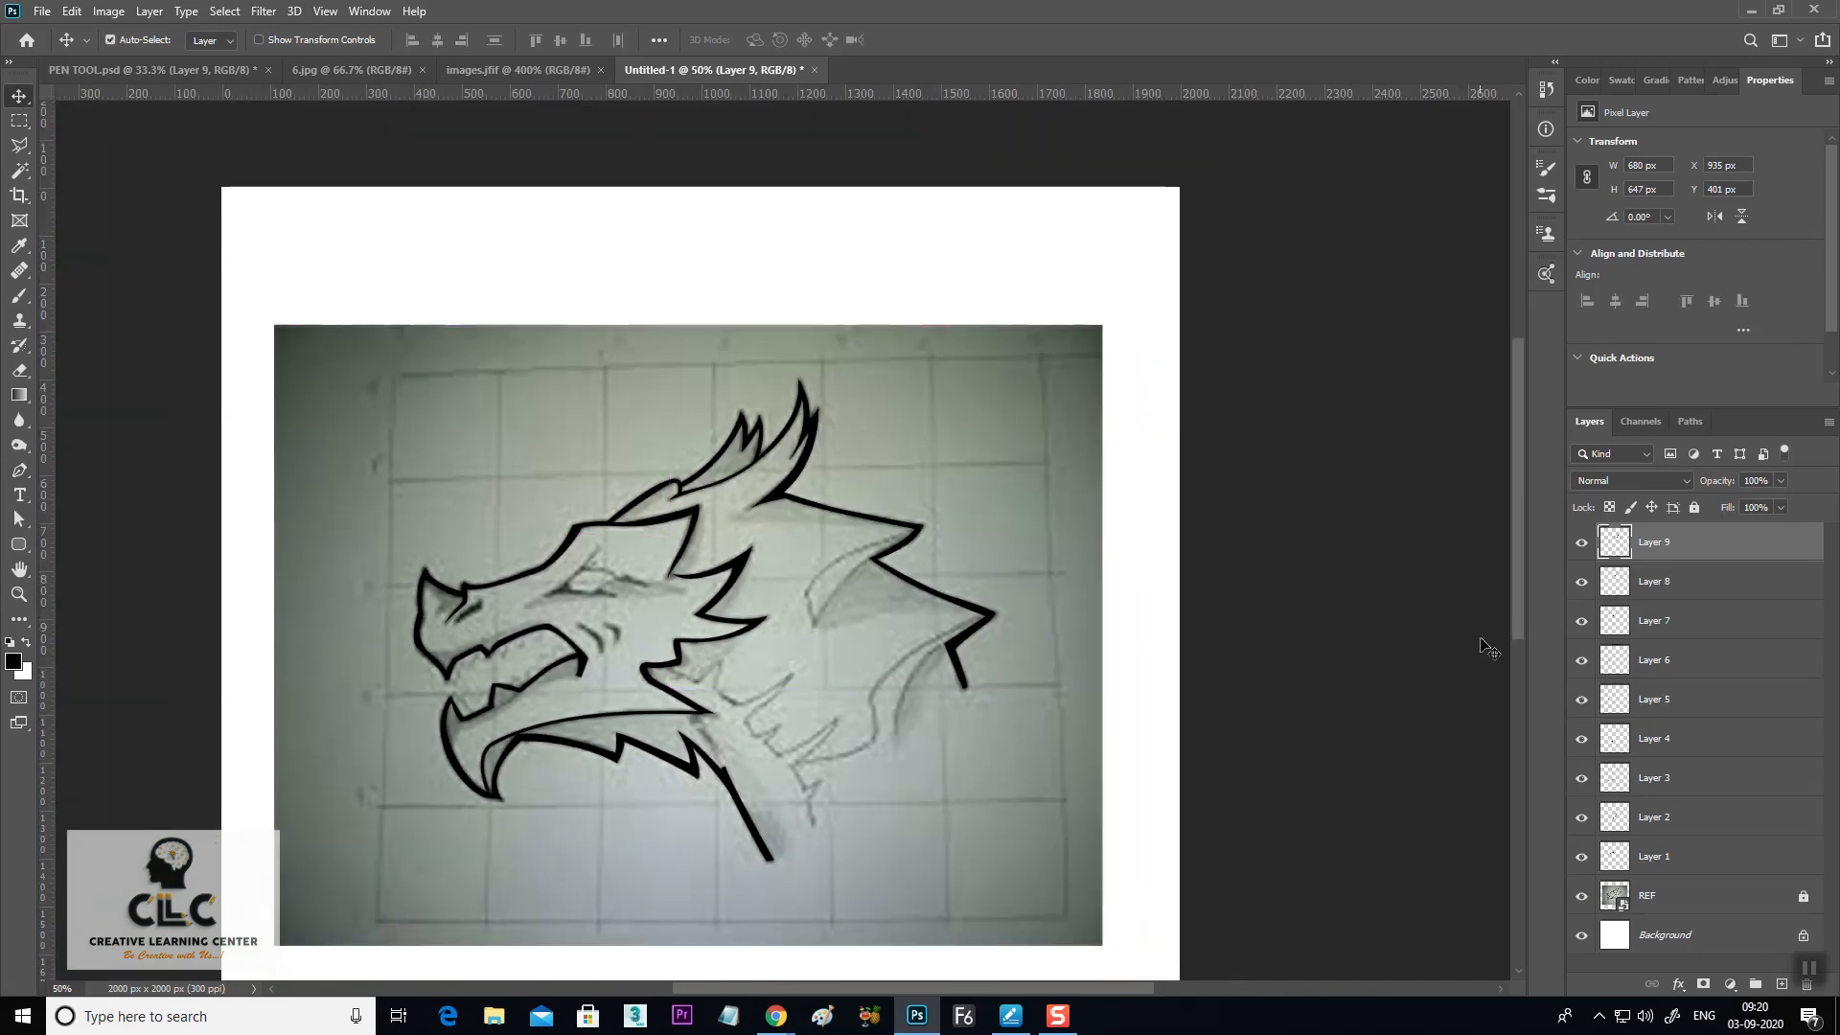
Hide the REF layer to check the black line art on its own, and show the layer again
left_click(1581, 897)
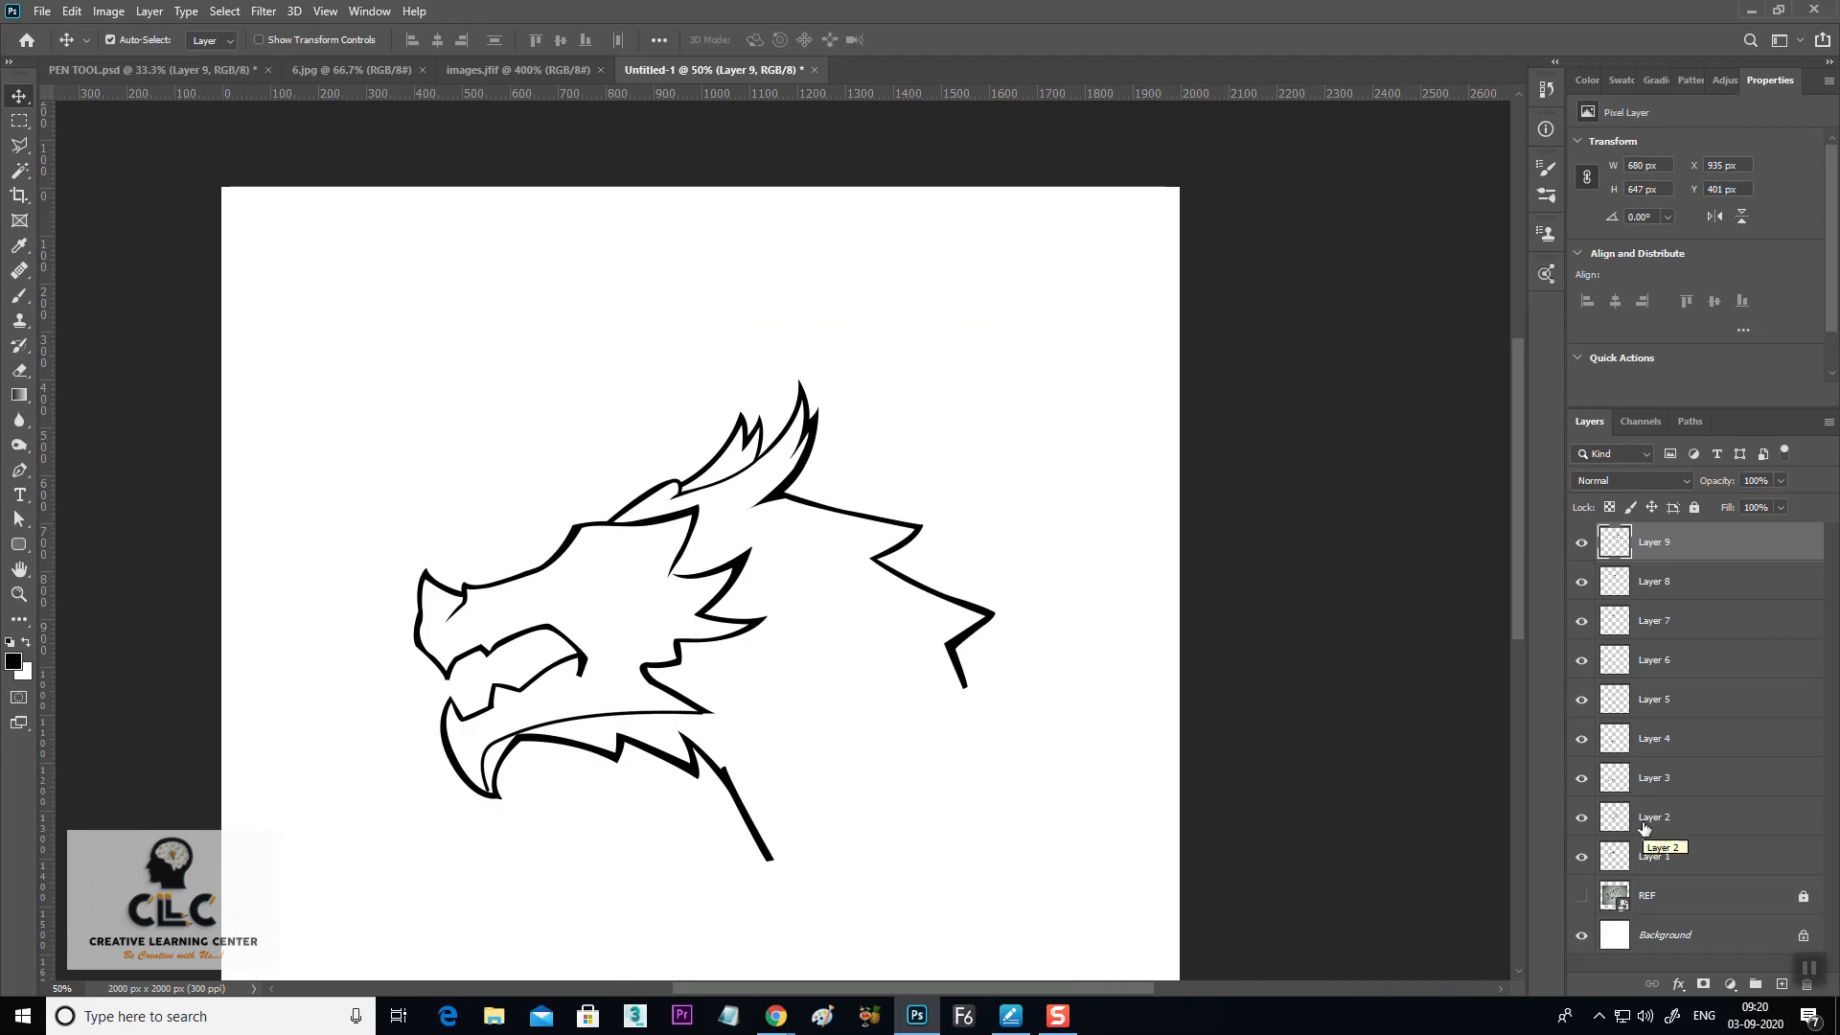
key("ctrl+plus")
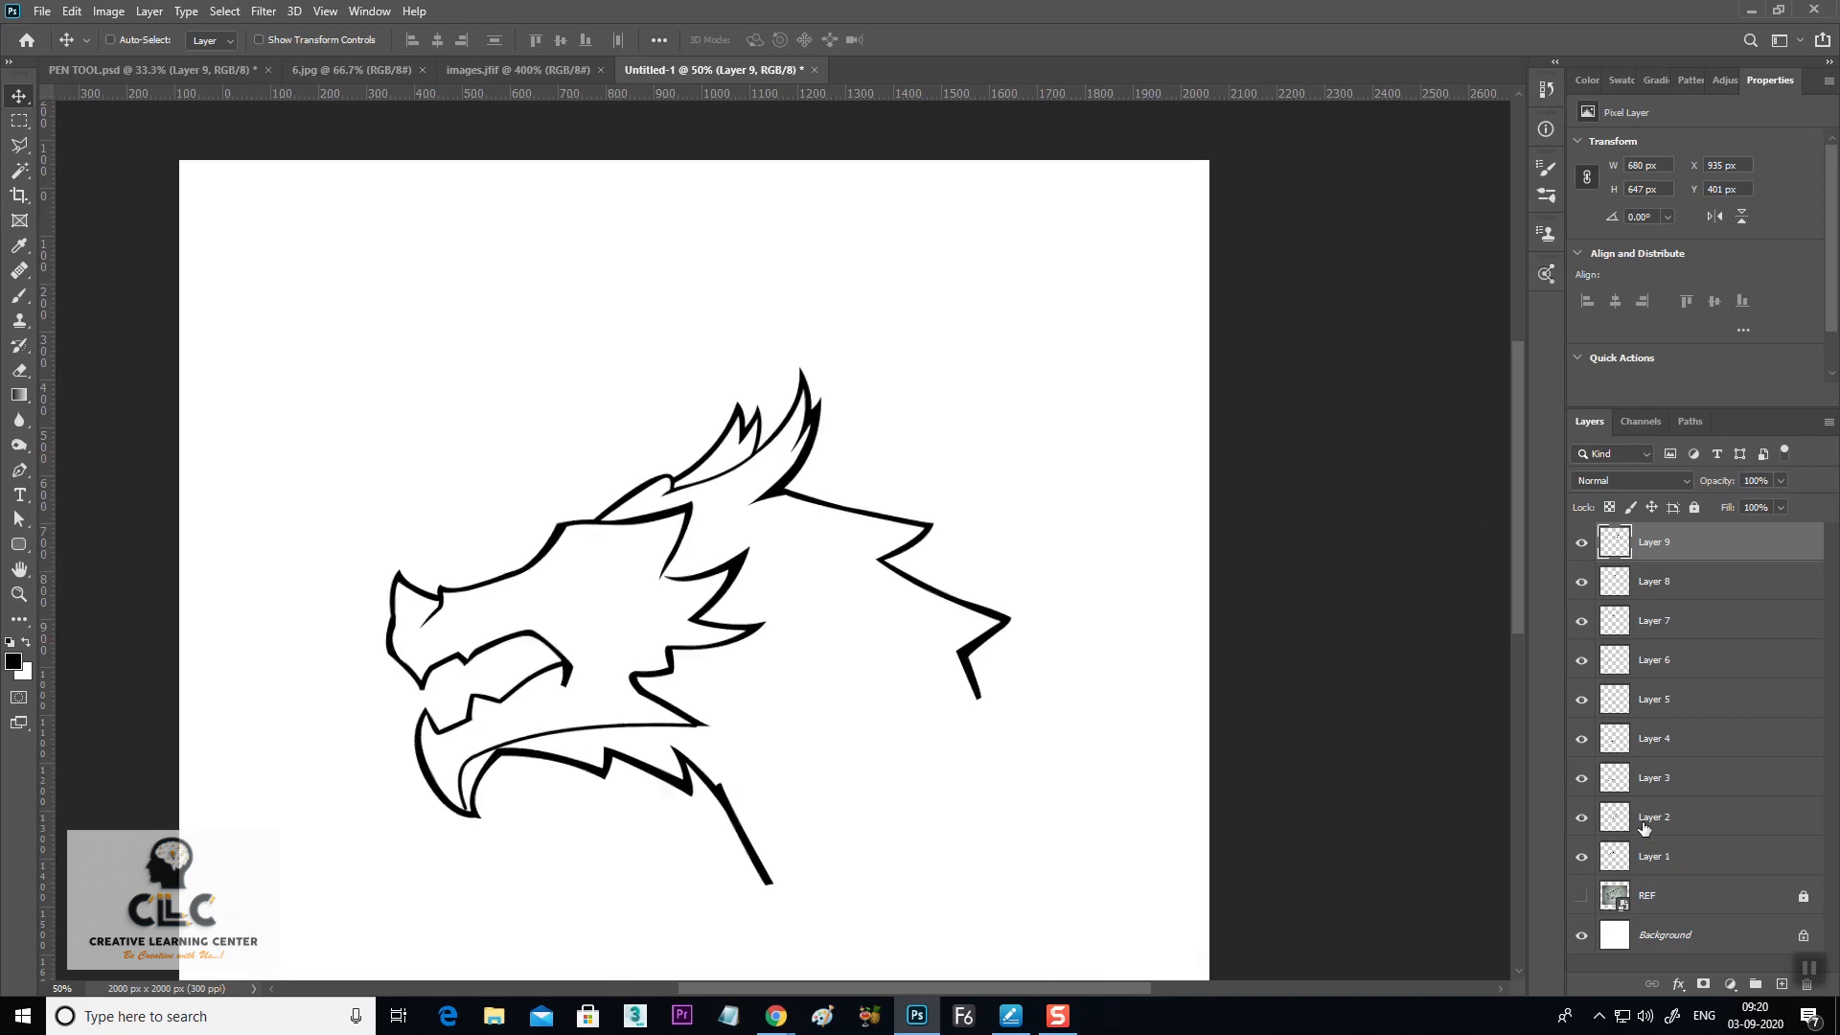
left_click_drag(1005, 725, 1114, 591)
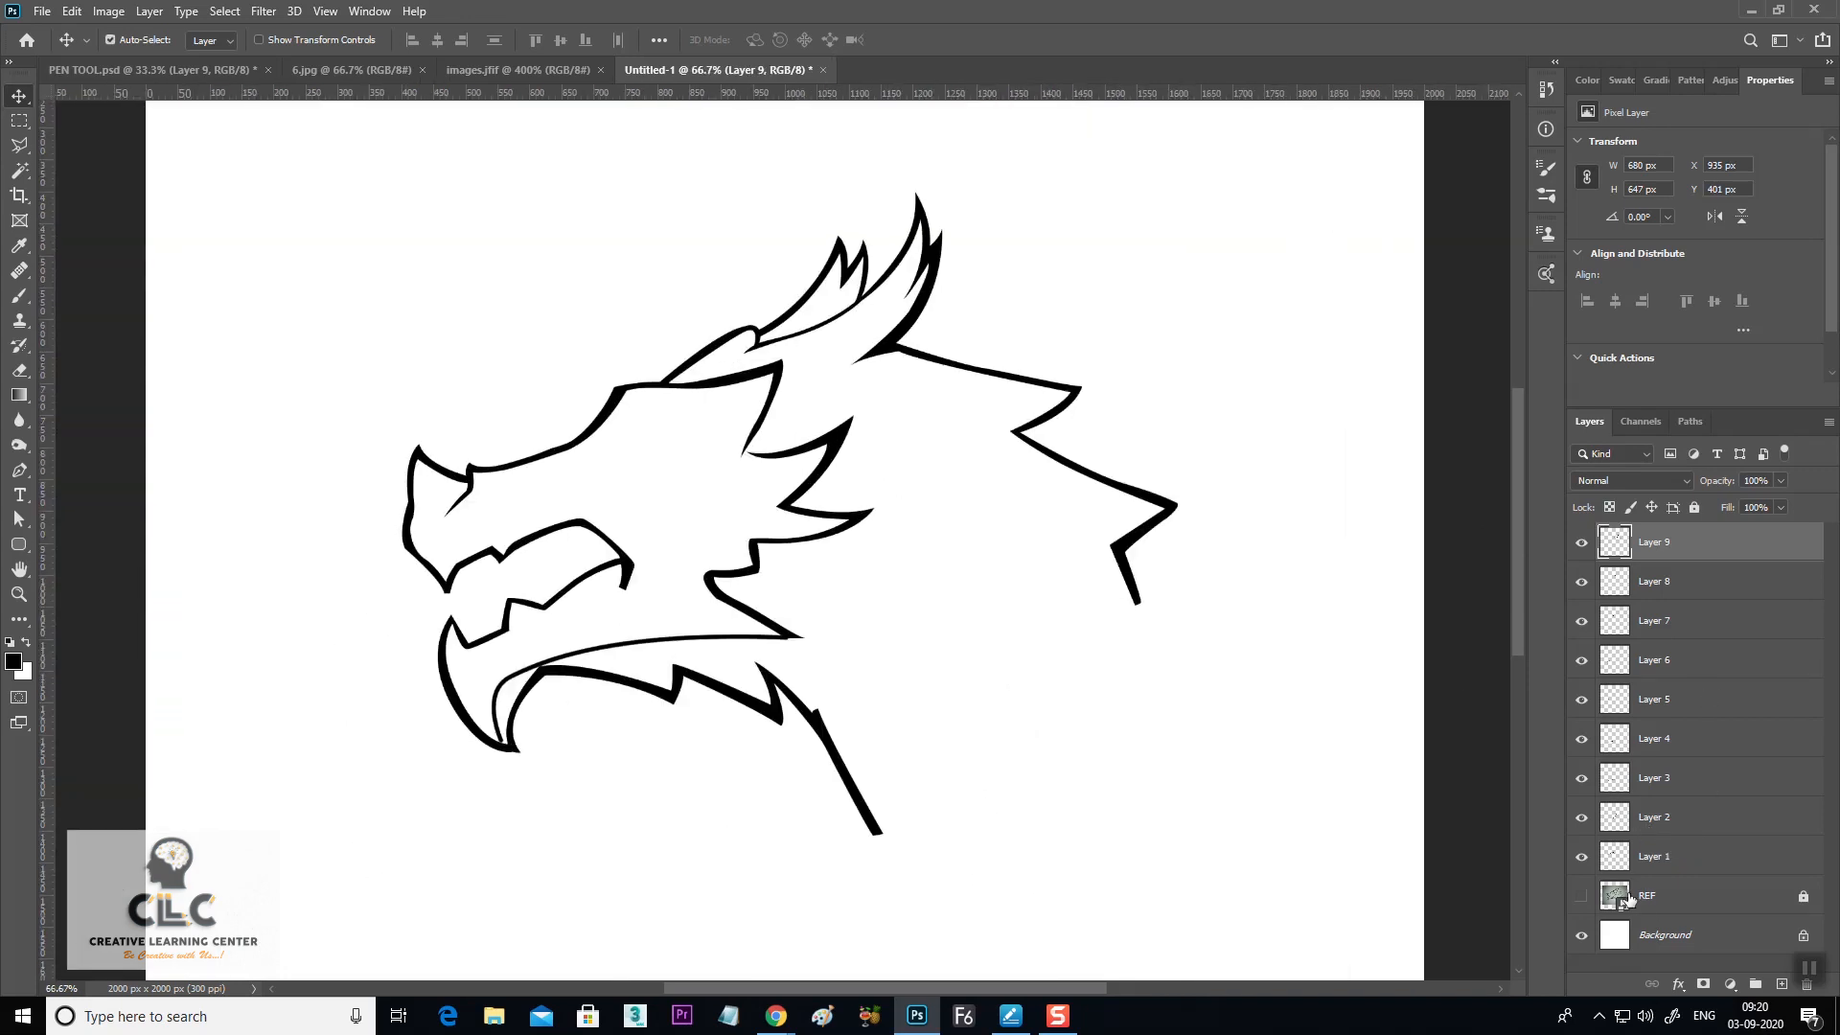
left_click(1580, 898)
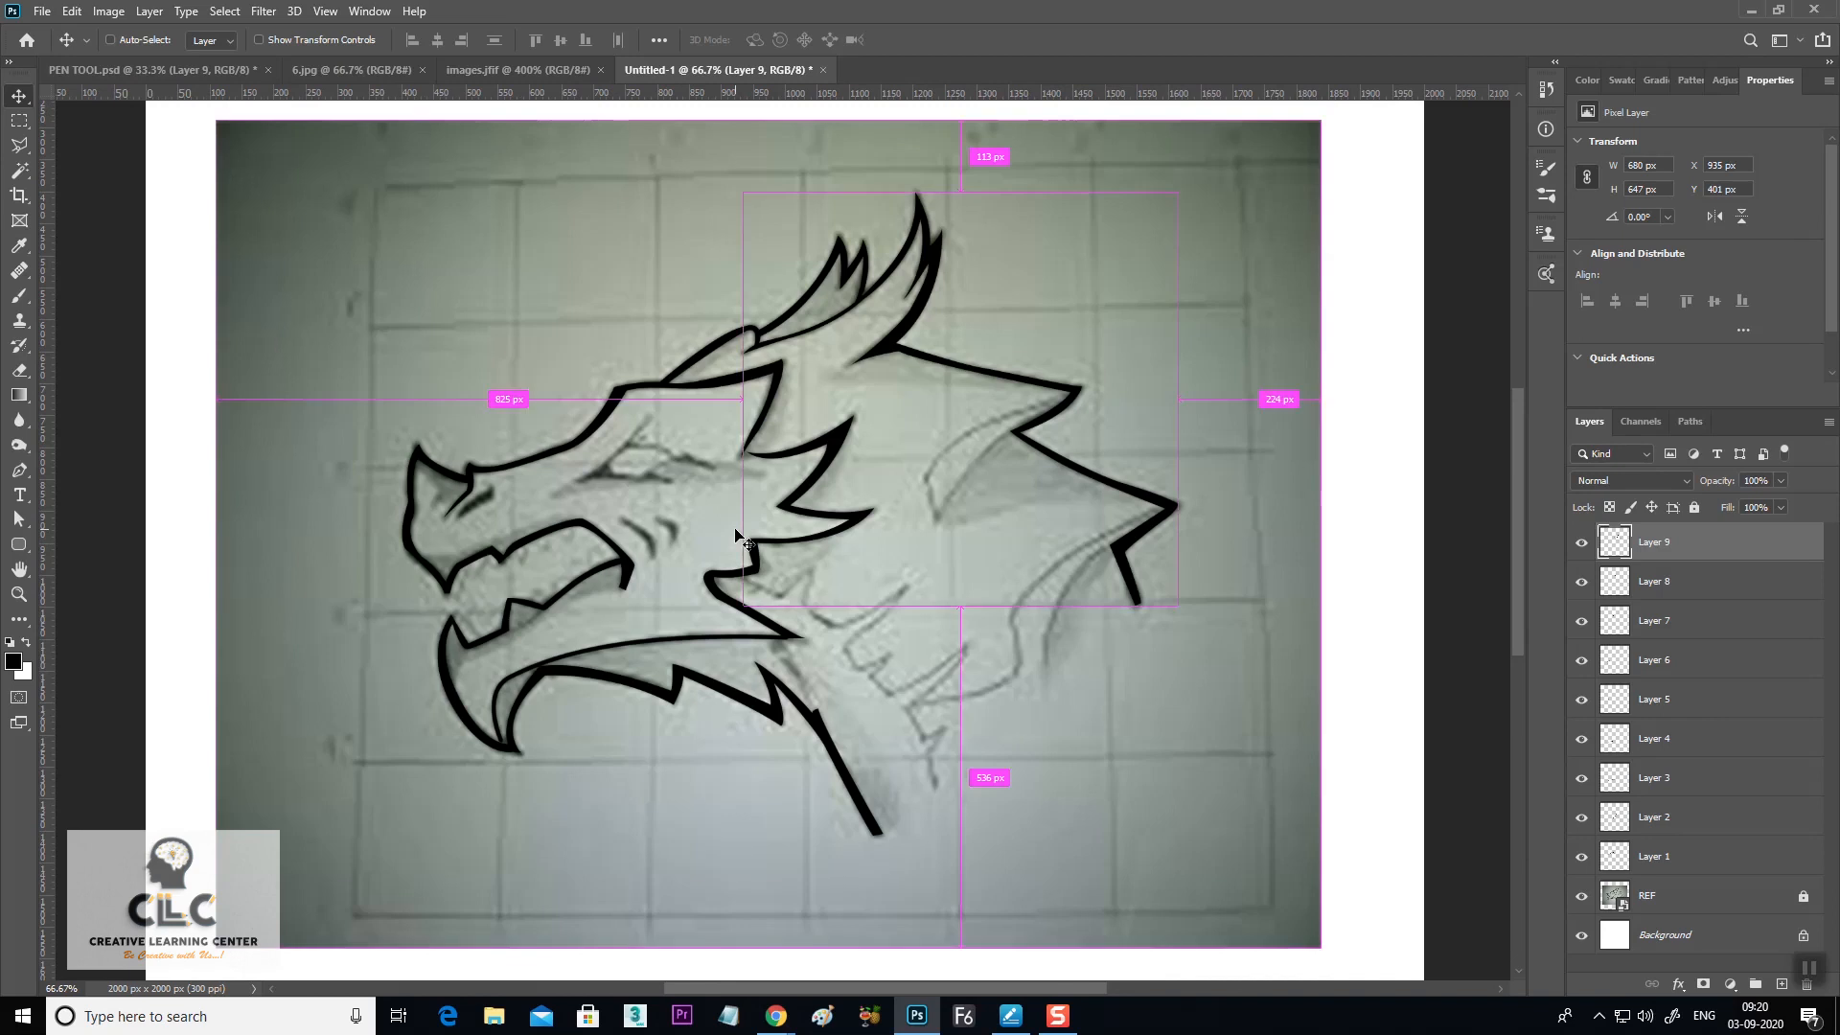
Start a Pen tool path at the eye's front corner and curve it up to a sharp brow spike tip
key("ctrl+plus")
left_click_drag(771, 421, 813, 471)
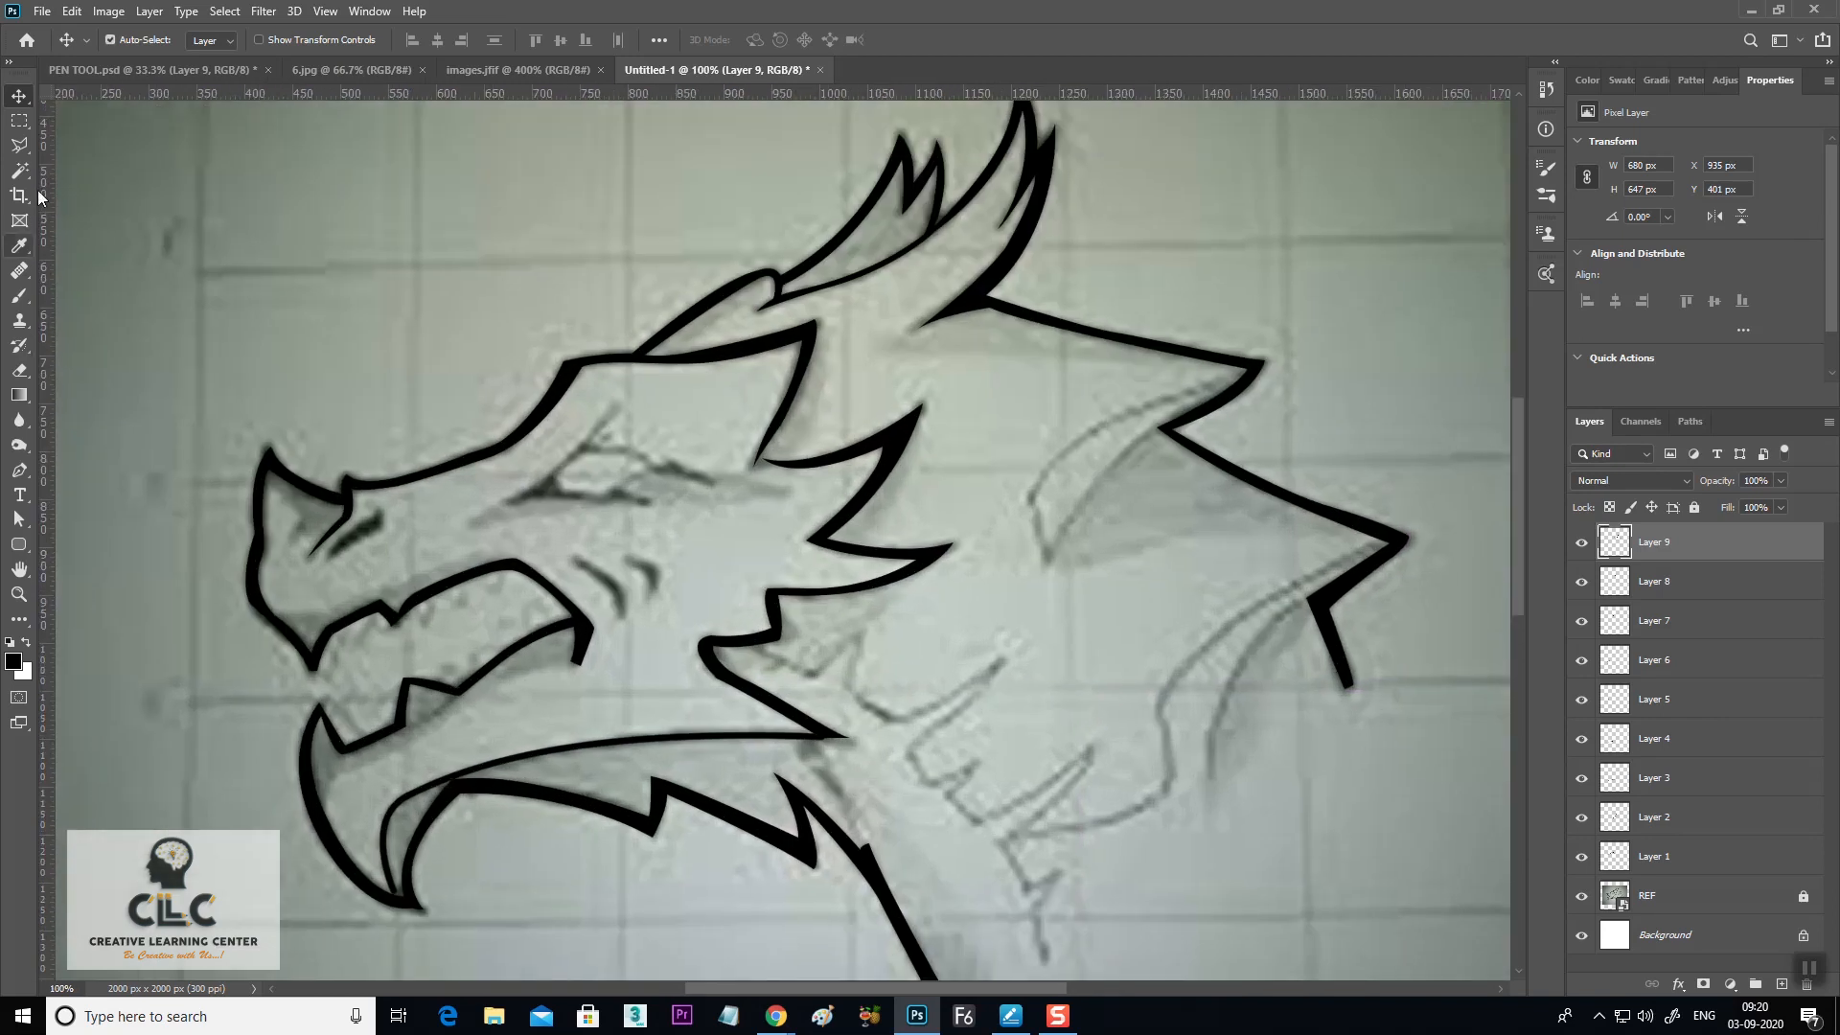
key("ctrl+plus")
key("ctrl+minus")
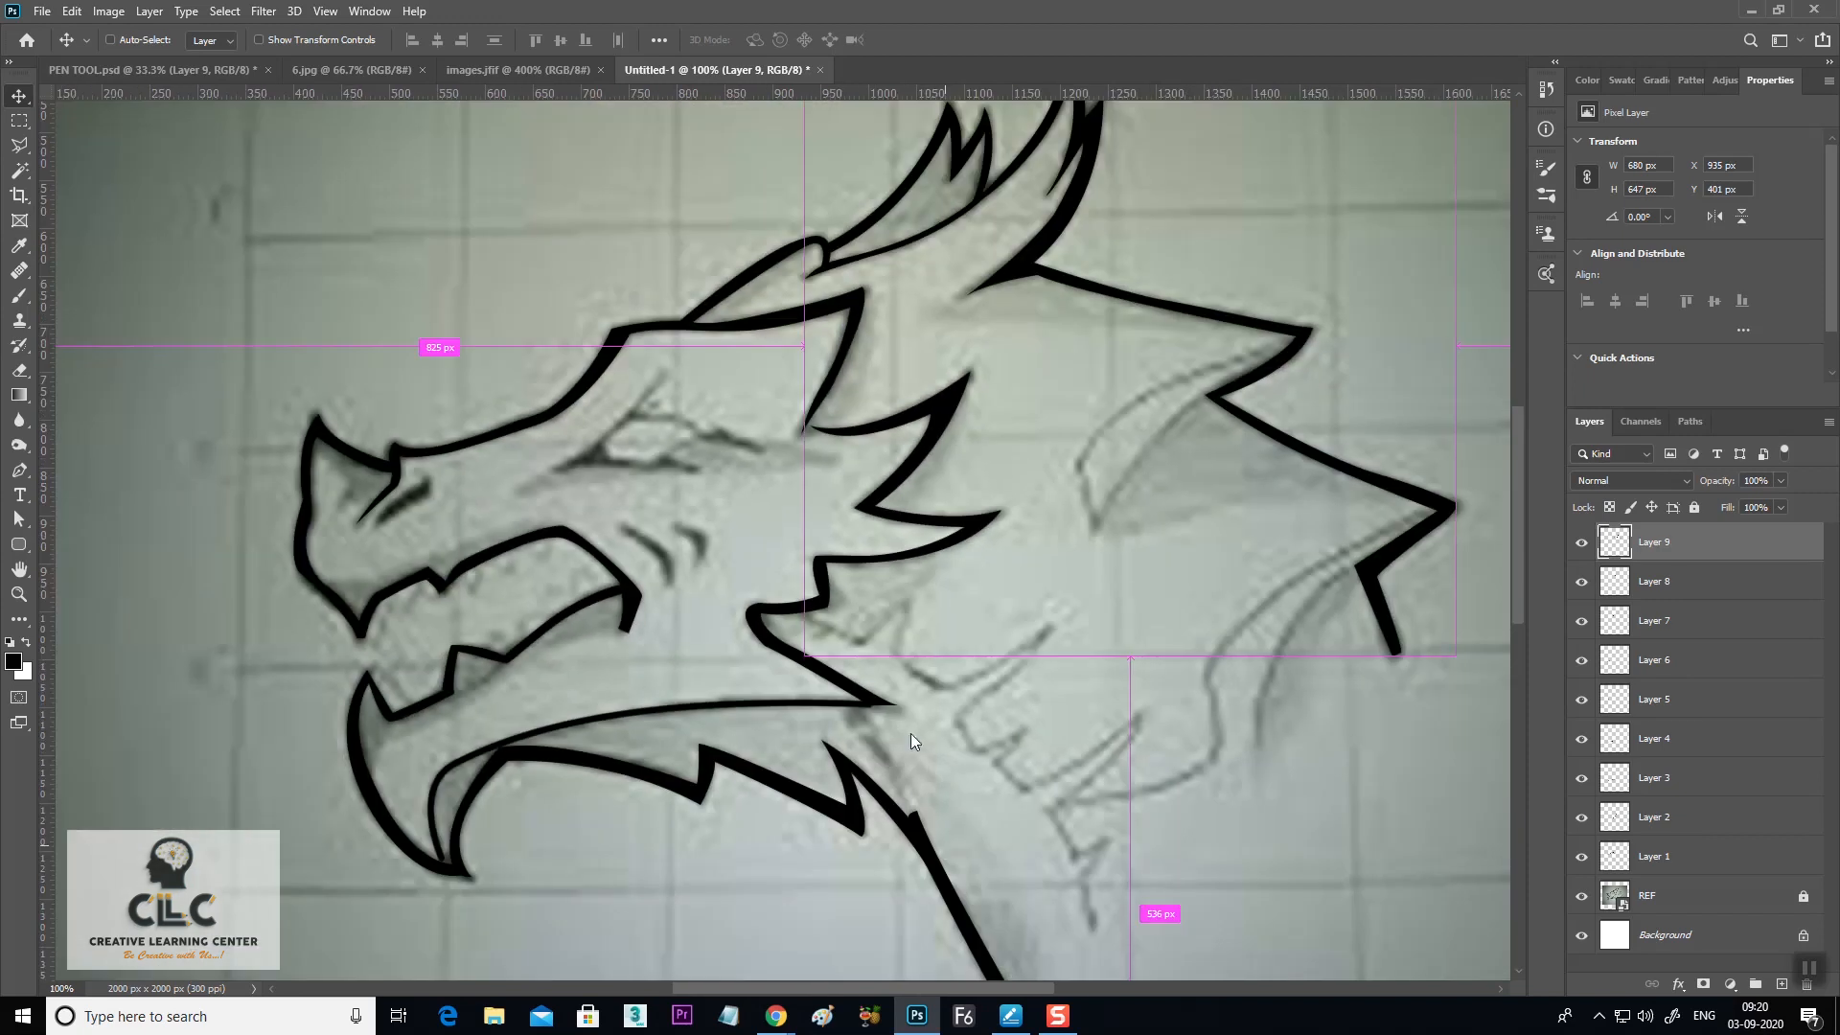
left_click(19, 471)
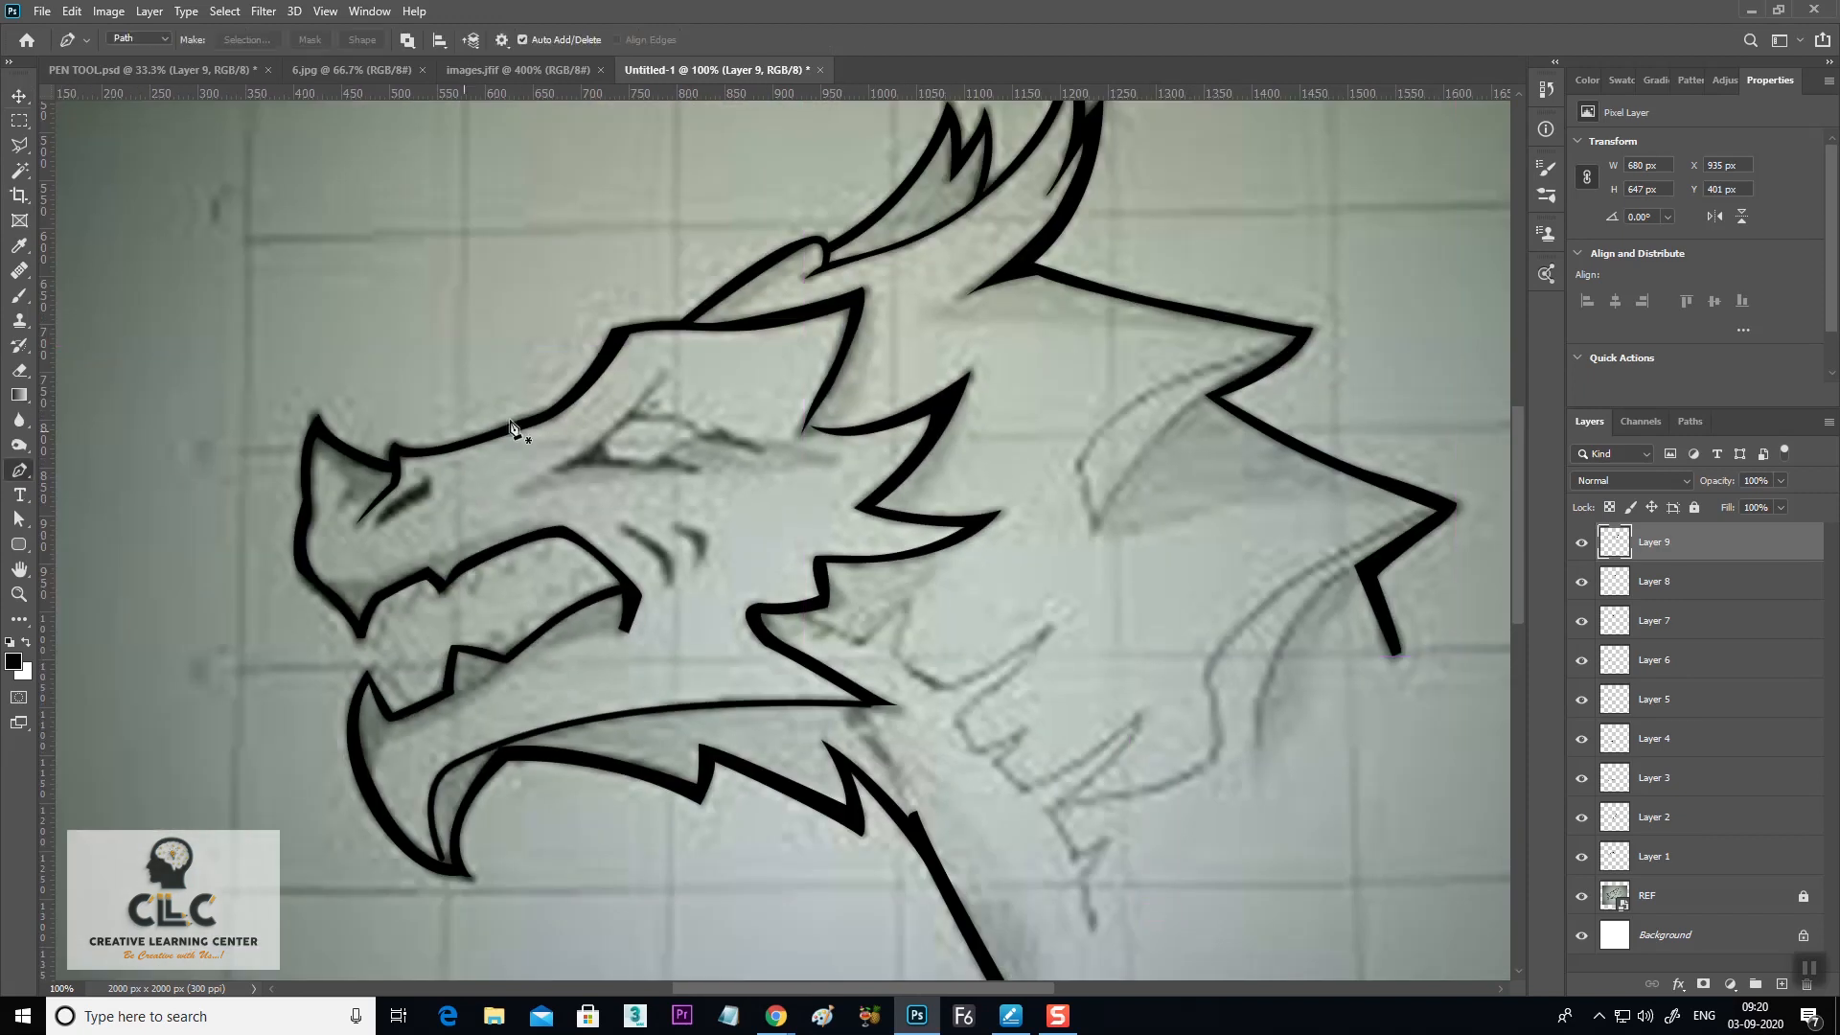
left_click(557, 468)
left_click_drag(661, 373, 682, 324)
left_click(662, 374, "alt")
key("ctrl+plus")
Continue the eye path down the brow spike and along the upper eyelid to the tip of the rear crease
left_click_drag(727, 407, 752, 467)
left_click_drag(525, 346, 665, 394)
left_click(650, 392)
left_click(703, 397)
left_click(768, 425)
Trace the eye's lower edge back to the front corner, close the path, and add a new layer
left_click_drag(687, 380, 467, 458)
left_click(579, 431)
left_click(572, 450, "alt")
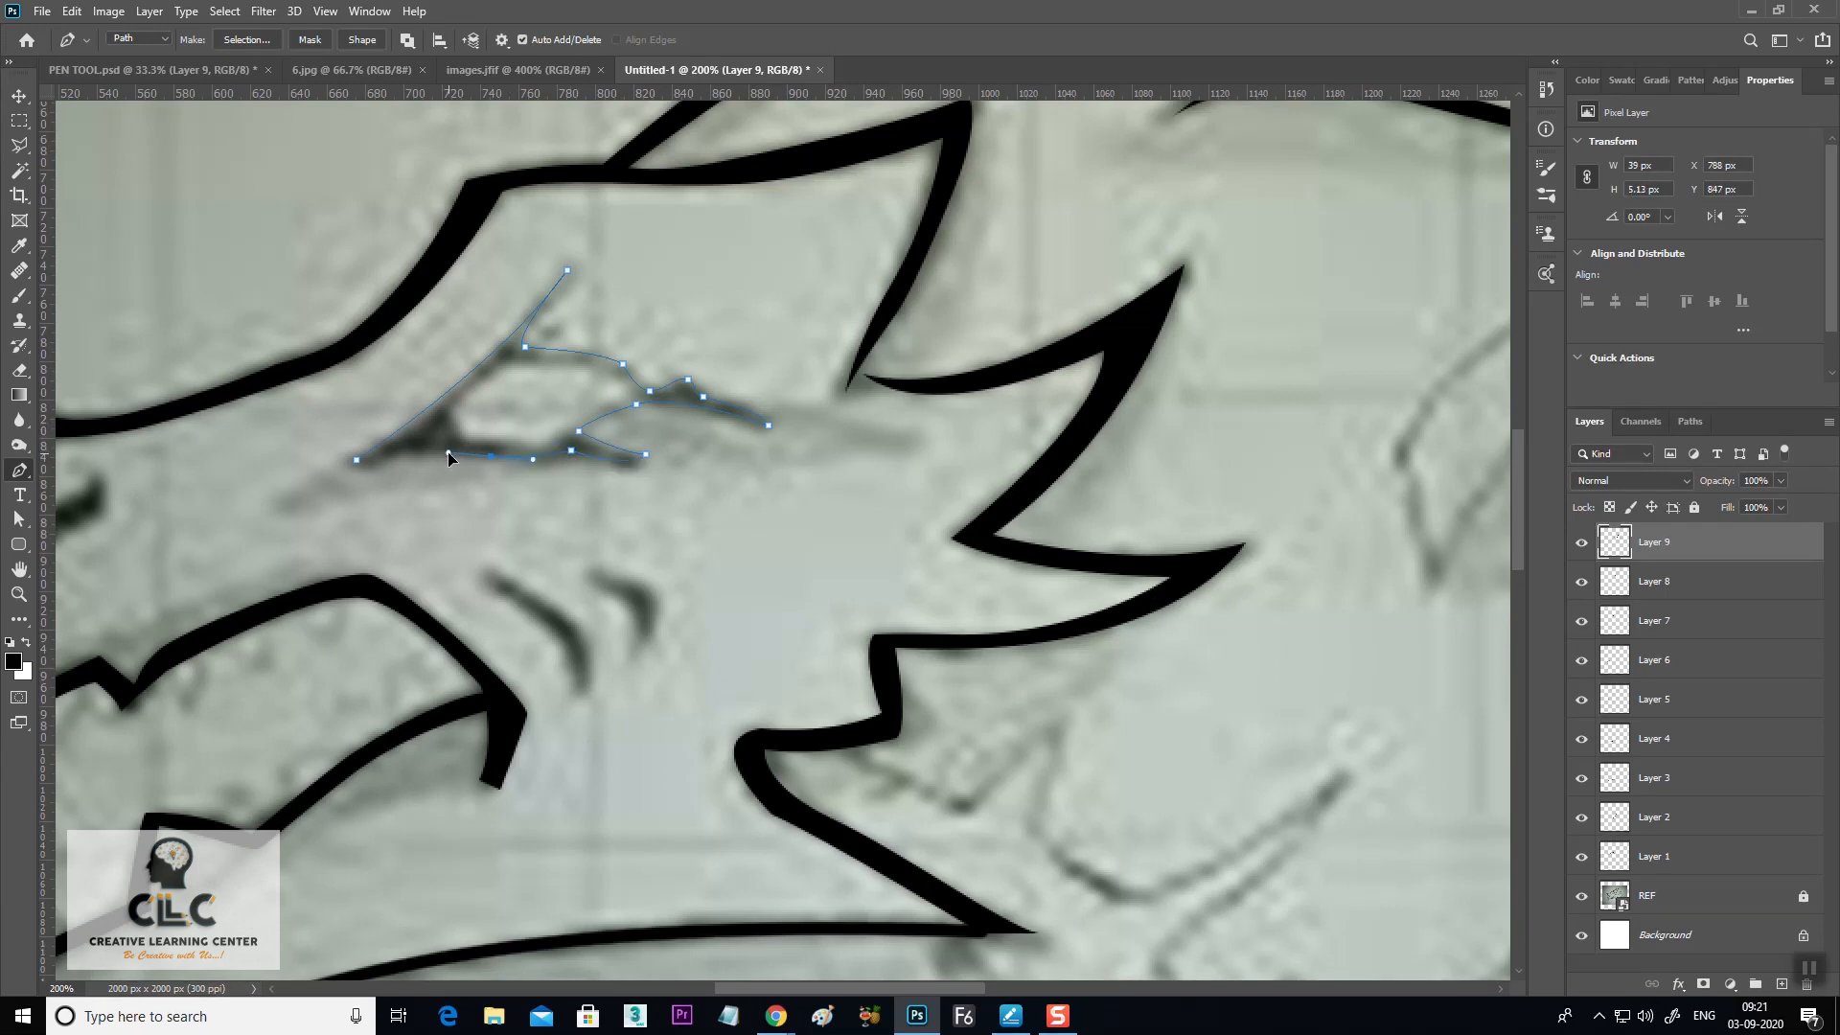
mouse_move(355, 476)
left_mouse_down()
mouse_move(322, 491)
mouse_move(370, 452)
left_mouse_up()
left_click(364, 469, "alt")
key("ctrl+shift+alt+n")
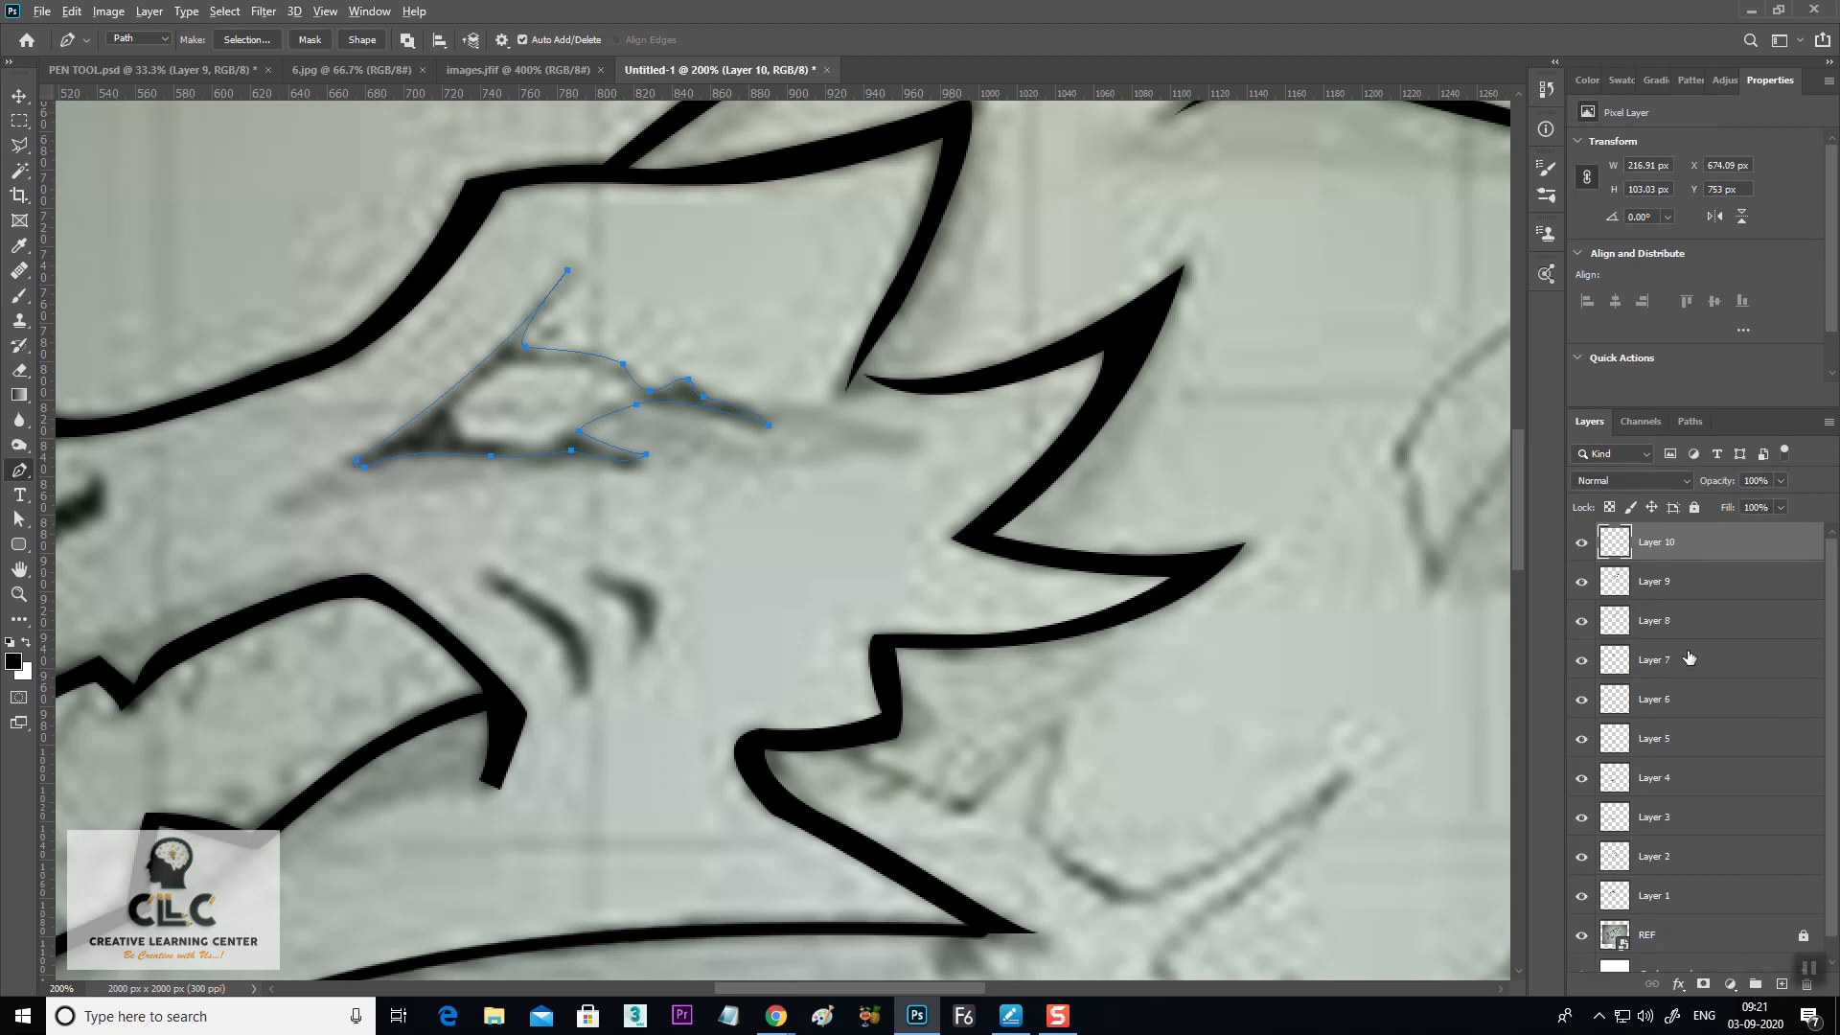
Try filling the whole eye path with black on the new layer, and undo back to the path
key("alt+BackSpace")
key("ctrl+z")
key("ctrl+Return")
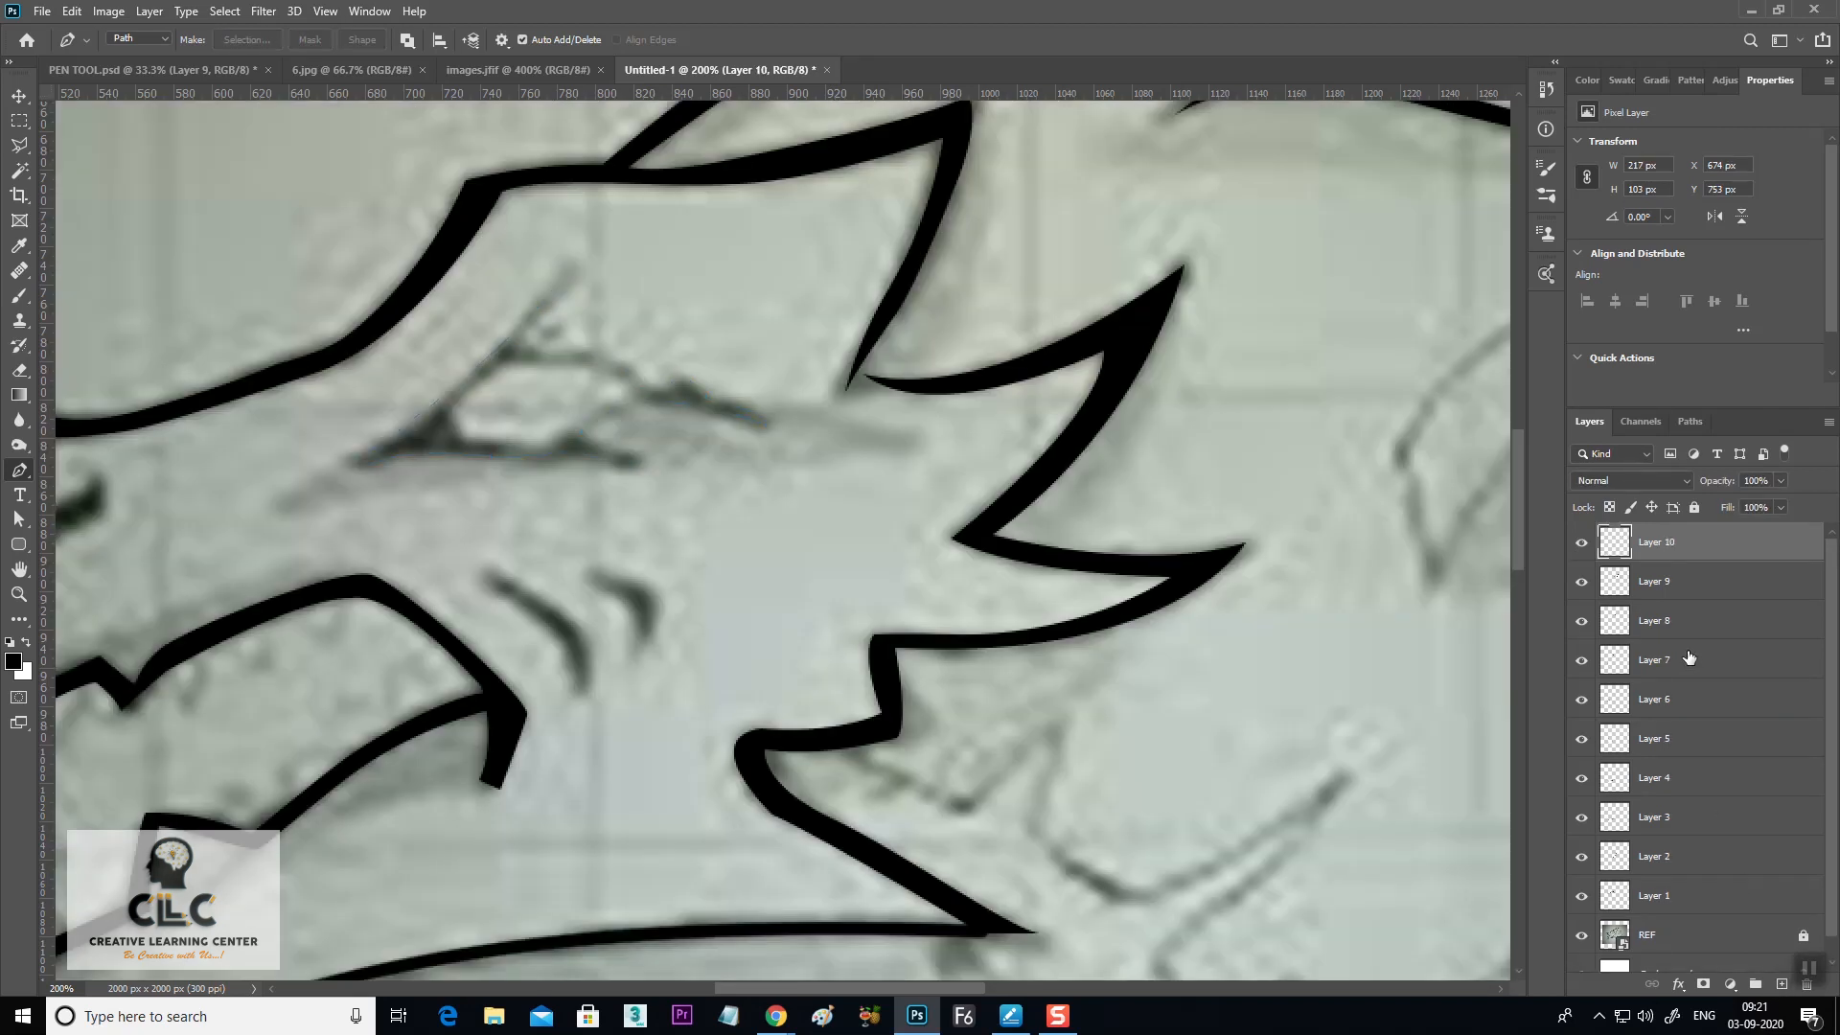
key("alt+BackSpace")
key("ctrl+d")
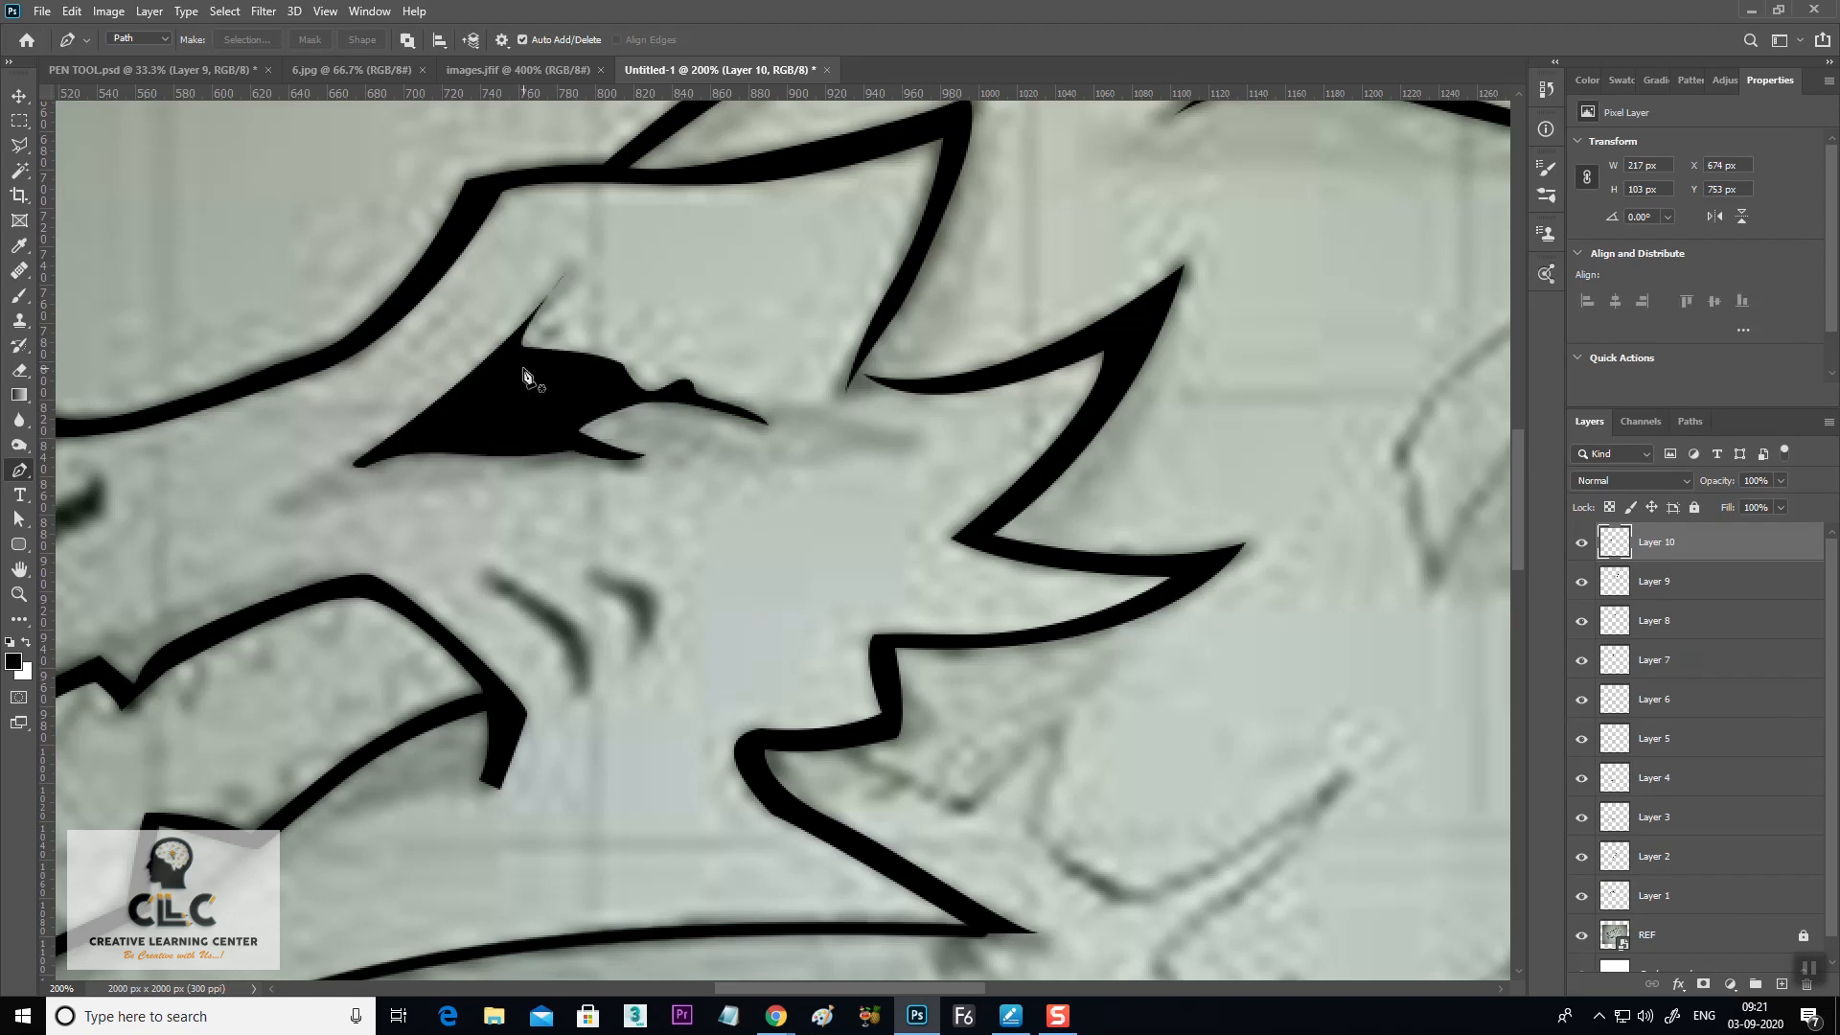
key("ctrl+z")
key("ctrl+z")
key("ctrl+z")
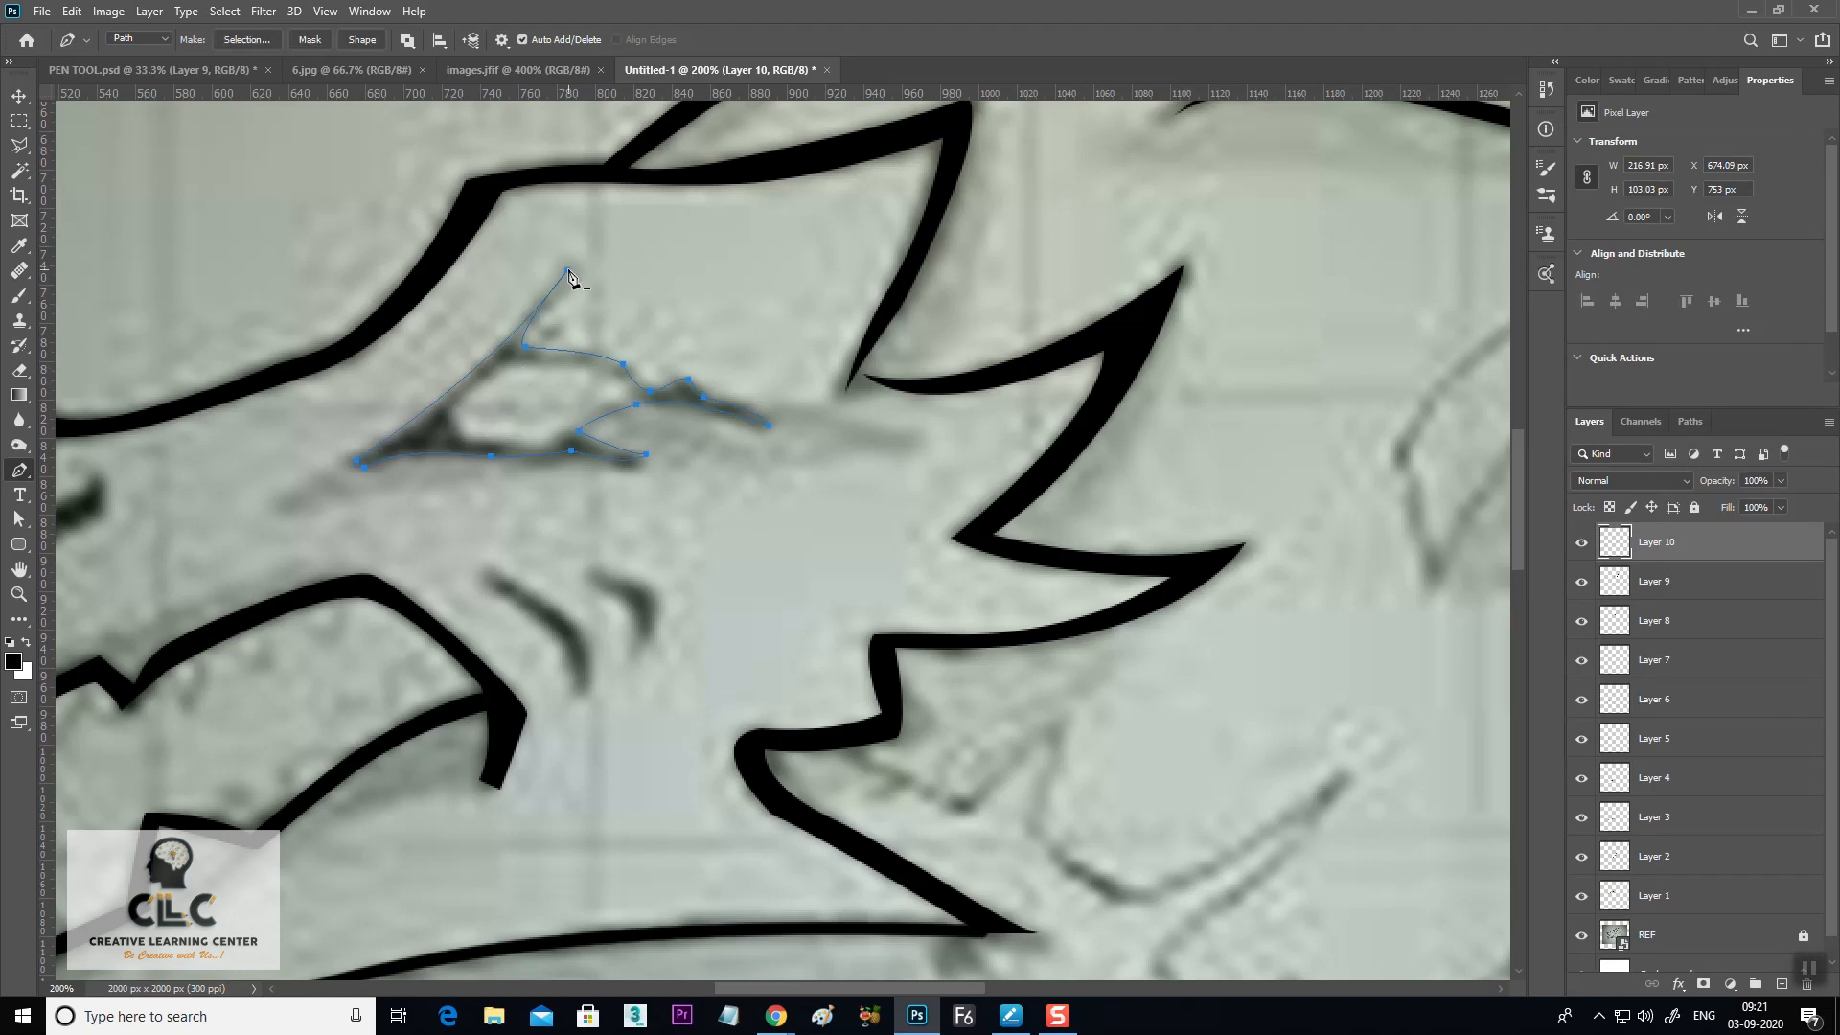
Try reshaping the eye path's front edge by adding and moving an anchor point beneath the brow spike
left_click(536, 318)
key("ctrl+z")
key("ctrl+z")
left_click(532, 322)
left_click_drag(538, 328, 467, 304)
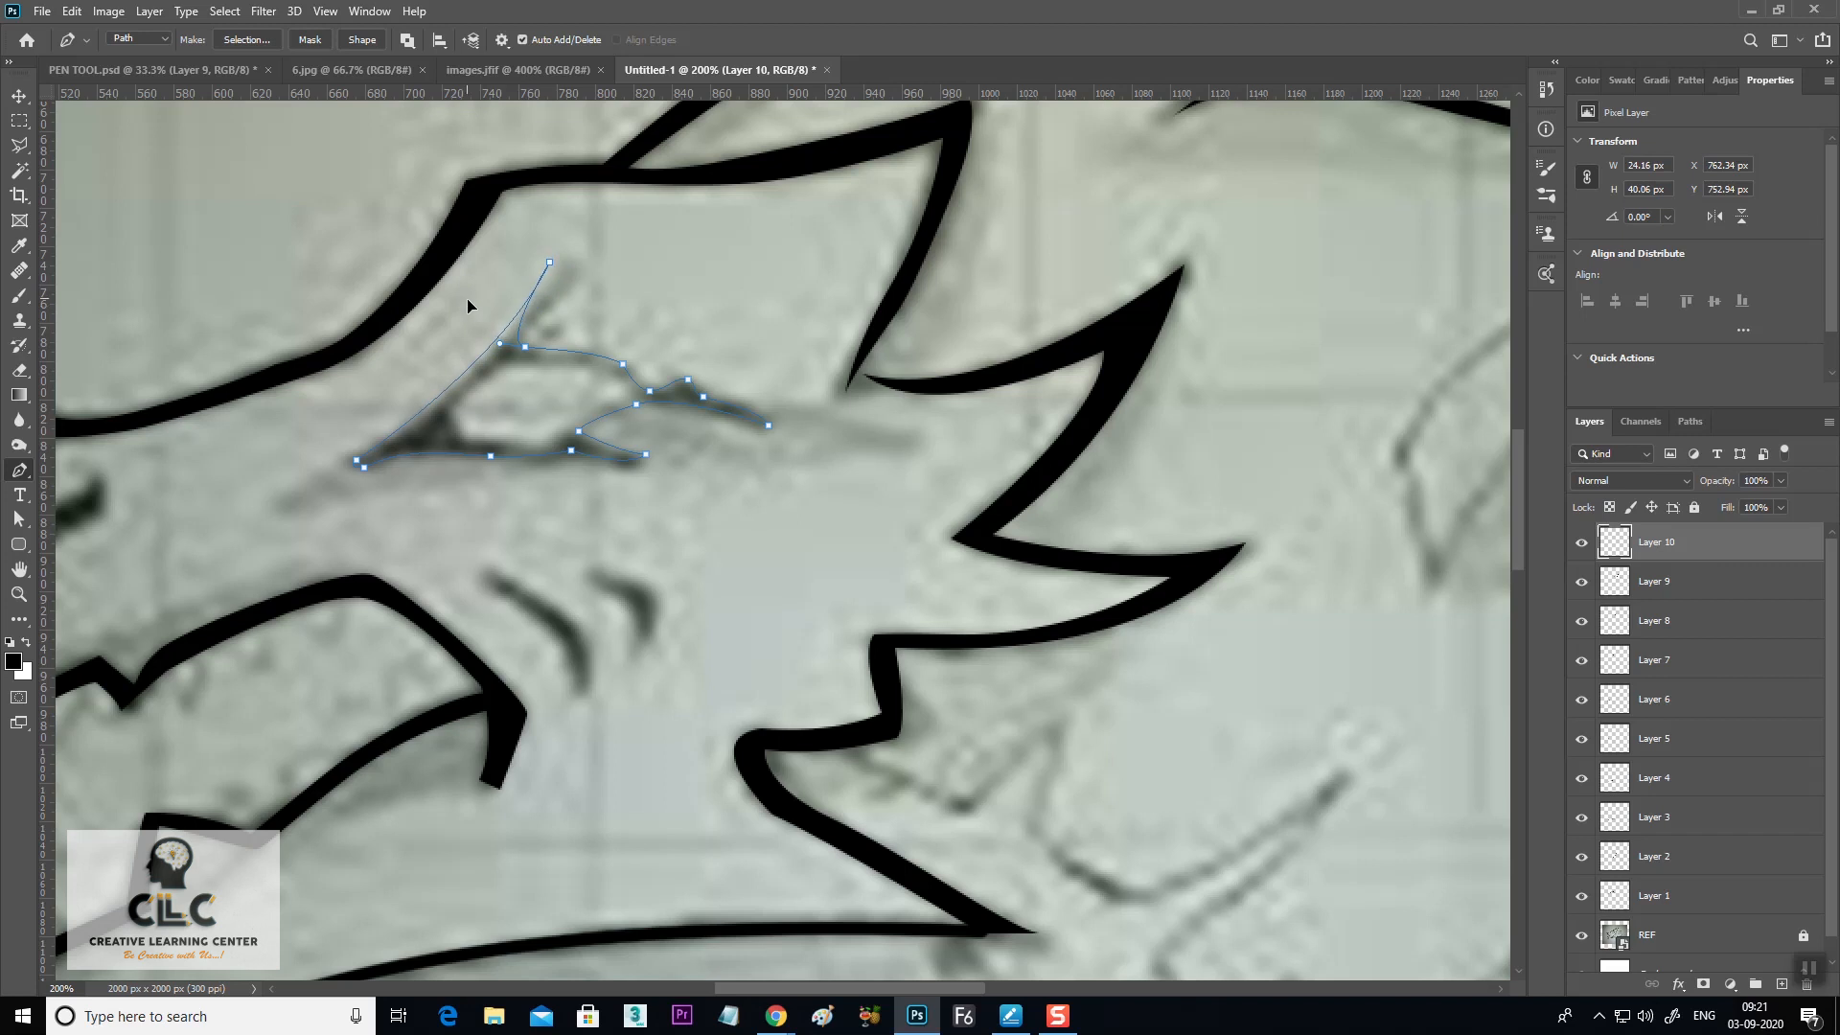
Reposition the brow spike's tip anchor on the sketch and bend the eye path's front edge with its direction handle
left_click(18, 518)
left_click(548, 264)
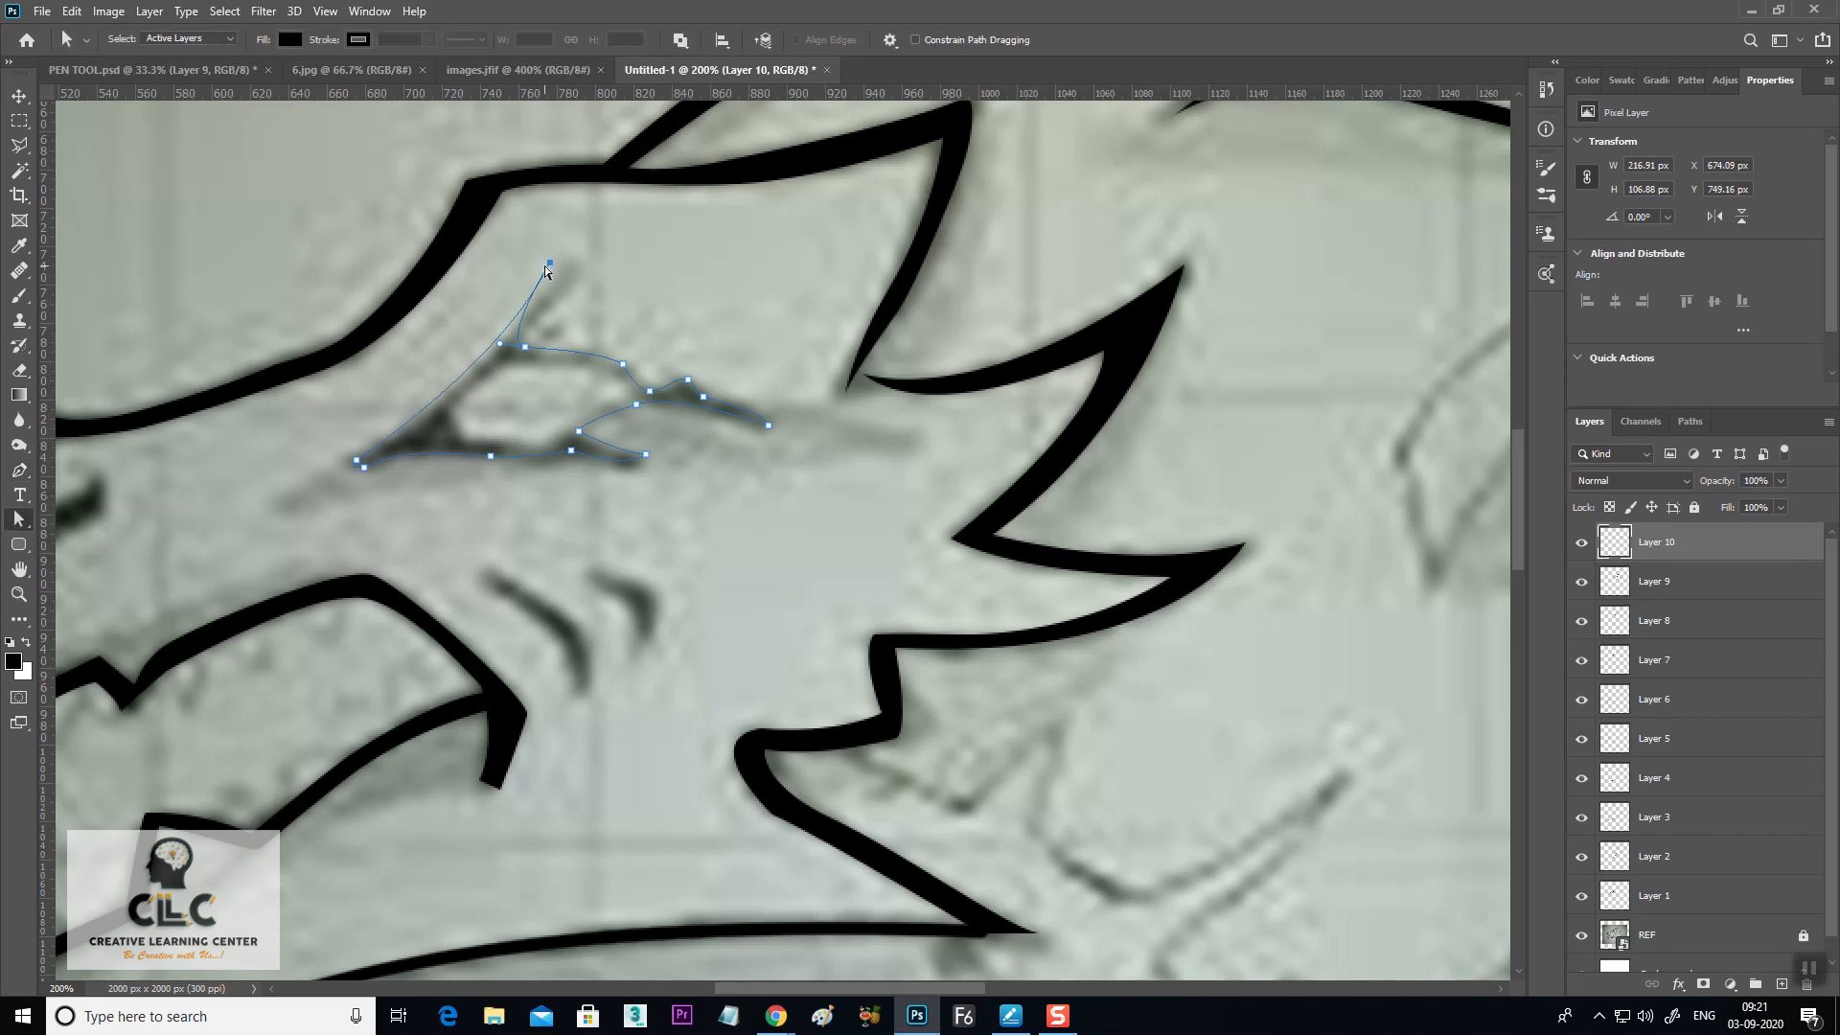
mouse_move(505, 368)
left_mouse_down()
mouse_move(464, 328)
mouse_move(482, 360)
left_mouse_up()
mouse_move(549, 262)
left_mouse_down()
mouse_move(558, 297)
mouse_move(576, 275)
left_mouse_up()
left_click_drag(510, 372, 445, 340)
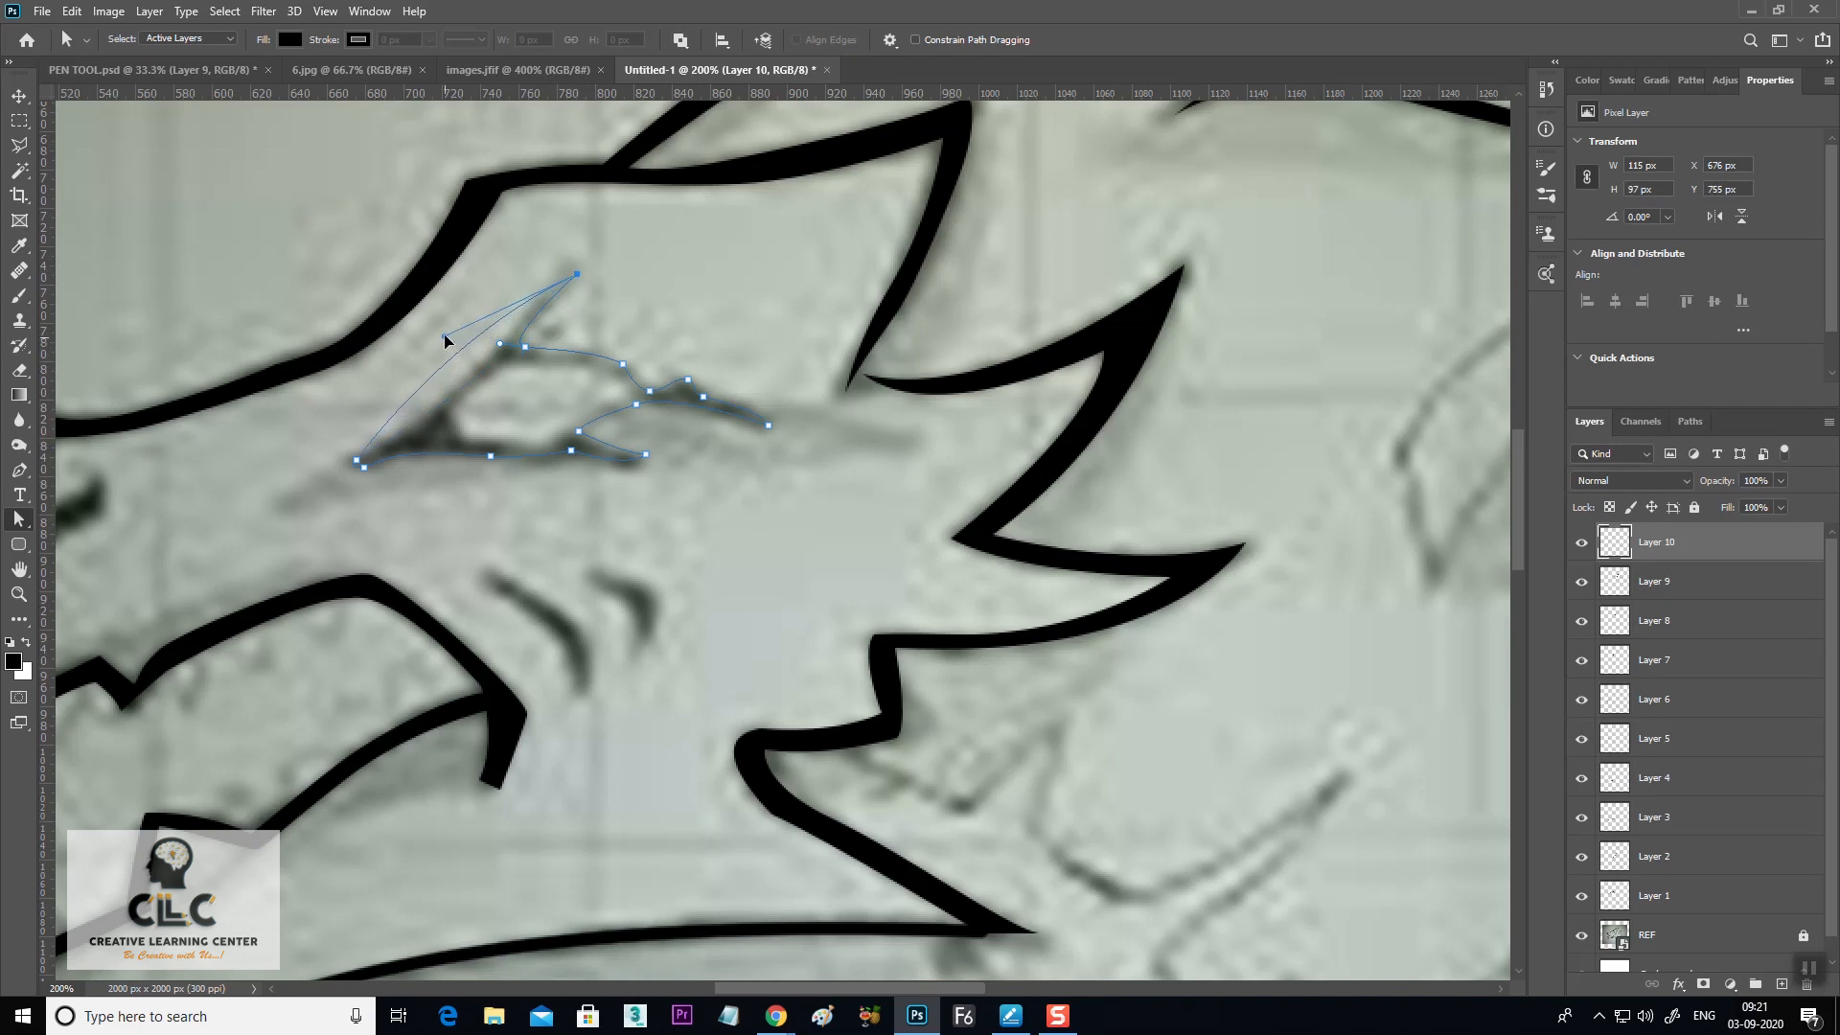
left_click(359, 460)
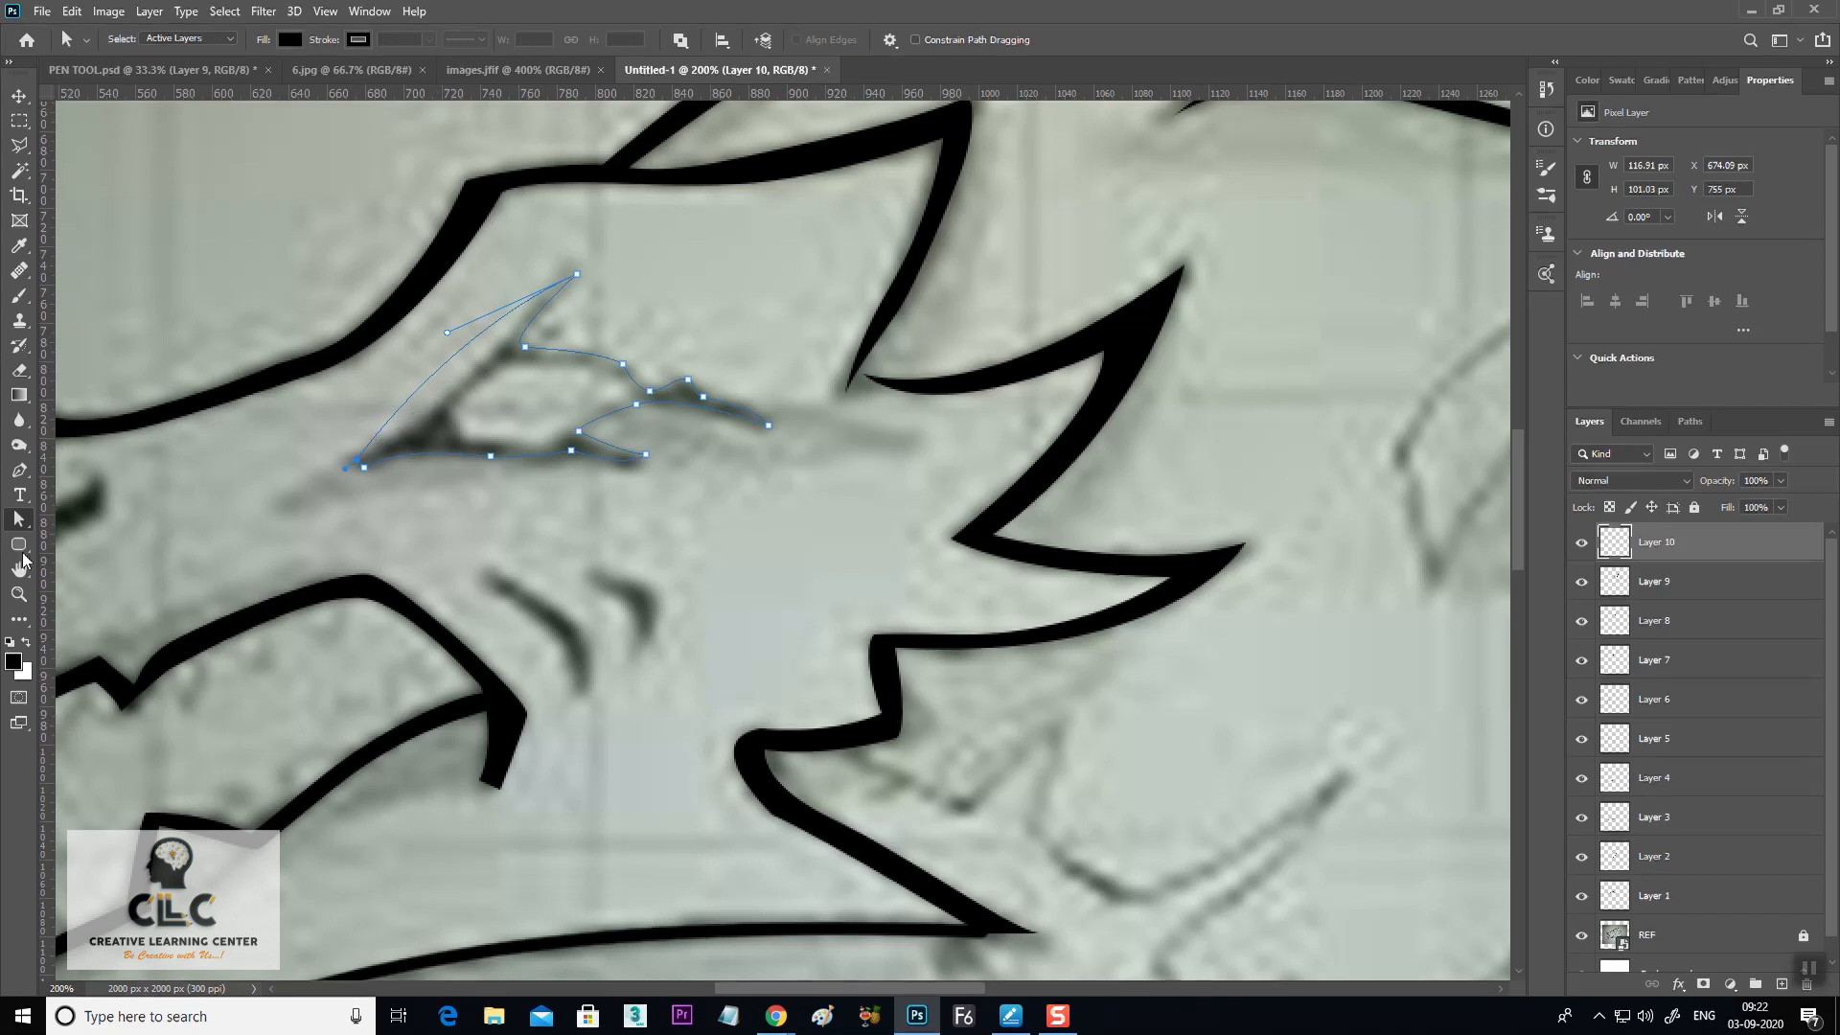
Add an anchor point midway along the eye path's front edge and pull the curve inward onto the sketch line
left_click(19, 469)
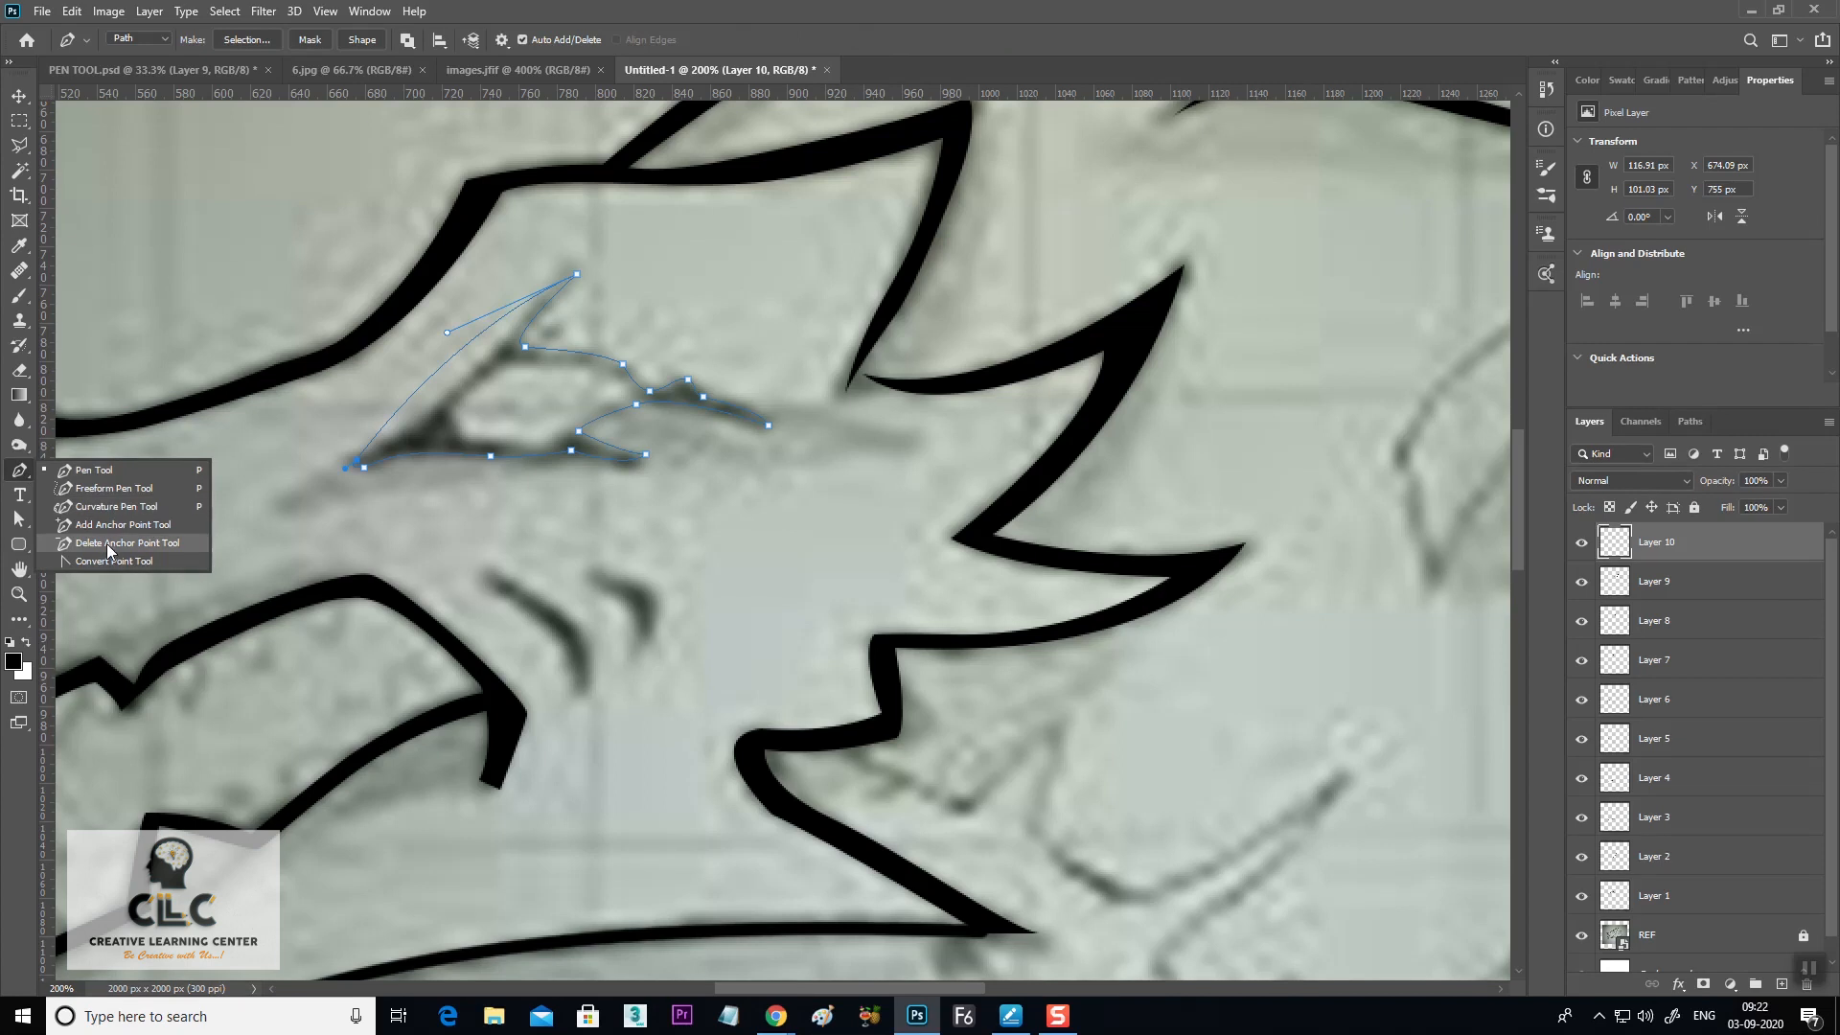
left_click(107, 526)
left_click(433, 377)
left_click_drag(432, 376, 450, 395)
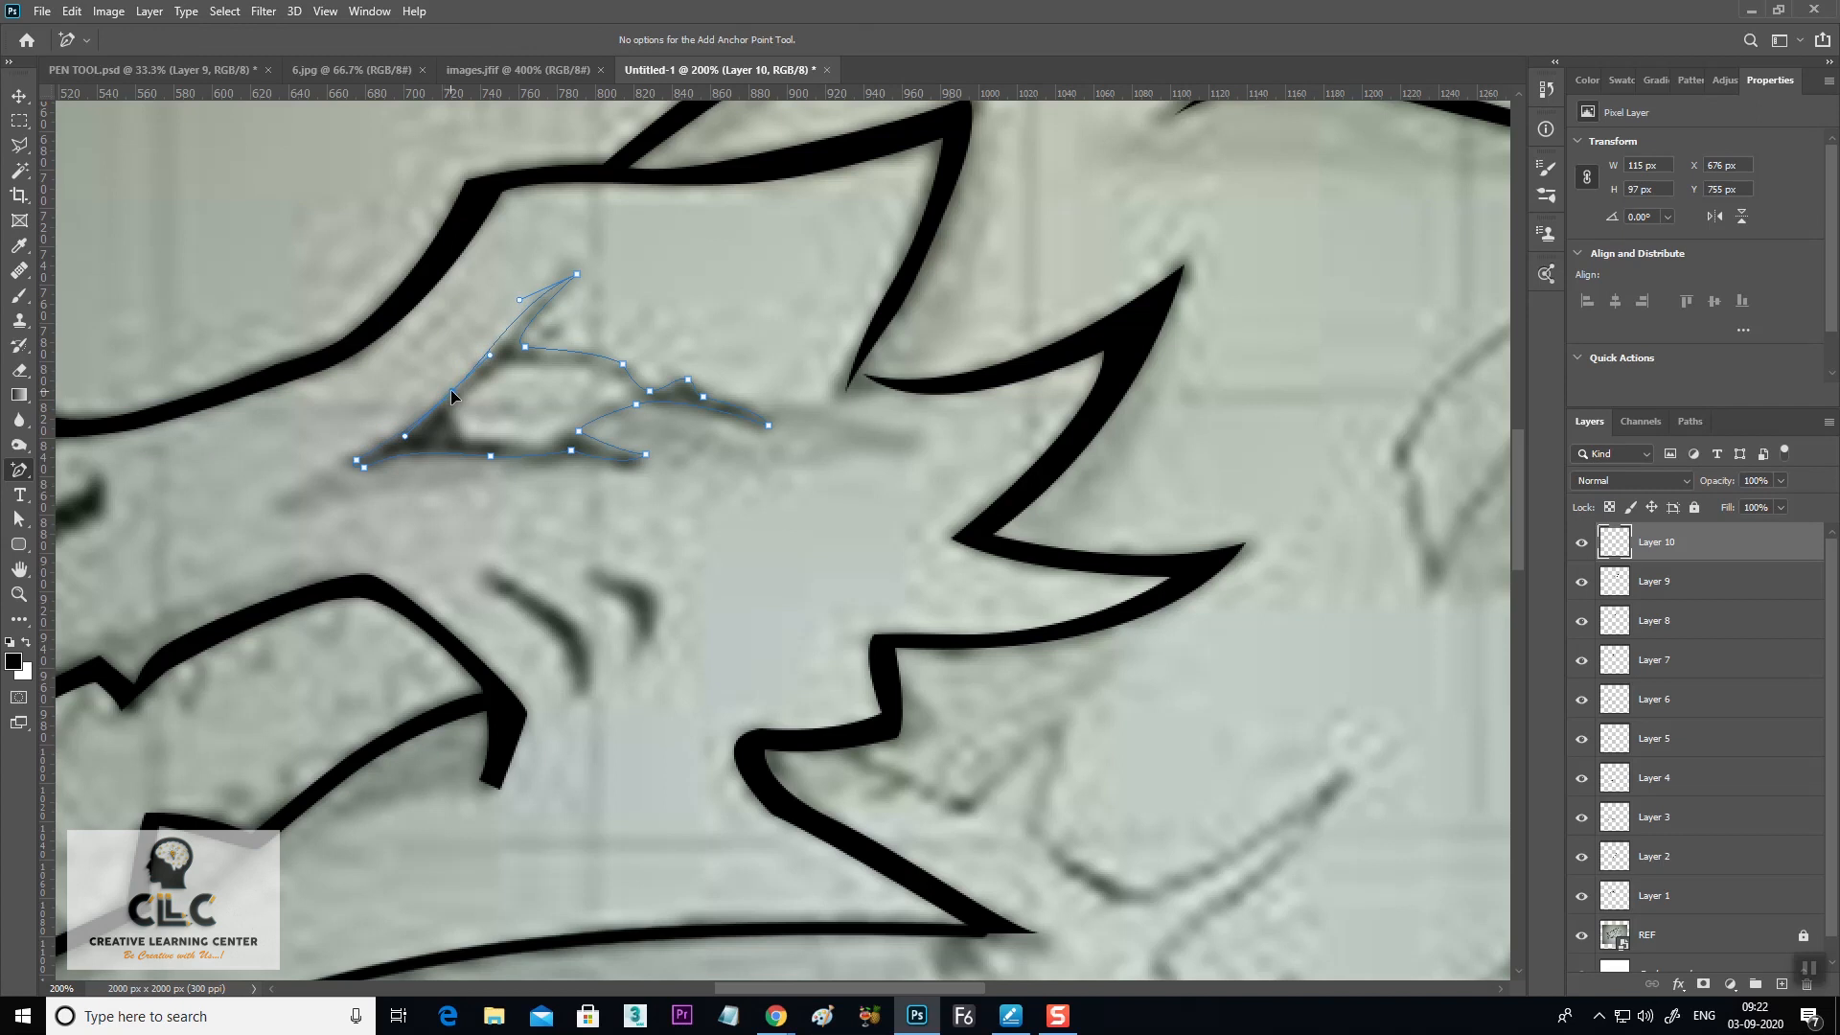
left_click_drag(519, 301, 524, 305)
Convert the eye path to a selection, fill it with black on Layer 10, and deselect
key("v")
key("ctrl+Return")
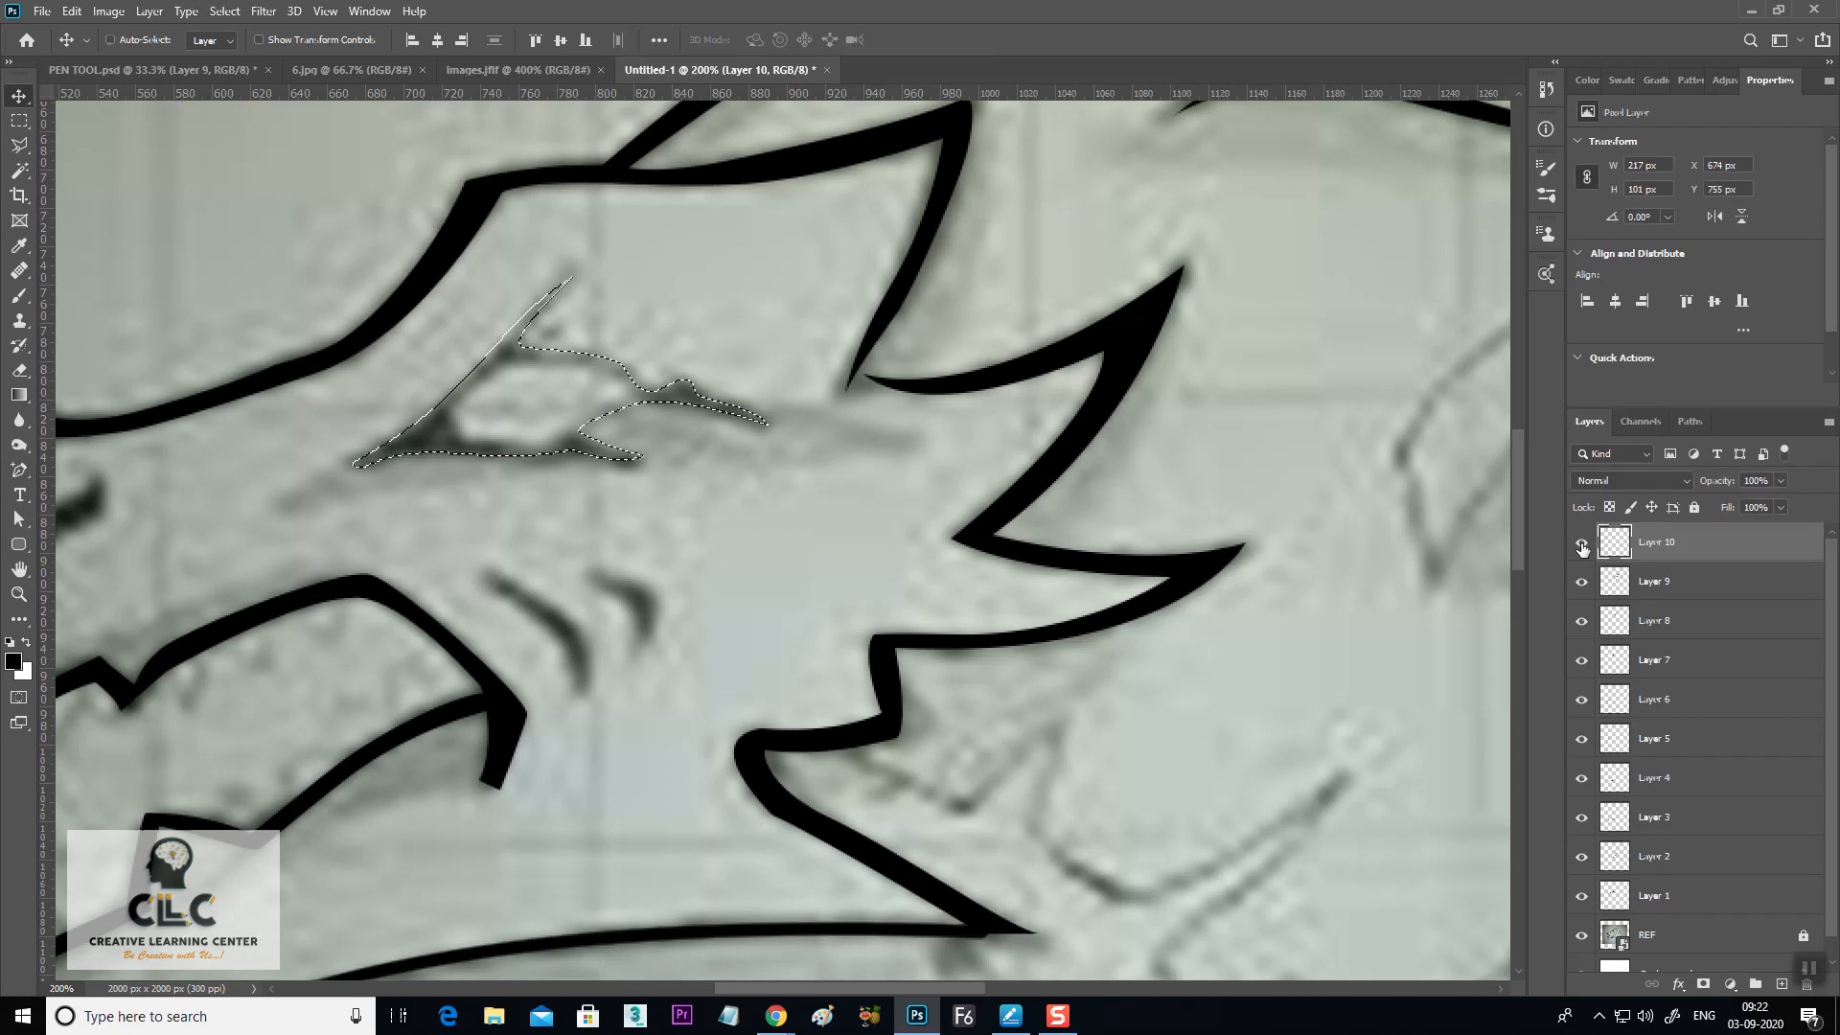
key("ctrl+minus")
key("ctrl+minus")
key("ctrl+minus")
key("ctrl+plus")
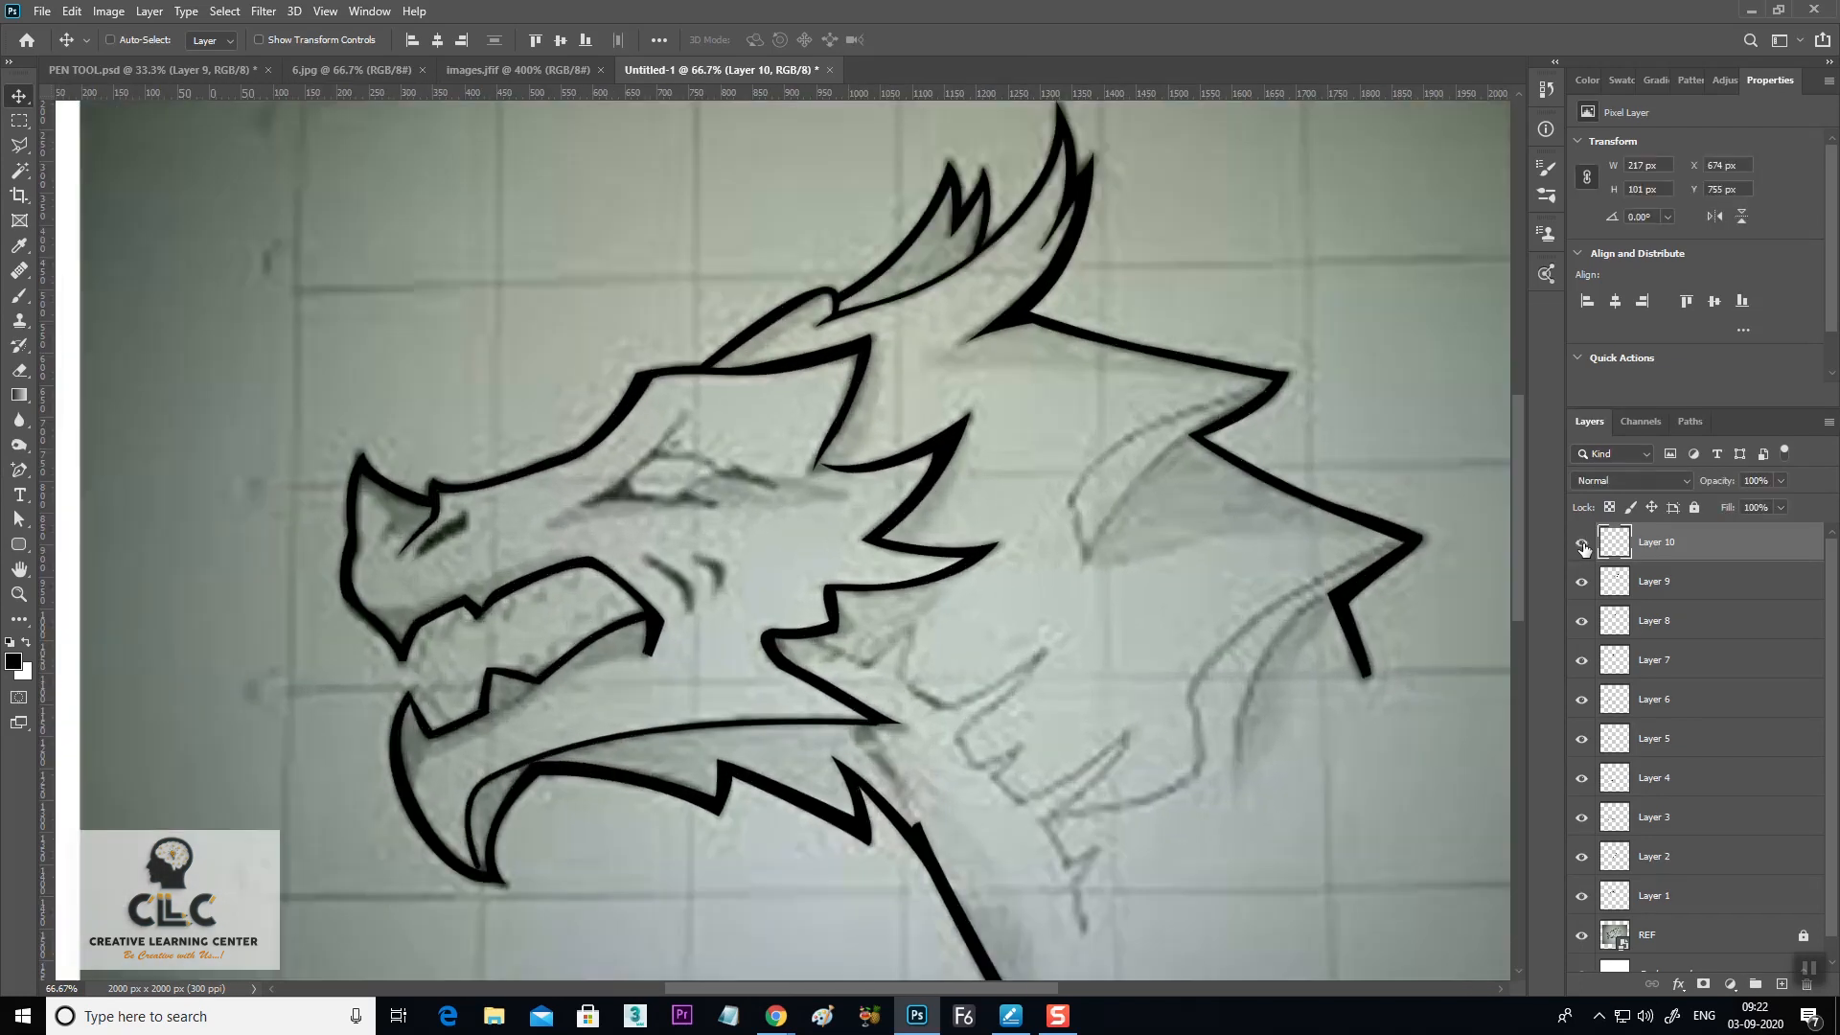
key("ctrl+plus")
key("alt+BackSpace")
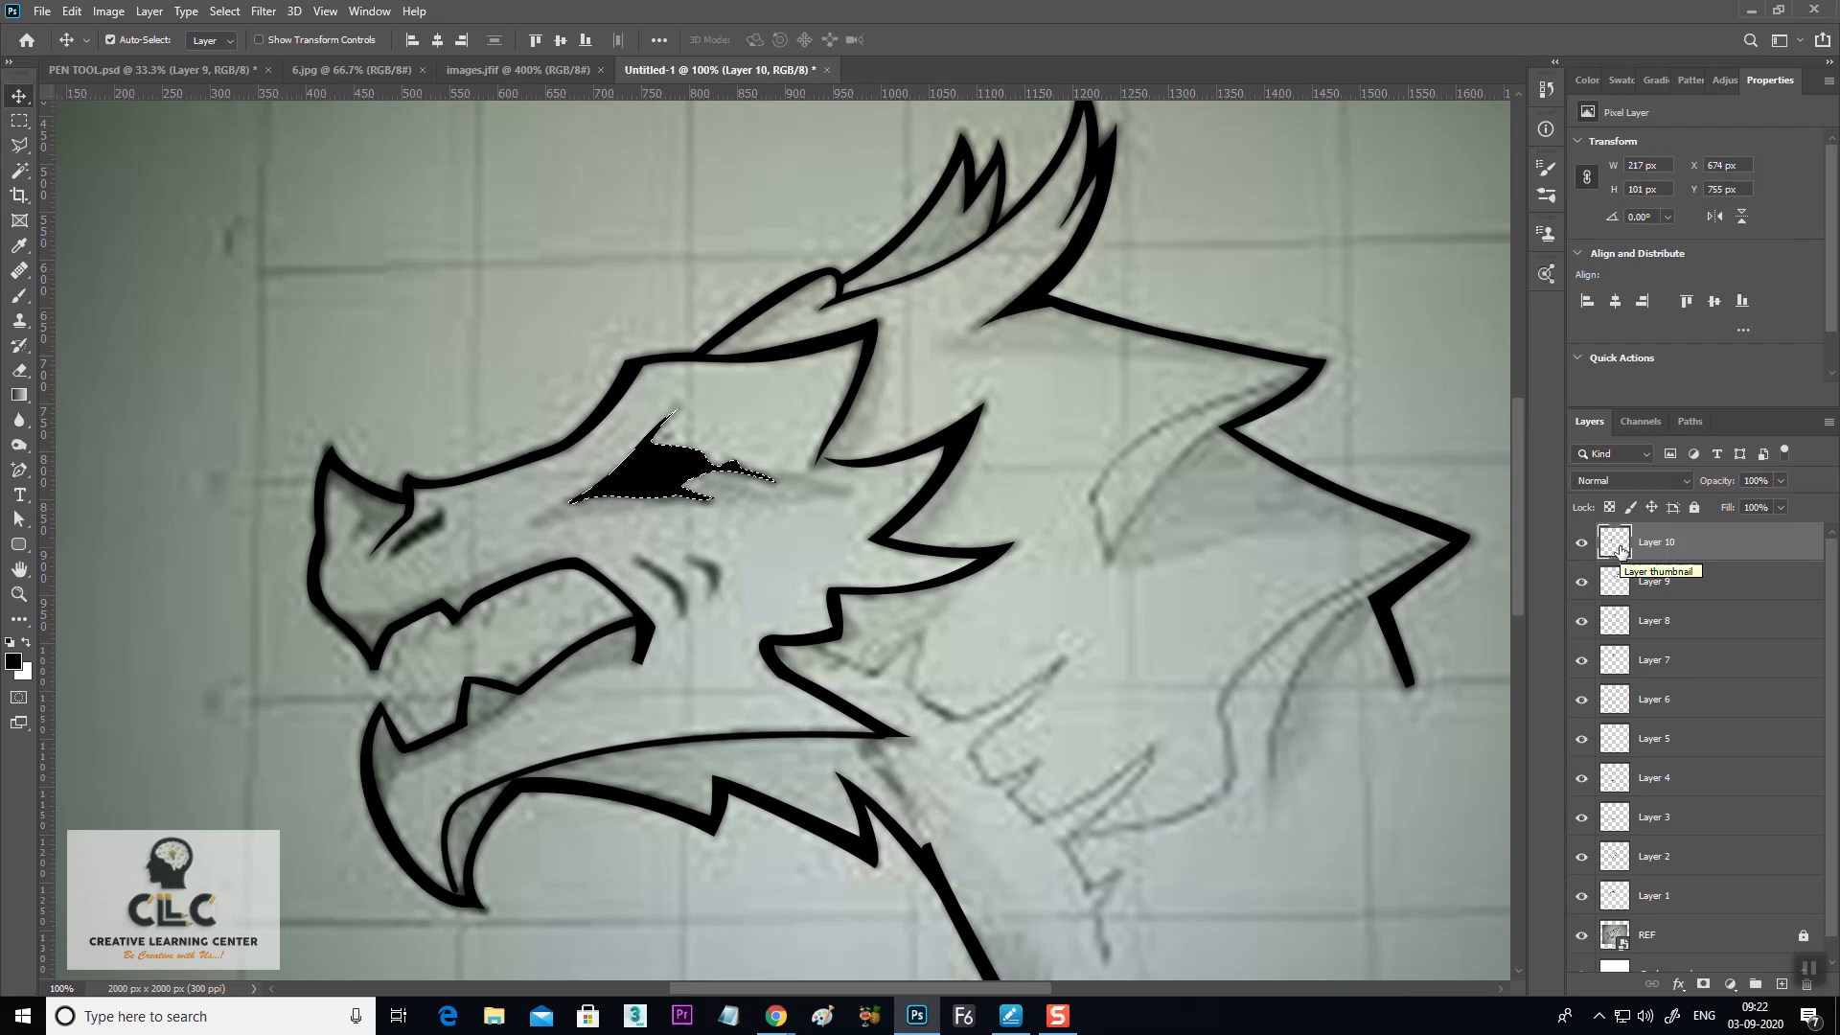
key("ctrl+d")
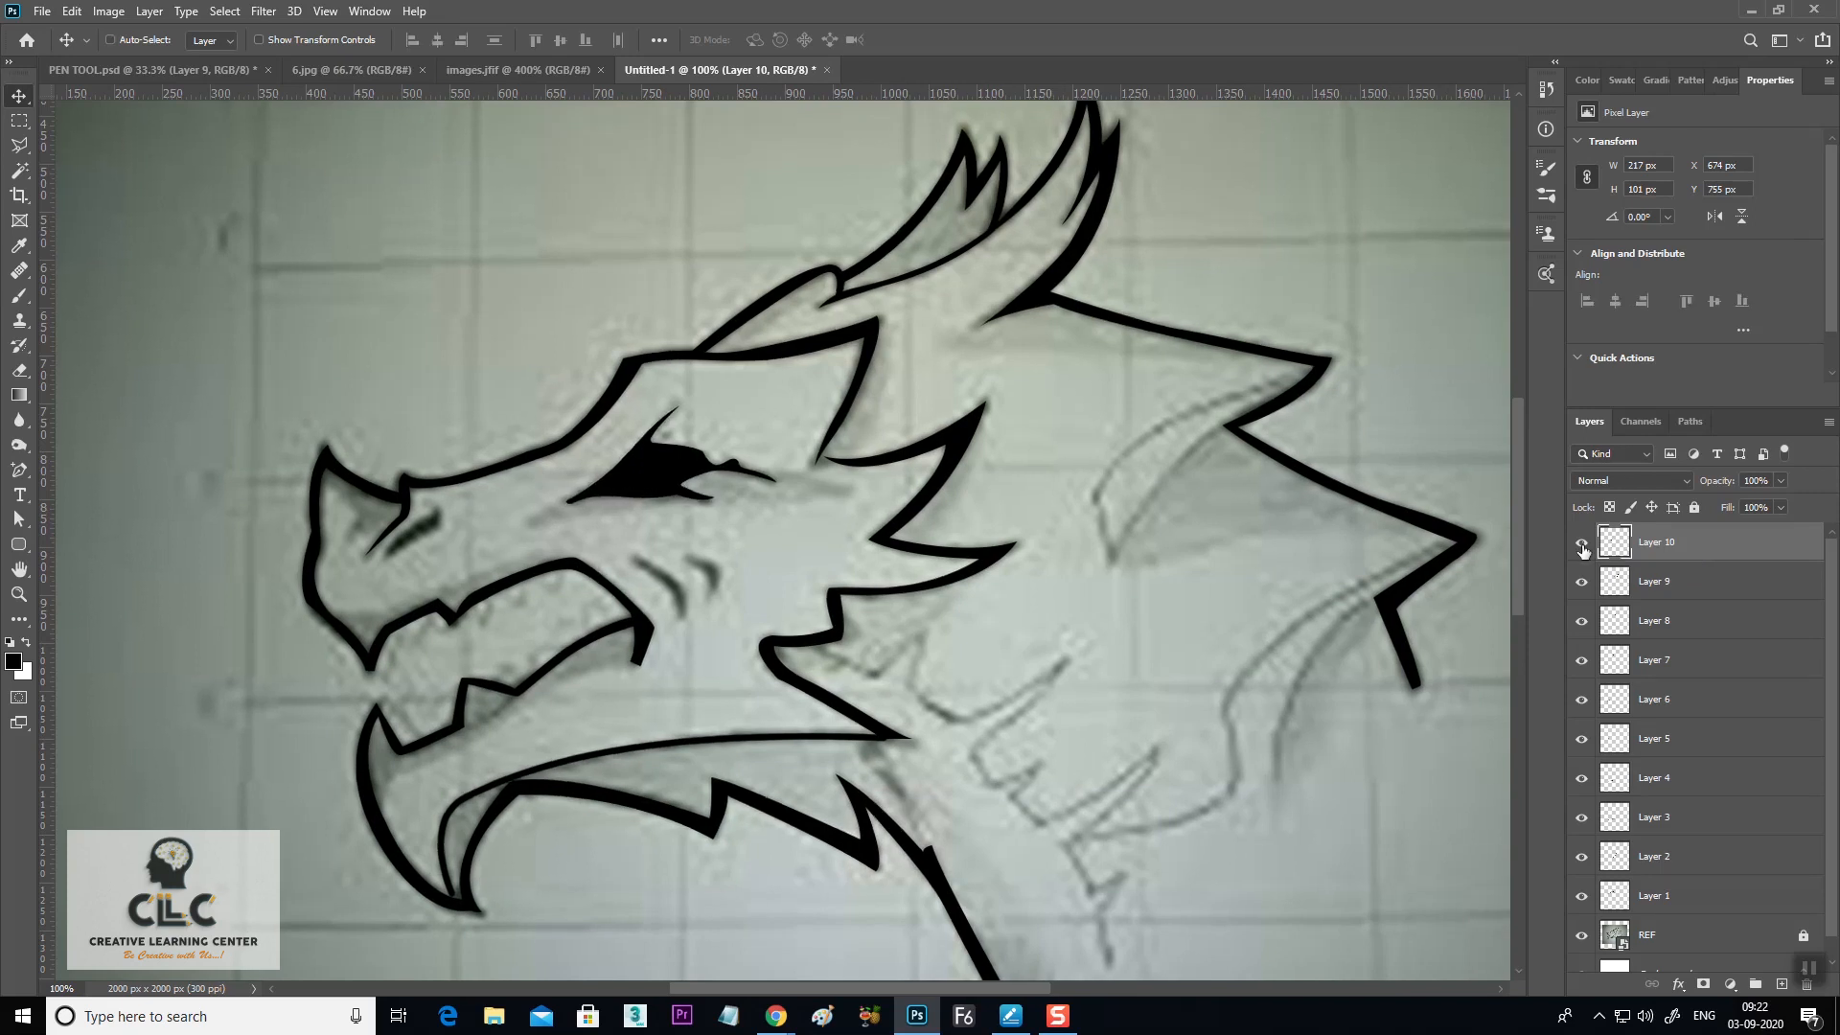
Hide Layer 10, trace the inner eye opening as a closed Pen tool path, and convert it to a selection
key("ctrl+plus")
left_click(1582, 541)
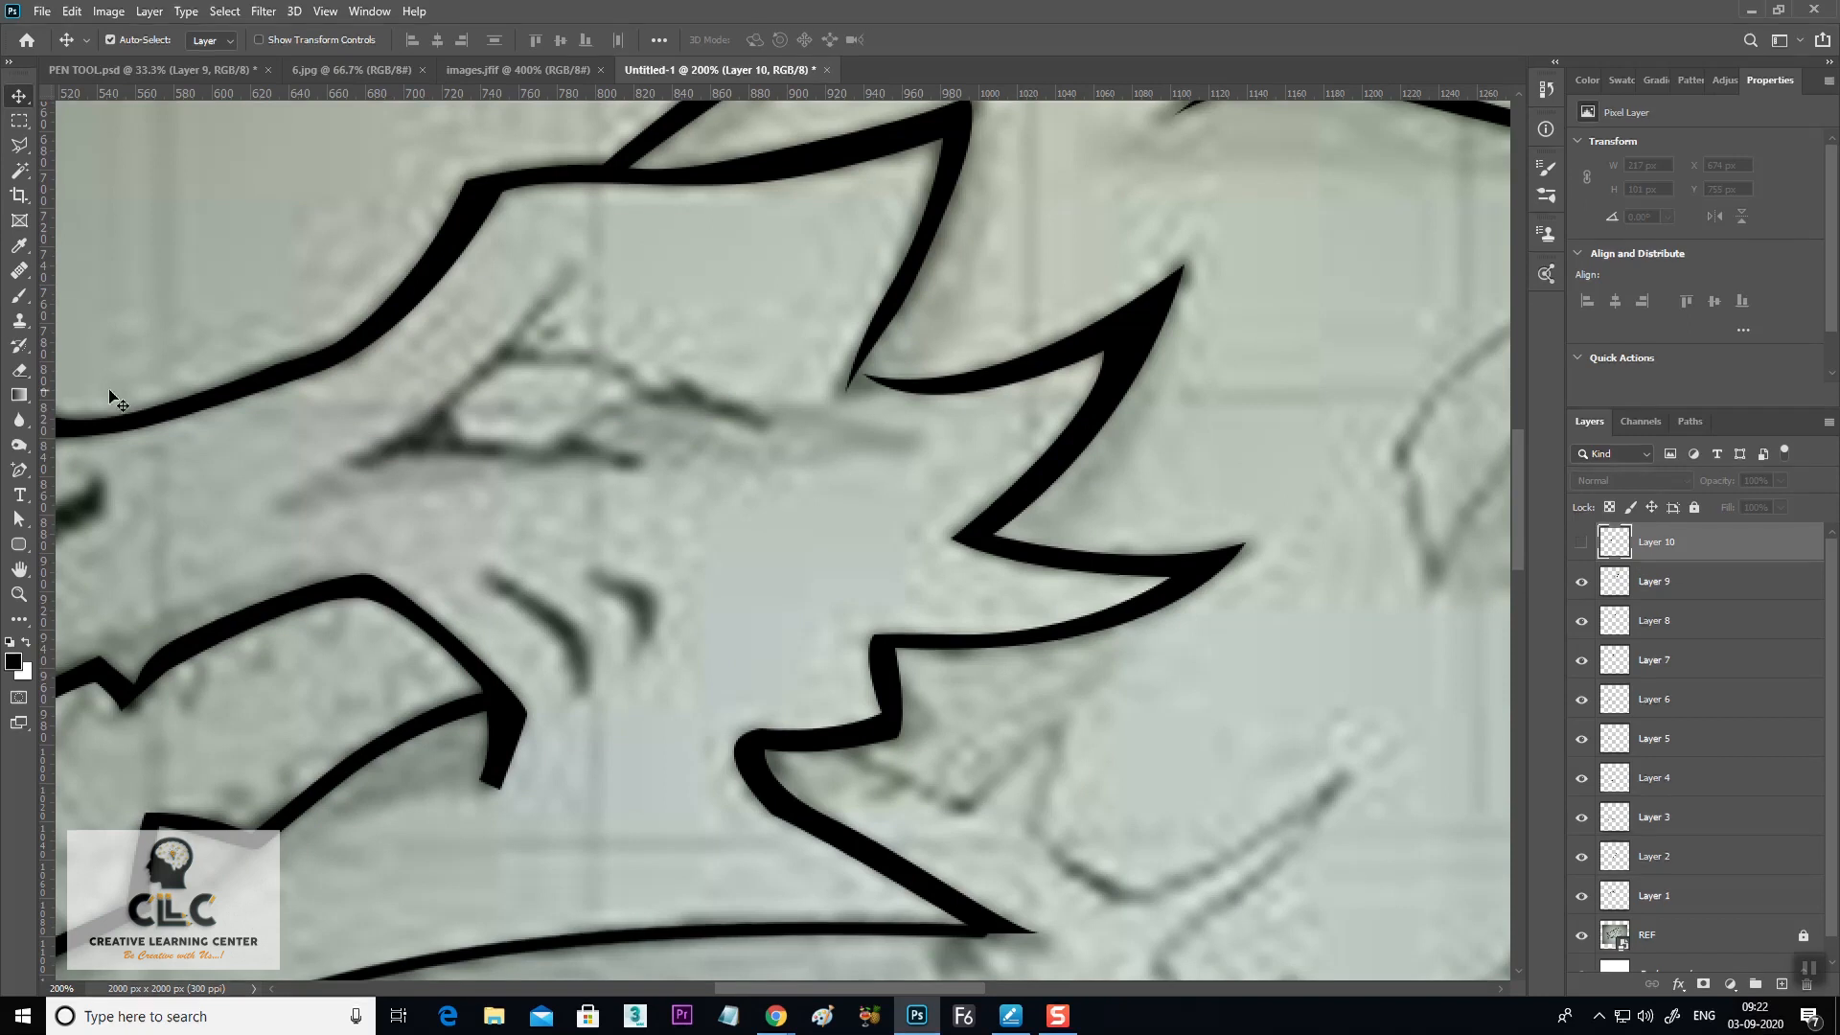
left_click_drag(19, 469, 113, 469)
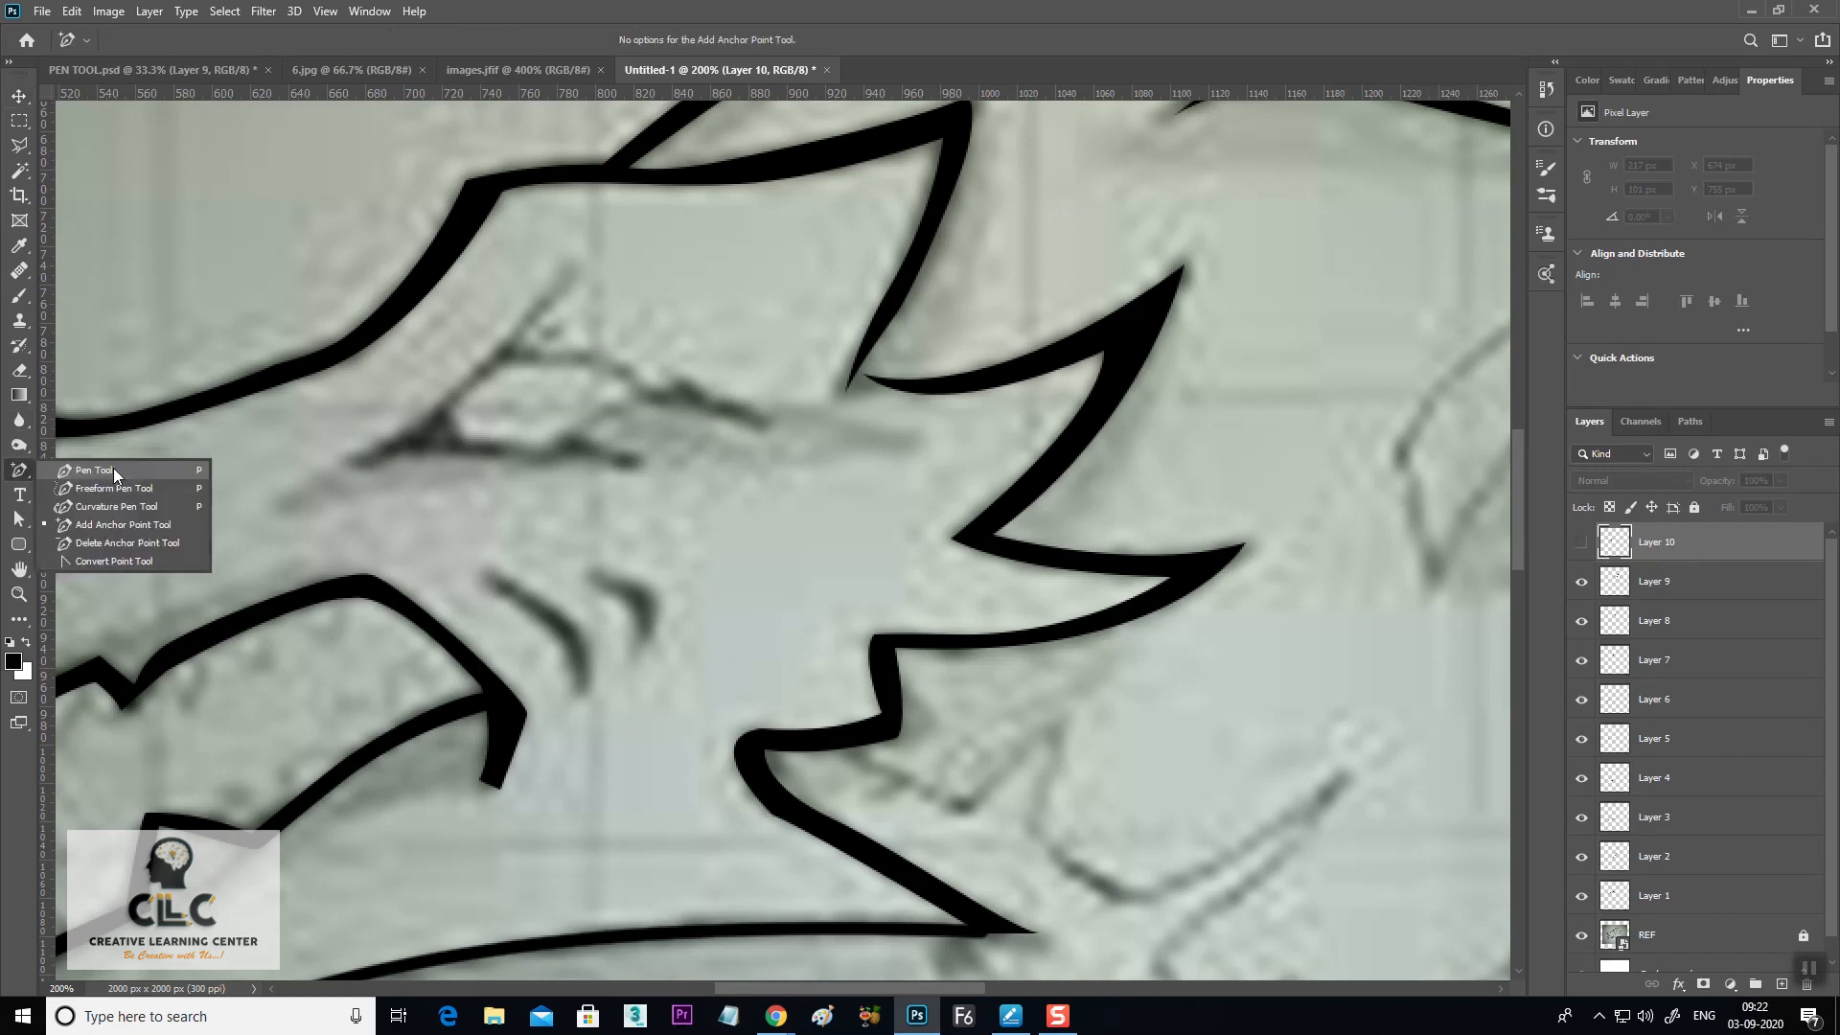
left_click(124, 475)
left_click(450, 409)
left_click(506, 361)
mouse_move(604, 370)
left_mouse_down()
mouse_move(622, 379)
mouse_move(604, 375)
left_mouse_up()
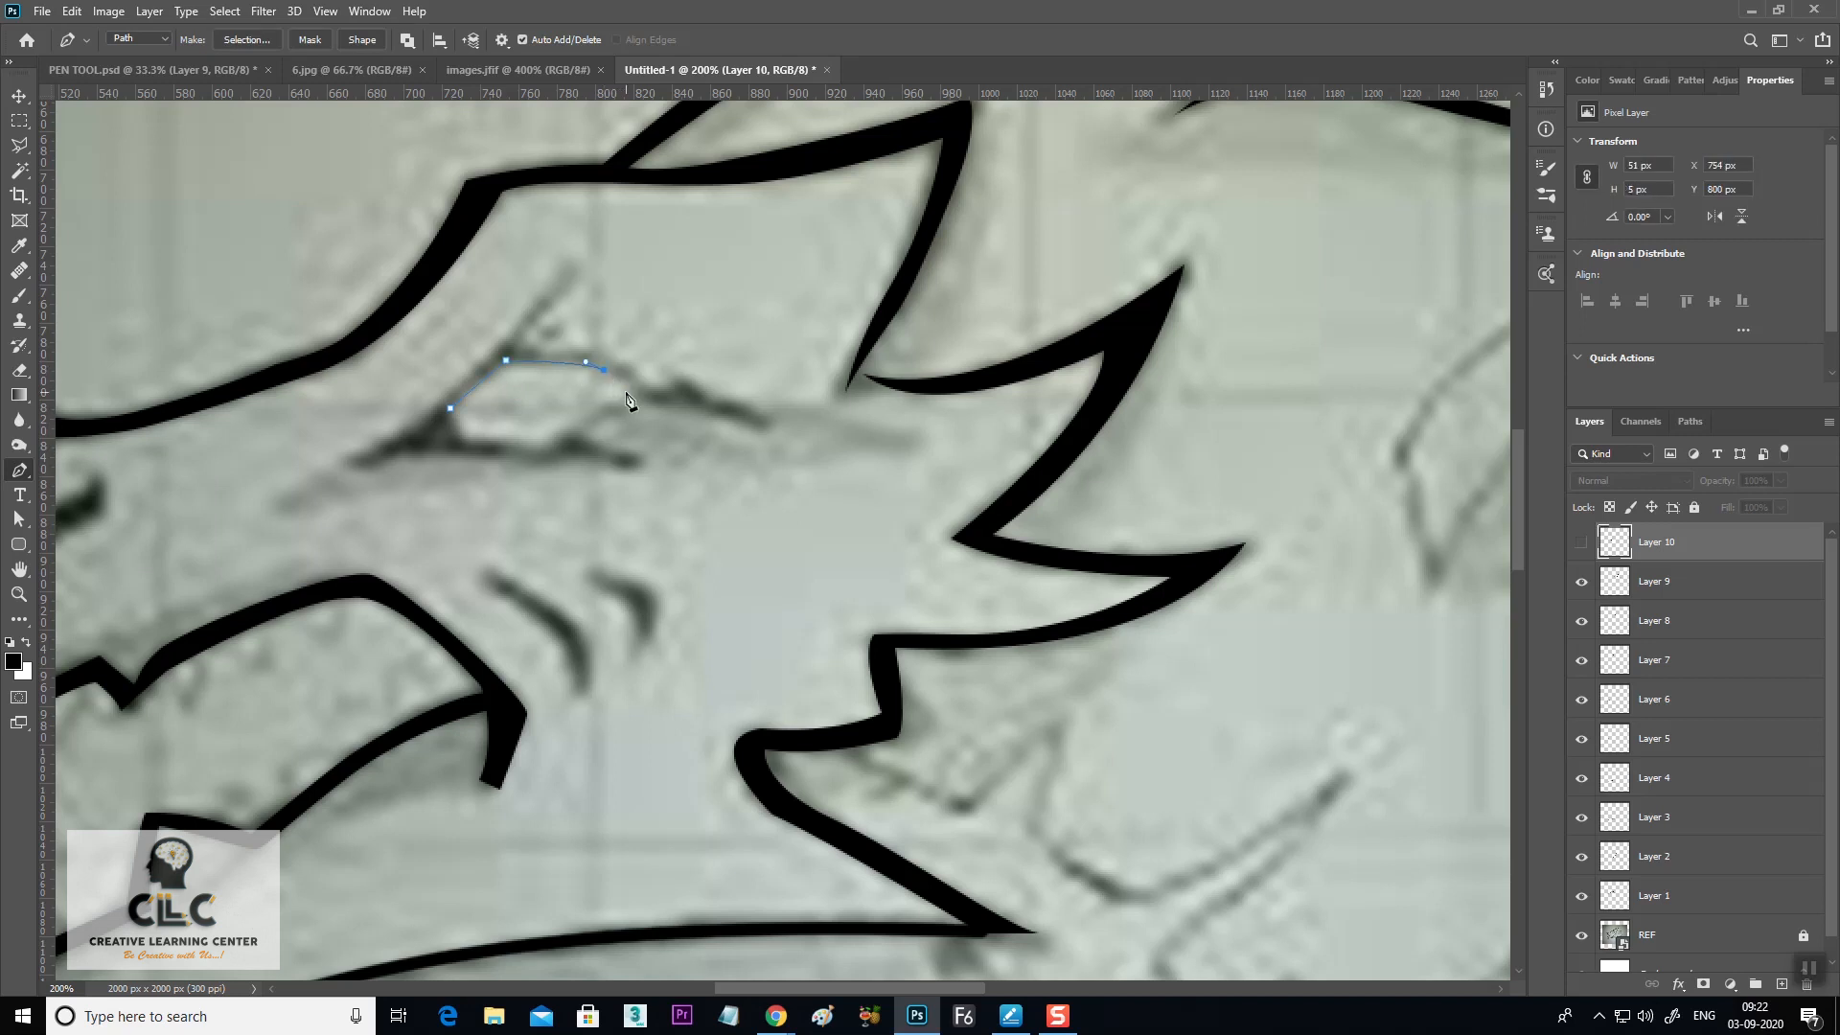
left_click(632, 392)
left_click_drag(570, 425, 463, 442)
left_click(451, 410)
key("ctrl+Return")
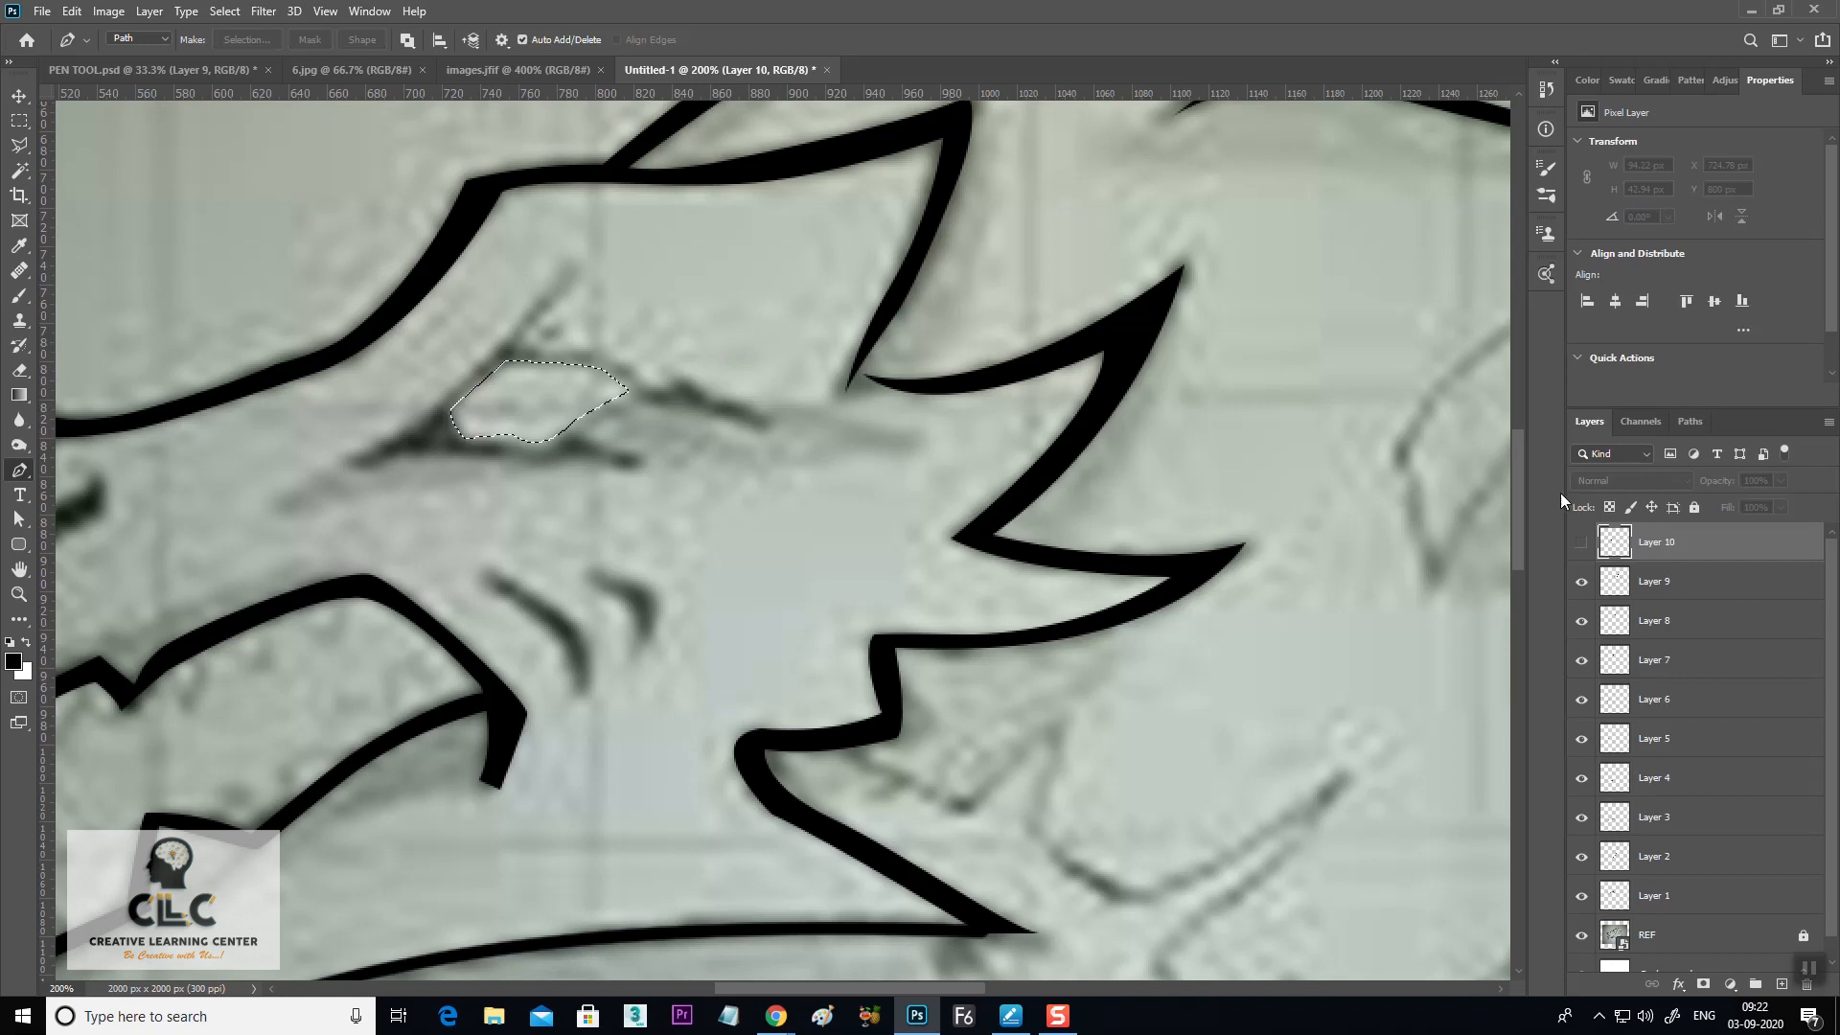
Show Layer 10, delete the black fill inside the eye-opening selection, and deselect
left_click(1581, 545)
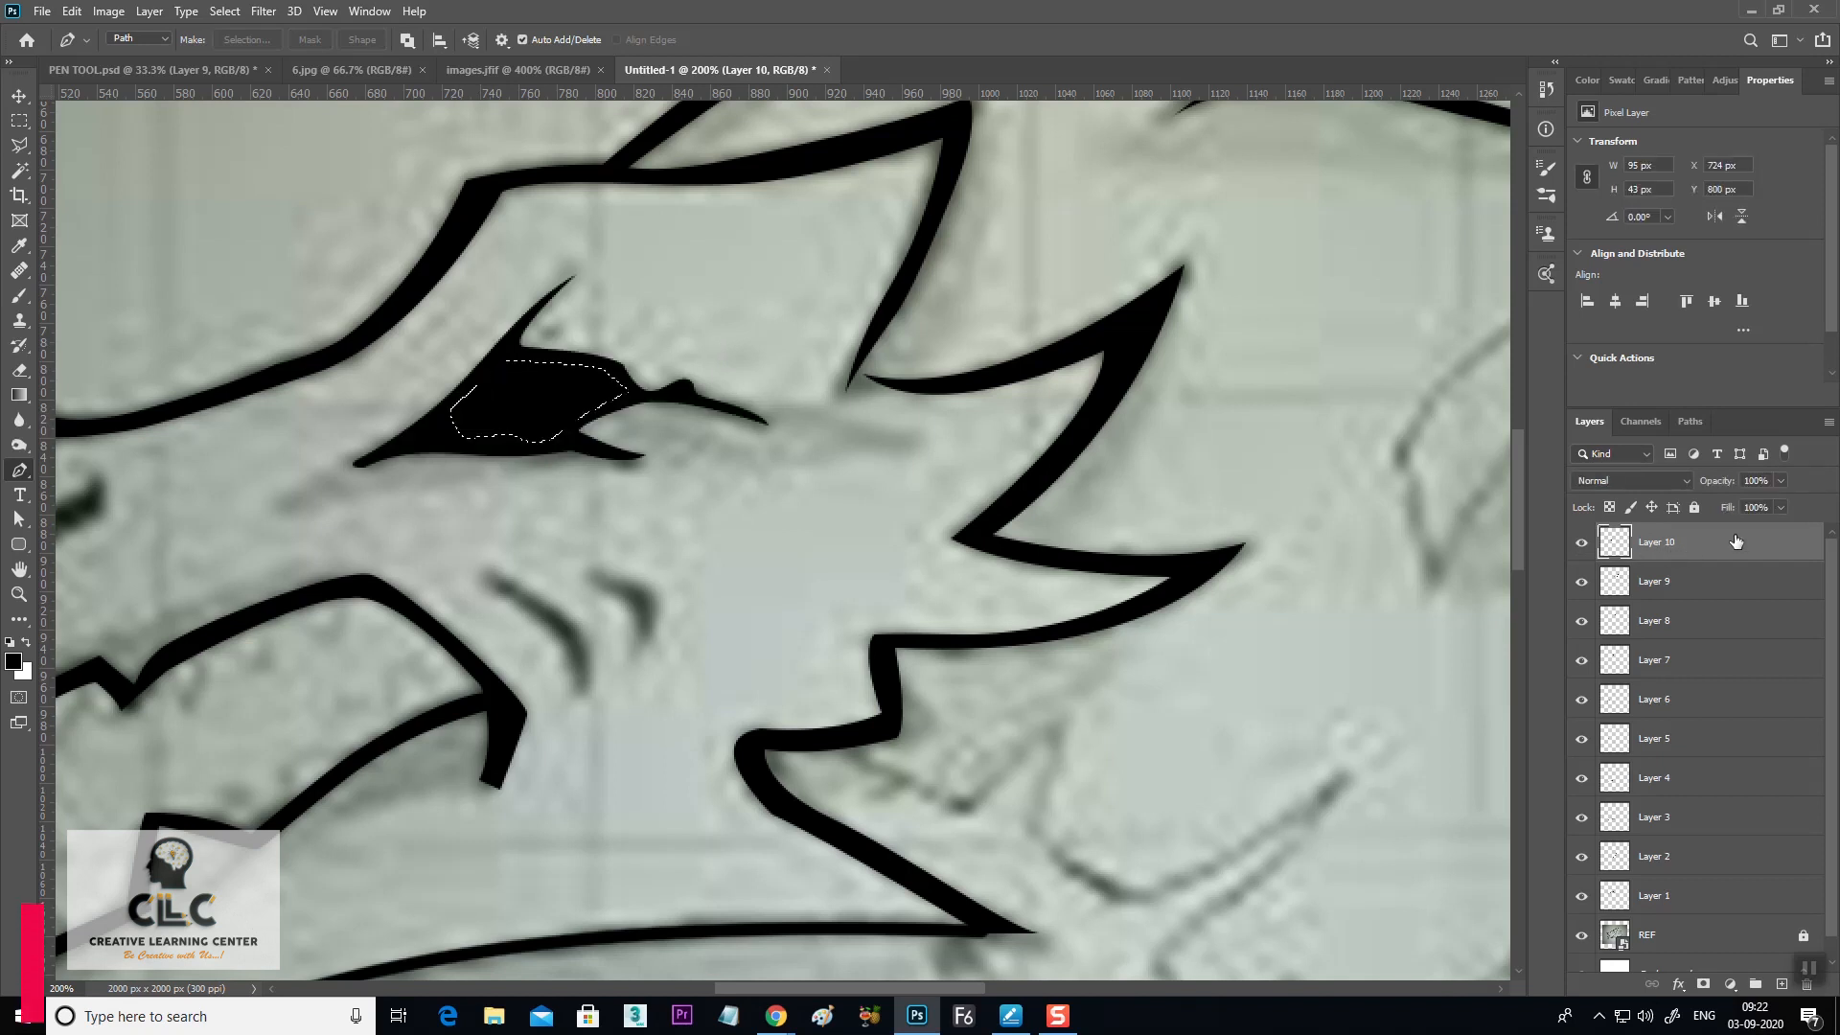
key("Delete")
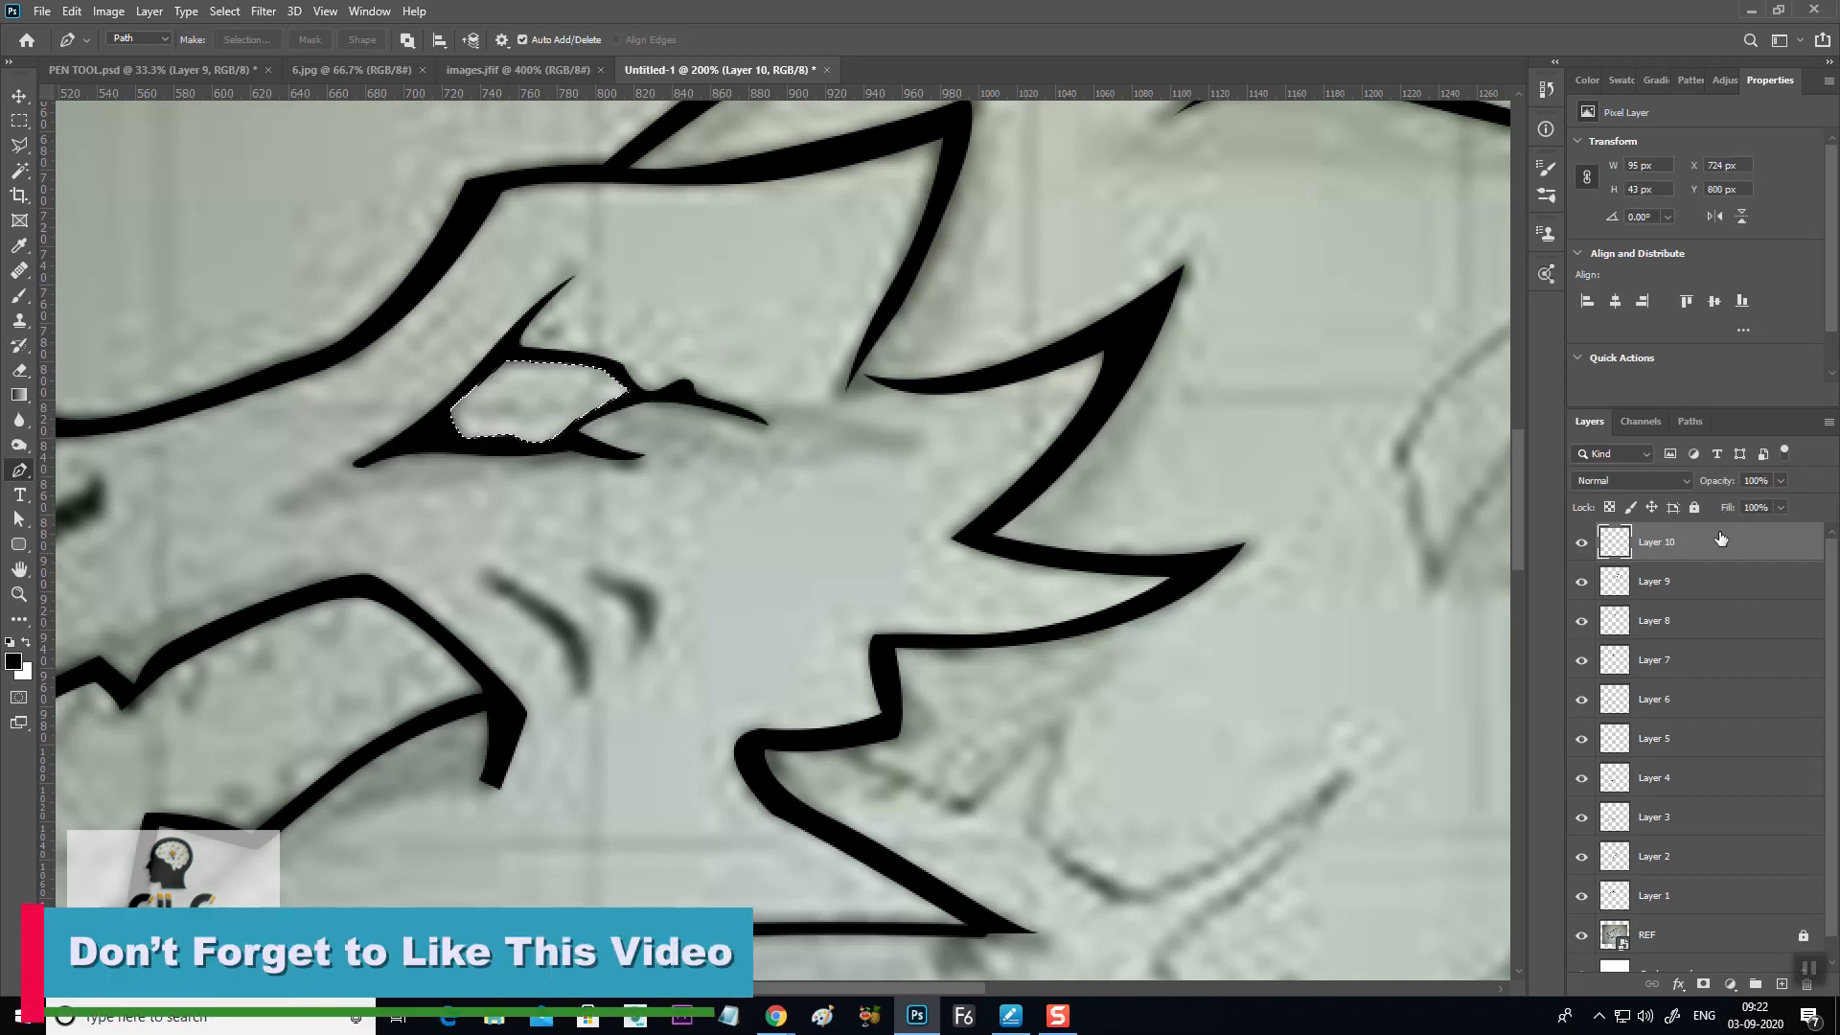
key("ctrl+d")
key("ctrl+minus")
key("ctrl+minus")
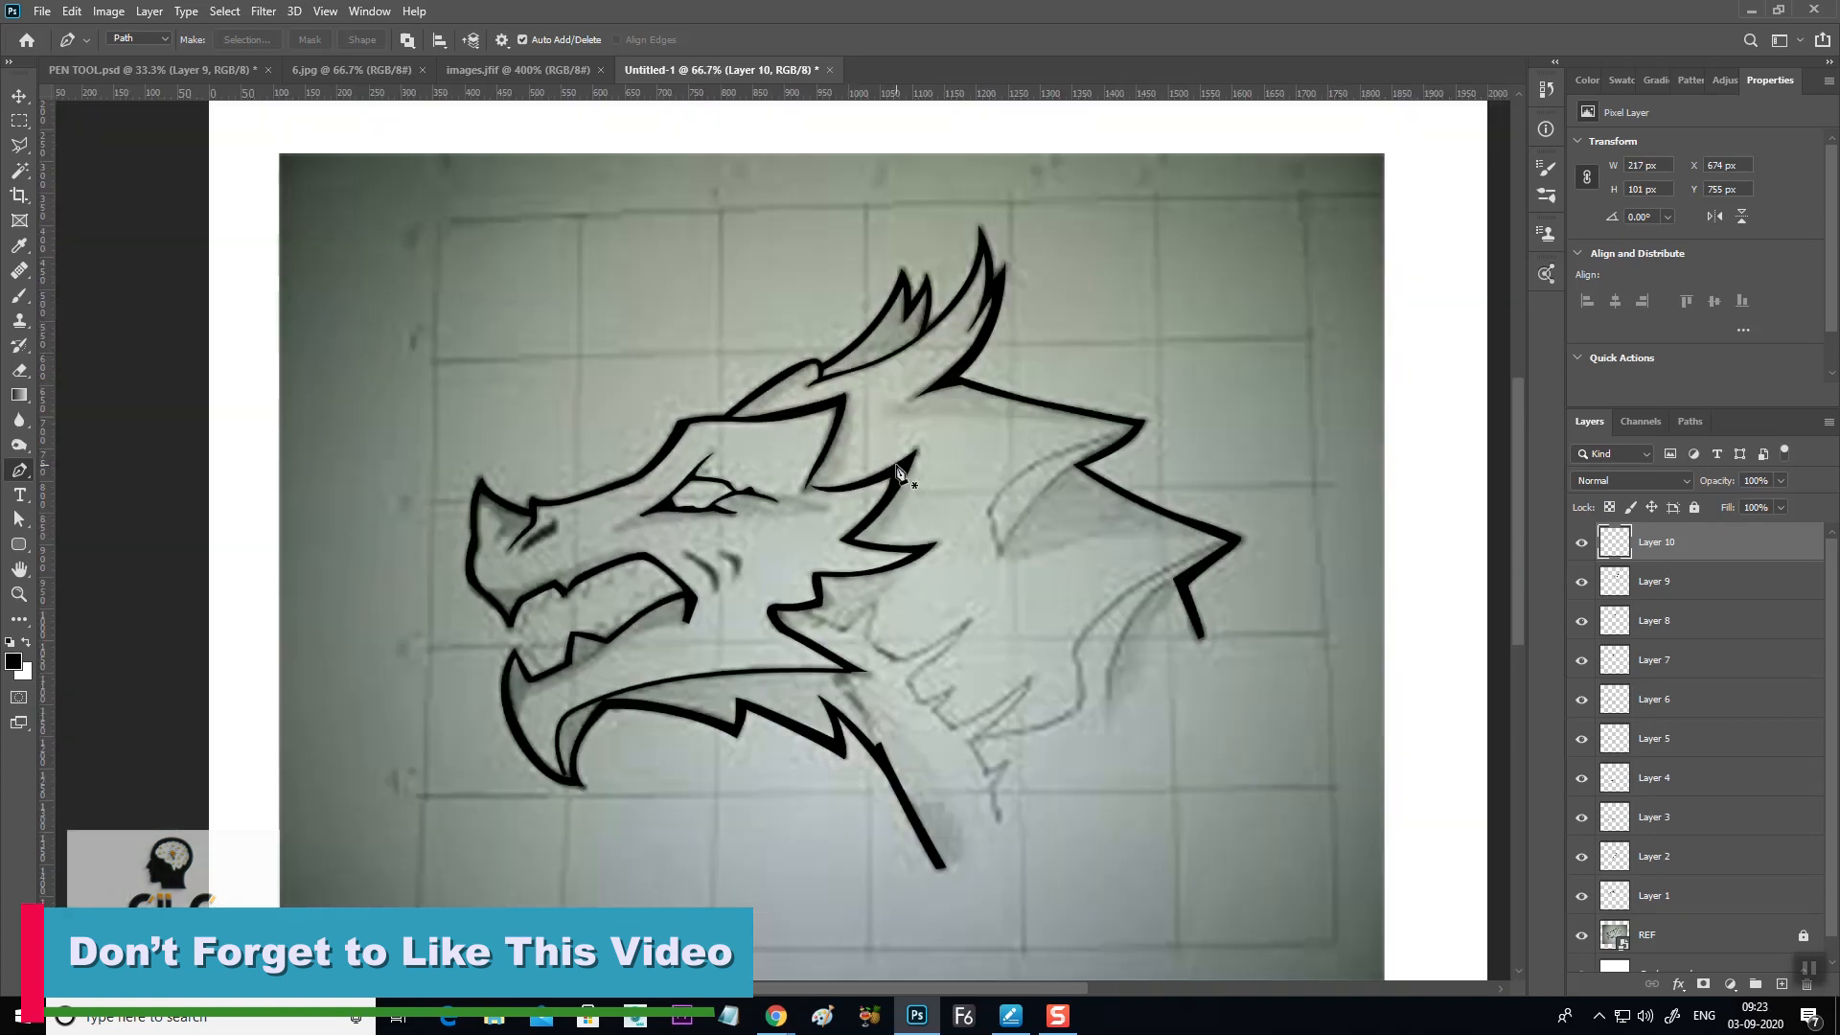
Start a Pen tool path at the notch behind the jaw and trace the first two neck spikes to the second tip
left_click_drag(1216, 600, 1077, 538)
key("ctrl+plus")
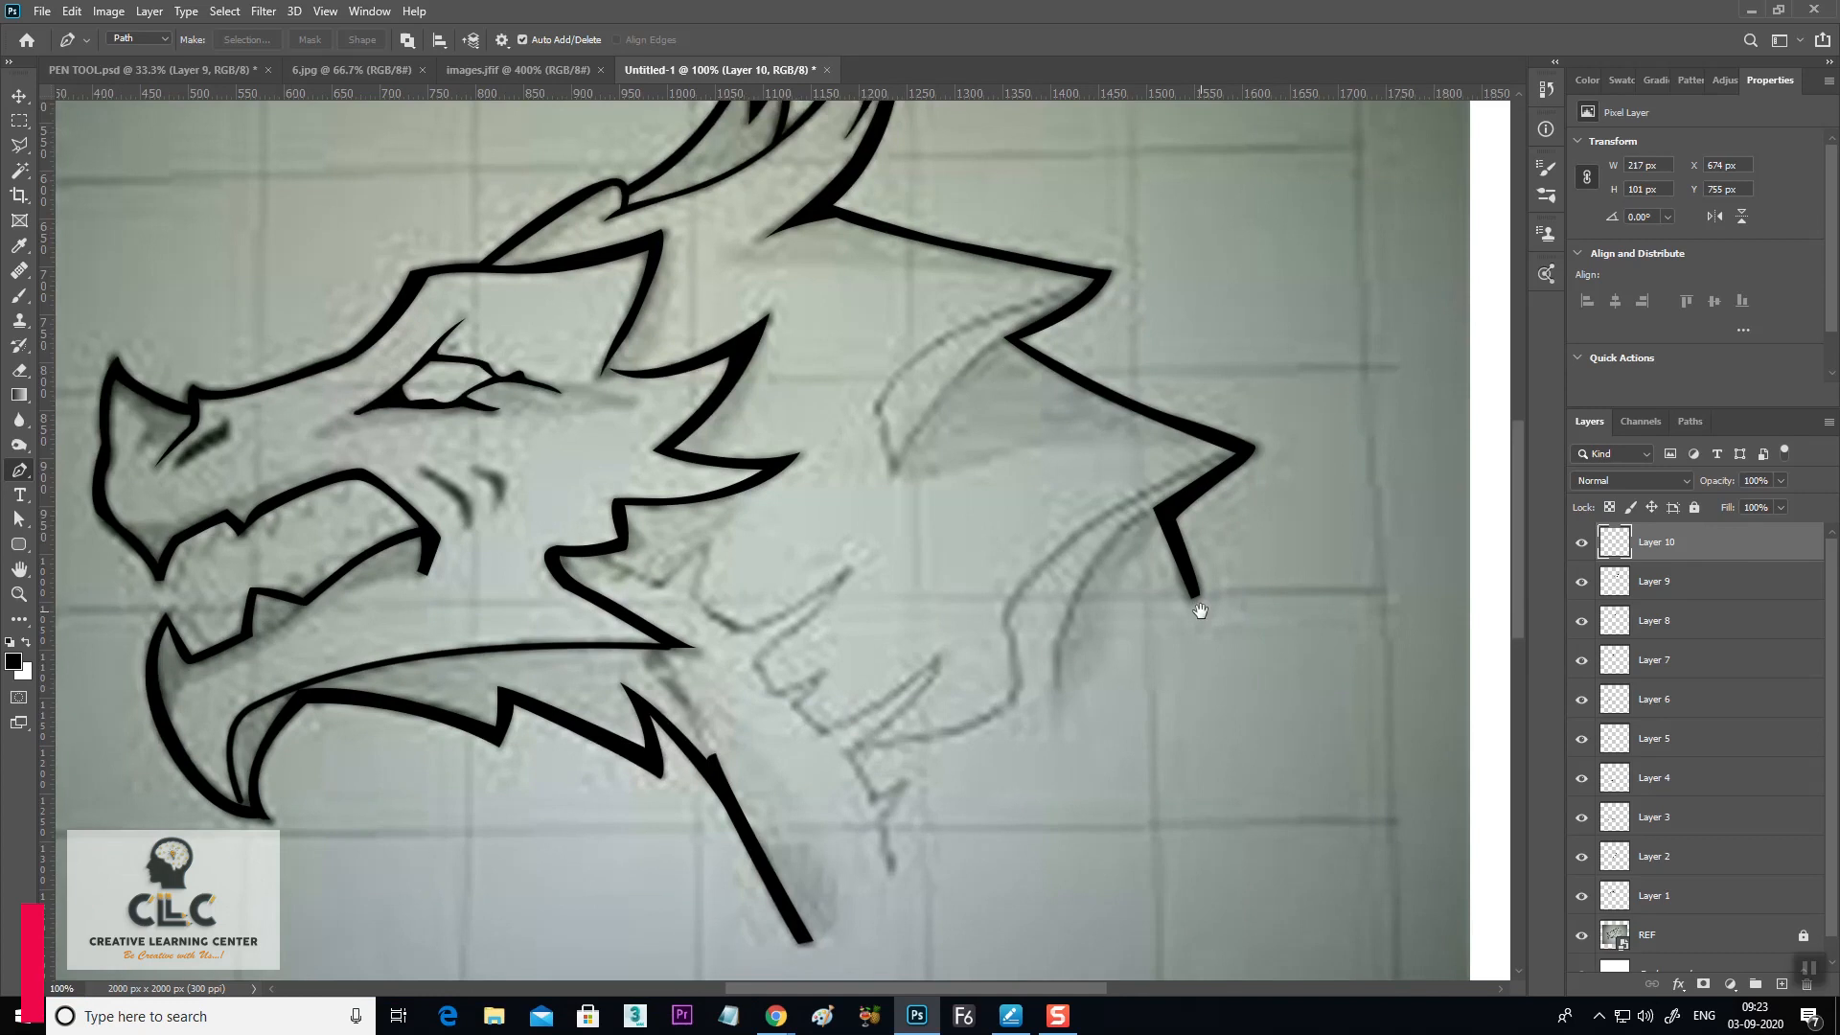
left_click_drag(1193, 613, 1078, 489)
left_click(490, 449)
left_click(553, 480)
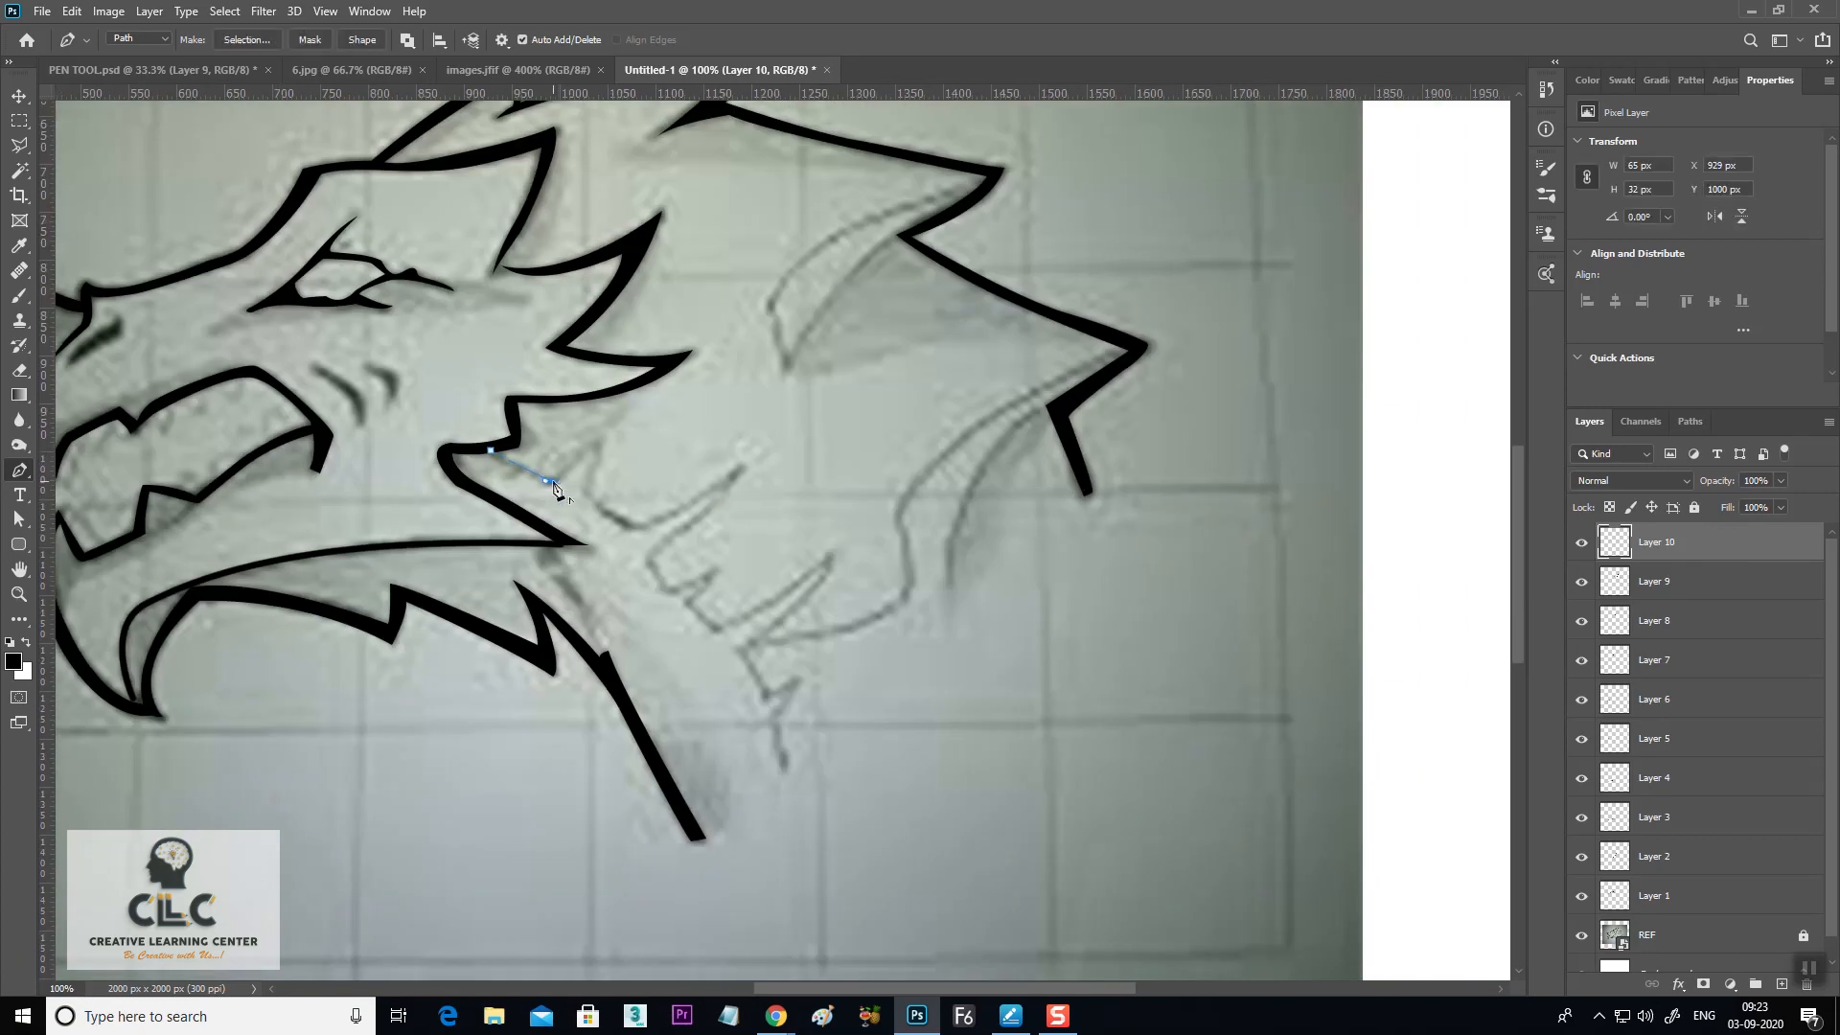
left_click_drag(608, 441, 668, 526)
left_click(640, 527, "alt")
left_click(724, 482)
left_click(742, 467)
Continue the jagged neck path from the second spike's tip down through the remaining spikes to the sketch line's lower end
left_click_drag(652, 552, 678, 597)
left_click(653, 552, "alt")
left_click(713, 569)
left_click_drag(688, 603, 675, 605)
left_click(688, 602, "alt")
left_click_drag(825, 568, 835, 553)
left_click_drag(741, 653, 777, 721)
left_click(741, 652, "alt")
left_click(781, 783)
Try stroking the jagged neck path with the Brush and Simulate Pressure on a new layer, and hide that layer
left_click(1781, 984)
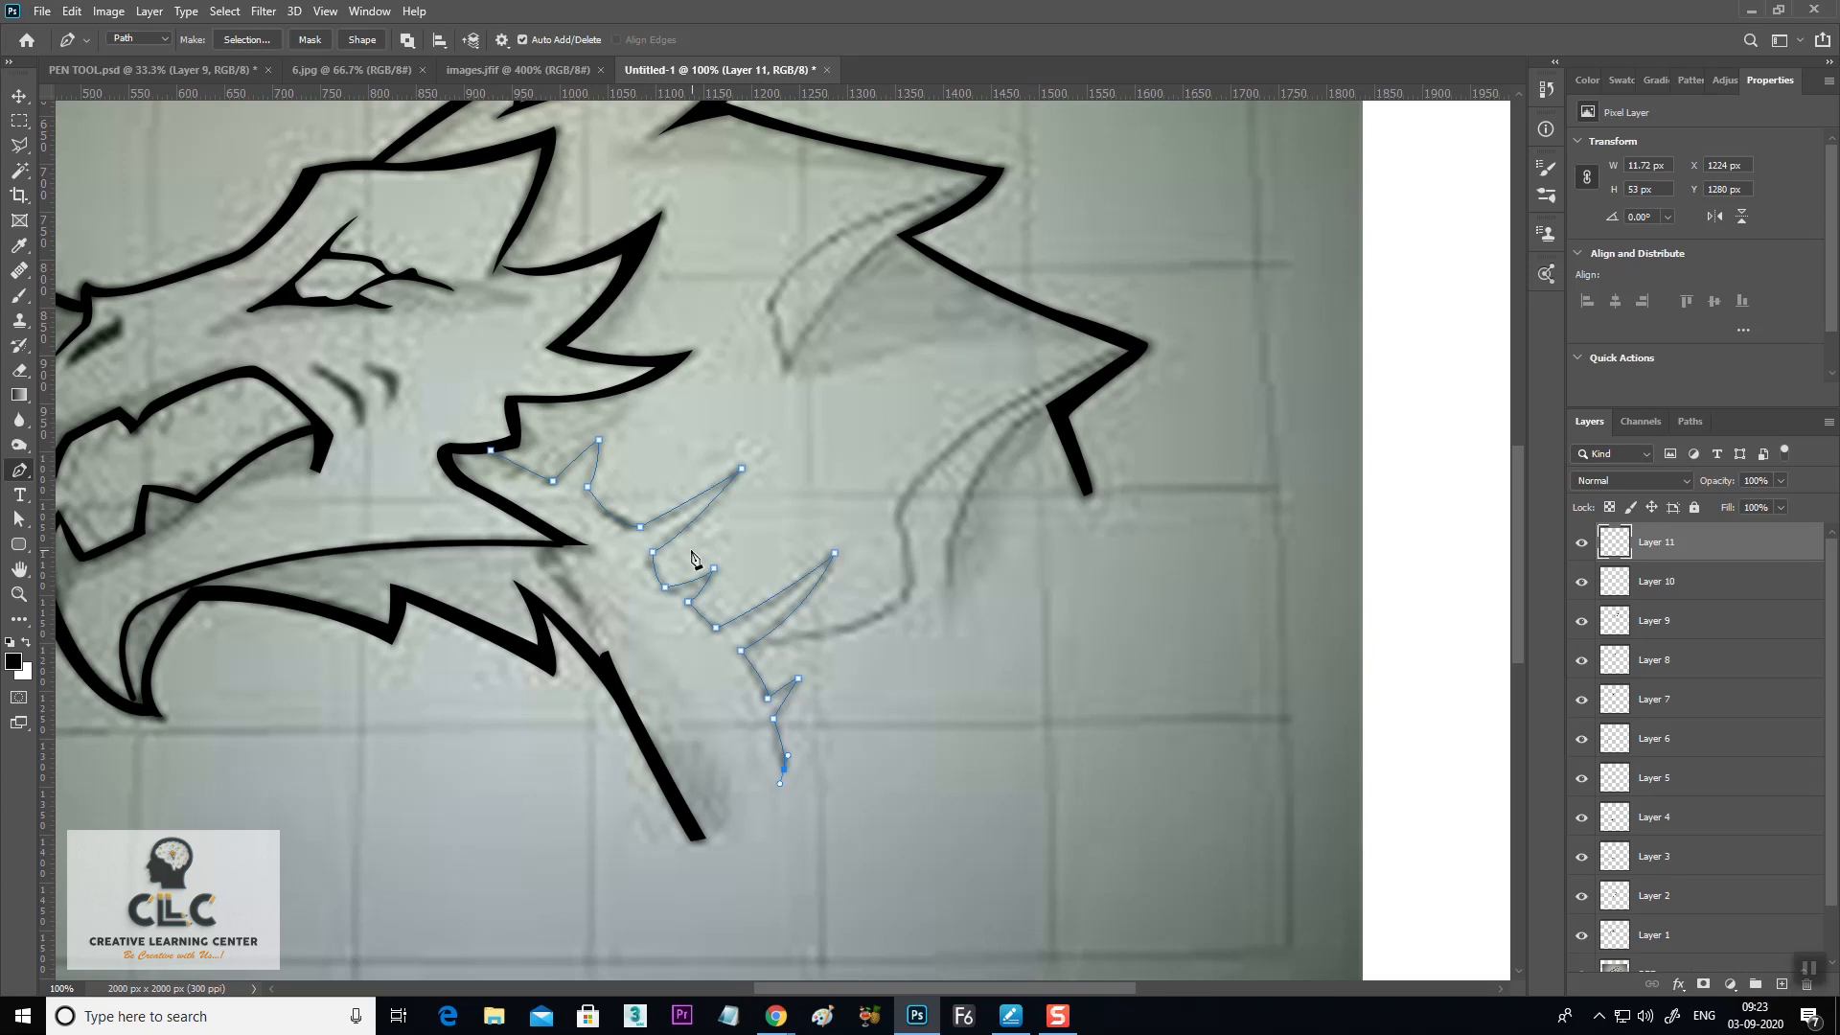
right_click(674, 522)
left_click(753, 648)
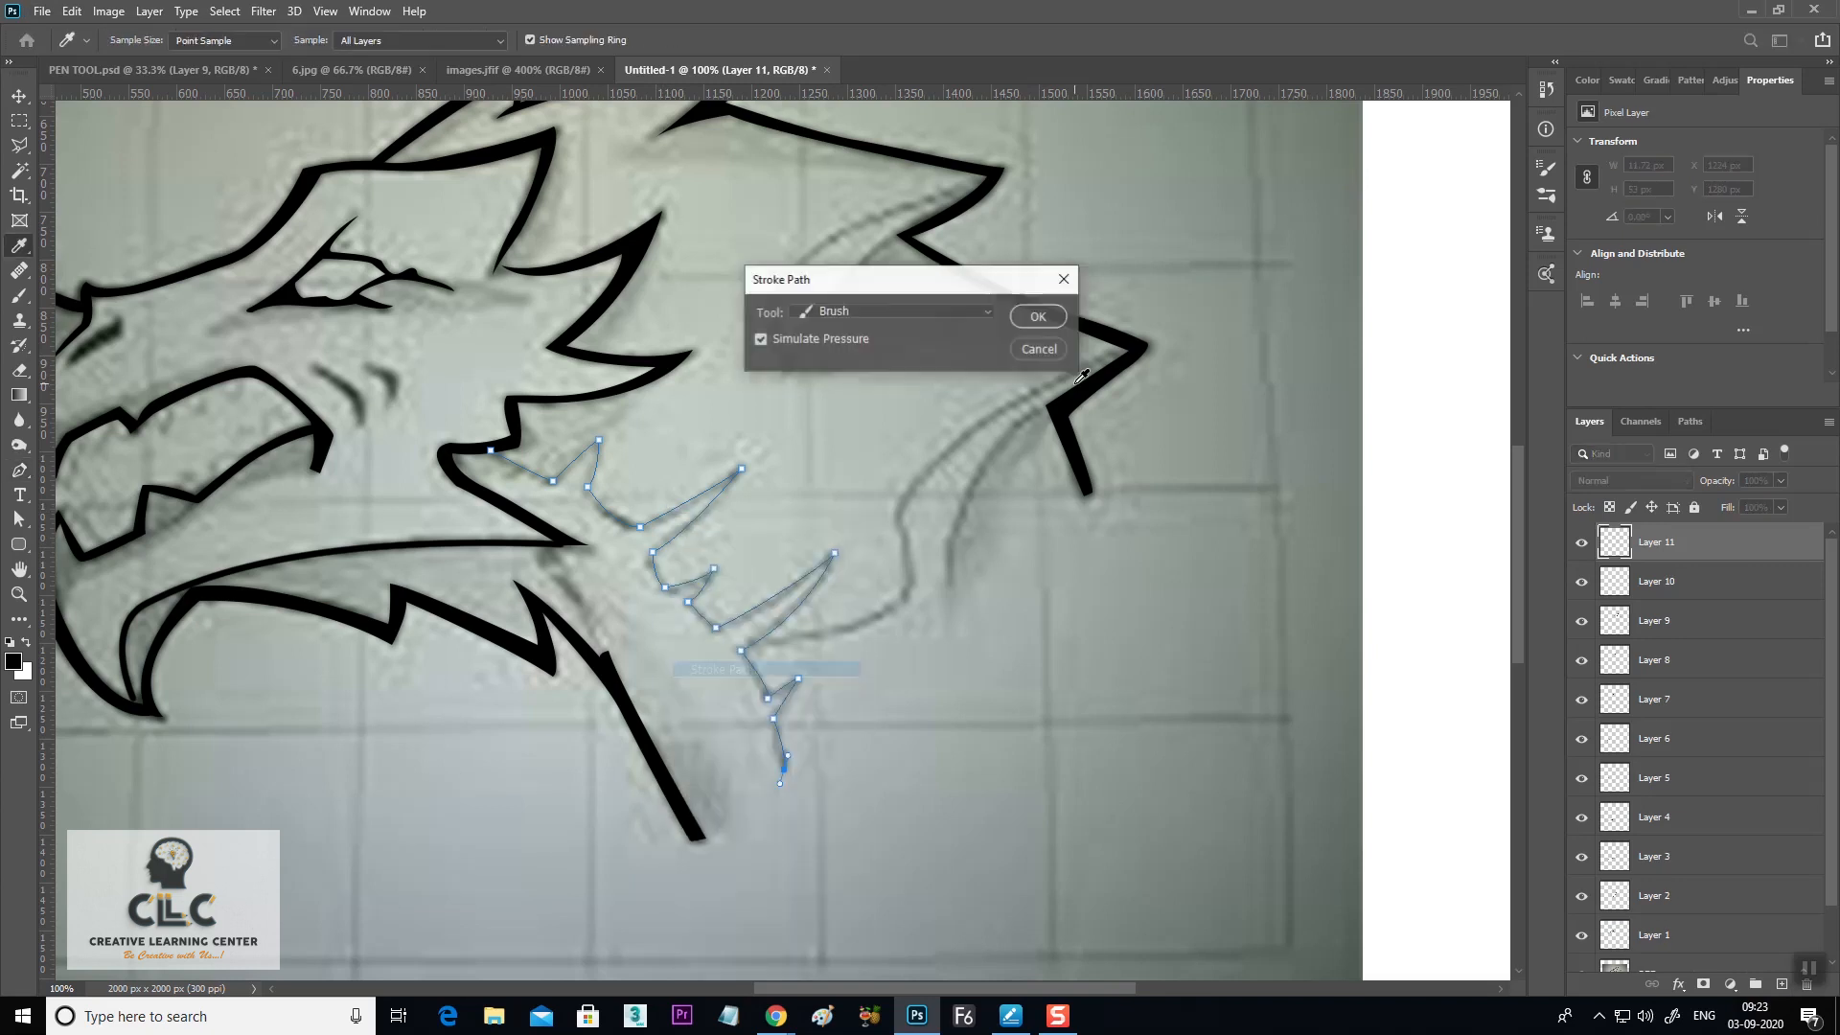
left_click(1030, 317)
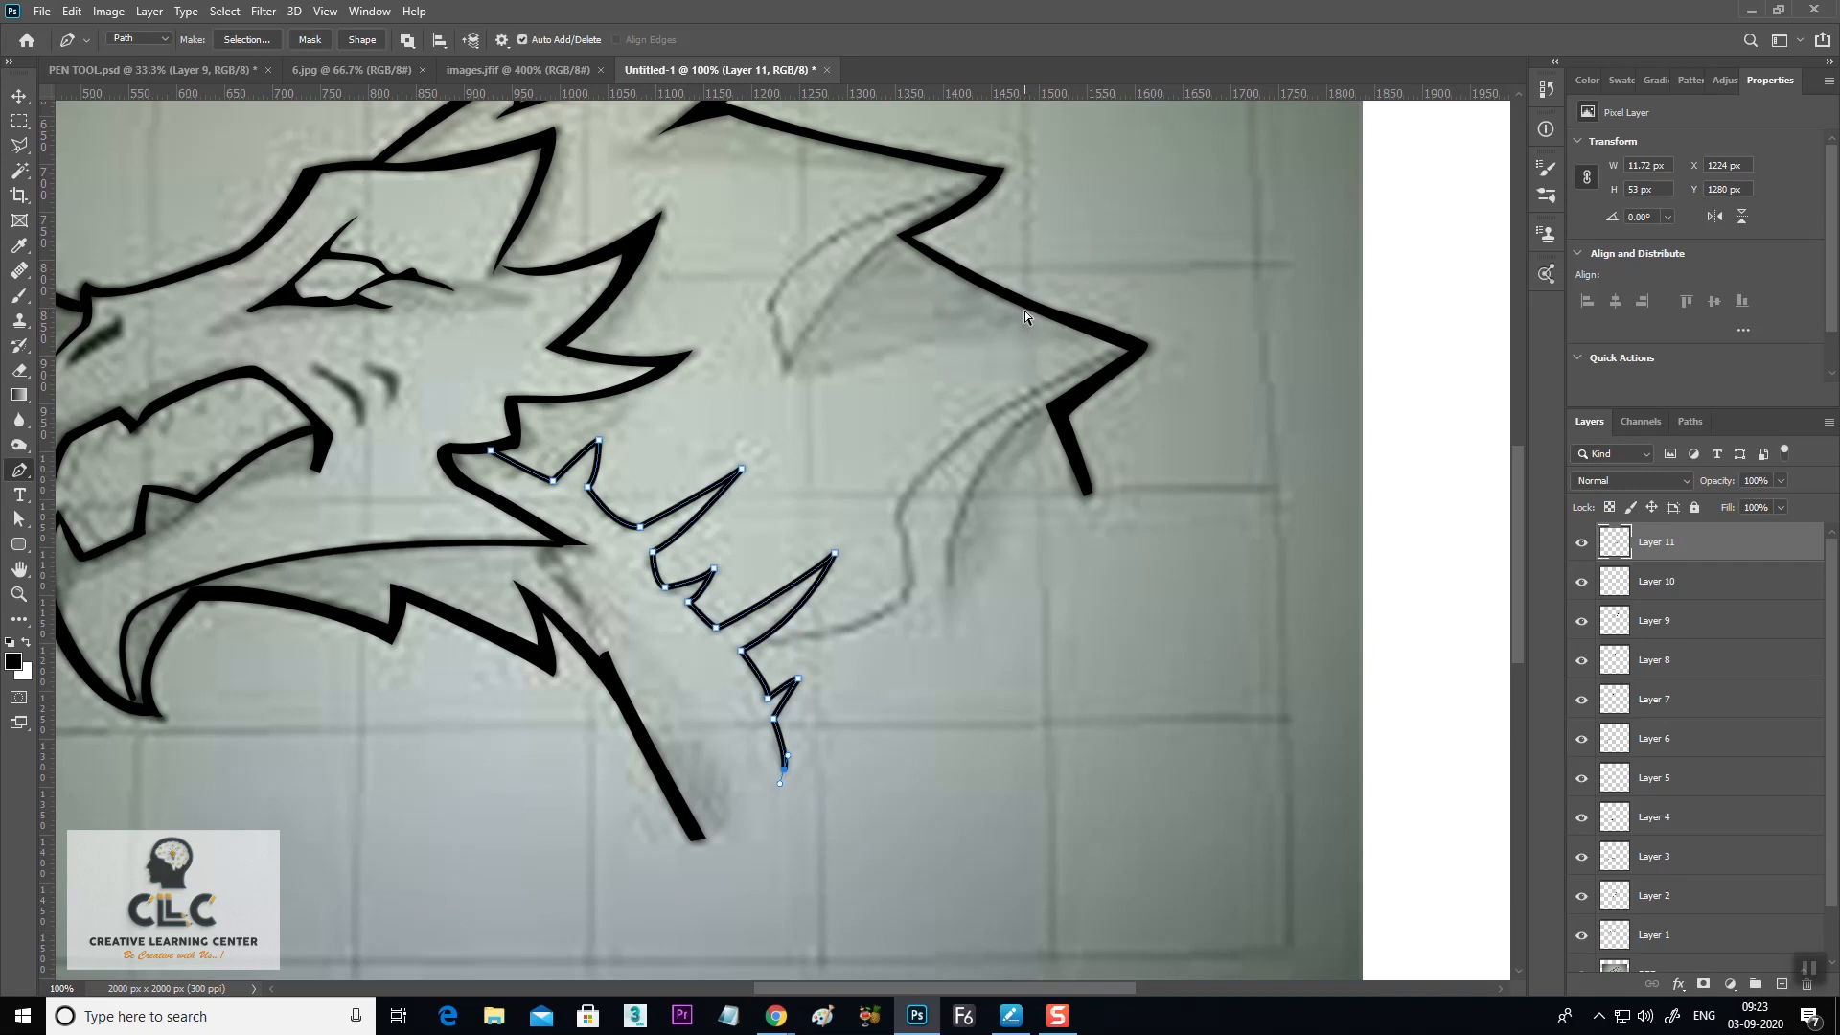
left_click(1581, 544)
left_click(1580, 543)
key("ctrl+comma")
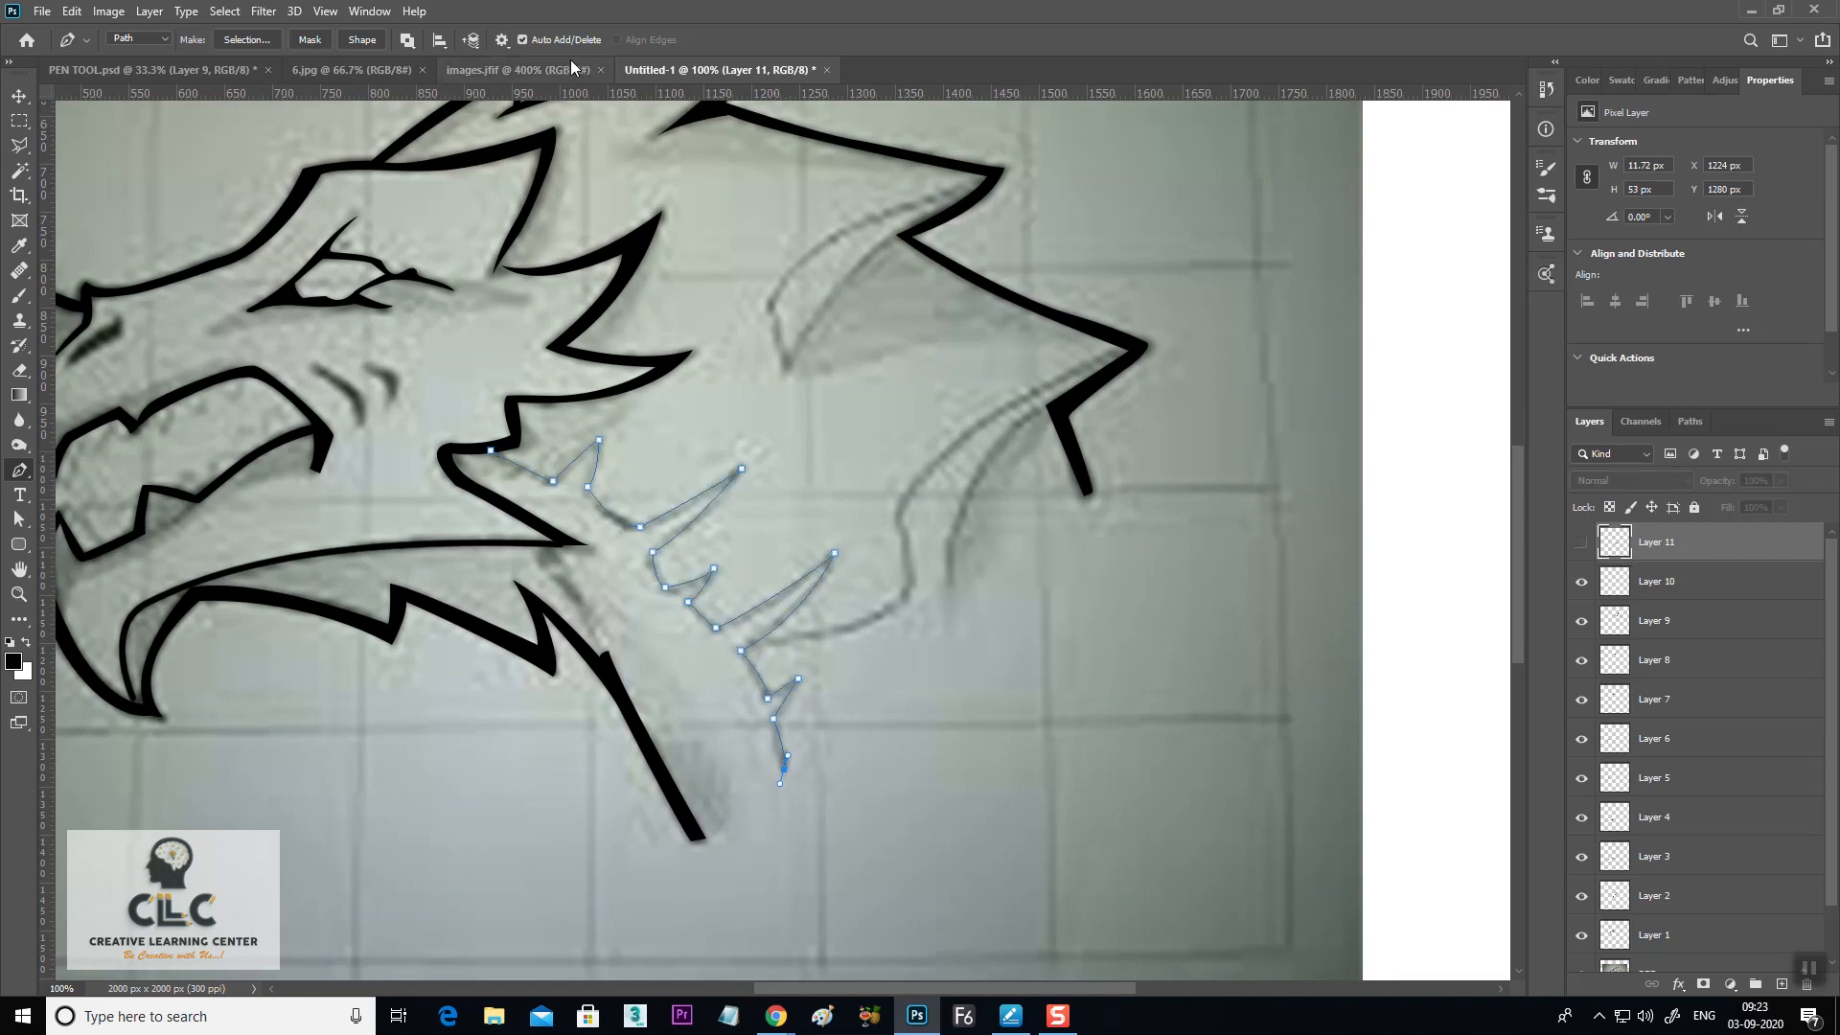
Toggle the Brush's pressure-for-size option, and undo the neck path's stroke together with its new layer
left_click(17, 298)
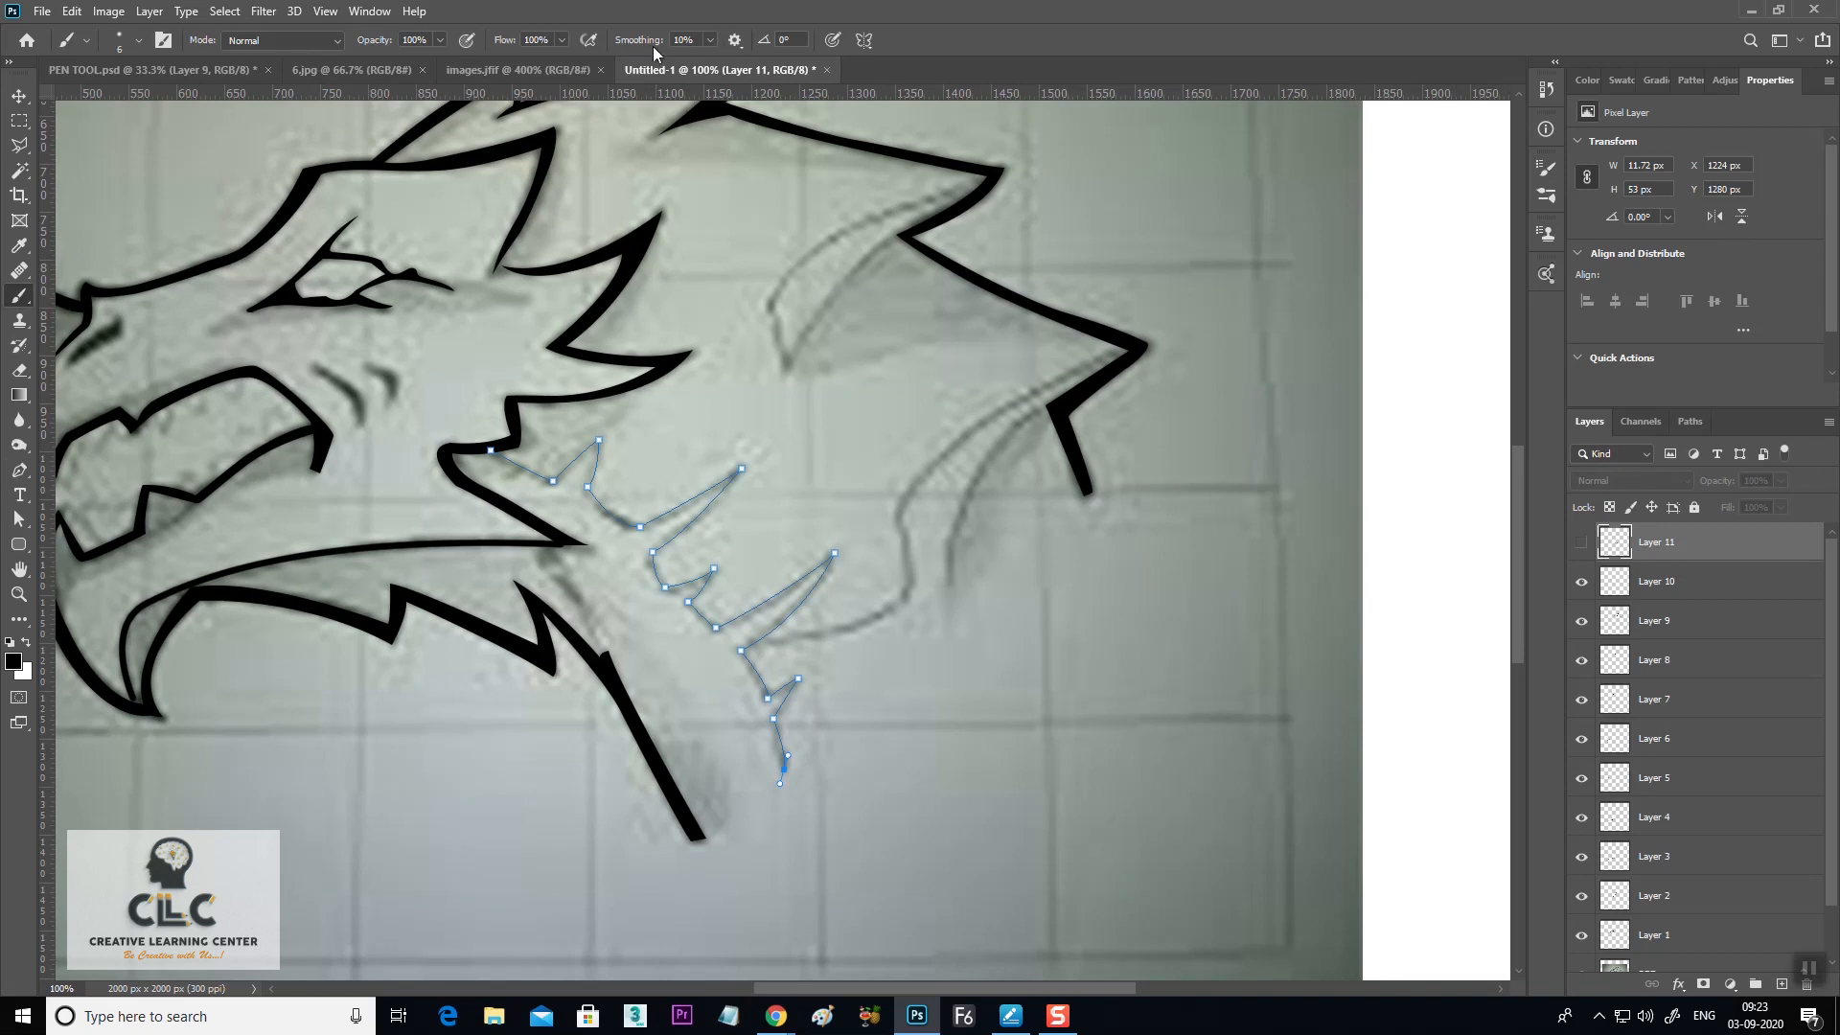
left_click(833, 40)
left_click(19, 470)
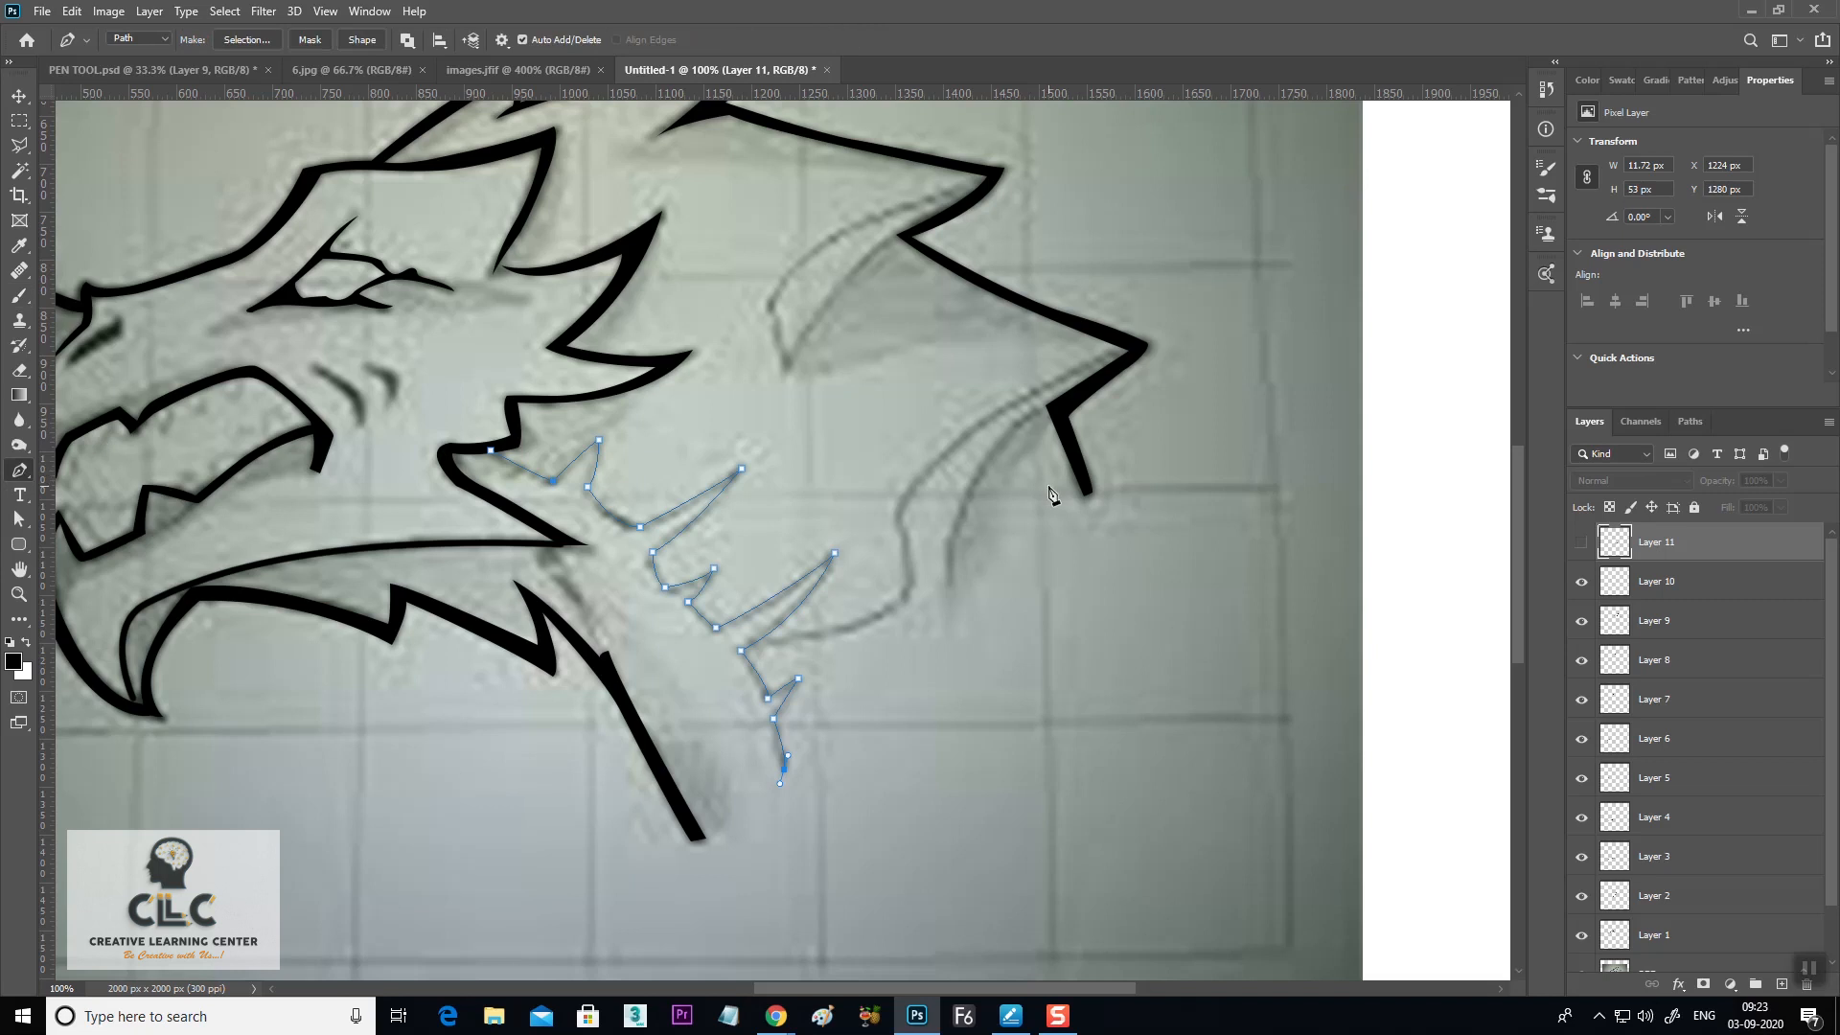
left_click(1581, 543)
key("ctrl+z")
key("ctrl+z")
key("ctrl+z")
key("ctrl+z")
key("ctrl+z")
key("ctrl+z")
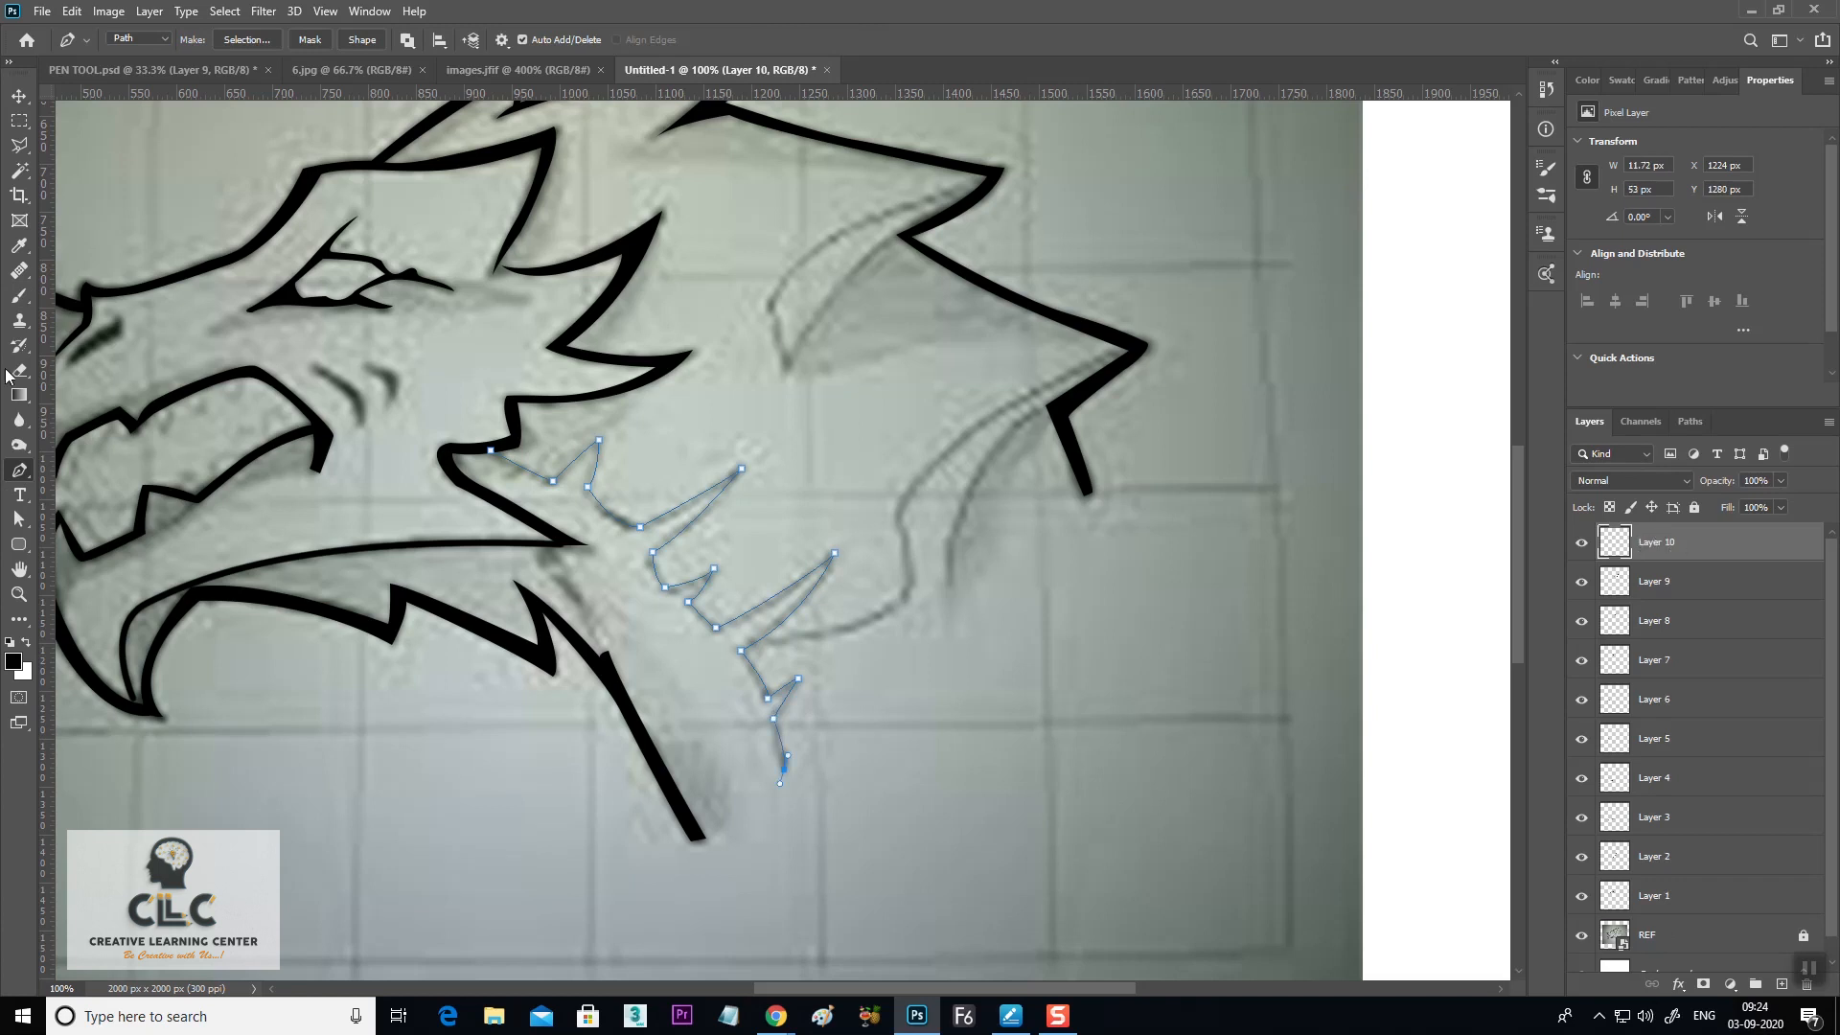
Try stroking the jagged neck path with the Brush and Simulate Pressure on Layer 10, and undo the stroke
left_click(19, 296)
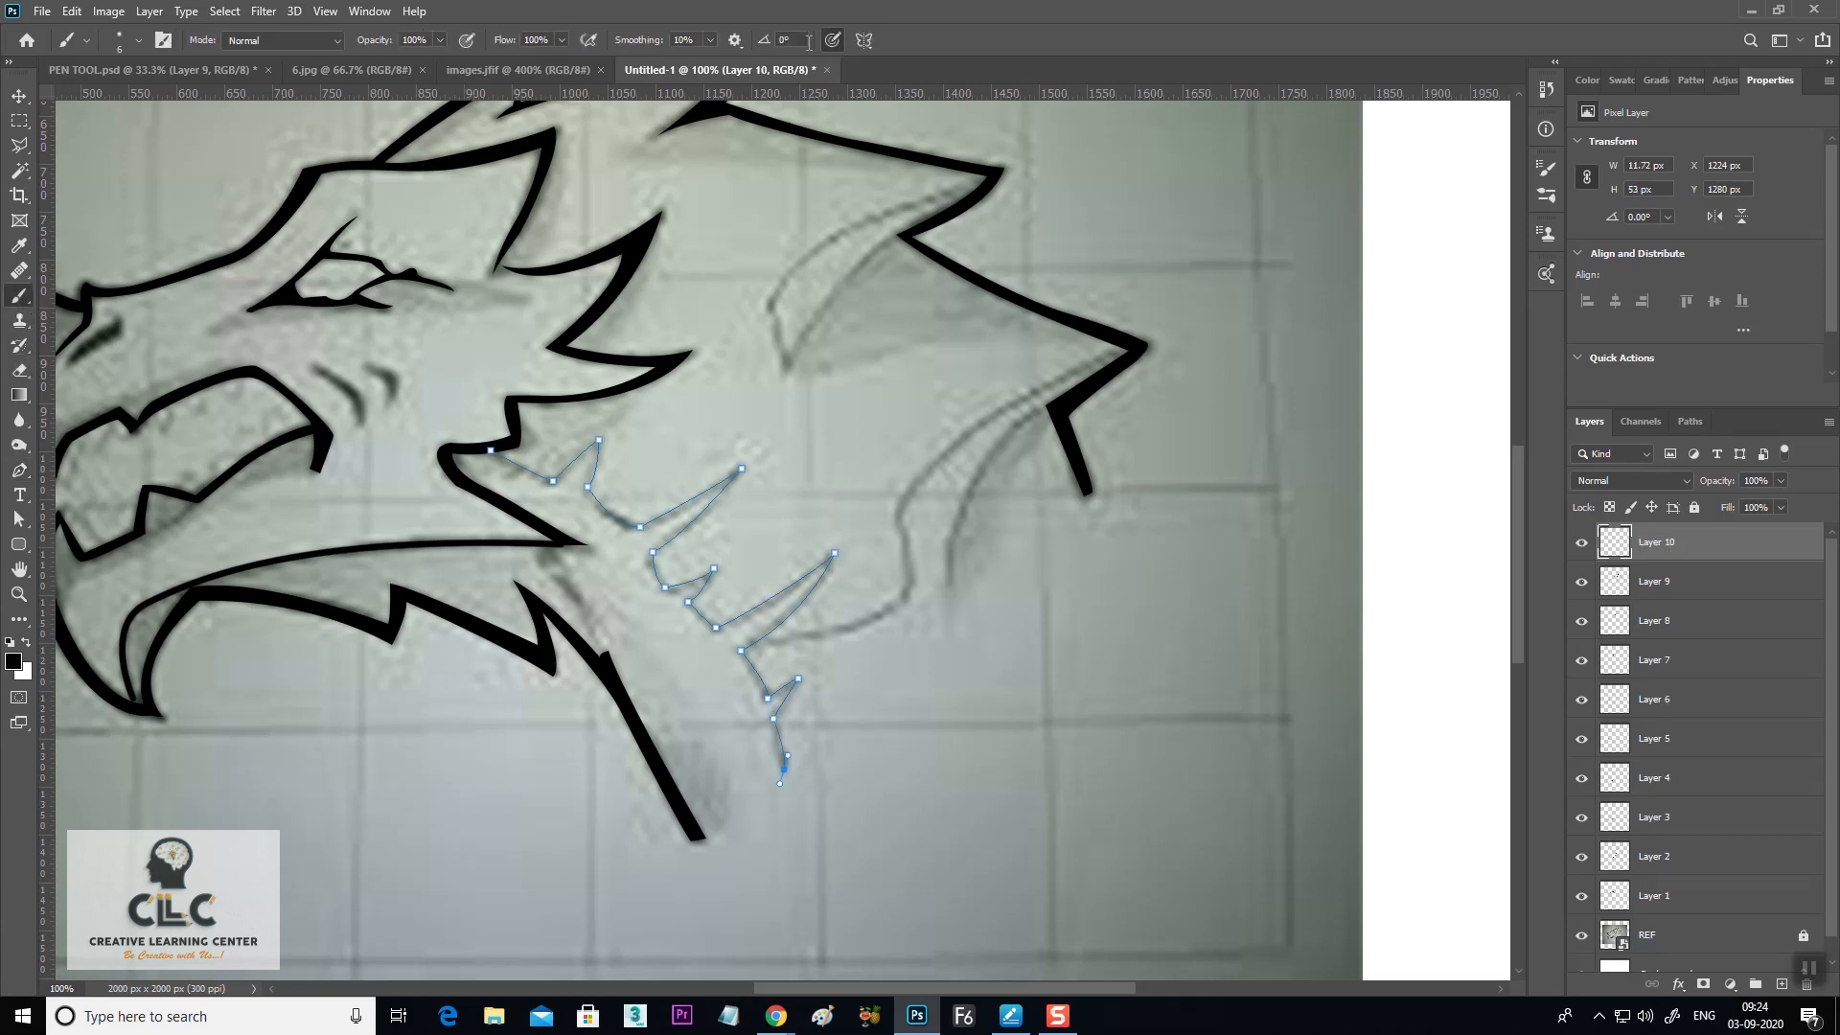
left_click(19, 470)
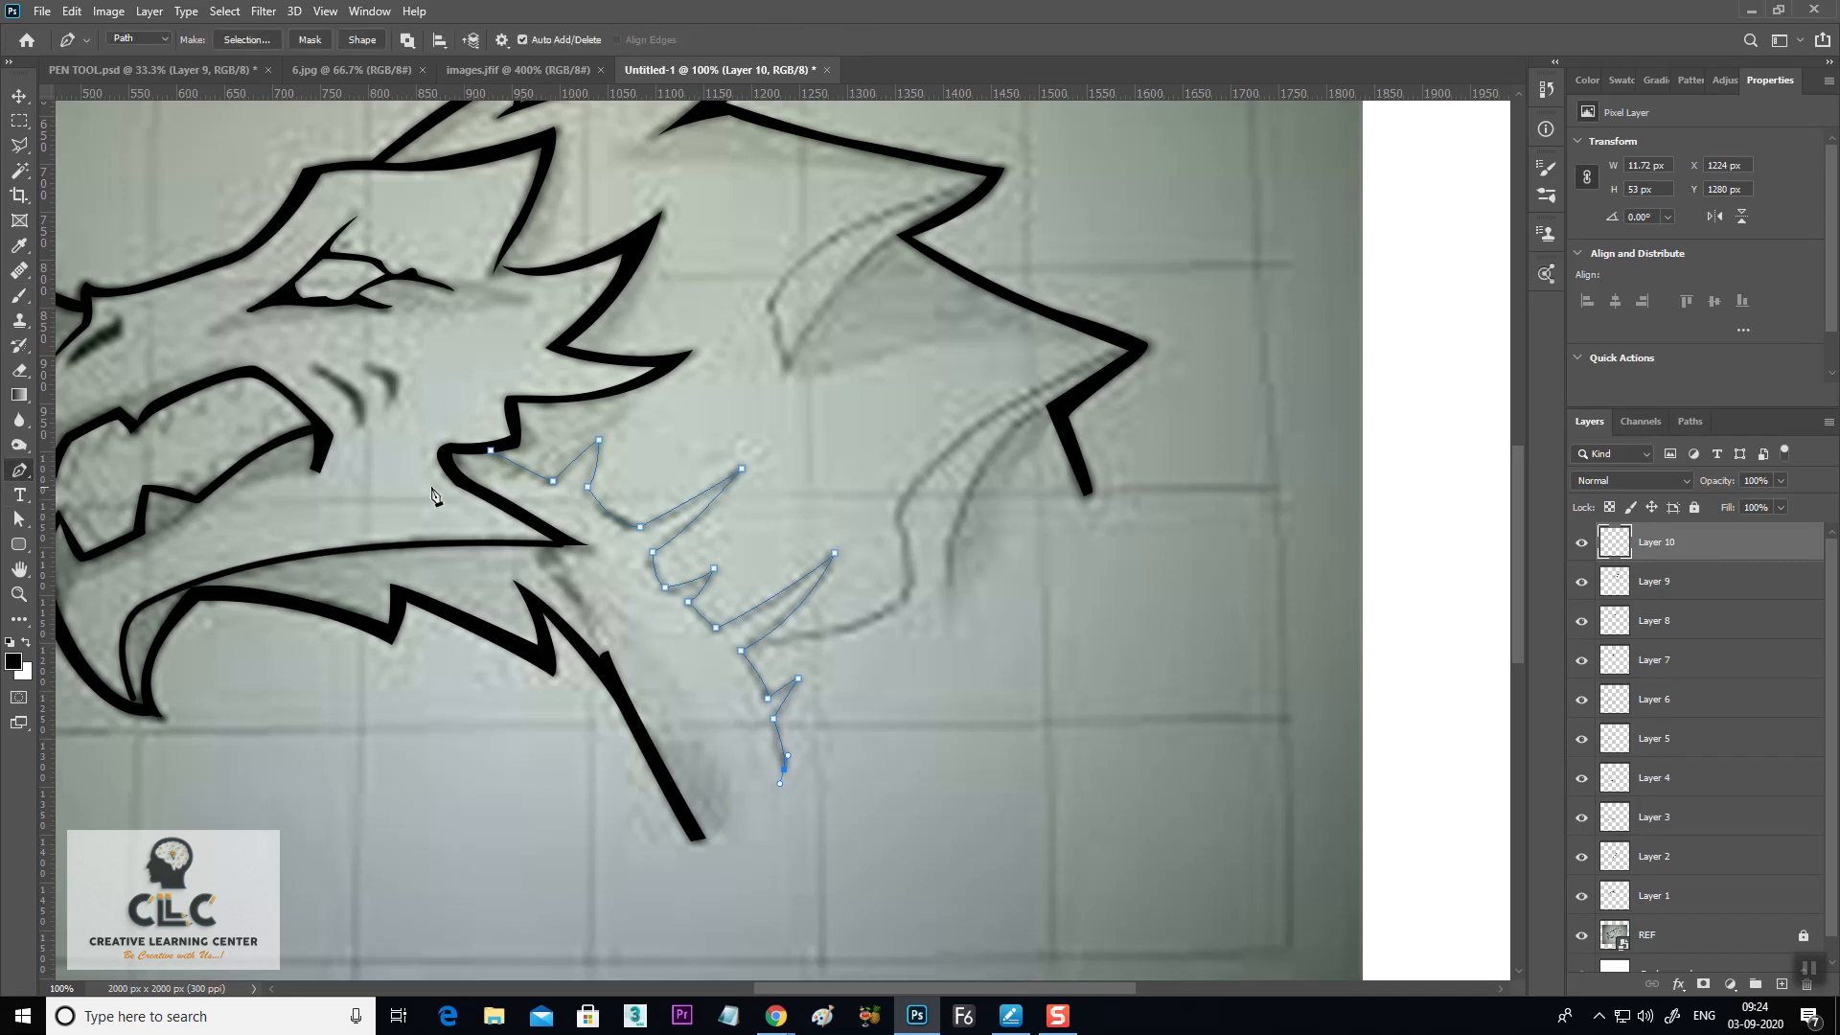
right_click(674, 515)
left_click(714, 645)
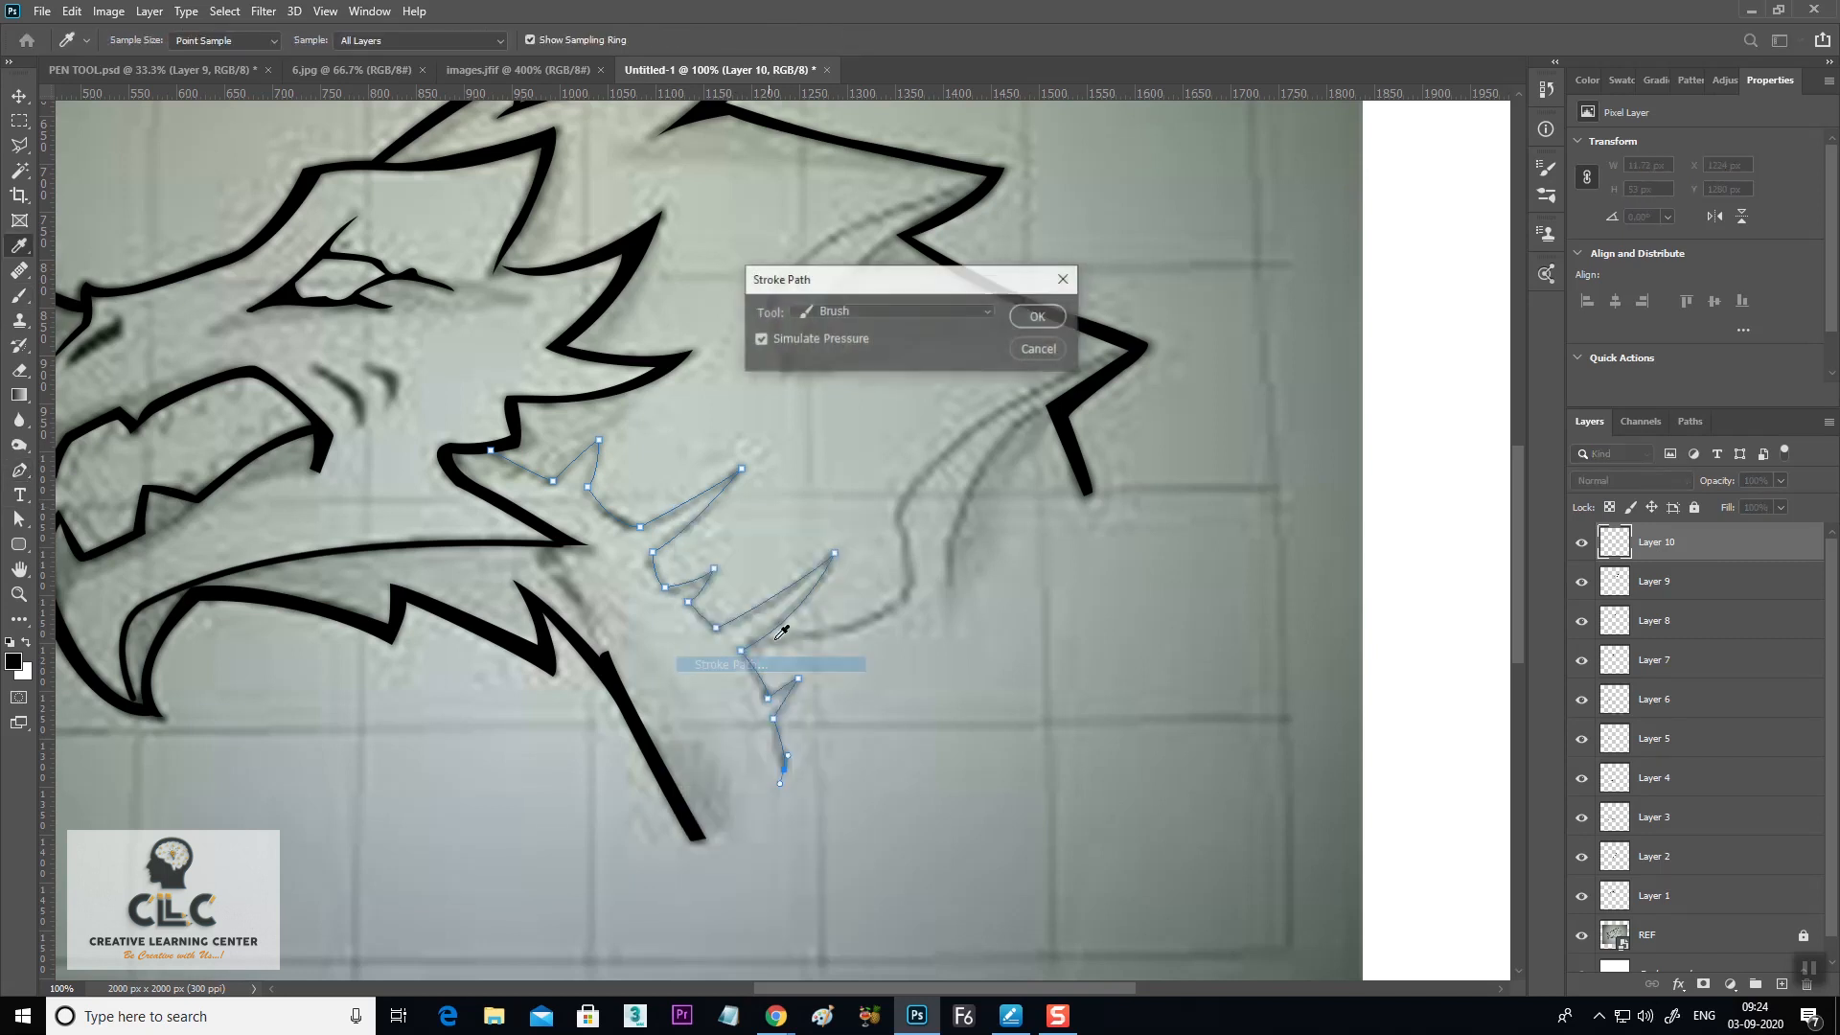
left_click(1037, 316)
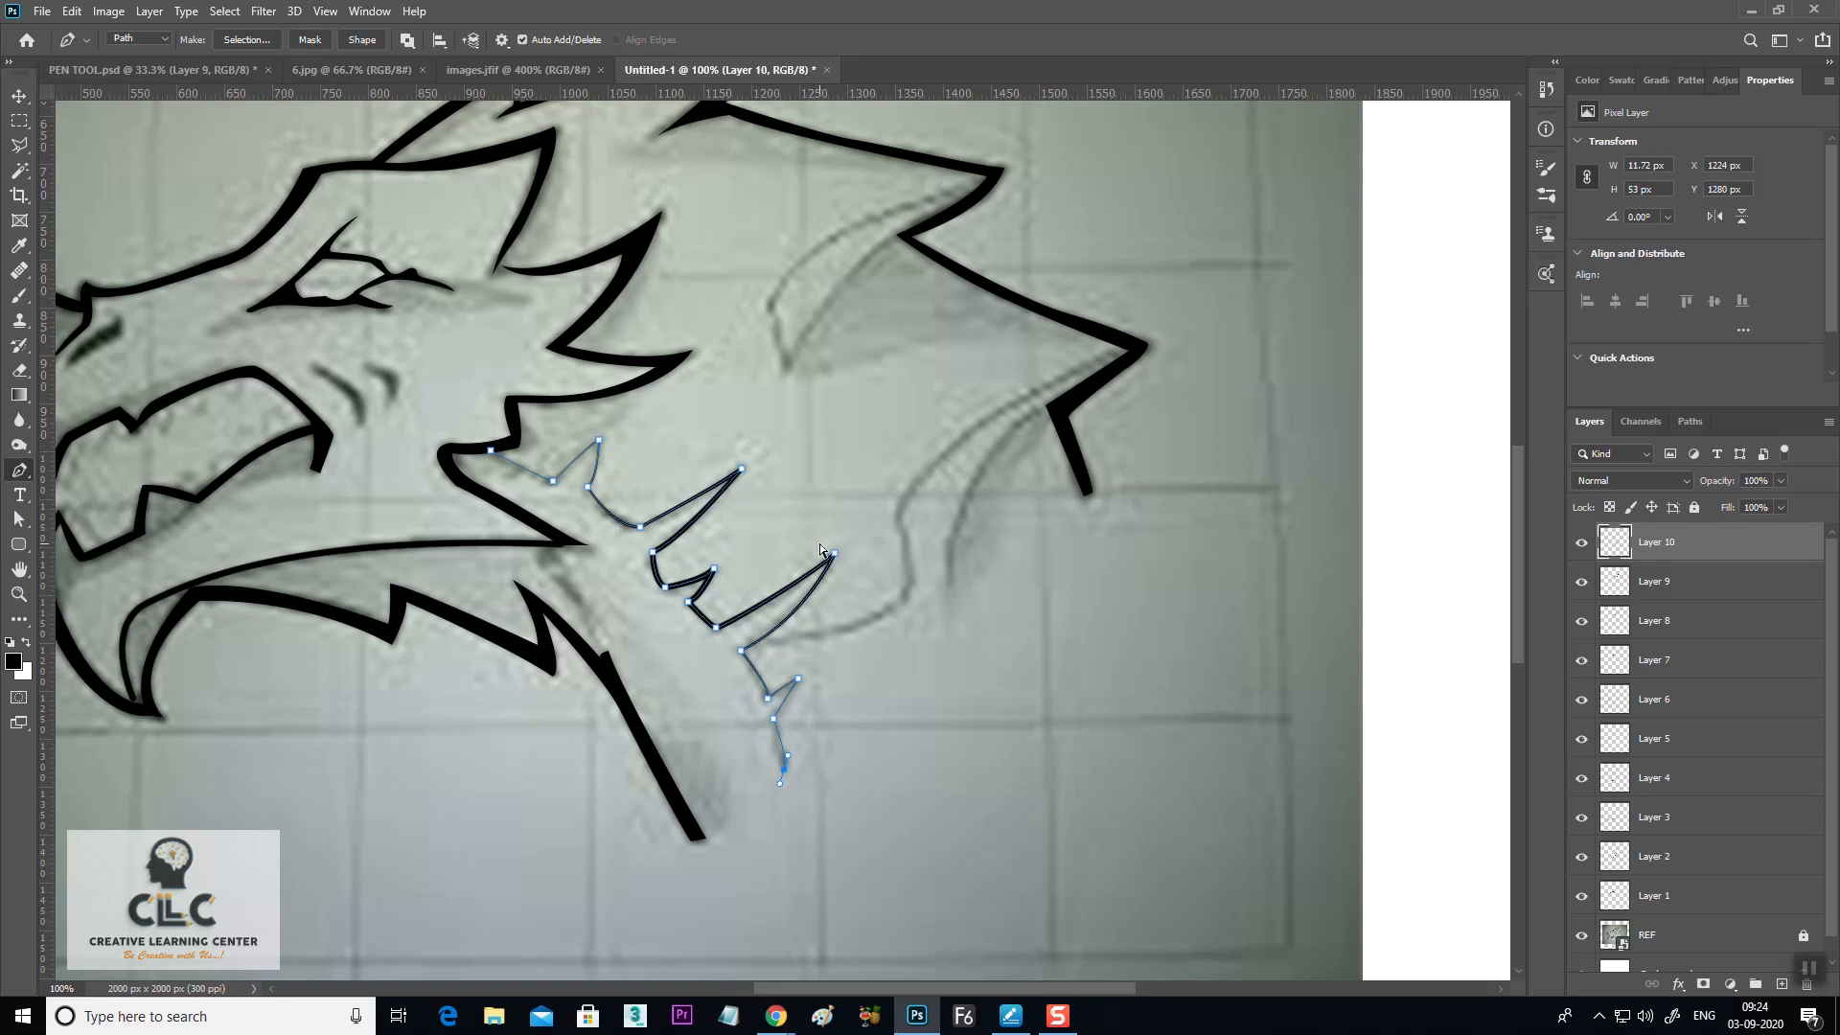
key("ctrl+z")
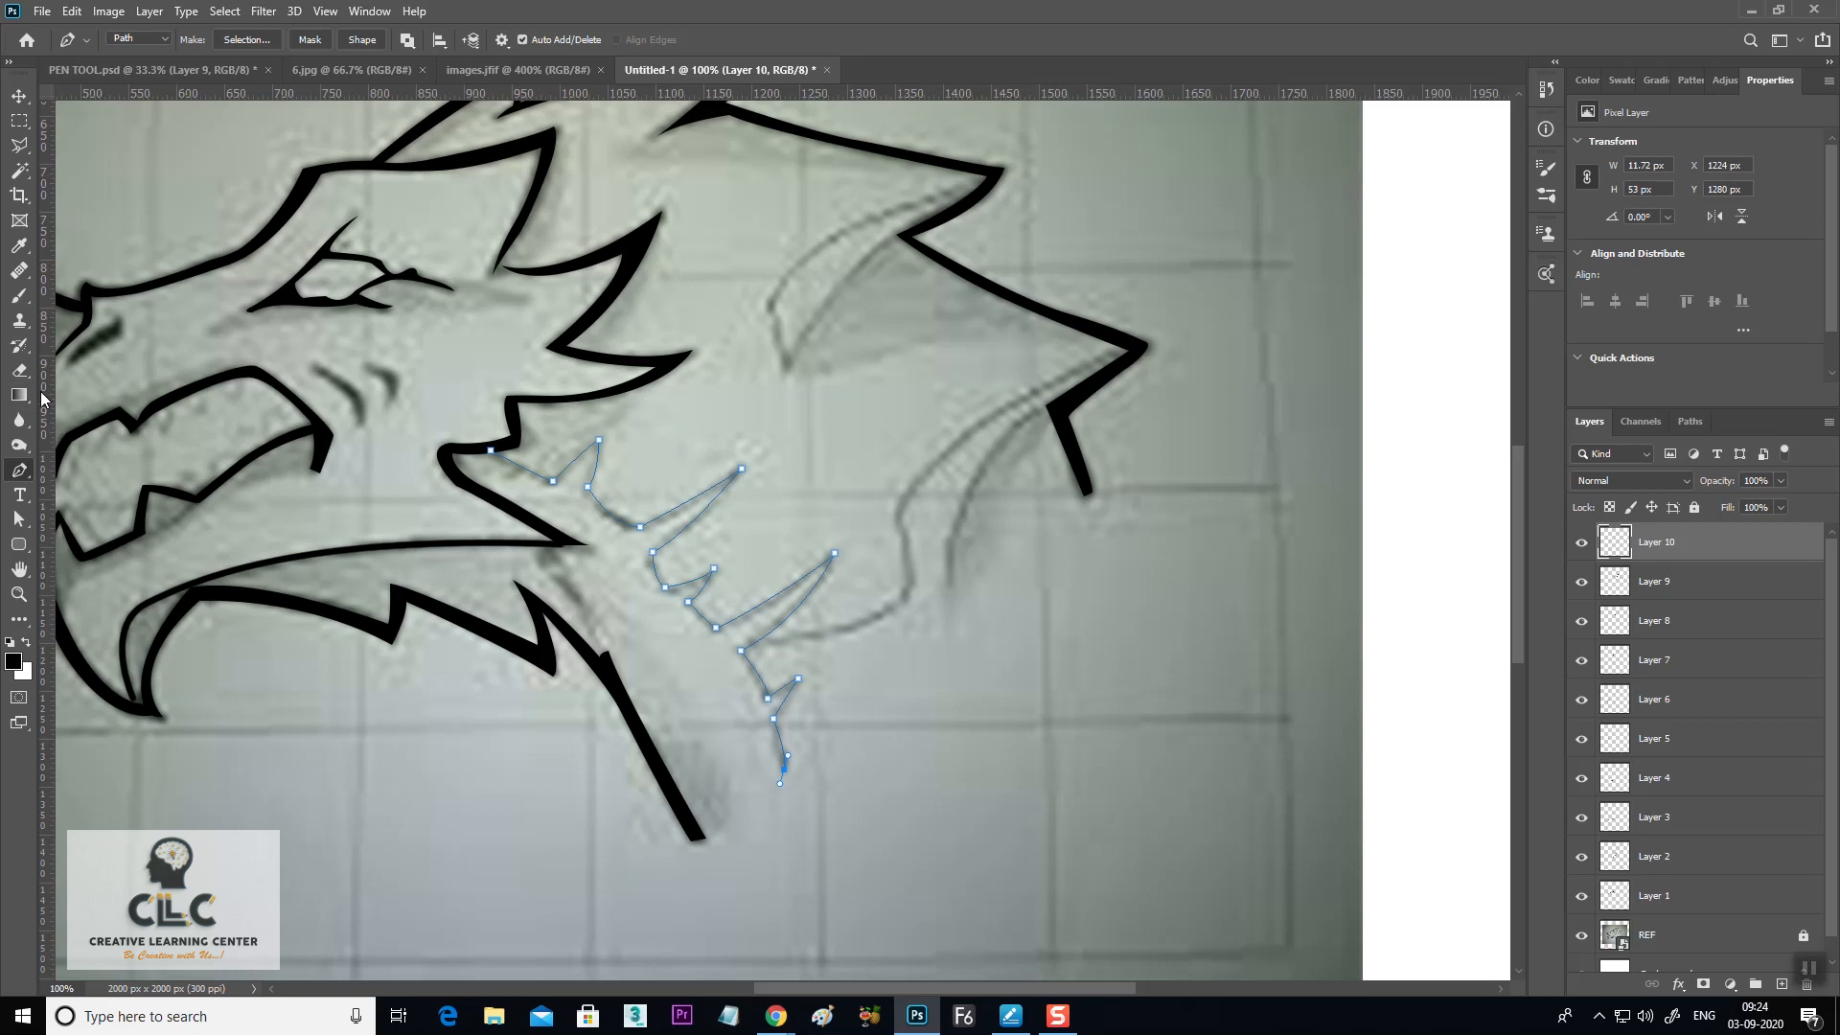
Try stroking the jagged neck path on Layer 10 with the Pencil and Simulate Pressure
left_click(25, 300)
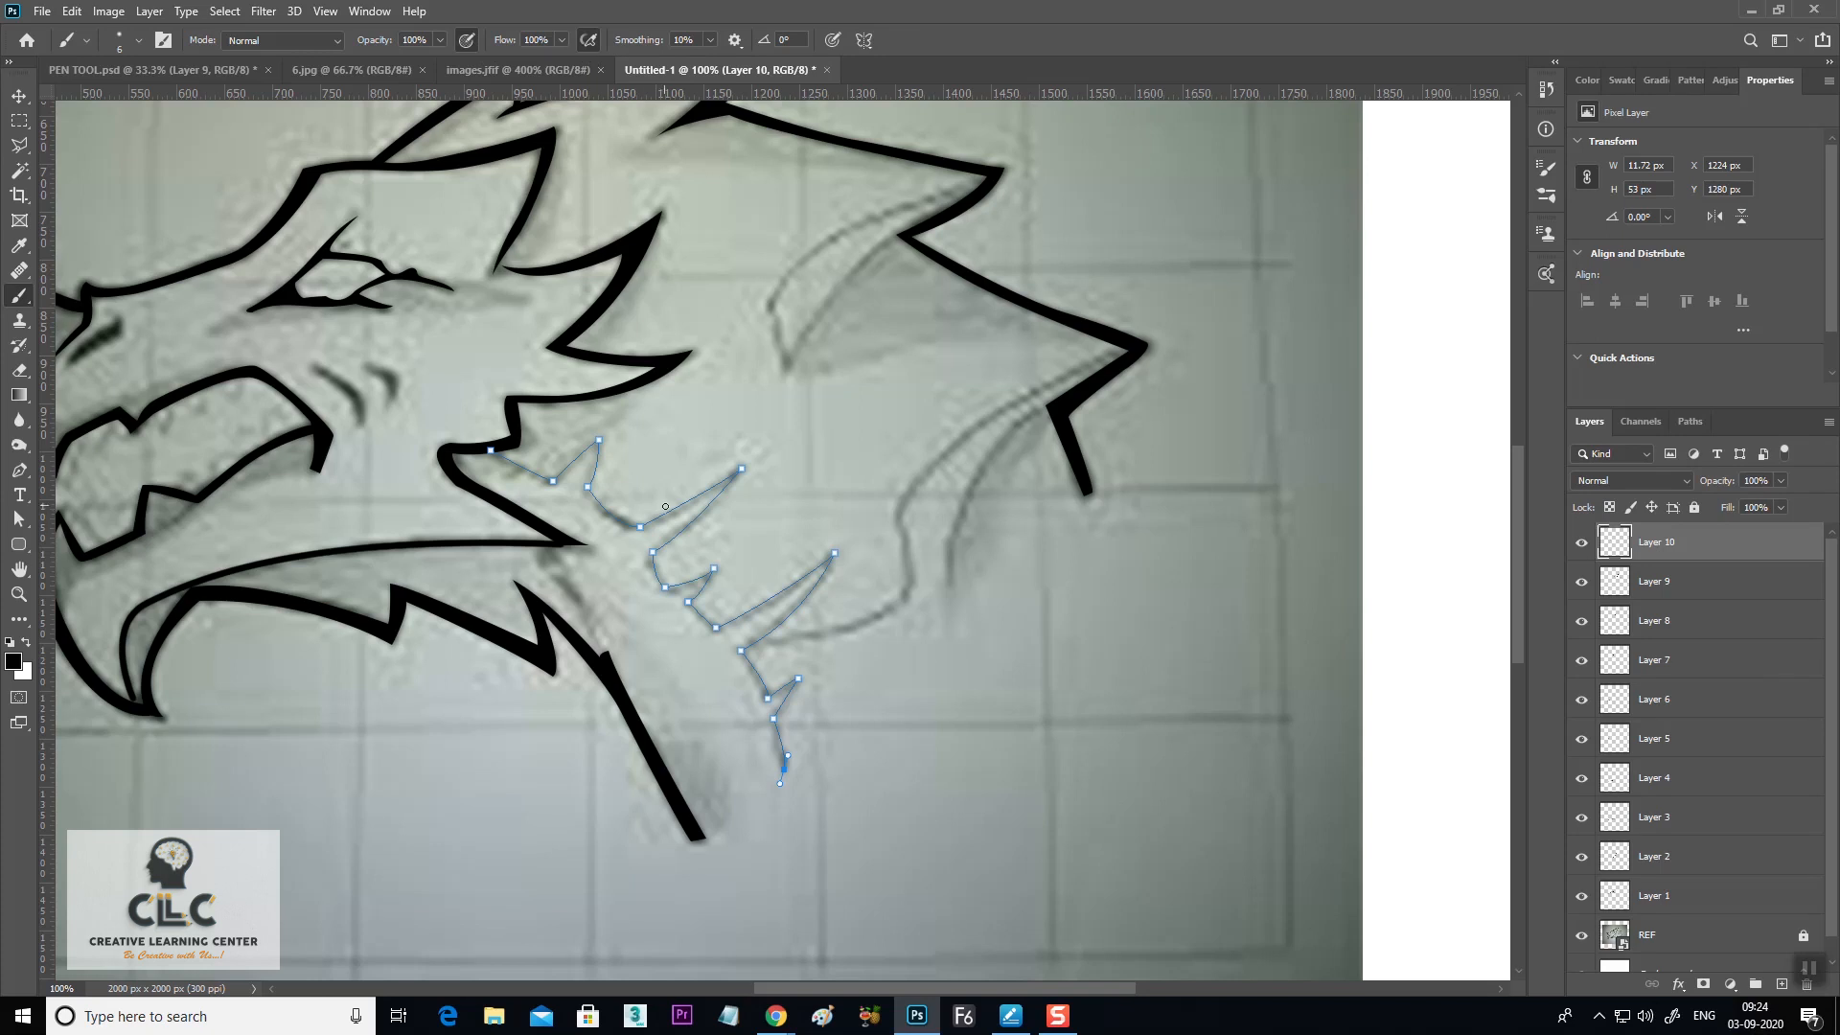
left_click(19, 469)
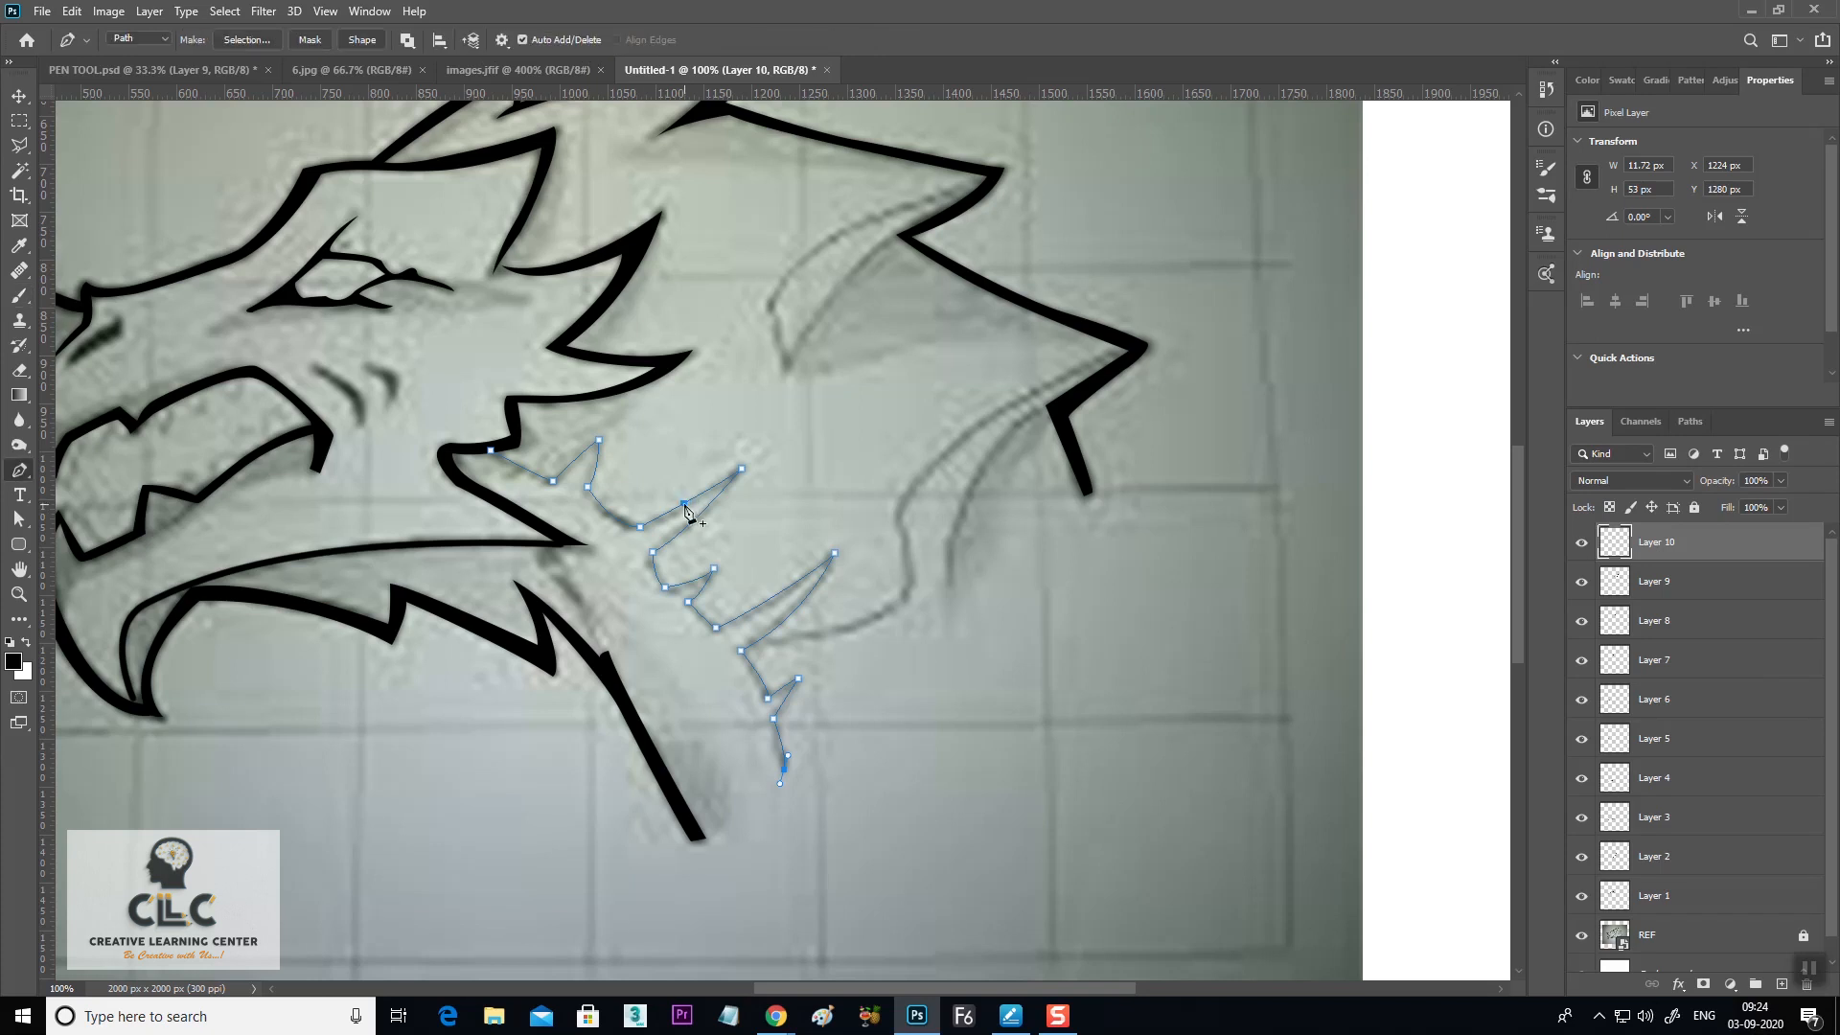
right_click(686, 513)
left_click(757, 660)
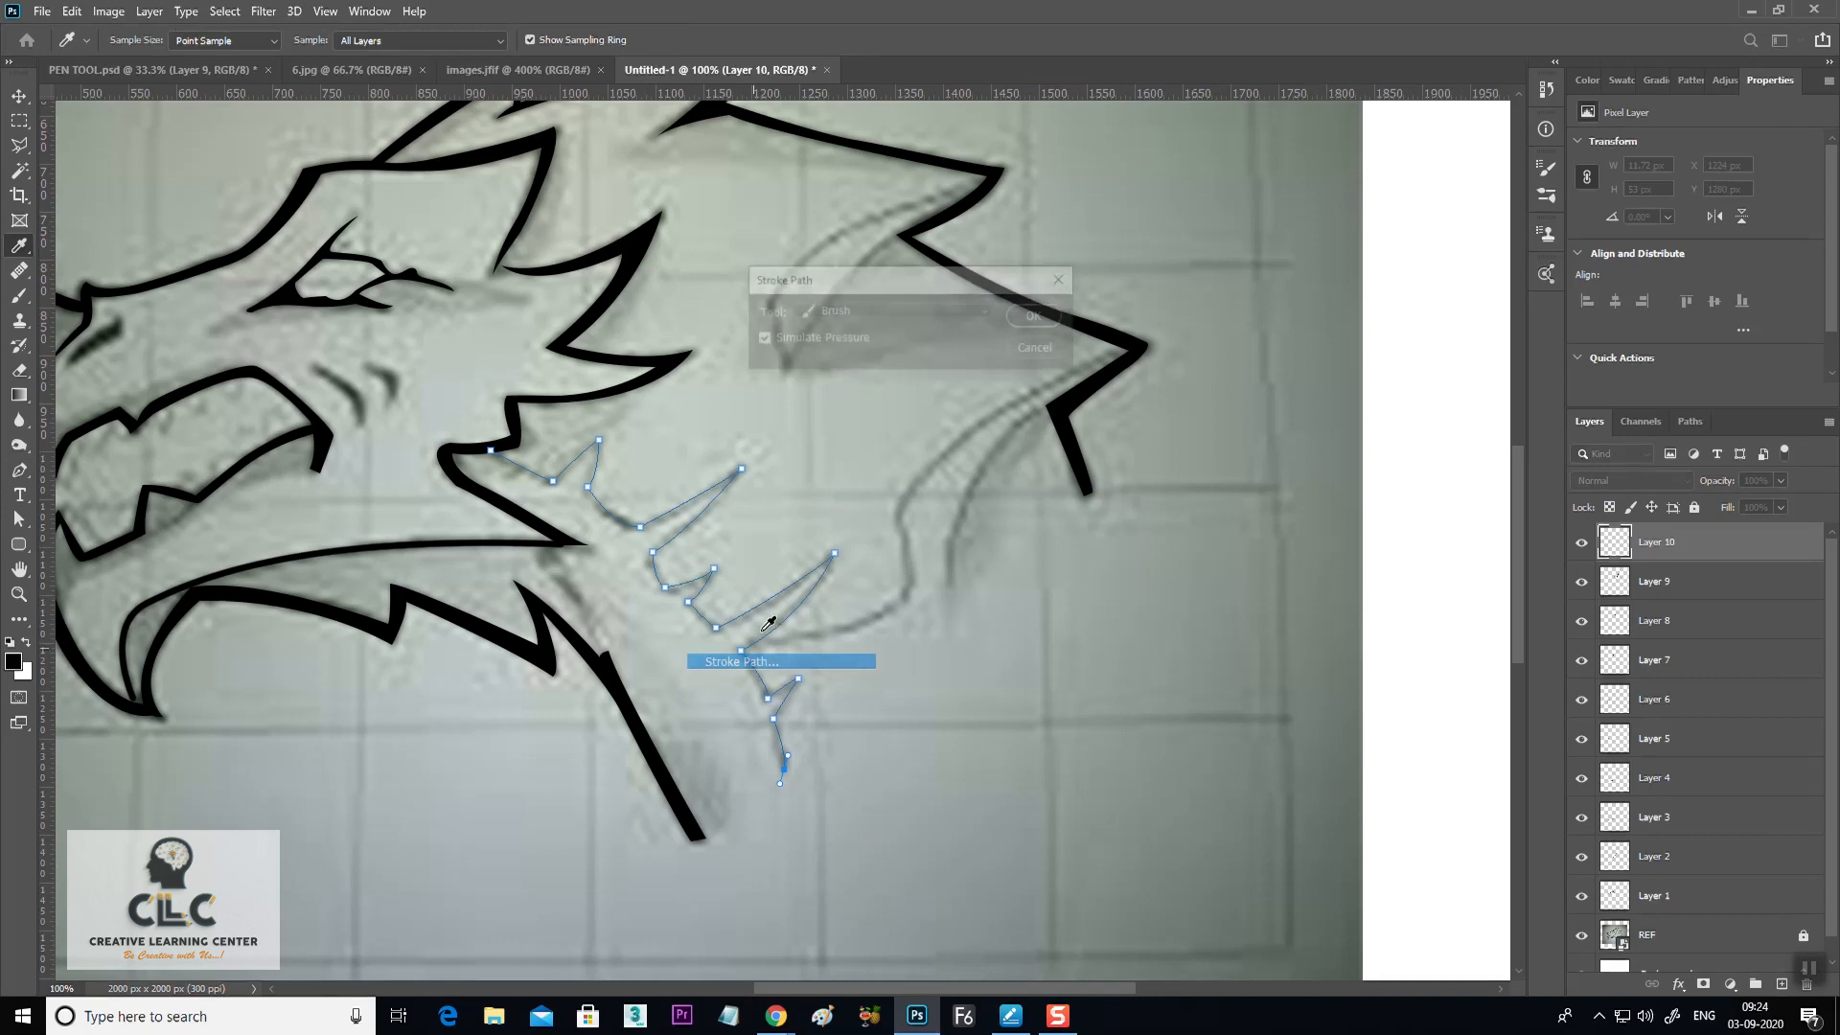
left_click(863, 313)
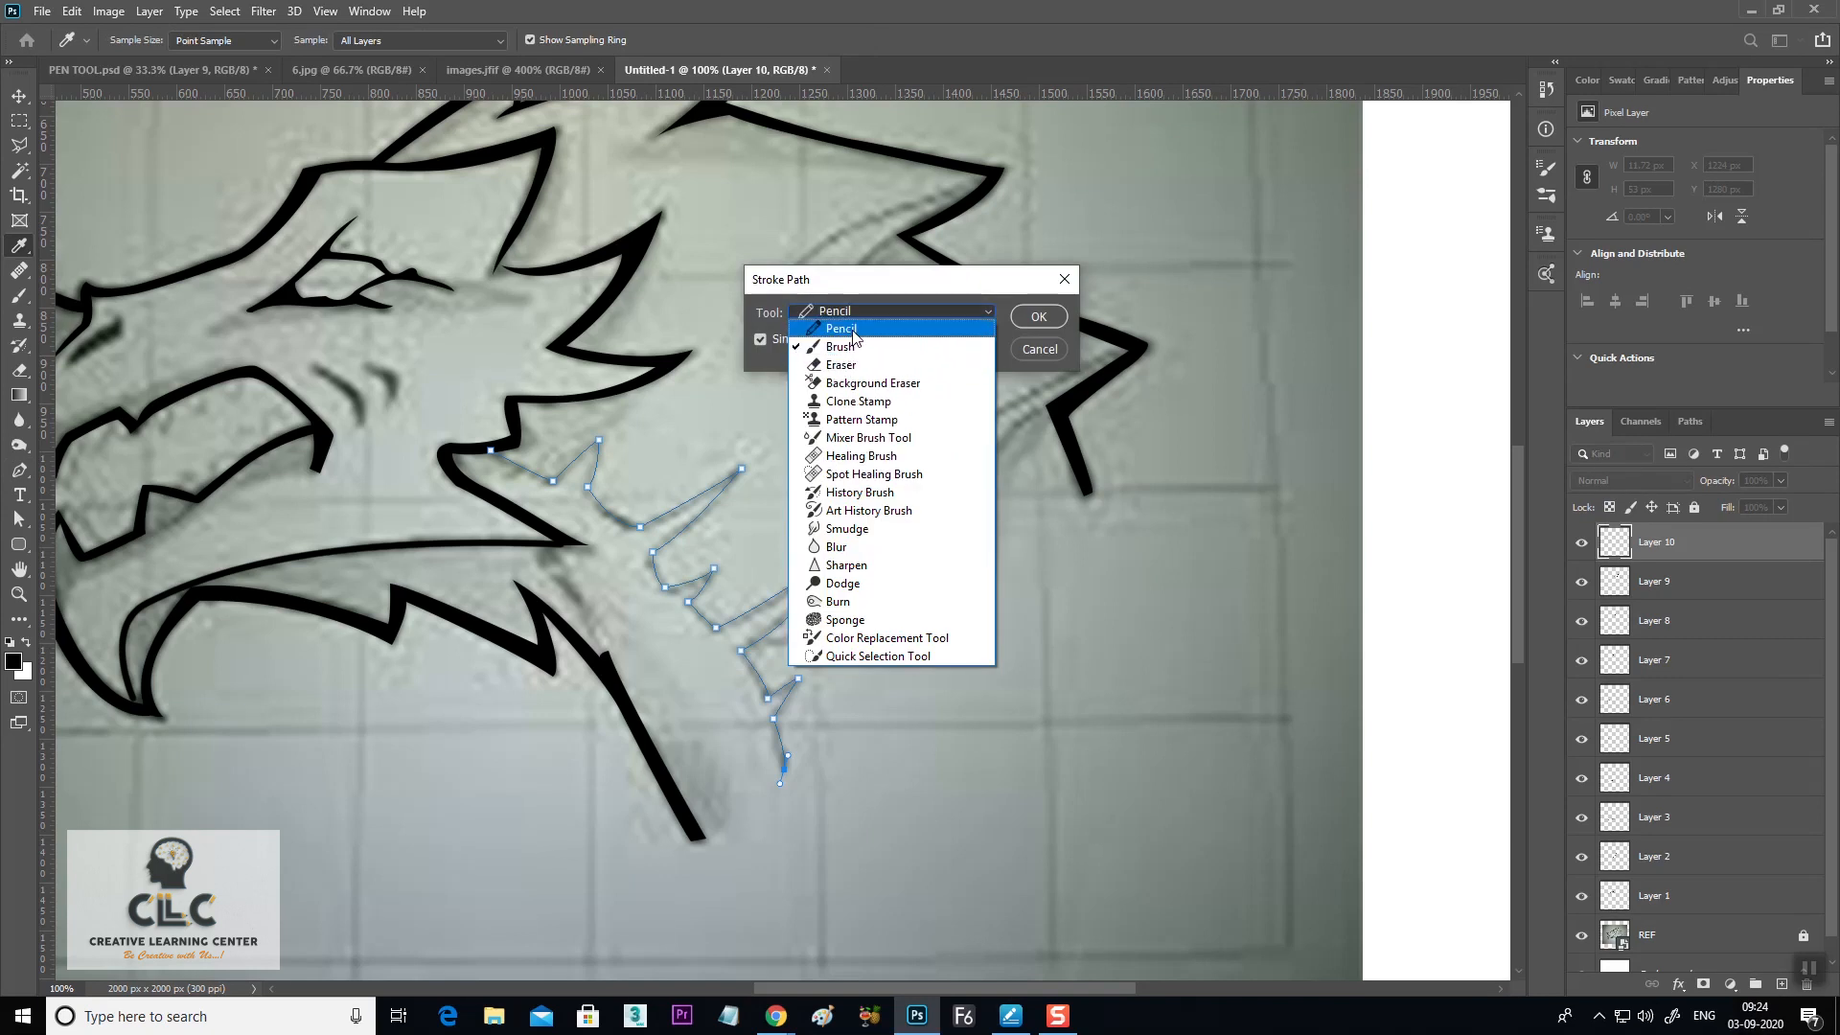
left_click(854, 330)
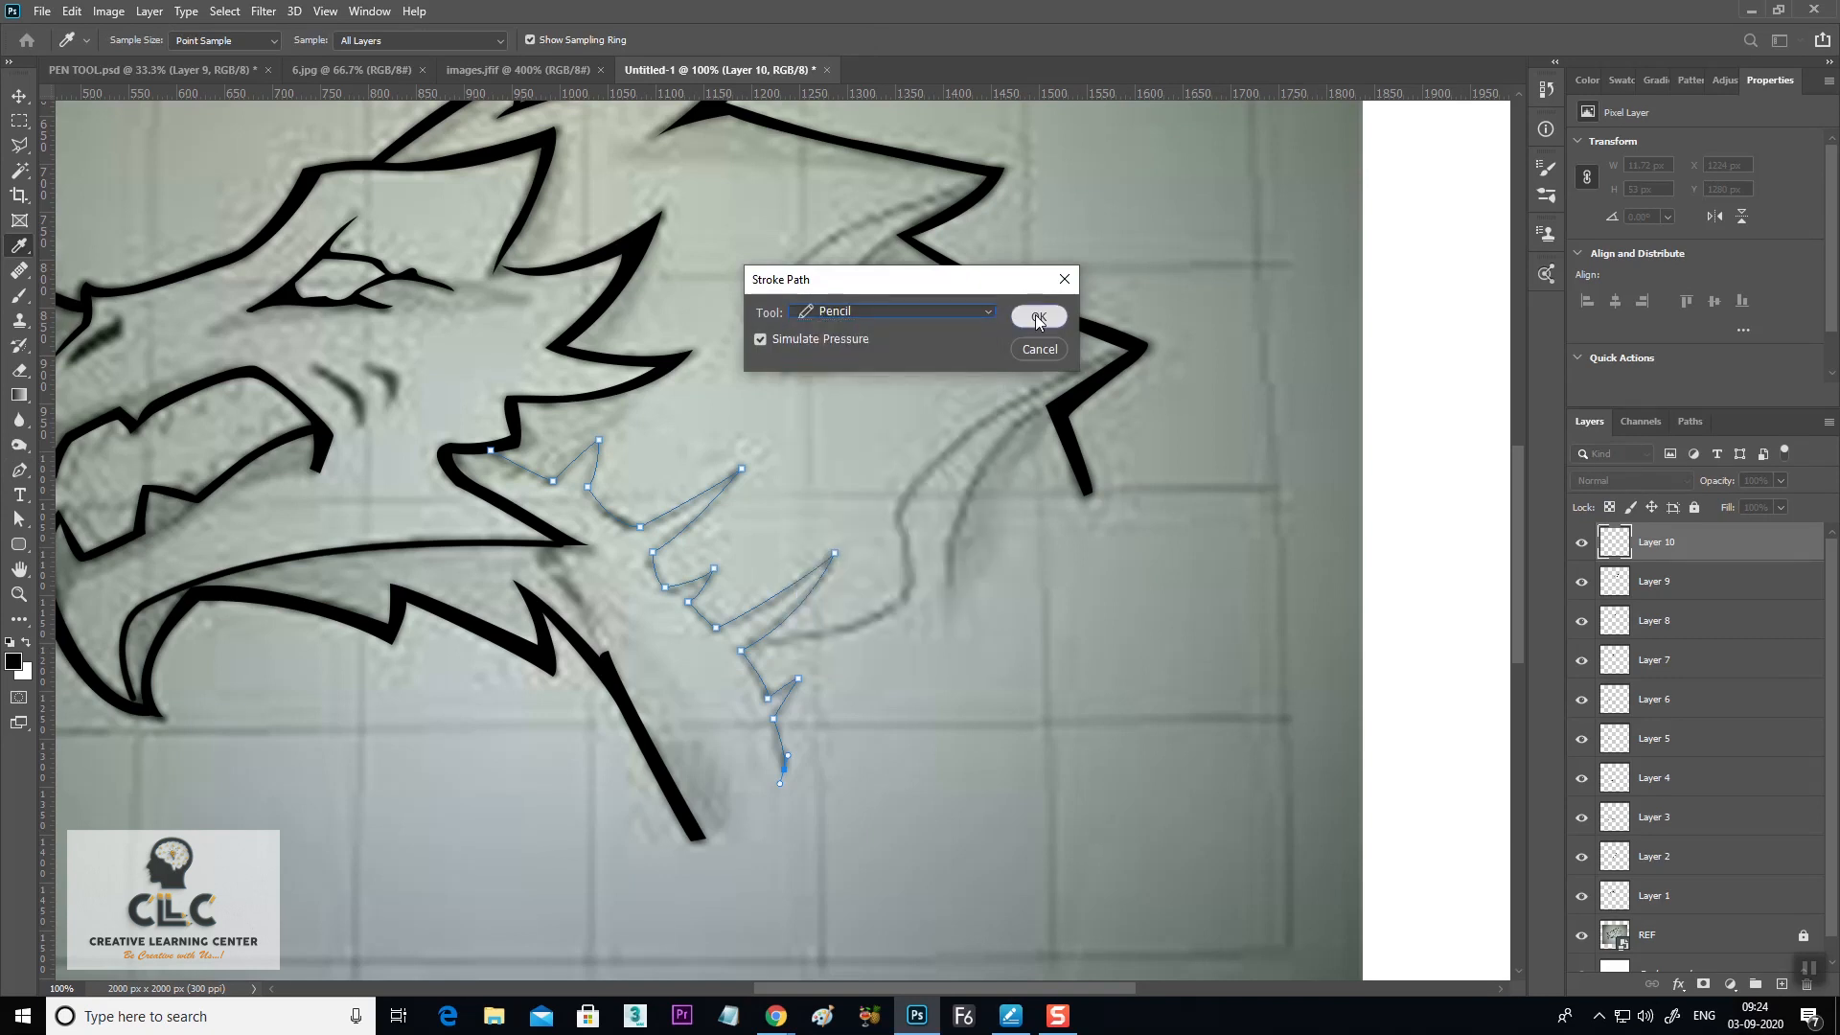
left_click(1037, 316)
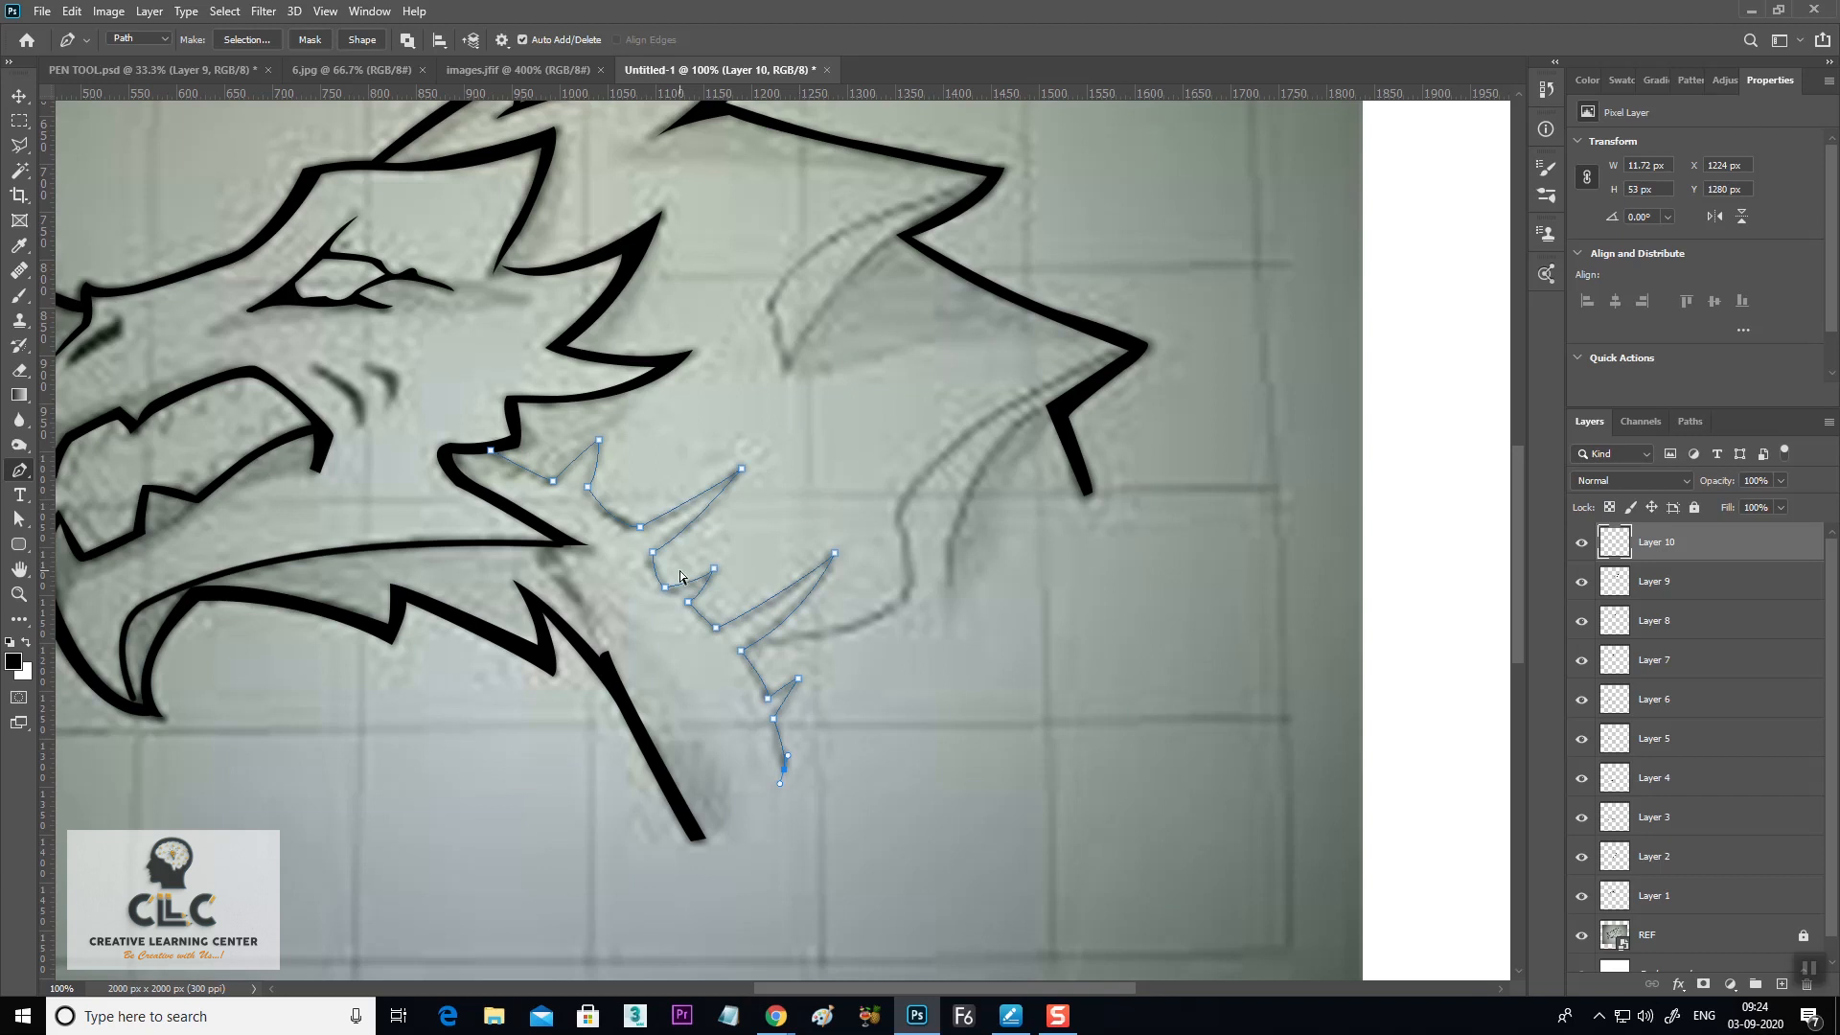
Try stroking the neck path with the Brush and Simulate Pressure in place of the Pencil, and undo the stroke
right_click(782, 591)
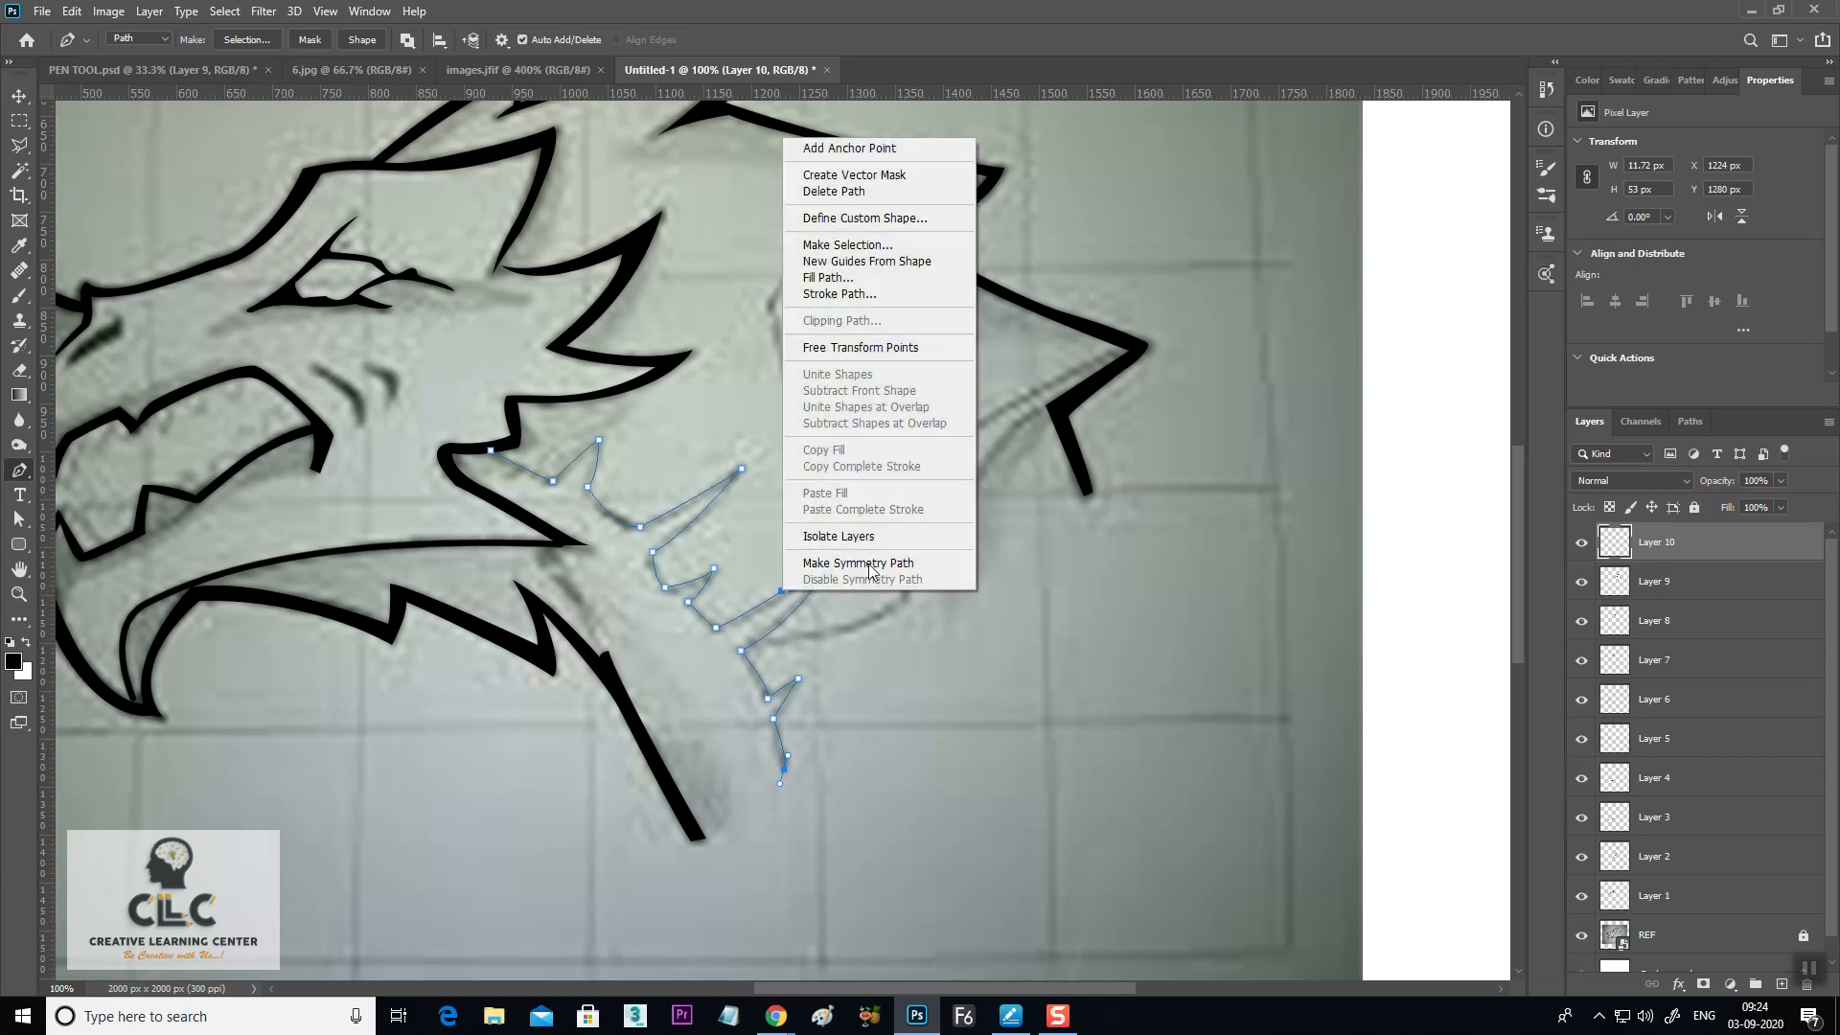
left_click(851, 294)
left_click(851, 310)
left_click(849, 347)
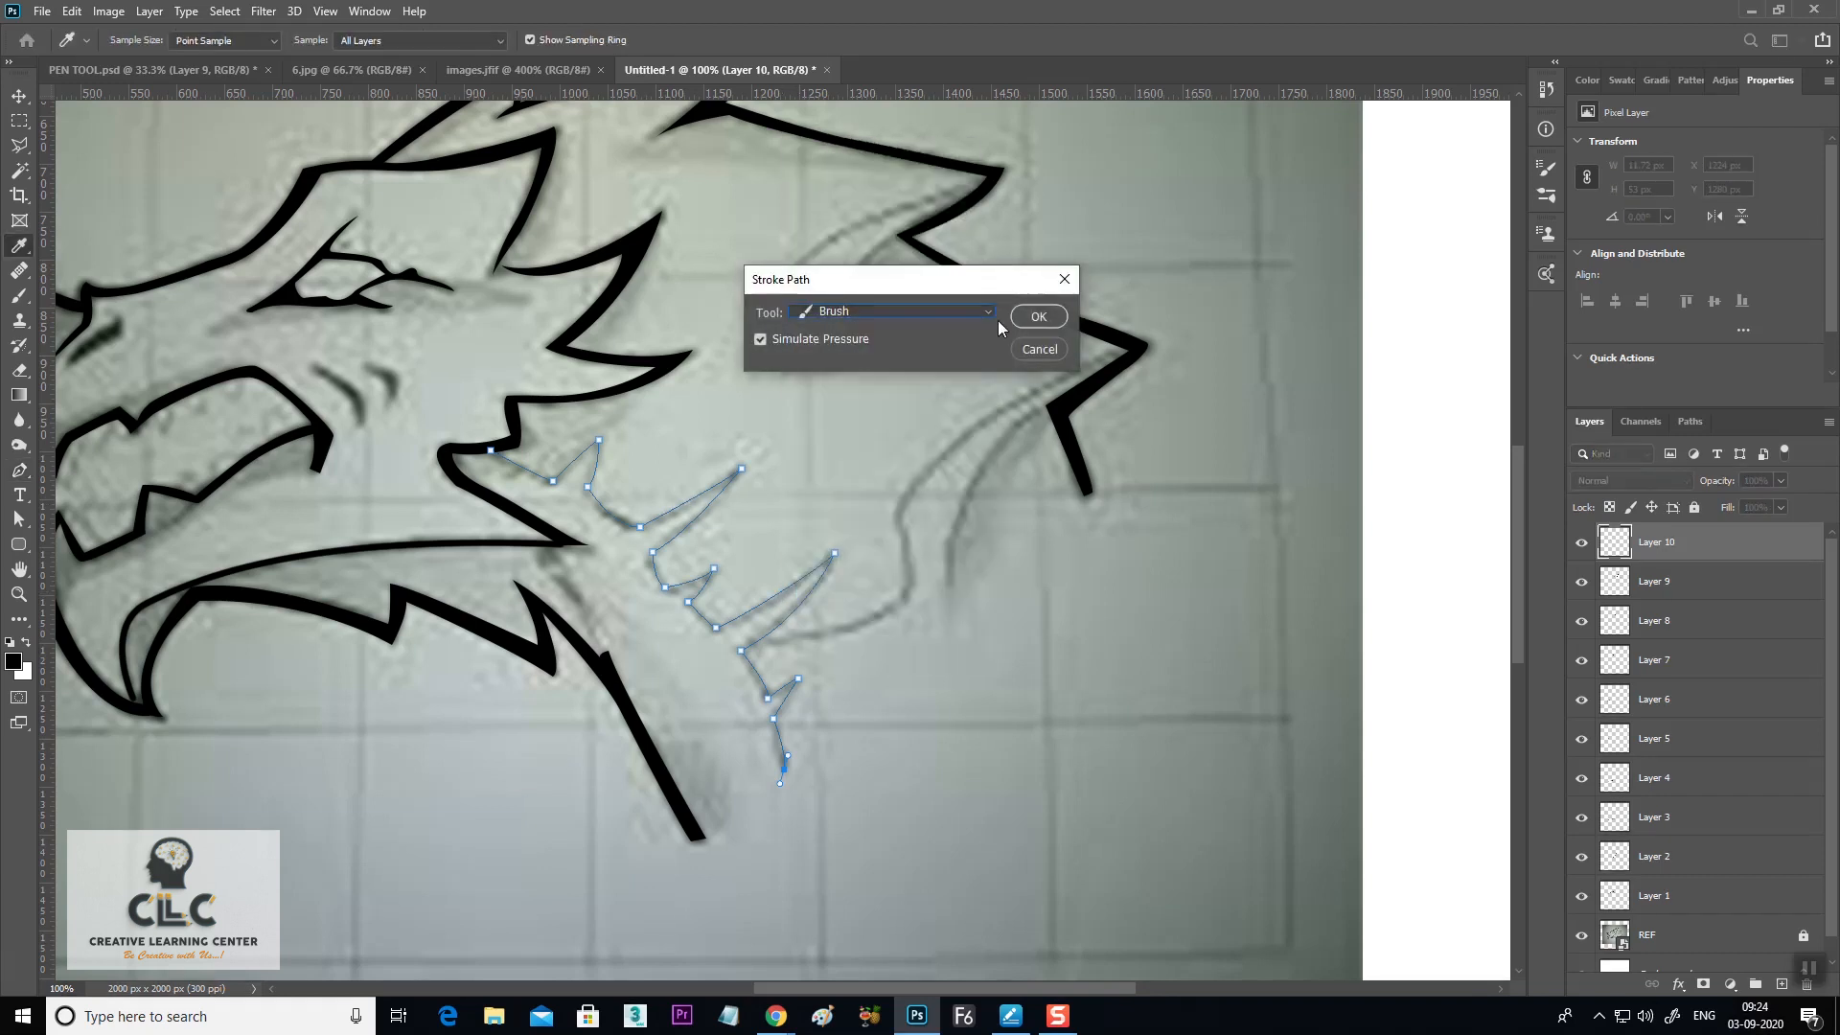
left_click(1038, 316)
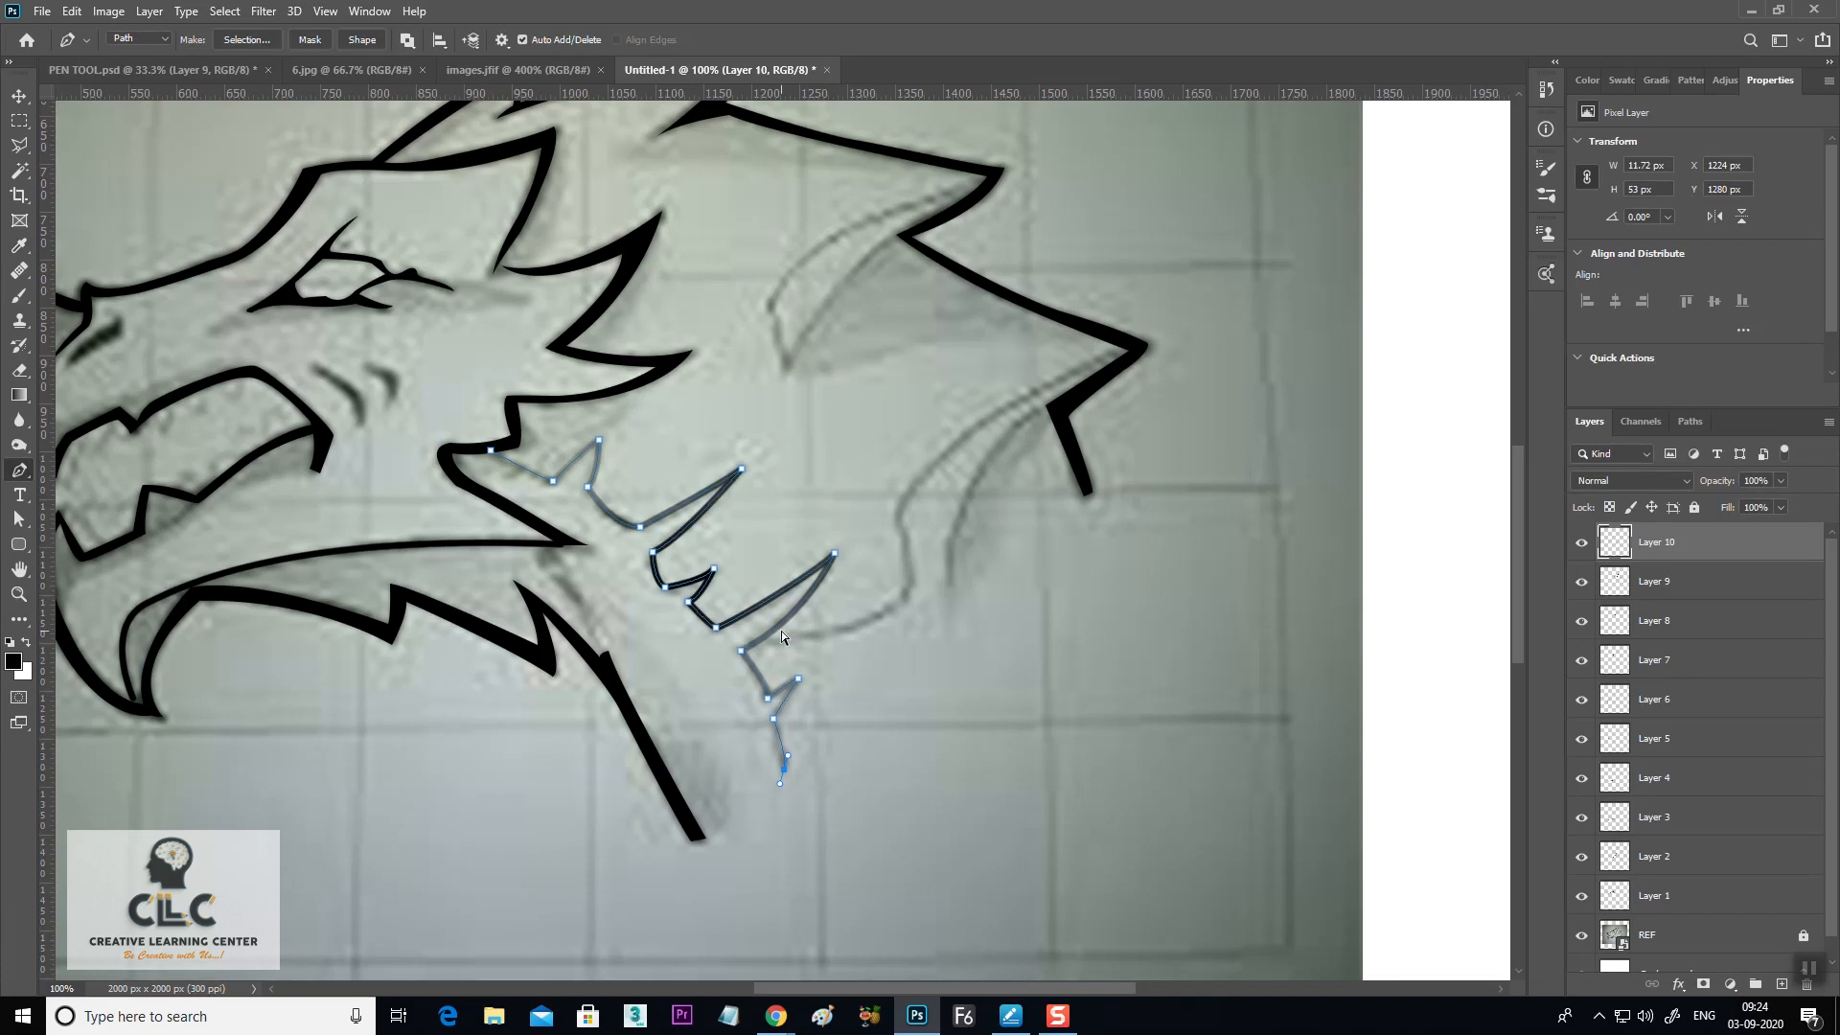
key("ctrl+z")
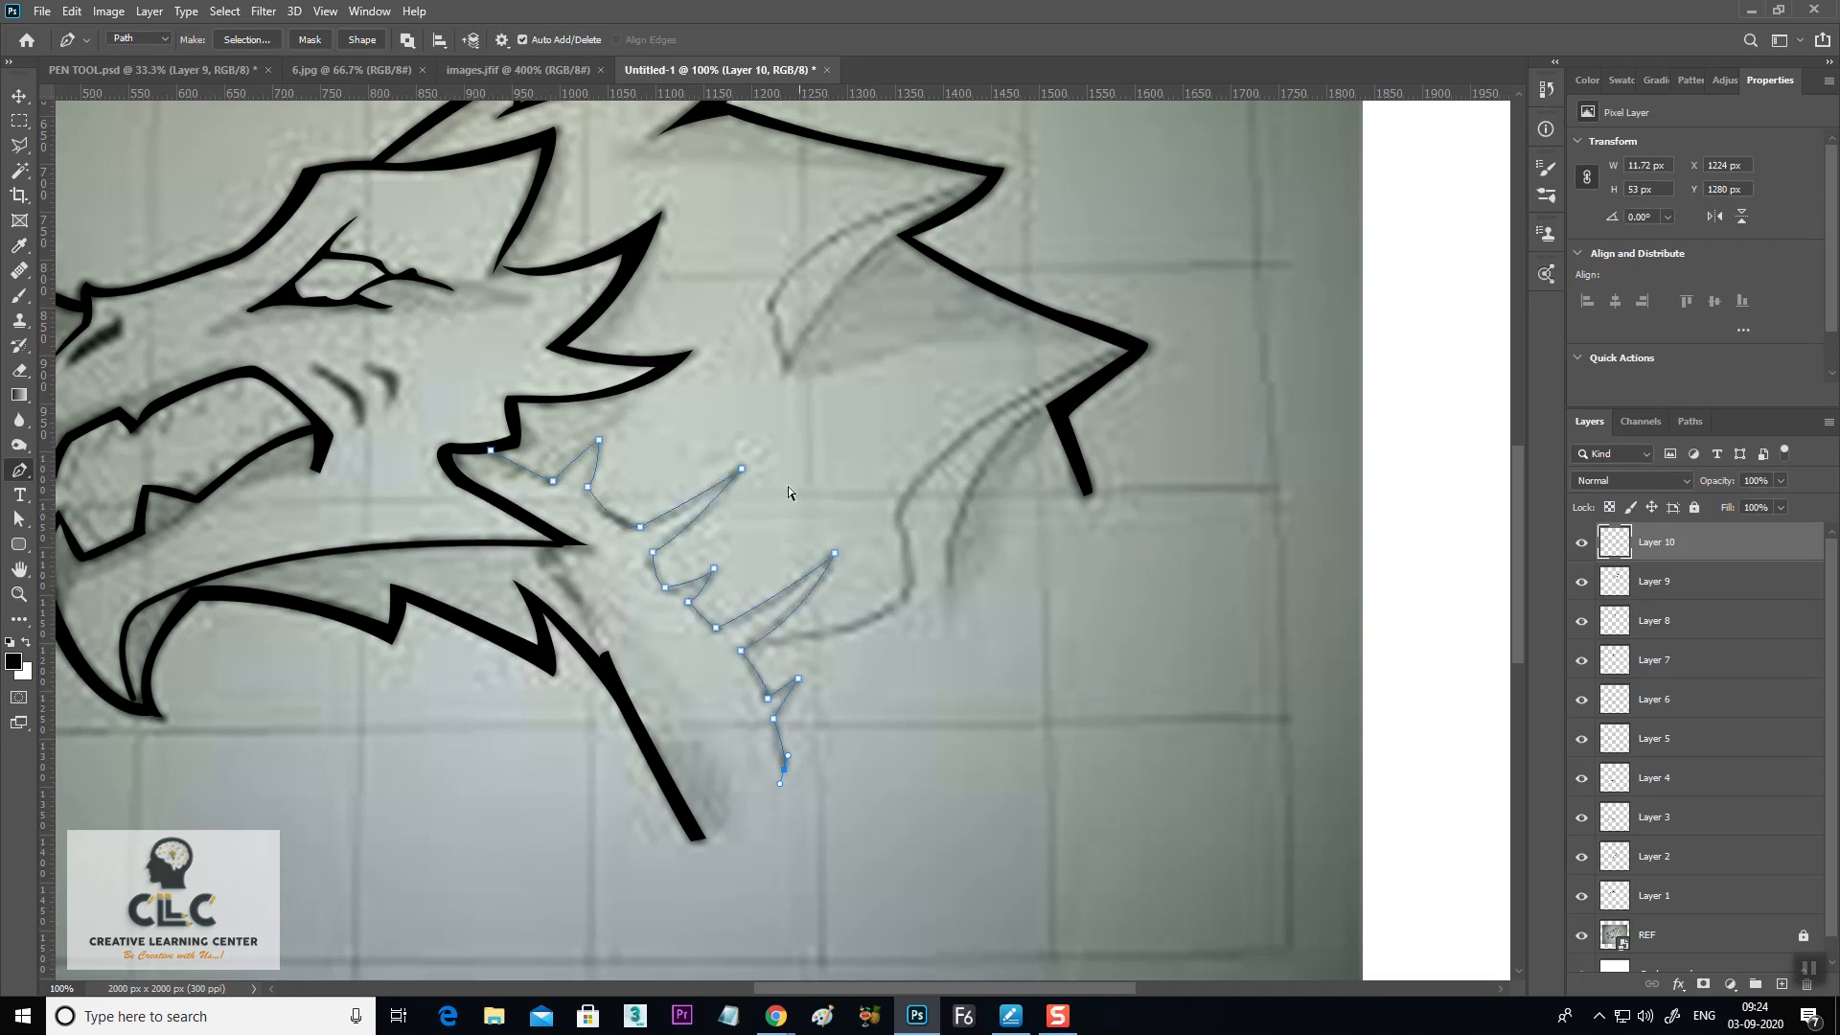
Turn off the Brush's opacity pressure, set its size to 5 px, stroke the neck path on Layer 10 with Simulate Pressure, and dismiss the path
left_click(19, 295)
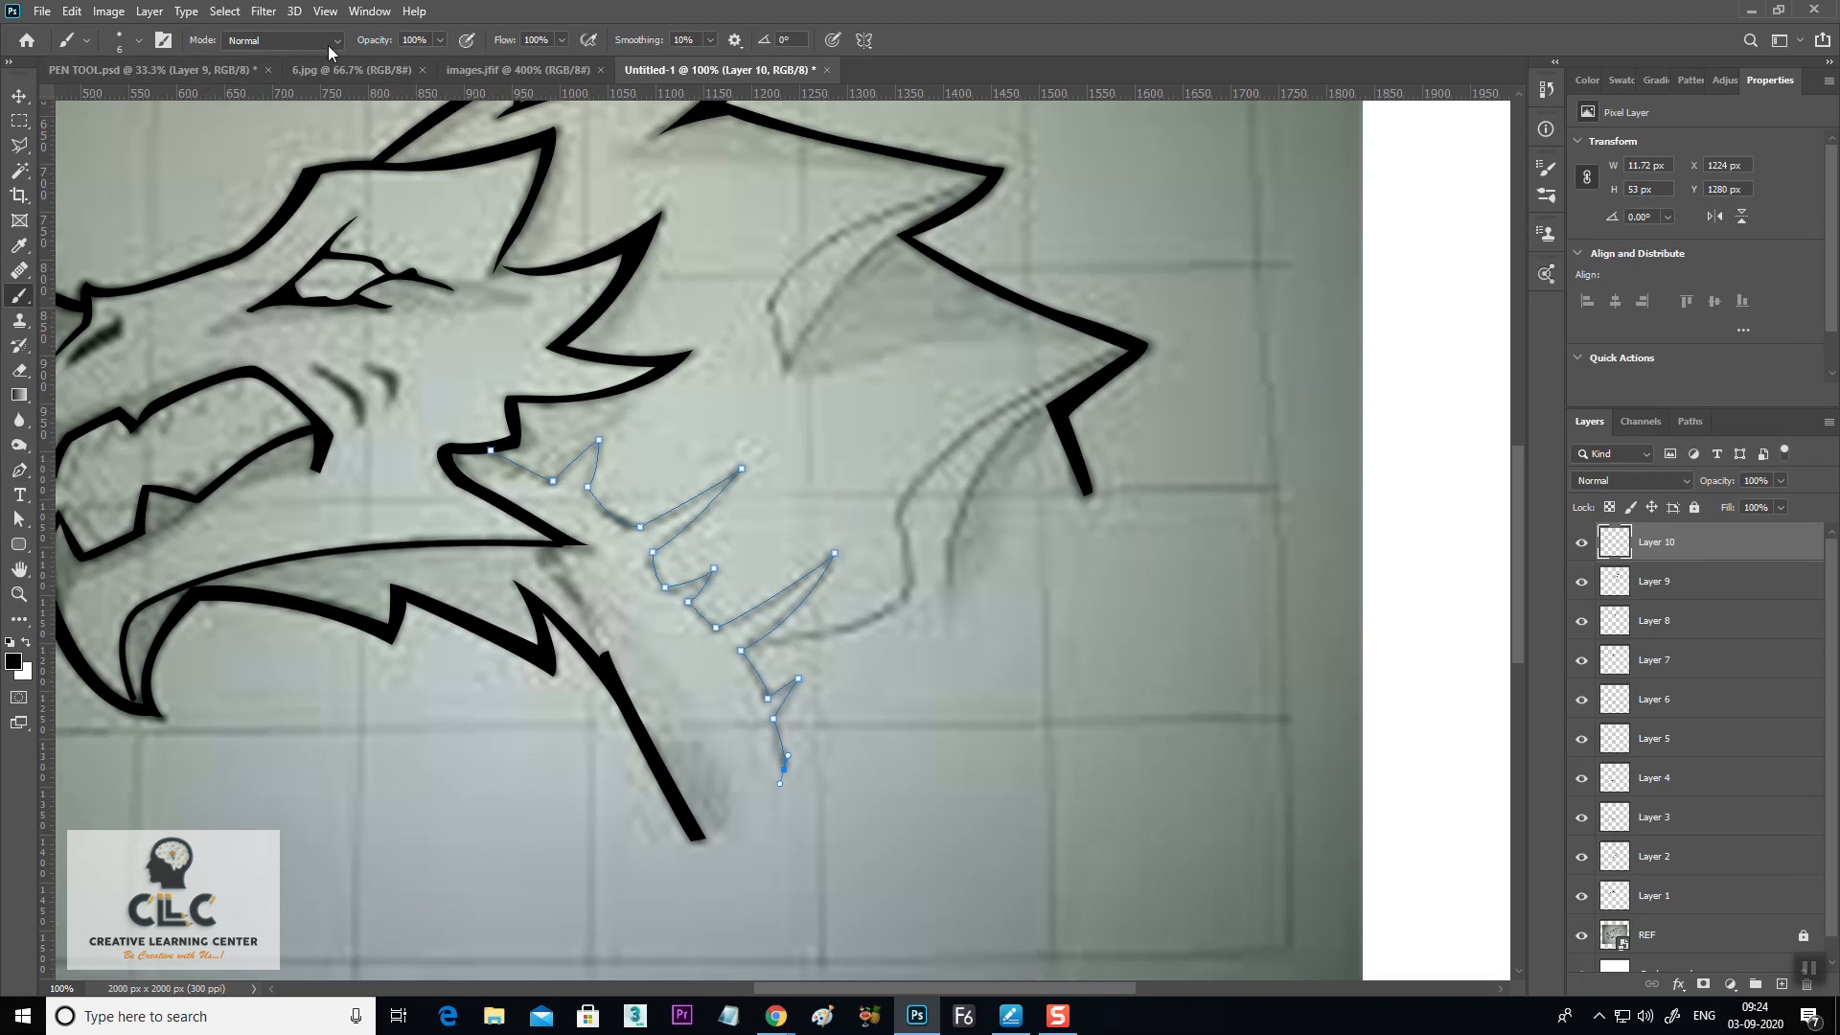
left_click(138, 44)
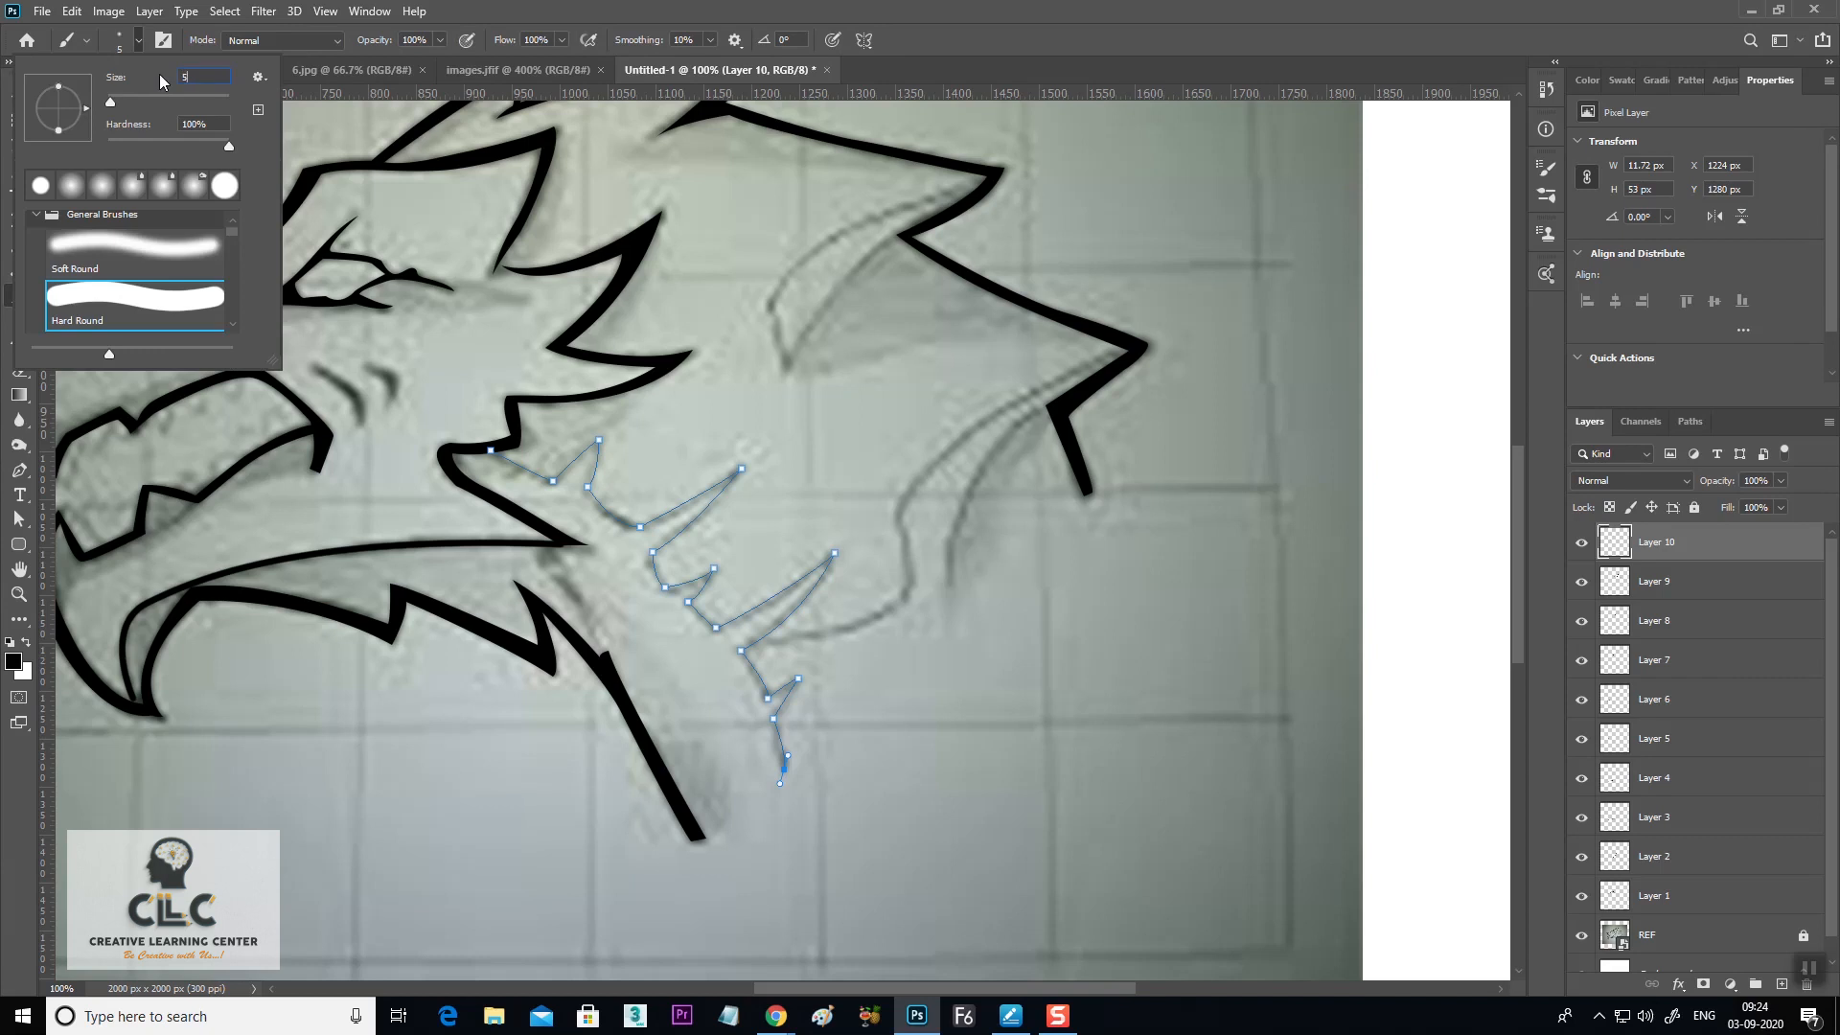
key("Return")
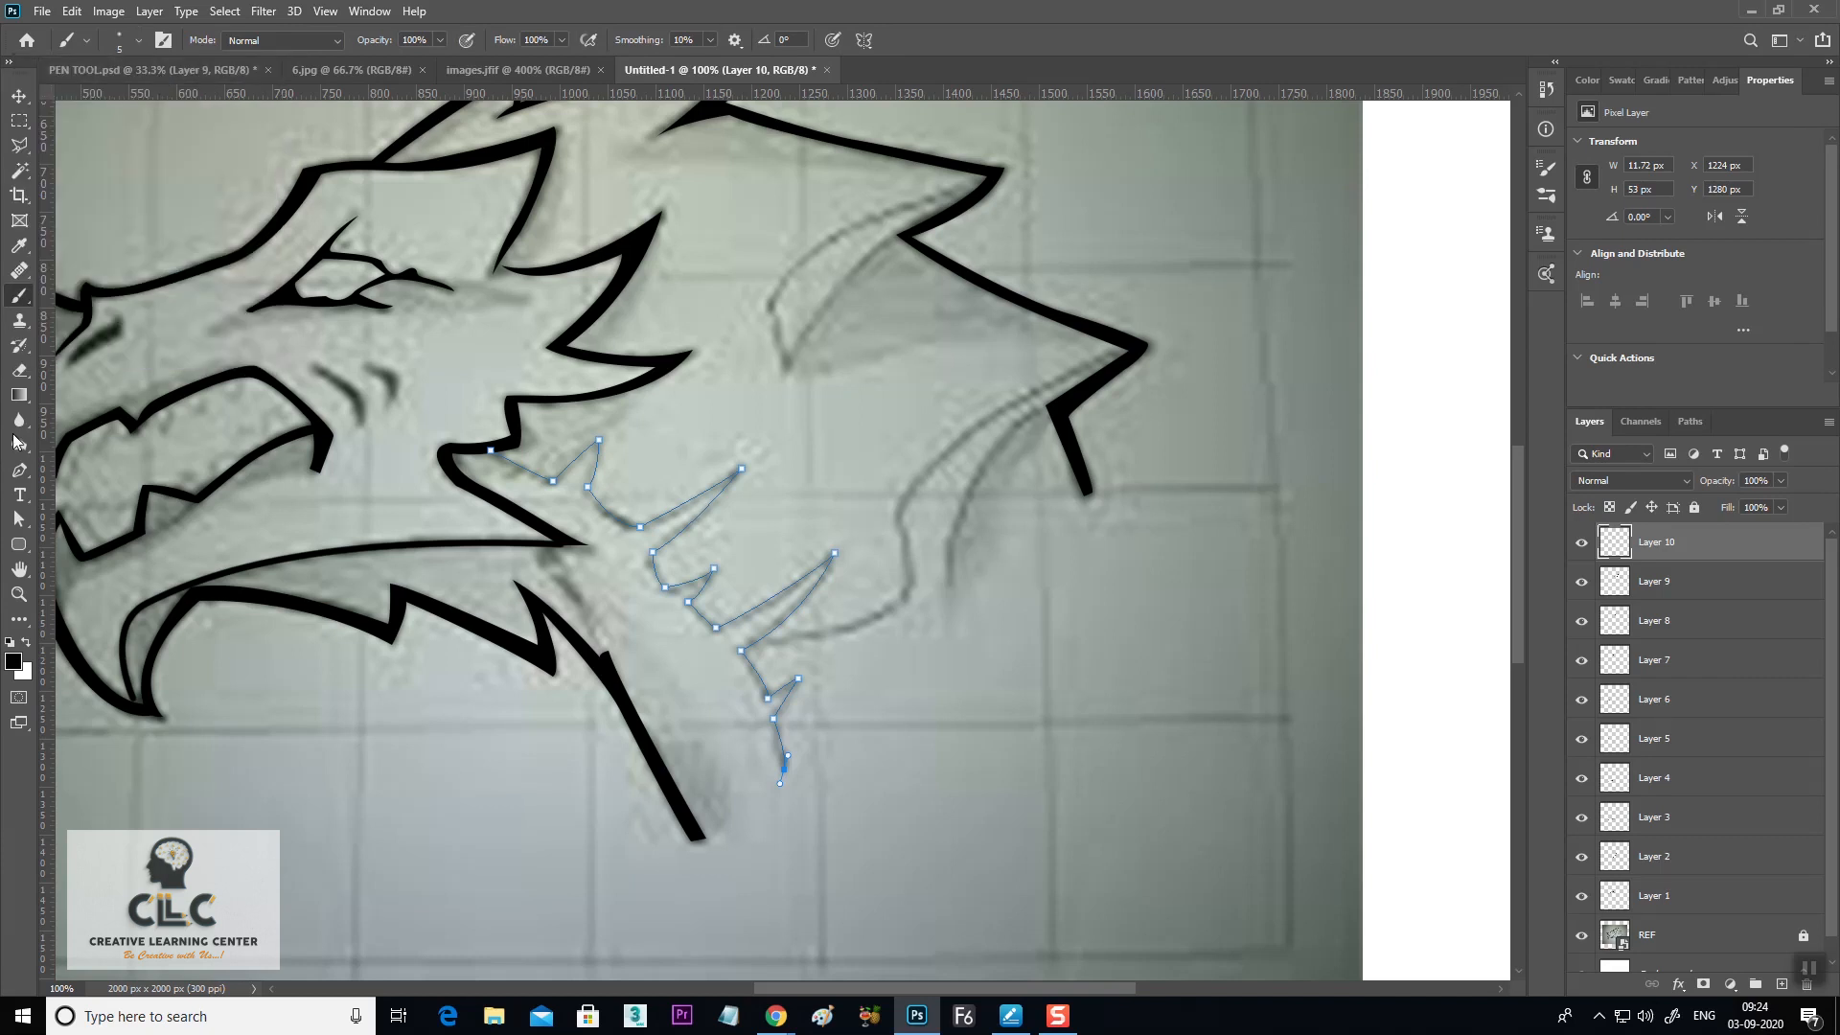
left_click(19, 470)
right_click(704, 491)
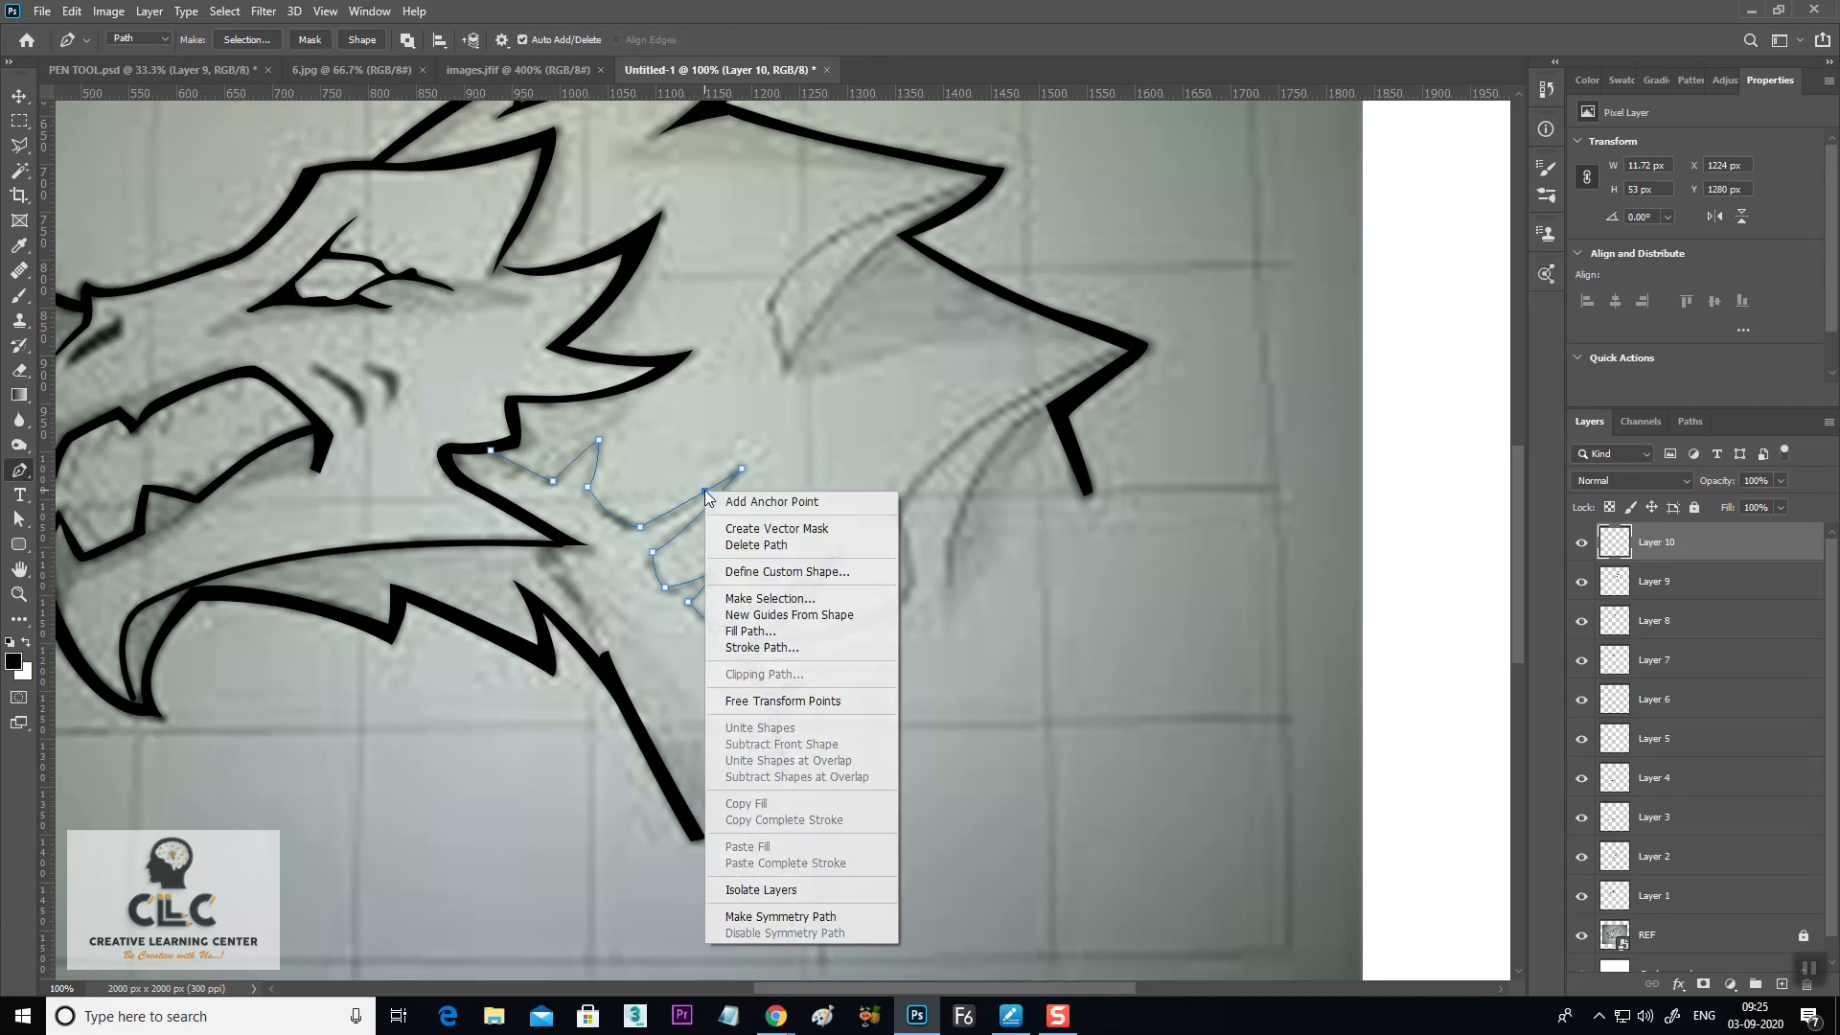
left_click(762, 647)
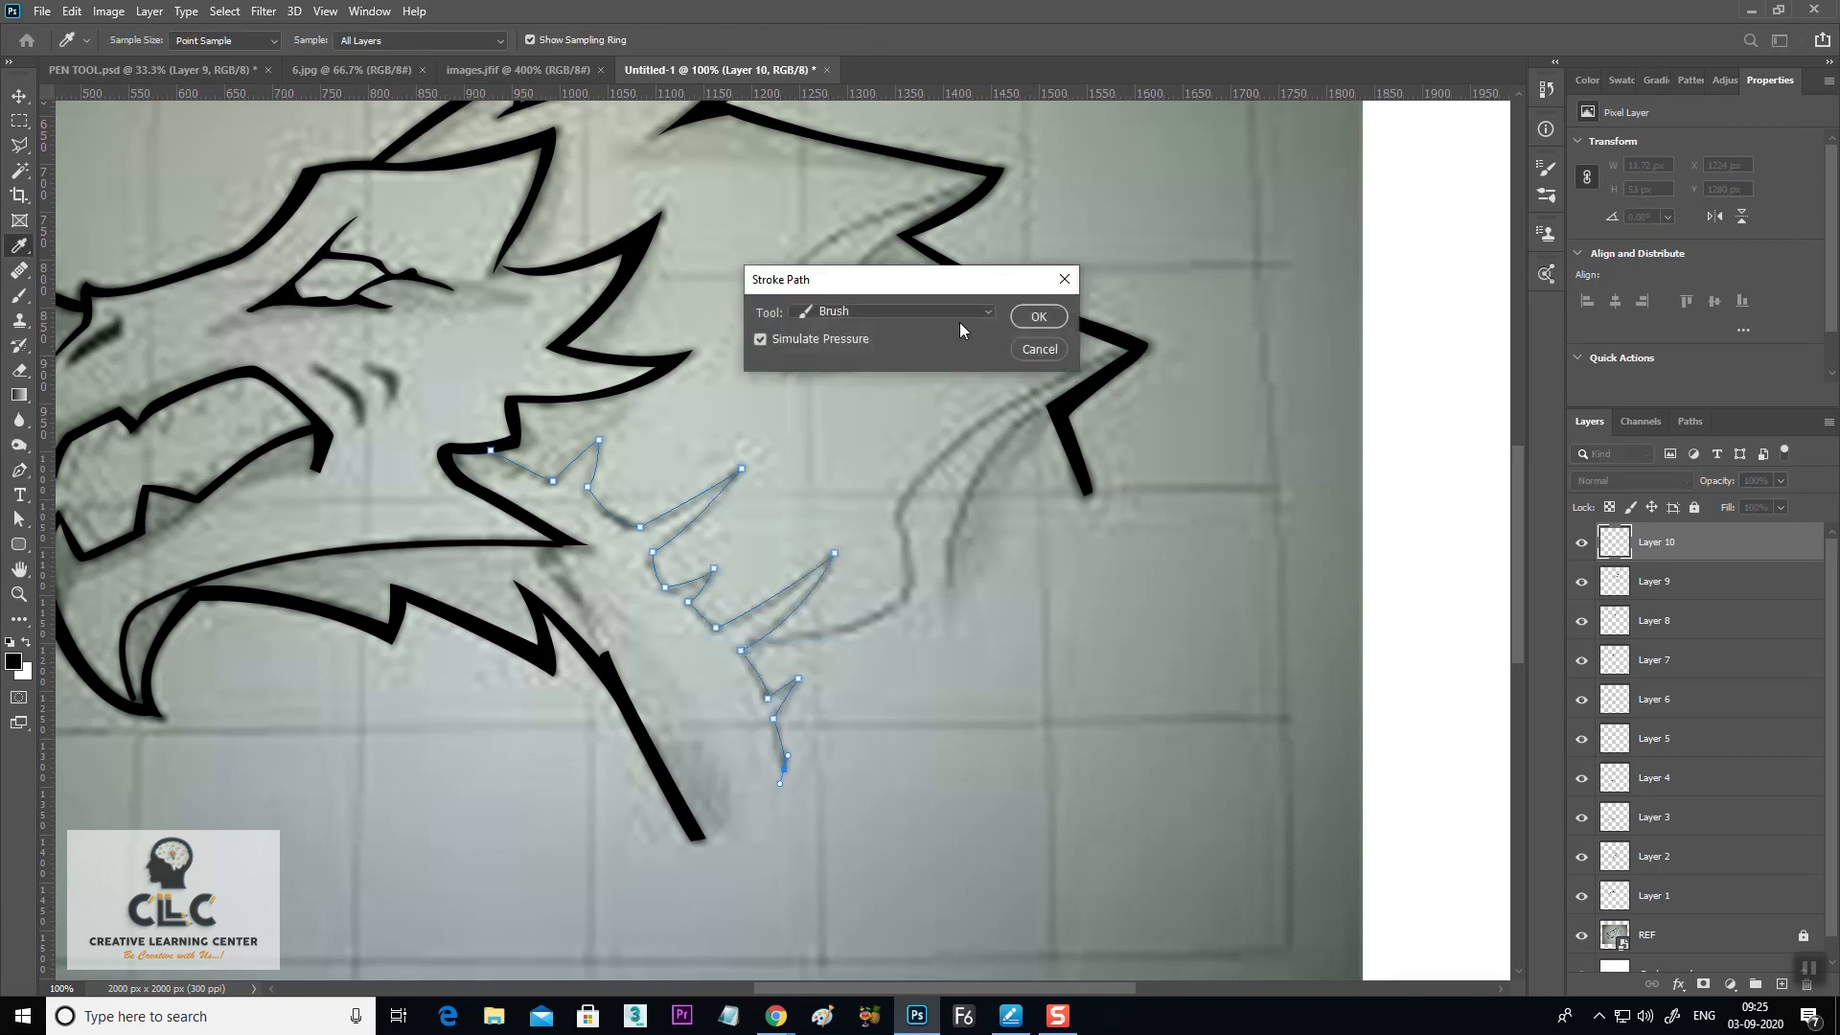
left_click(1037, 318)
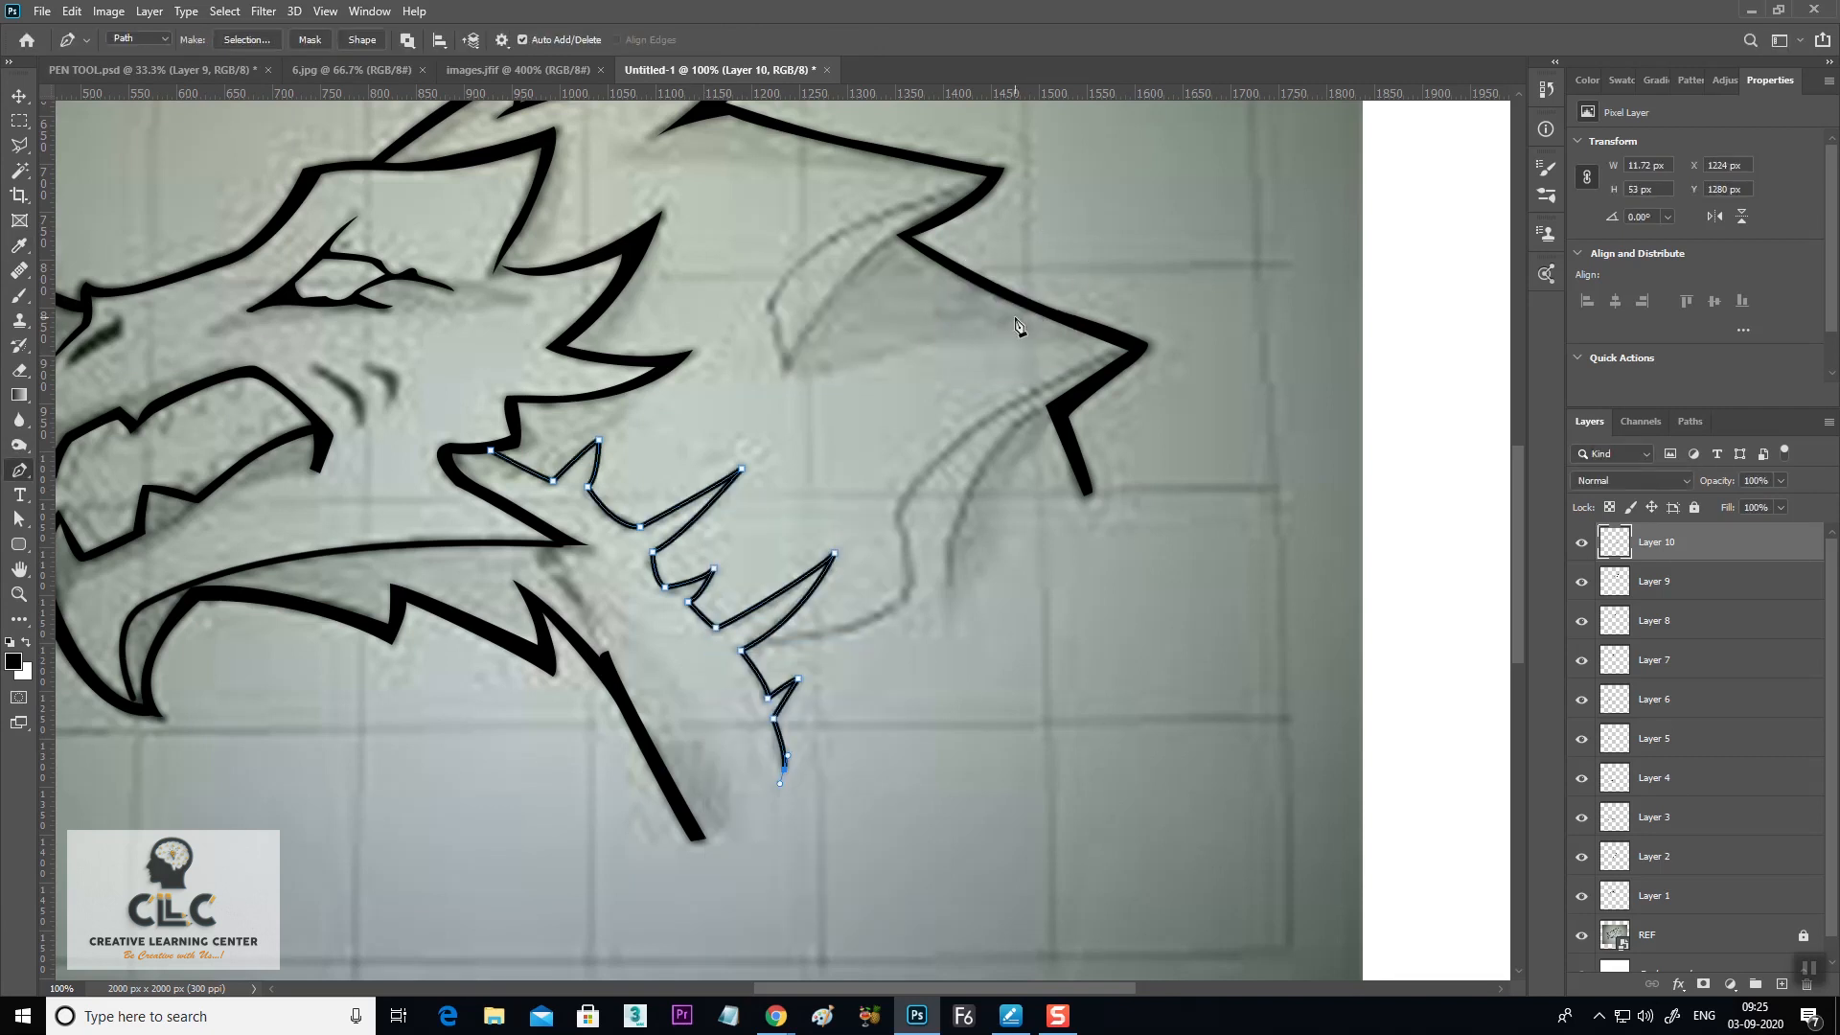
left_click_drag(1191, 614, 1030, 661)
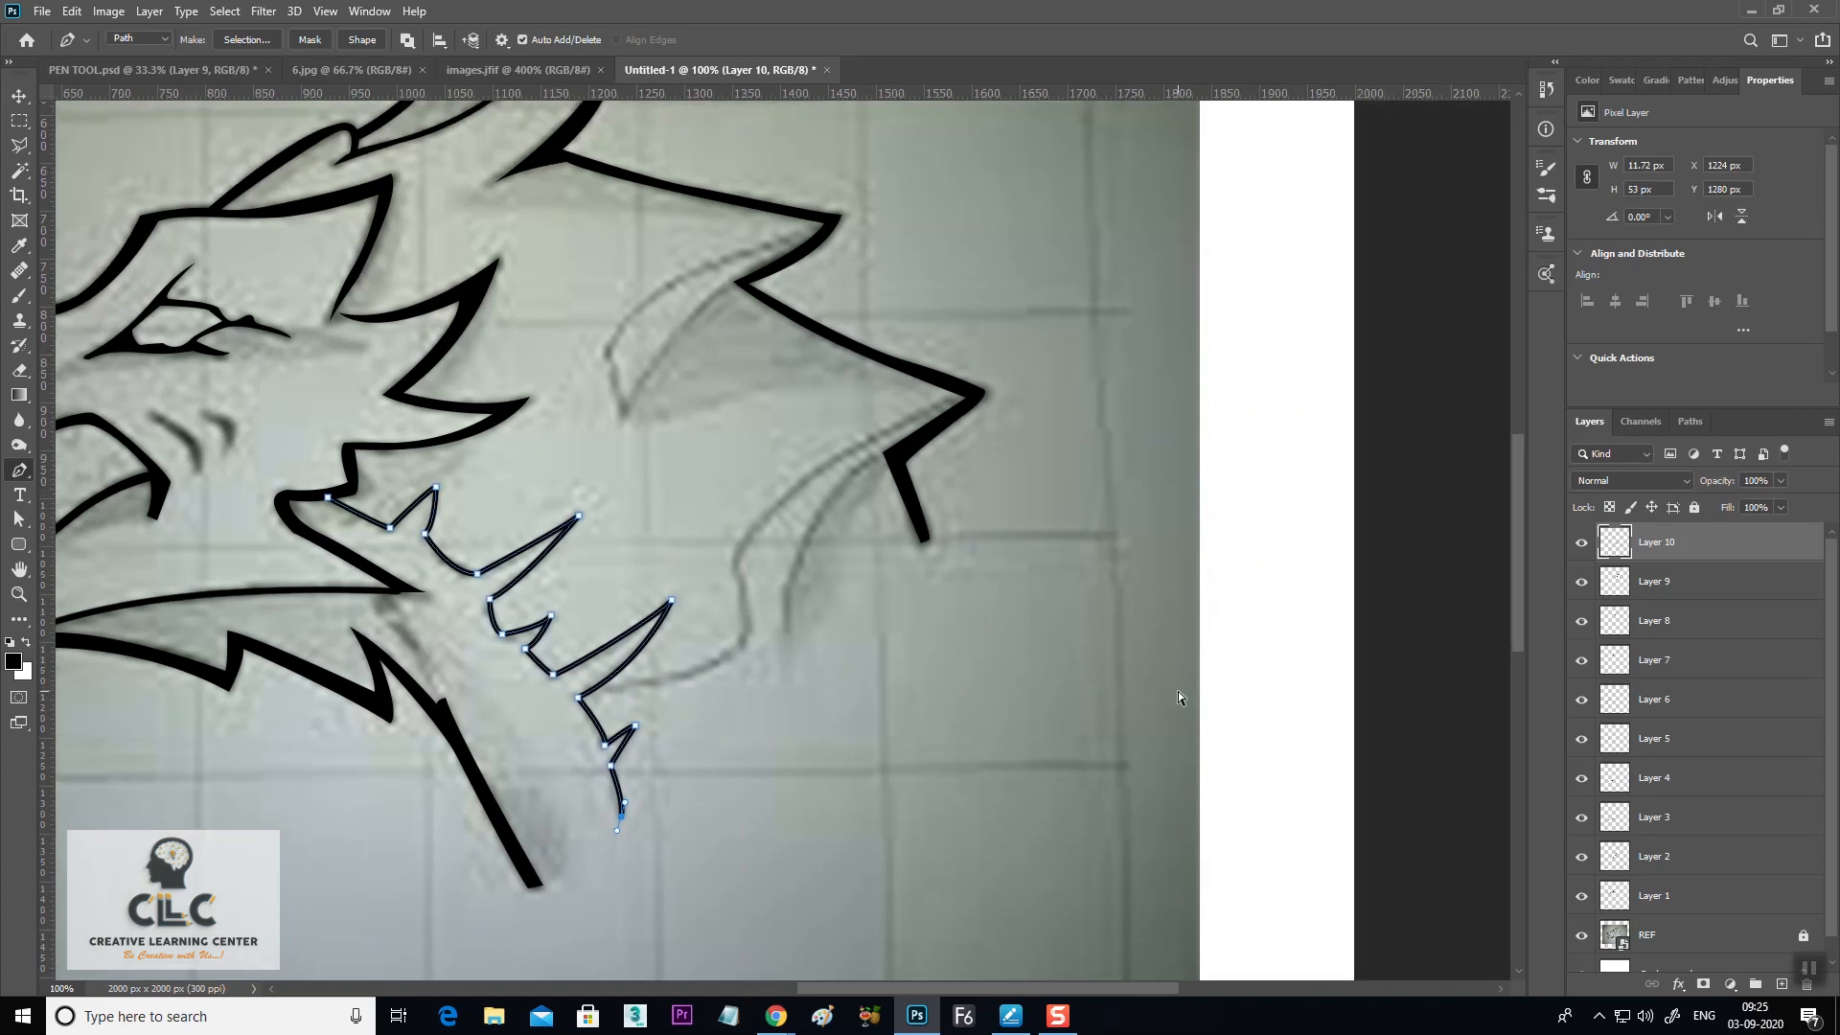
key("ctrl+Return")
key("alt+BackSpace")
key("ctrl+d")
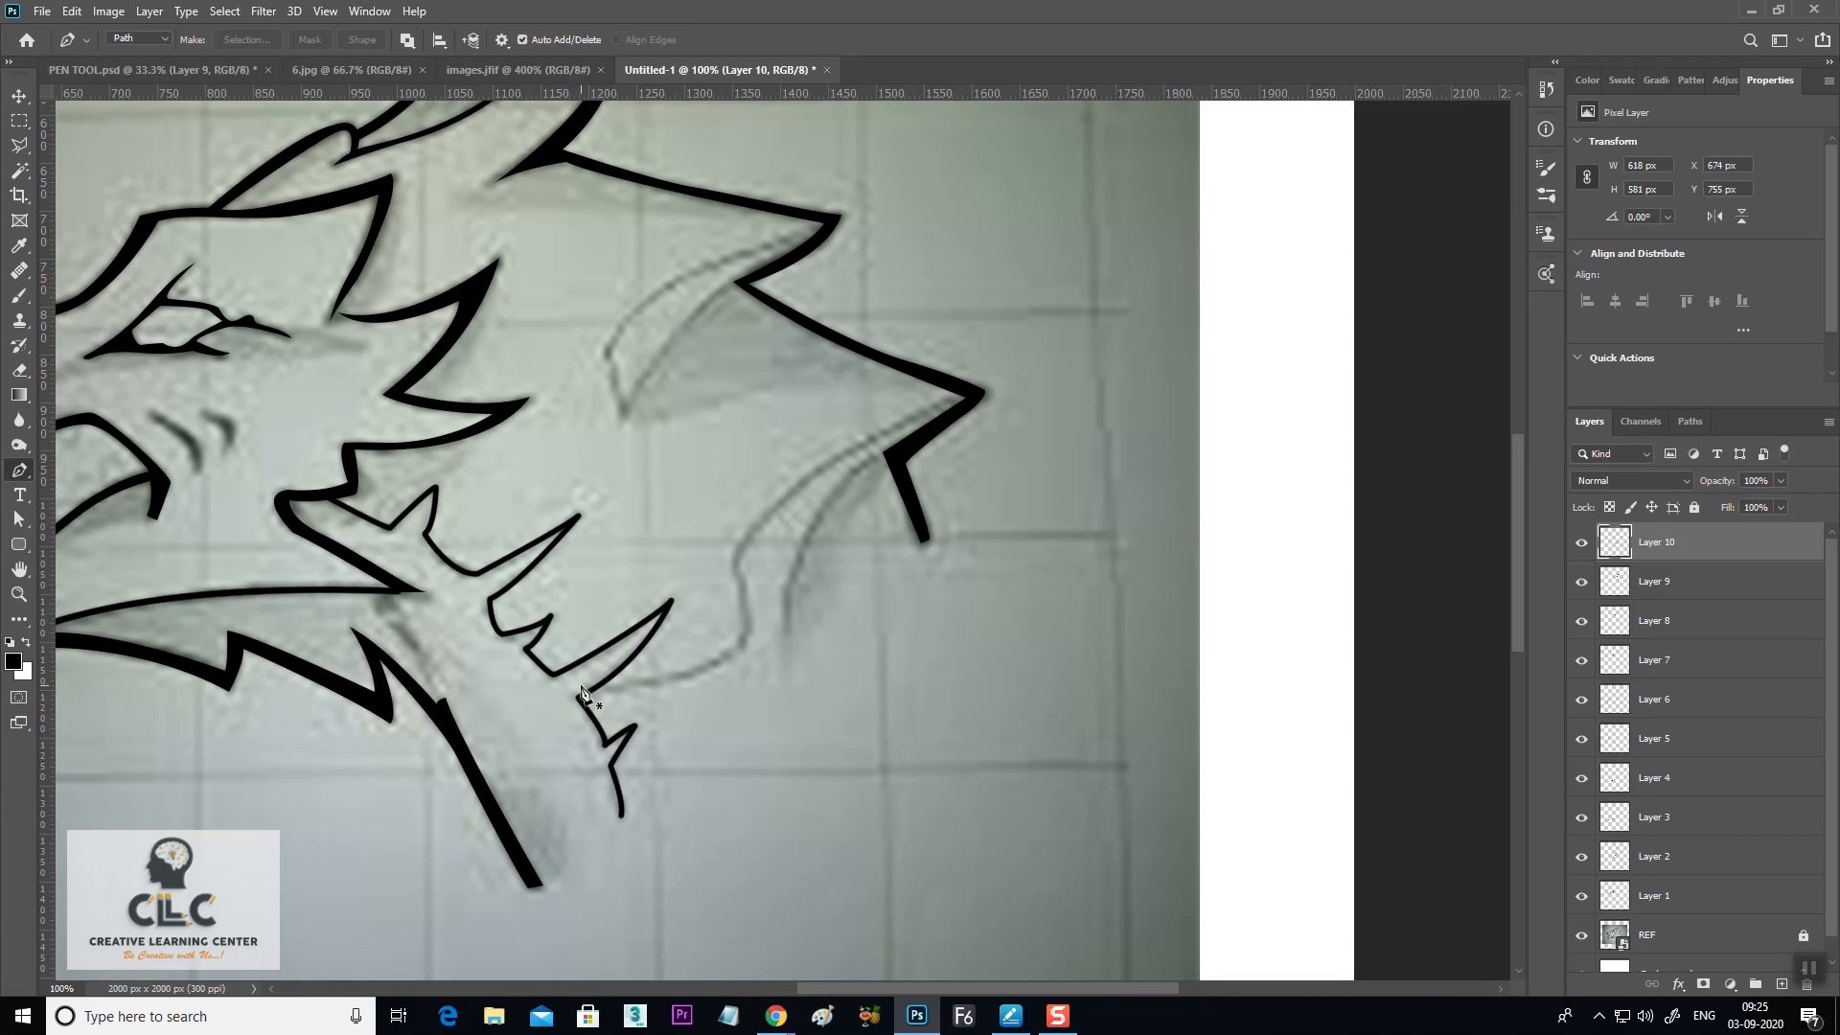
Trace the lower fin's curved fold from the long neck spike up to the outermost tip and back down along the inner sketch line
left_click(601, 687)
left_click_drag(746, 634, 748, 530)
left_click_drag(962, 394, 1050, 377)
left_click(963, 396, "alt")
left_click_drag(826, 510, 801, 556)
left_click_drag(781, 635, 774, 714)
key("ctrl+z")
left_click_drag(790, 581, 776, 682)
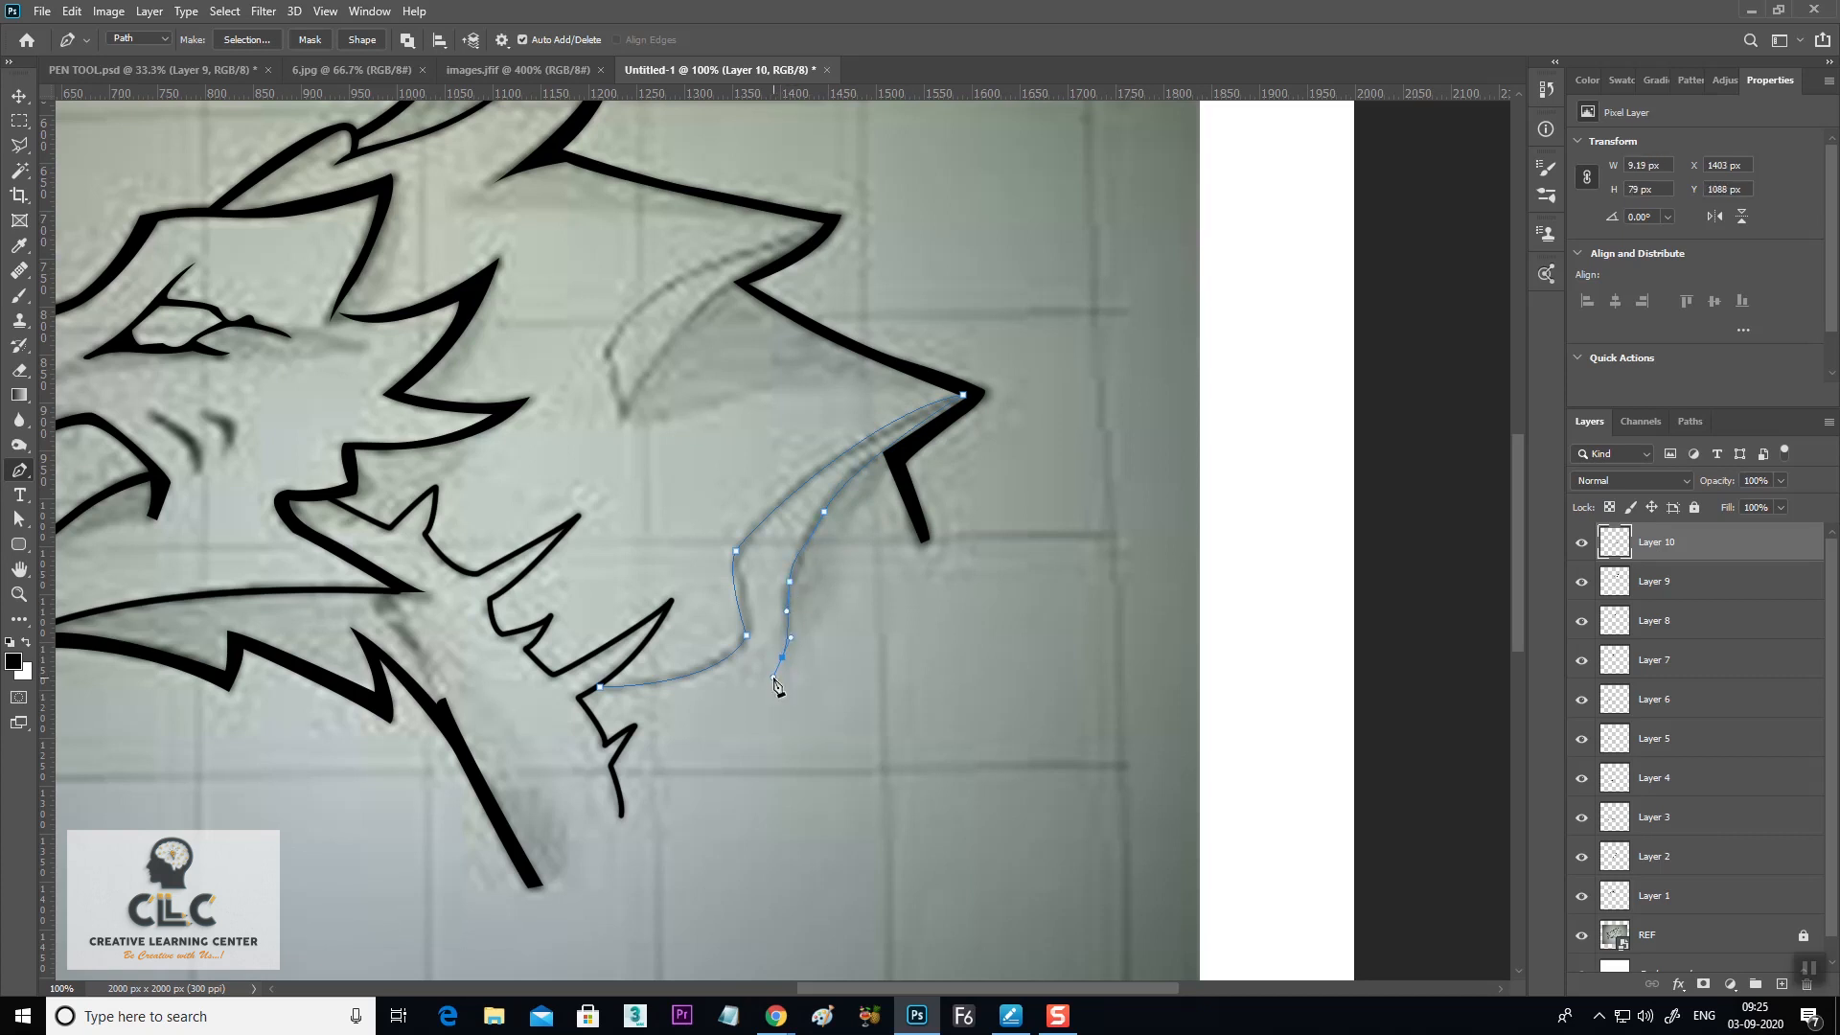
Stroke the lower fin fold path with the Brush and Simulate Pressure on a new layer, and dismiss the path
left_click(1781, 984)
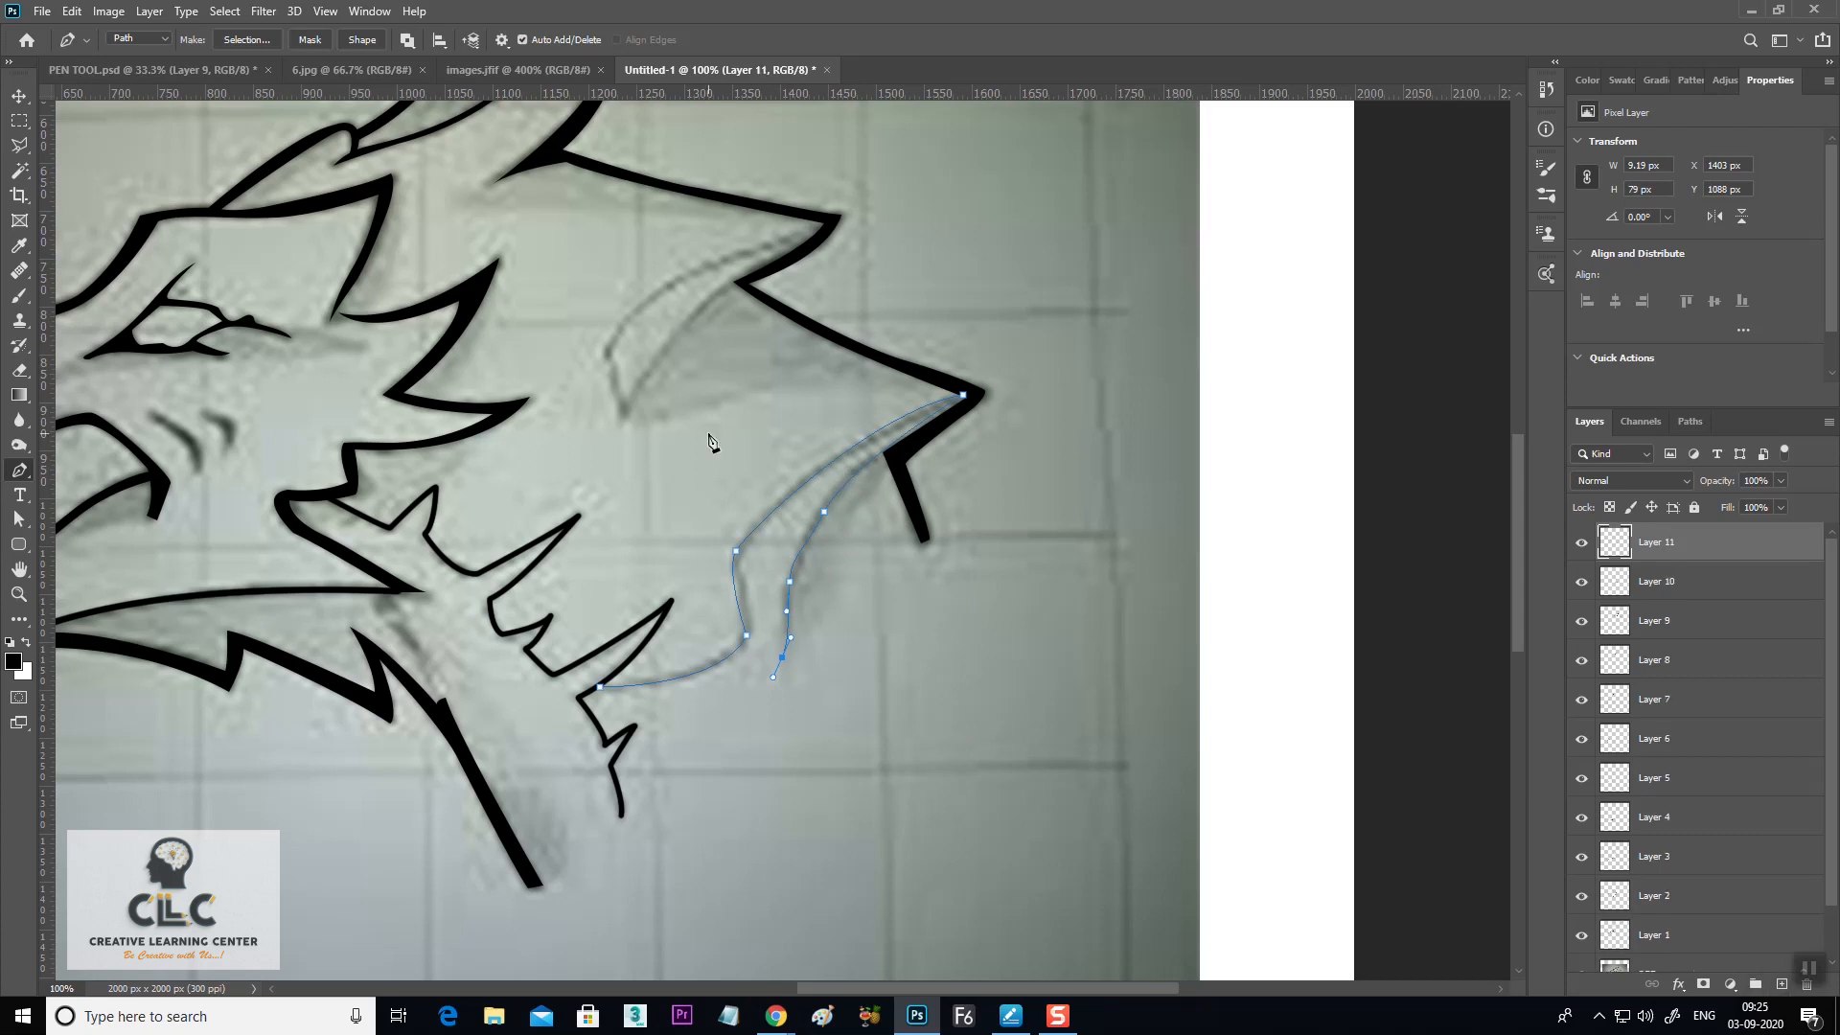
right_click(841, 460)
left_click(896, 616)
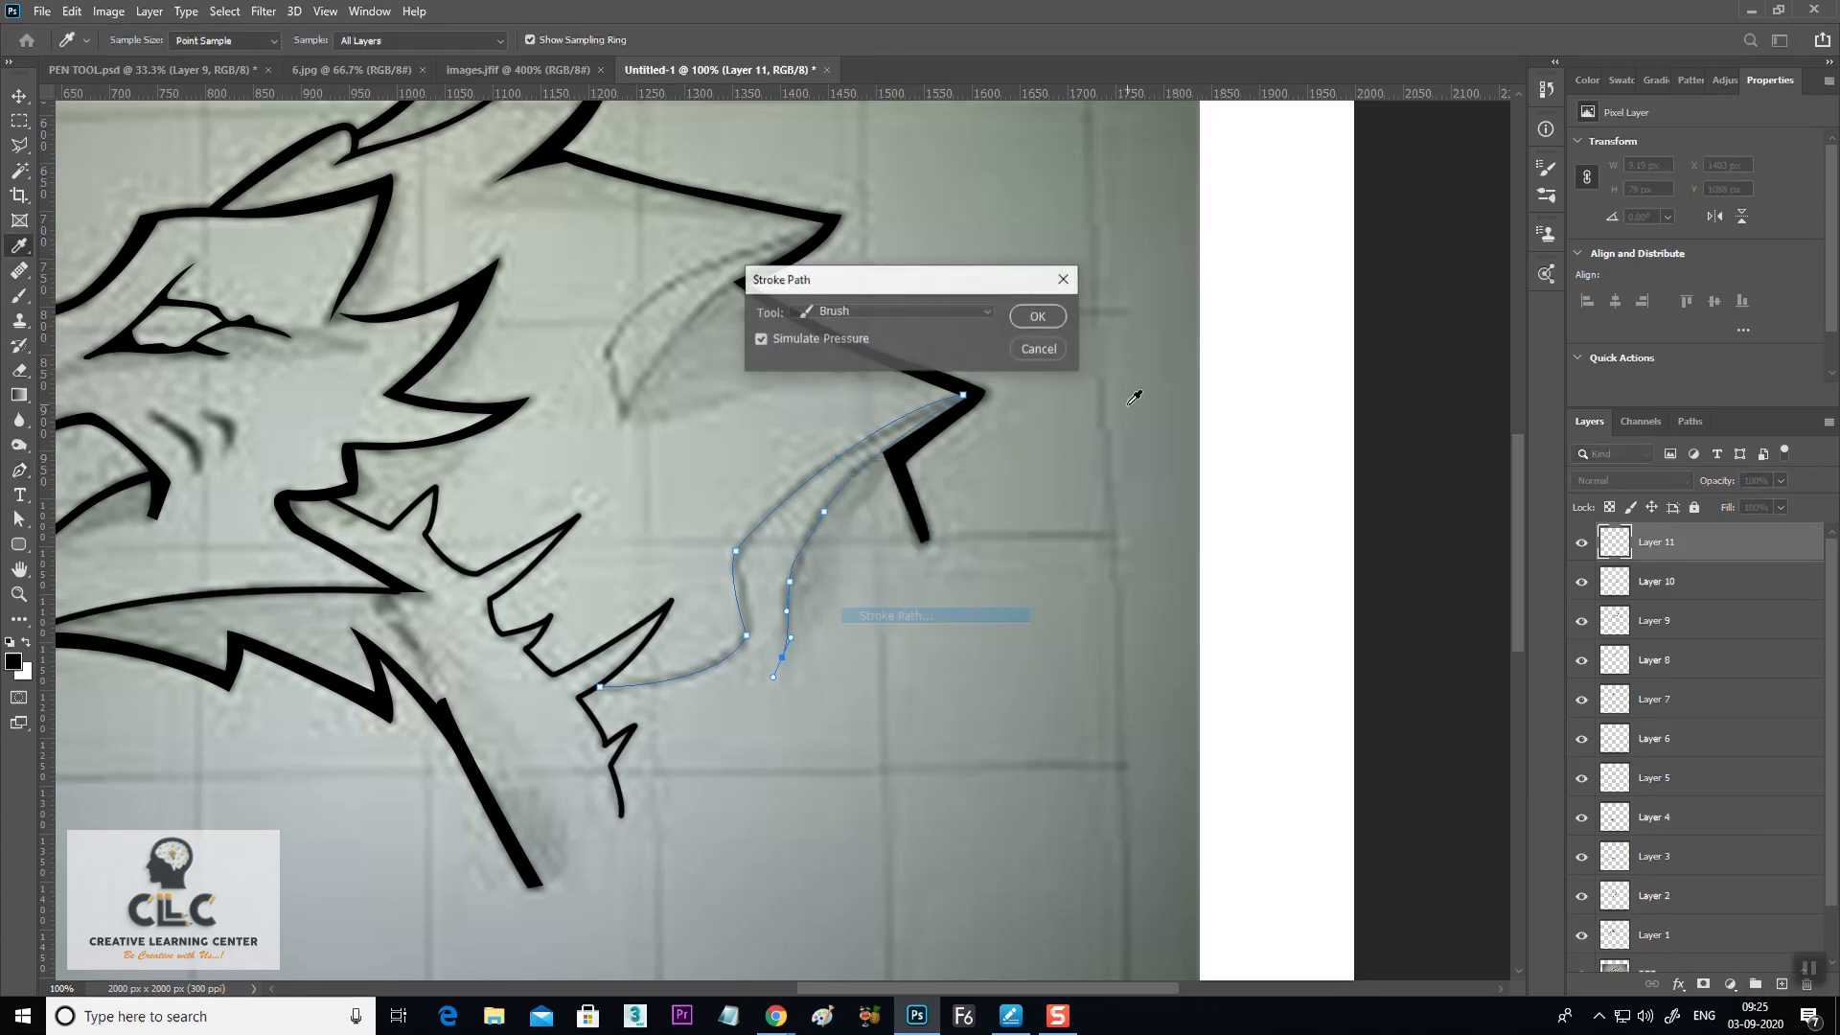
left_click(1046, 318)
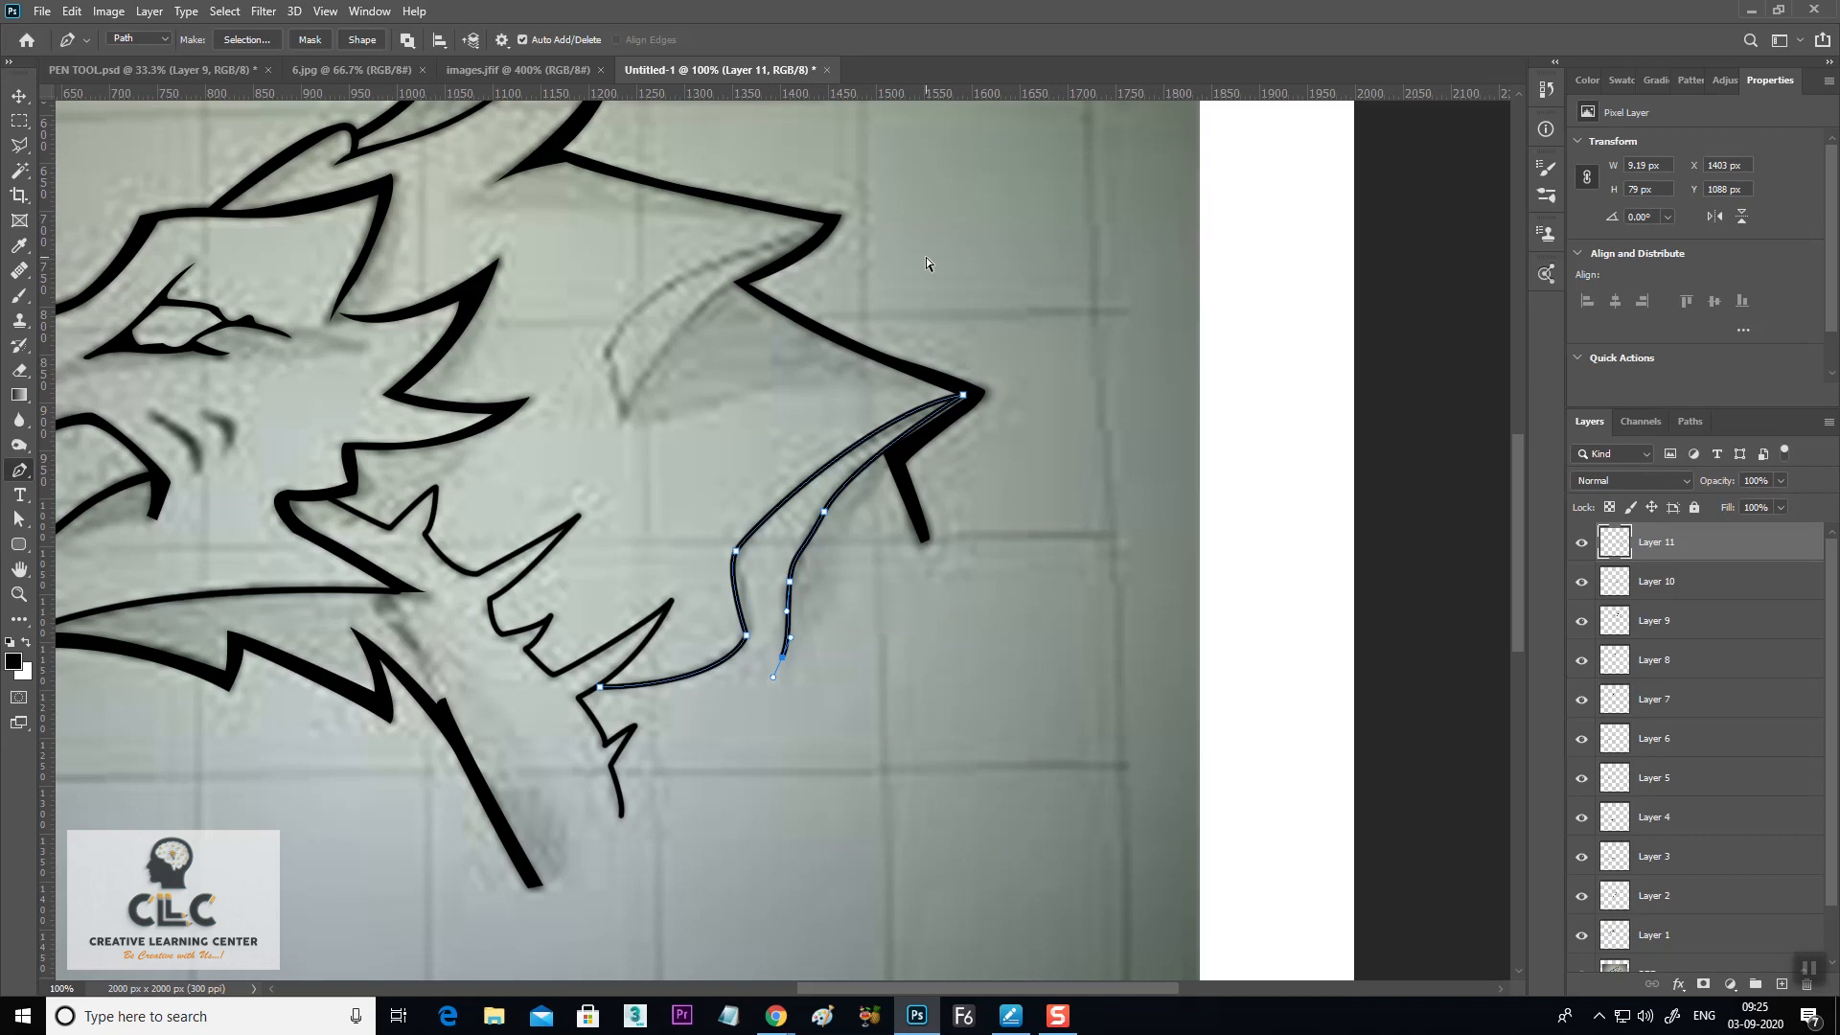
key("Return")
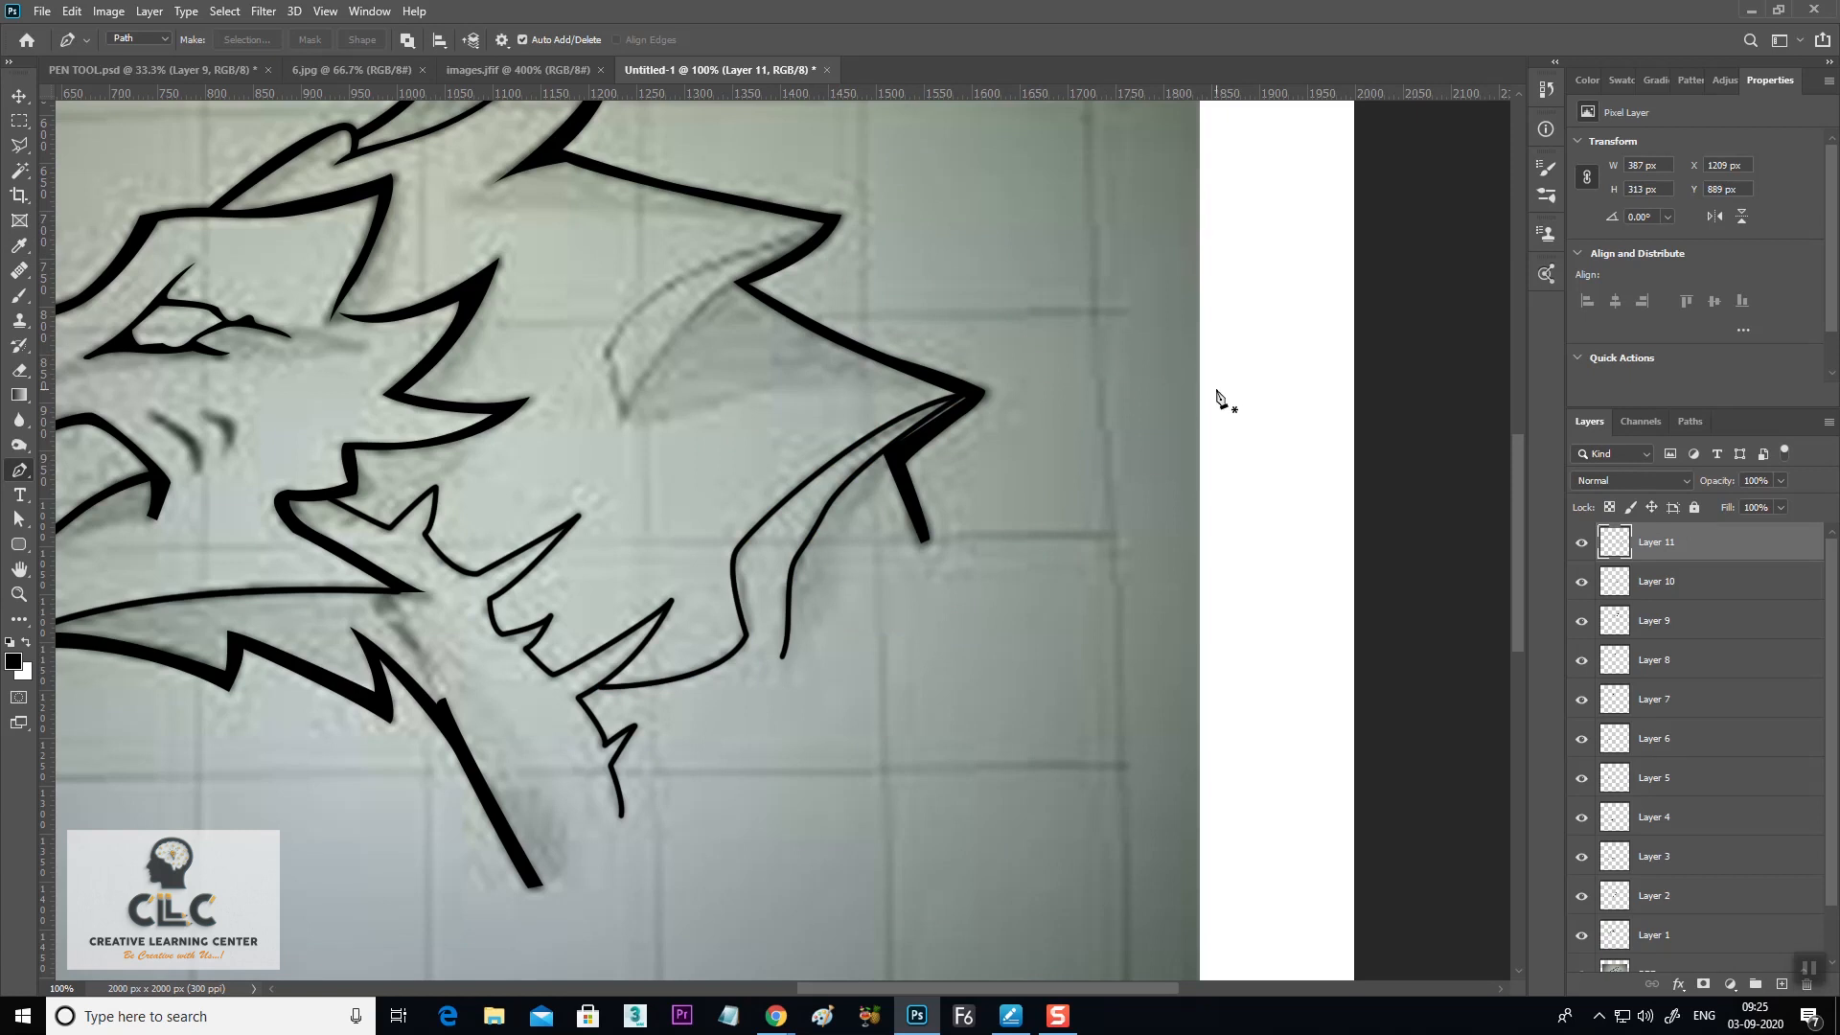
Trace the upper fin's curved fold from the upper spike's tip around its lower point to the notch below the spike
left_click_drag(936, 296, 999, 390)
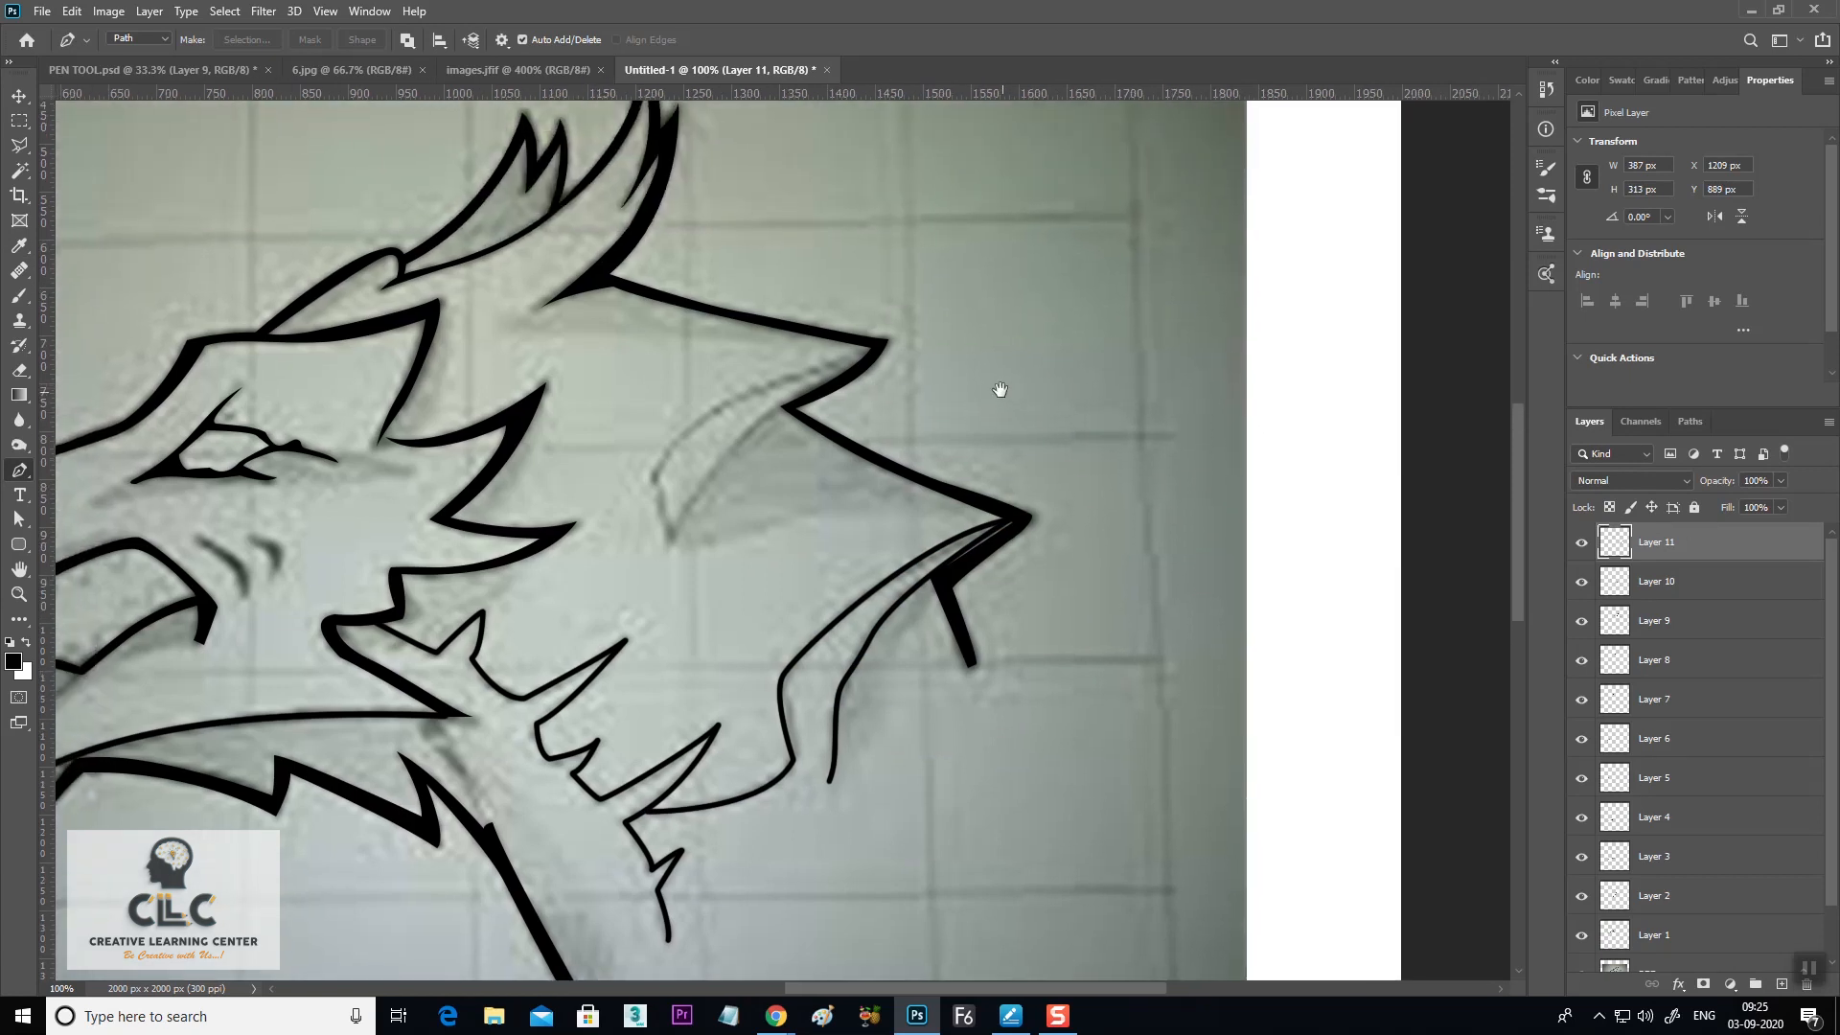
left_click(869, 347)
left_click_drag(713, 408, 665, 432)
left_click(652, 474)
left_click(671, 539)
left_click_drag(786, 407, 881, 316)
left_click(786, 406, "alt")
Stroke the upper fin fold path with the Brush and Simulate Pressure on a new layer, and clear the path and selection
left_click(1781, 985)
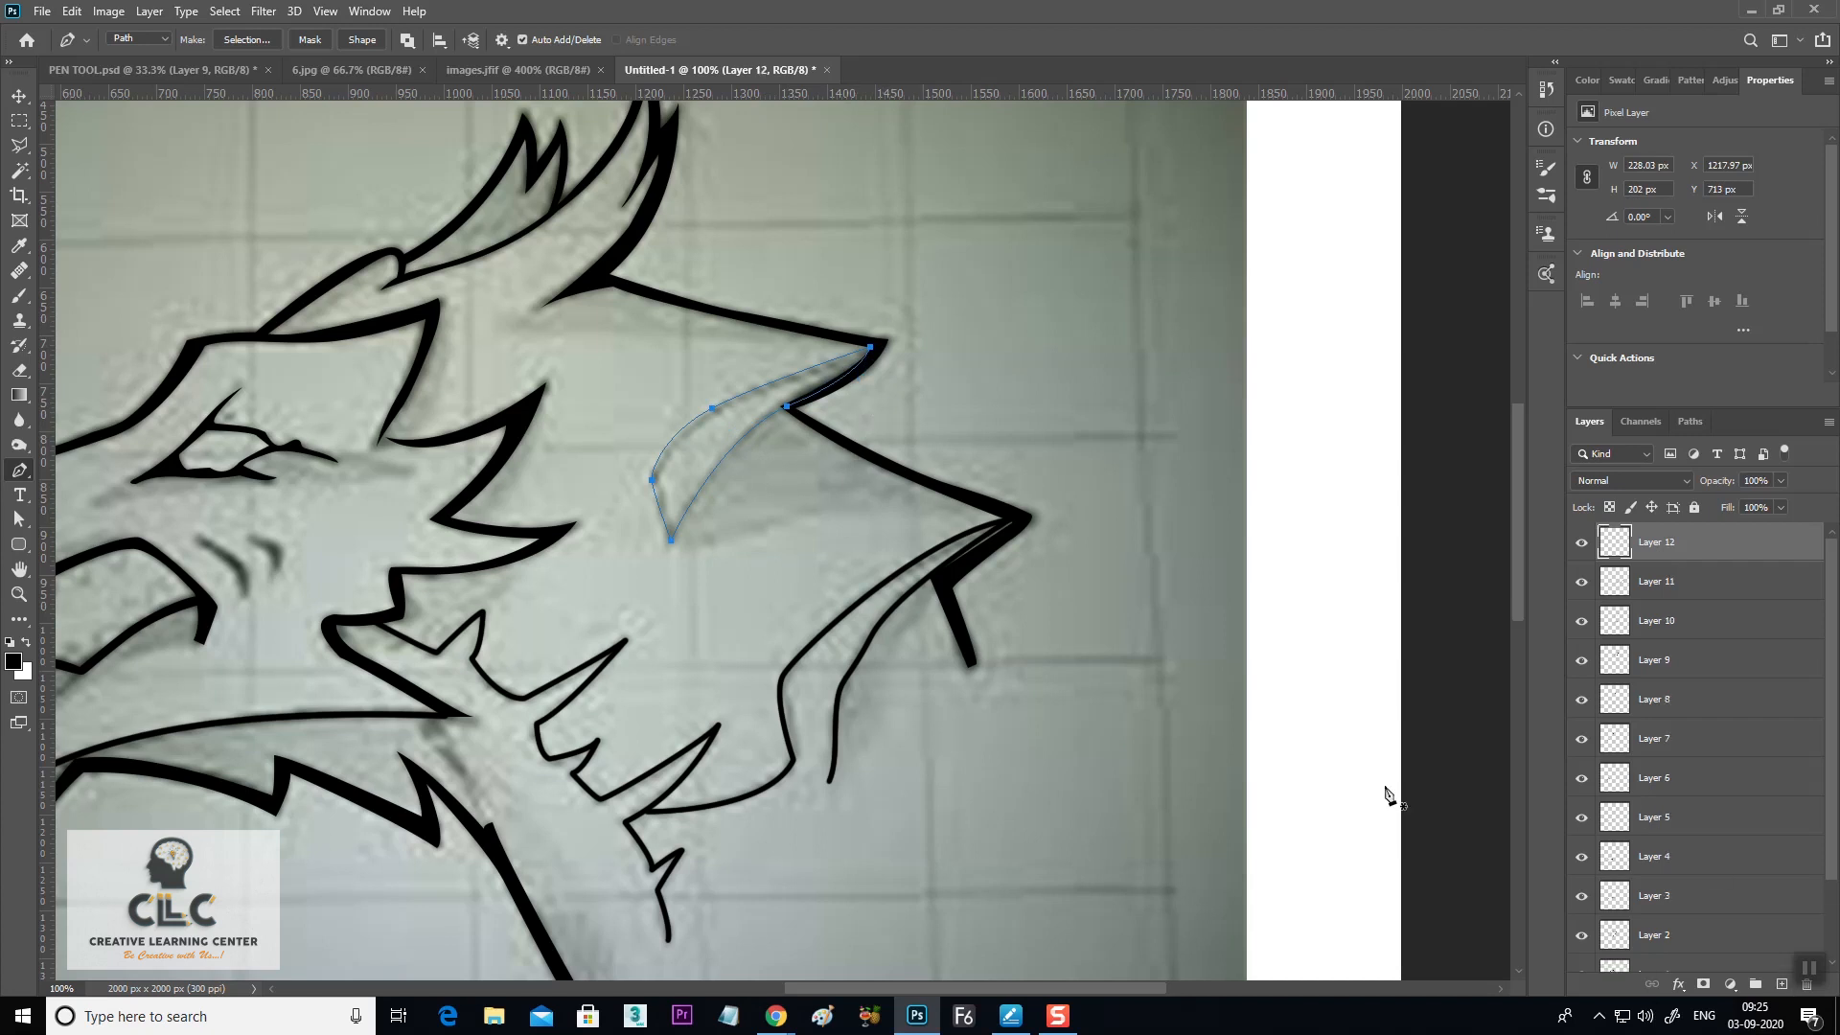
right_click(743, 442)
left_click(800, 598)
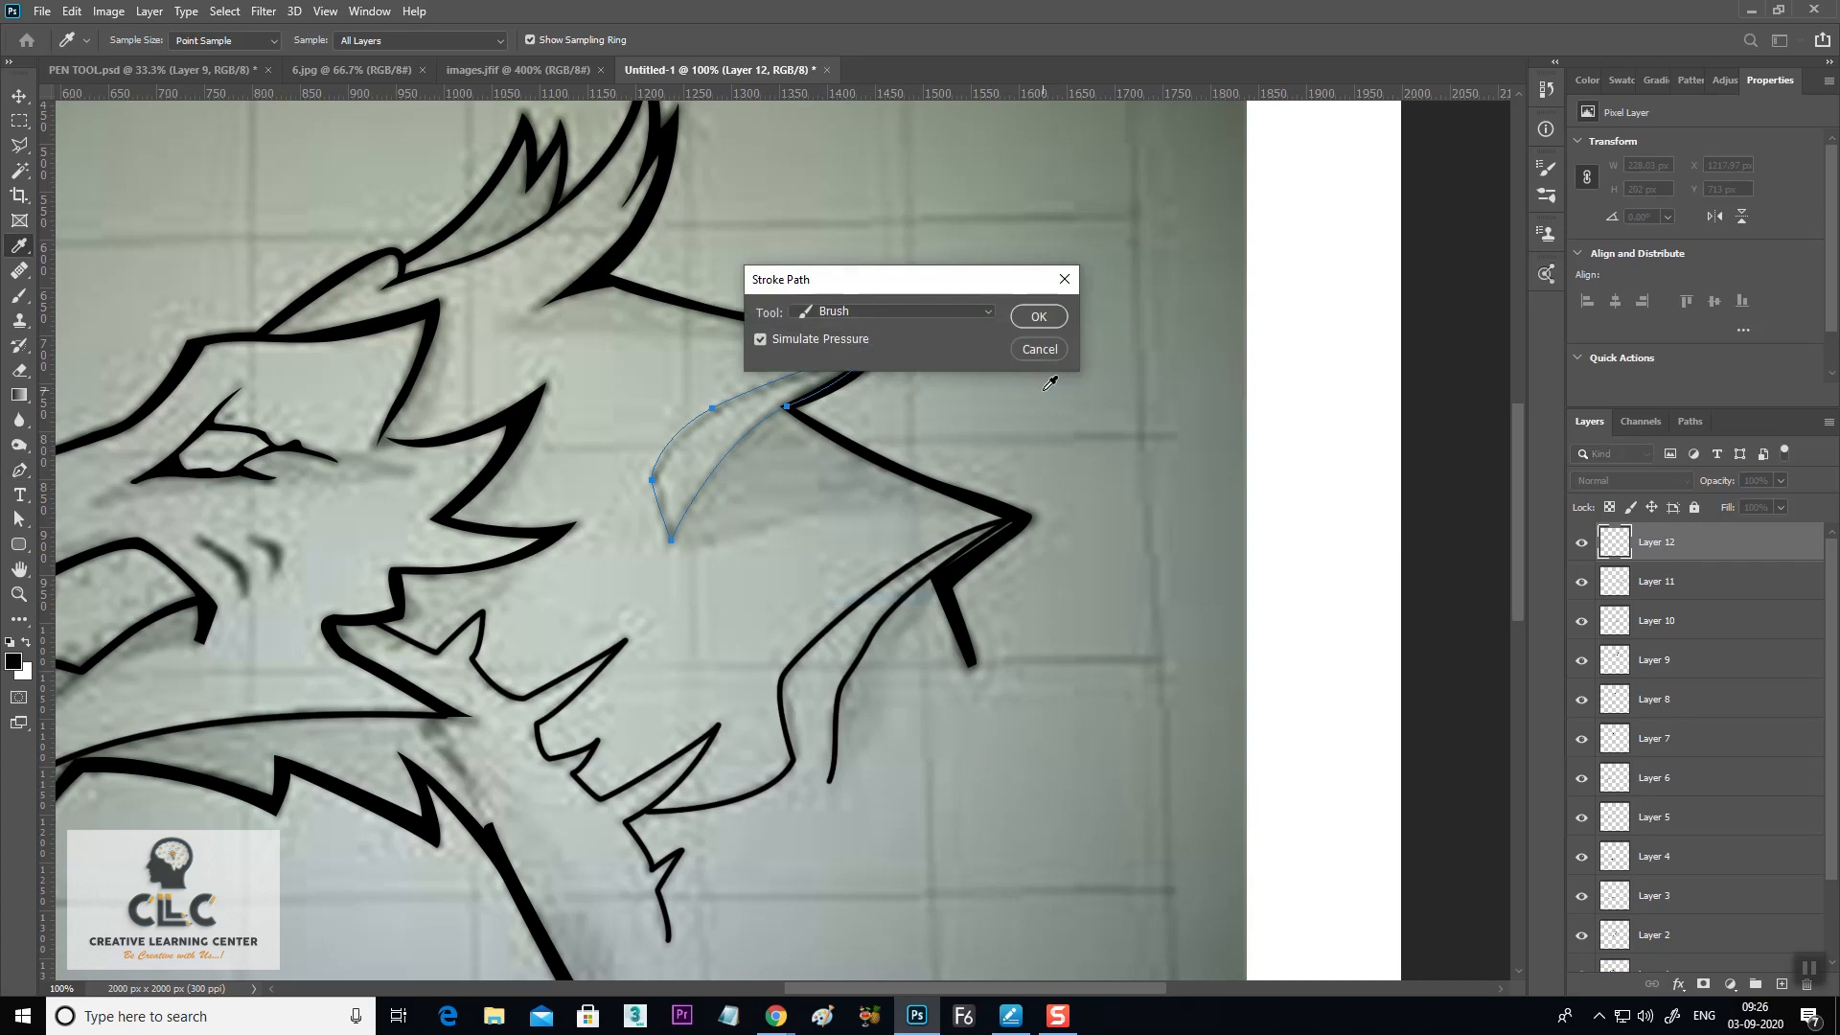
left_click(1027, 317)
left_click(19, 96)
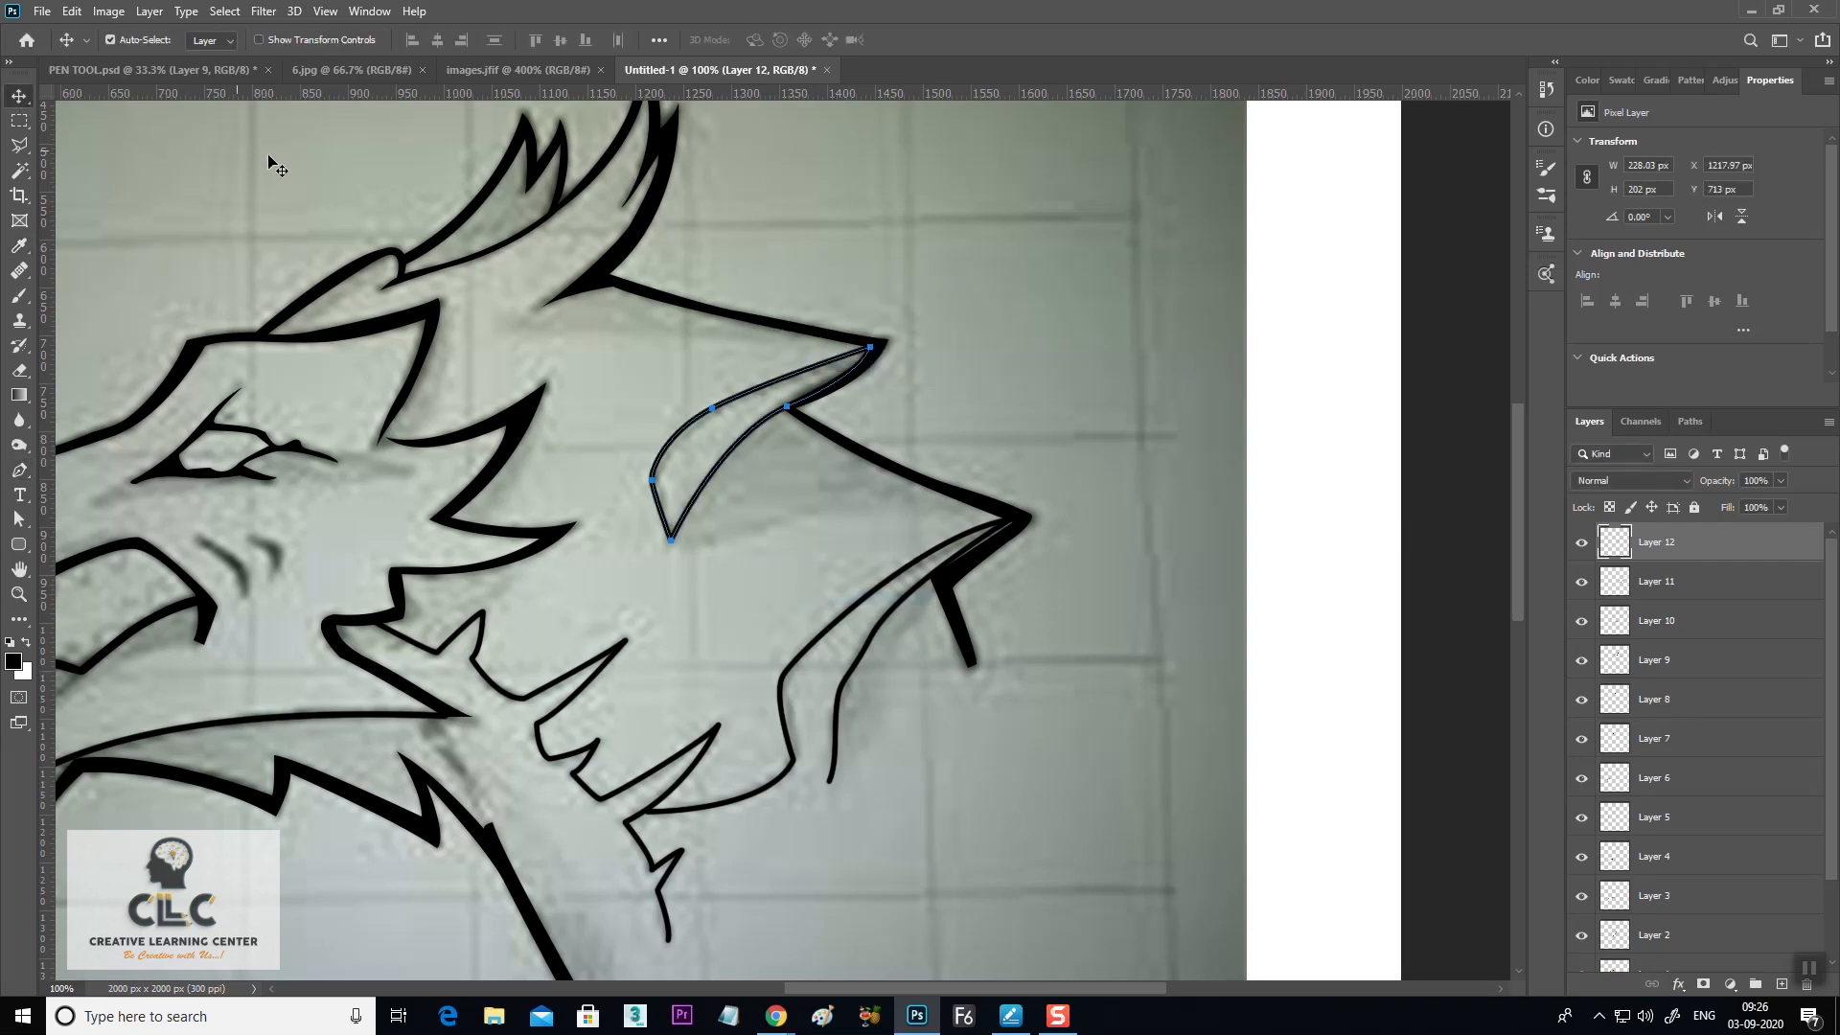
key("ctrl+Return")
key("ctrl+d")
key("ctrl+minus")
key("ctrl+plus")
Trace the dark nostril mark behind the nose horn as a closed path with a curved upper edge
left_click_drag(550, 488, 911, 383)
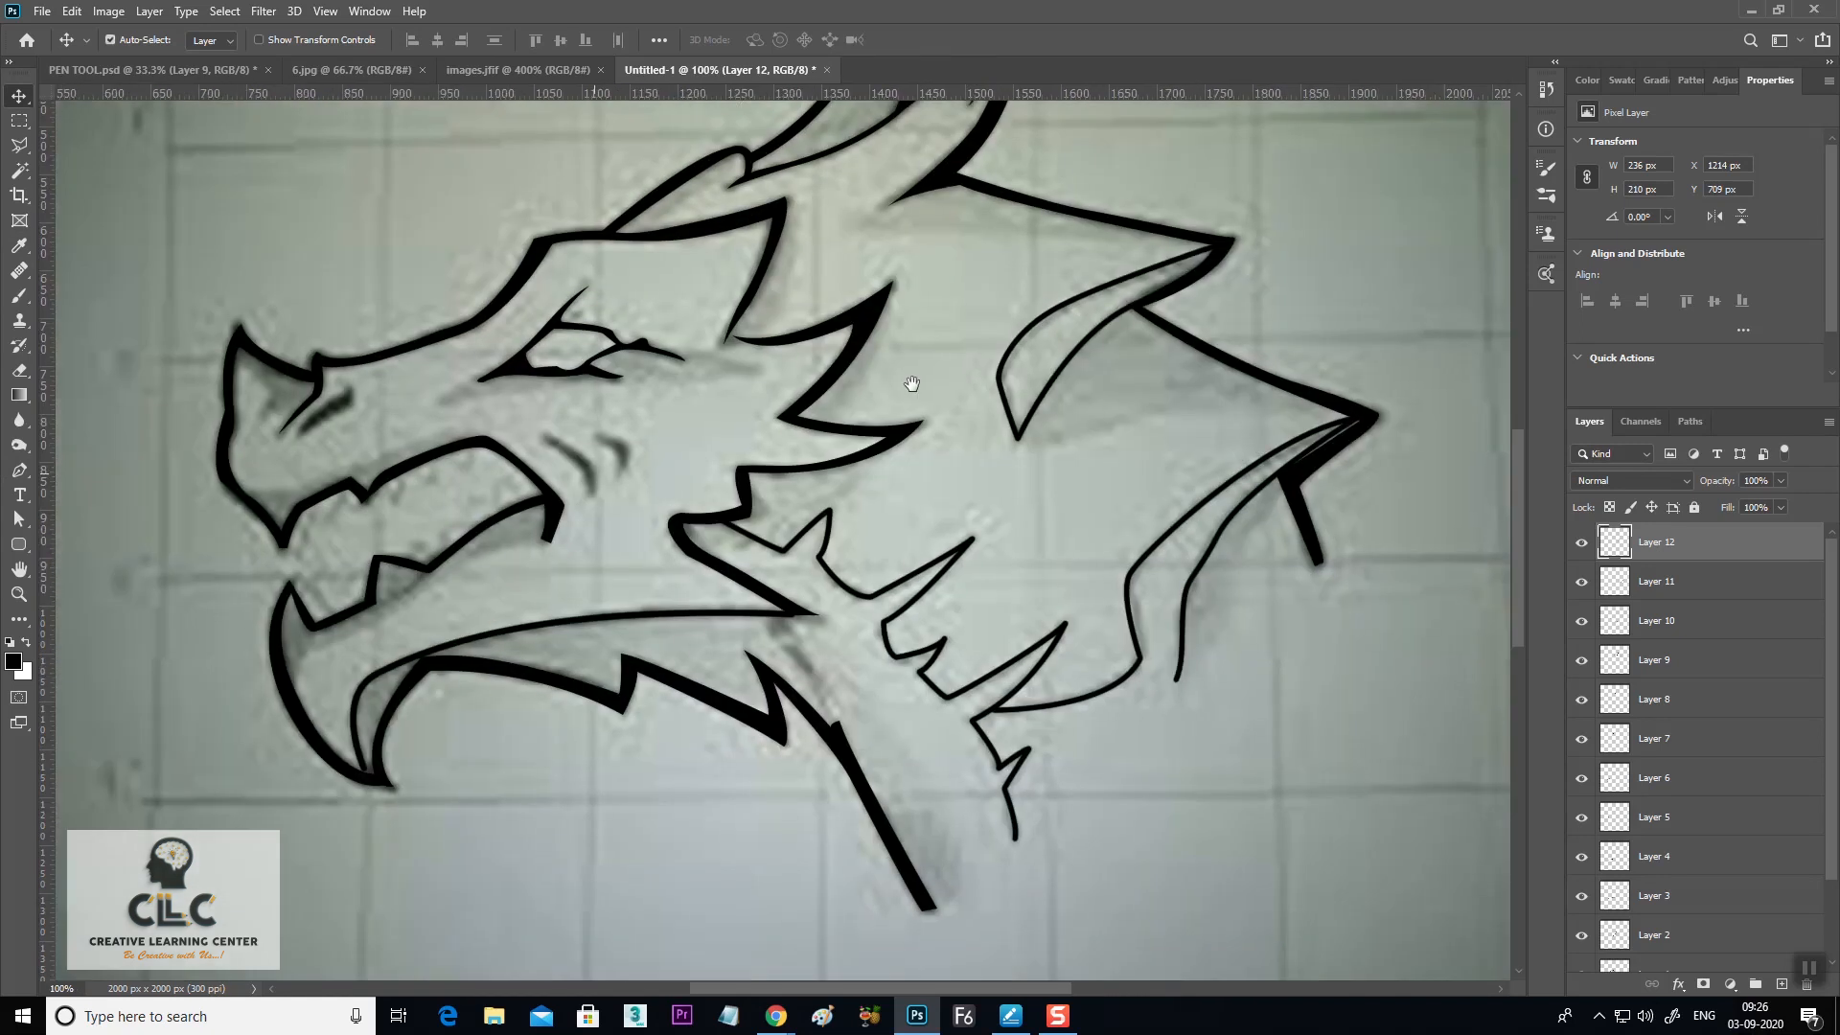
left_click_drag(635, 436, 714, 436)
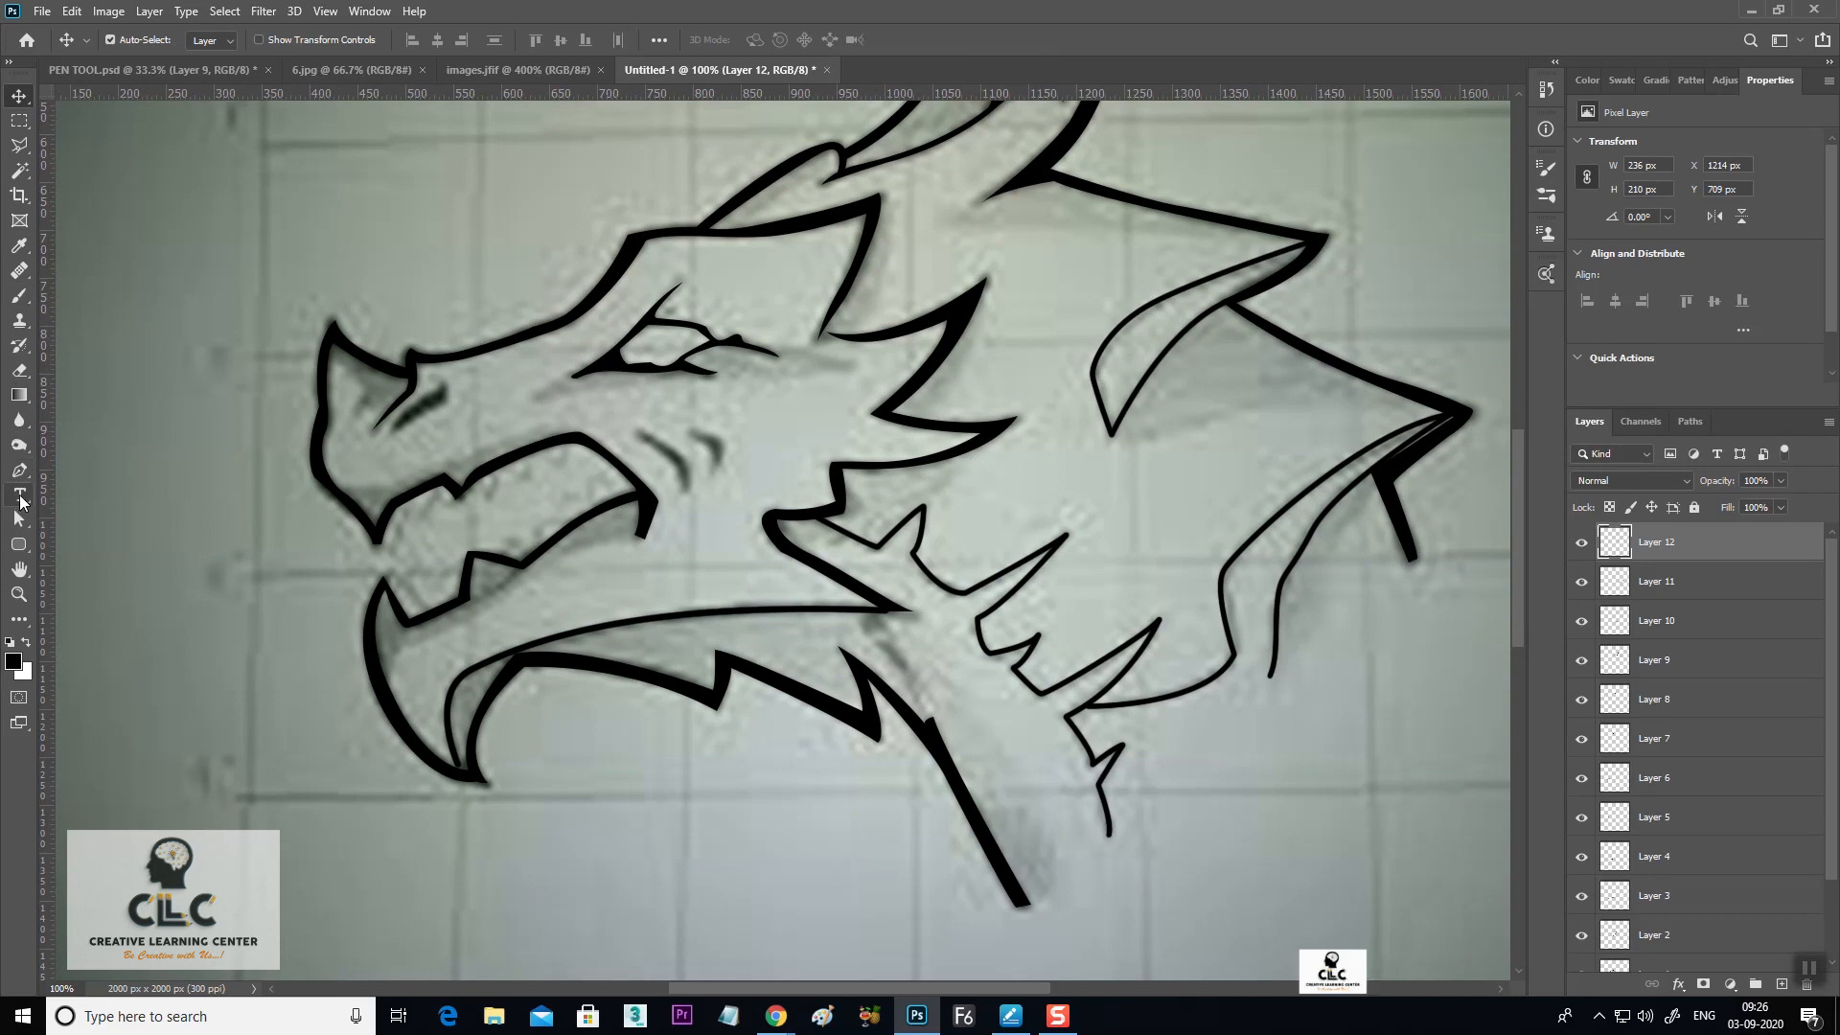
left_click(19, 470)
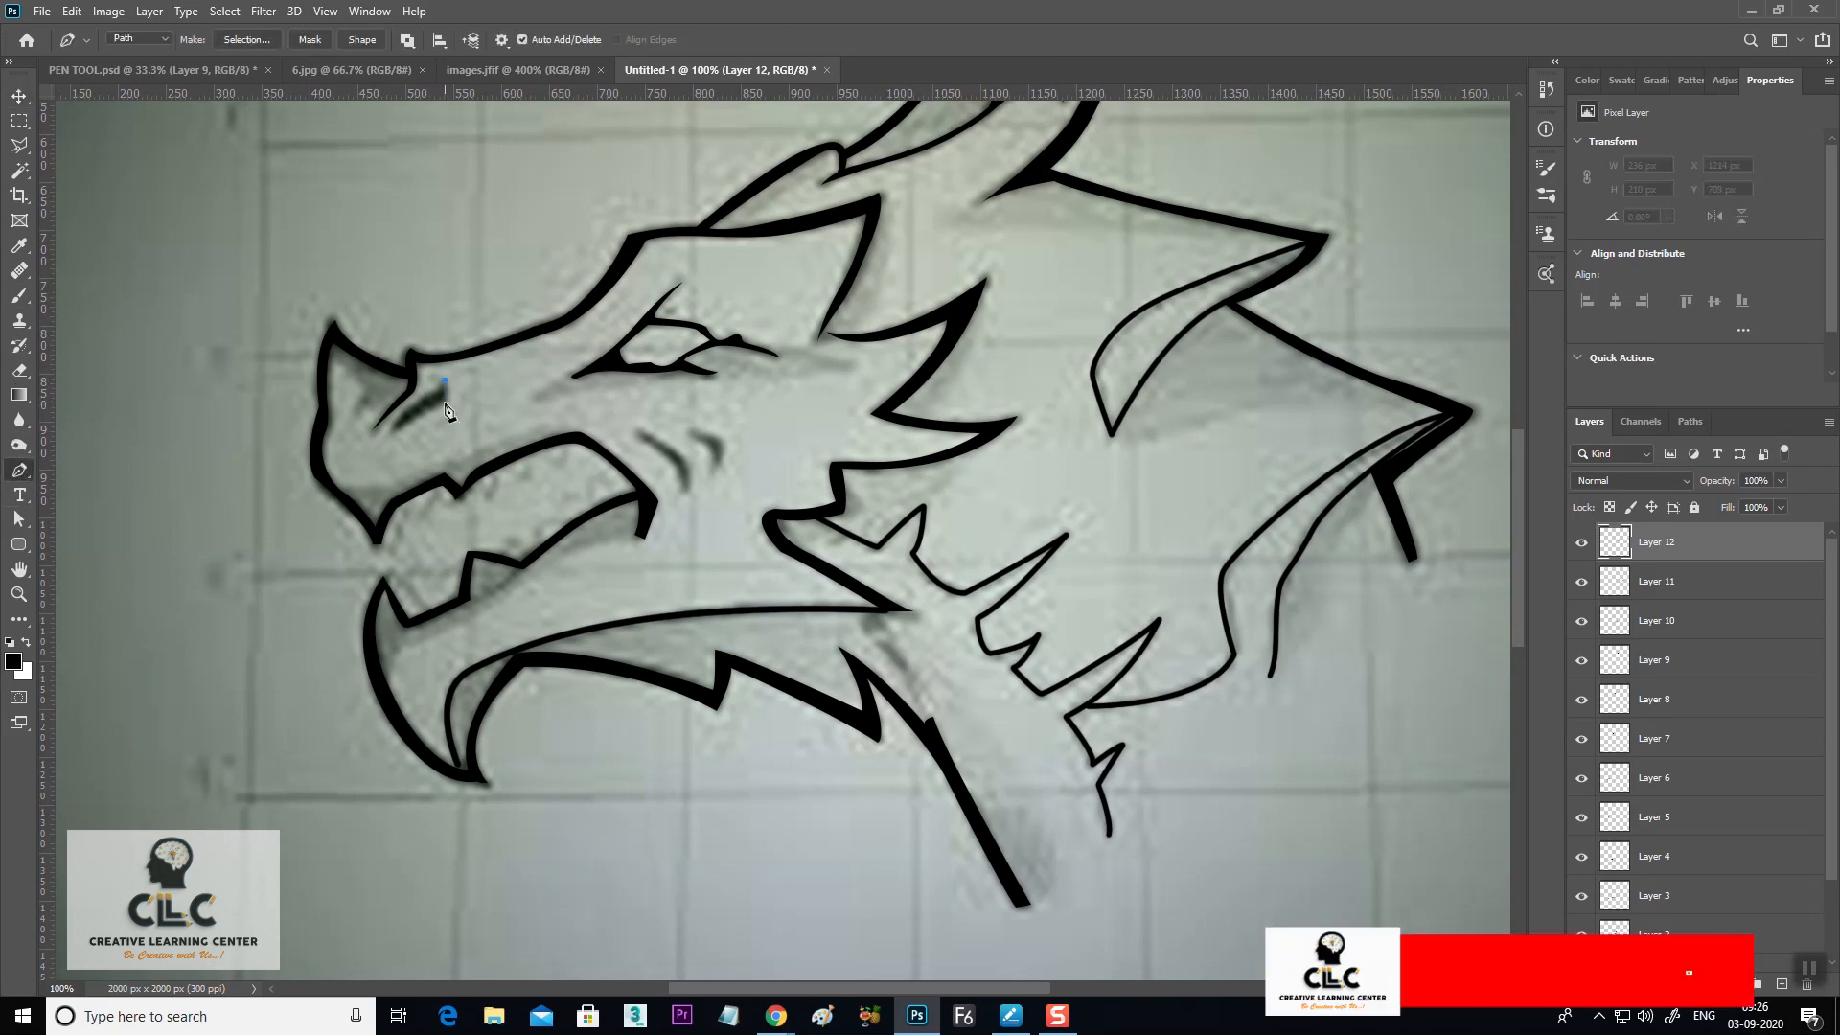
left_click(397, 425)
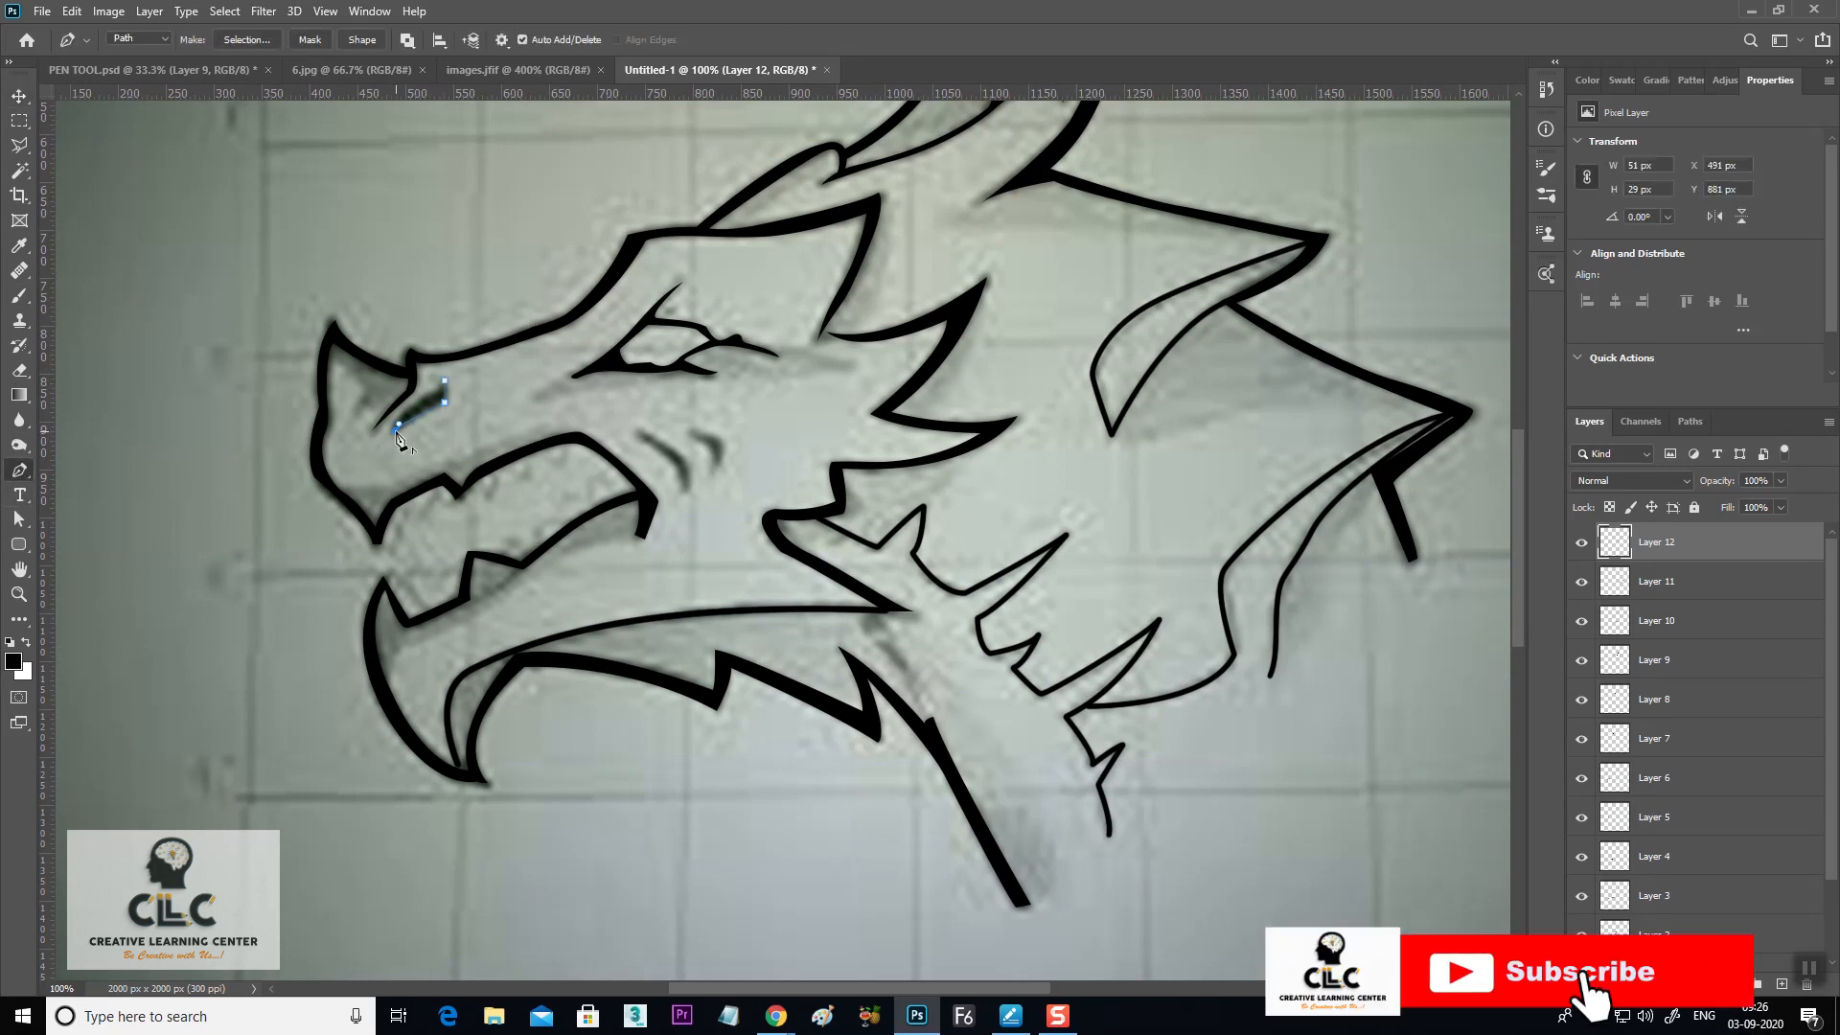
left_click_drag(455, 374, 911, 666)
key("ctrl+z")
left_click(420, 416)
key("ctrl+plus")
key("ctrl+z")
left_click_drag(471, 507, 514, 452)
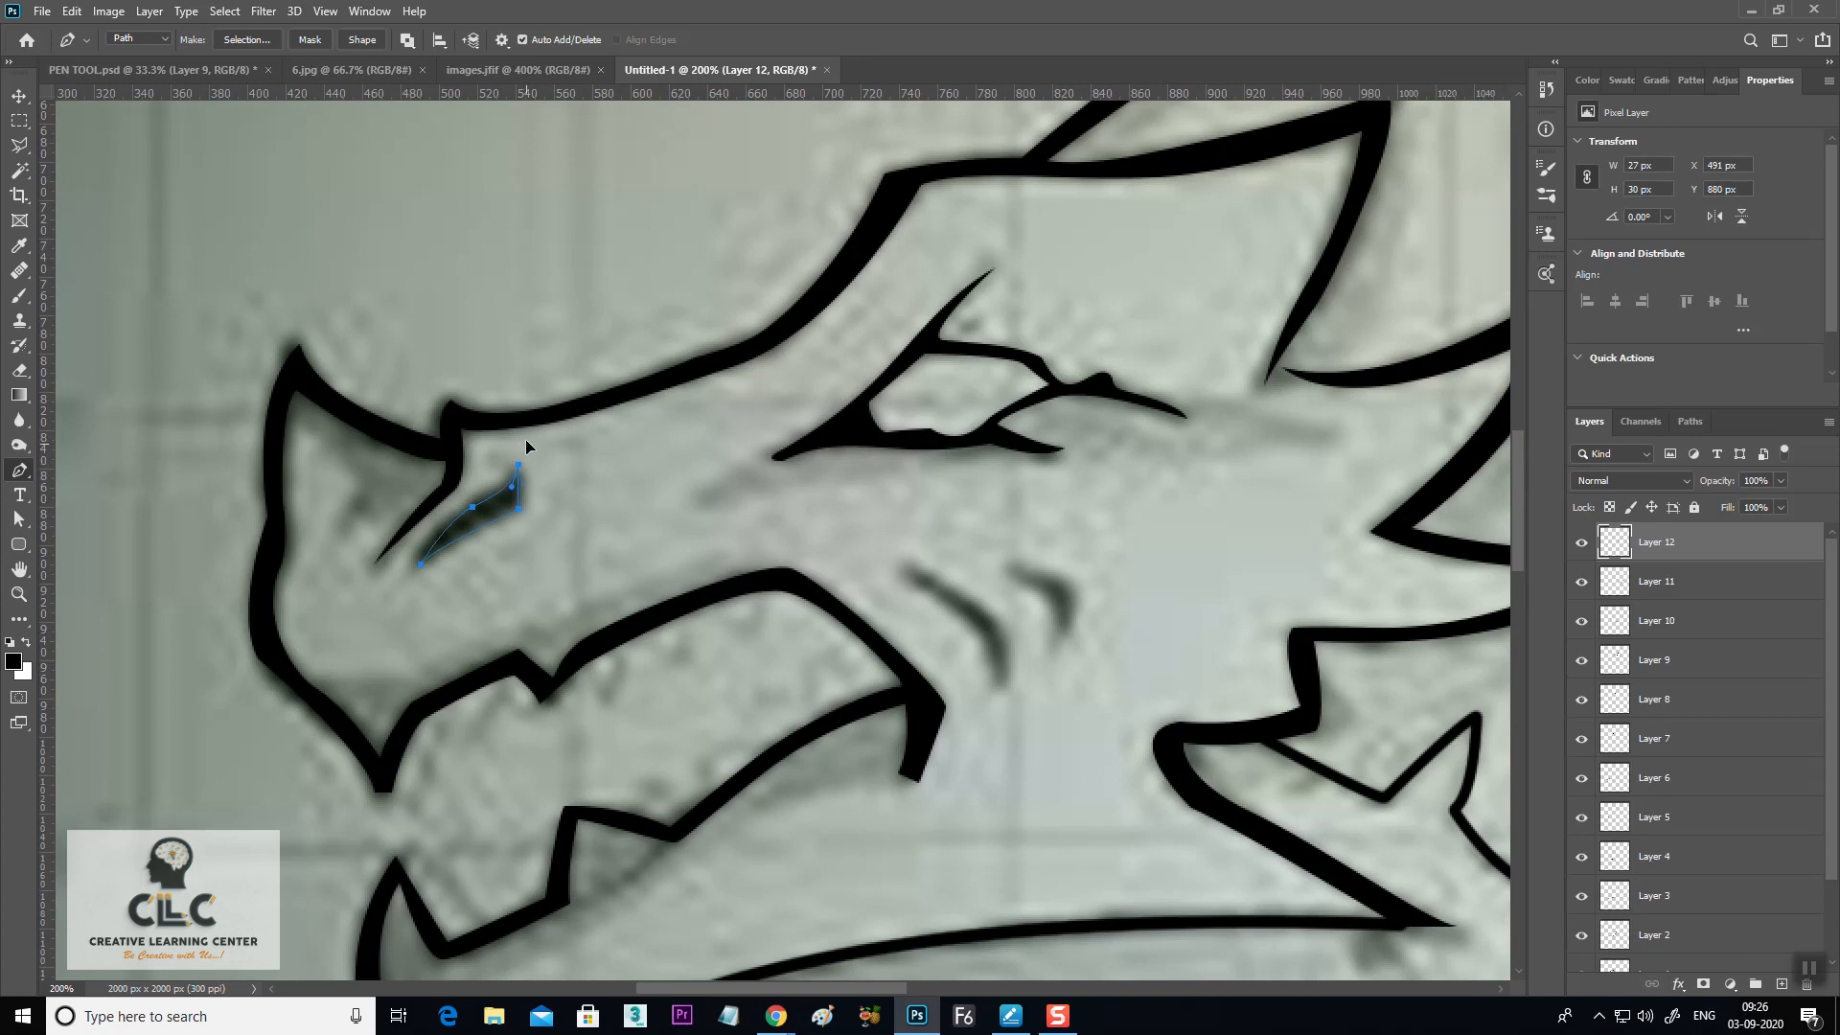
Trace the two curved cheek marks behind the corner of the mouth as closed paths
left_click_drag(949, 557, 805, 463)
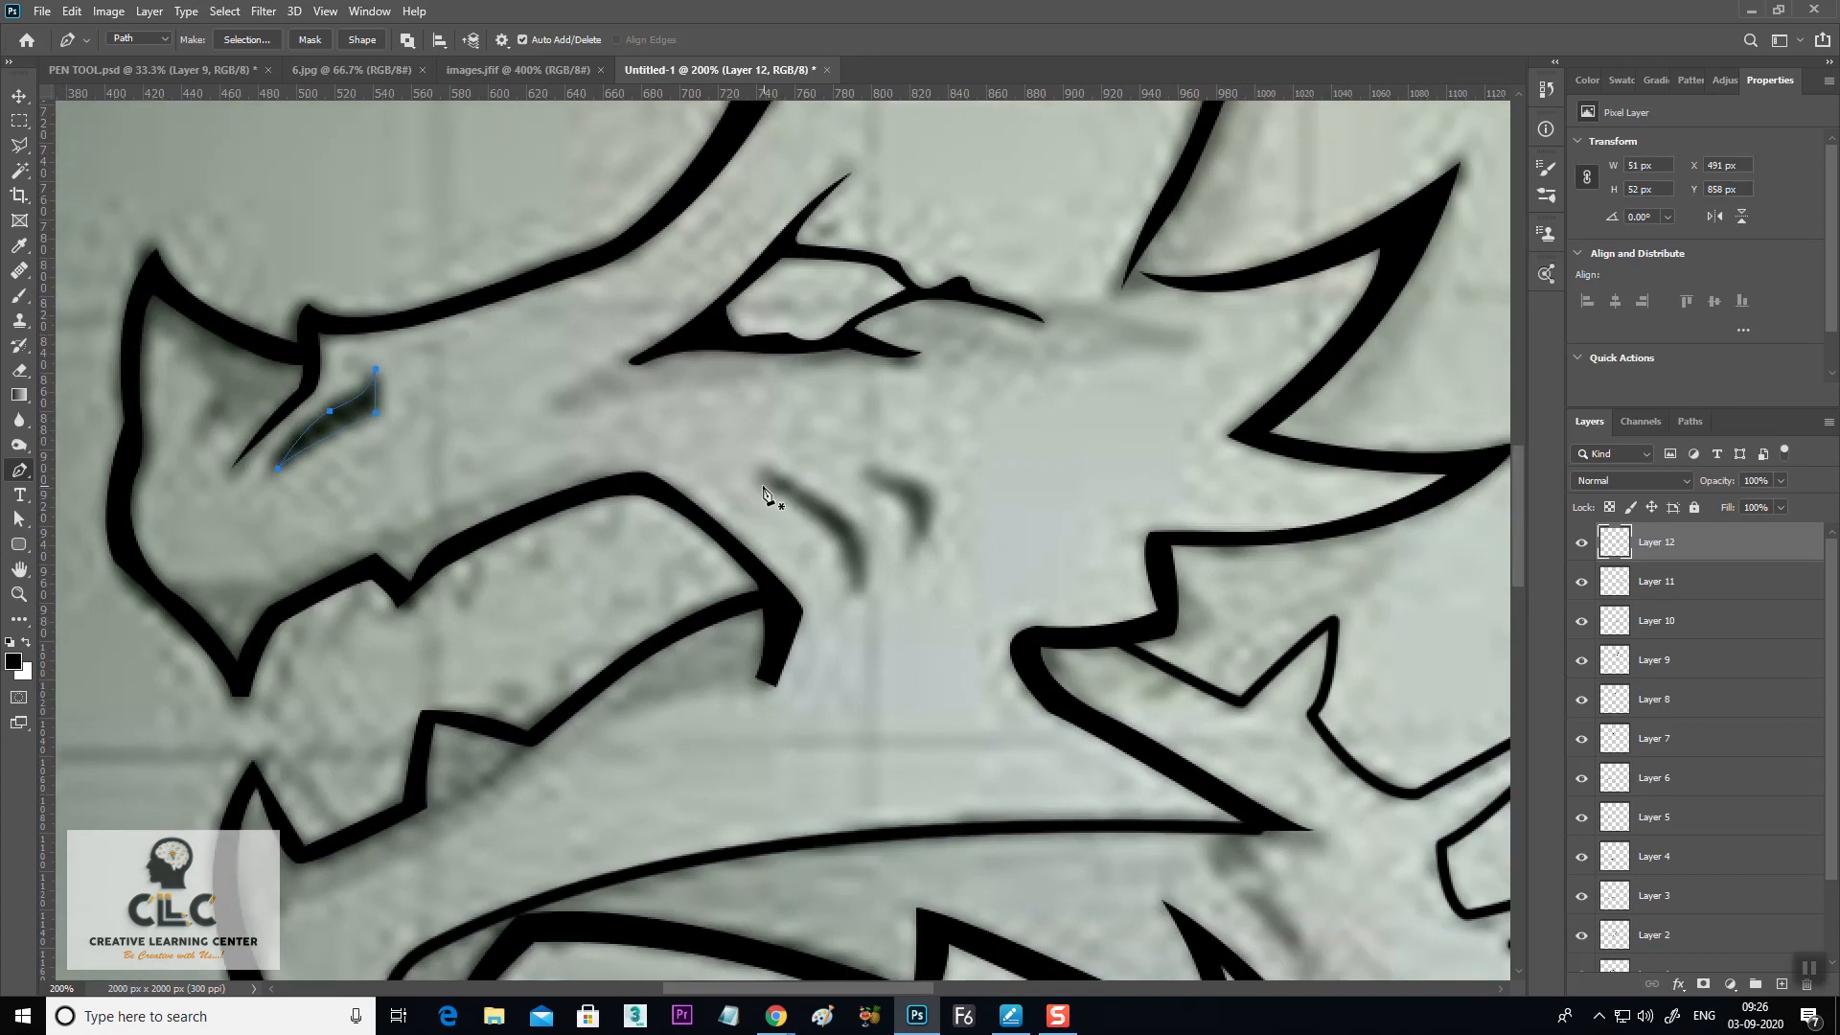
left_click(757, 477)
mouse_move(848, 586)
left_mouse_down()
mouse_move(842, 654)
mouse_move(866, 587)
left_mouse_up()
left_click_drag(768, 468, 664, 441)
left_click(776, 482)
left_click(865, 476)
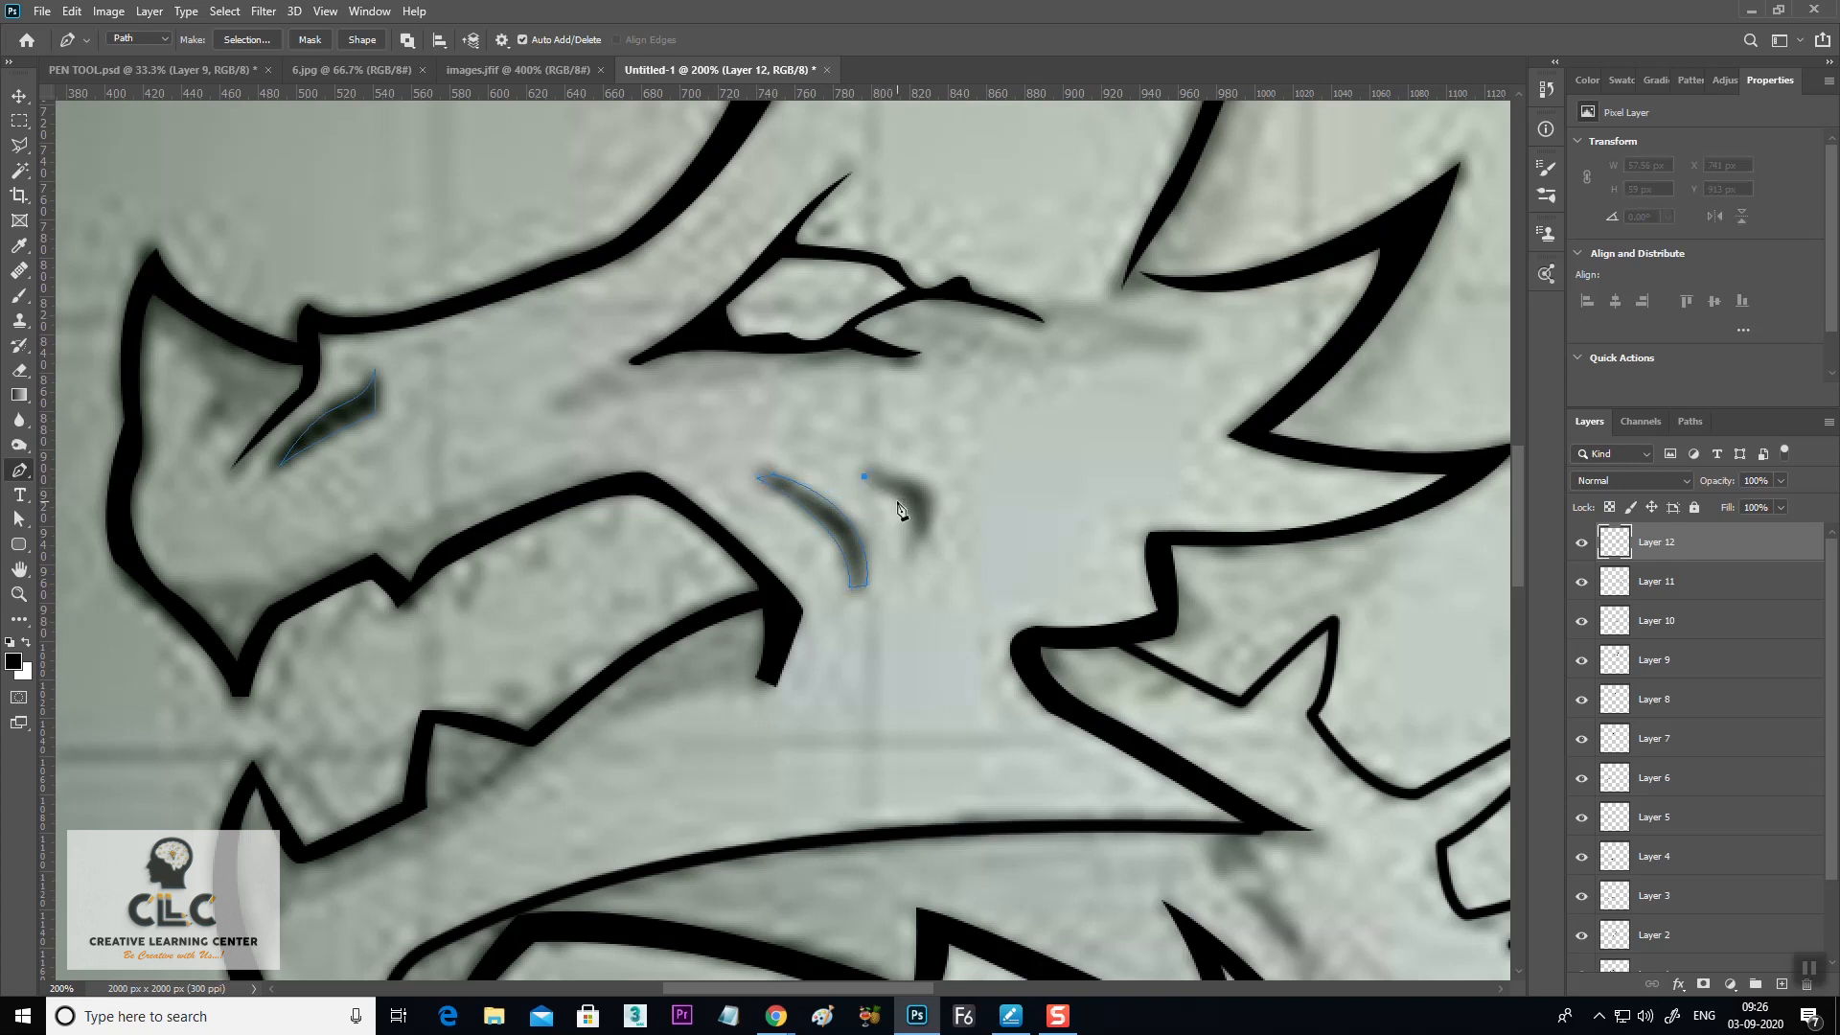
left_click_drag(910, 533, 917, 548)
left_click(920, 538, "alt")
left_click_drag(865, 476, 769, 489)
Fill the traced nostril and cheek marks with black on a new layer and clear the selection
left_click_drag(1112, 640, 1045, 472)
key("ctrl+Return")
left_click(1781, 985)
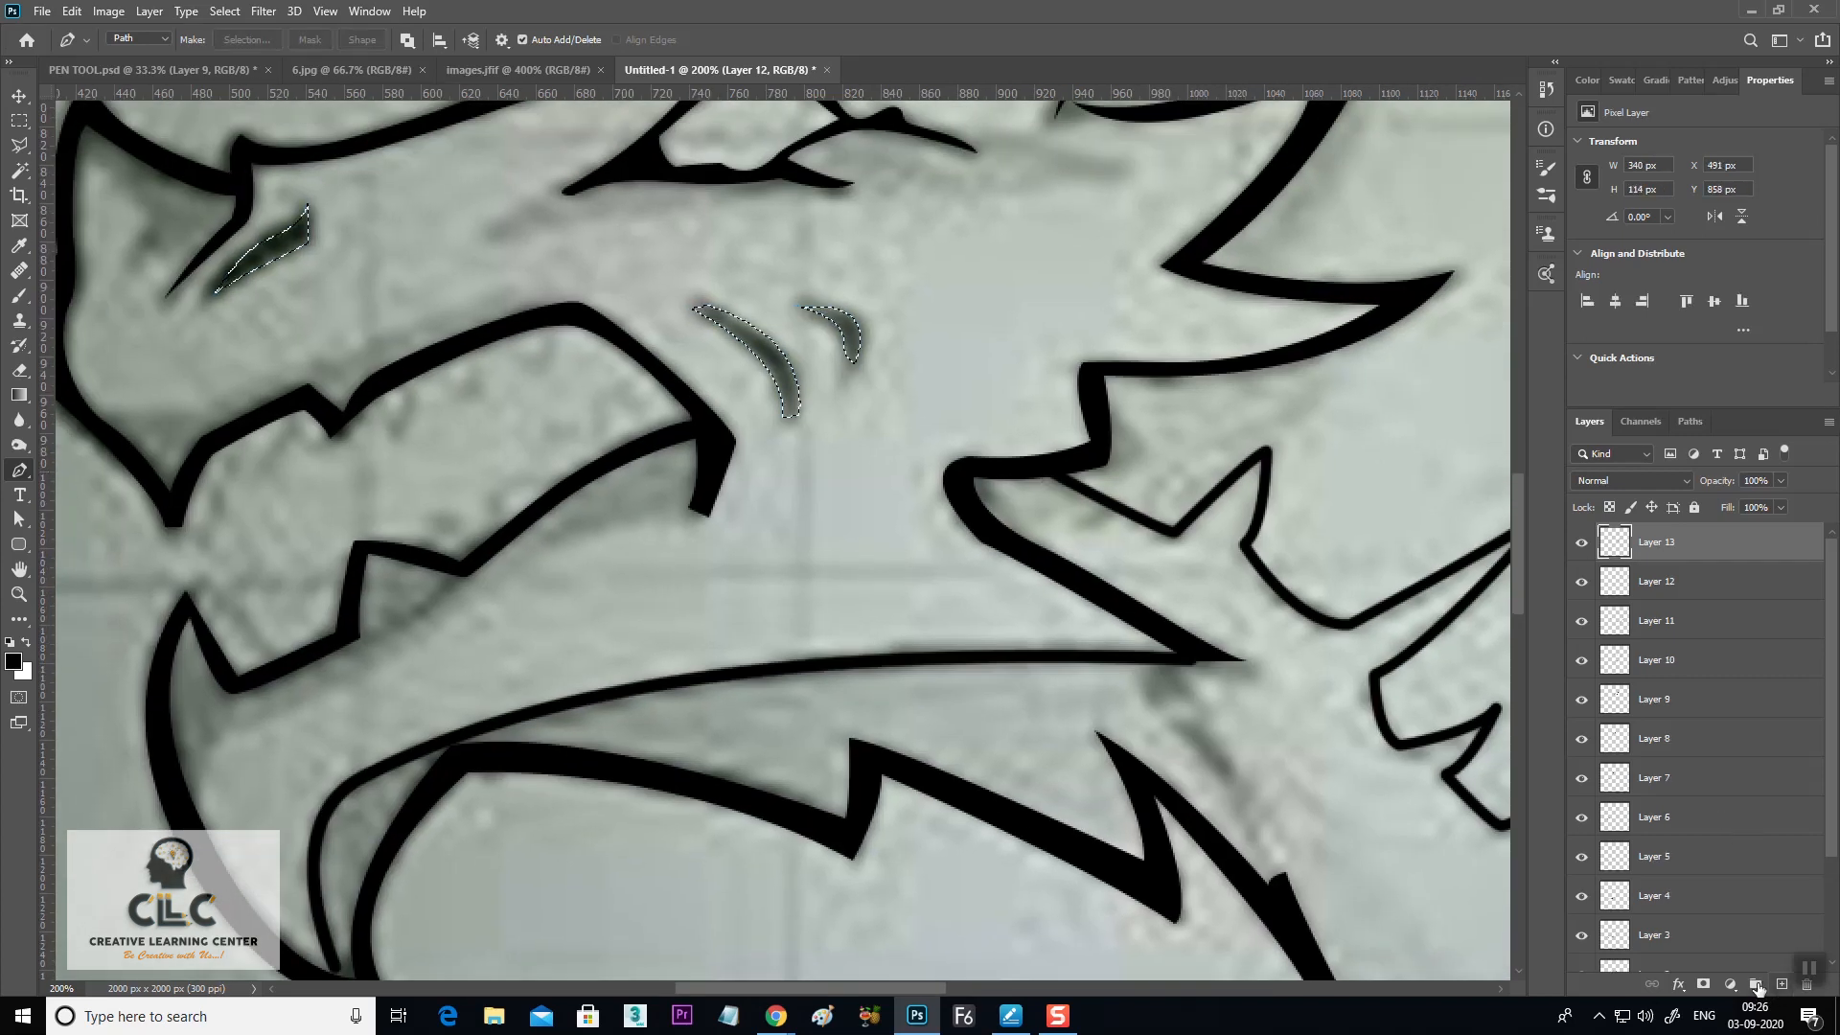
key("alt+BackSpace")
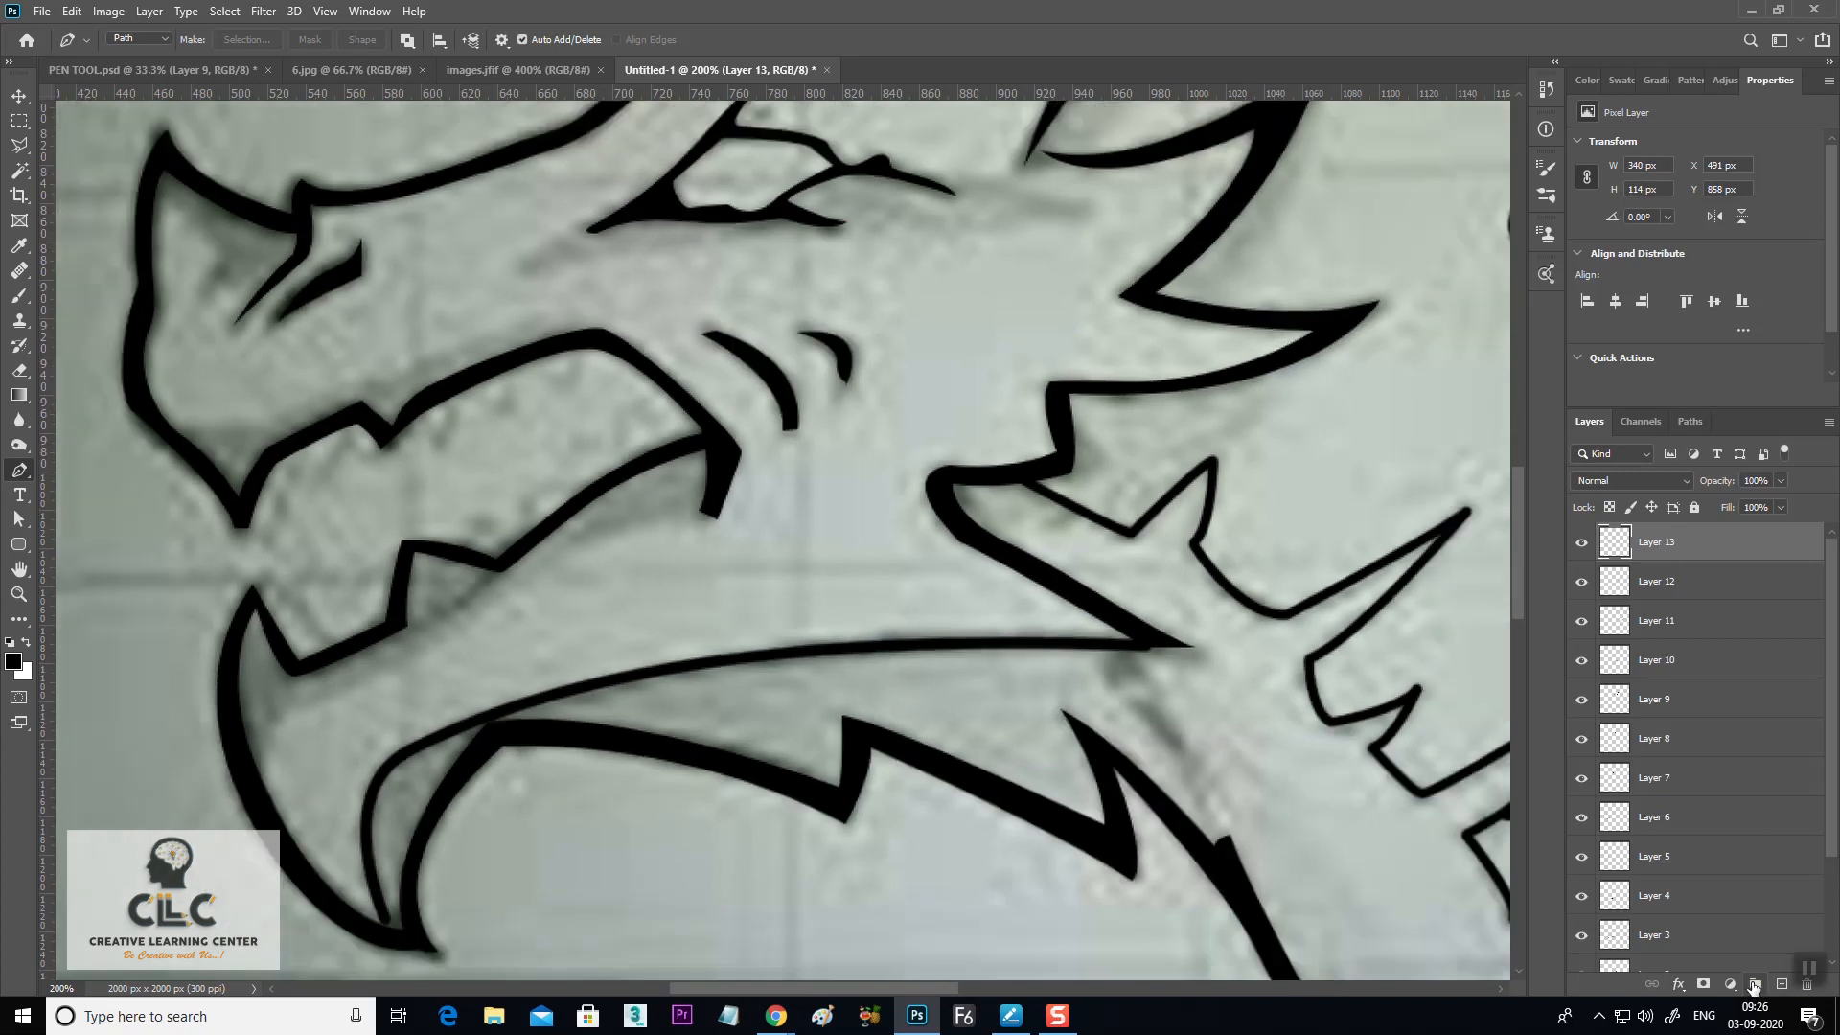
key("ctrl+minus")
key("ctrl+minus")
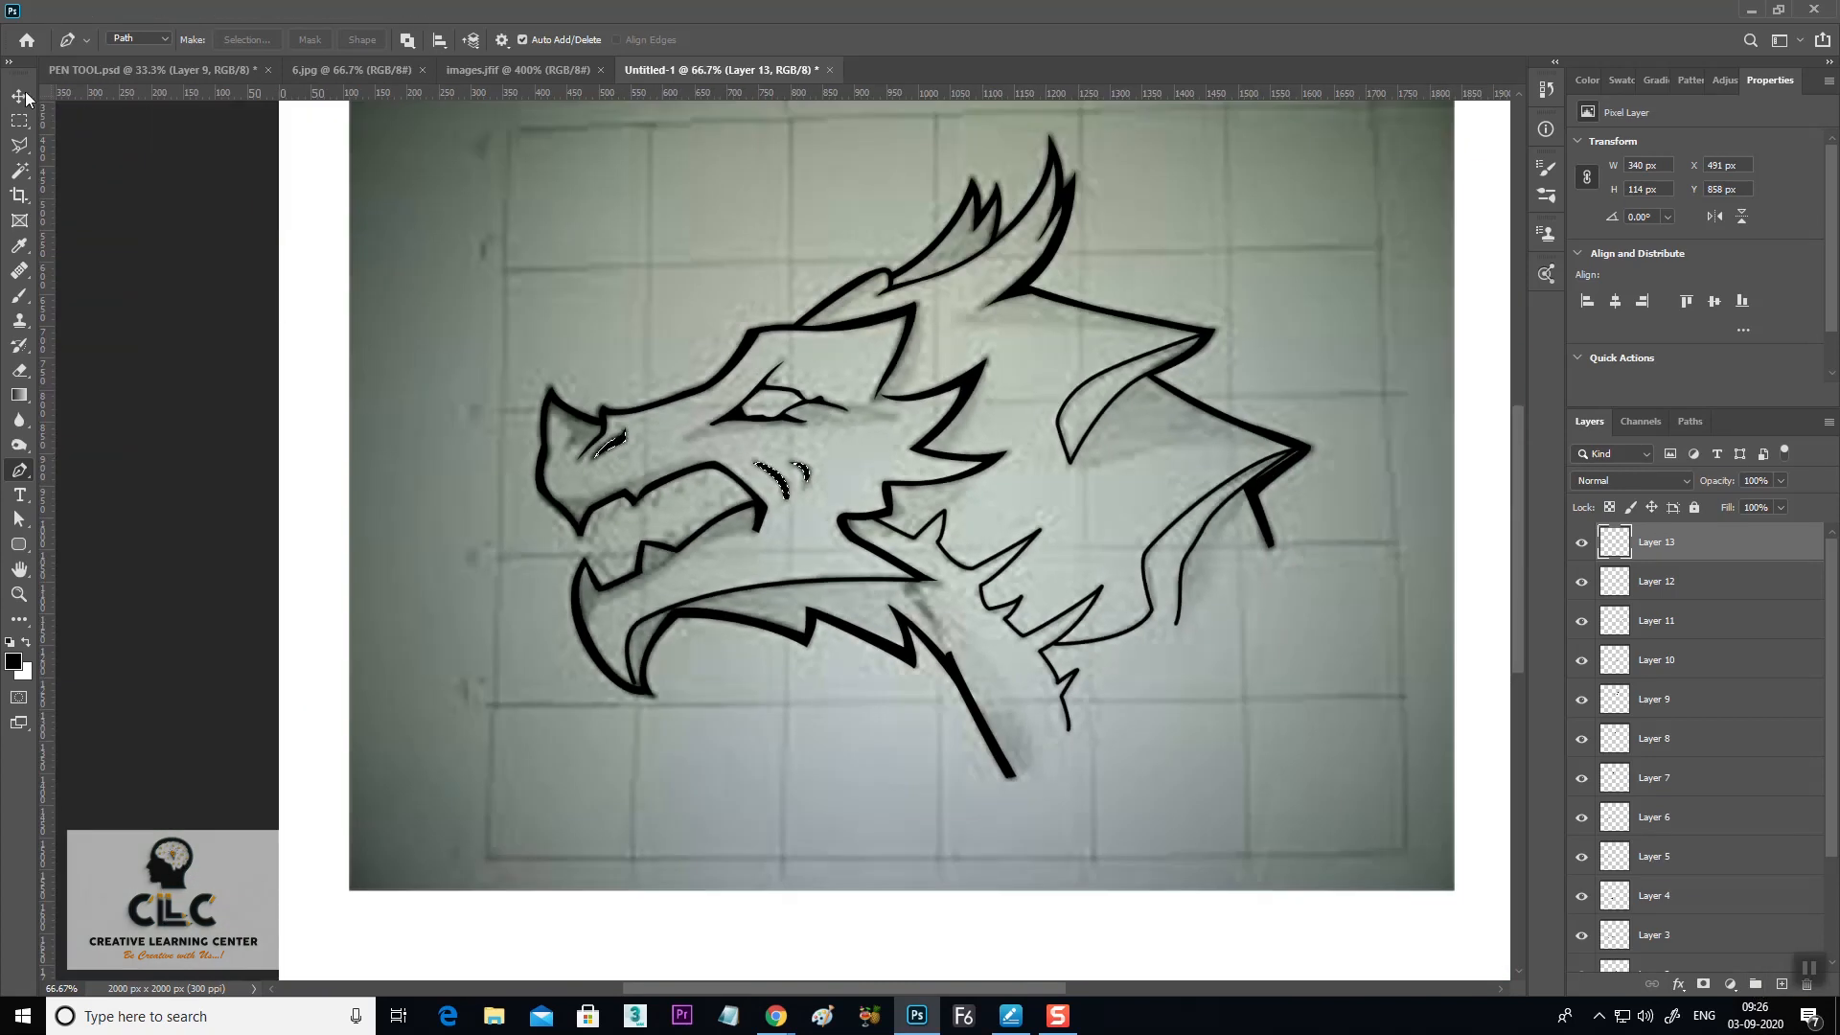
left_click(19, 97)
key("ctrl+d")
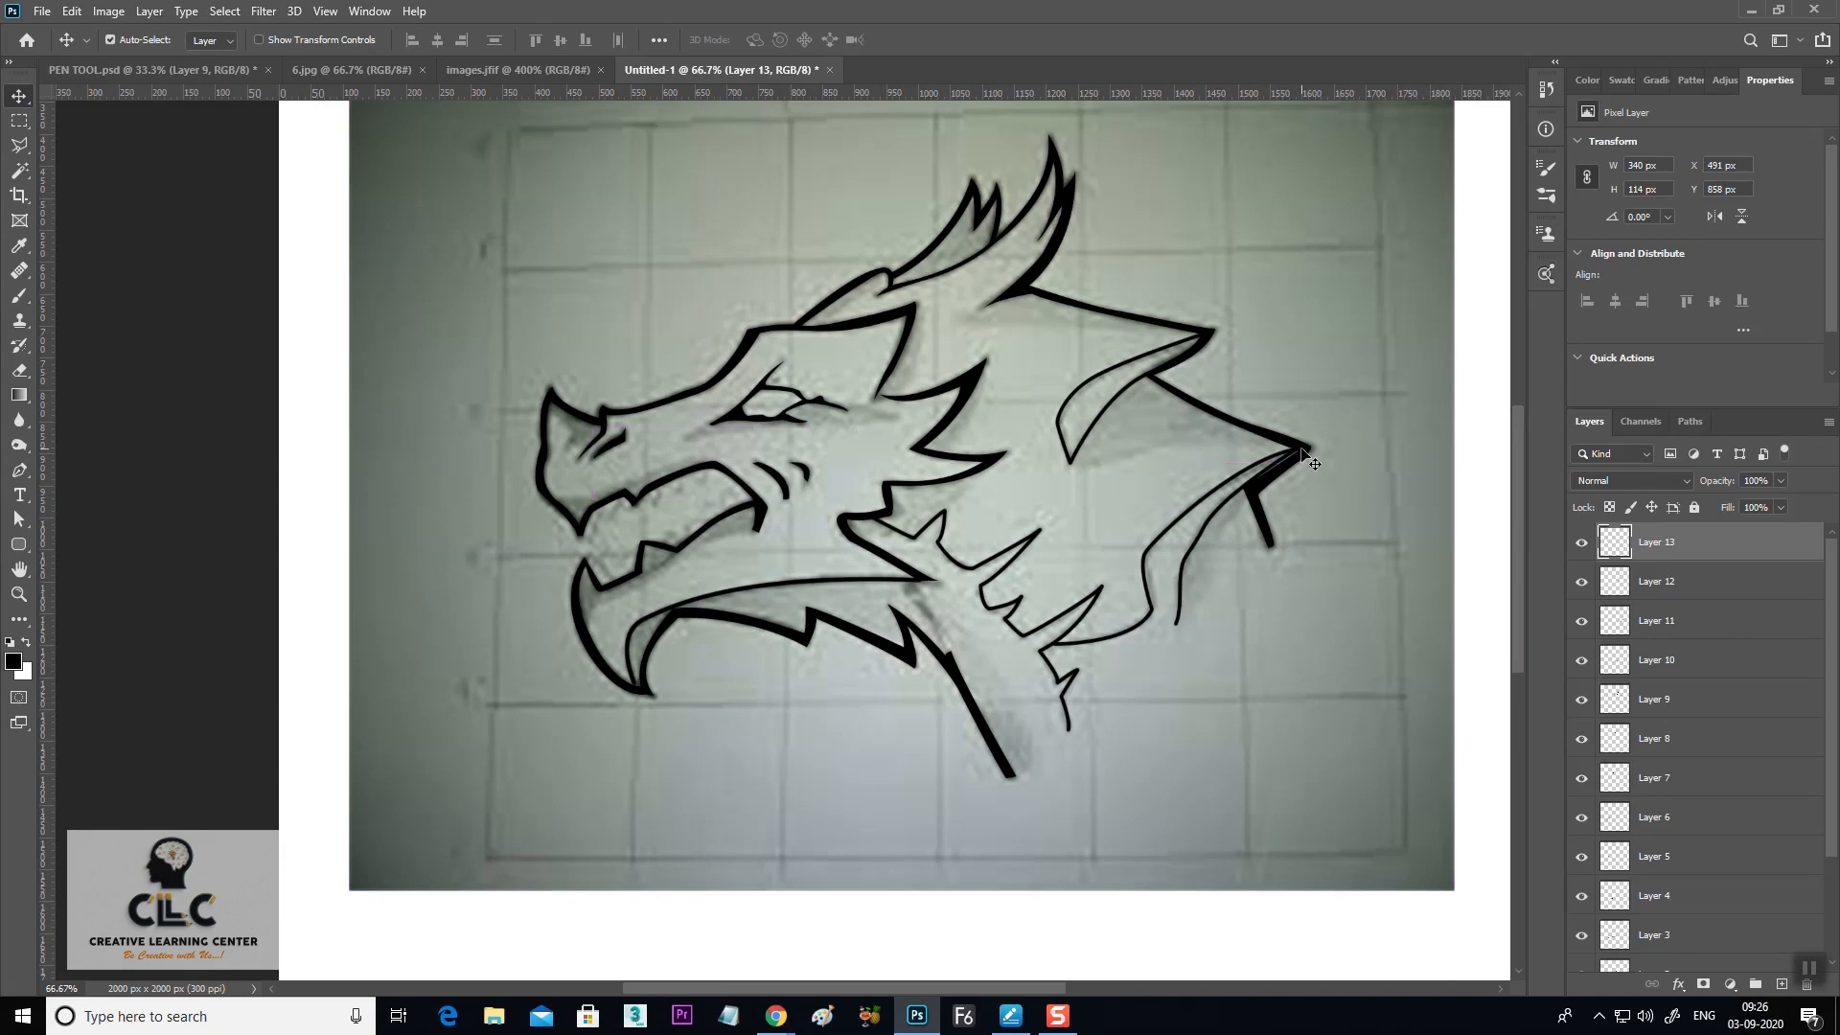
Hide the REF sketch layer and select the layer holding the lower fin's fold lines
scroll(1834, 883, "down", 3)
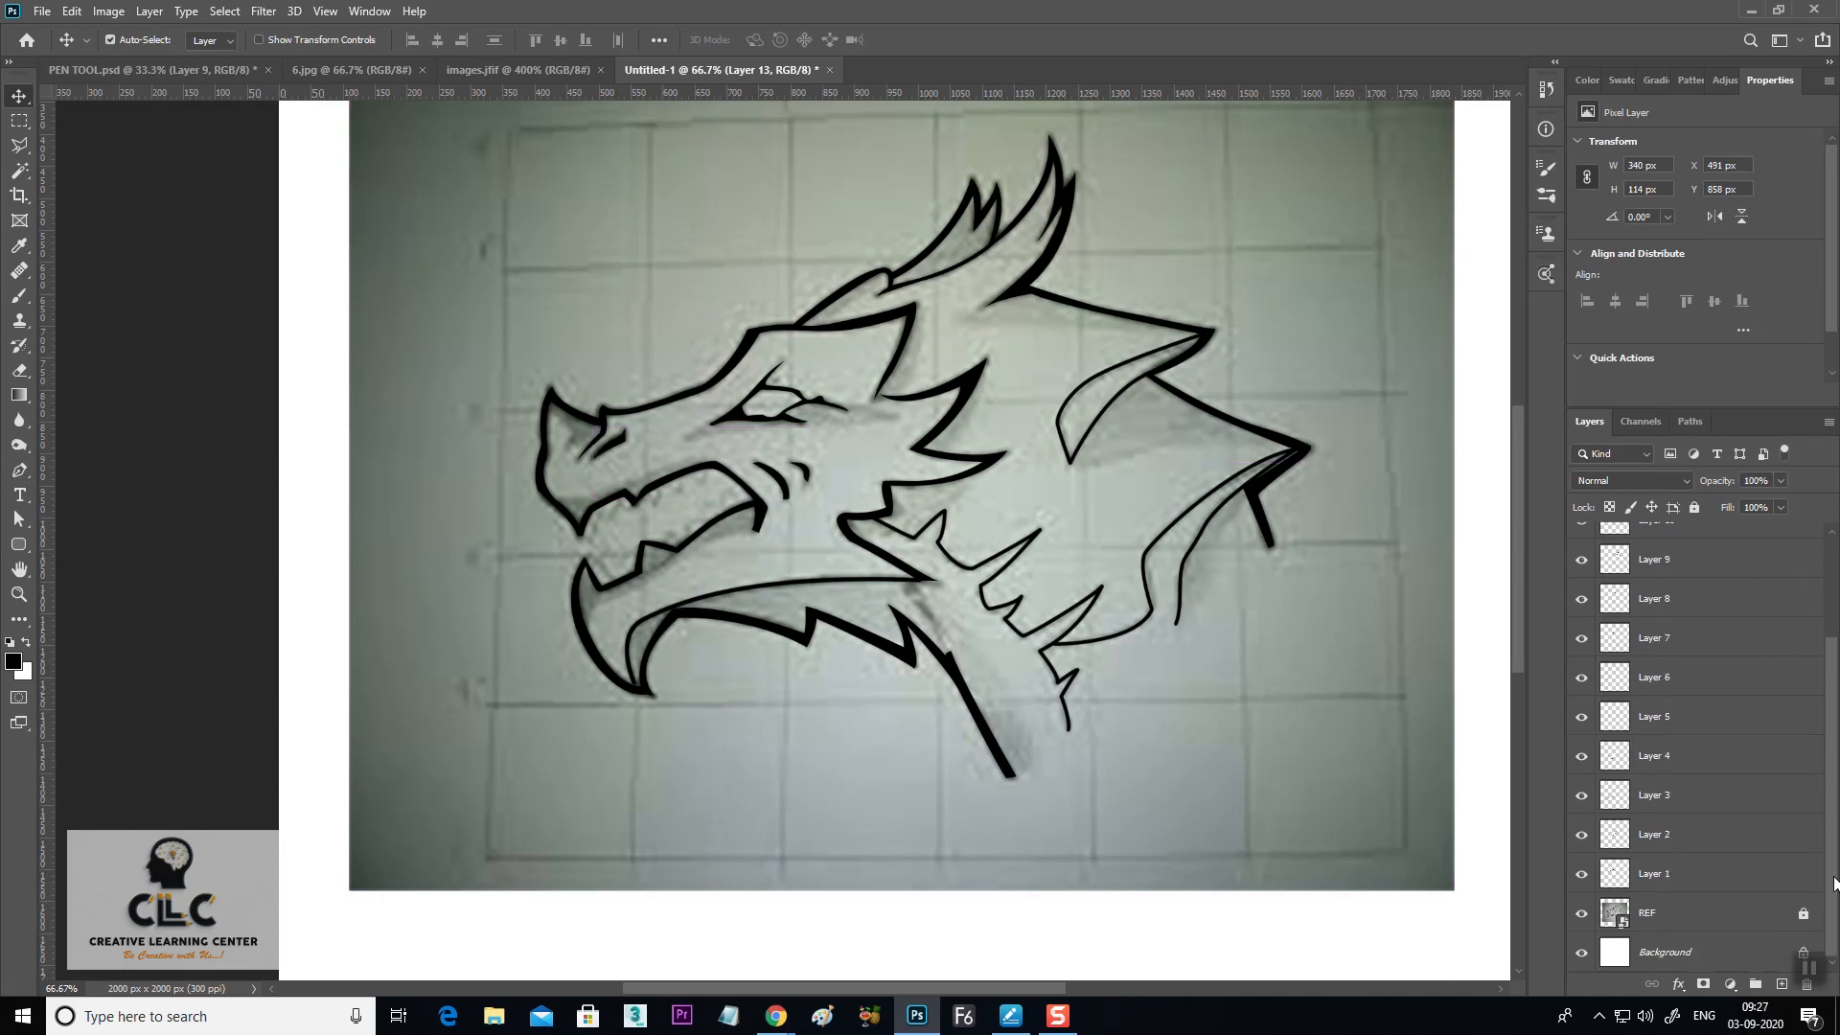
left_click(1581, 914)
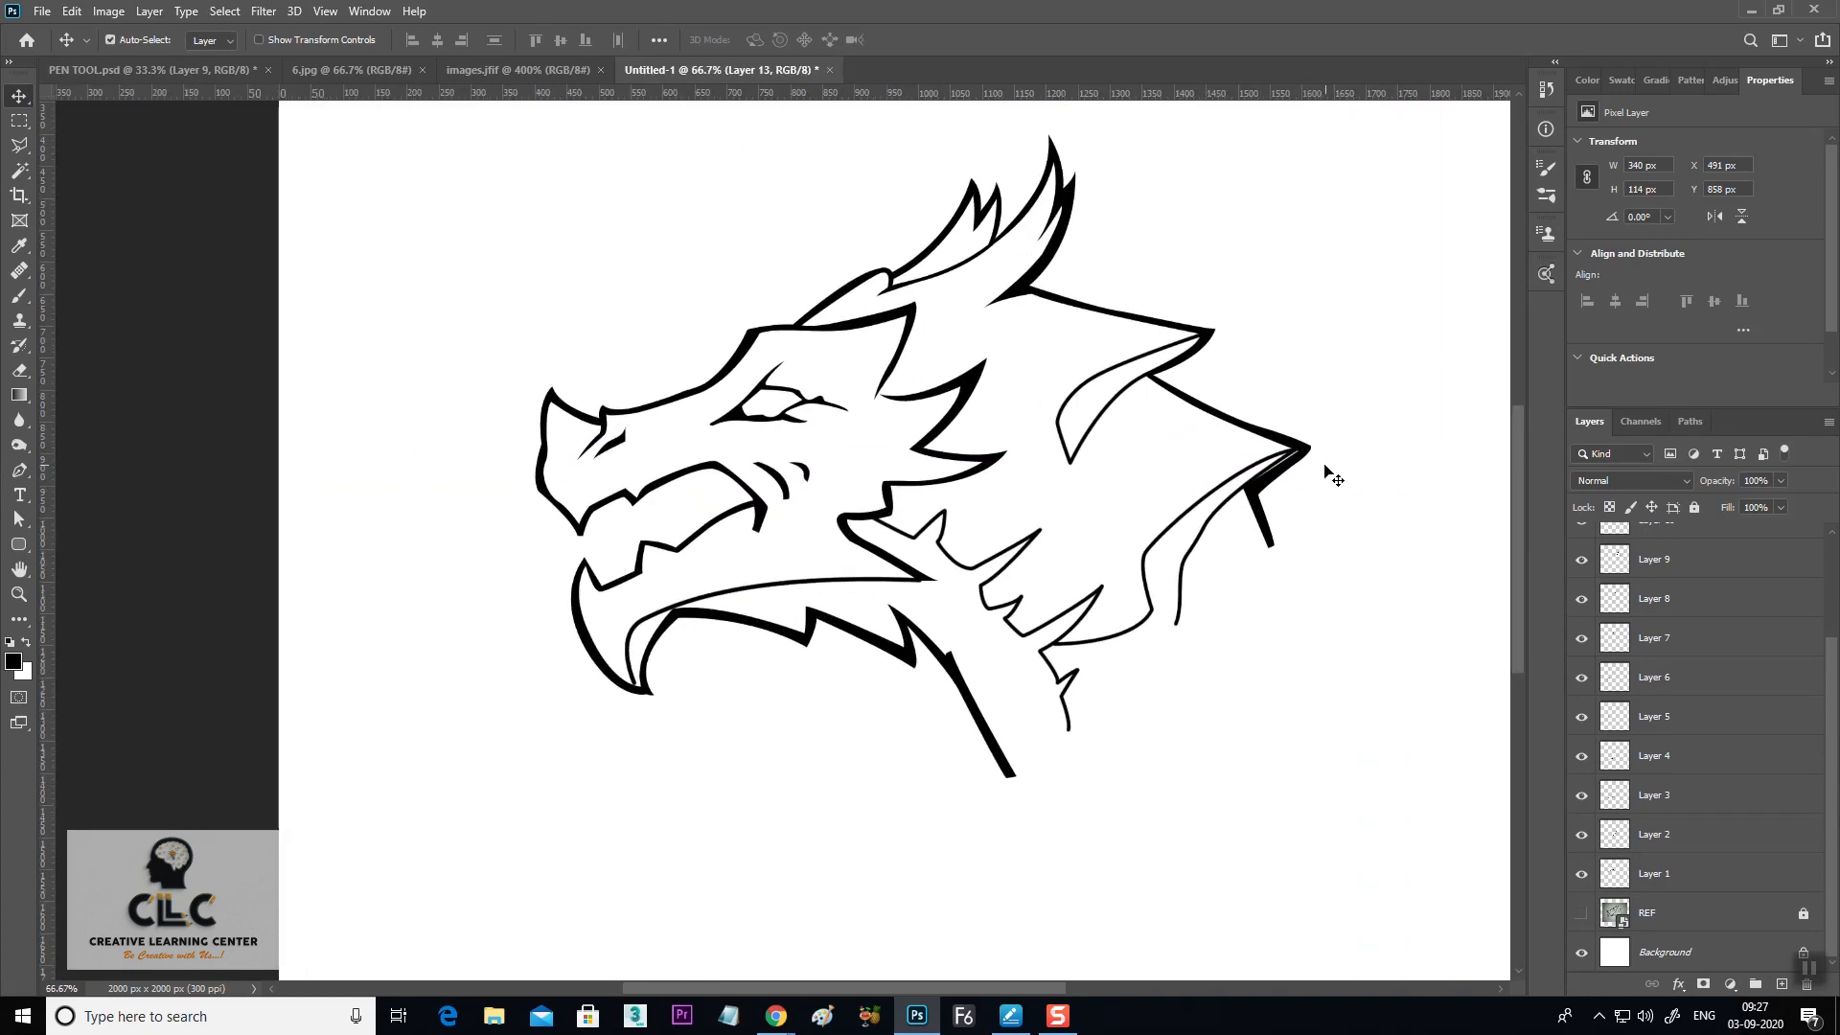
key("ctrl+plus")
left_click_drag(1315, 504, 688, 449)
left_click(865, 352)
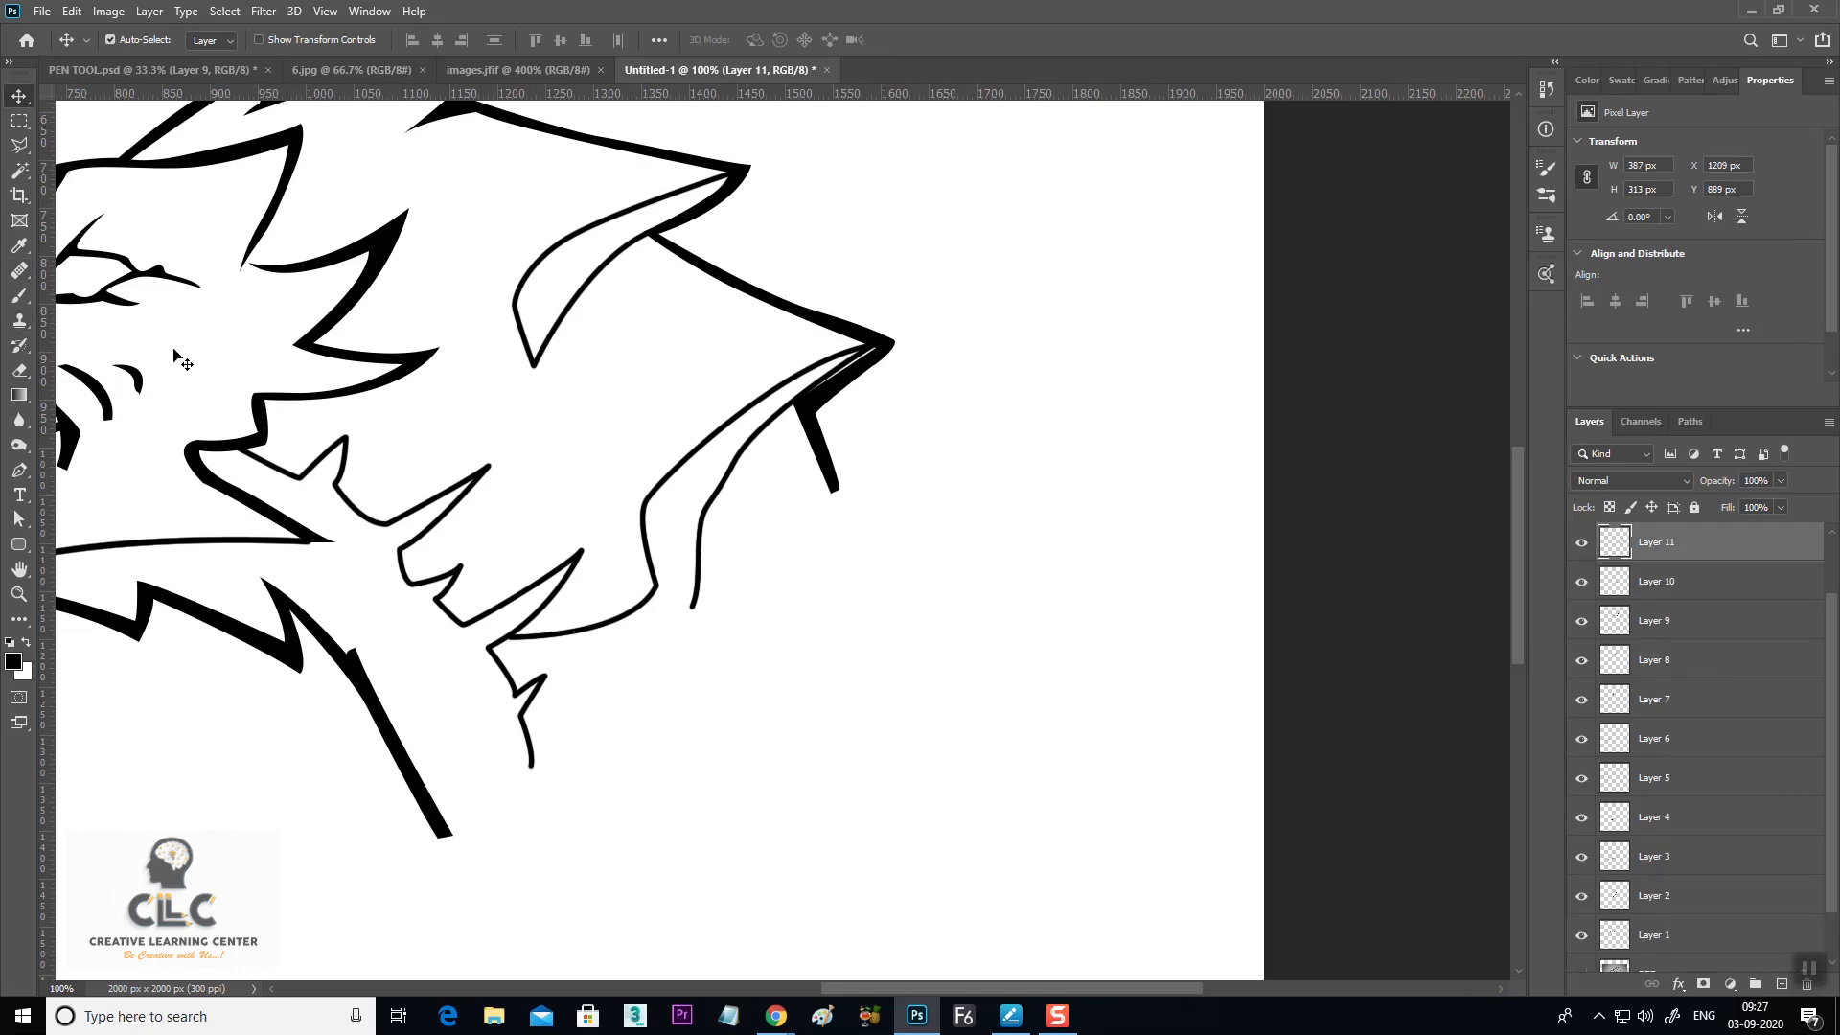
Try erasing the inner fold line's end beside the thick outline under the lower spike's tip with a 25 px Eraser, and undo it
left_click(19, 370)
key("bracketleft")
key("bracketleft")
key("bracketleft")
key("bracketleft")
key("bracketleft")
key("bracketleft")
key("bracketleft")
key("bracketleft")
key("bracketleft")
key("bracketleft")
key("bracketleft")
key("bracketleft")
key("bracketleft")
key("bracketleft")
key("bracketleft")
mouse_move(869, 382)
left_mouse_down()
mouse_move(803, 394)
mouse_move(877, 349)
mouse_move(797, 396)
left_mouse_up()
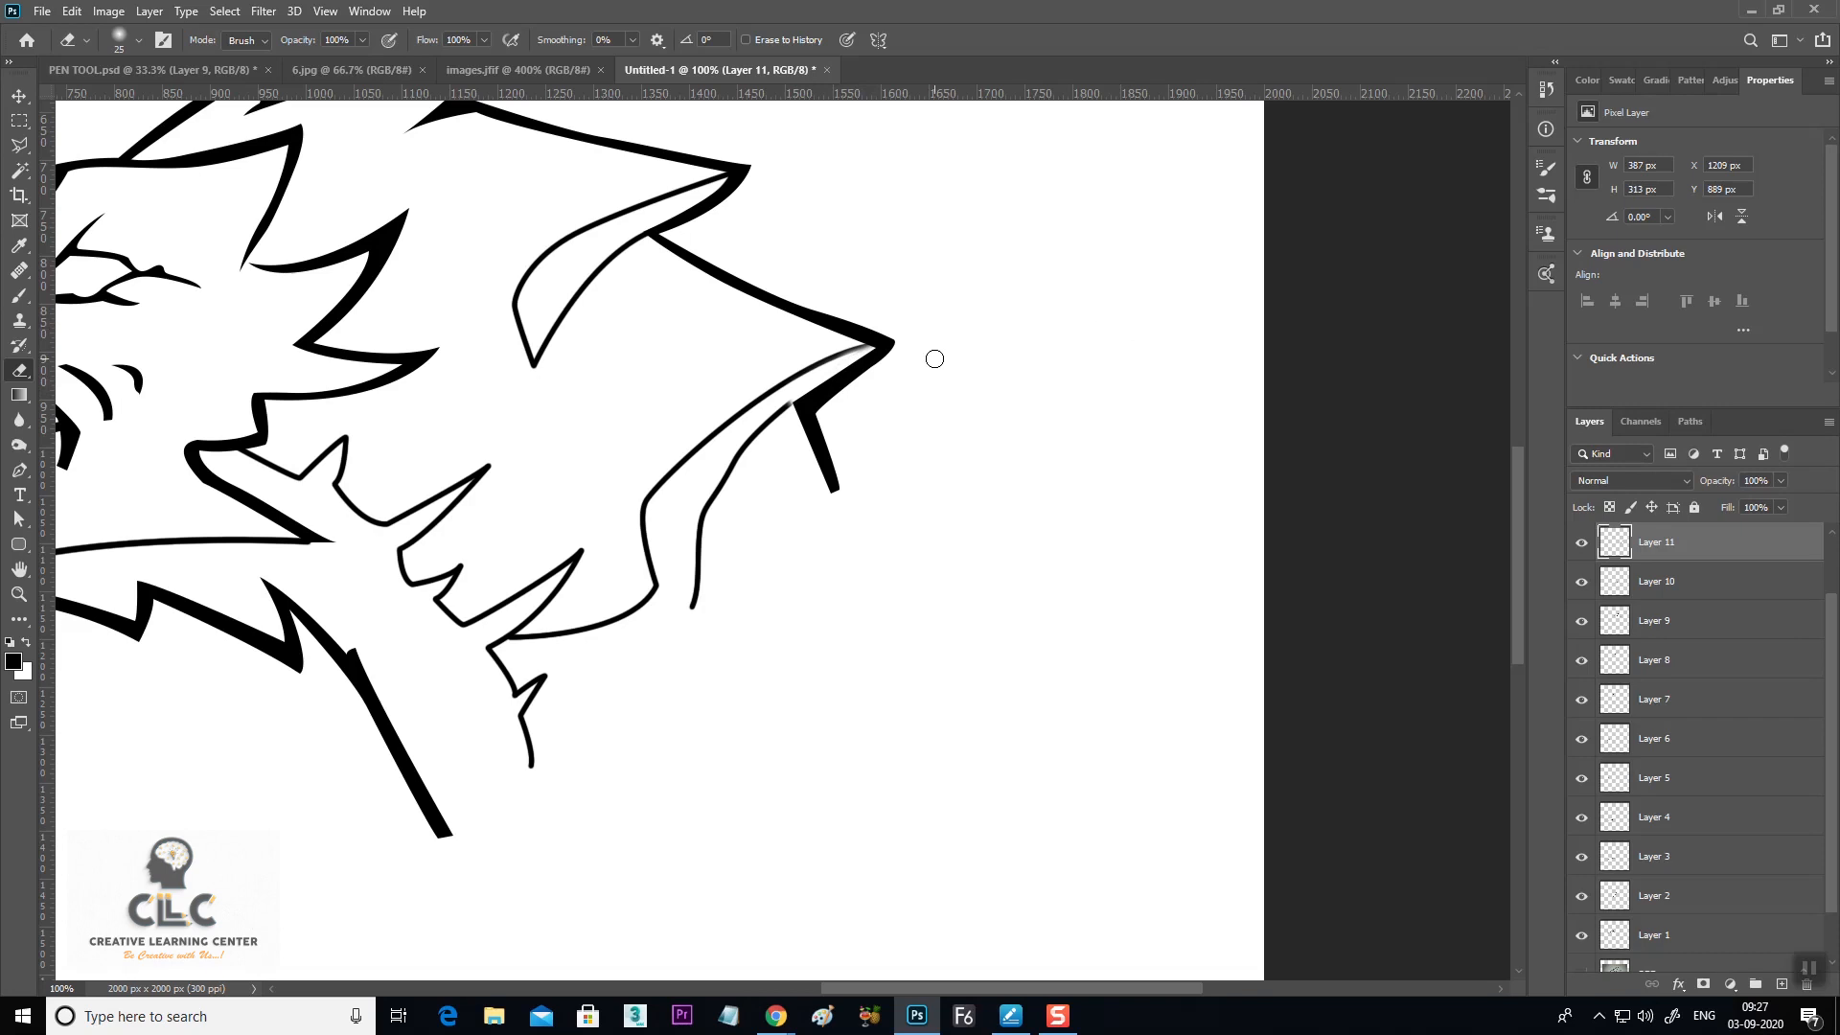
key("ctrl+z")
key("ctrl+z")
Distort the lower fin's fold lines so their upper end reaches slightly further into the spike's tip, and apply the transform
key("ctrl+t")
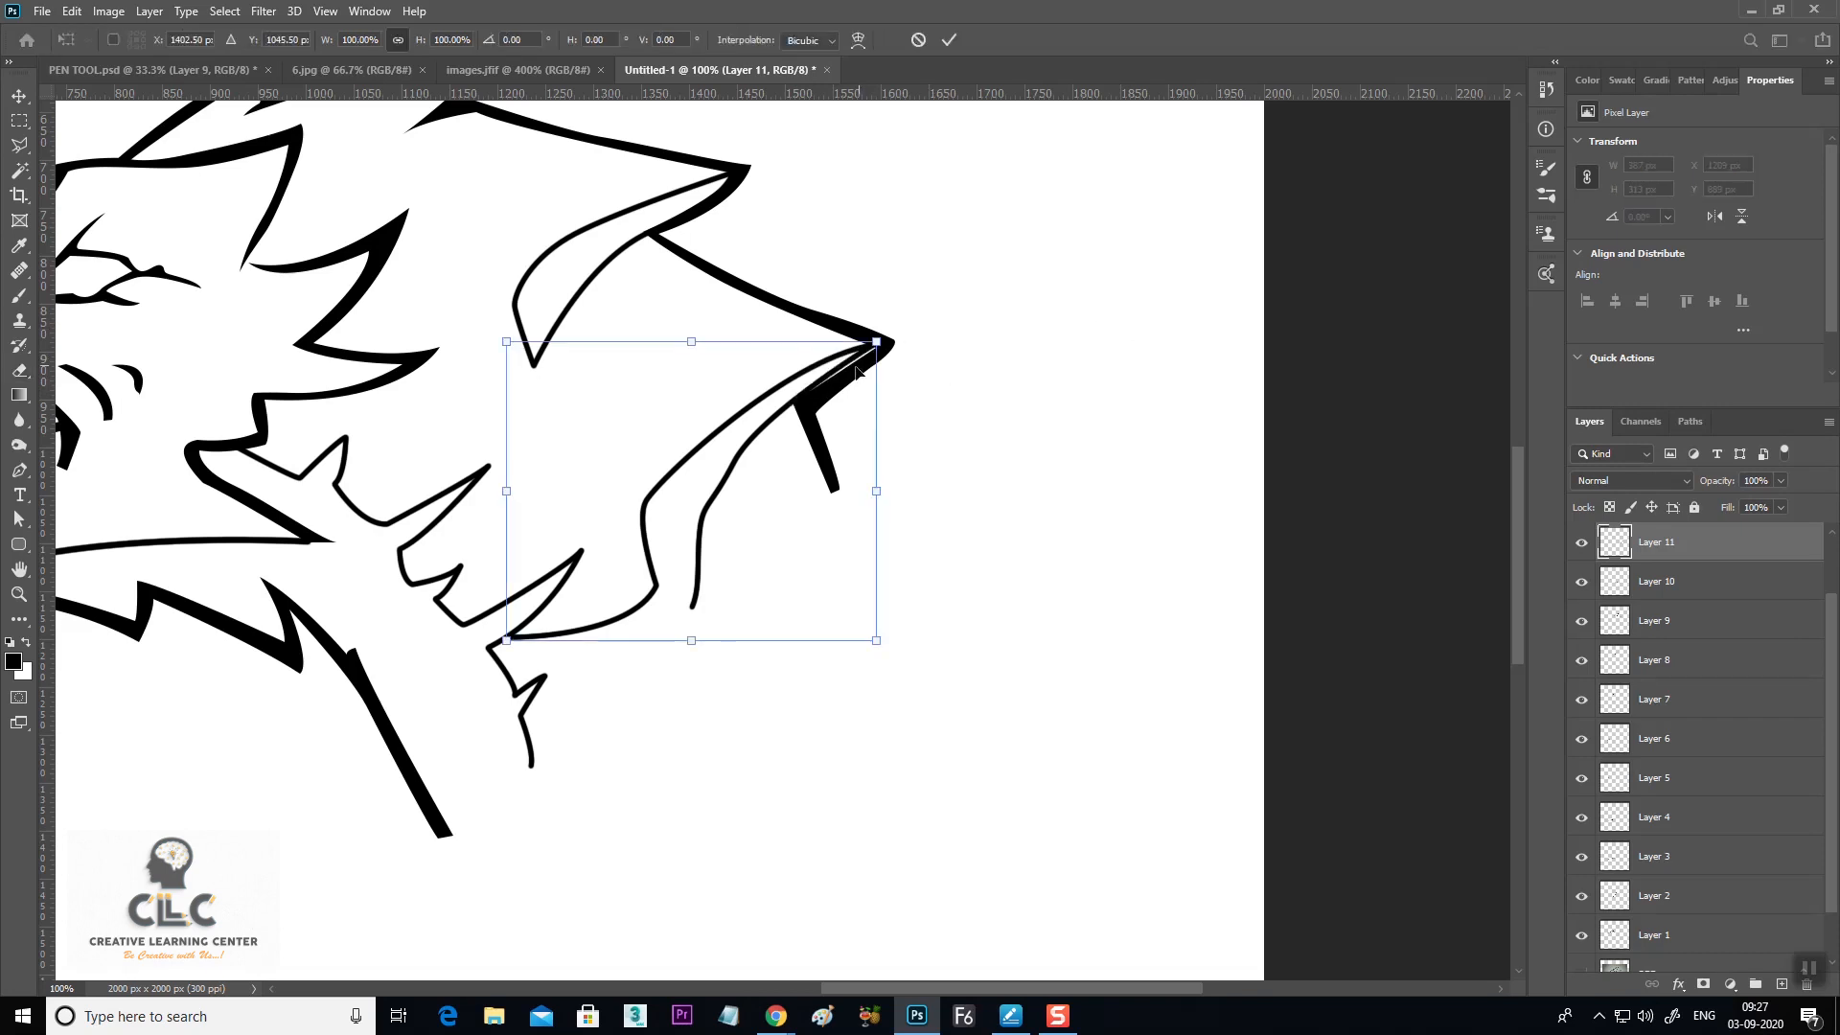
right_click(839, 380)
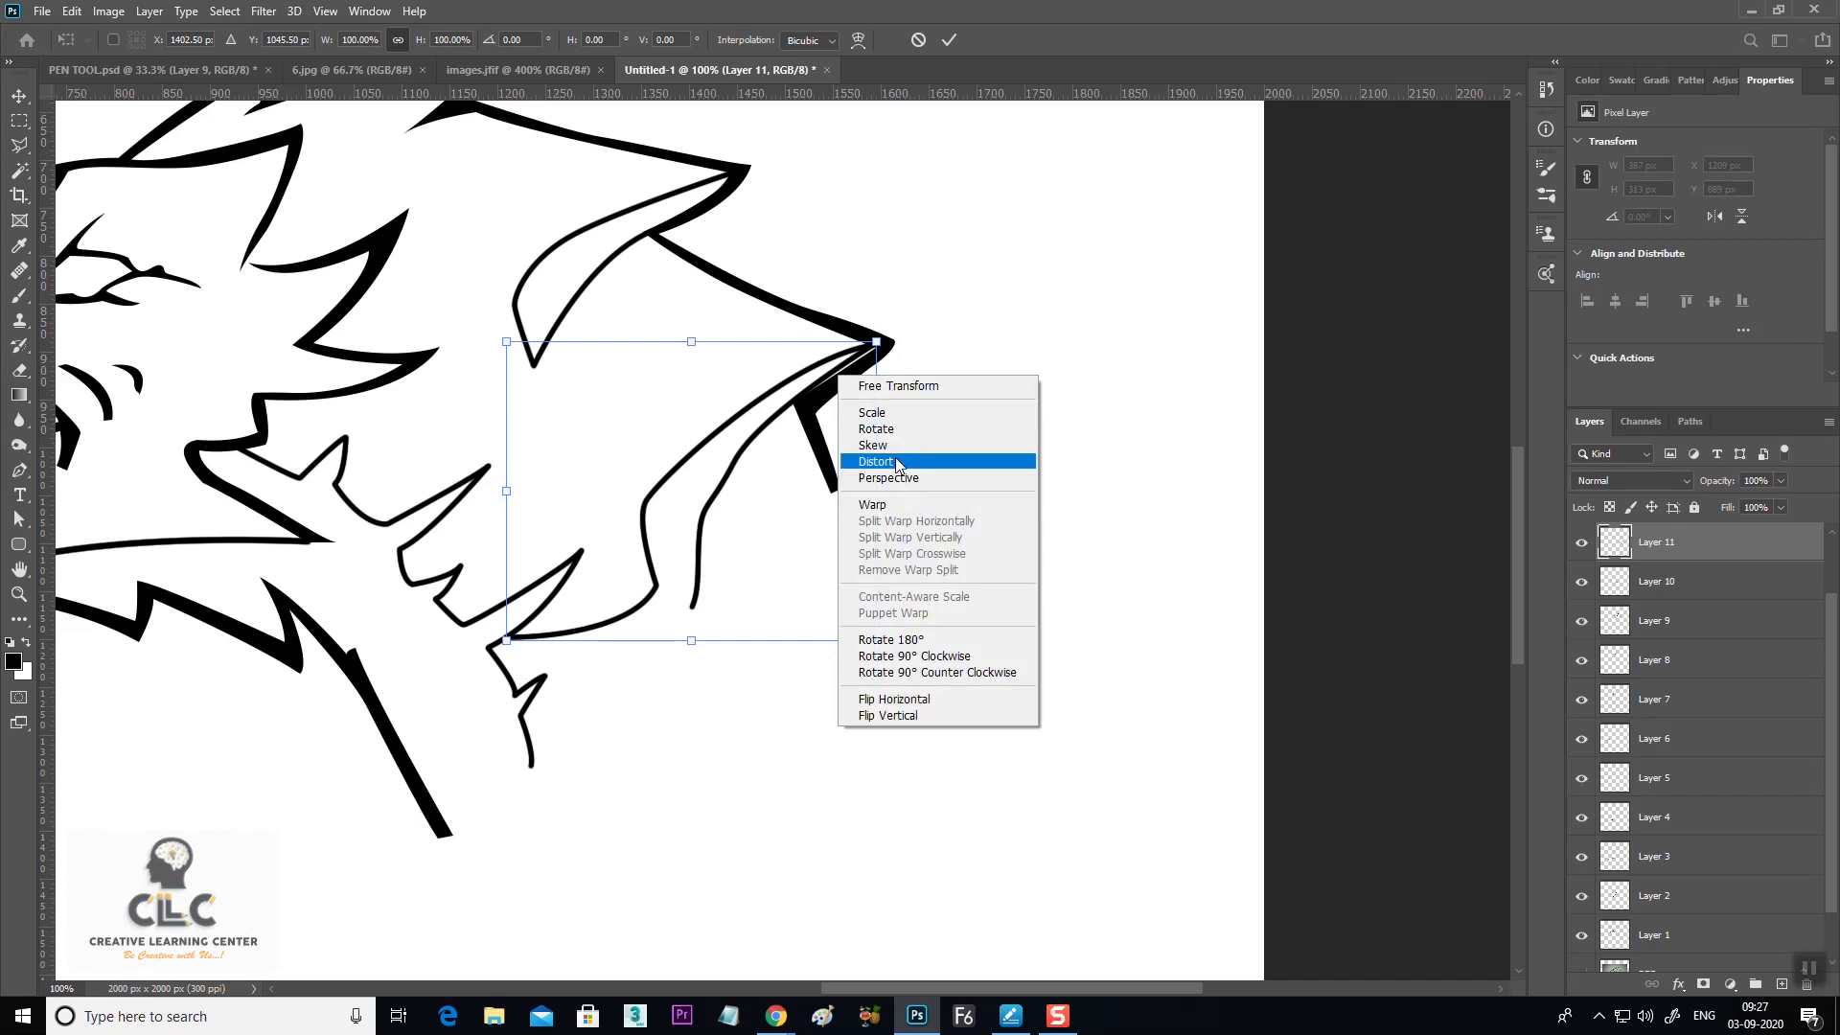
left_click(898, 463)
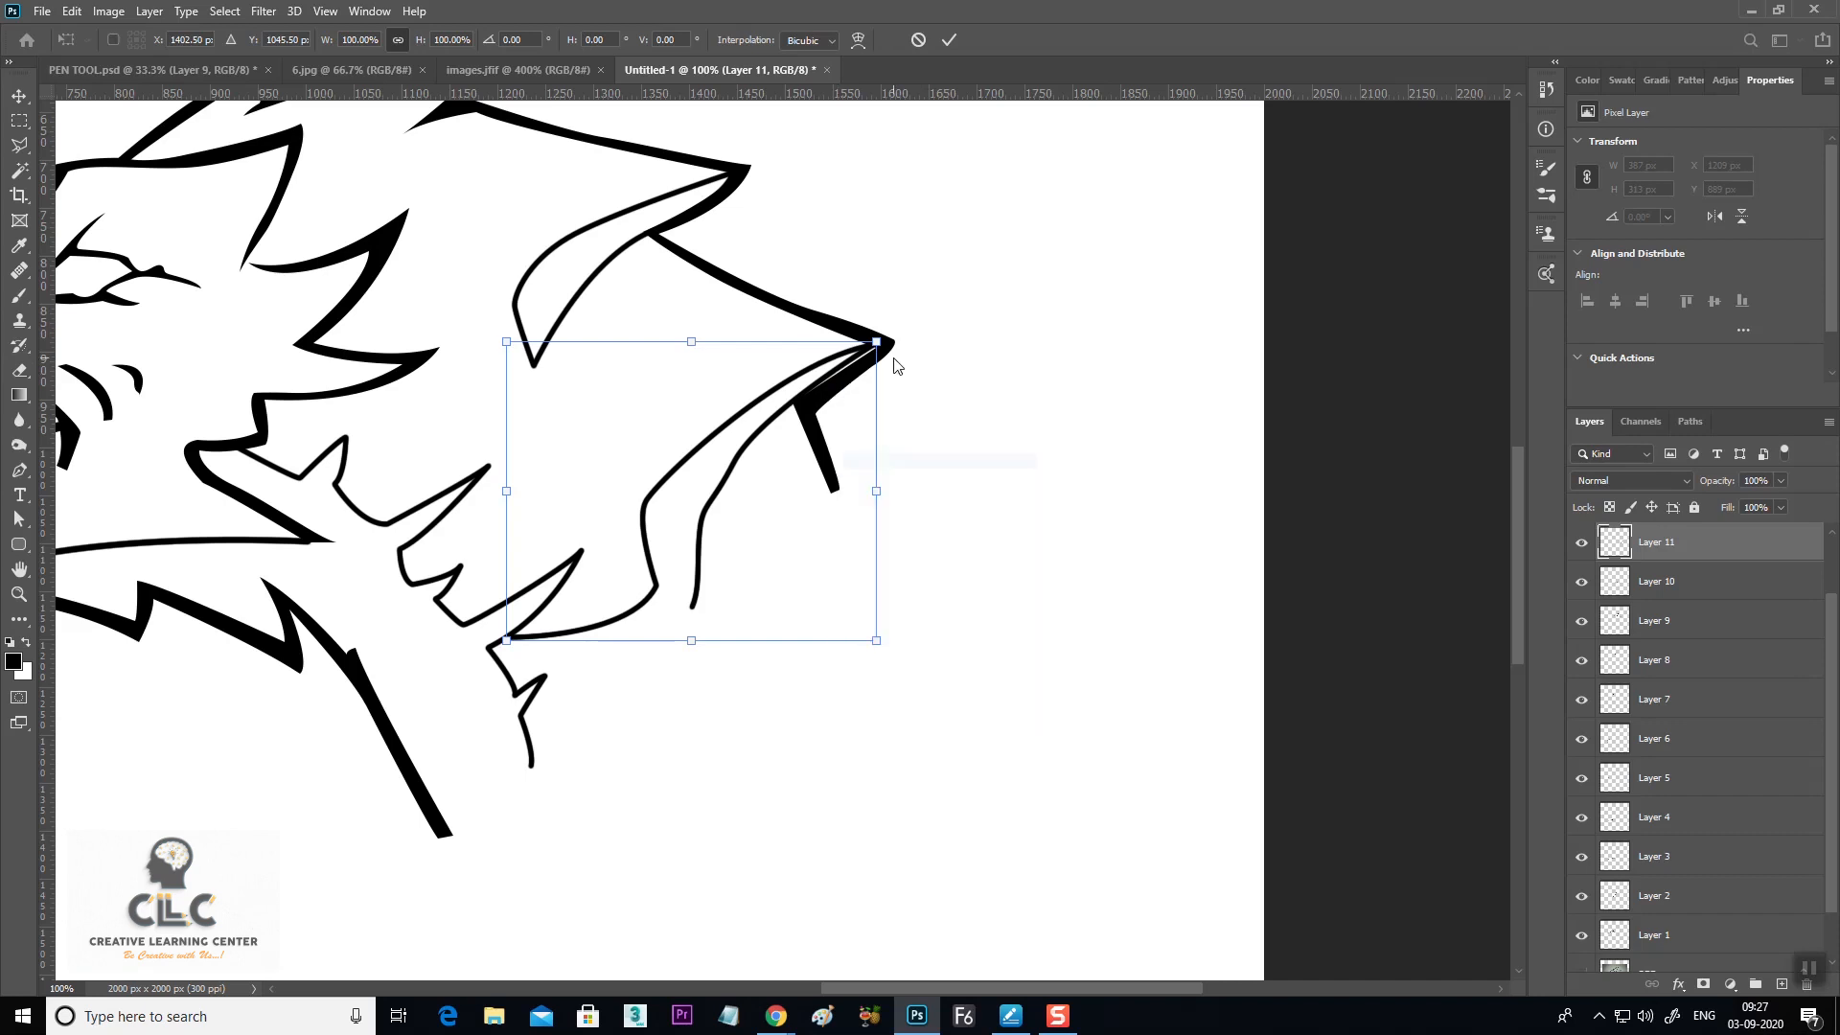
left_click_drag(877, 345, 880, 348)
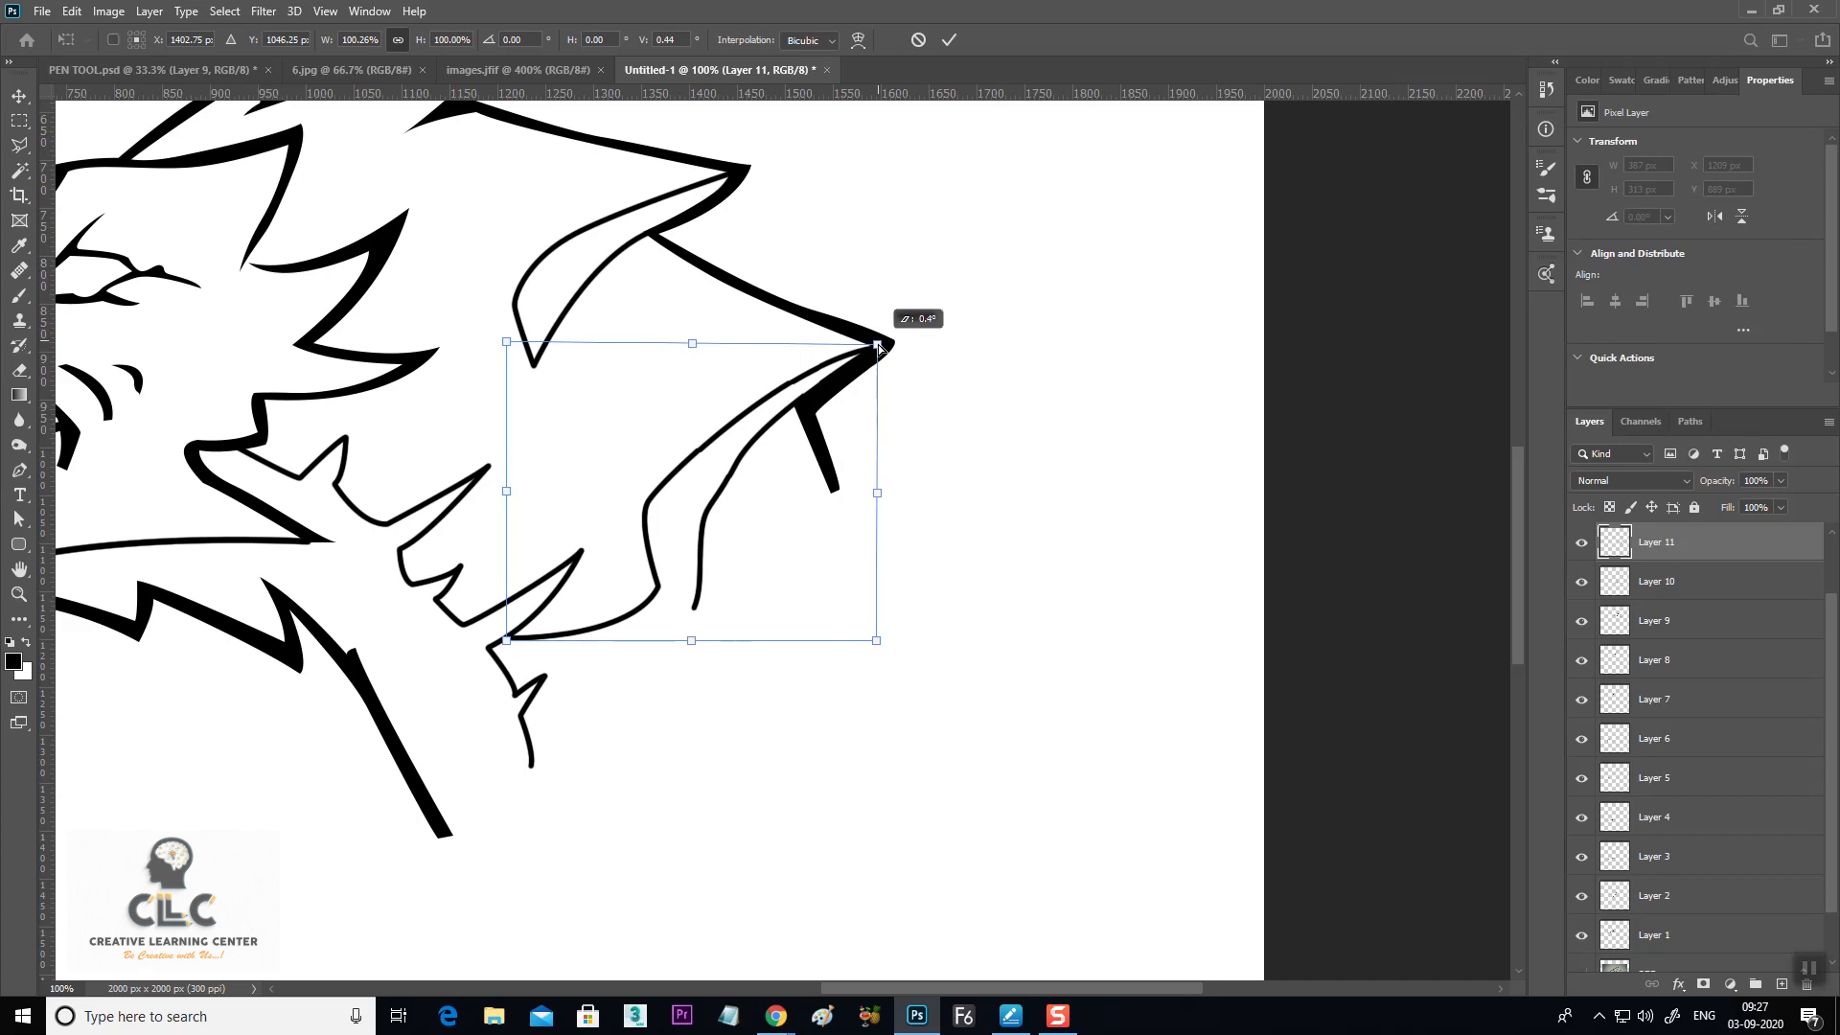
key("Return")
key("e")
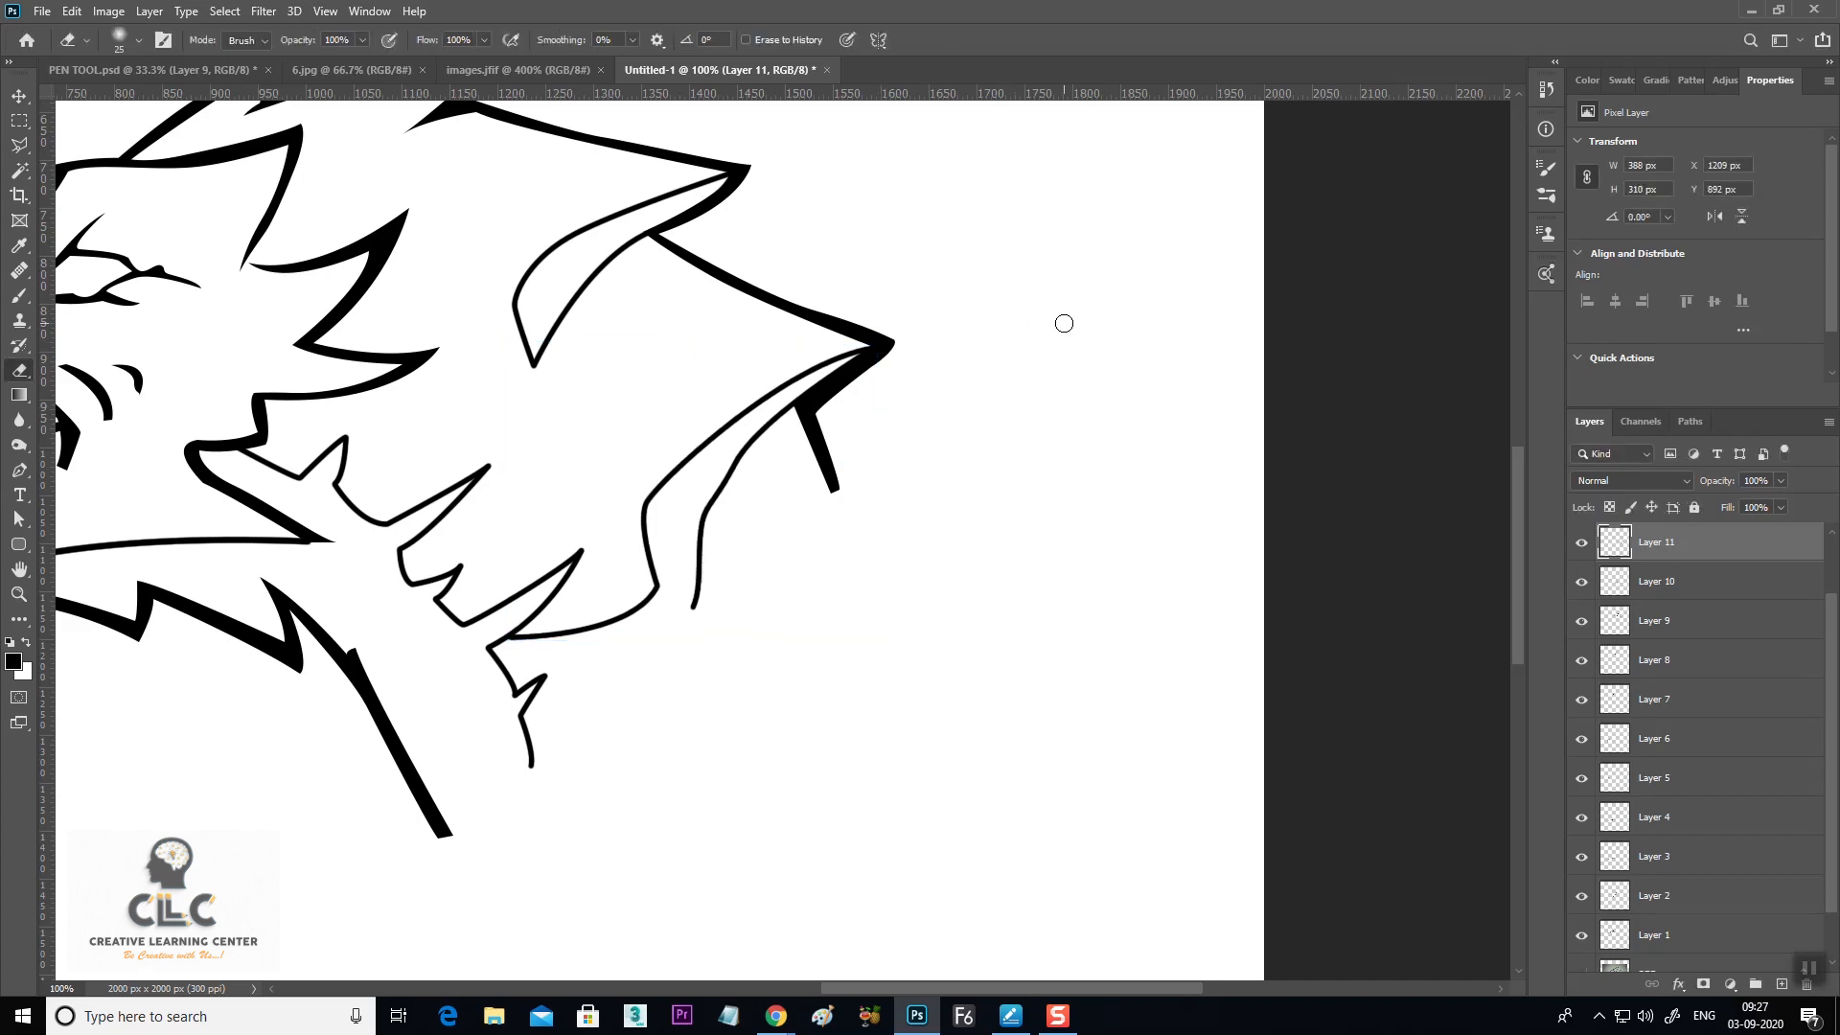
key("ctrl+minus")
key("ctrl+minus")
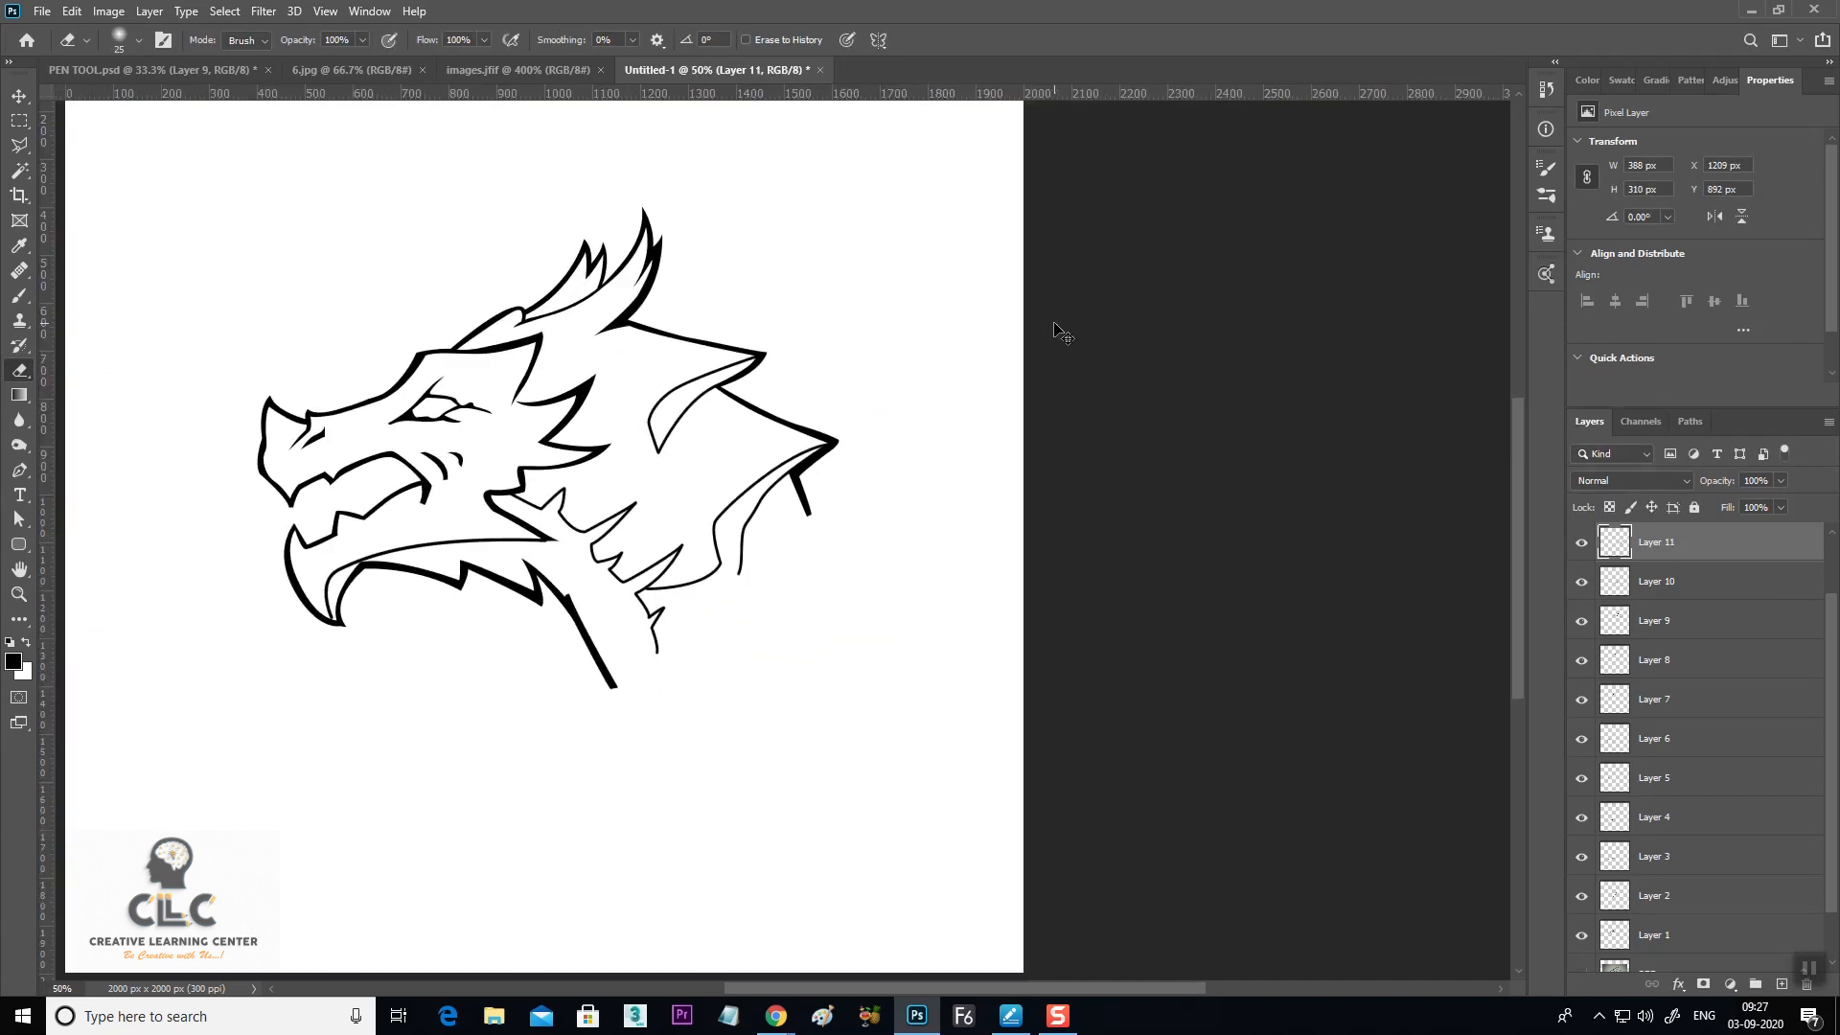
key("ctrl+minus")
key("ctrl+plus")
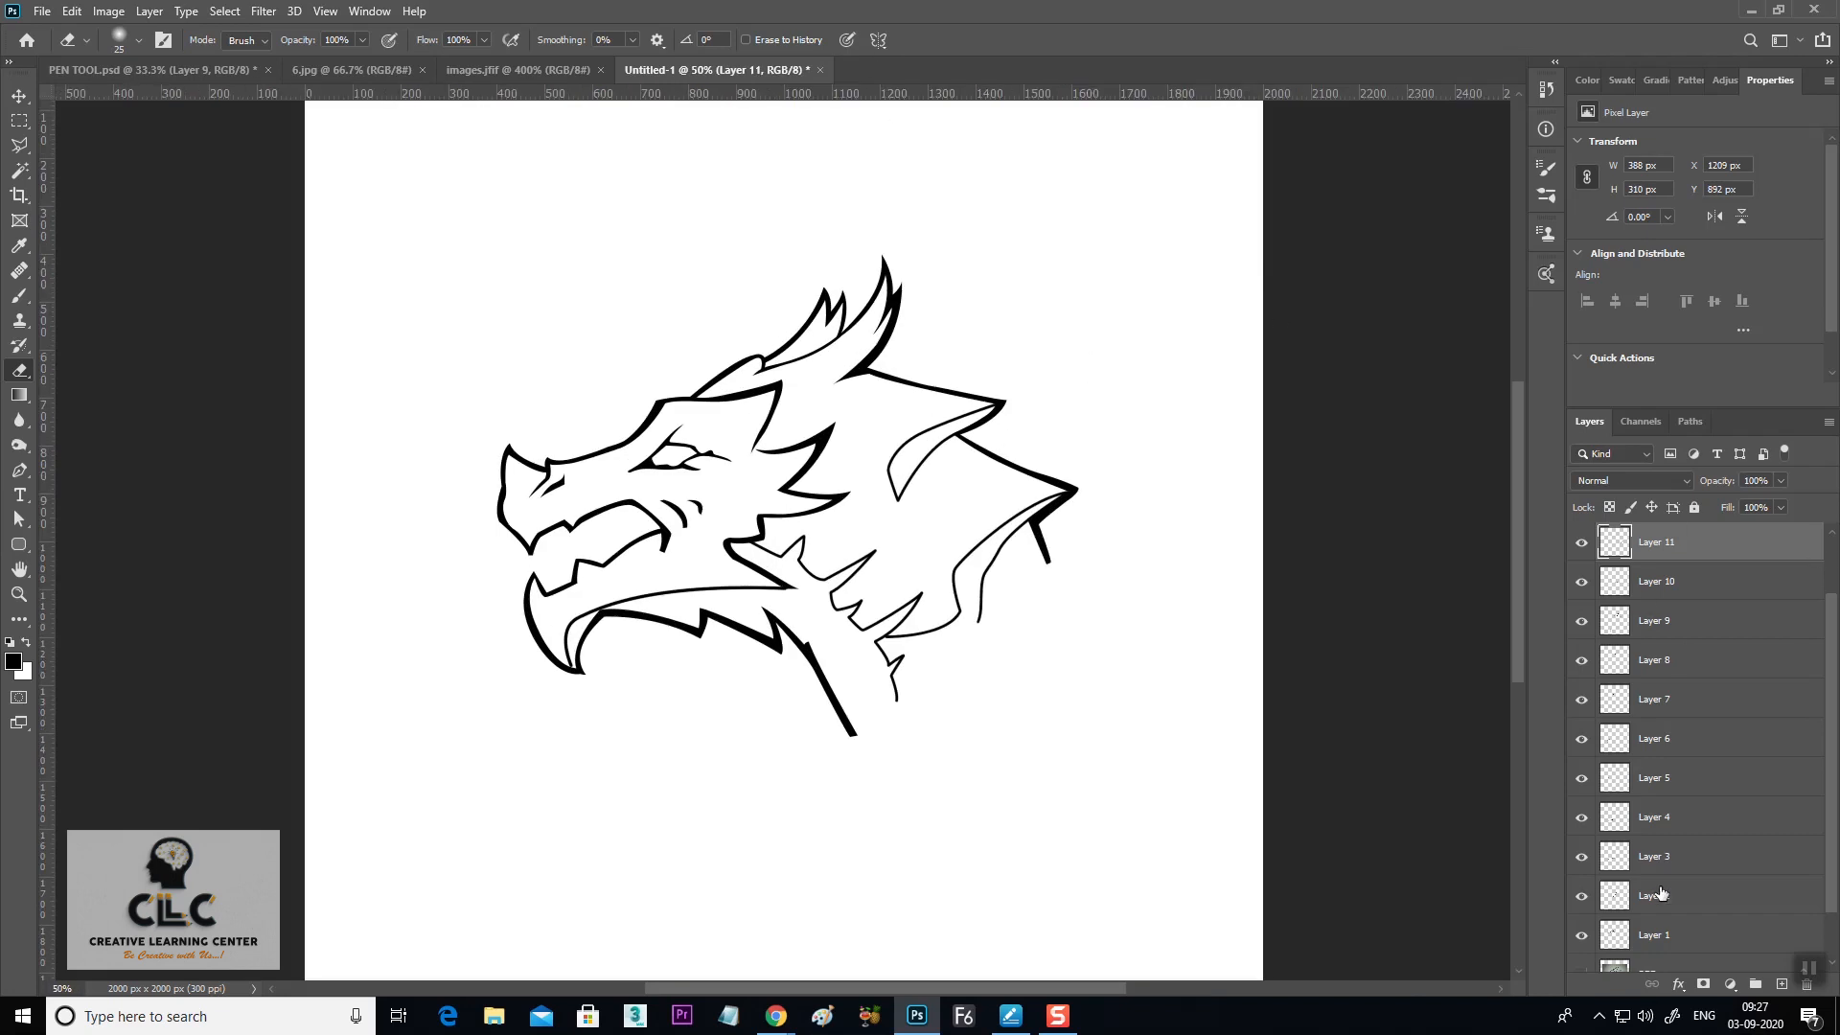
scroll(1742, 767, "down", 1)
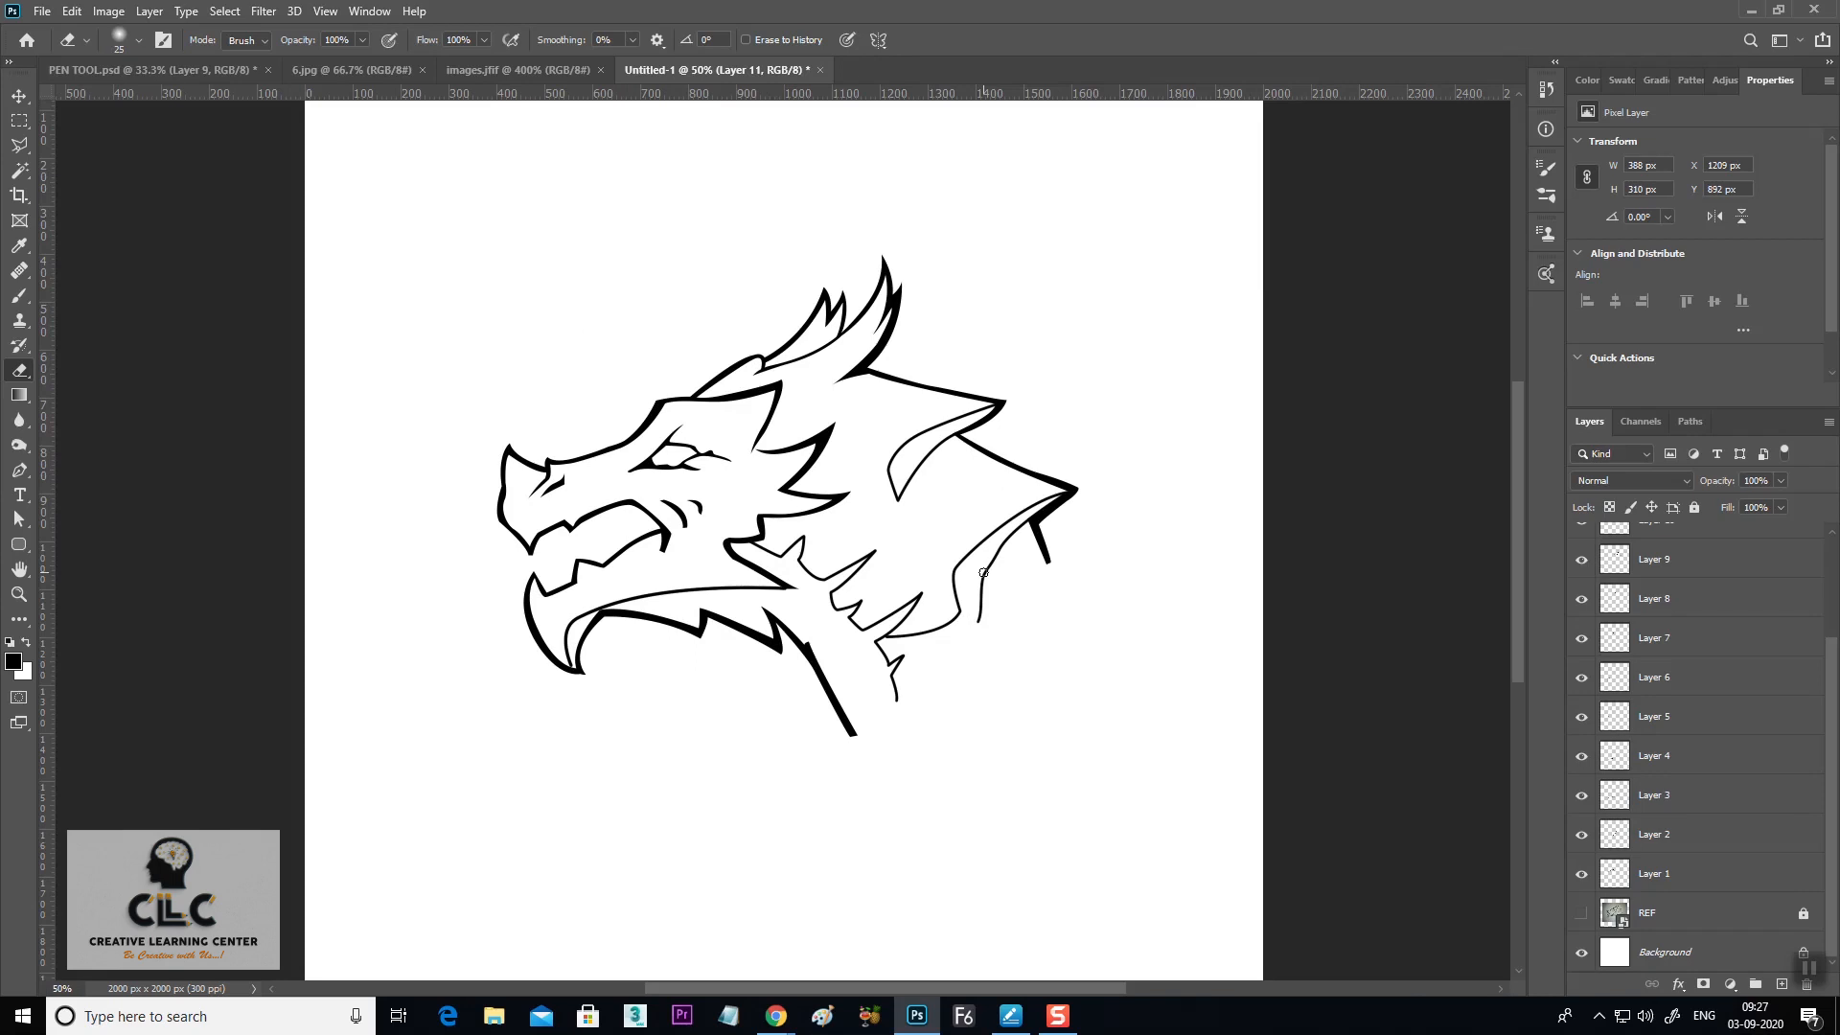